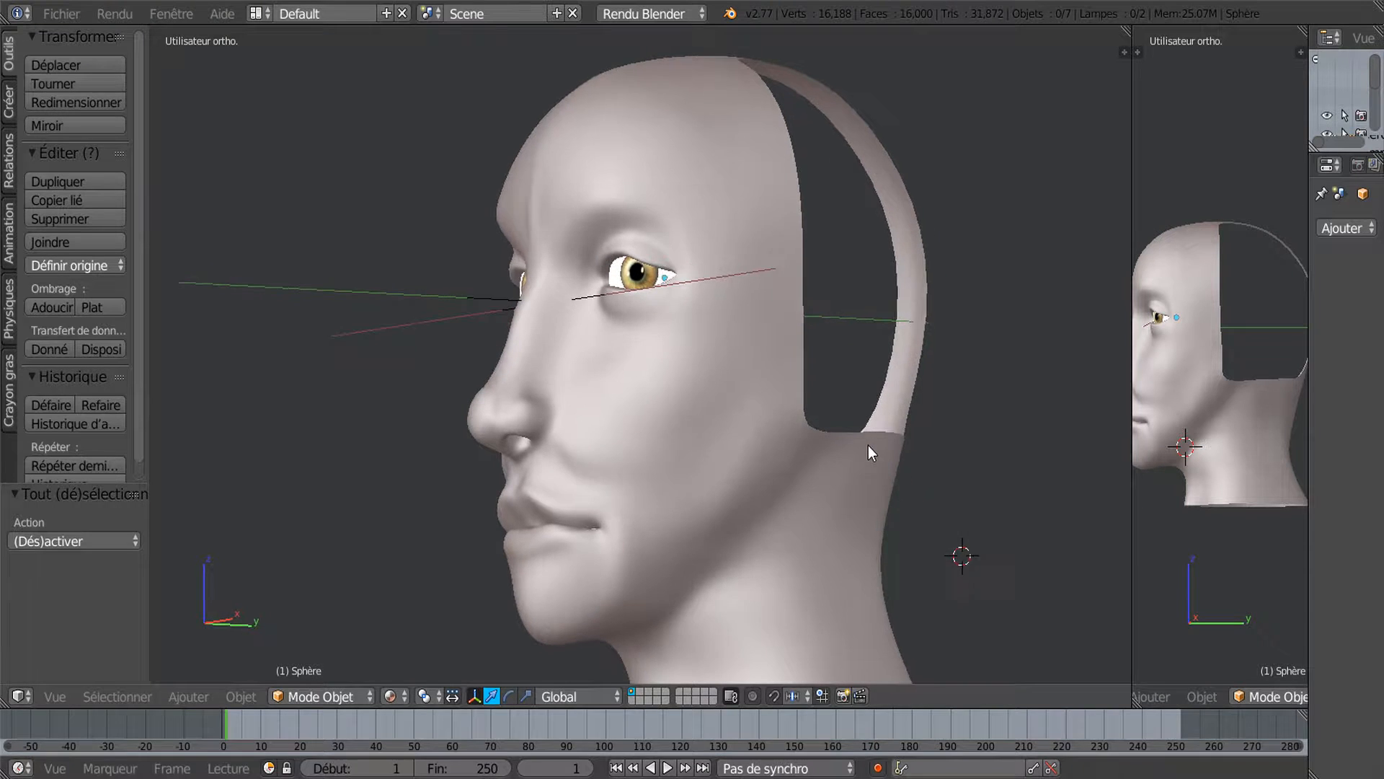
# Examine the head model's face and open skull from three-quarter and front angles at different distances.
pyautogui.scroll(1, 822, 475)
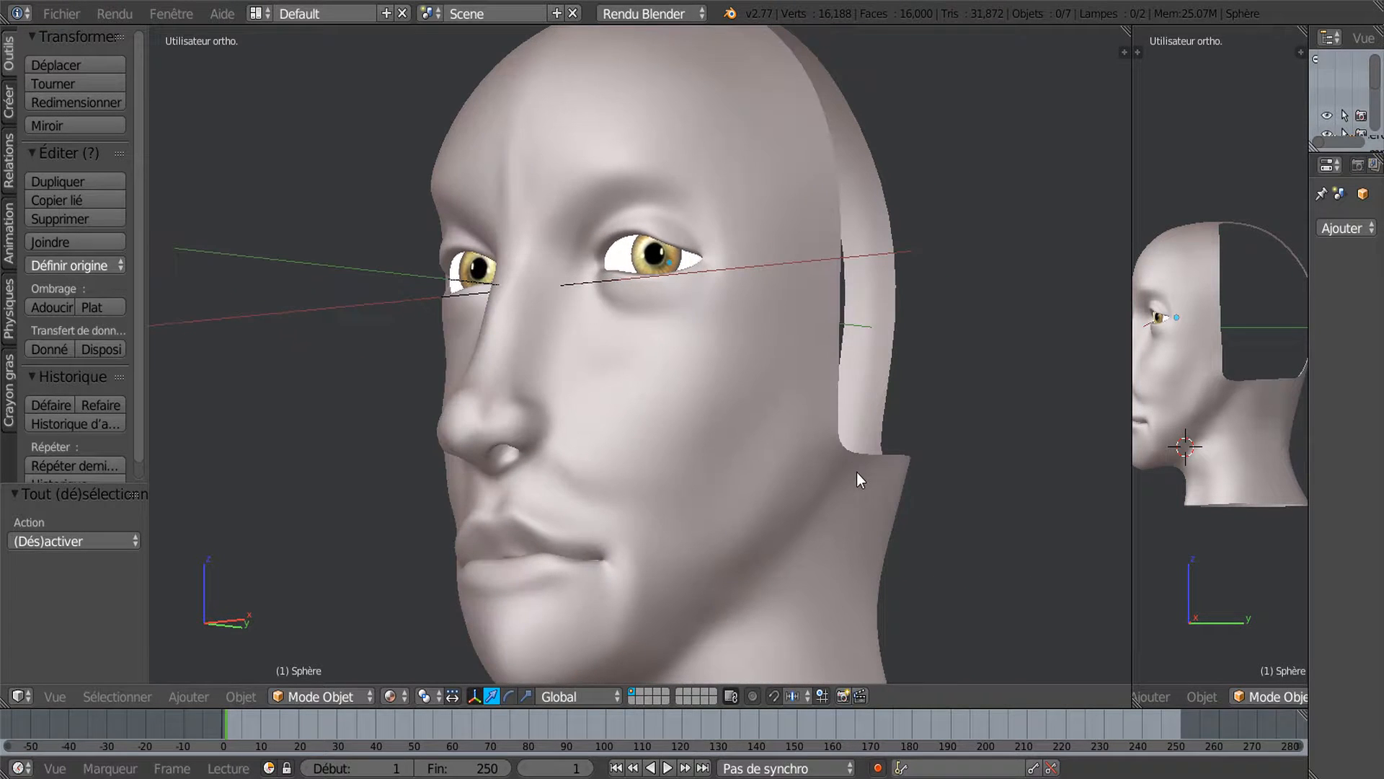
pyautogui.scroll(-1, 857, 471)
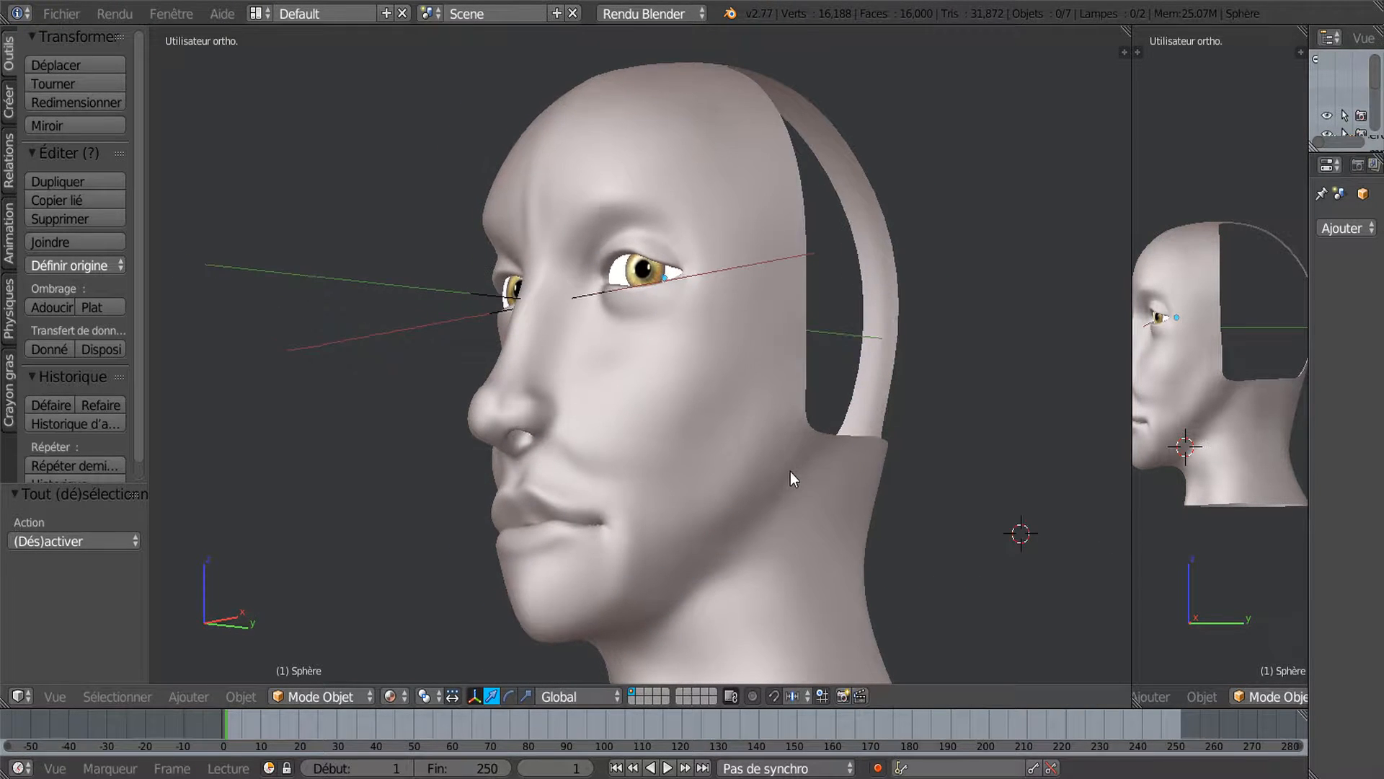
pyautogui.scroll(2, 786, 472)
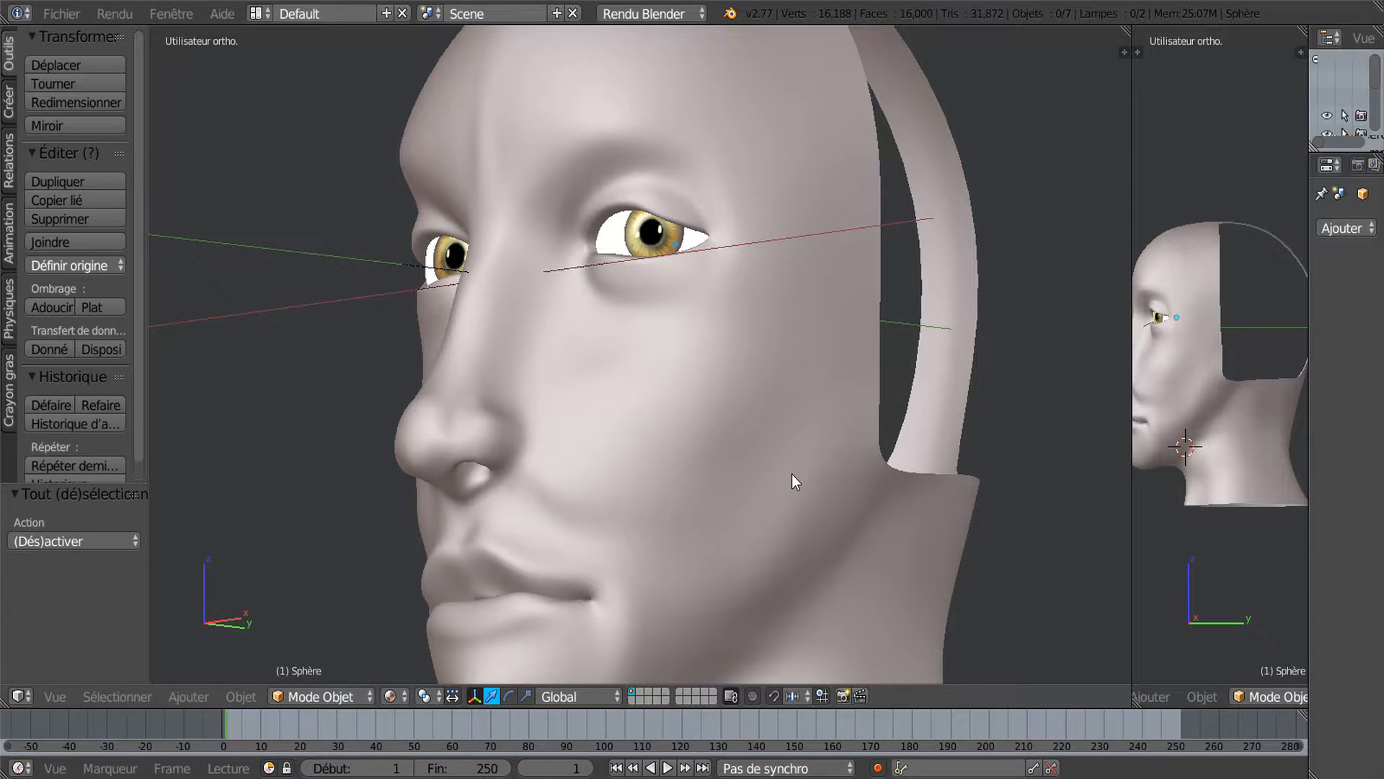
pyautogui.scroll(-1, 792, 474)
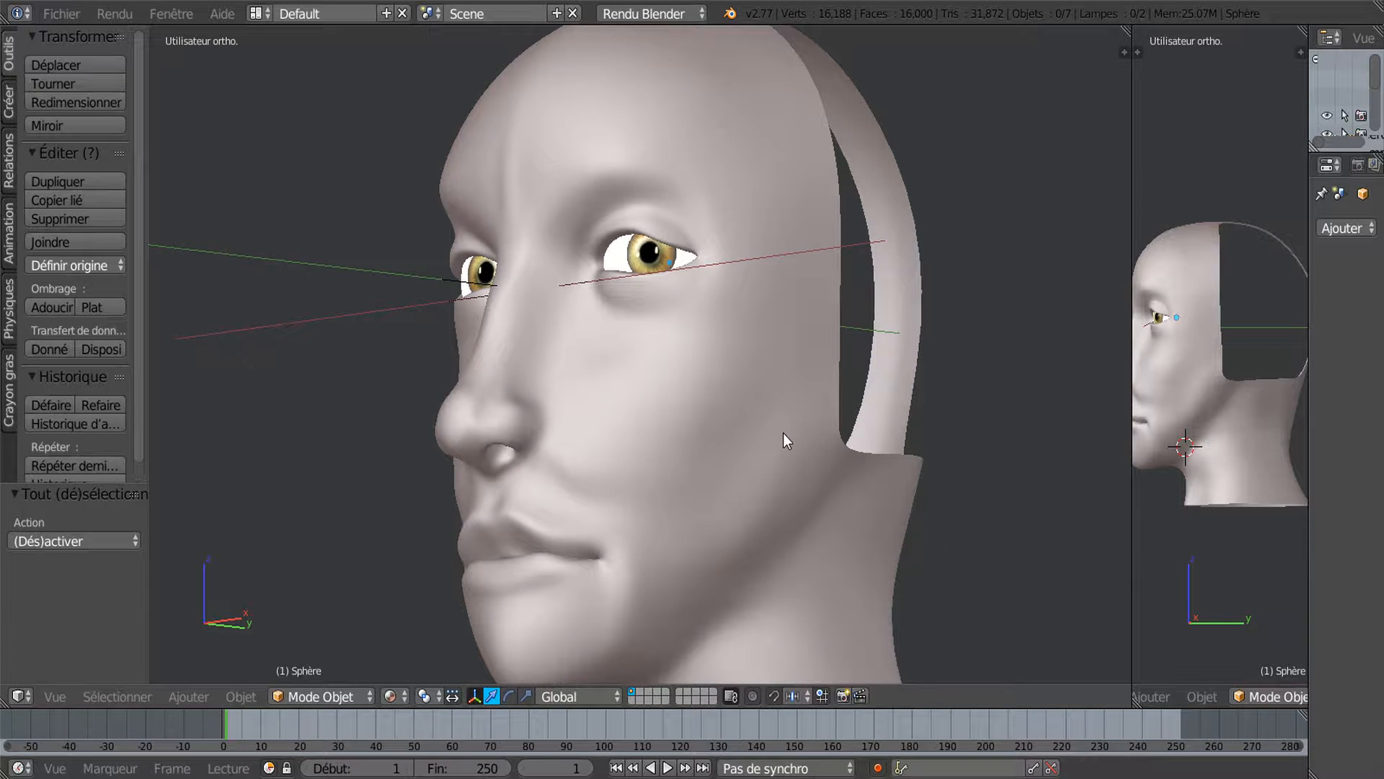
pyautogui.moveTo(855, 463); pyautogui.dragTo(807, 489, button='middle')
pyautogui.scroll(1, 795, 454)
pyautogui.scroll(-1, 794, 453)
pyautogui.scroll(1, 851, 501)
pyautogui.scroll(-1, 844, 498)
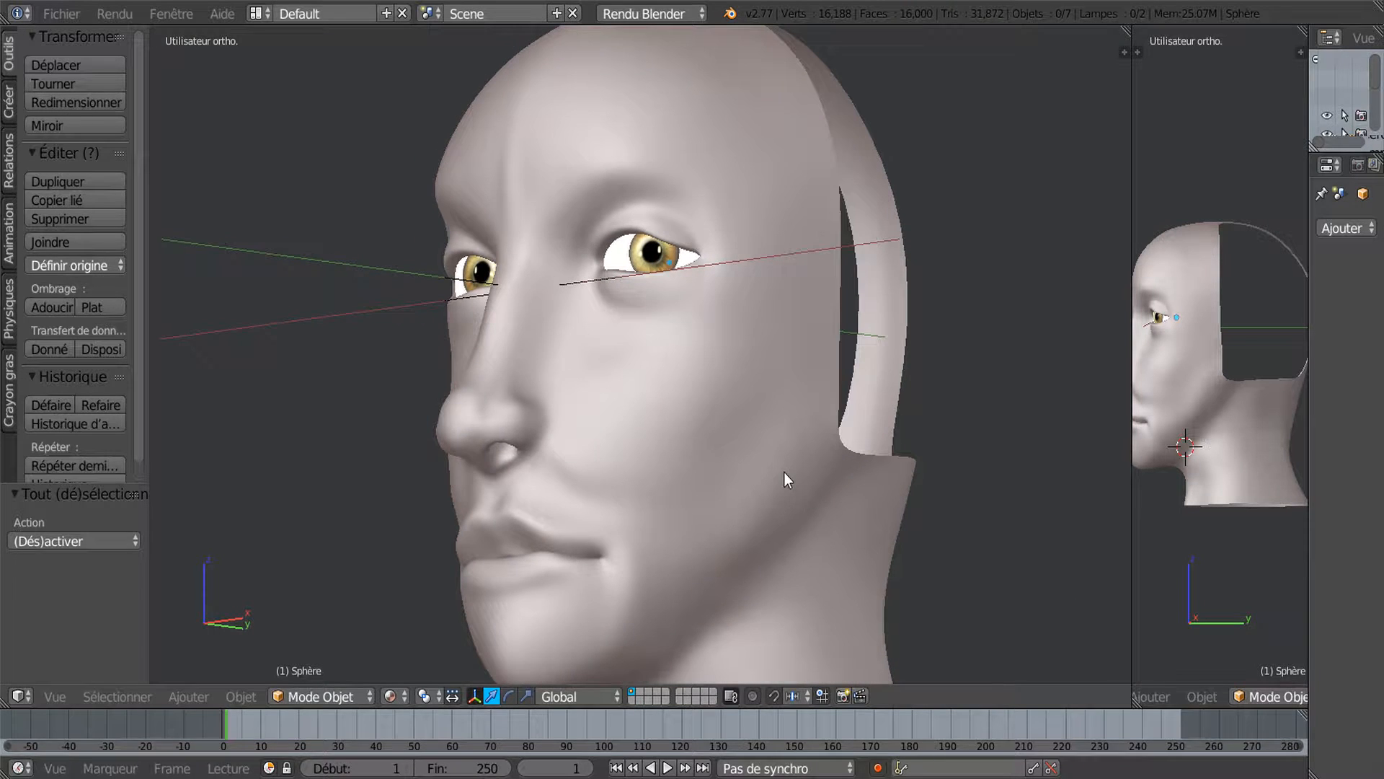
pyautogui.scroll(-1, 786, 473)
pyautogui.moveTo(757, 473); pyautogui.dragTo(812, 469, button='middle')
pyautogui.scroll(2, 720, 464)
pyautogui.scroll(-2, 721, 464)
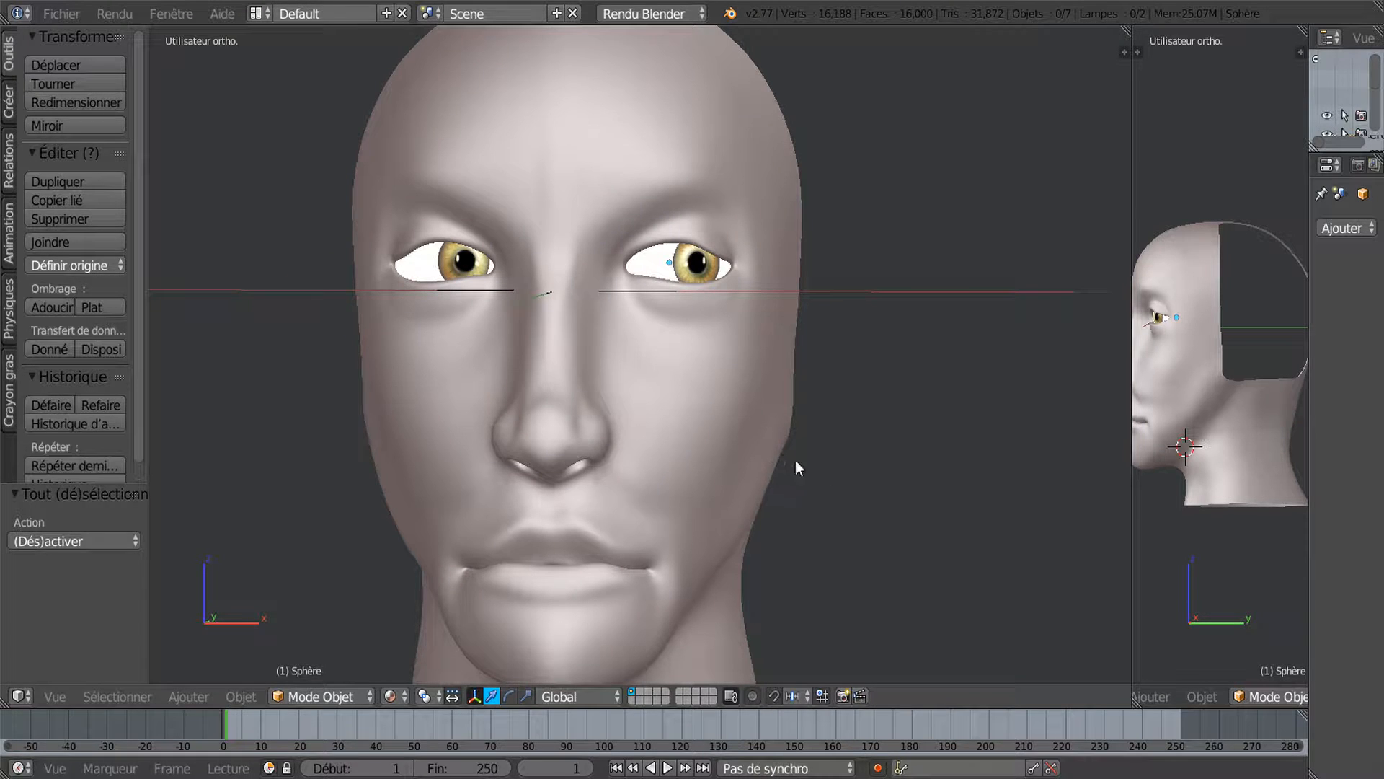
# Select the eye sphere and trackball-rotate it by about 0.573° and -16.043°.
pyautogui.rightClick(717, 275)
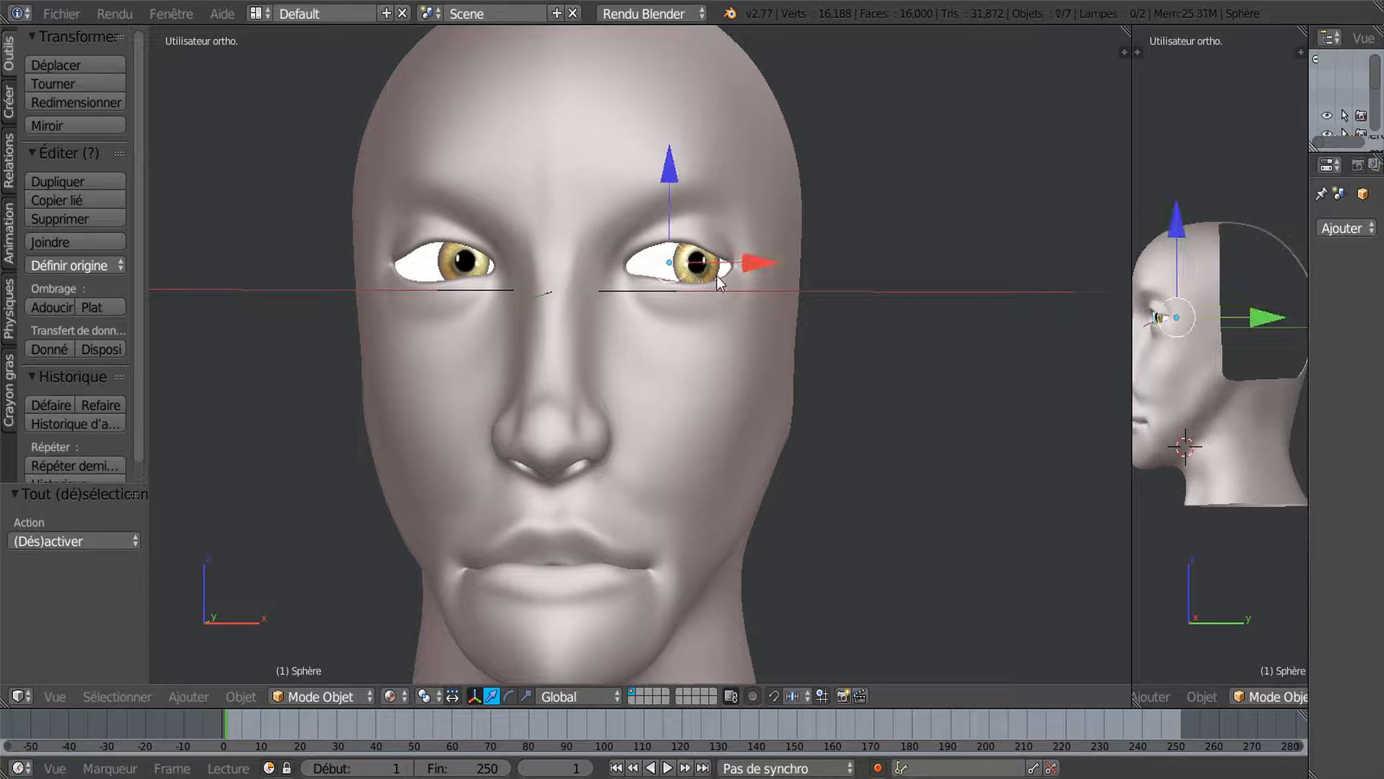
pyautogui.press('r')
pyautogui.press('r')
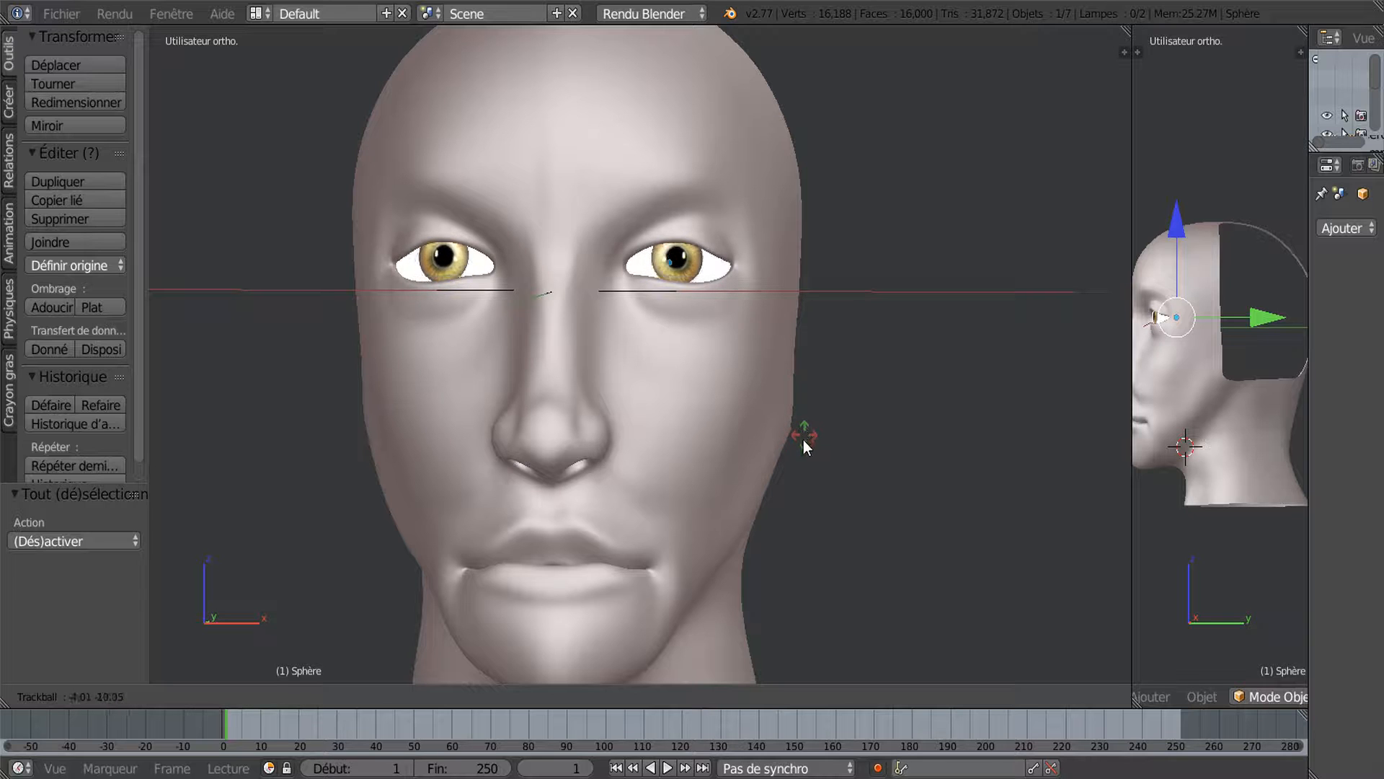
pyautogui.click(823, 451)
pyautogui.press('r')
pyautogui.press('r')
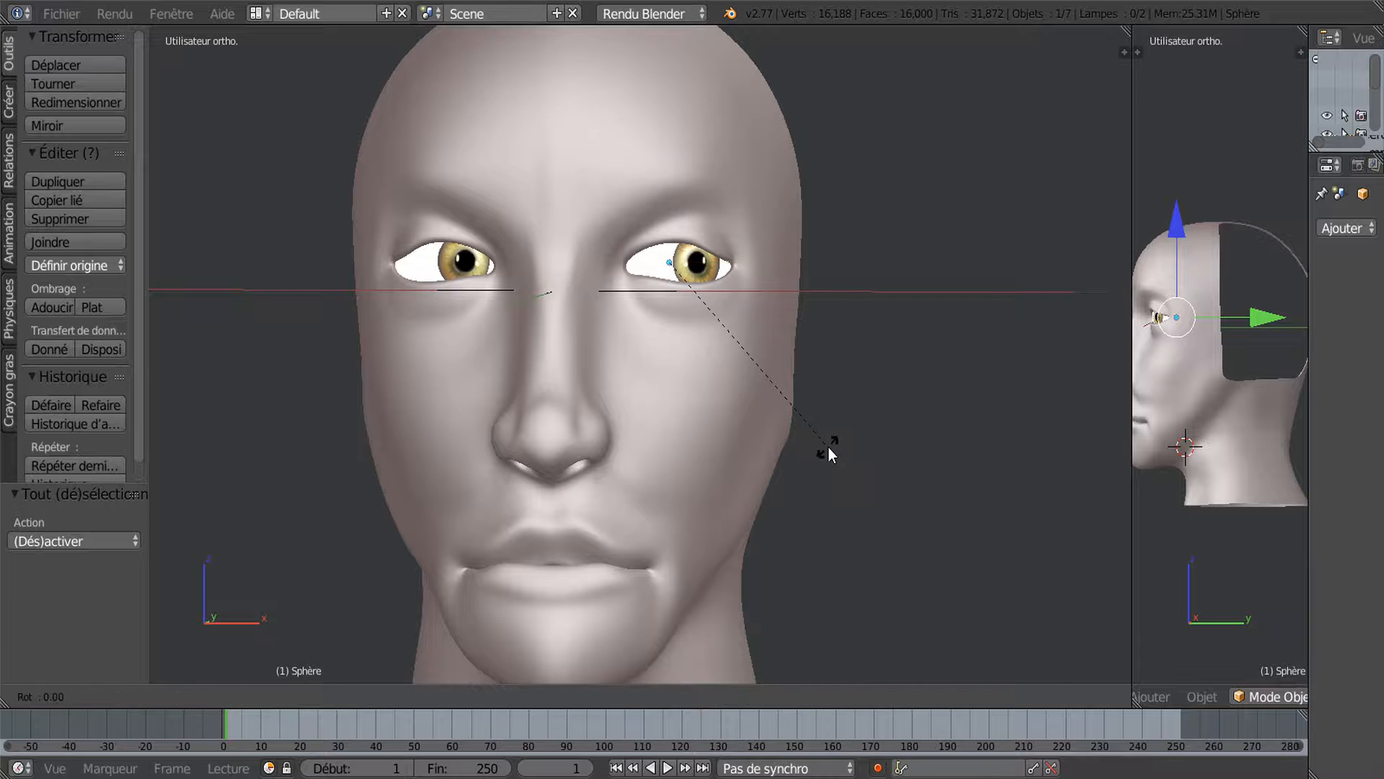
pyautogui.click(806, 455)
# Widen the main 3D viewport by narrowing the side-view viewport next to it.
pyautogui.moveTo(786, 473); pyautogui.dragTo(824, 443, button='middle')
pyautogui.scroll(-2, 758, 403)
pyautogui.scroll(2, 807, 491)
pyautogui.moveTo(793, 538); pyautogui.dragTo(795, 465, button='middle')
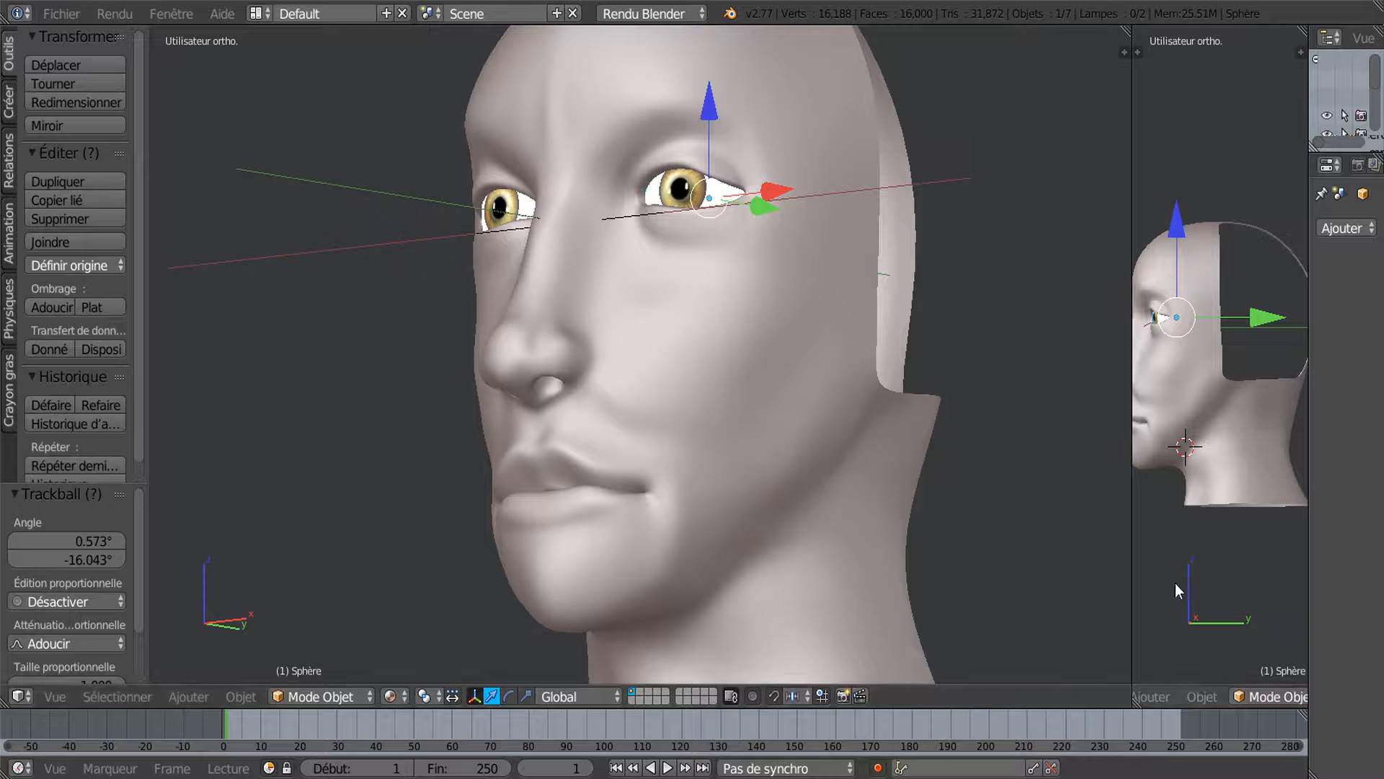
pyautogui.moveTo(1131, 537); pyautogui.dragTo(1166, 534)
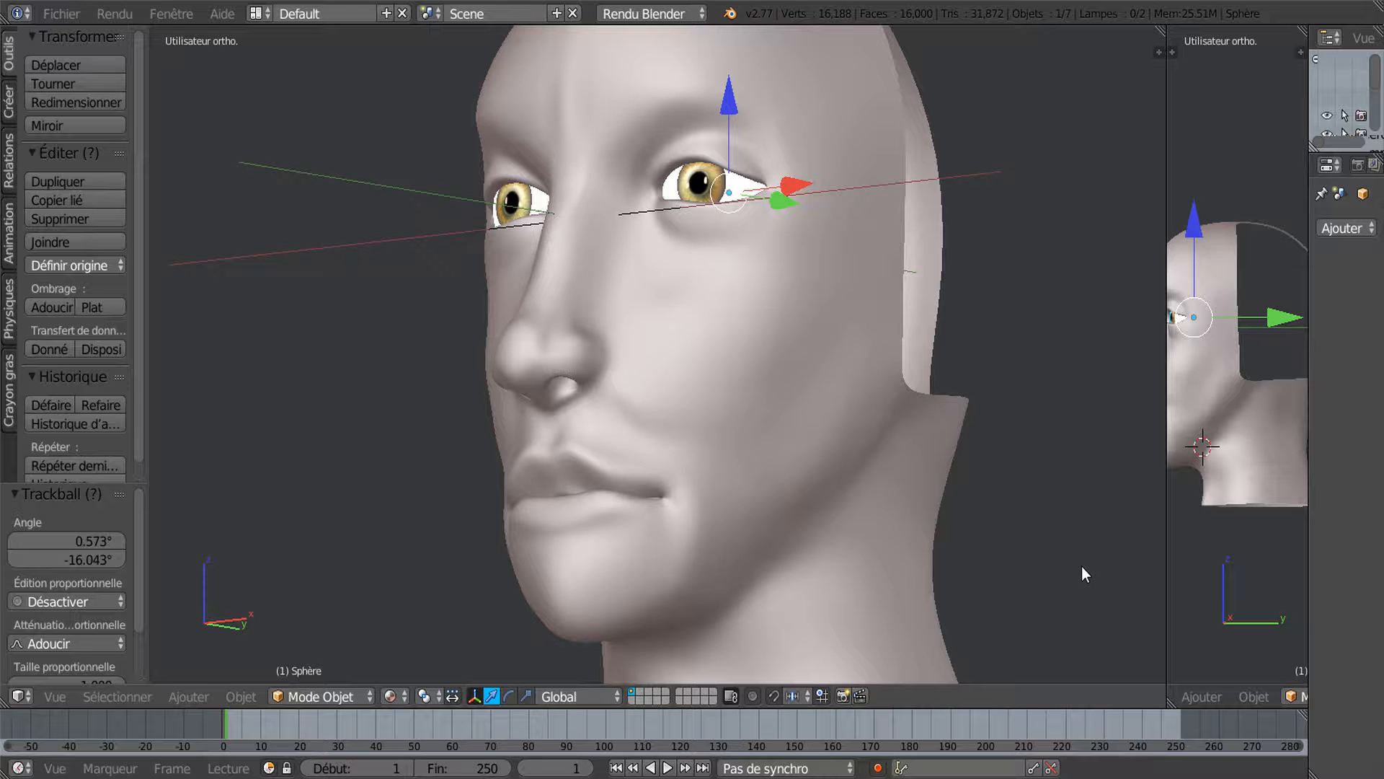
# Select the head mesh, inspect its topology around the face and neck in Edit Mode, and return to Object Mode.
pyautogui.moveTo(1075, 552); pyautogui.dragTo(890, 526, button='middle')
pyautogui.scroll(-3, 927, 571)
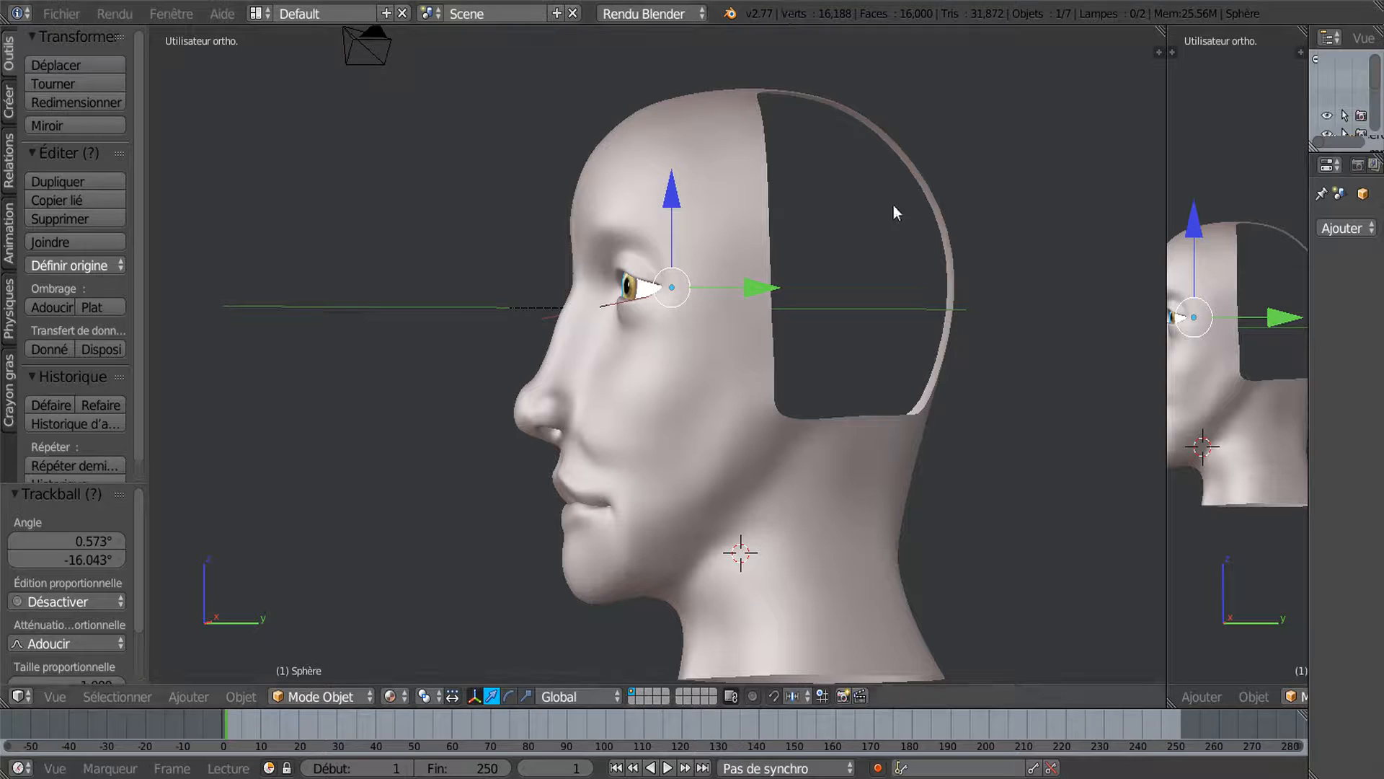
pyautogui.press('Tab')
pyautogui.press('Tab')
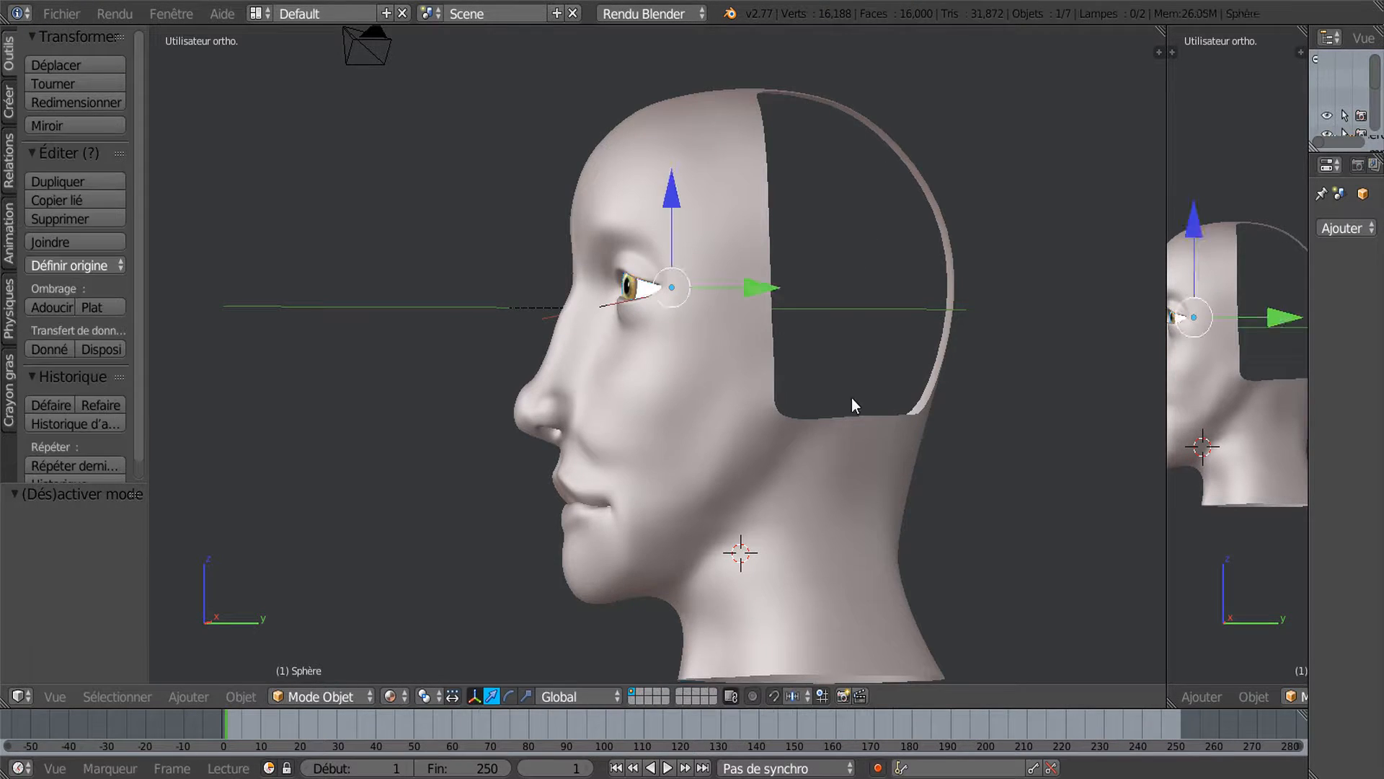
pyautogui.rightClick(837, 430)
pyautogui.press('Tab')
pyautogui.moveTo(839, 433); pyautogui.dragTo(919, 456, button='middle')
pyautogui.keyDown('shift'); pyautogui.moveTo(811, 521); pyautogui.dragTo(937, 408, button='middle'); pyautogui.keyUp('shift')
pyautogui.moveTo(874, 470); pyautogui.dragTo(859, 498, button='middle')
pyautogui.moveTo(738, 470); pyautogui.dragTo(728, 467, button='middle')
pyautogui.scroll(1, 716, 463)
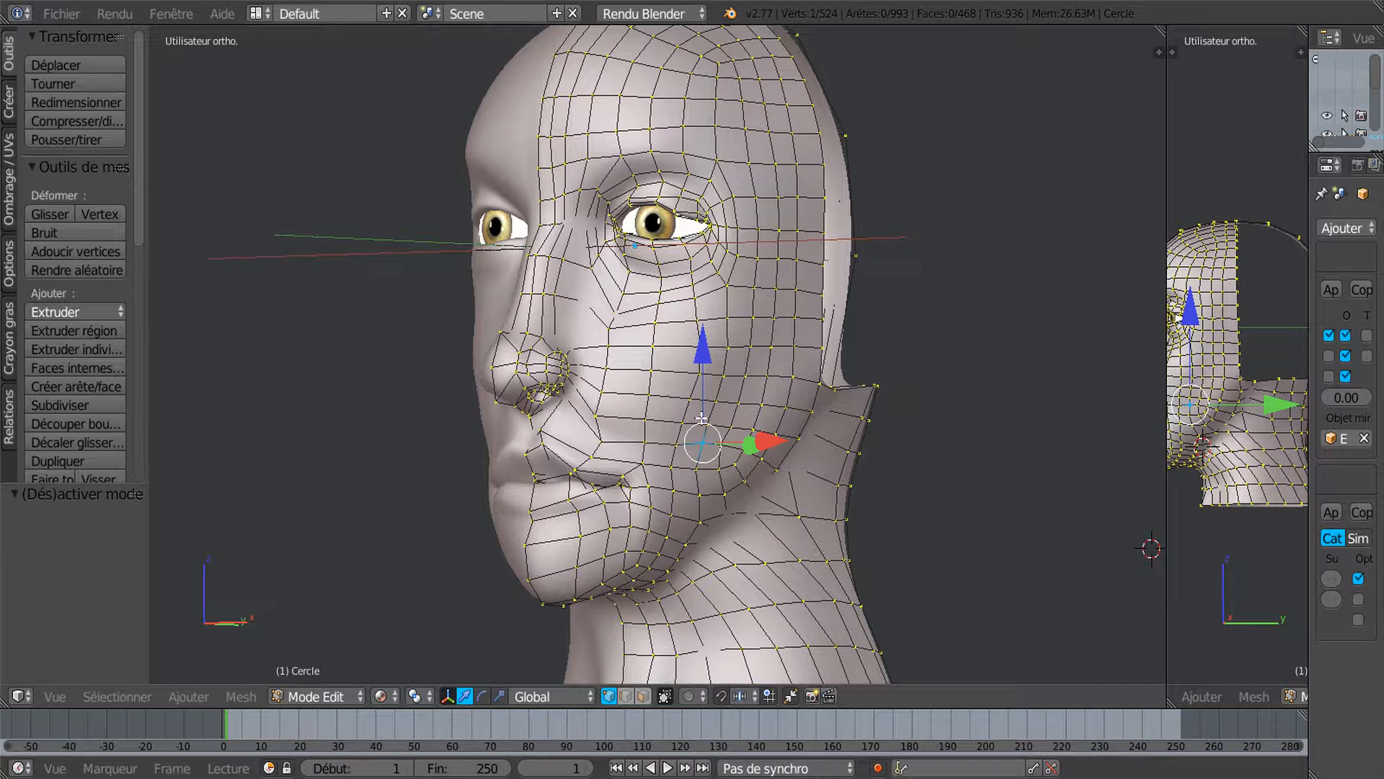
pyautogui.press('Tab')
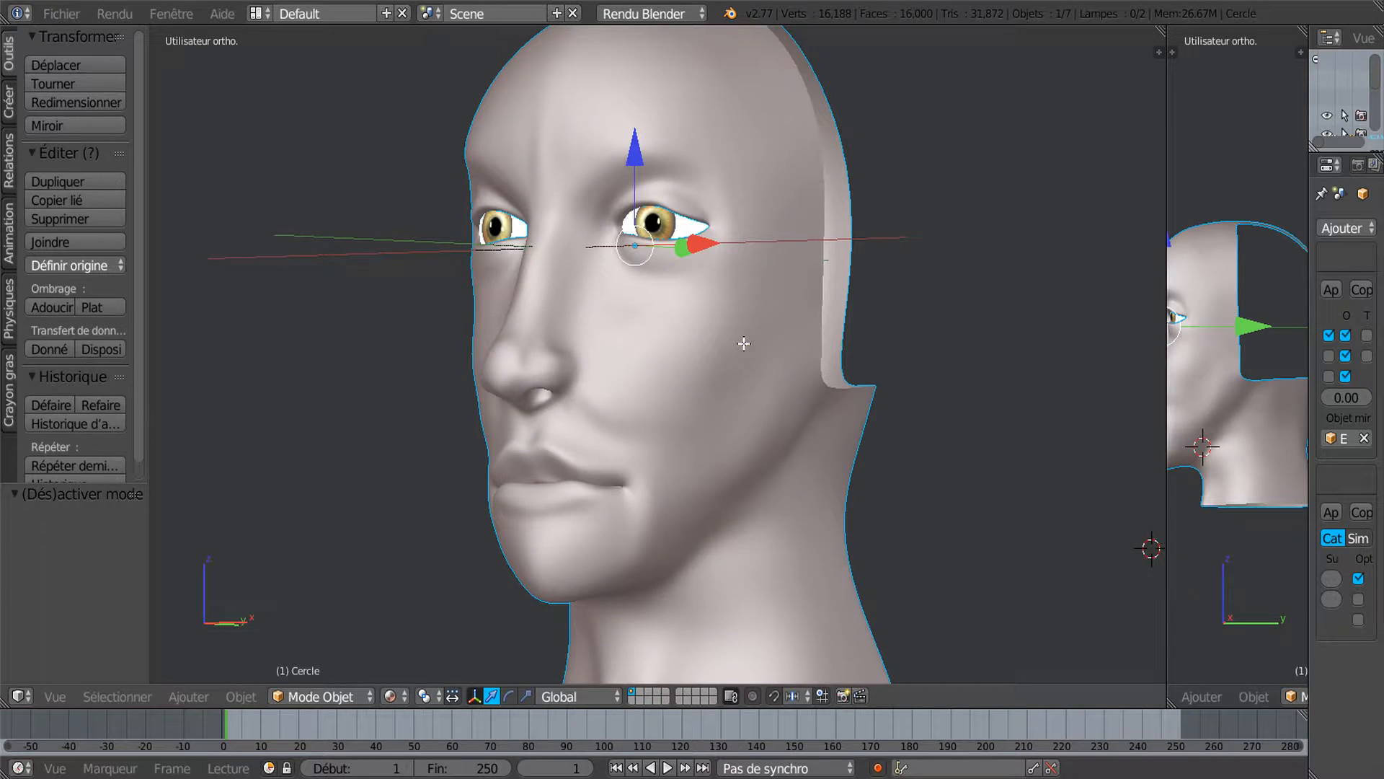
pyautogui.scroll(-1, 773, 410)
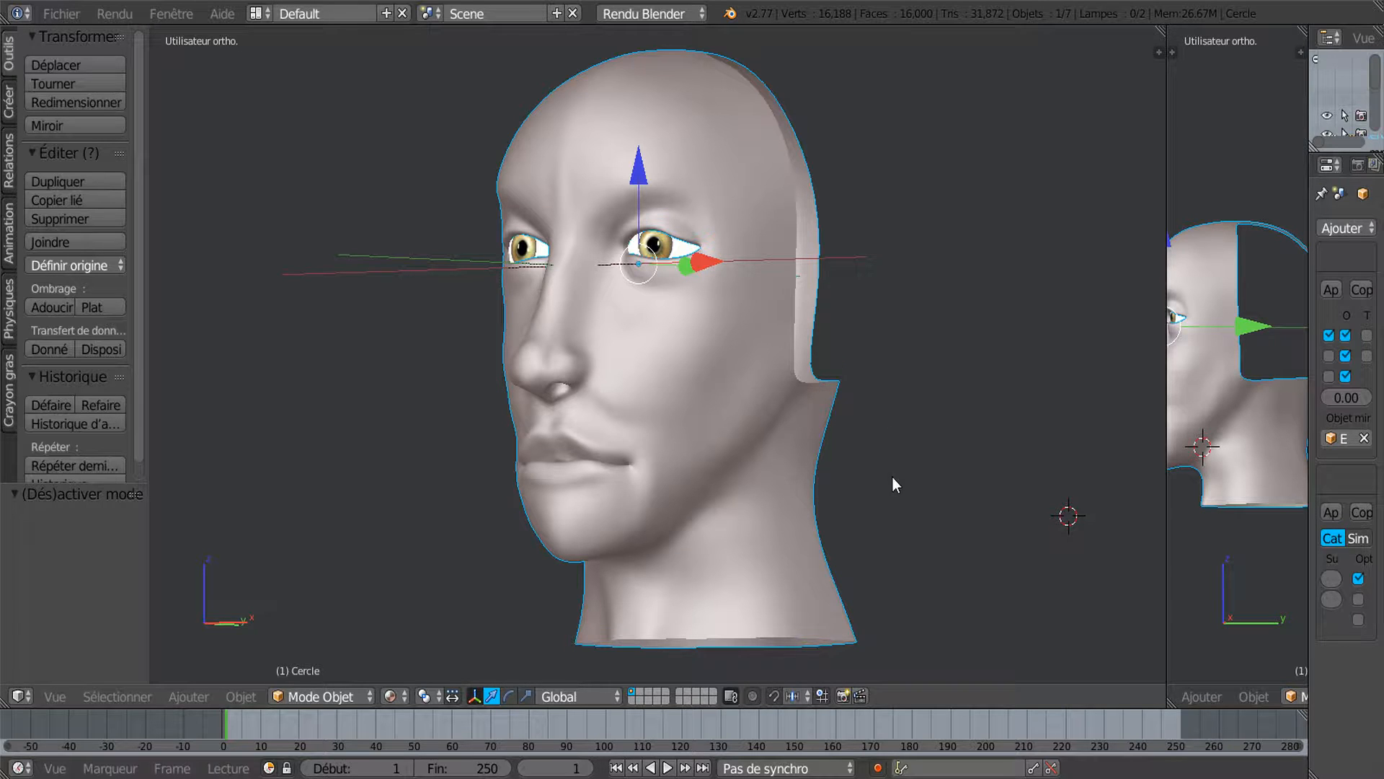
# Switch to the Blender window with the wrinkled-forehead head and trackball-rotate its eye by about -4.584° and -18.335°.
pyautogui.moveTo(1039, 778)
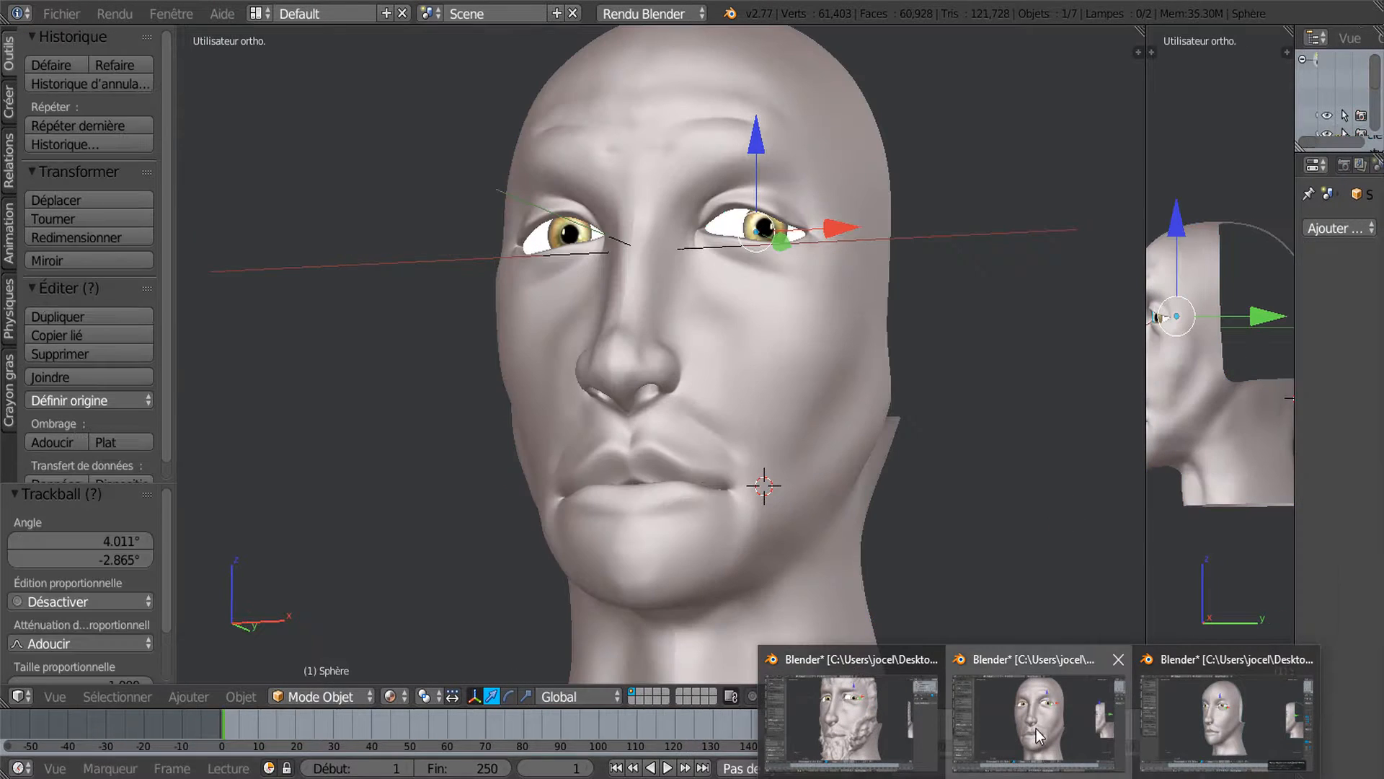
pyautogui.click(1036, 728)
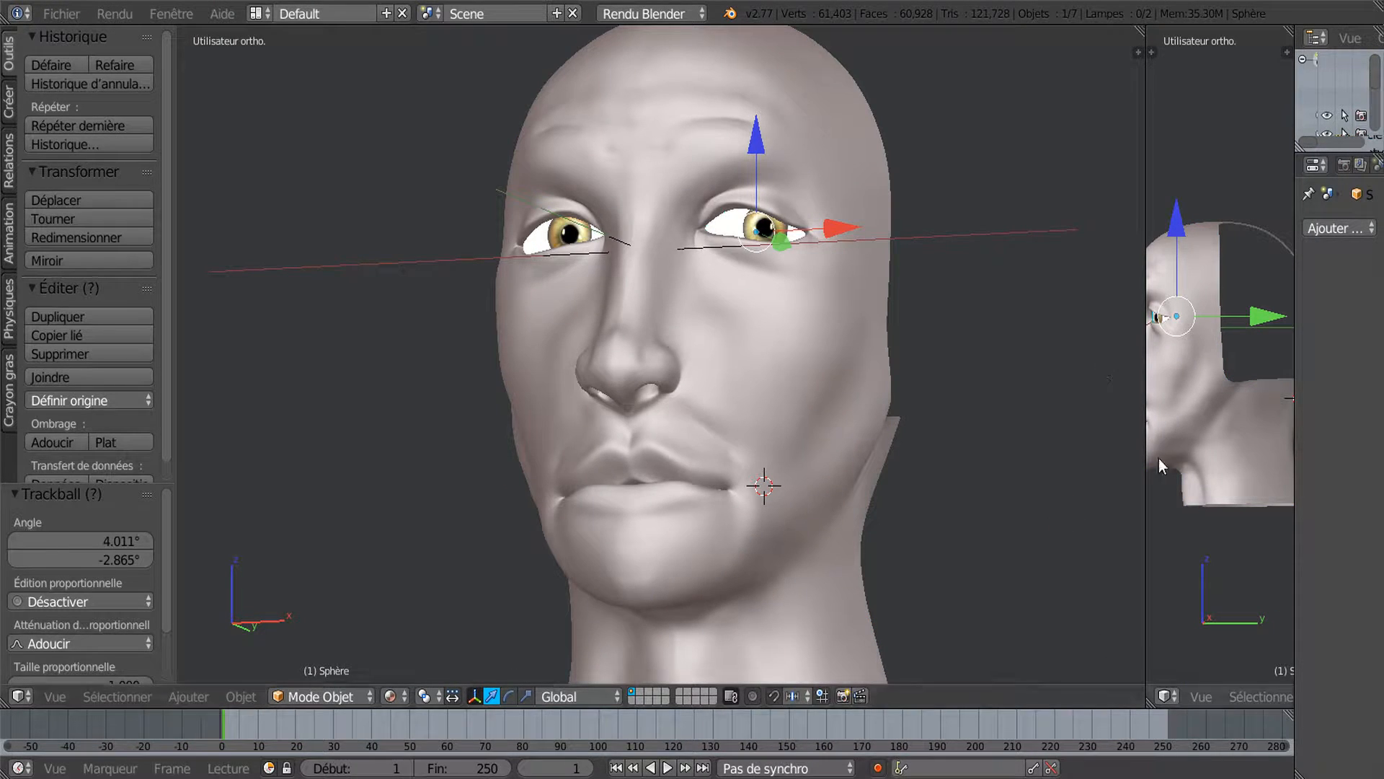
pyautogui.moveTo(1011, 652); pyautogui.dragTo(928, 533, button='middle')
pyautogui.press('r')
pyautogui.press('r')
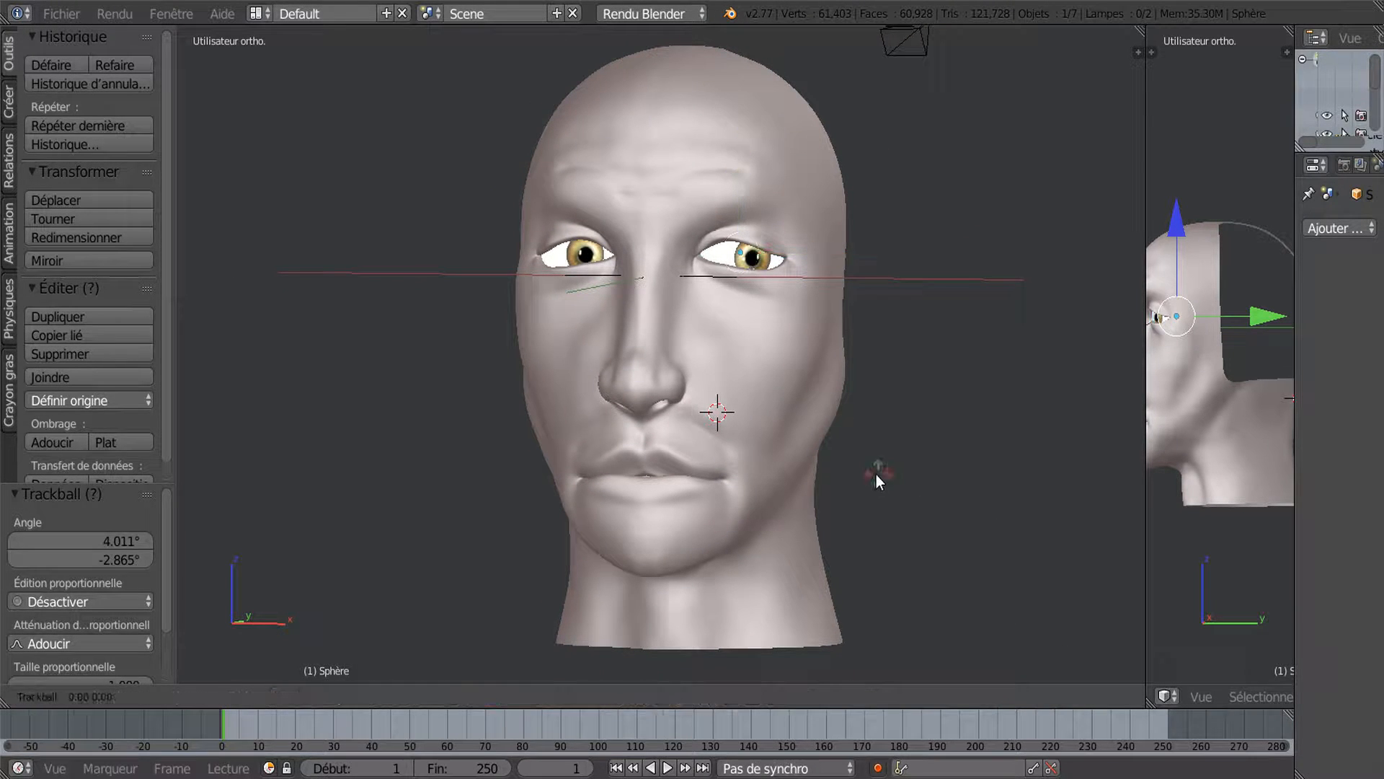
pyautogui.click(852, 473)
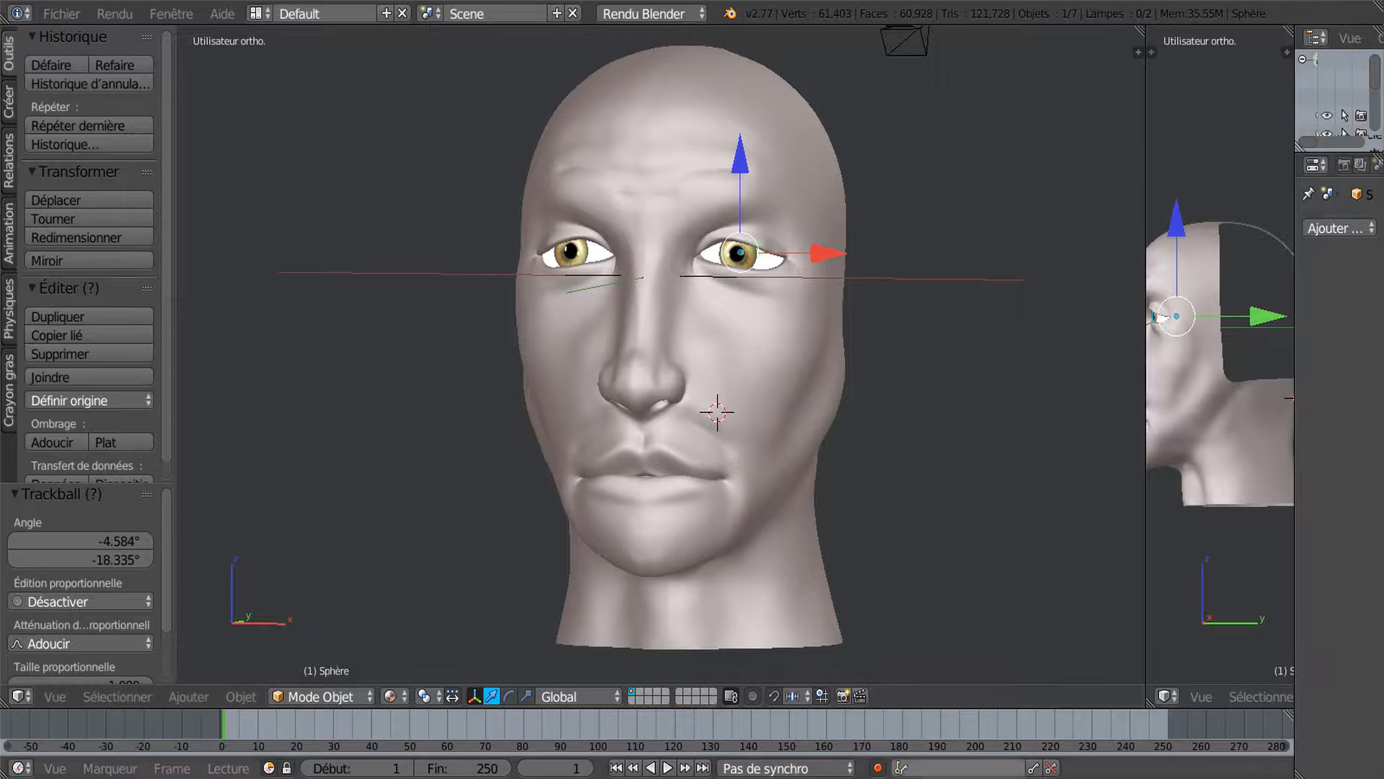
# Enter Sculpt Mode in the wrinkled-forehead head's file and choose the Crease brush.
pyautogui.moveTo(1233, 724)
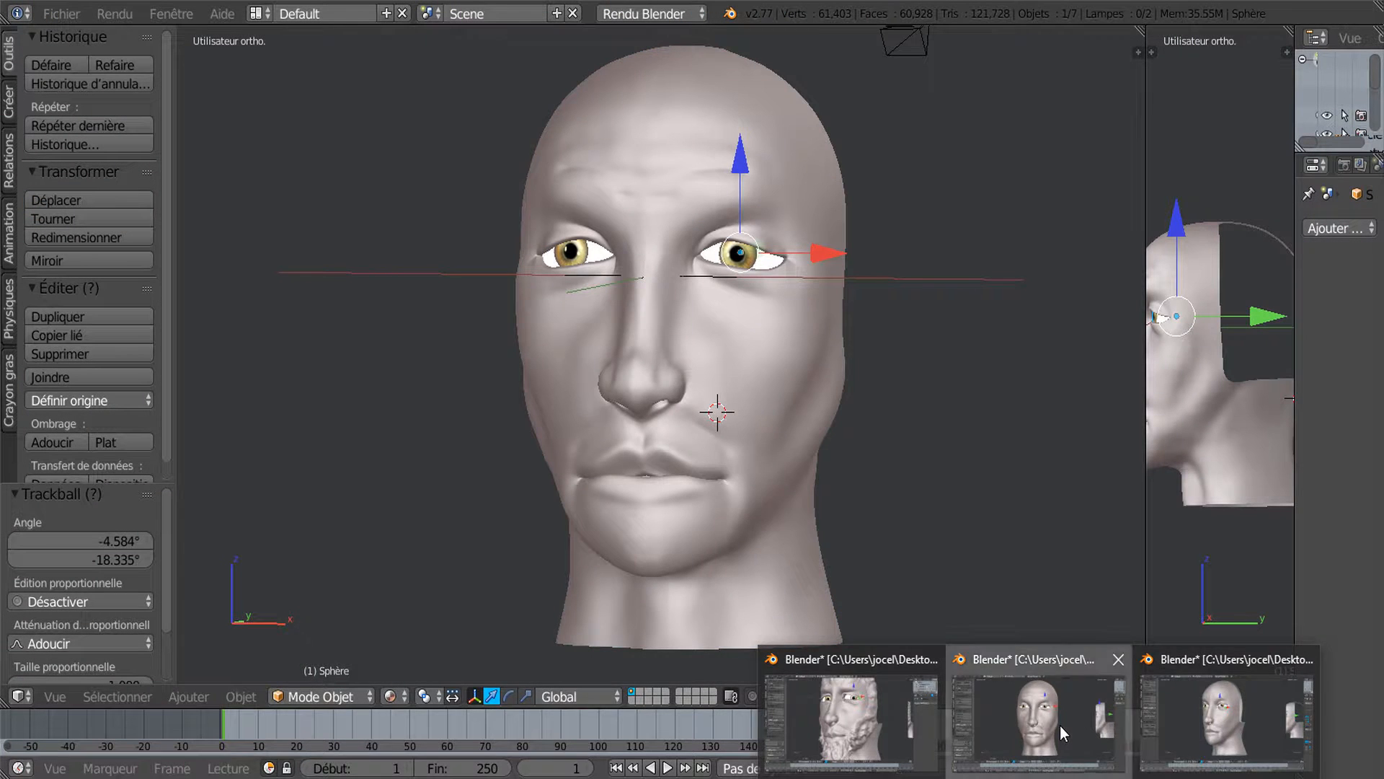
pyautogui.click(1061, 727)
pyautogui.moveTo(928, 635); pyautogui.dragTo(862, 575, button='middle')
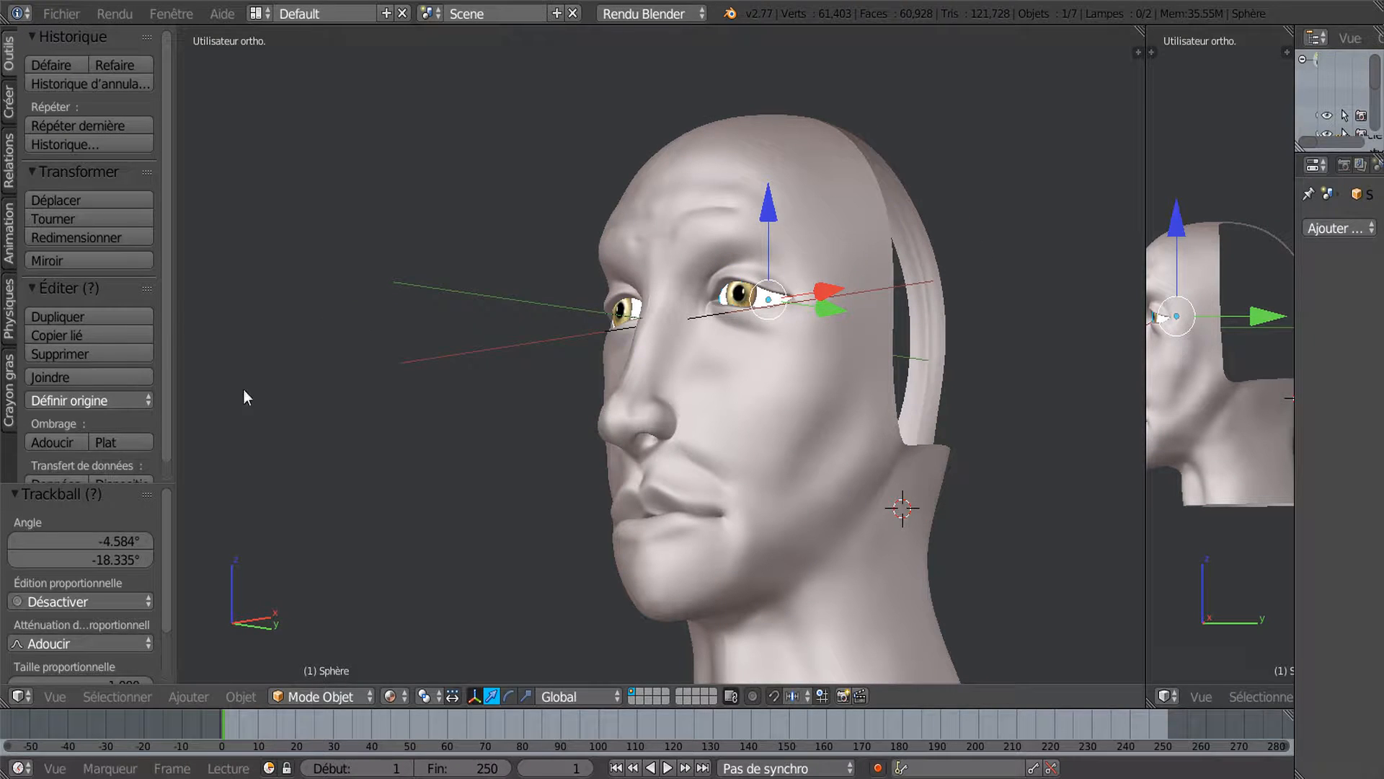
pyautogui.click(310, 697)
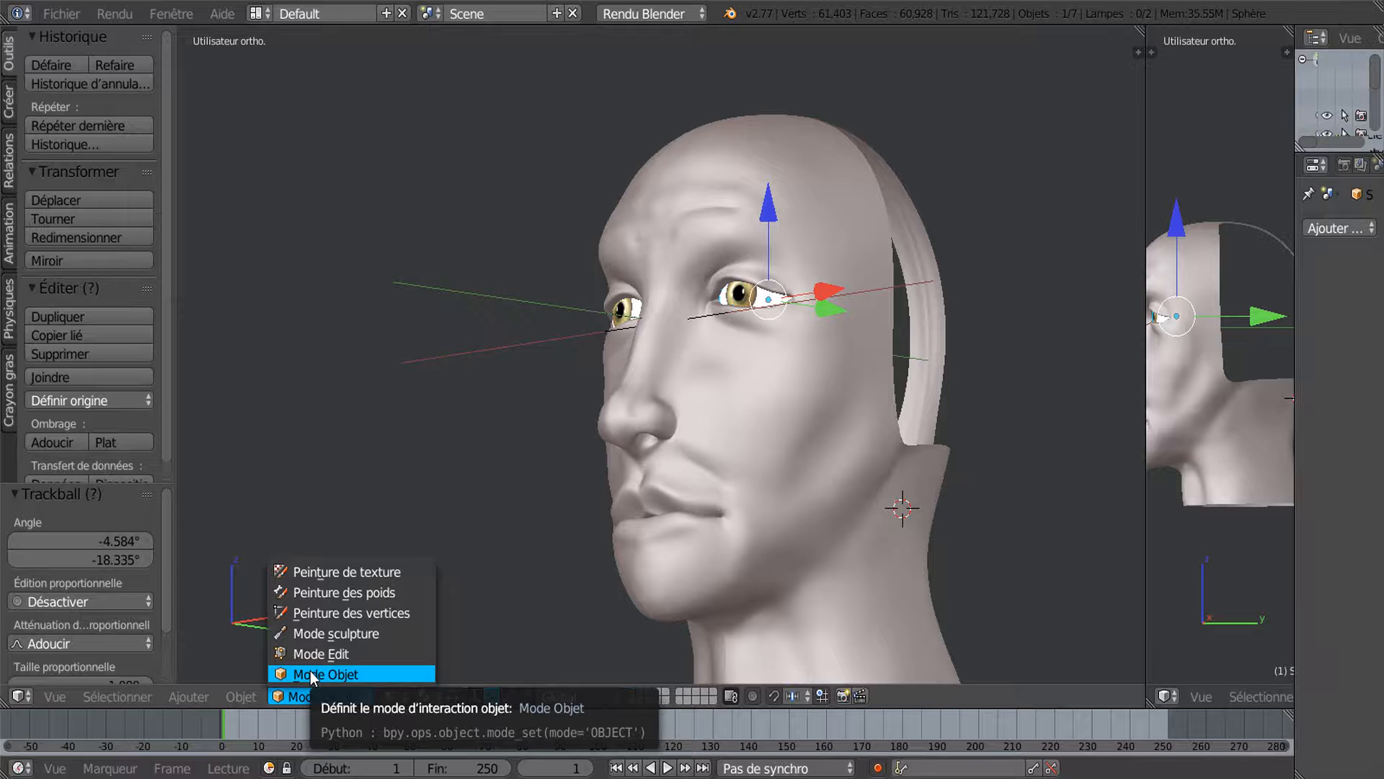
pyautogui.click(313, 629)
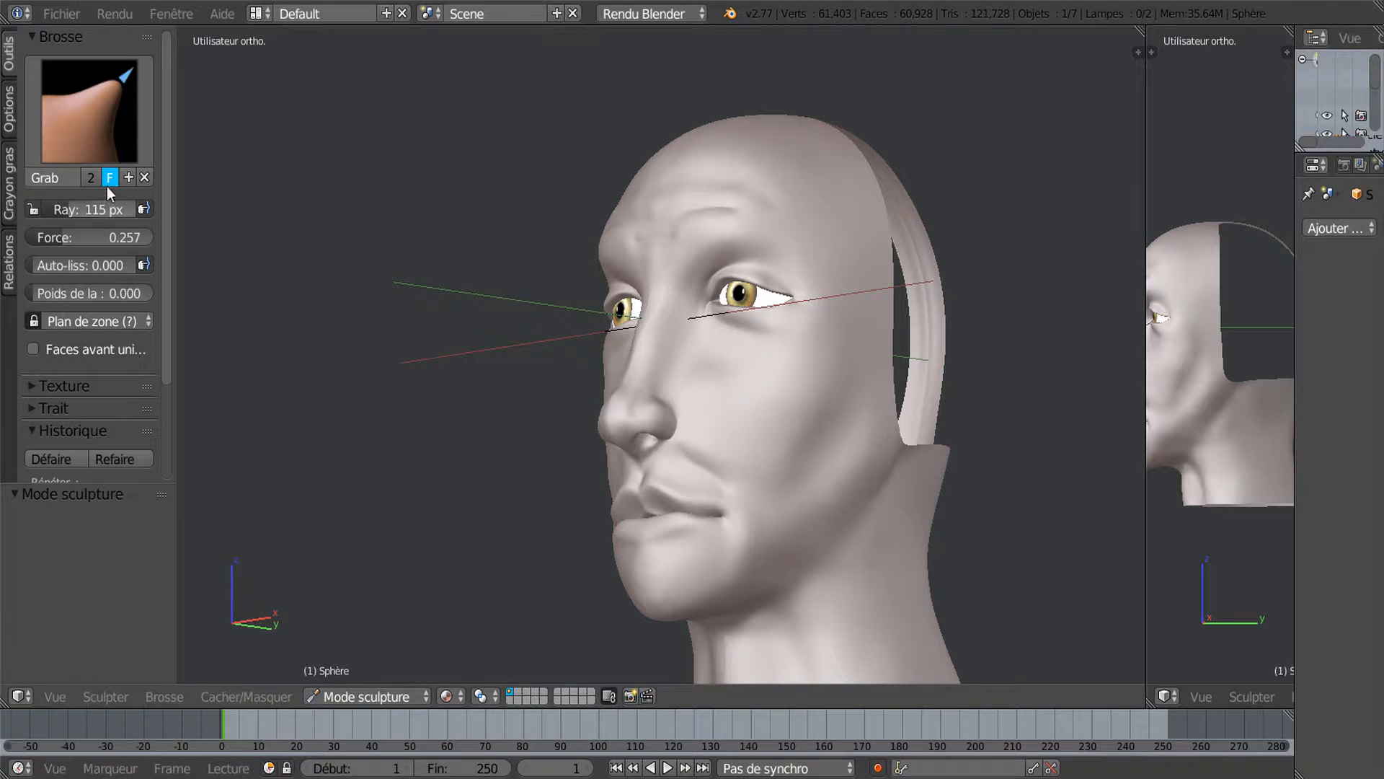
pyautogui.click(105, 133)
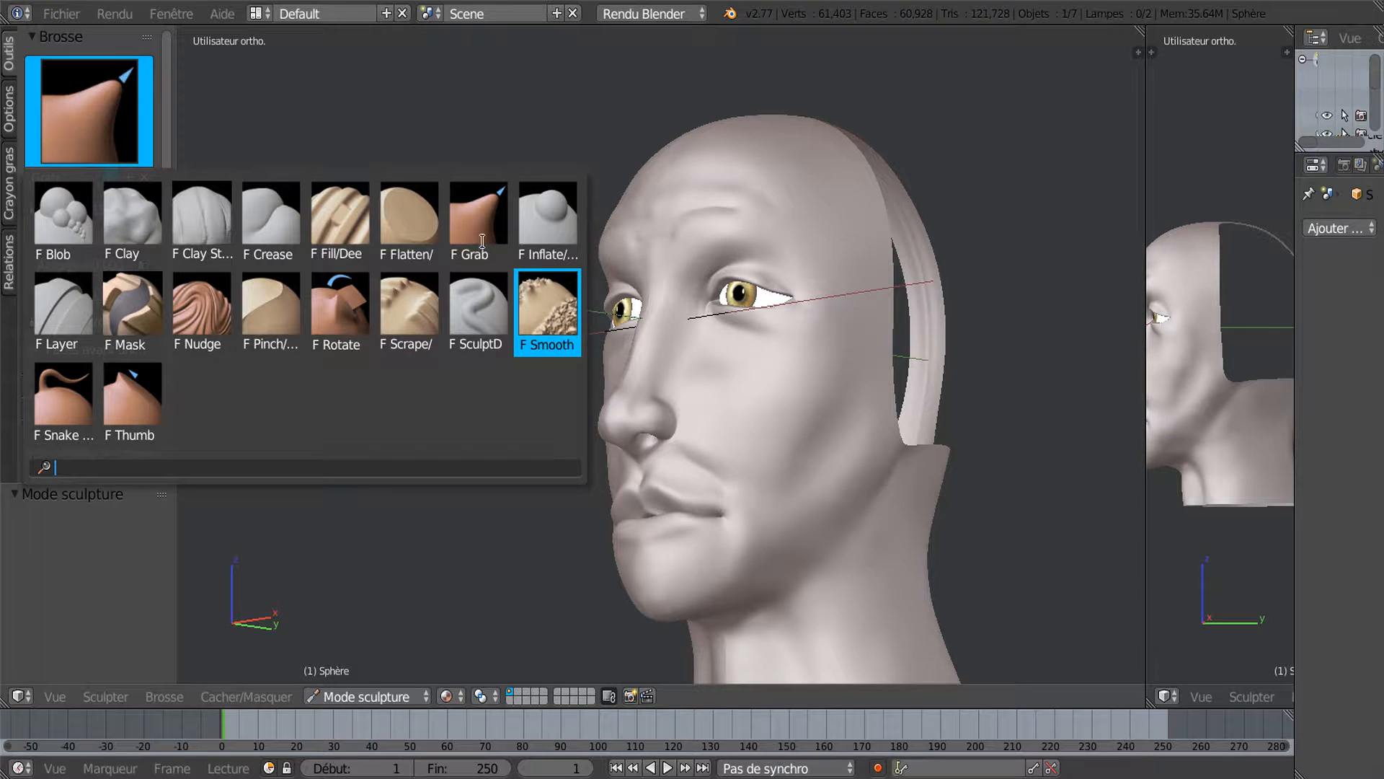
pyautogui.click(271, 217)
# Set the Crease brush to a 160 px radius and 0.380 strength, and put the head mesh in Sculpt Mode.
pyautogui.scroll(2, 300, 364)
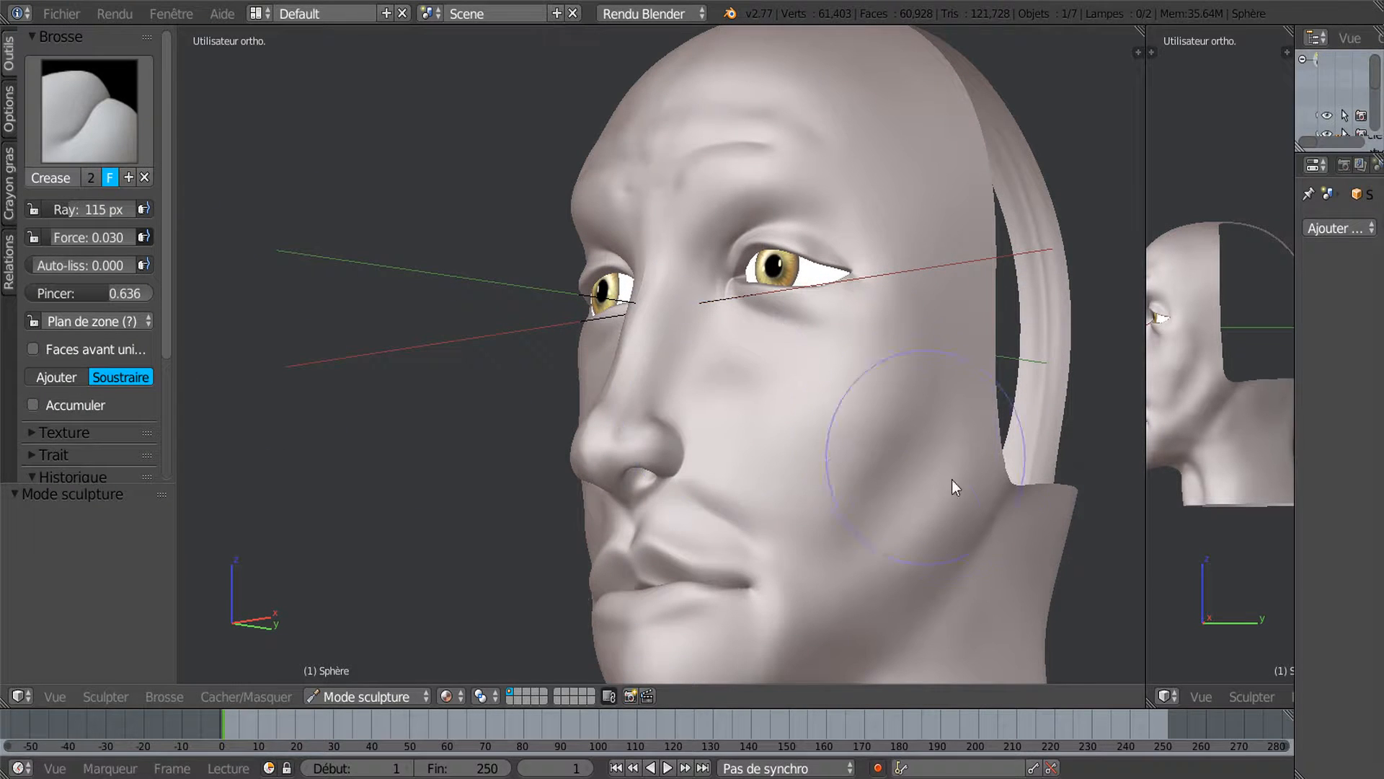
pyautogui.moveTo(896, 500)
pyautogui.mouseDown(button='middle')
pyautogui.moveTo(933, 503)
pyautogui.moveTo(922, 501)
pyautogui.mouseUp(button='middle')
pyautogui.moveTo(55, 209); pyautogui.dragTo(81, 238)
pyautogui.press('r')
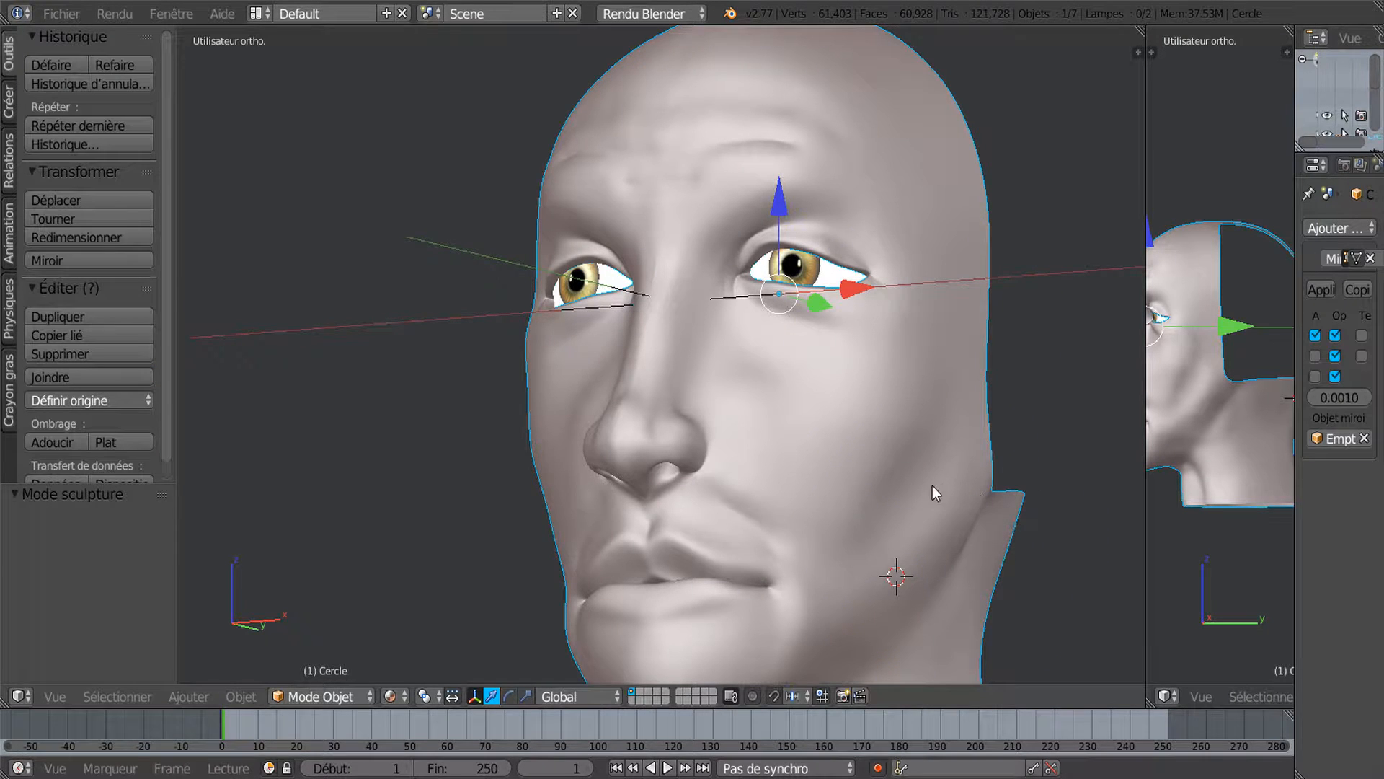
pyautogui.click(292, 695)
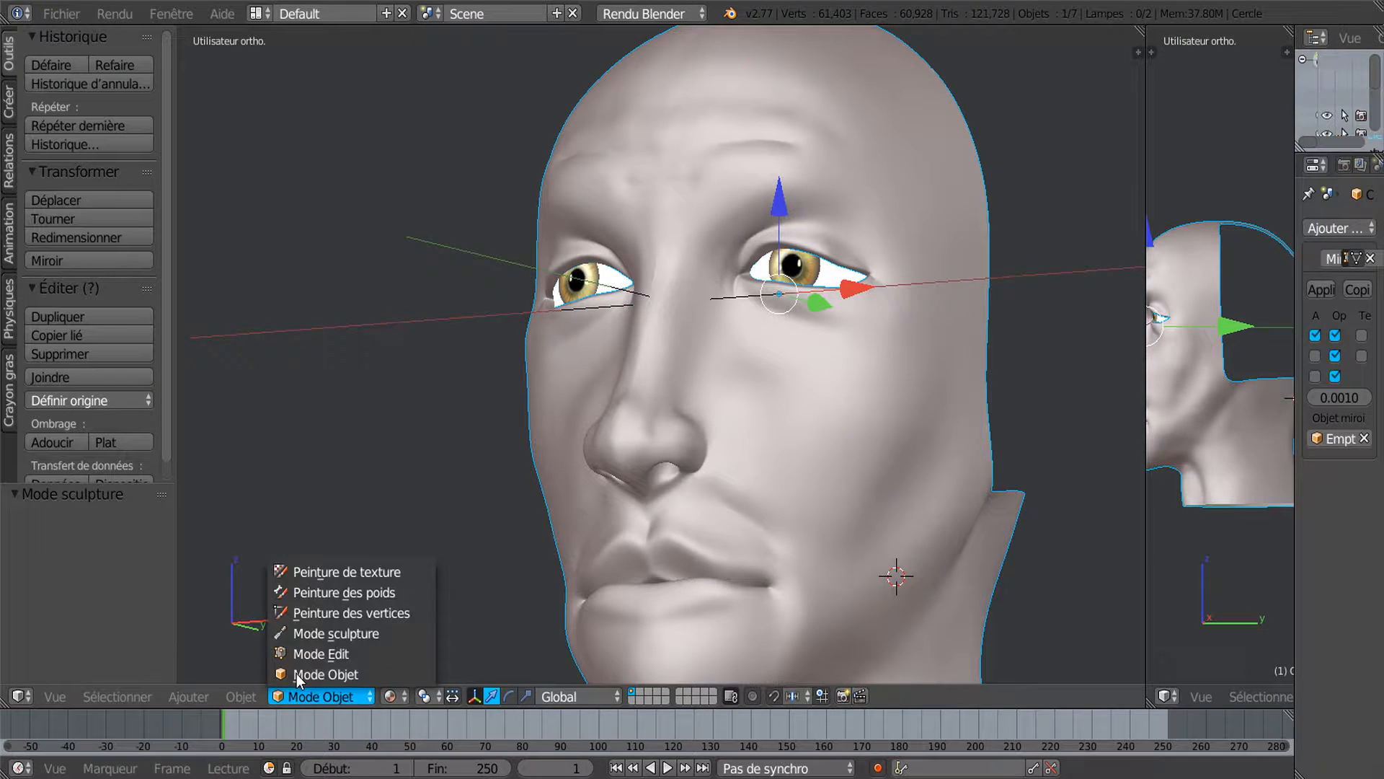
pyautogui.click(303, 634)
# Try carving a hollow from the jaw up across the cheek with a 54 px Crease brush.
pyautogui.press('f')
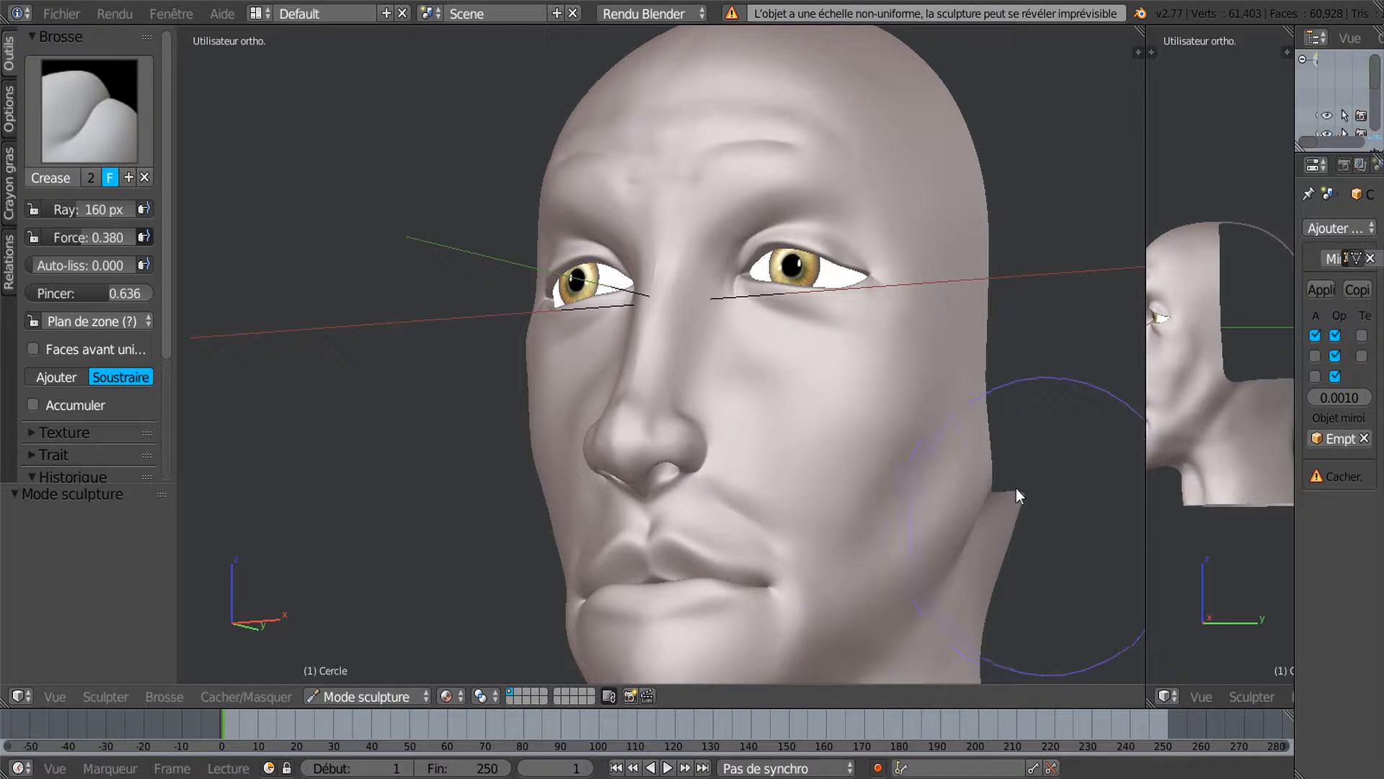
pyautogui.click(953, 480)
pyautogui.click(857, 542)
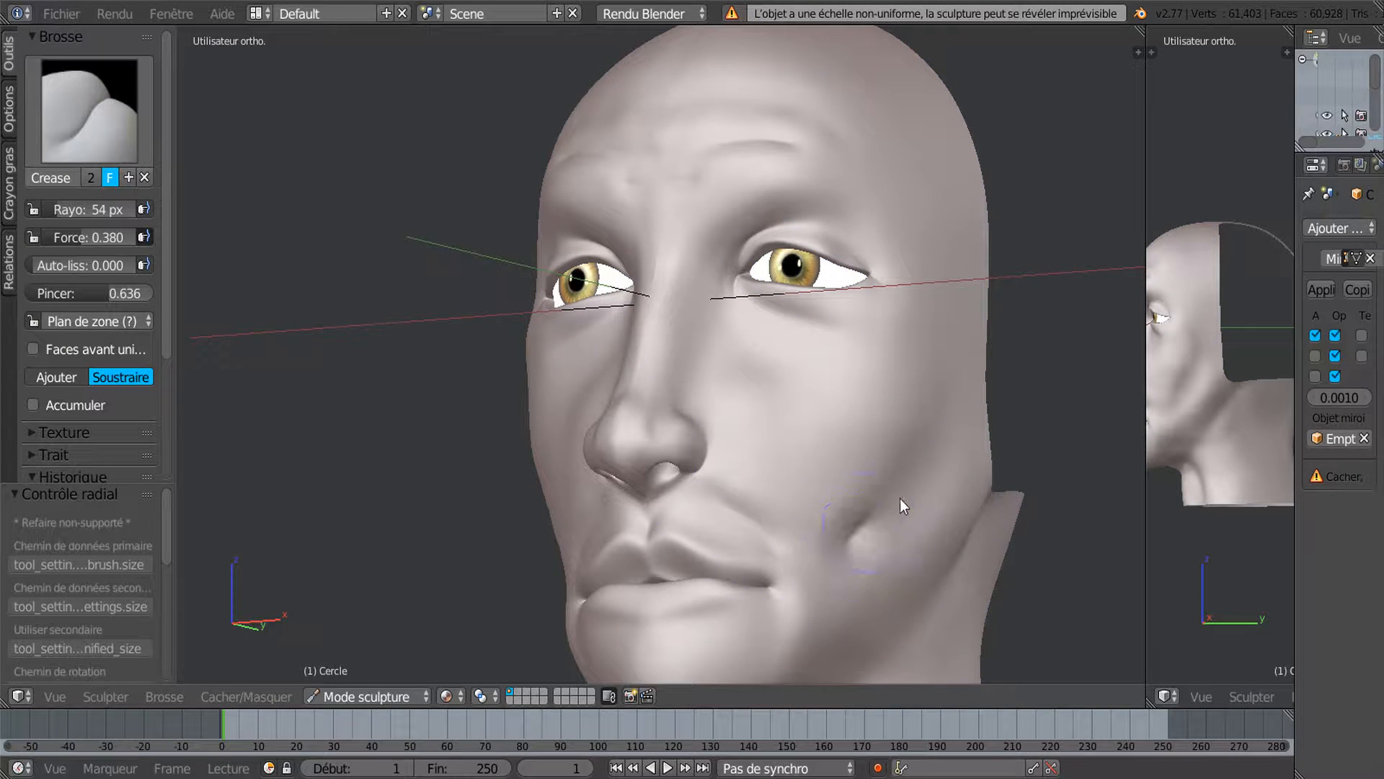
pyautogui.moveTo(924, 415); pyautogui.dragTo(920, 343)
pyautogui.moveTo(920, 344); pyautogui.dragTo(1010, 357, button='middle')
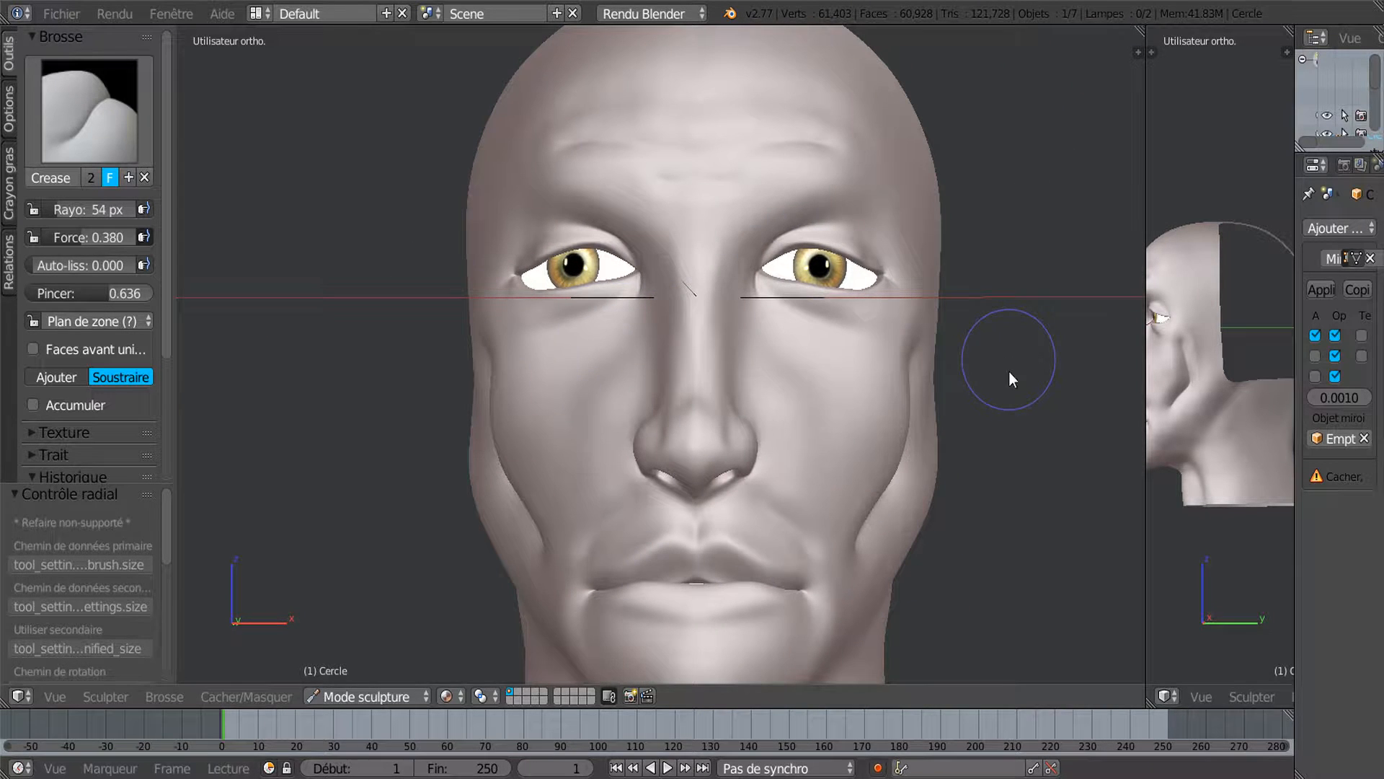
pyautogui.moveTo(967, 473)
pyautogui.mouseDown(button='middle')
pyautogui.moveTo(898, 494)
pyautogui.moveTo(862, 462)
pyautogui.moveTo(848, 516)
pyautogui.moveTo(835, 486)
pyautogui.mouseUp(button='middle')
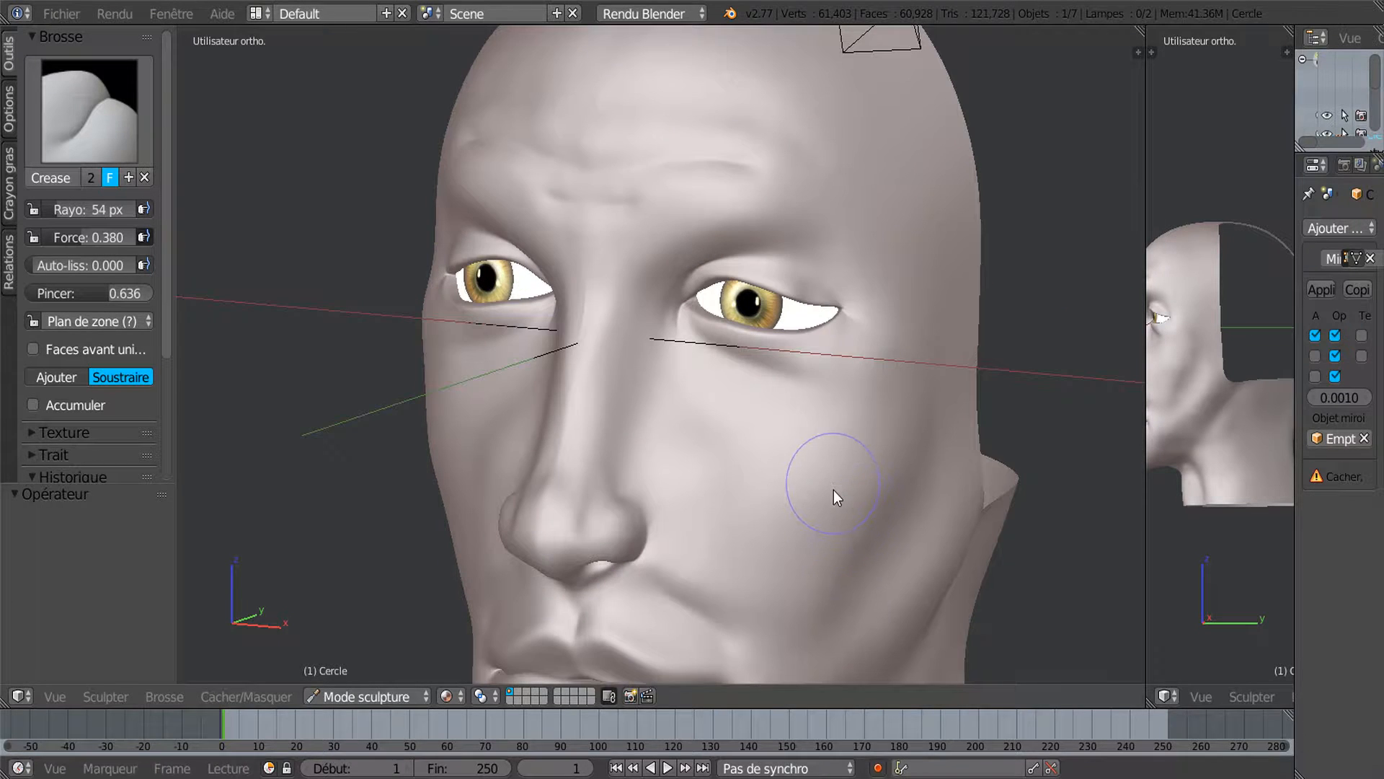
# Reduce the brush radius to 14 px and try a thin crease along the fold under the eye.
pyautogui.click(855, 526)
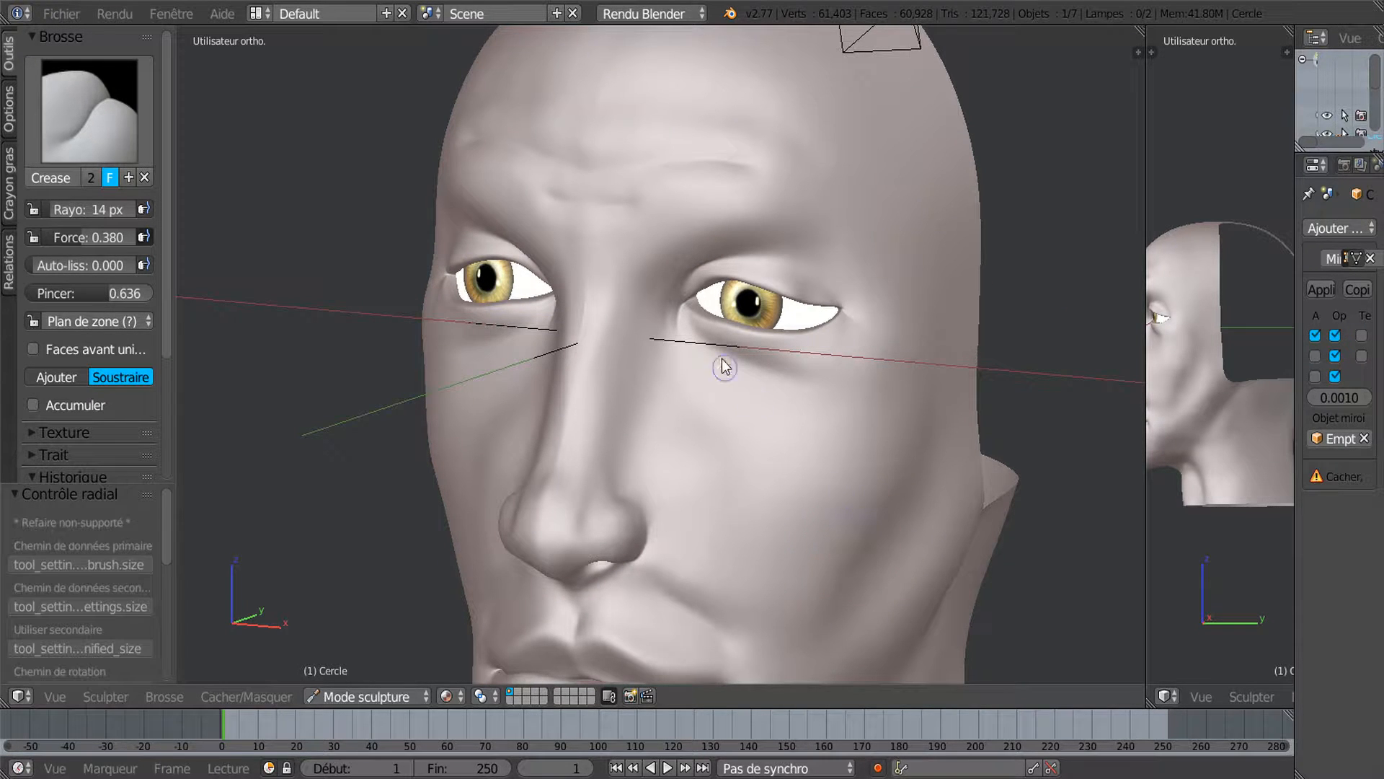
pyautogui.moveTo(708, 348); pyautogui.dragTo(803, 370)
pyautogui.moveTo(803, 369)
pyautogui.mouseDown(button='middle')
pyautogui.moveTo(898, 367)
pyautogui.moveTo(894, 387)
pyautogui.mouseUp(button='middle')
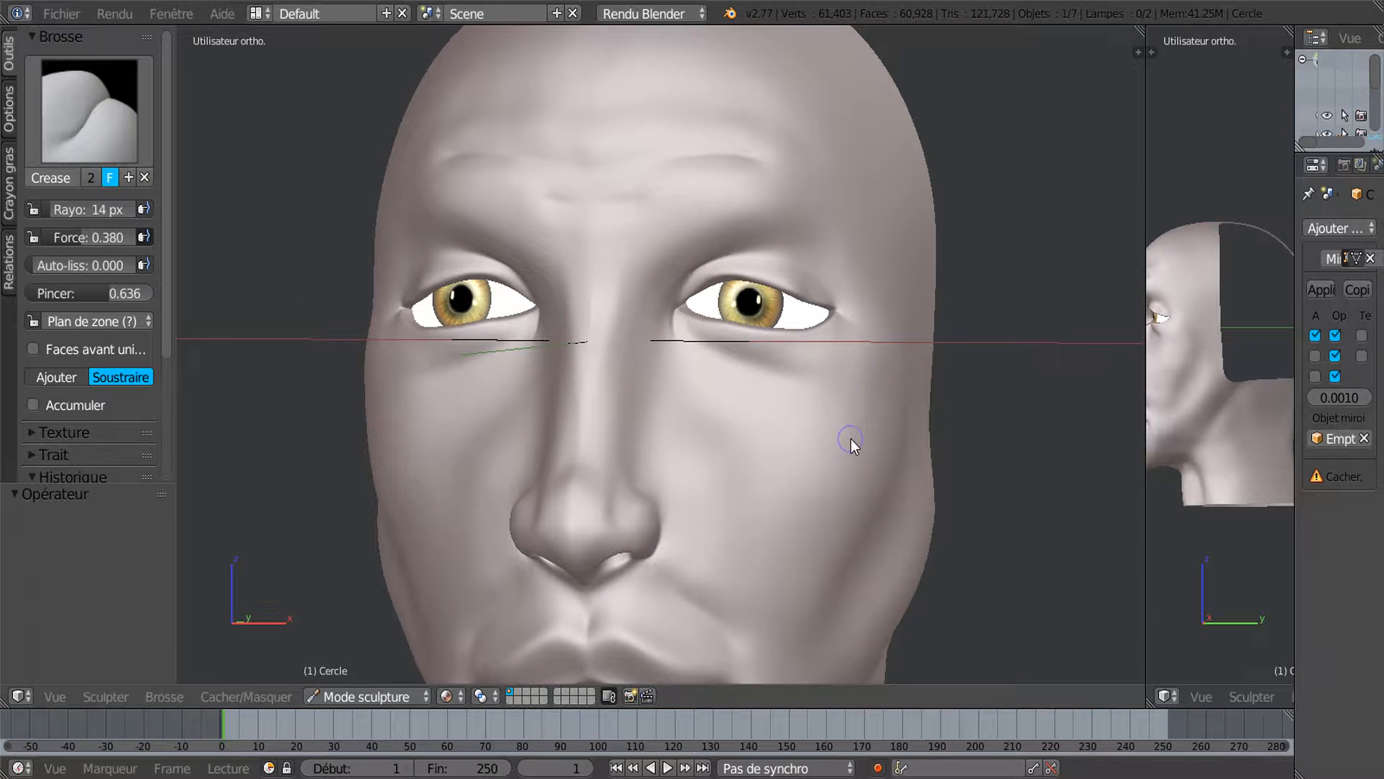
pyautogui.scroll(2, 847, 439)
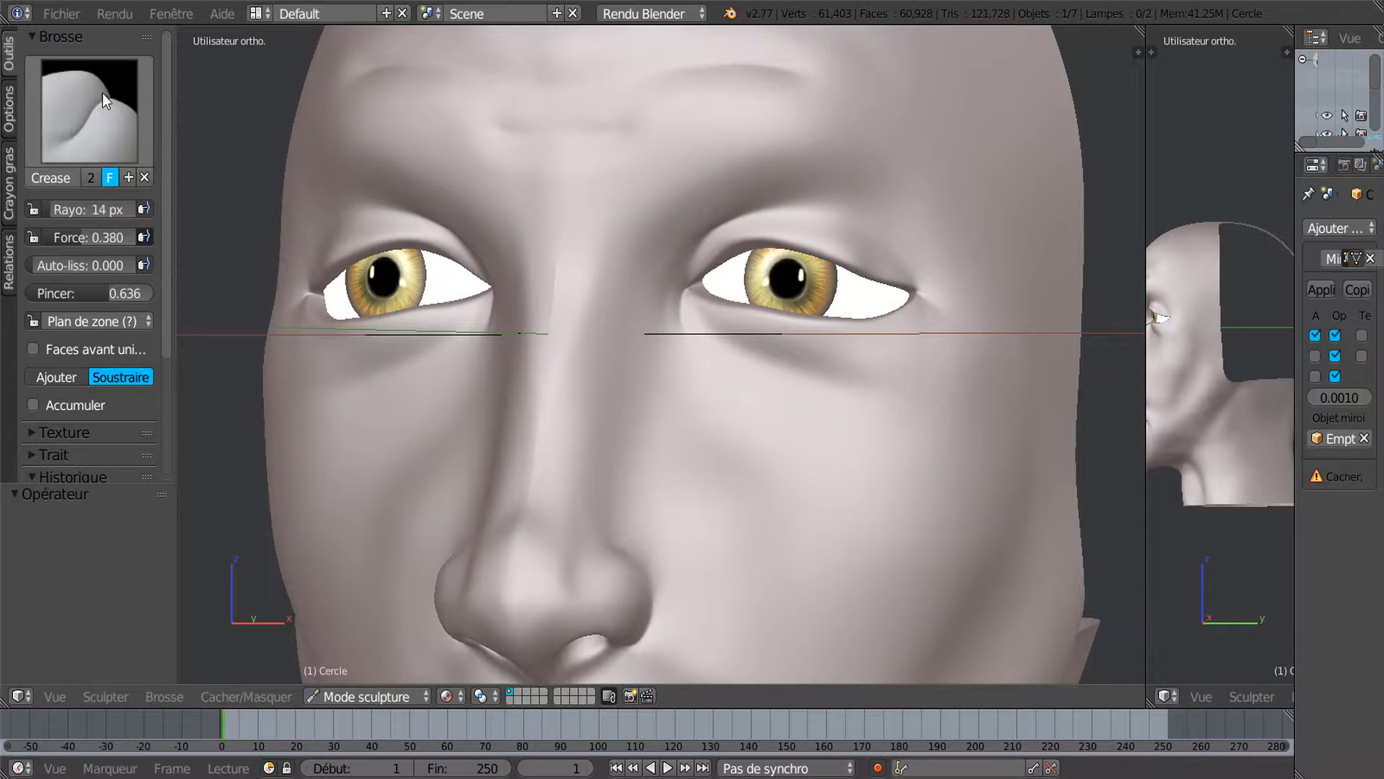
# Widen the tool shelf, keep the Crease brush and lower its strength to 0.076.
pyautogui.moveTo(175, 173)
pyautogui.mouseDown()
pyautogui.moveTo(415, 191)
pyautogui.moveTo(318, 191)
pyautogui.mouseUp()
pyautogui.click(184, 120)
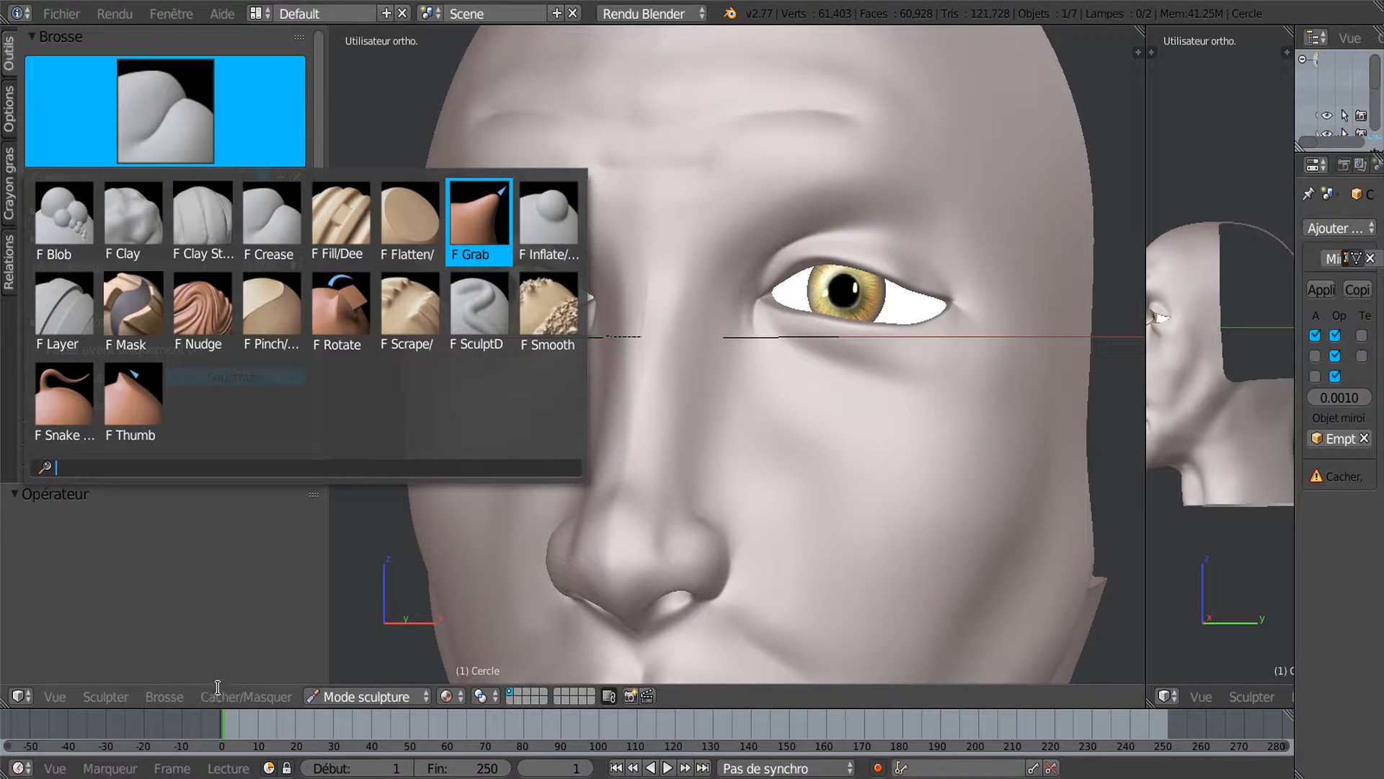
pyautogui.moveTo(111, 236); pyautogui.dragTo(36, 237)
pyautogui.scroll(1, 828, 365)
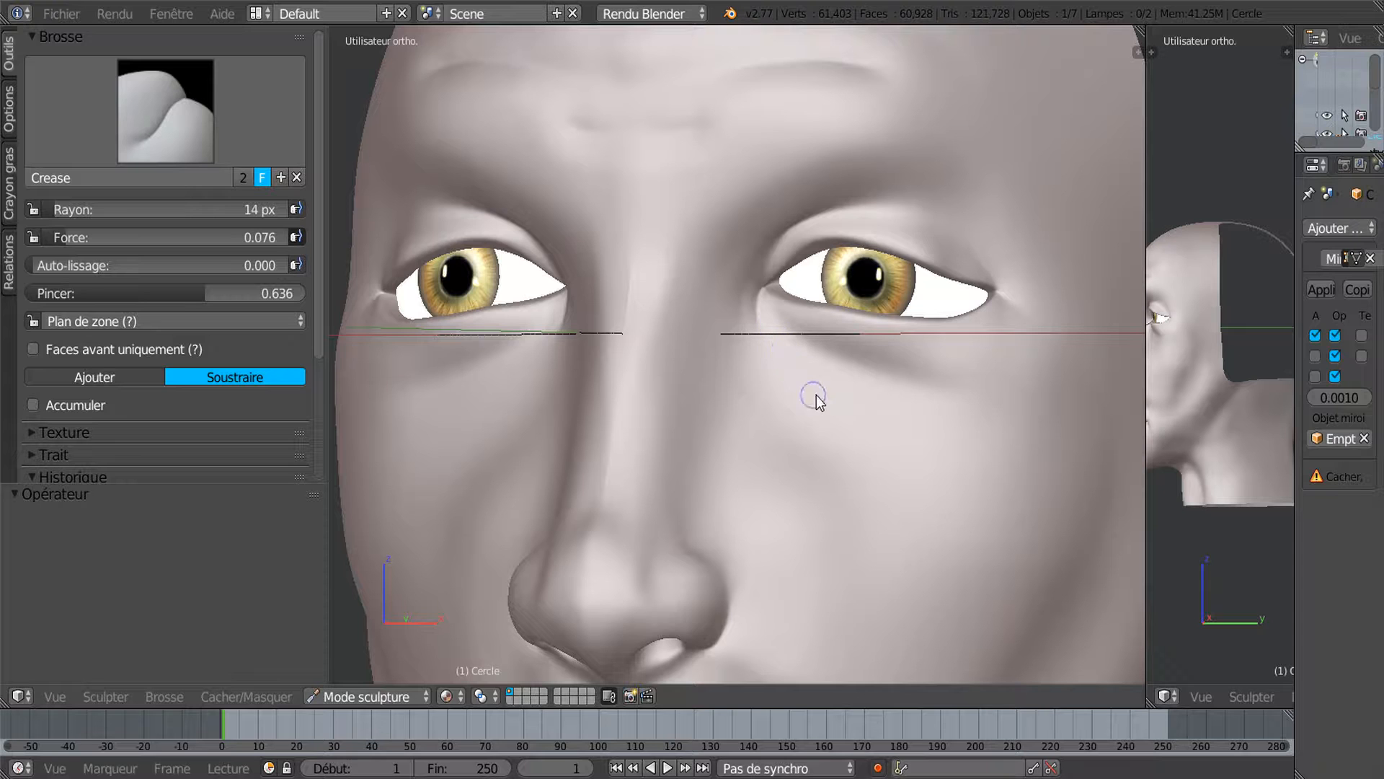
# Set the Crease brush radius to 44 px and carve a faint diagonal crease under the inner corner of the eye.
pyautogui.press('f')
pyautogui.click(842, 414)
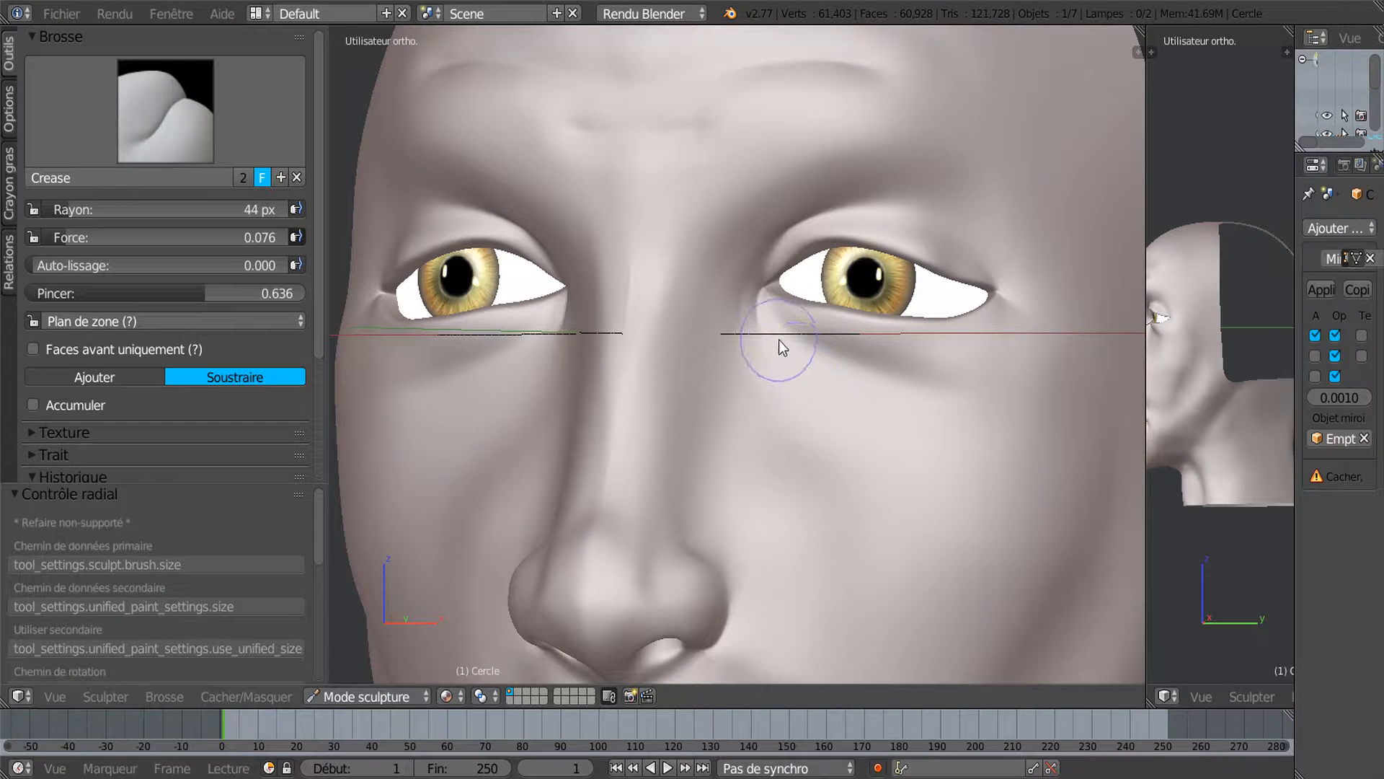
pyautogui.moveTo(834, 389); pyautogui.dragTo(850, 402)
pyautogui.moveTo(852, 402)
pyautogui.mouseDown(button='middle')
pyautogui.moveTo(903, 434)
pyautogui.moveTo(876, 413)
pyautogui.mouseUp(button='middle')
pyautogui.hotkey('ctrl', 'z')
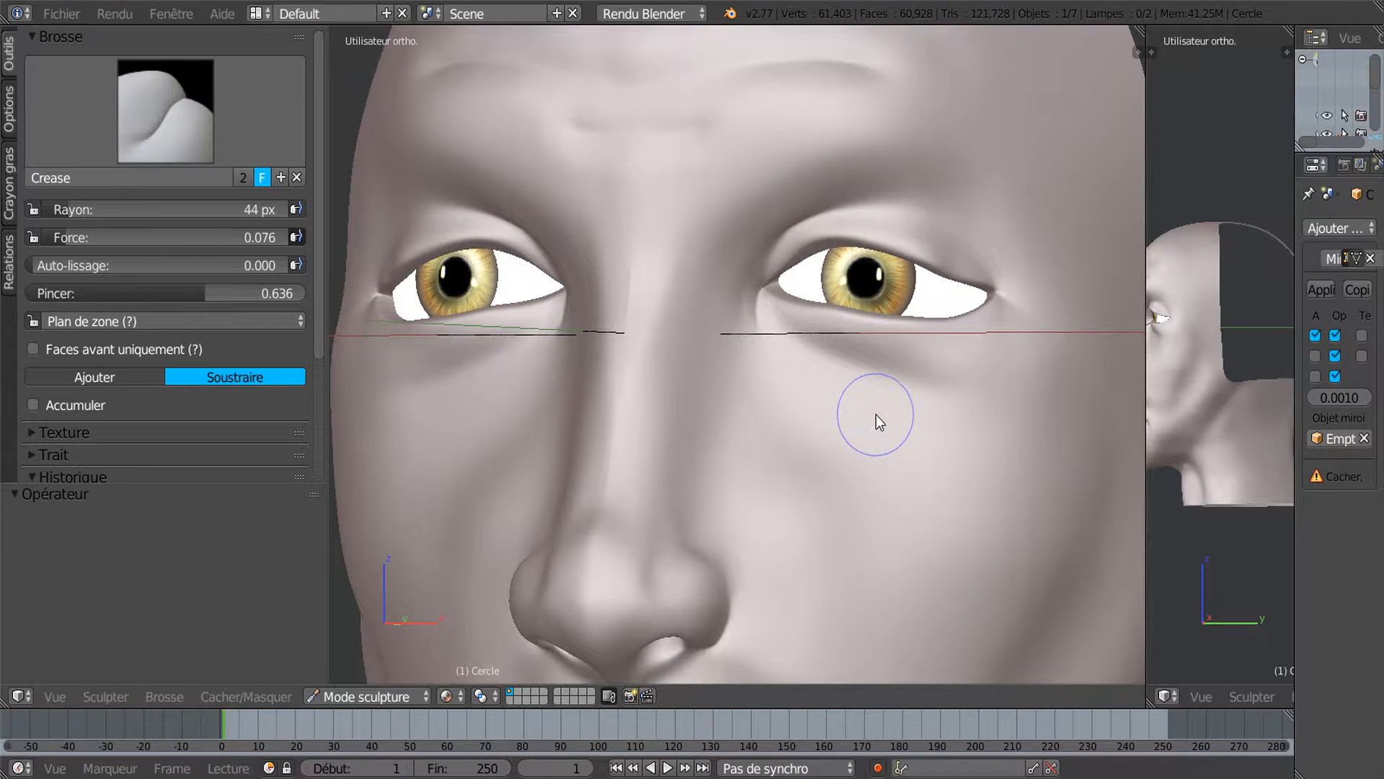
pyautogui.moveTo(794, 357); pyautogui.dragTo(808, 370)
pyautogui.scroll(-3, 887, 434)
pyautogui.moveTo(887, 435)
pyautogui.mouseDown(button='middle')
pyautogui.moveTo(907, 447)
pyautogui.moveTo(812, 430)
pyautogui.moveTo(958, 435)
pyautogui.moveTo(815, 435)
pyautogui.moveTo(880, 442)
pyautogui.moveTo(850, 437)
pyautogui.mouseUp(button='middle')
pyautogui.scroll(2, 890, 438)
# Choose the Smooth brush and check the carved crease under the eye up close and from the front.
pyautogui.click(159, 97)
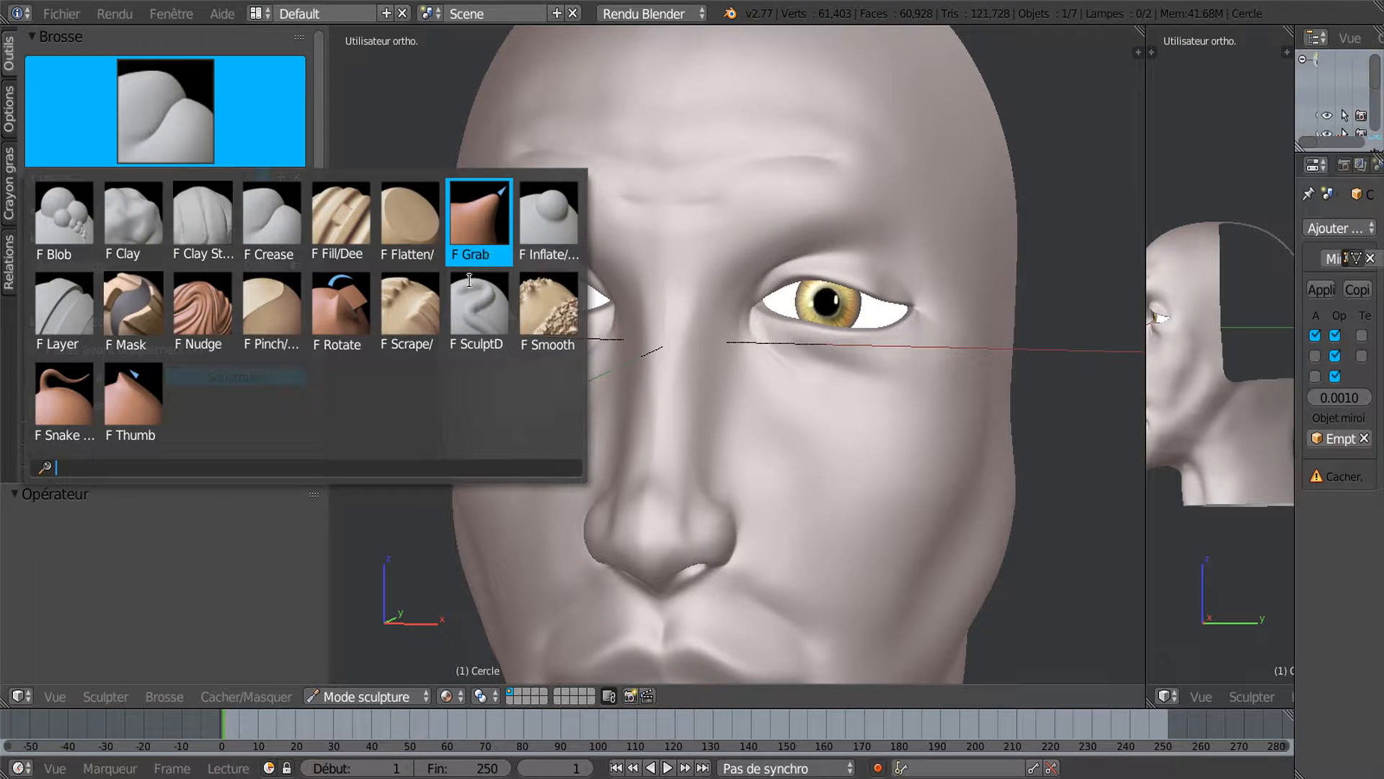
pyautogui.click(565, 330)
pyautogui.scroll(4, 566, 330)
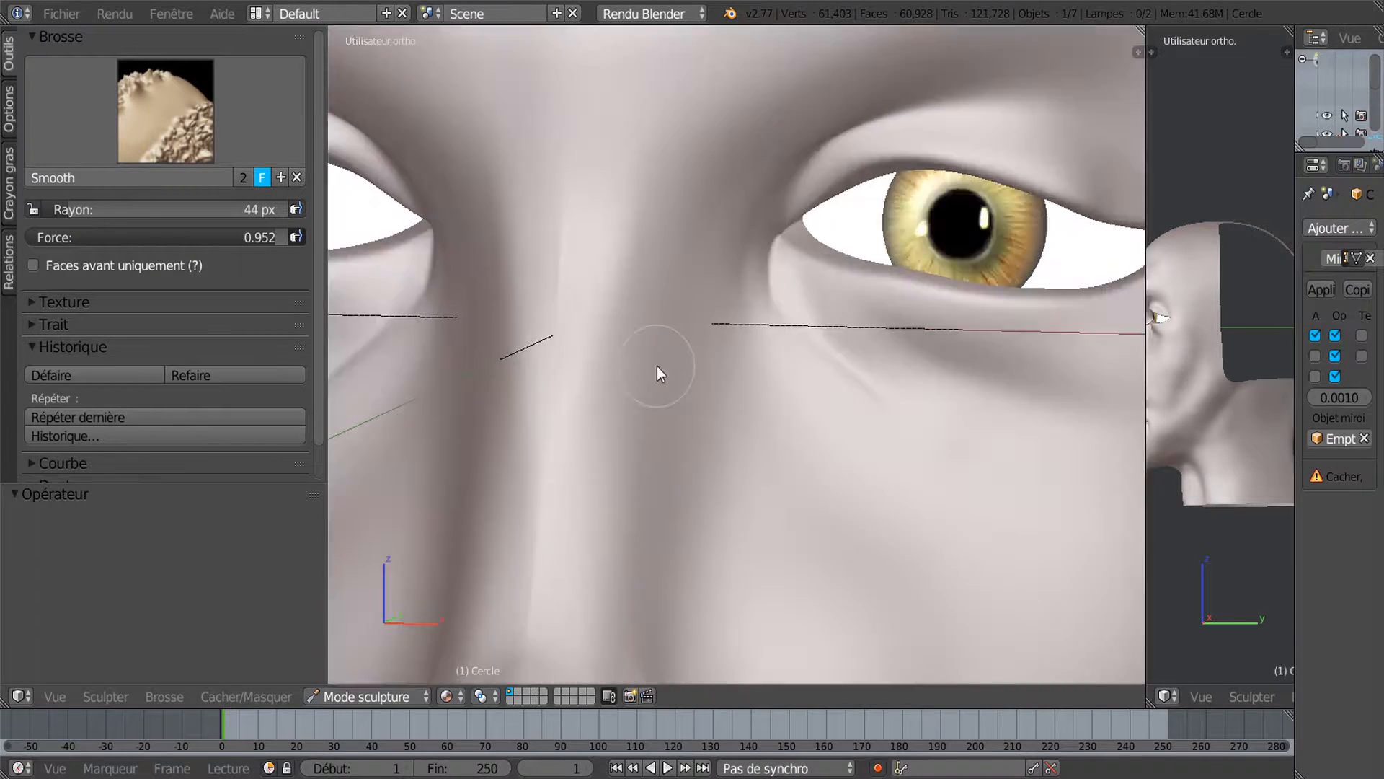
pyautogui.moveTo(775, 390); pyautogui.dragTo(837, 439, button='middle')
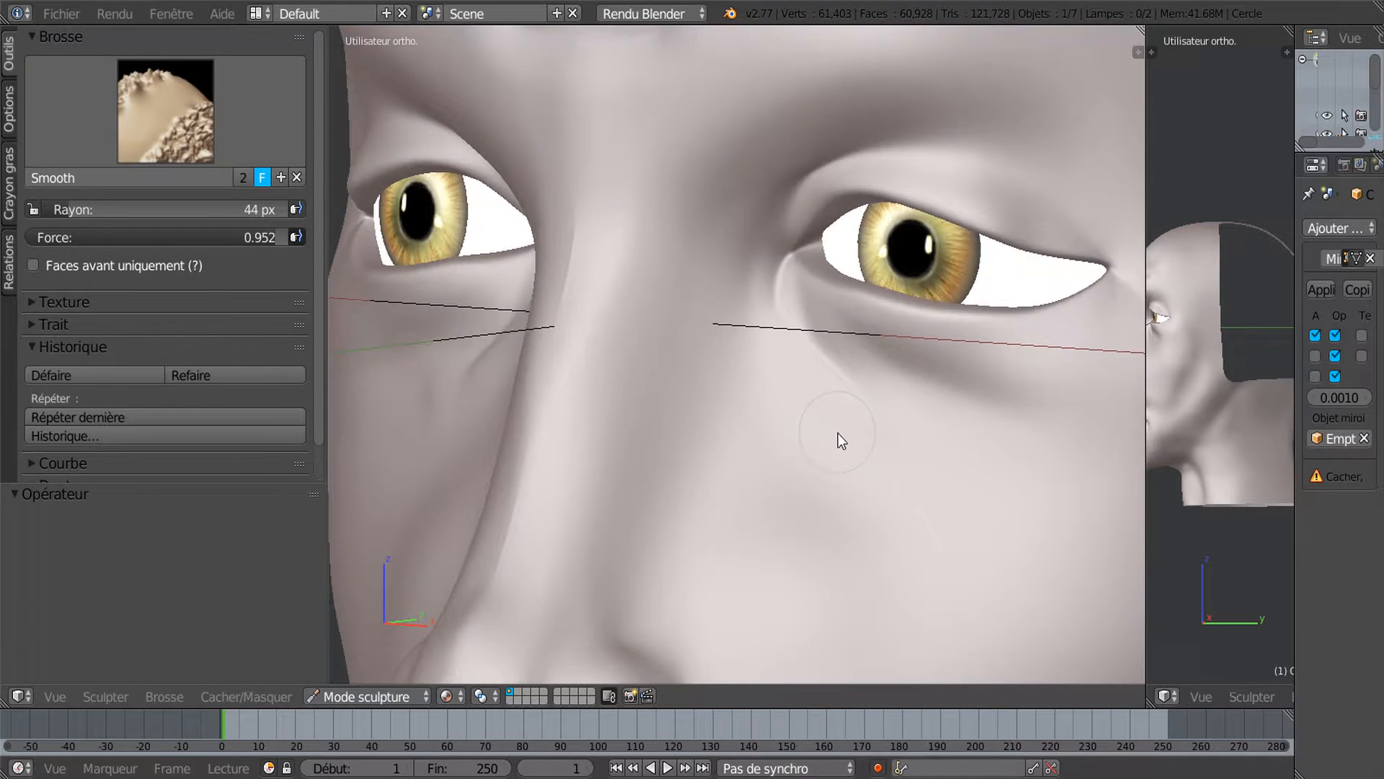
pyautogui.scroll(3, 761, 349)
pyautogui.moveTo(921, 455)
pyautogui.mouseDown(button='middle')
pyautogui.moveTo(751, 362)
pyautogui.moveTo(952, 435)
pyautogui.moveTo(1024, 513)
pyautogui.mouseUp(button='middle')
pyautogui.scroll(-2, 941, 460)
pyautogui.moveTo(988, 467)
pyautogui.mouseDown(button='middle')
pyautogui.moveTo(828, 470)
pyautogui.moveTo(945, 446)
pyautogui.moveTo(953, 470)
pyautogui.moveTo(933, 411)
pyautogui.moveTo(1015, 504)
pyautogui.moveTo(859, 489)
pyautogui.moveTo(862, 530)
pyautogui.moveTo(965, 437)
pyautogui.moveTo(842, 496)
pyautogui.moveTo(893, 490)
pyautogui.moveTo(883, 483)
pyautogui.mouseUp(button='middle')
pyautogui.scroll(-4, 950, 464)
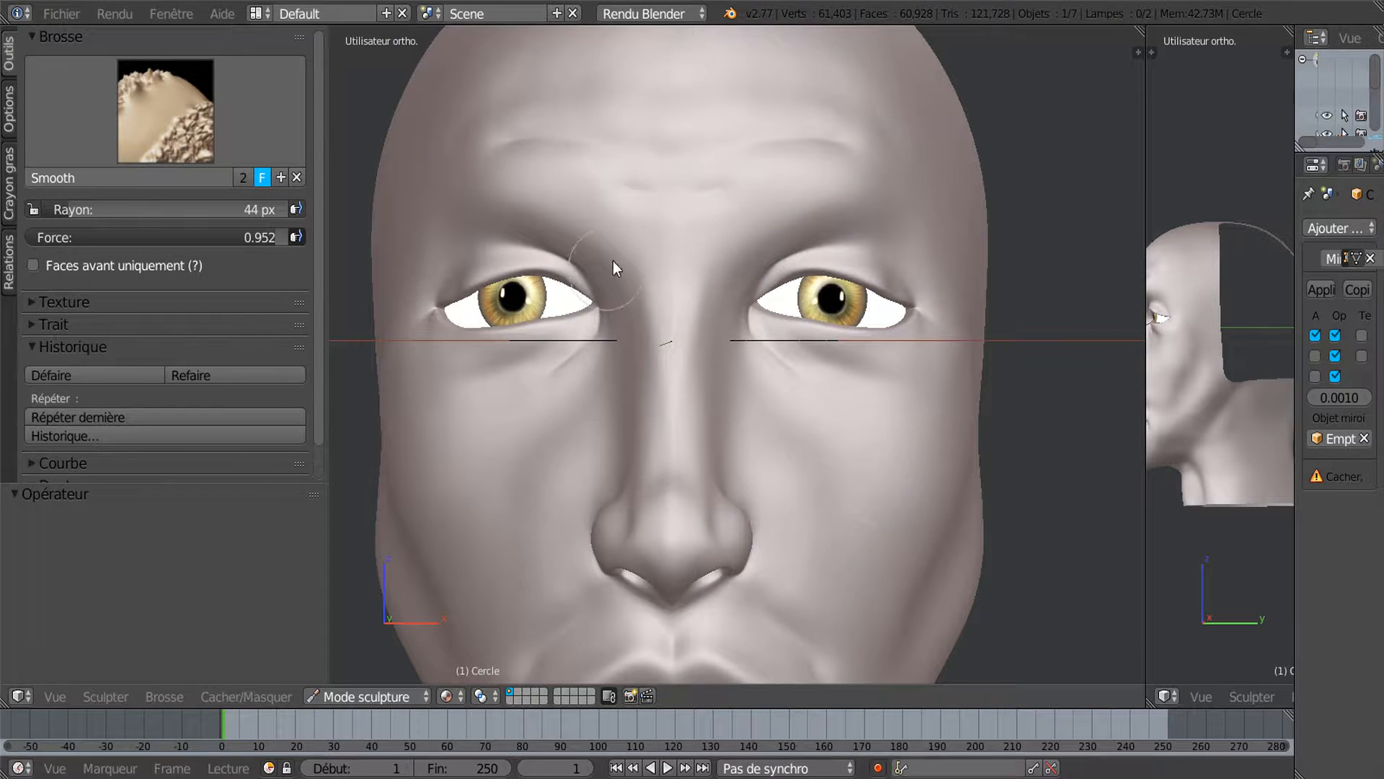
pyautogui.moveTo(714, 402); pyautogui.dragTo(733, 389, button='middle')
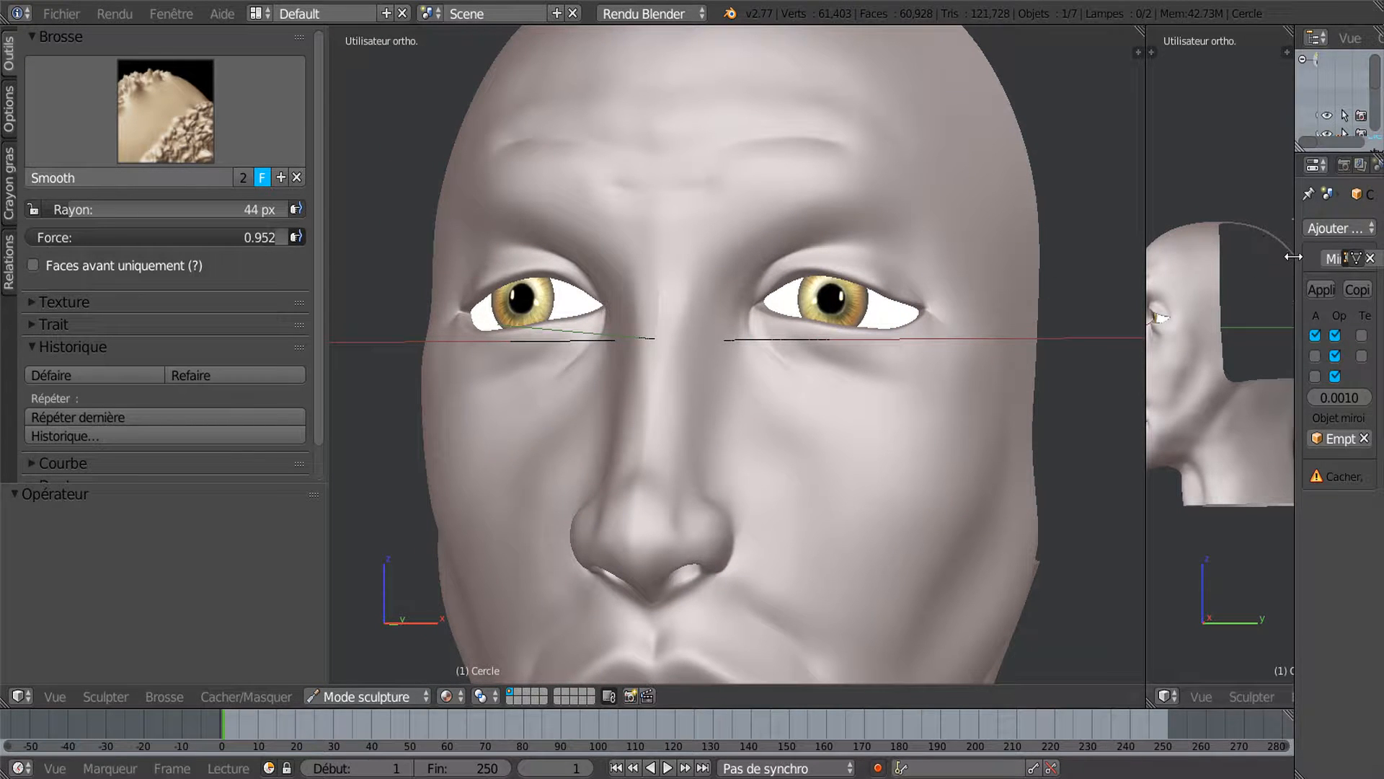
# Widen the properties editor until the head's Mirror modifier settings are fully readable.
pyautogui.moveTo(1296, 261); pyautogui.dragTo(1241, 272)
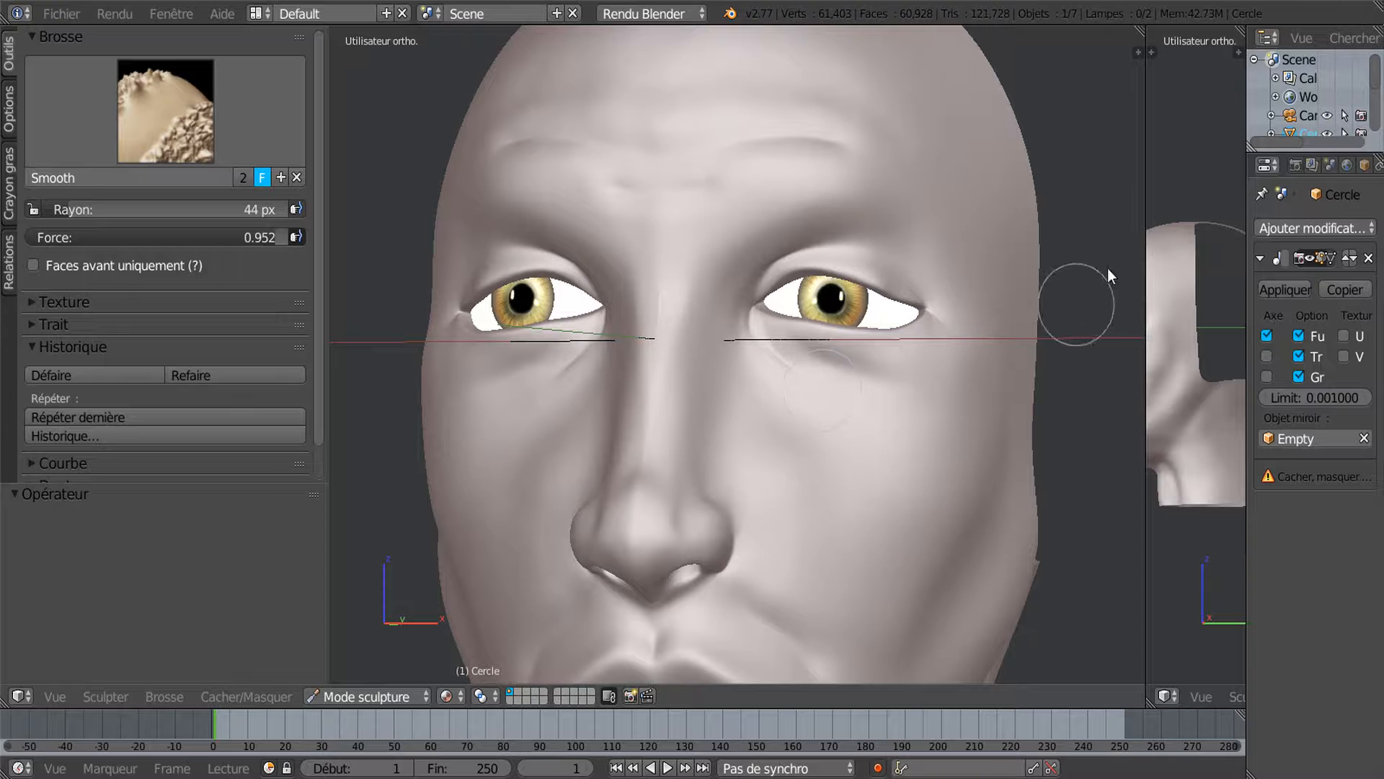
pyautogui.moveTo(979, 371)
pyautogui.mouseDown()
pyautogui.moveTo(950, 410)
pyautogui.moveTo(869, 448)
pyautogui.mouseUp()
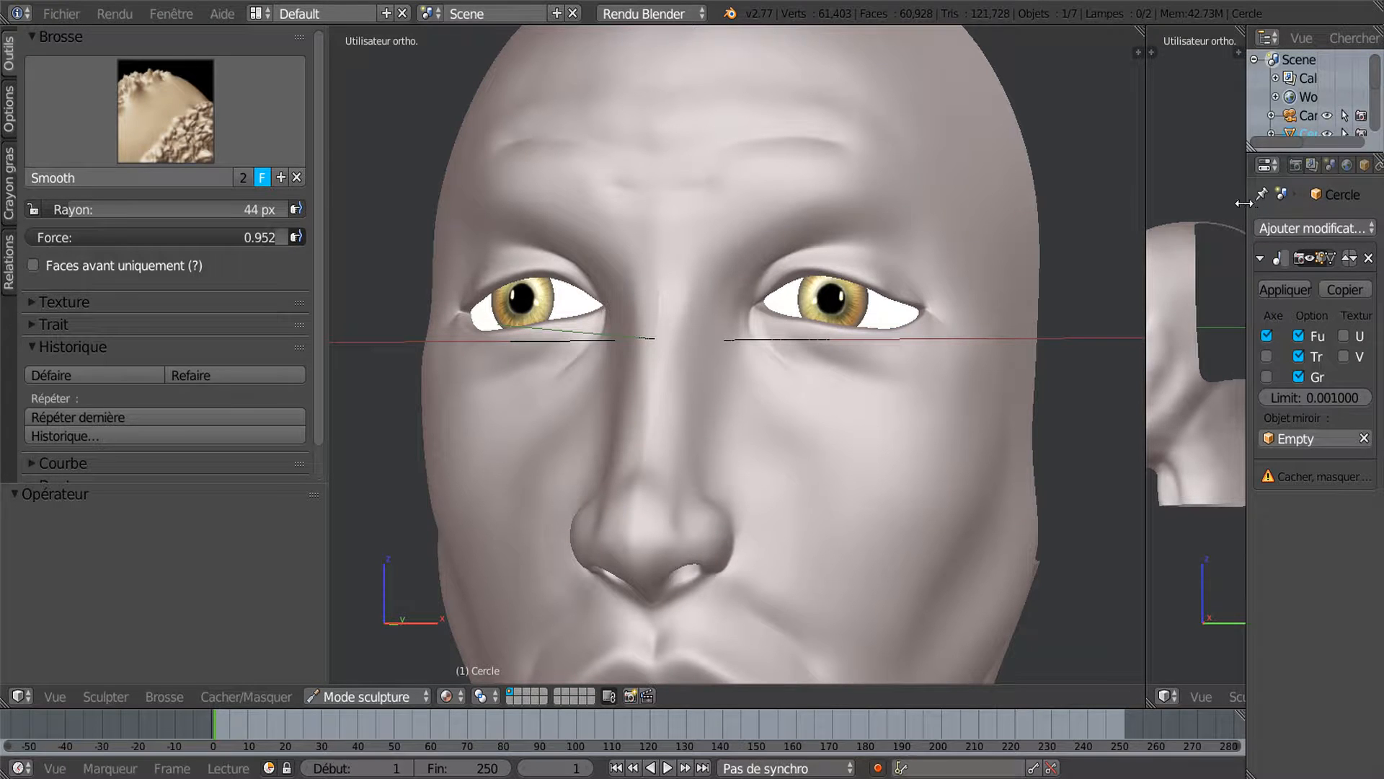
pyautogui.moveTo(1246, 204); pyautogui.dragTo(1177, 207)
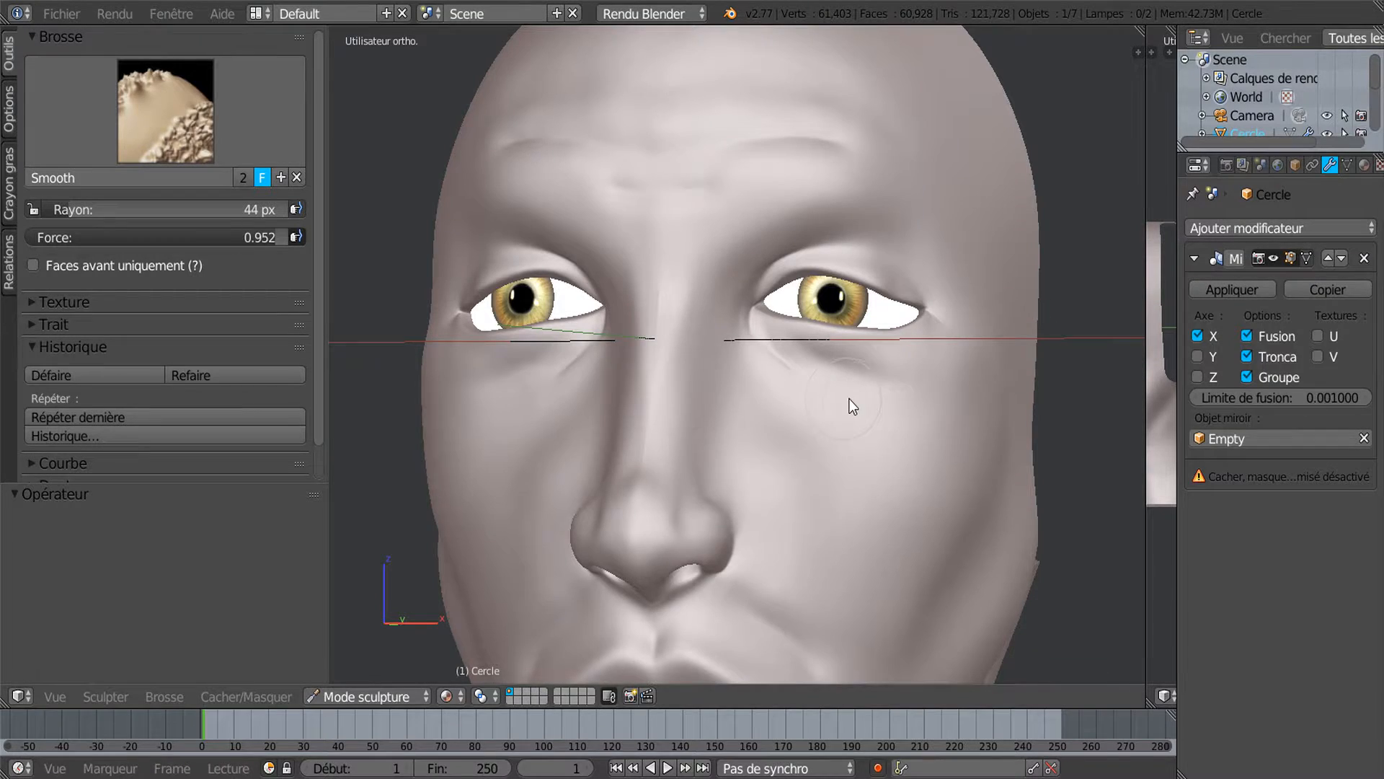
# Examine the mesh density around the eye and nose in Edit Mode, and return the head to Sculpt Mode.
pyautogui.moveTo(849, 400); pyautogui.dragTo(878, 400, button='middle')
pyautogui.press('Tab')
pyautogui.scroll(2, 694, 388)
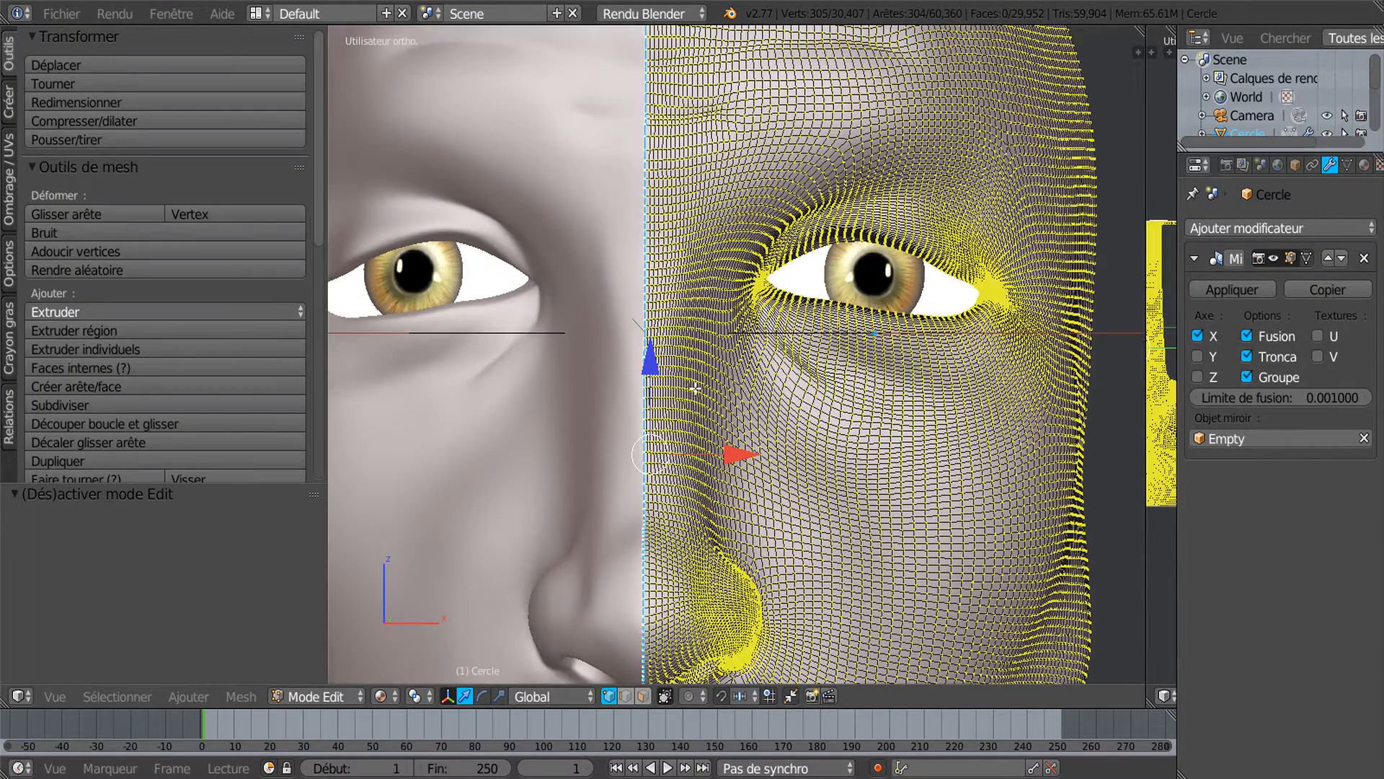
pyautogui.scroll(3, 733, 261)
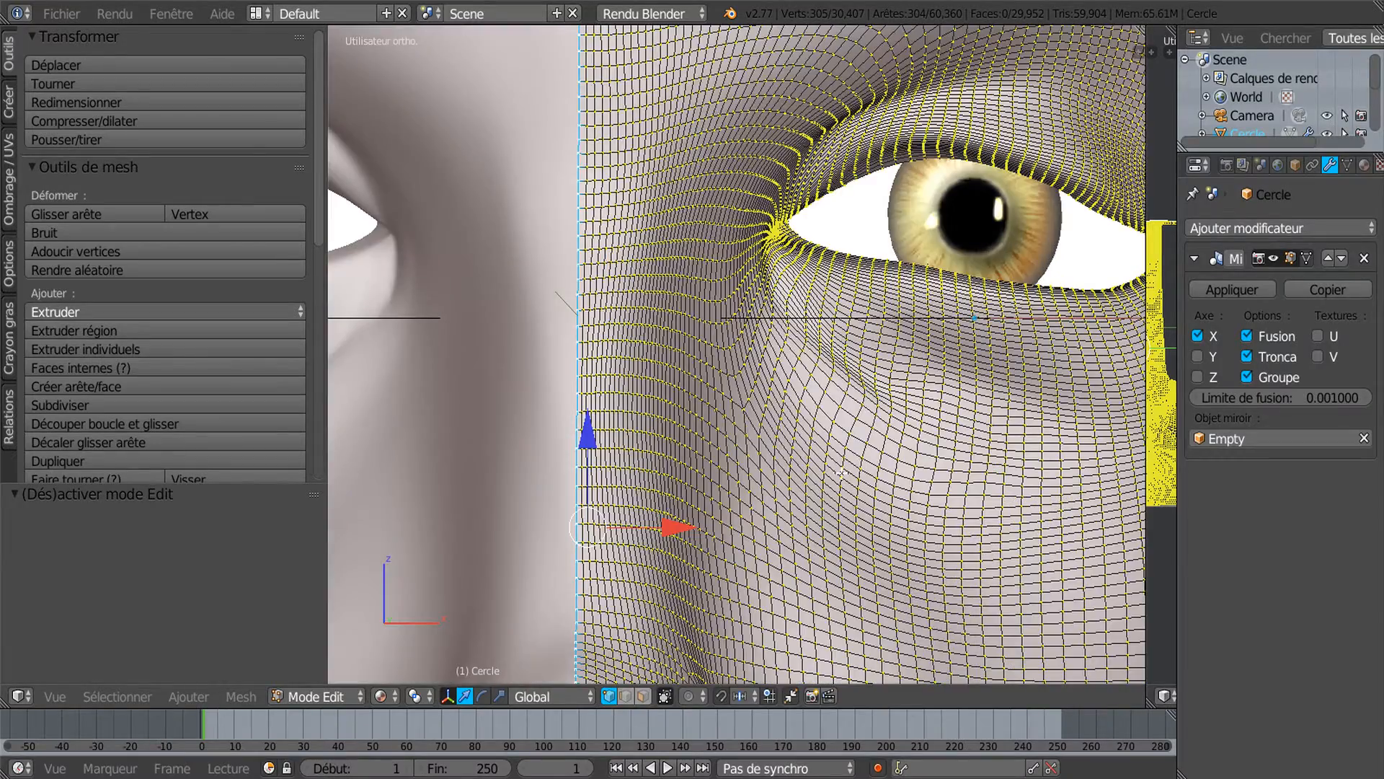
pyautogui.scroll(-5, 842, 471)
pyautogui.scroll(1, 739, 343)
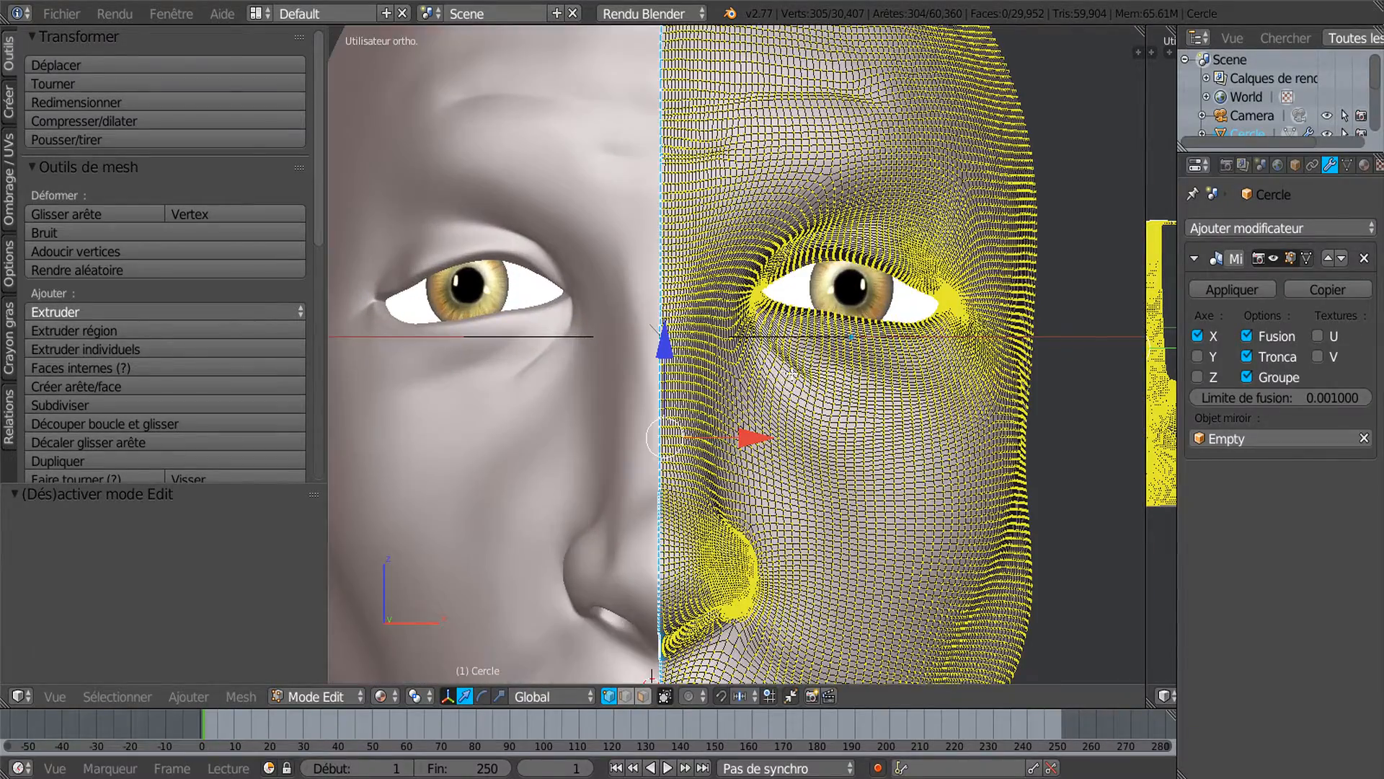
pyautogui.scroll(3, 627, 406)
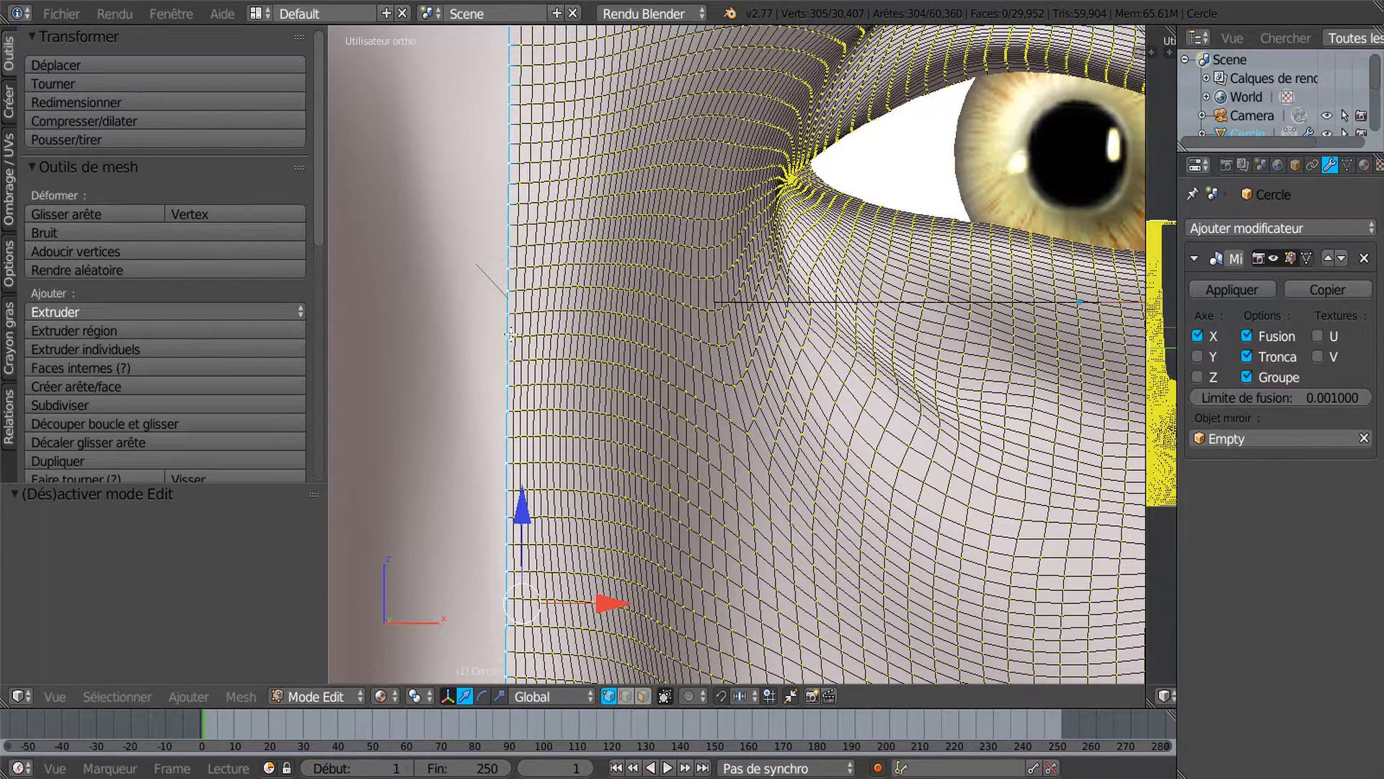
pyautogui.scroll(-4, 544, 333)
pyautogui.scroll(3, 510, 295)
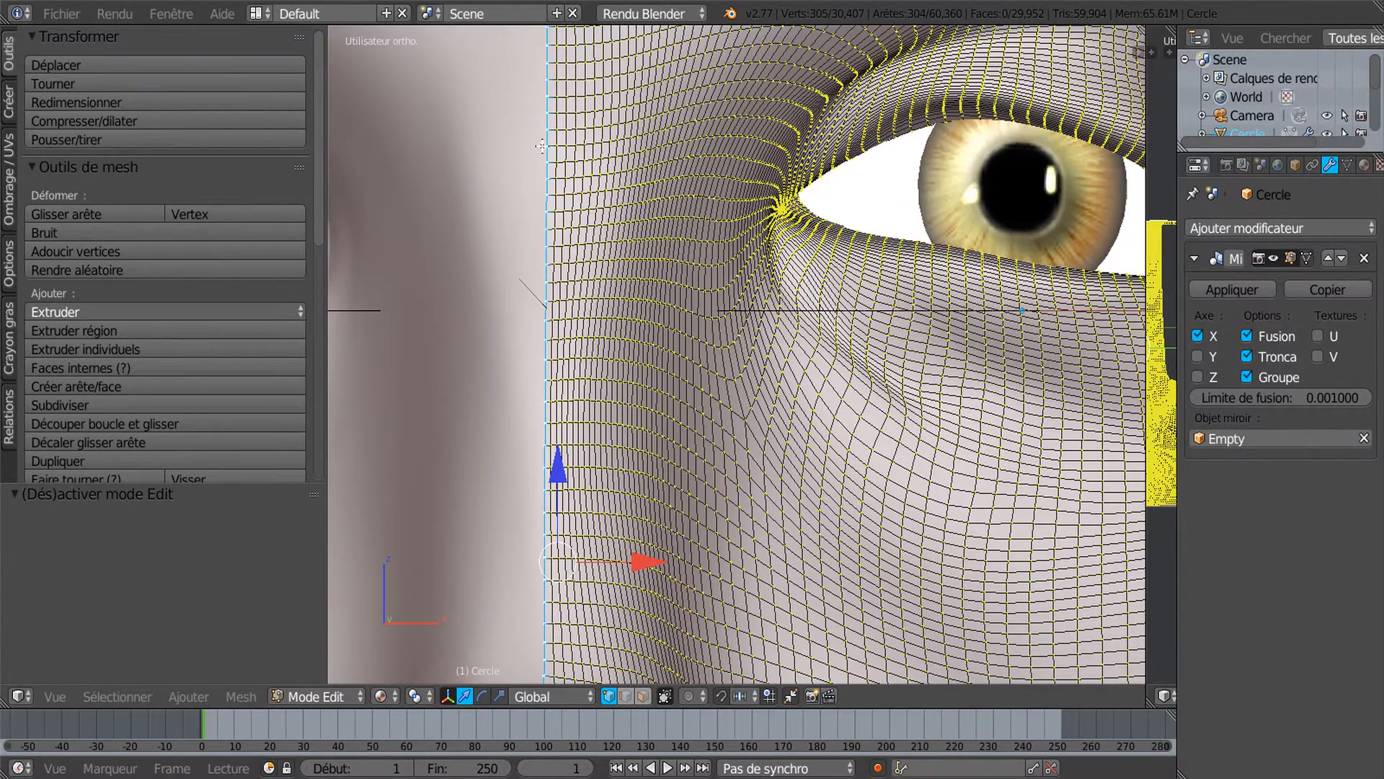
pyautogui.scroll(-6, 524, 209)
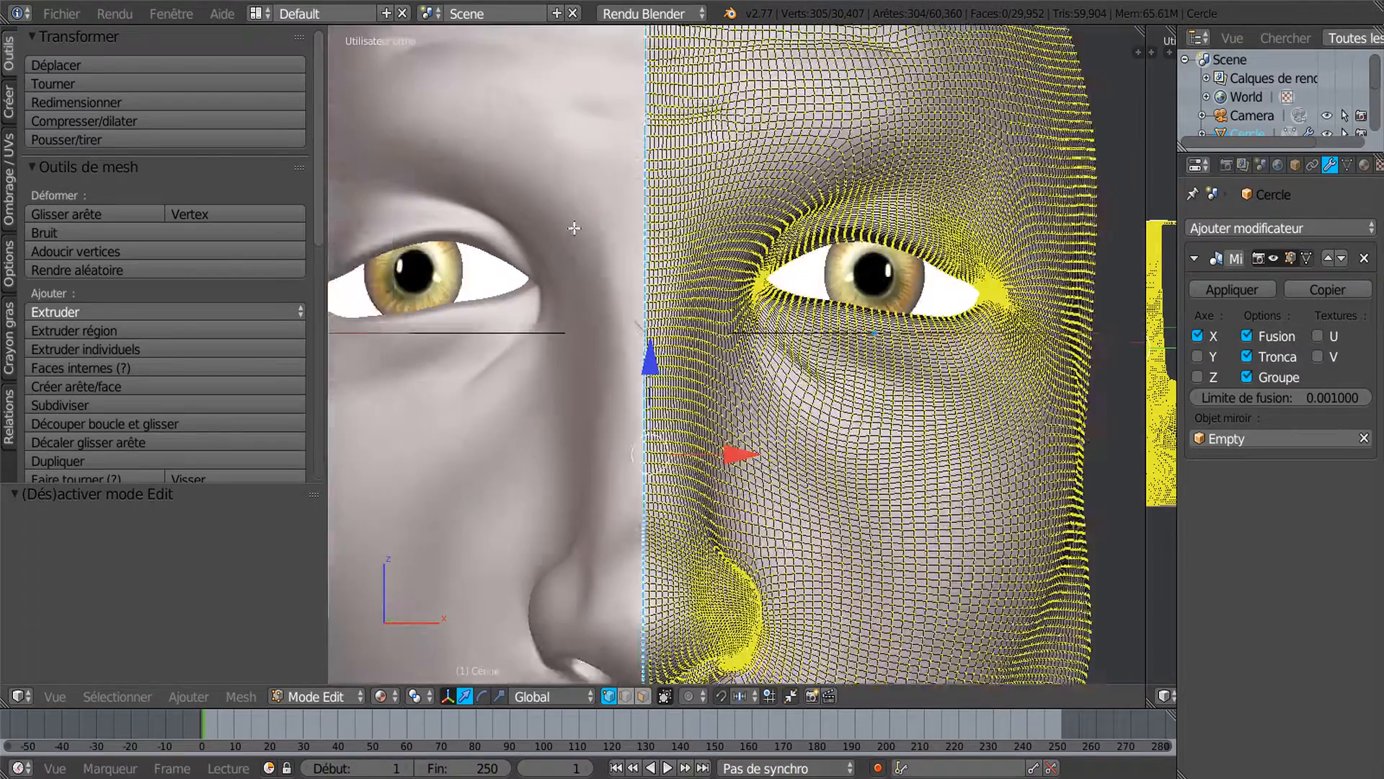
pyautogui.scroll(4, 736, 429)
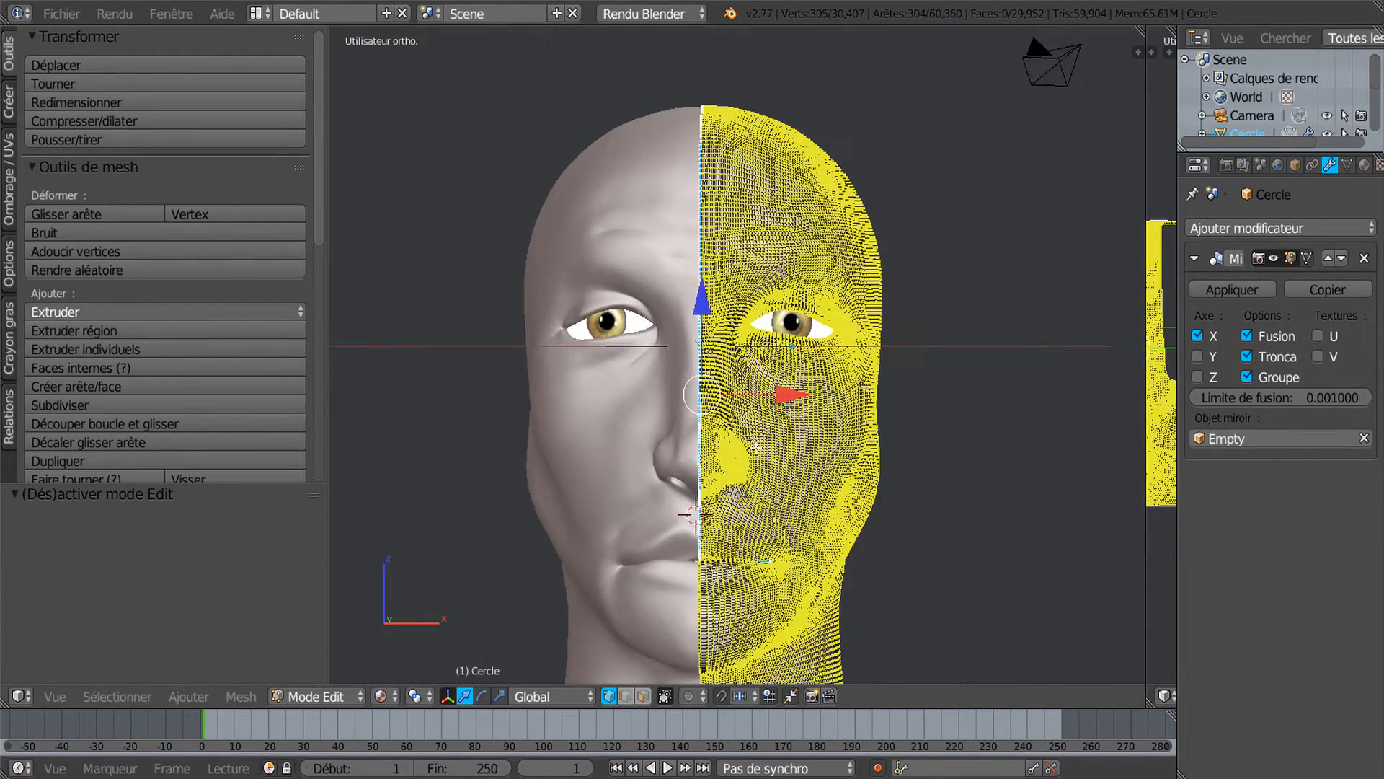
pyautogui.press('Tab')
pyautogui.moveTo(772, 468); pyautogui.dragTo(836, 388, button='middle')
pyautogui.scroll(-3, 701, 470)
pyautogui.scroll(3, 755, 470)
pyautogui.scroll(1, 754, 470)
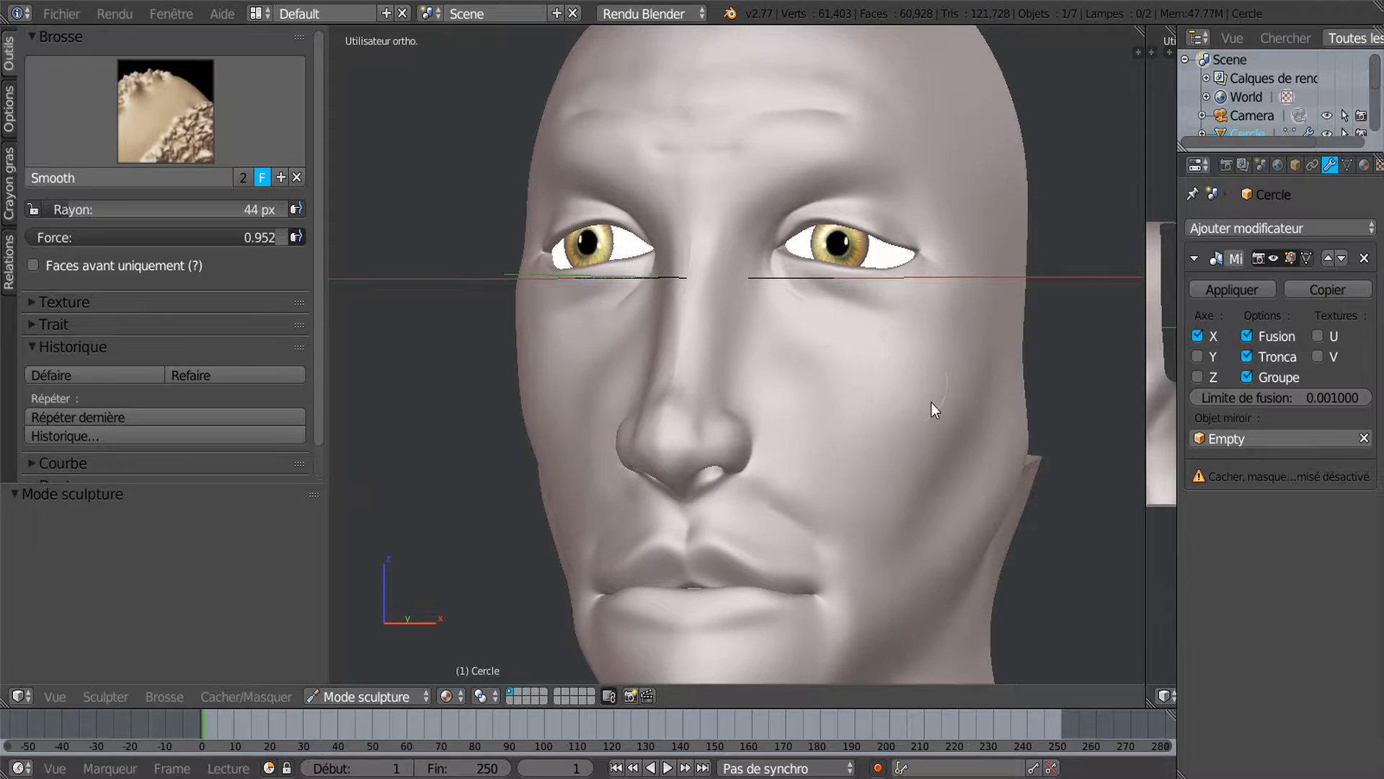
# Switch to the bearded head's file and trackball-rotate the eye sphere by -2.865° and -12.605°.
pyautogui.moveTo(1039, 778)
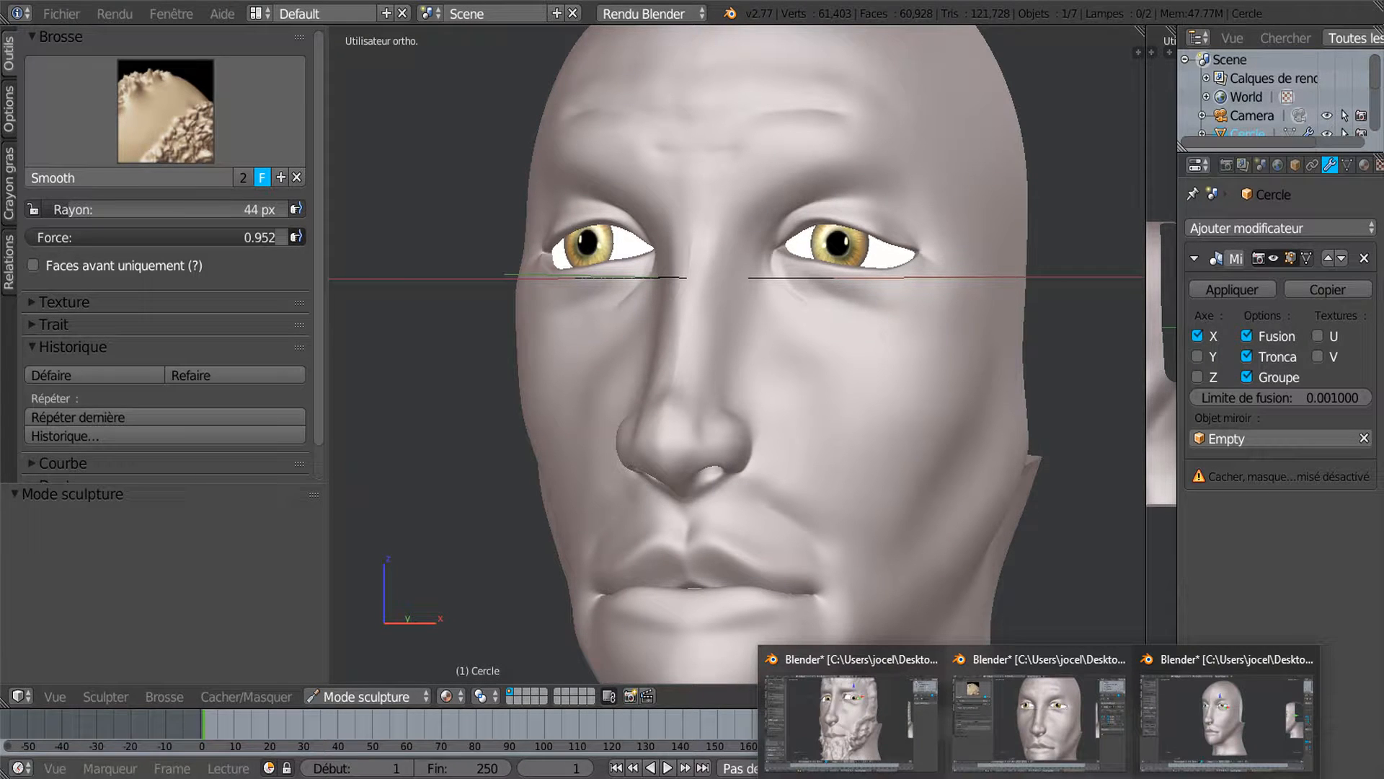
pyautogui.click(847, 729)
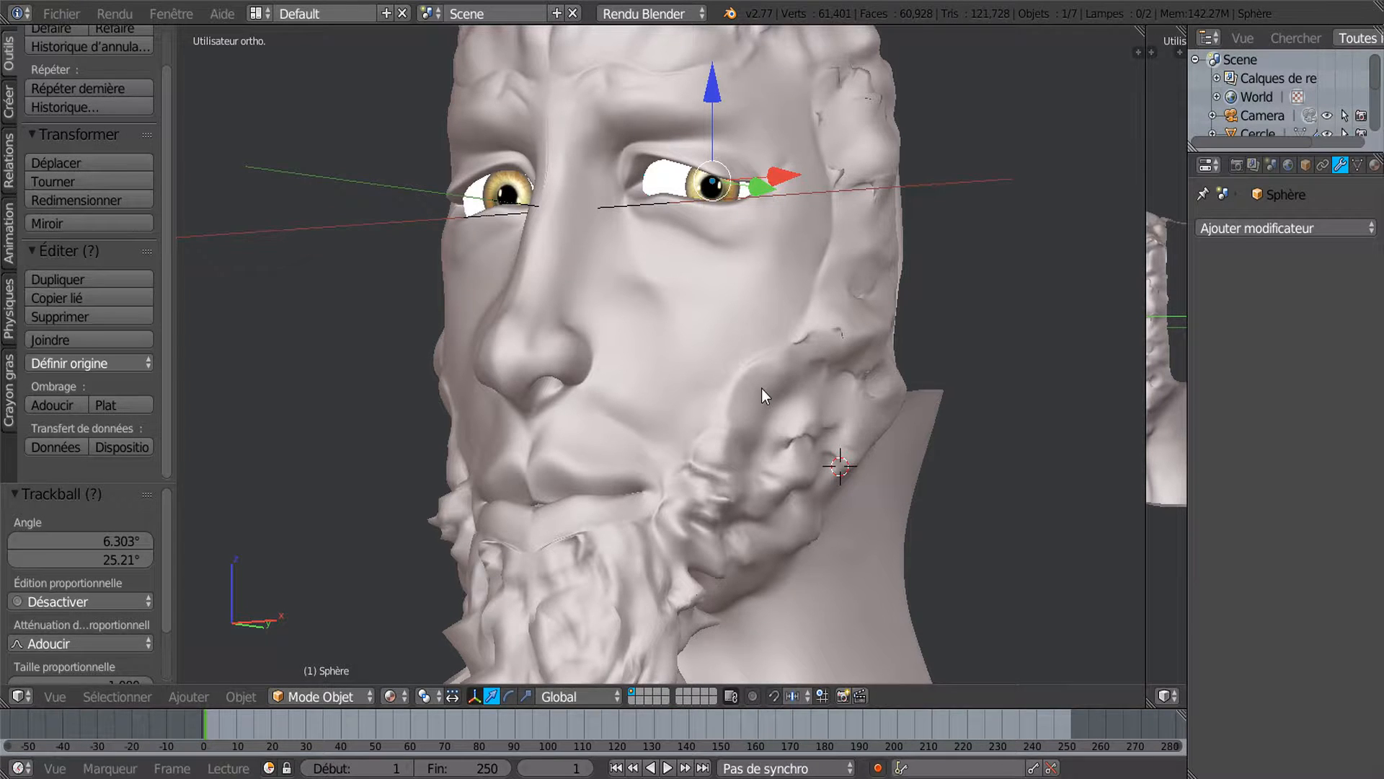
pyautogui.moveTo(761, 388); pyautogui.dragTo(776, 330, button='middle')
pyautogui.press('r')
pyautogui.press('r')
pyautogui.click(739, 266)
pyautogui.moveTo(808, 287); pyautogui.dragTo(872, 333, button='middle')
pyautogui.press('r')
pyautogui.press('r')
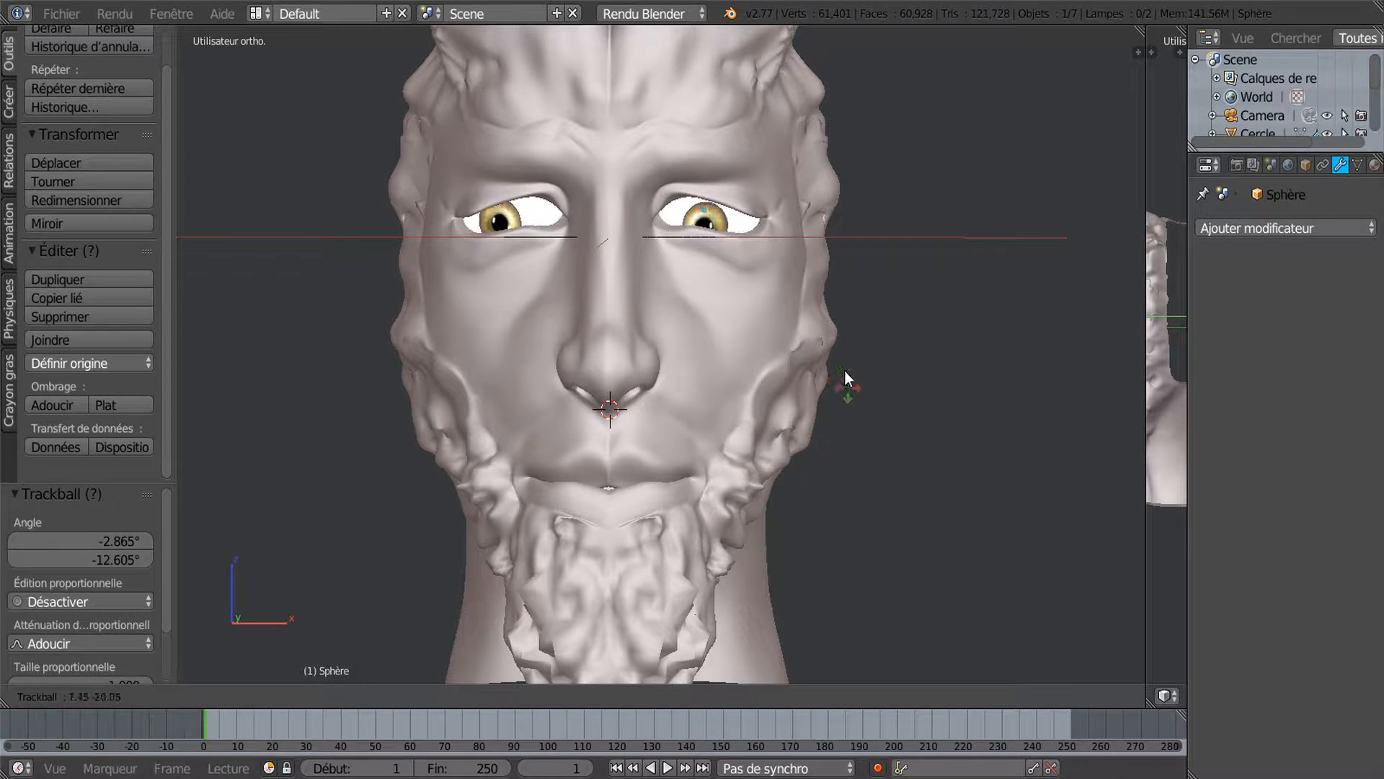
pyautogui.press('Escape')
# Turn the bearded head's gaze sideways by trackball-rotating the eye sphere by -4.584° and -17.762°.
pyautogui.moveTo(859, 382); pyautogui.dragTo(759, 432, button='middle')
pyautogui.press('r')
pyautogui.press('r')
pyautogui.click(854, 390)
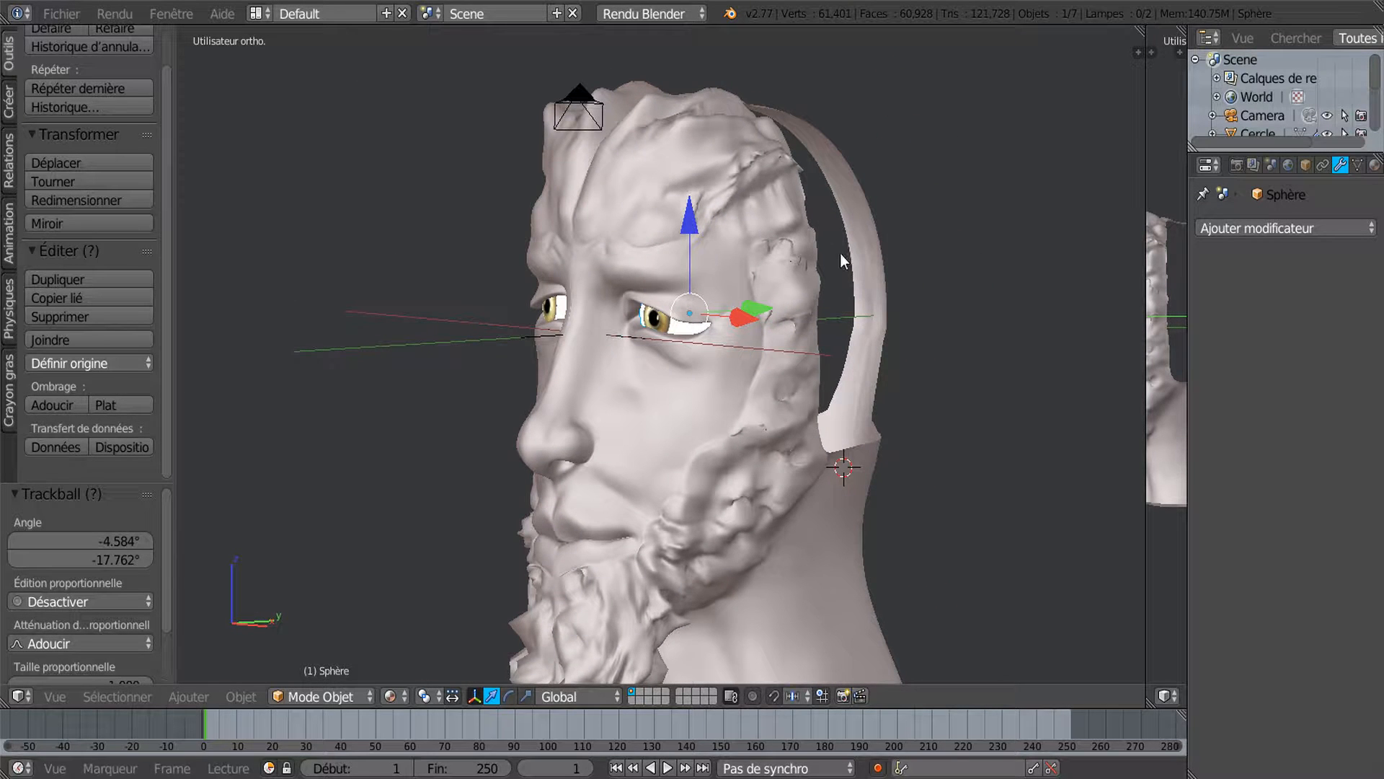
# Examine the bearded head's turned eyes, sculpted hair and beard from several angles and distances.
pyautogui.moveTo(881, 374); pyautogui.dragTo(876, 482, button='middle')
pyautogui.scroll(4, 889, 351)
pyautogui.scroll(-4, 920, 396)
pyautogui.moveTo(759, 326); pyautogui.dragTo(692, 401, button='middle')
pyautogui.scroll(4, 703, 415)
pyautogui.scroll(-1, 711, 404)
pyautogui.scroll(-1, 652, 405)
pyautogui.scroll(1, 692, 401)
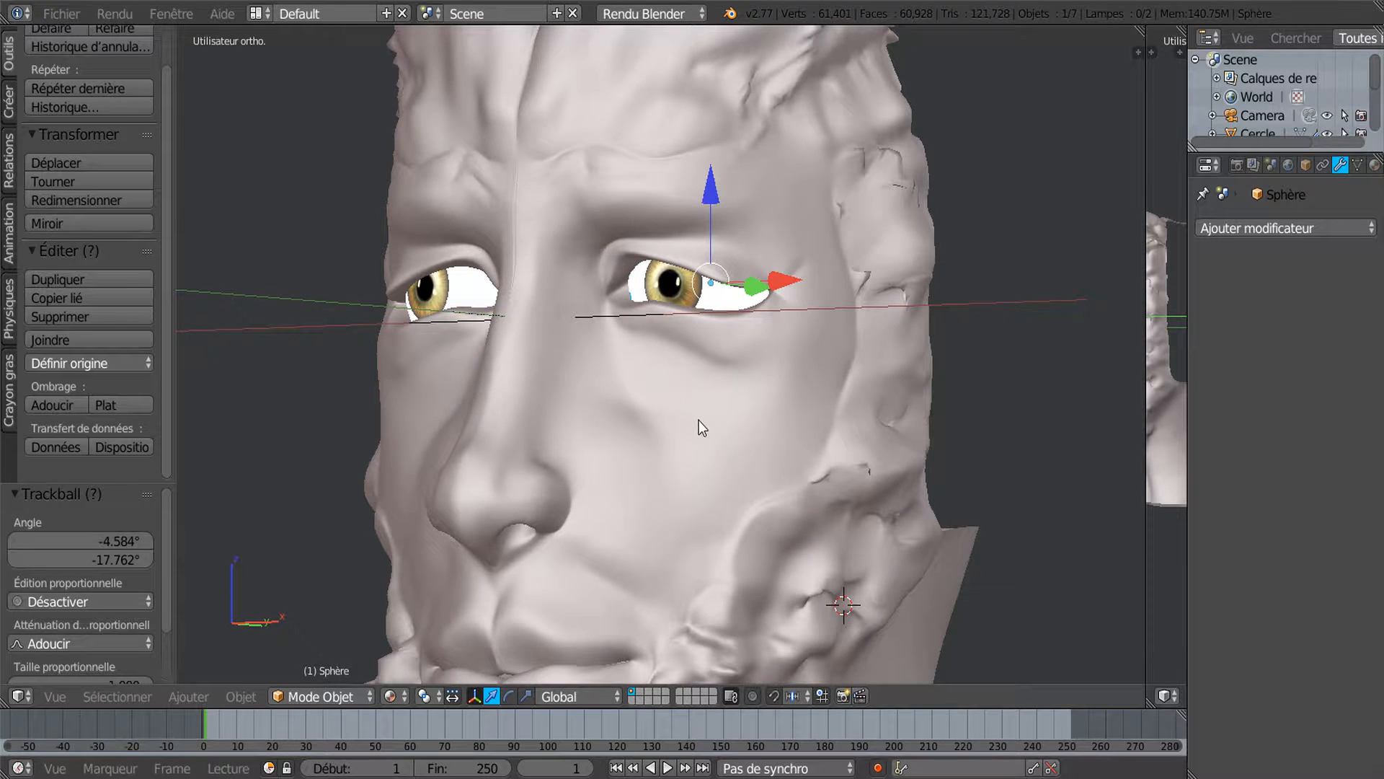
pyautogui.scroll(-1, 725, 417)
pyautogui.moveTo(727, 418)
pyautogui.mouseDown(button='middle')
pyautogui.moveTo(740, 392)
pyautogui.moveTo(843, 413)
pyautogui.moveTo(705, 418)
pyautogui.mouseUp(button='middle')
pyautogui.scroll(1, 704, 417)
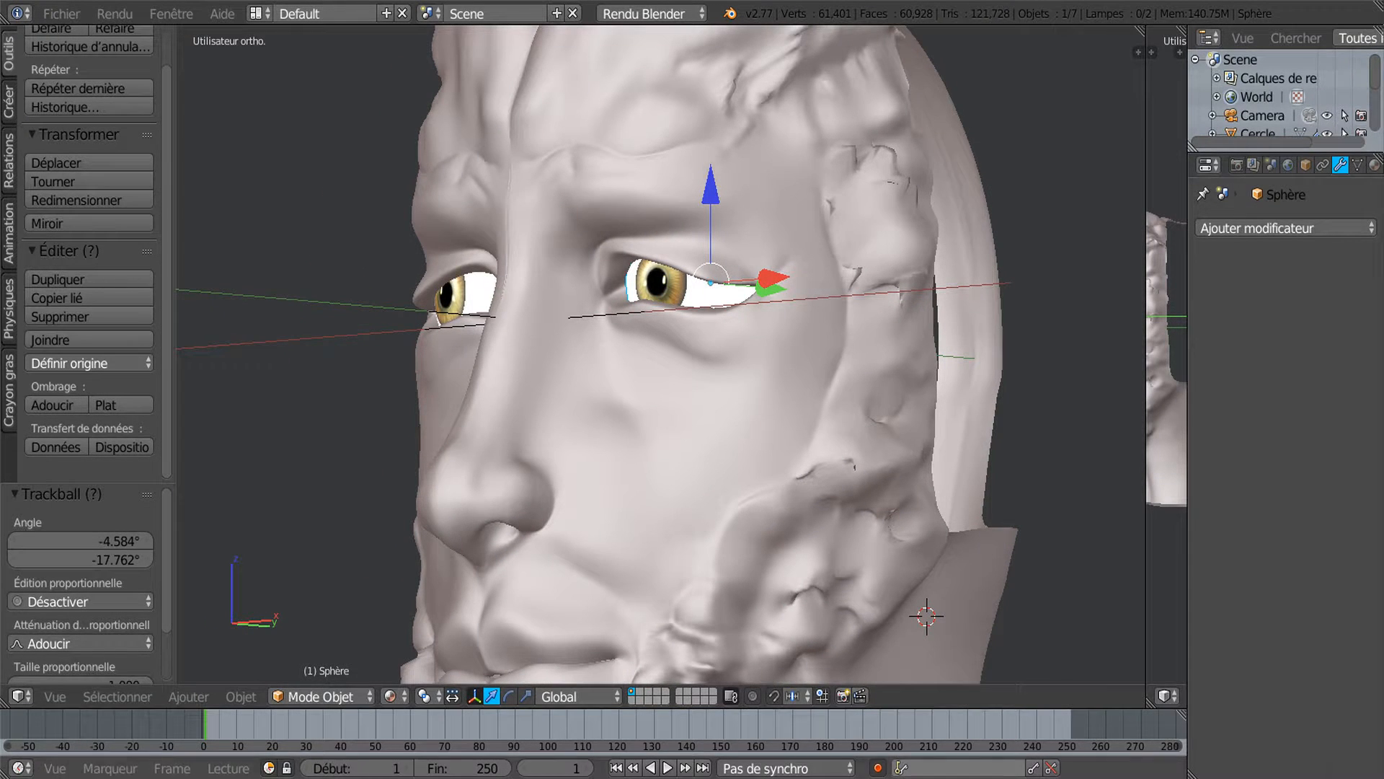
# Switch to the smooth base head's file by way of the wrinkled-forehead one, and examine its profile and three-quarter view.
pyautogui.moveTo(1039, 778)
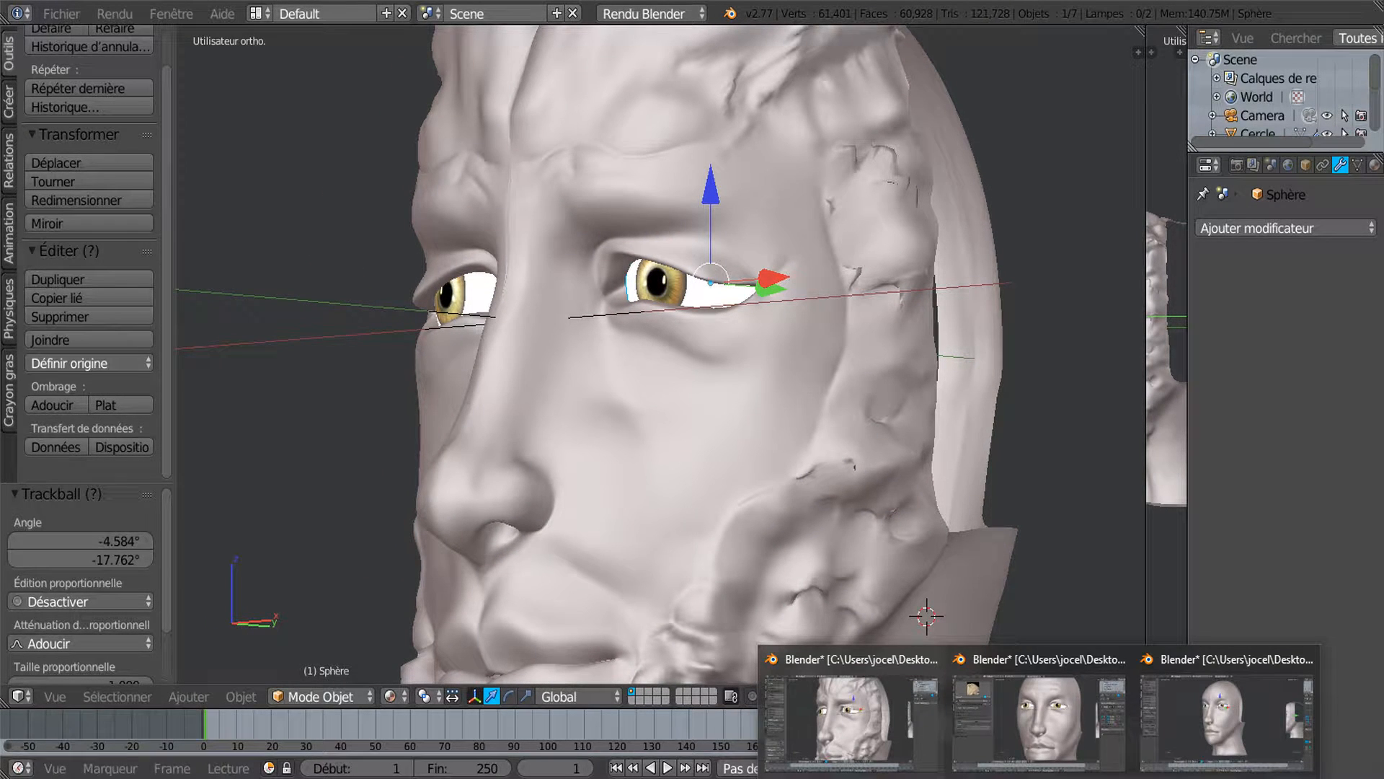
pyautogui.click(1040, 725)
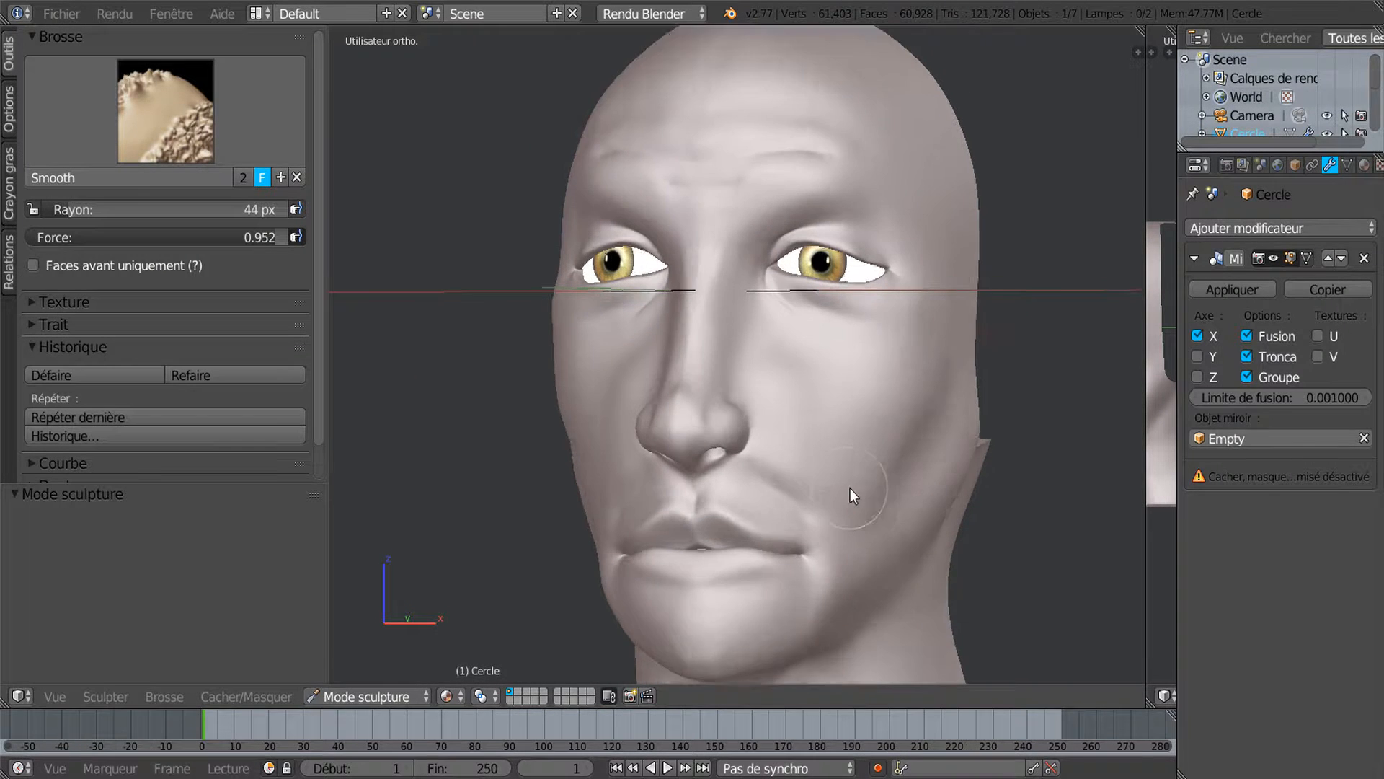
pyautogui.moveTo(1039, 777)
pyautogui.click(1233, 708)
pyautogui.moveTo(852, 525); pyautogui.dragTo(828, 510, button='middle')
pyautogui.scroll(3, 822, 447)
pyautogui.scroll(-3, 820, 521)
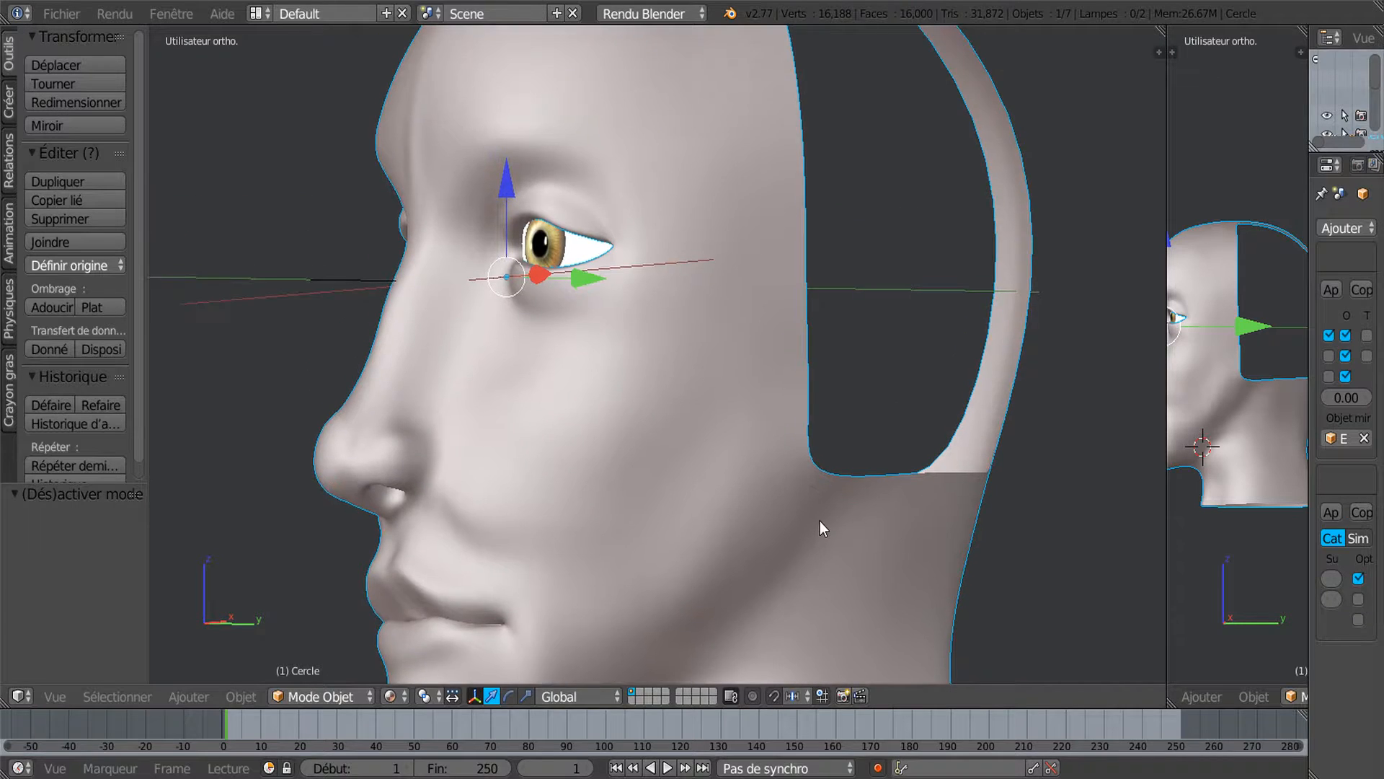
pyautogui.scroll(1, 689, 421)
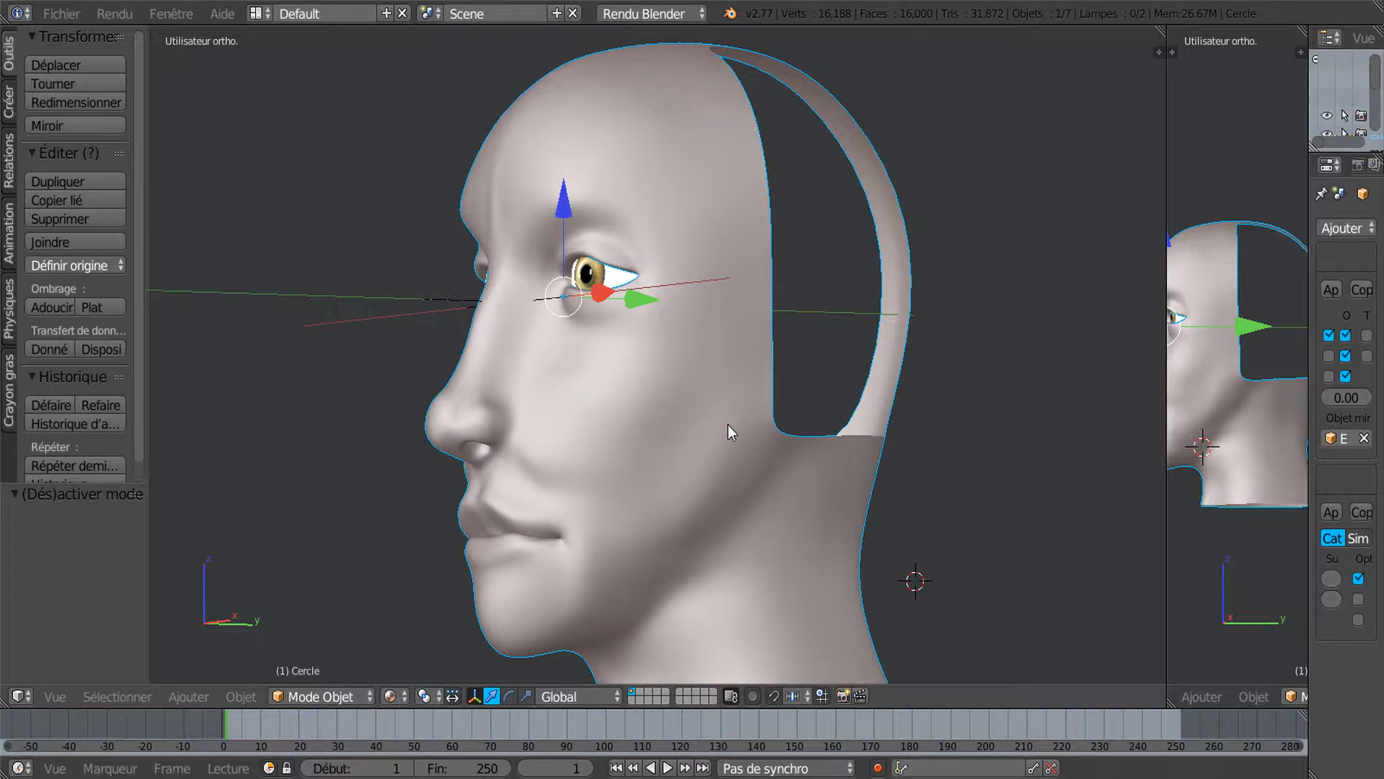
pyautogui.moveTo(730, 429); pyautogui.dragTo(786, 455, button='middle')
pyautogui.moveTo(753, 313); pyautogui.dragTo(870, 353, button='middle')
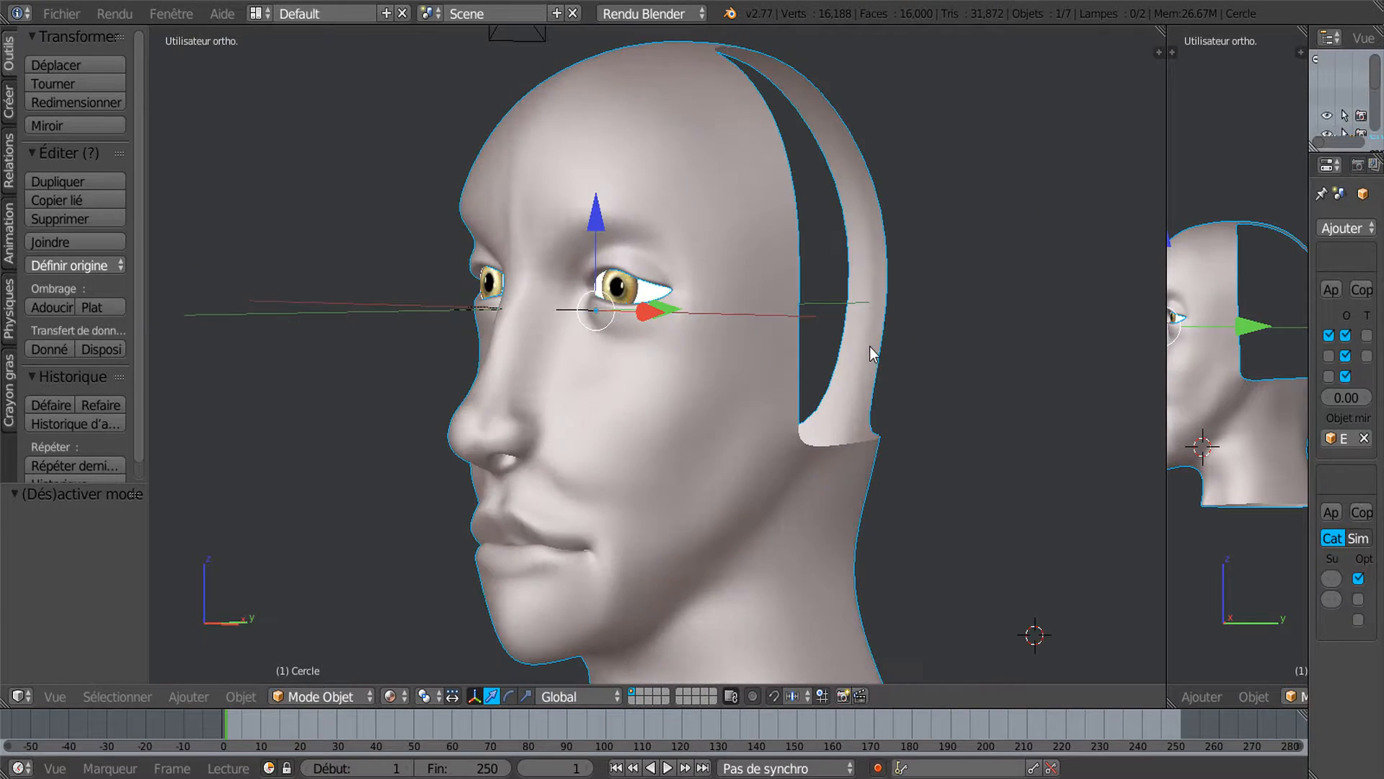
pyautogui.moveTo(801, 393); pyautogui.dragTo(783, 394, button='middle')
pyautogui.scroll(1, 781, 395)
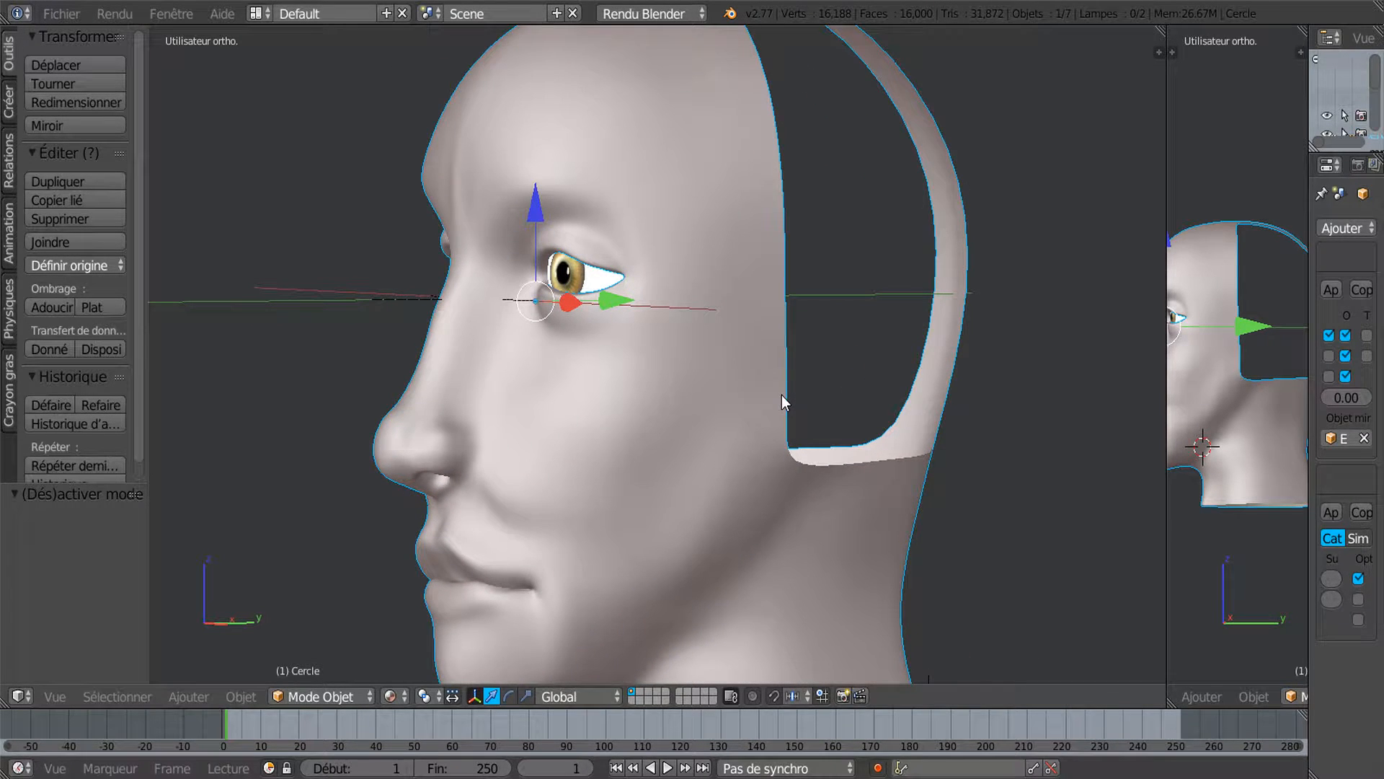
# Switch back to the wrinkled-forehead head's file and examine its sculpted face from several angles.
pyautogui.moveTo(1038, 777)
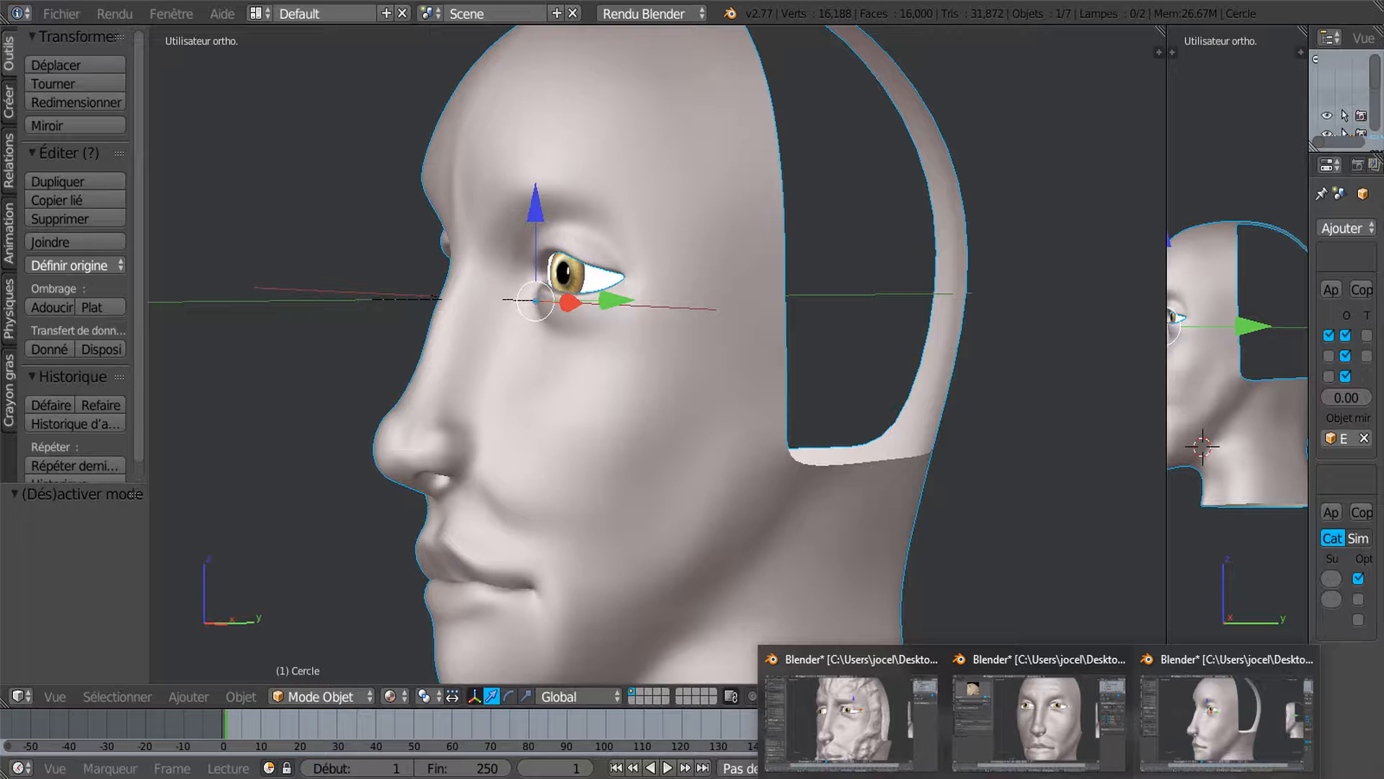
pyautogui.click(1045, 728)
pyautogui.moveTo(886, 566)
pyautogui.mouseDown(button='middle')
pyautogui.moveTo(833, 517)
pyautogui.moveTo(671, 488)
pyautogui.mouseUp(button='middle')
pyautogui.scroll(-2, 826, 447)
pyautogui.moveTo(833, 463); pyautogui.dragTo(850, 556, button='middle')
pyautogui.moveTo(838, 424); pyautogui.dragTo(855, 297, button='middle')
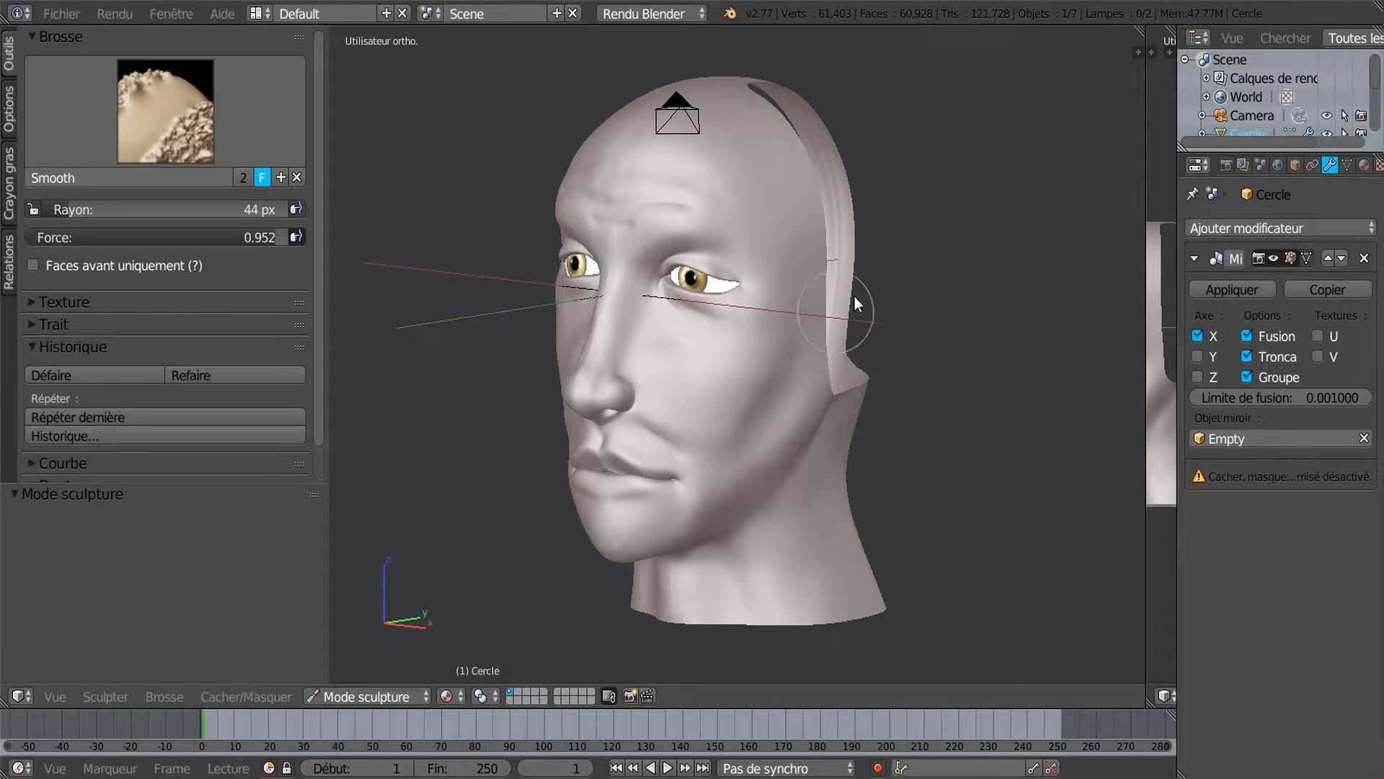
pyautogui.scroll(3, 825, 421)
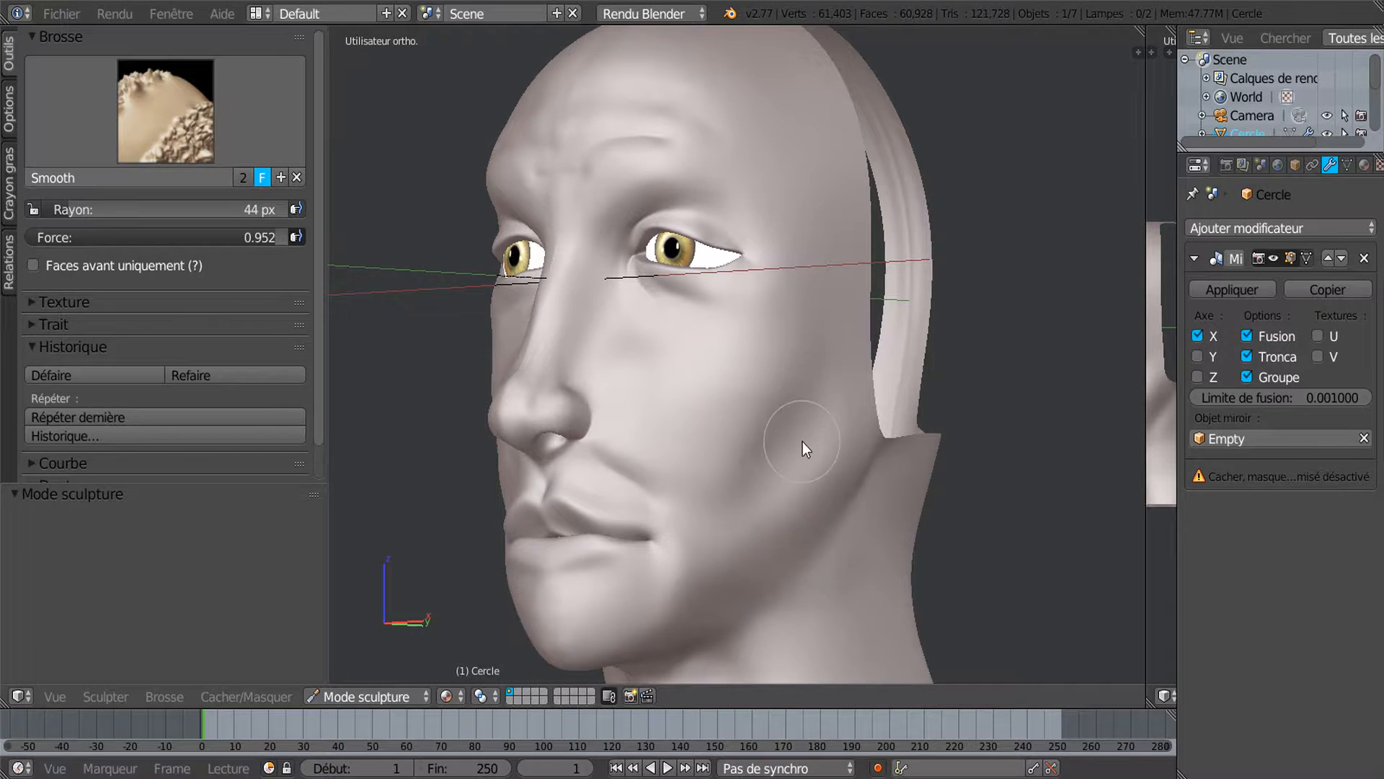
# Switch to the smooth base head's file and open its mesh in Edit Mode, showing the open back of the skull in profile.
pyautogui.moveTo(1039, 778)
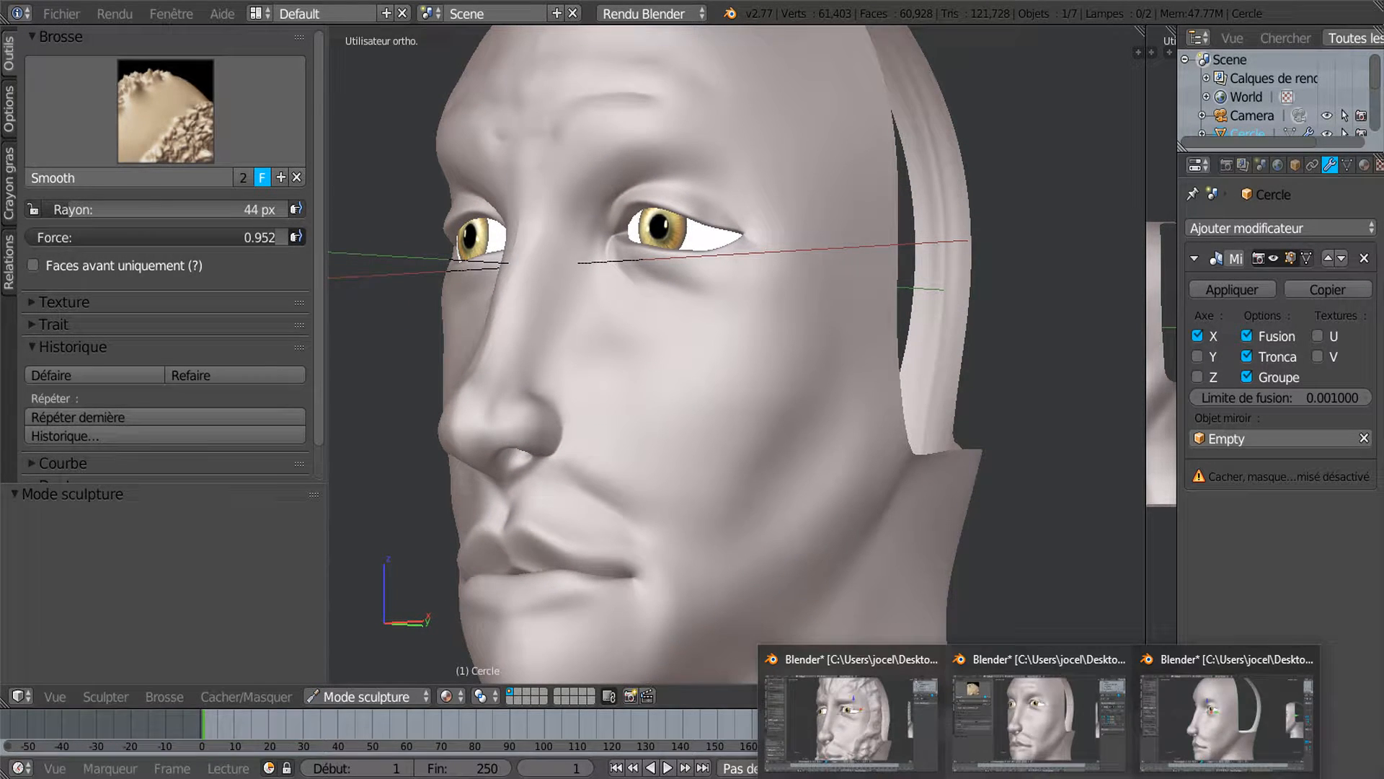
pyautogui.click(1212, 729)
pyautogui.scroll(-2, 985, 492)
pyautogui.moveTo(967, 503); pyautogui.dragTo(756, 557, button='middle')
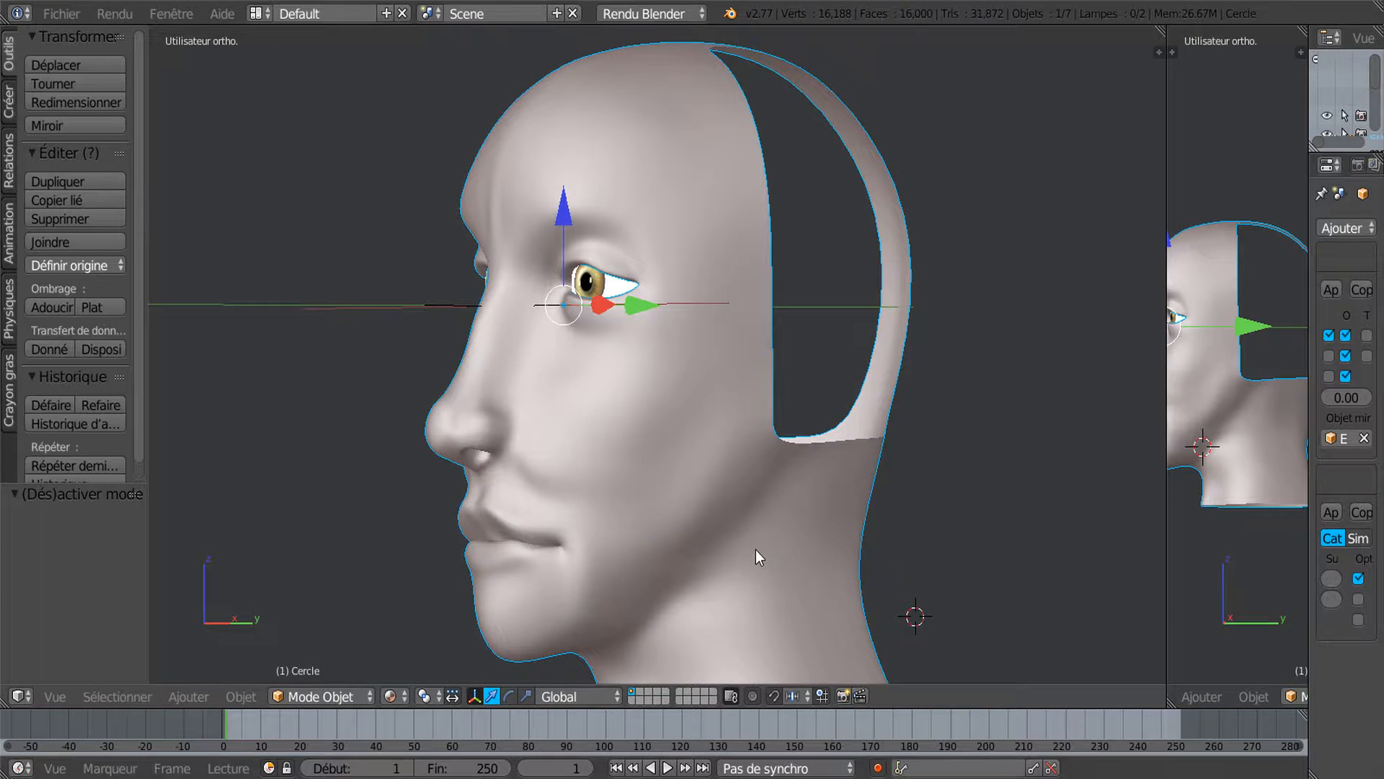
pyautogui.press('Tab')
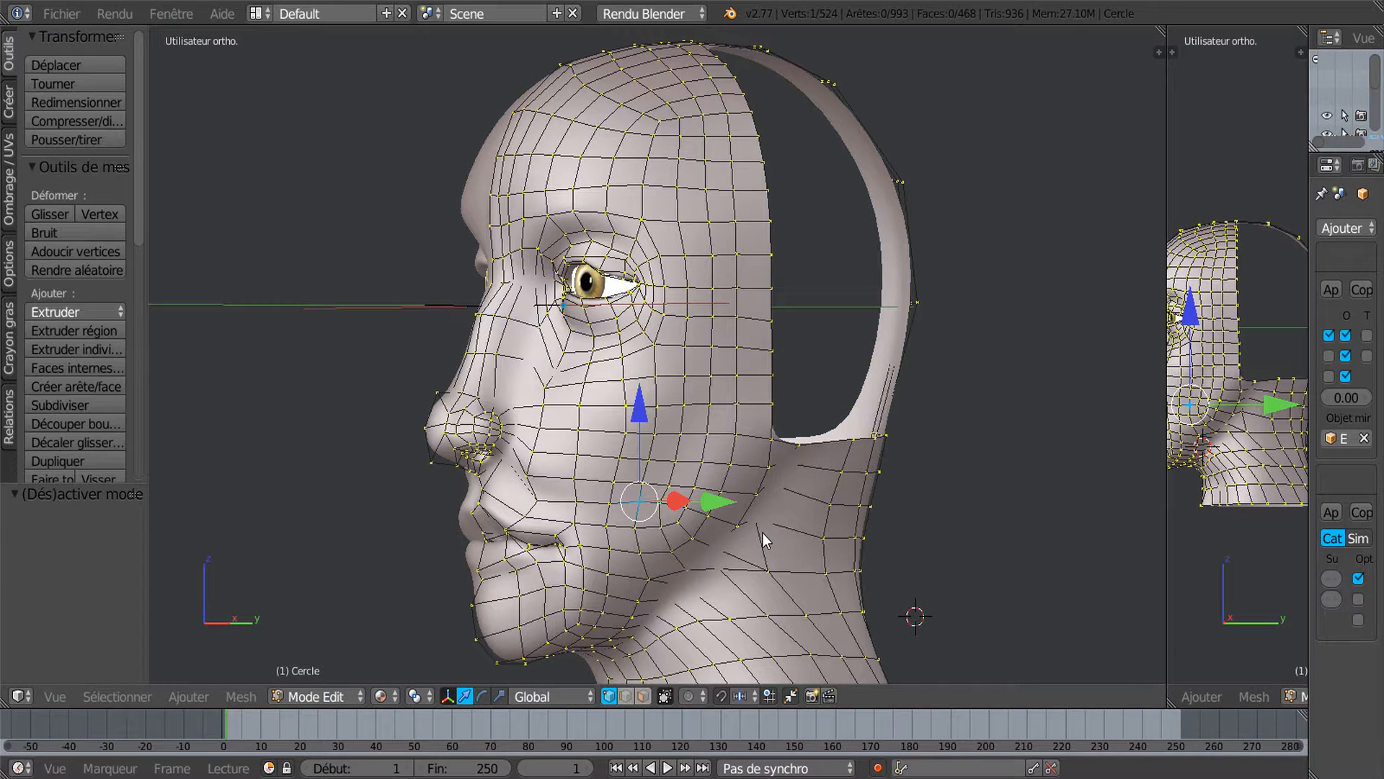
pyautogui.moveTo(801, 492); pyautogui.dragTo(724, 507, button='middle')
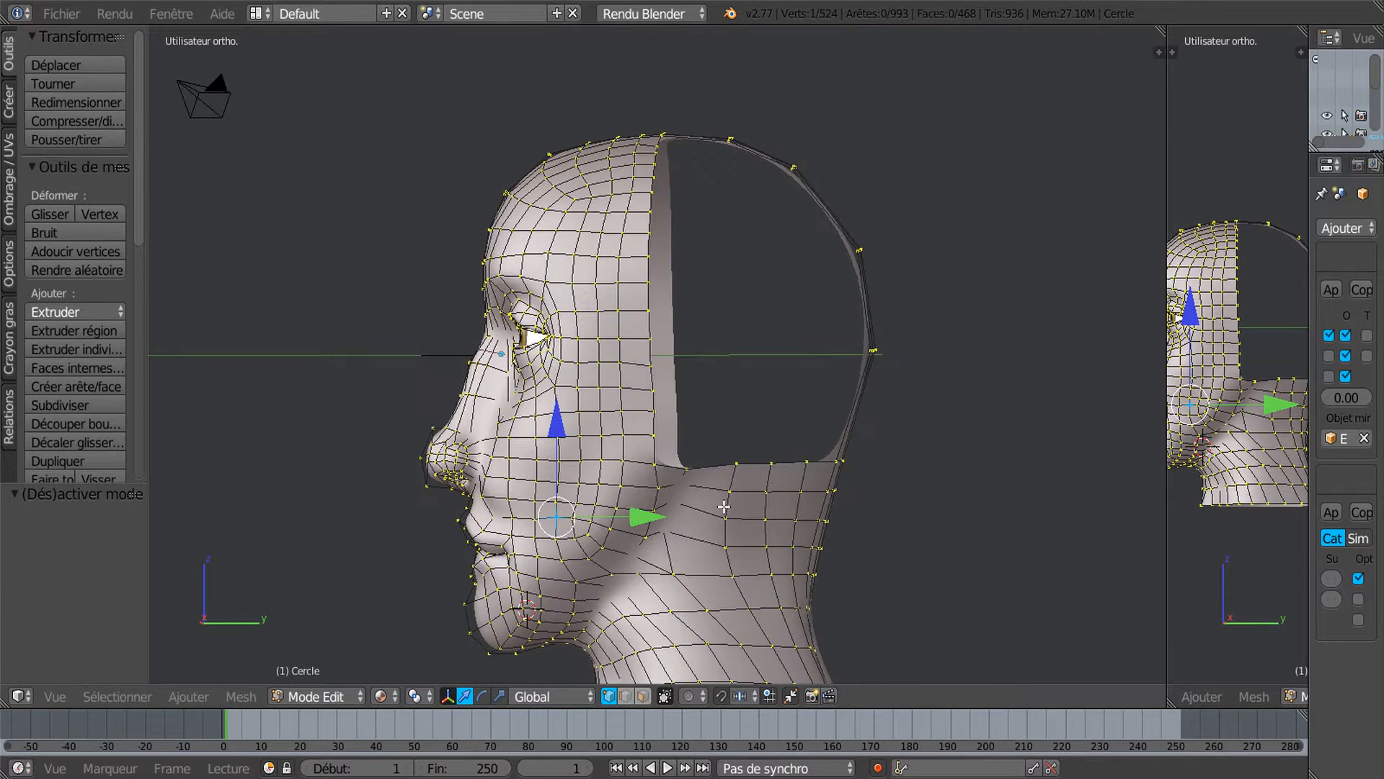
# Extrude three vertices of the nape's upper rim upward by about 2.26 units into the open back of the skull.
pyautogui.scroll(2, 724, 507)
pyautogui.rightClick(771, 513)
pyautogui.keyDown('shift'); pyautogui.rightClick(822, 511); pyautogui.keyUp('shift')
pyautogui.keyDown('shift'); pyautogui.rightClick(873, 509); pyautogui.keyUp('shift')
pyautogui.moveTo(872, 513); pyautogui.dragTo(870, 600, button='middle')
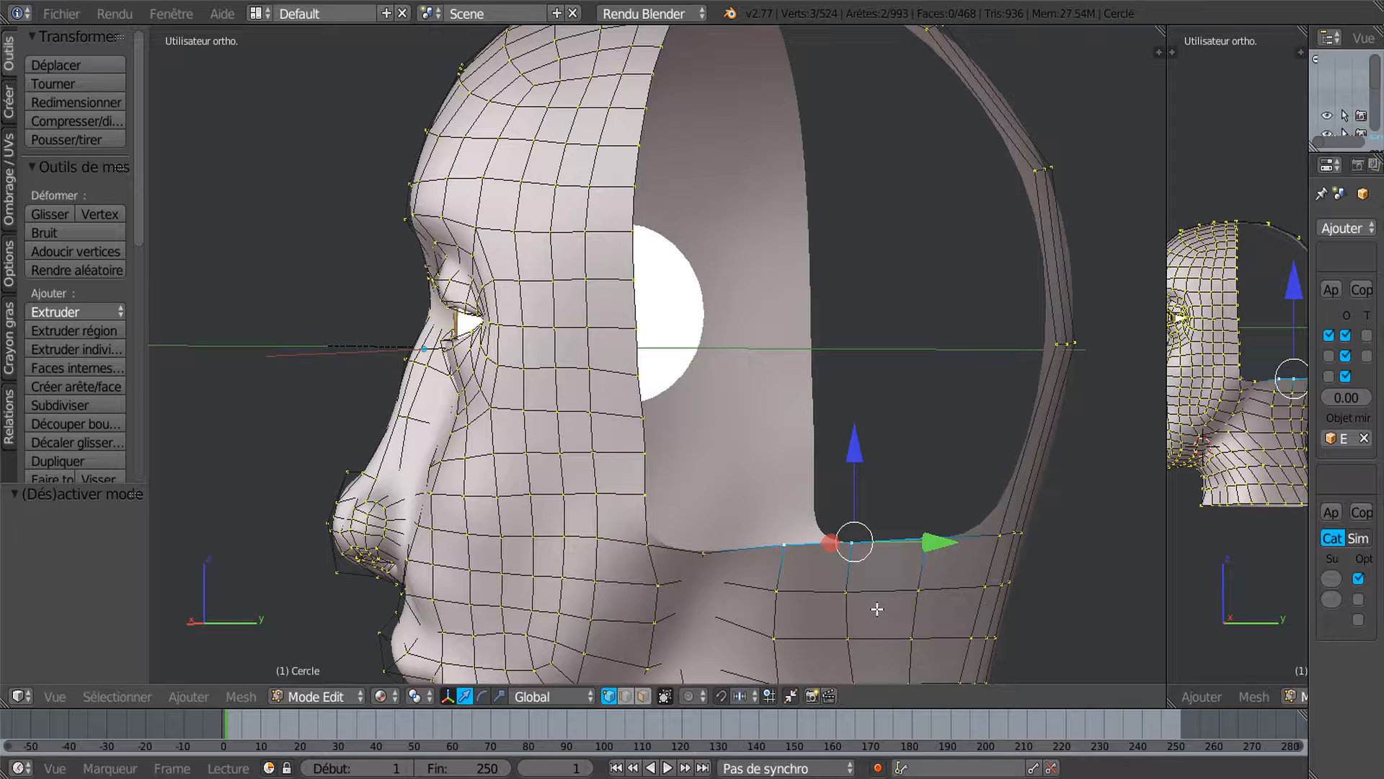
pyautogui.press('e')
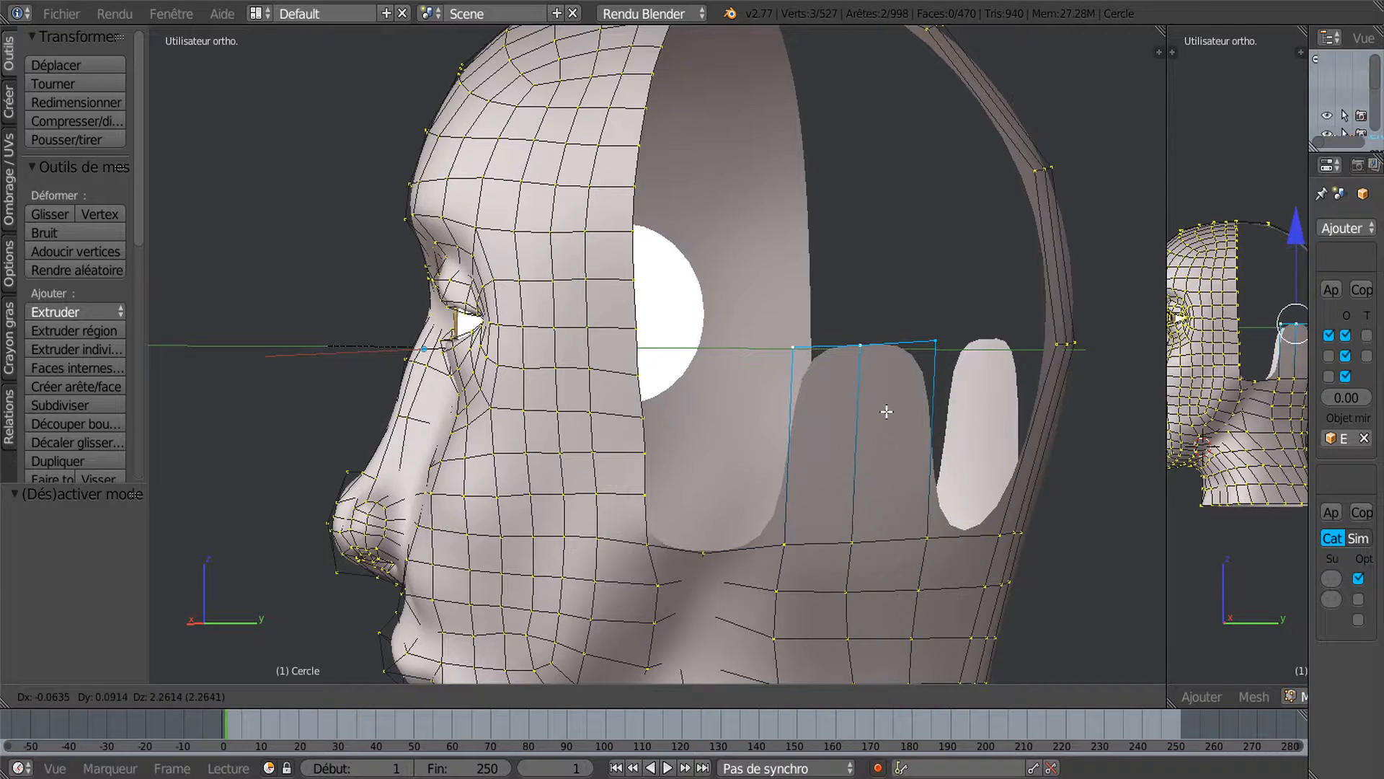
pyautogui.click(888, 412)
# Reposition the extruded nape vertices along X and then Y to follow the skull's curve.
pyautogui.moveTo(888, 411); pyautogui.dragTo(1025, 378, button='middle')
pyautogui.moveTo(917, 408); pyautogui.dragTo(935, 535, button='middle')
pyautogui.press('g')
pyautogui.press('x')
pyautogui.click(937, 435)
pyautogui.moveTo(937, 436); pyautogui.dragTo(879, 478, button='middle')
pyautogui.moveTo(950, 418); pyautogui.dragTo(963, 425)
pyautogui.moveTo(964, 425); pyautogui.dragTo(1074, 311, button='middle')
pyautogui.moveTo(1047, 401); pyautogui.dragTo(887, 396, button='middle')
# Fill a face between the extruded nape strip and the skull's rear center band using their four corner vertices.
pyautogui.rightClick(891, 388)
pyautogui.keyDown('shift'); pyautogui.rightClick(1035, 380); pyautogui.keyUp('shift')
pyautogui.keyDown('shift'); pyautogui.rightClick(1001, 555); pyautogui.keyUp('shift')
pyautogui.keyDown('shift'); pyautogui.rightClick(900, 576); pyautogui.keyUp('shift')
pyautogui.moveTo(819, 589); pyautogui.dragTo(856, 528, button='middle')
pyautogui.press('f')
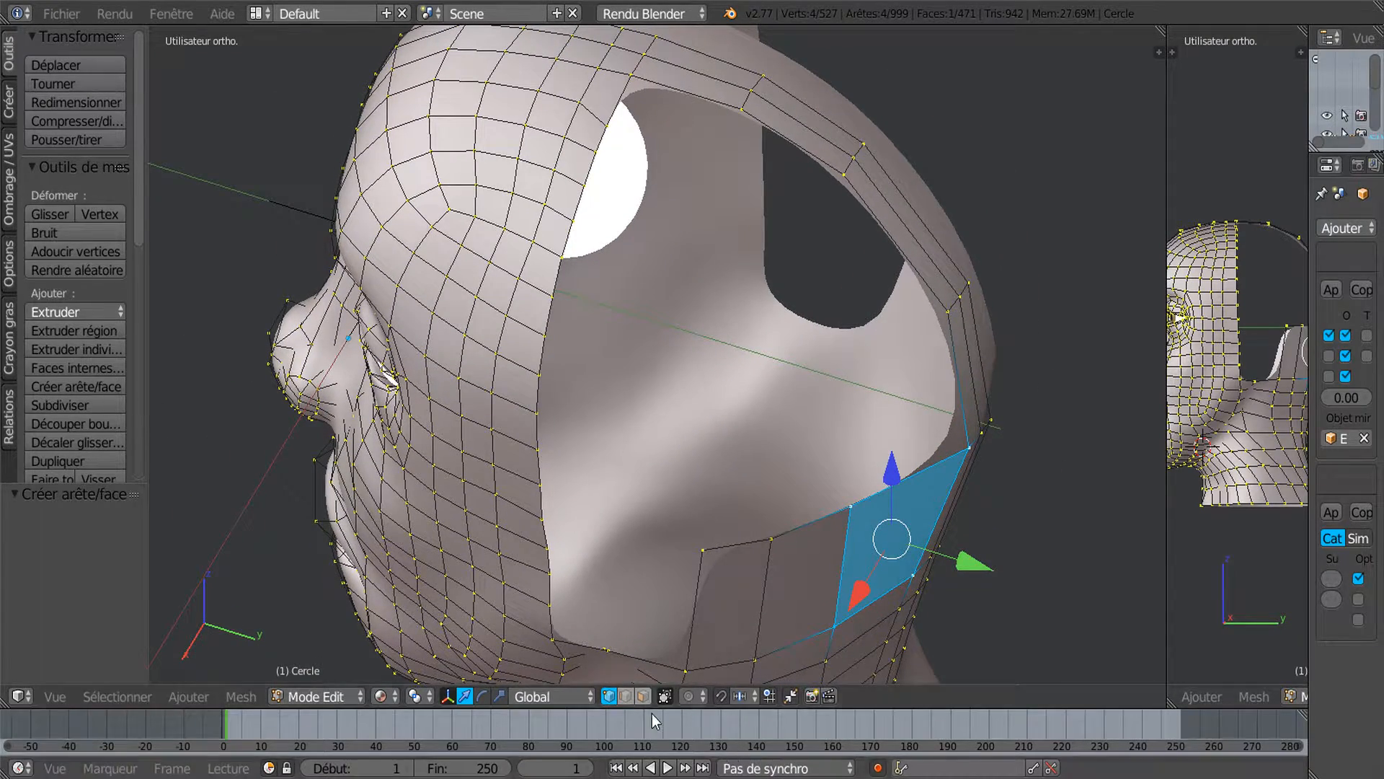
# Select the vertical edge beside the new face in edge mode, shift it outward and rotate it 4.492°.
pyautogui.click(625, 695)
pyautogui.rightClick(853, 570)
pyautogui.moveTo(910, 584); pyautogui.dragTo(944, 601)
pyautogui.moveTo(945, 602); pyautogui.dragTo(957, 505, button='middle')
pyautogui.press('r')
pyautogui.click(1024, 503)
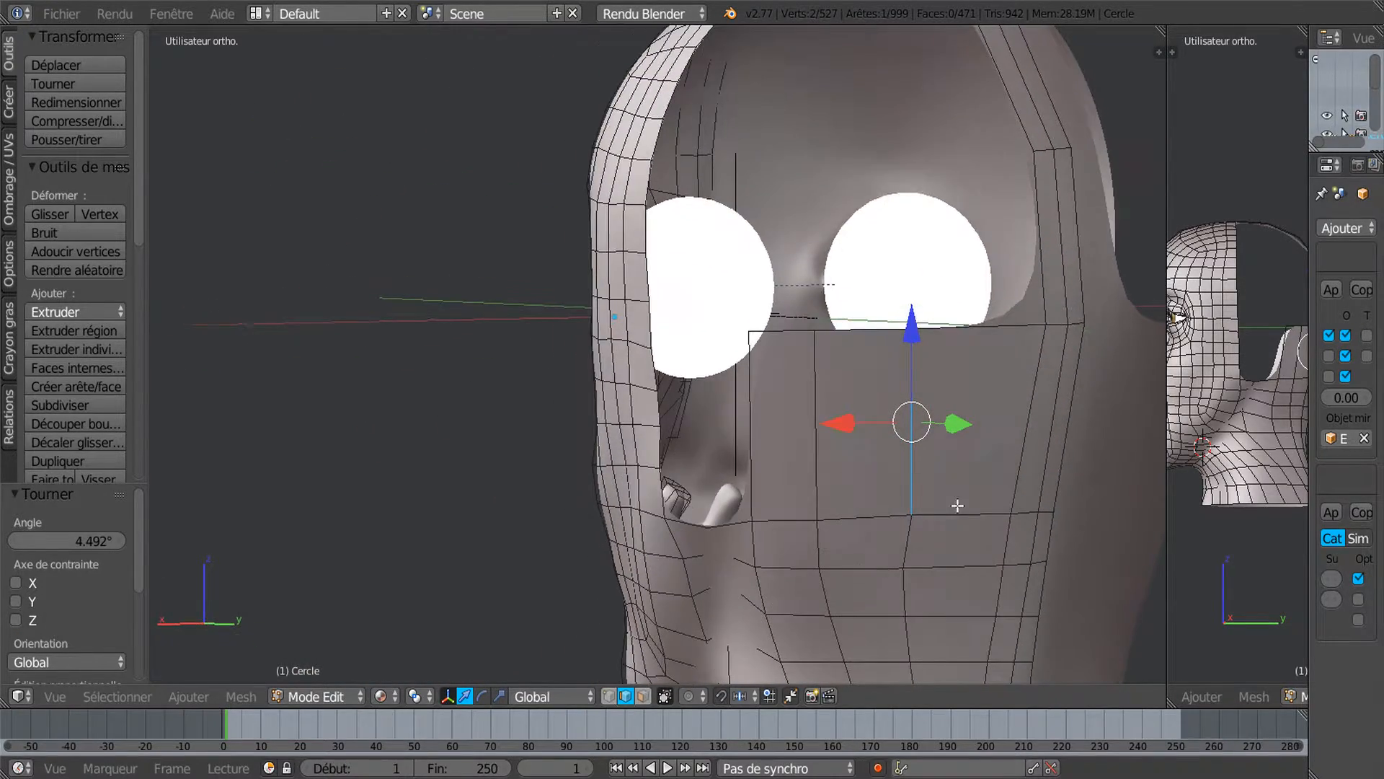
# Slide the adjusted vertical edge along its neighbouring faces by a factor of -0.064.
pyautogui.press('g')
pyautogui.press('g')
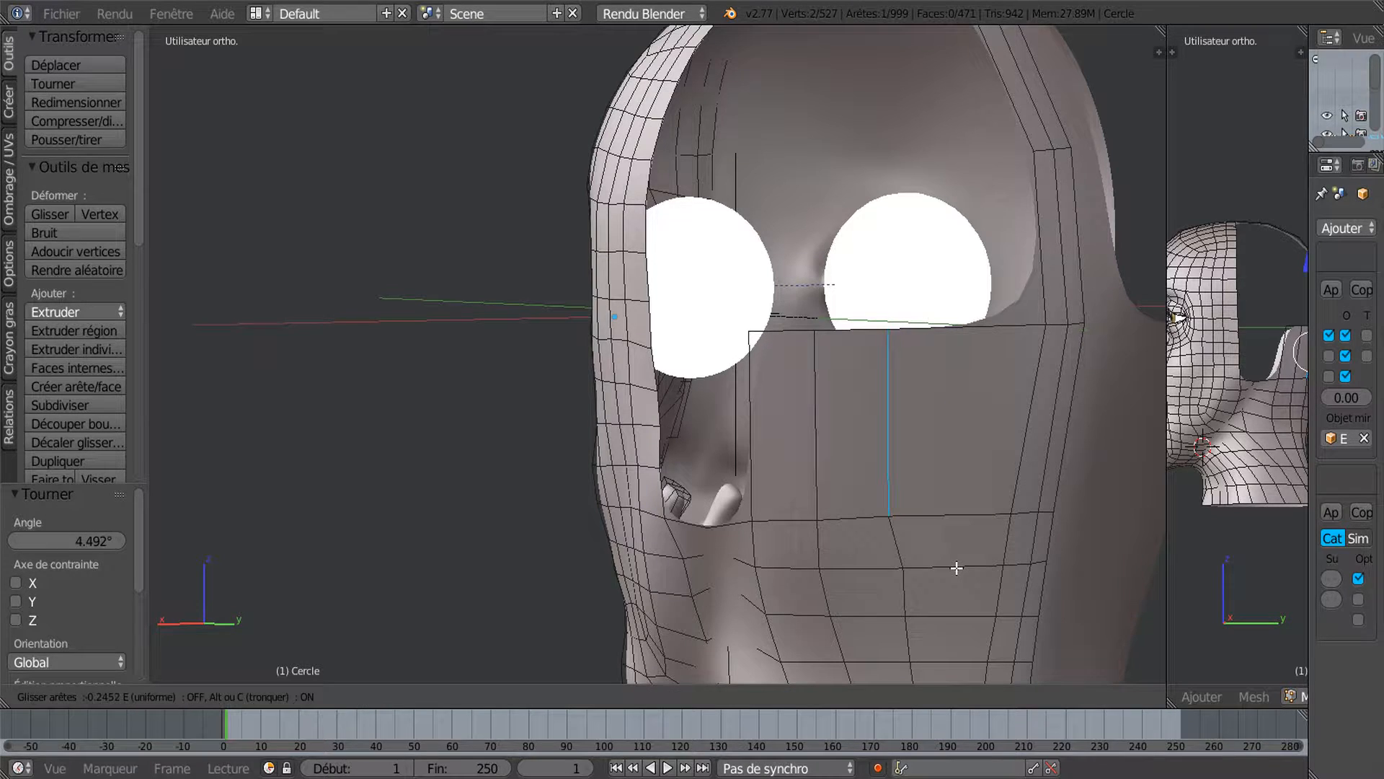
pyautogui.click(959, 564)
# Extrude the strip's two top edges upward by X -0.376, Y -0.387, Z 1.959.
pyautogui.moveTo(947, 569); pyautogui.dragTo(827, 475, button='middle')
pyautogui.keyDown('shift'); pyautogui.click(806, 425); pyautogui.keyUp('shift')
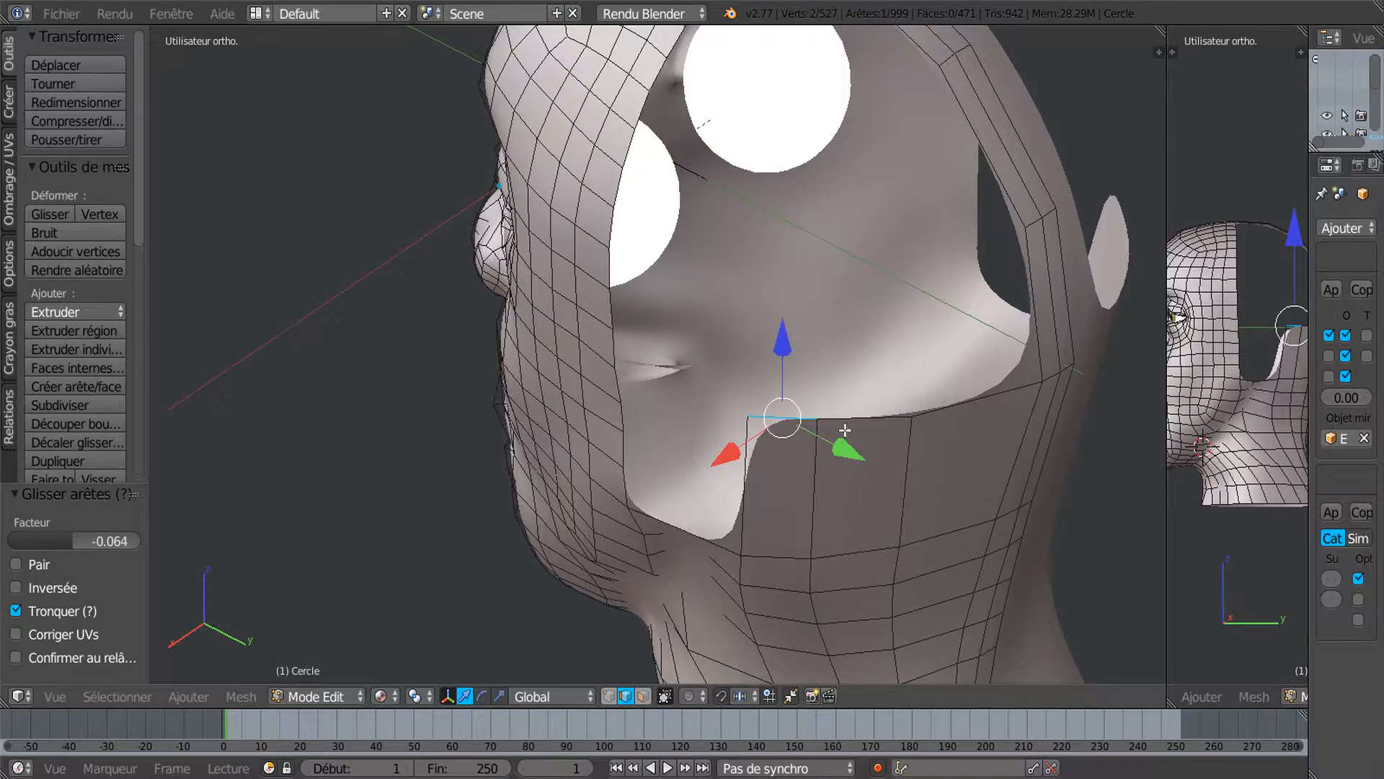
pyautogui.moveTo(805, 425); pyautogui.dragTo(949, 445, button='middle')
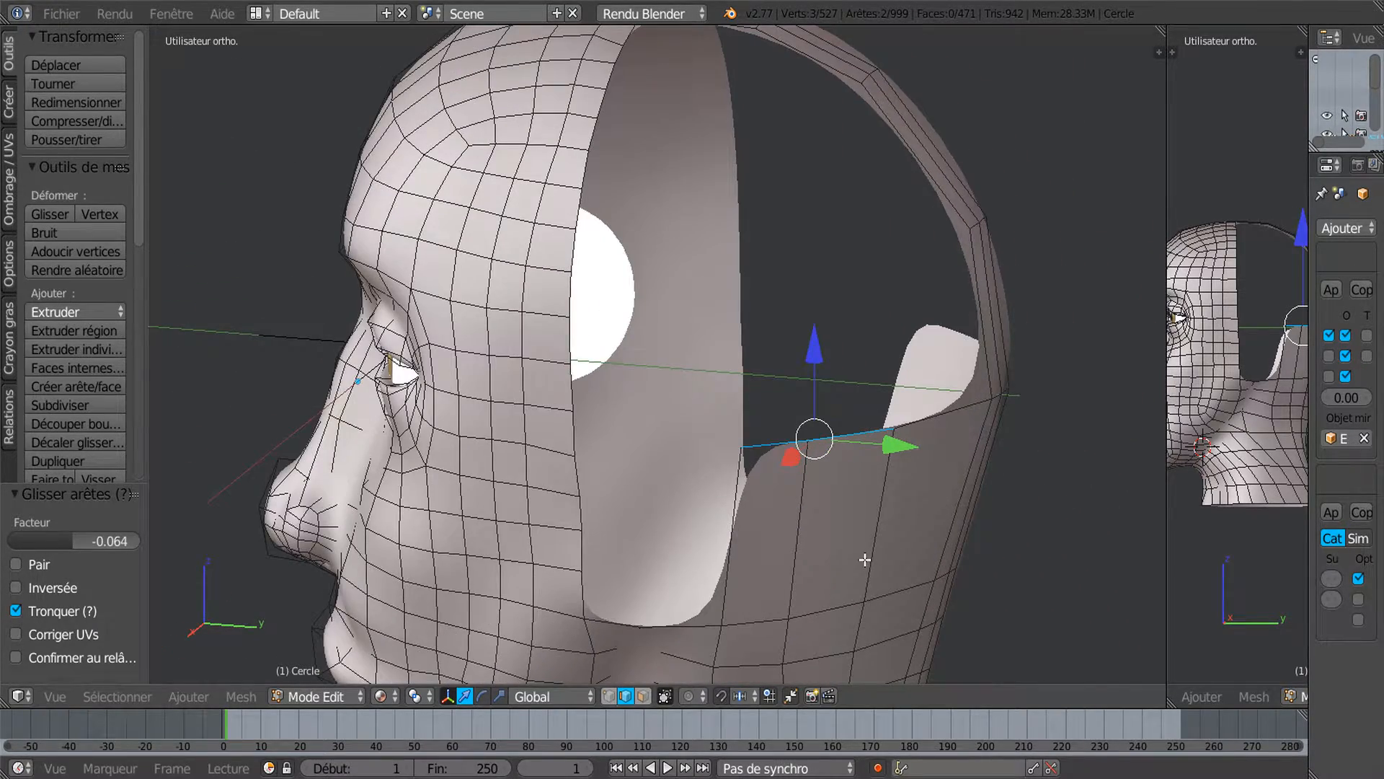
pyautogui.press('e')
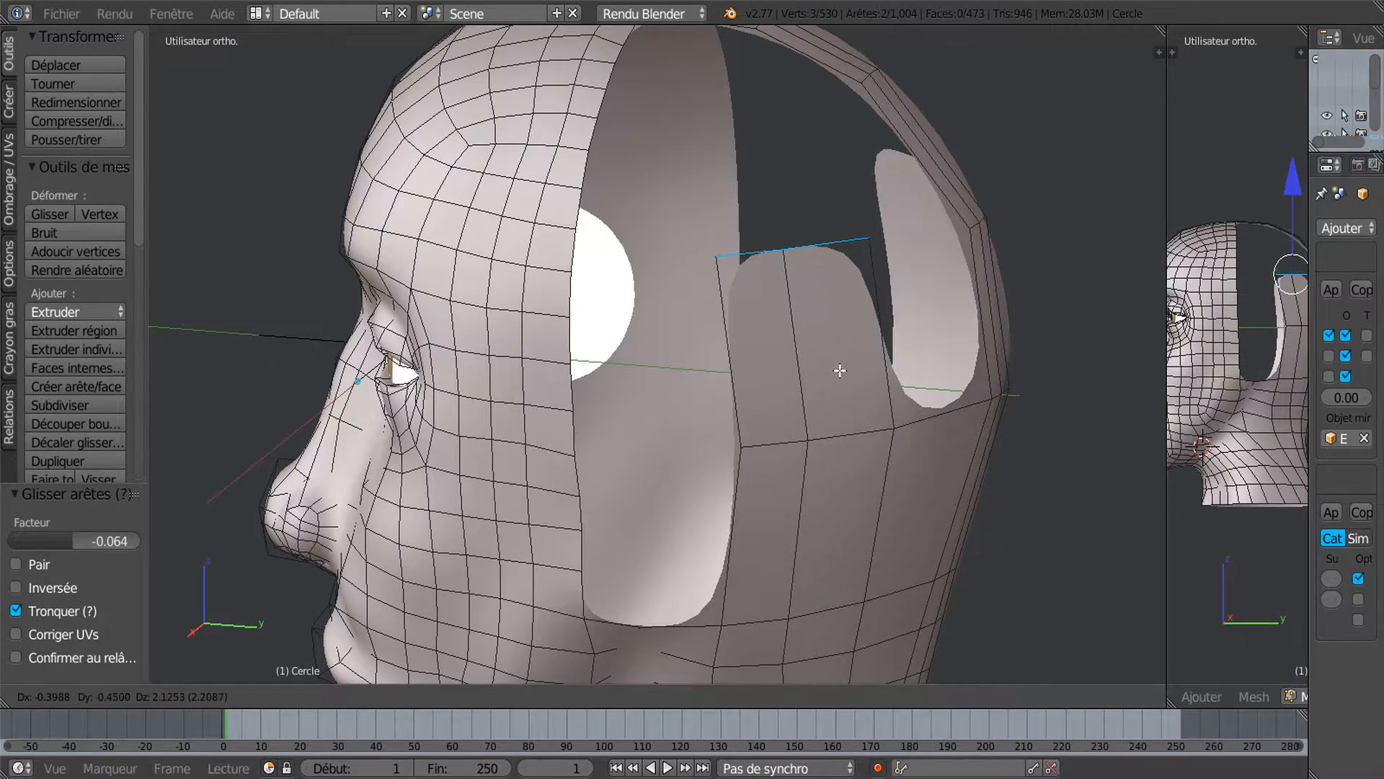
pyautogui.click(841, 369)
# Fill a face between the second extruded row and the rear center band using their facing vertical edges.
pyautogui.moveTo(841, 371); pyautogui.dragTo(969, 381, button='middle')
pyautogui.moveTo(892, 475); pyautogui.dragTo(745, 467, button='middle')
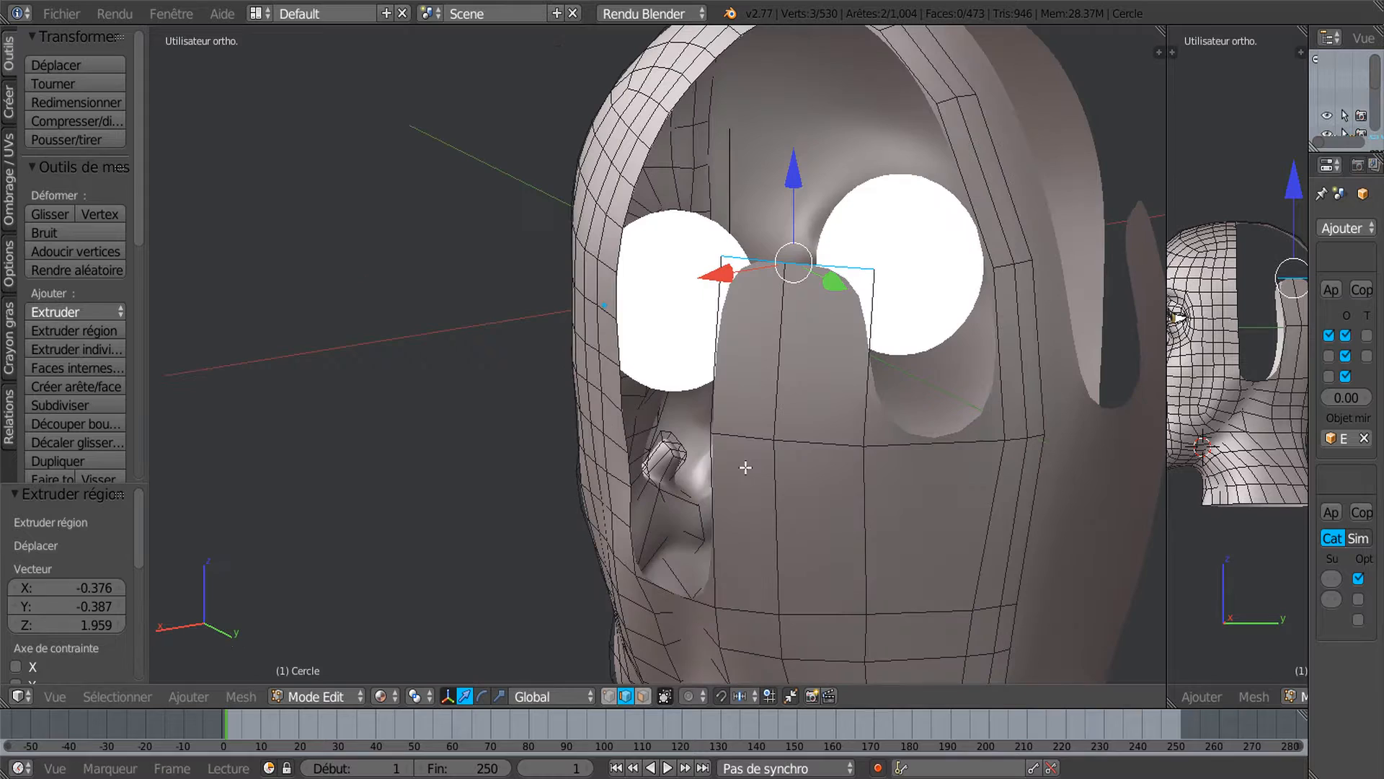
pyautogui.rightClick(847, 348)
pyautogui.keyDown('shift'); pyautogui.rightClick(983, 344); pyautogui.keyUp('shift')
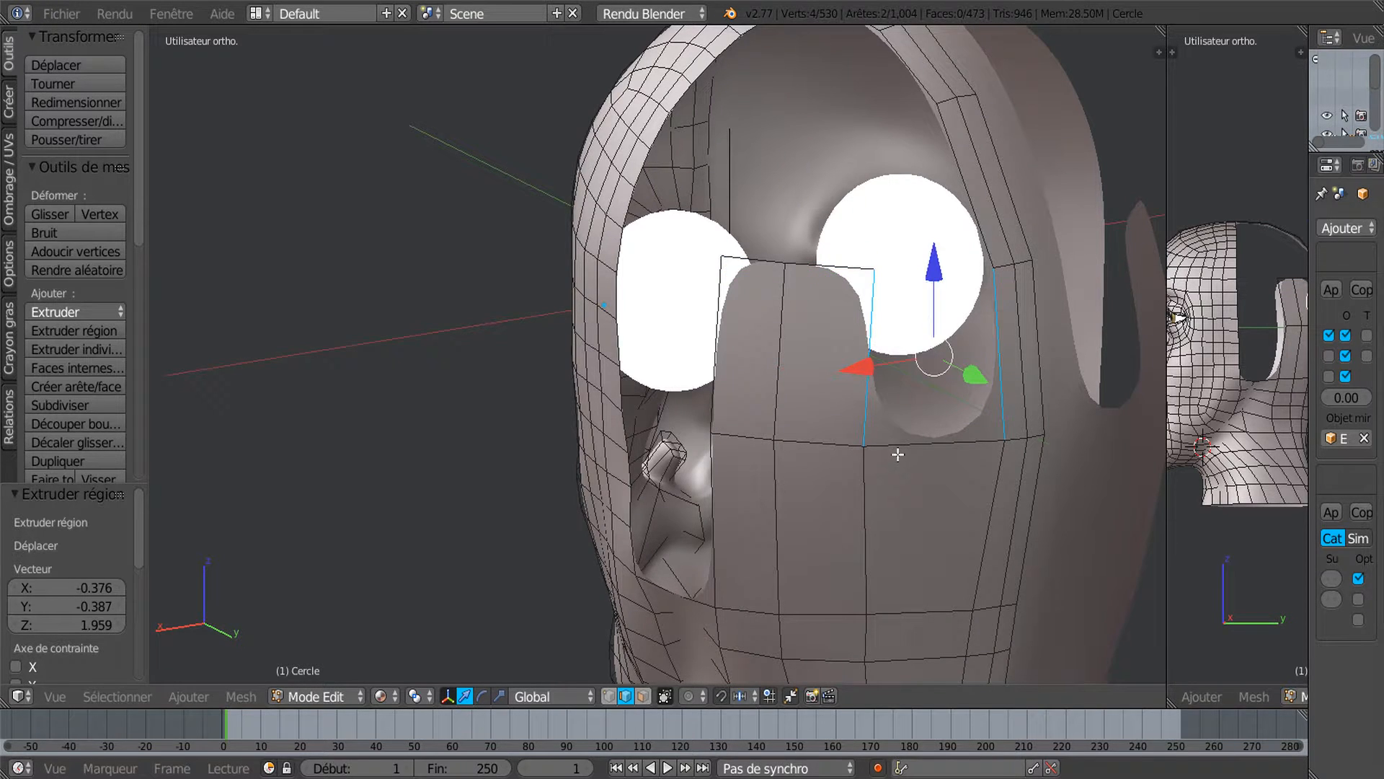
pyautogui.press('f')
# Move the vertex in the middle of the new patch's lower row outward in vertex mode to round the skull.
pyautogui.moveTo(896, 454); pyautogui.dragTo(1017, 469, button='middle')
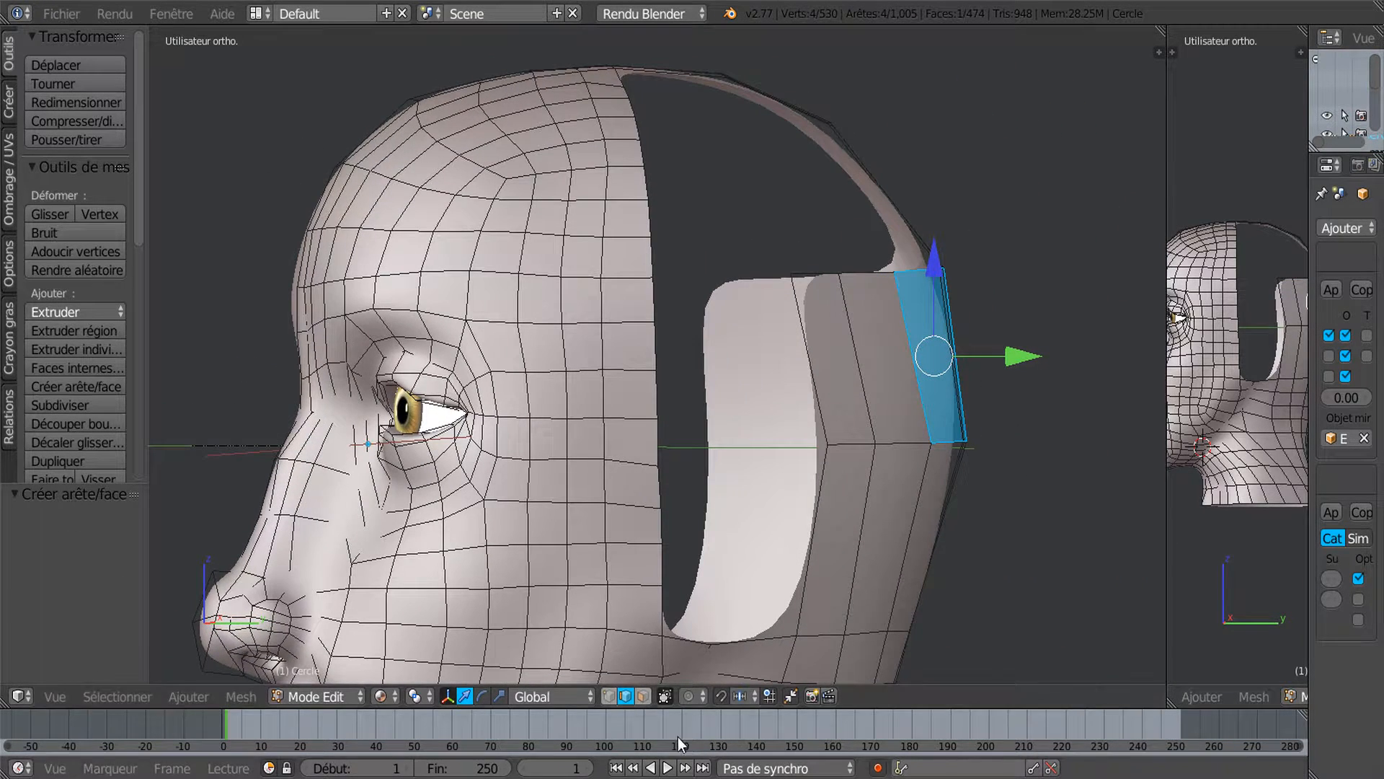
pyautogui.click(609, 696)
pyautogui.moveTo(894, 565); pyautogui.dragTo(785, 473, button='middle')
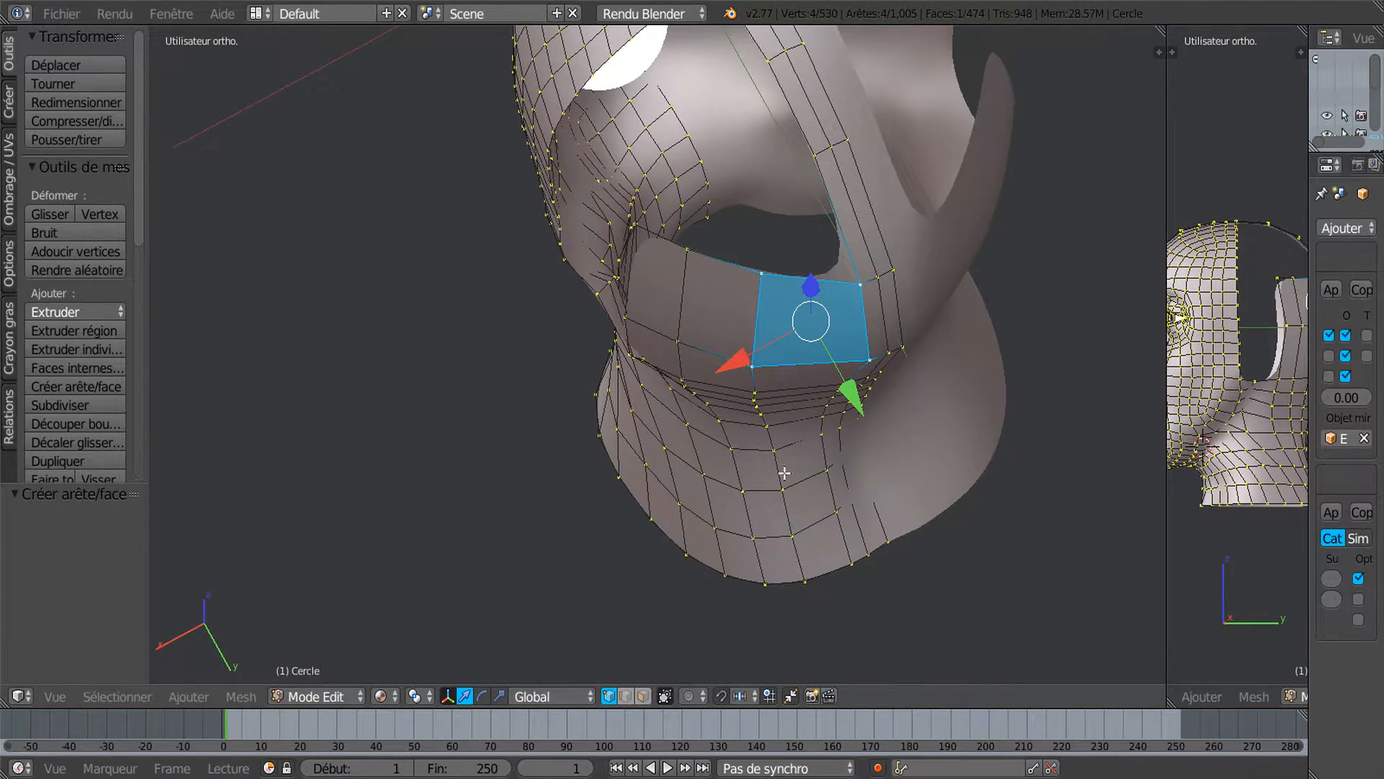
pyautogui.rightClick(682, 330)
pyautogui.moveTo(689, 346); pyautogui.dragTo(693, 387, button='middle')
pyautogui.moveTo(722, 417); pyautogui.dragTo(730, 434)
pyautogui.moveTo(622, 406); pyautogui.dragTo(610, 414)
# Move the neighbouring vertex nearer the rear center band 0.645 along Y.
pyautogui.rightClick(752, 367)
pyautogui.moveTo(805, 448); pyautogui.dragTo(836, 490)
pyautogui.moveTo(837, 491); pyautogui.dragTo(917, 423, button='middle')
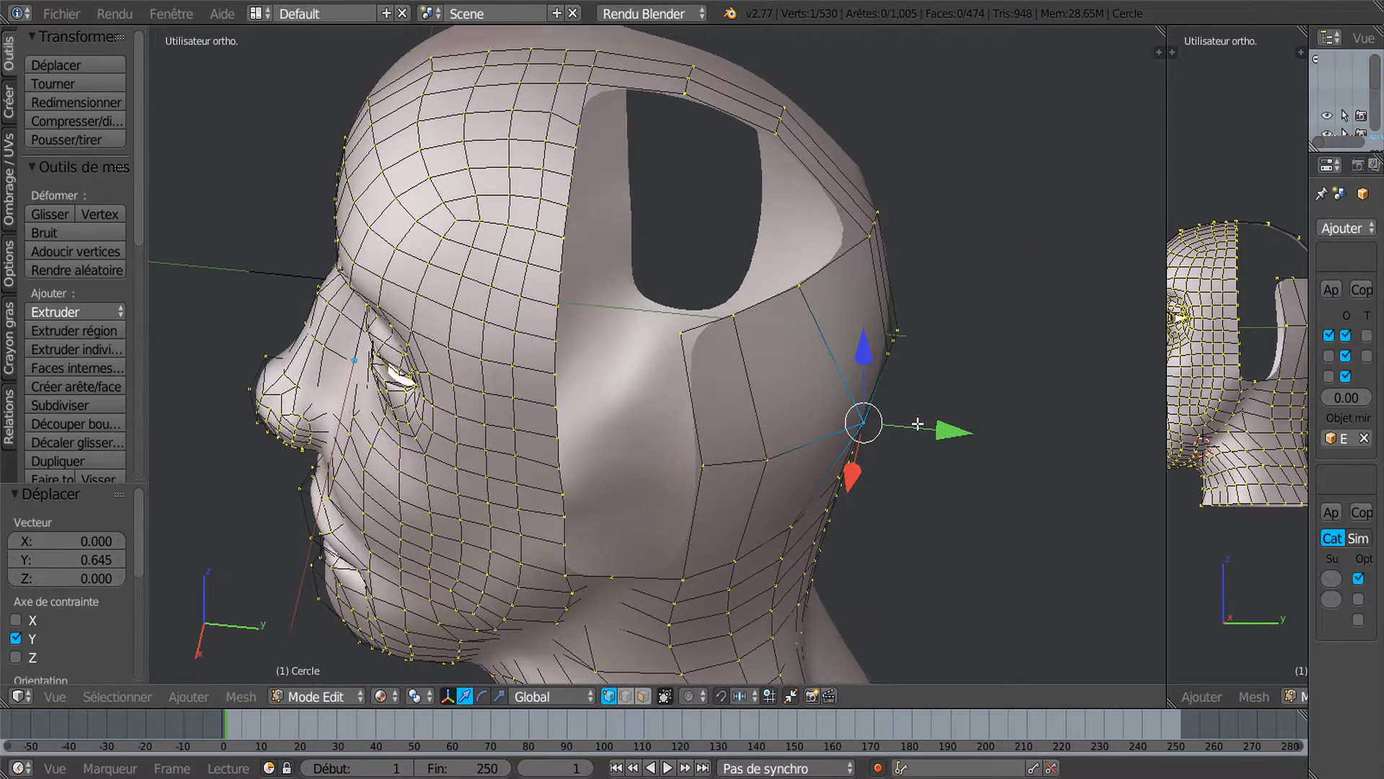
# Slide the patch's top-row vertex nearest the rear center band toward that band by a factor of 0.144.
pyautogui.moveTo(889, 377); pyautogui.dragTo(874, 375, button='middle')
pyautogui.scroll(-1, 829, 332)
pyautogui.rightClick(784, 298)
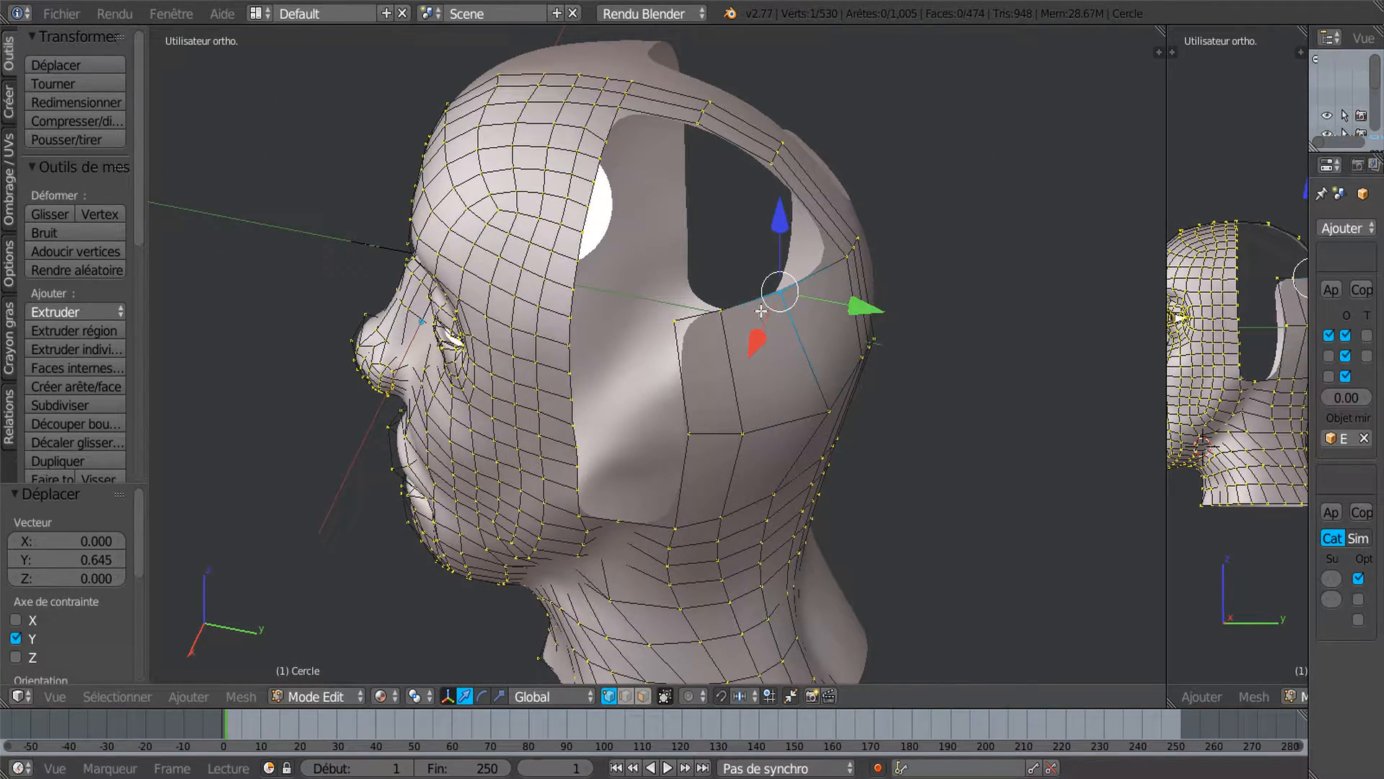
pyautogui.keyDown('shift'); pyautogui.rightClick(729, 326); pyautogui.keyUp('shift')
pyautogui.moveTo(782, 359); pyautogui.dragTo(730, 374, button='middle')
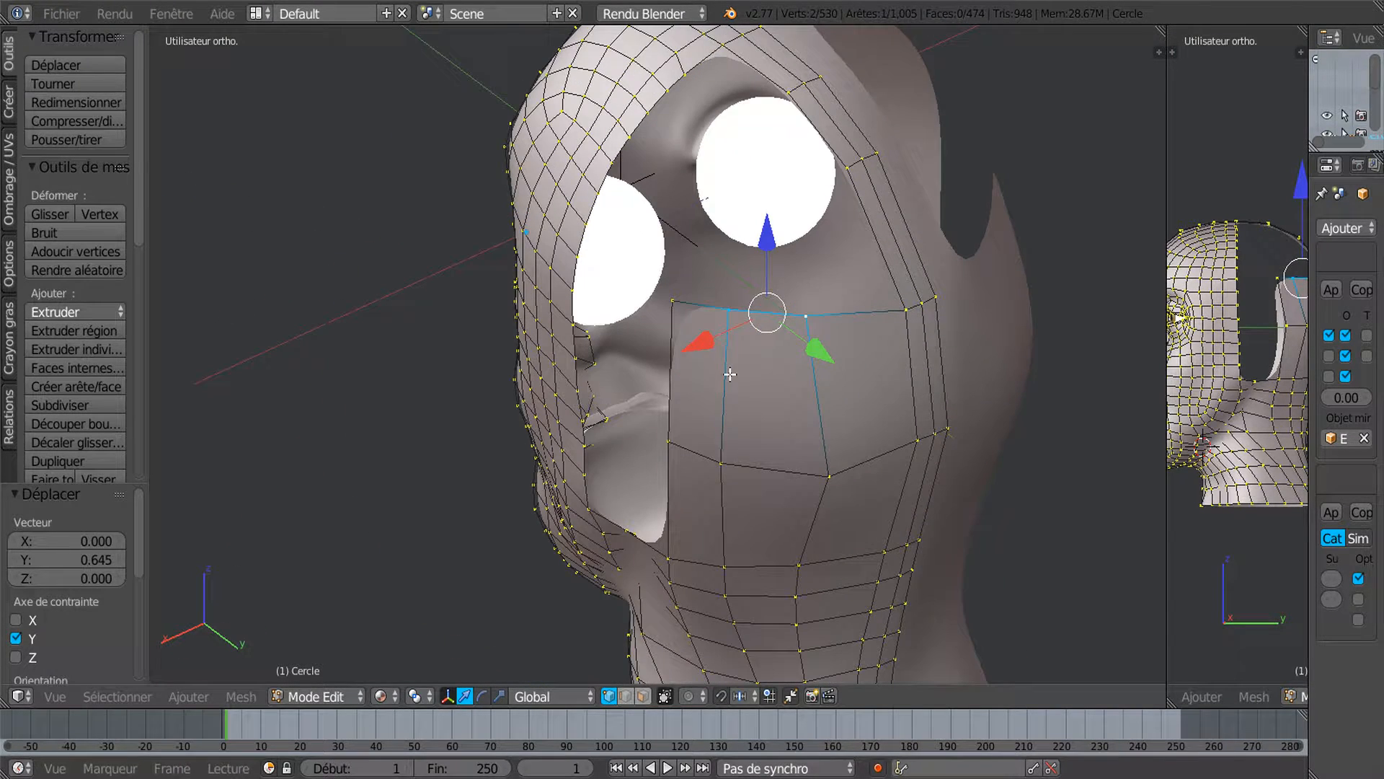
pyautogui.rightClick(807, 320)
pyautogui.hotkey('shift', 'v')
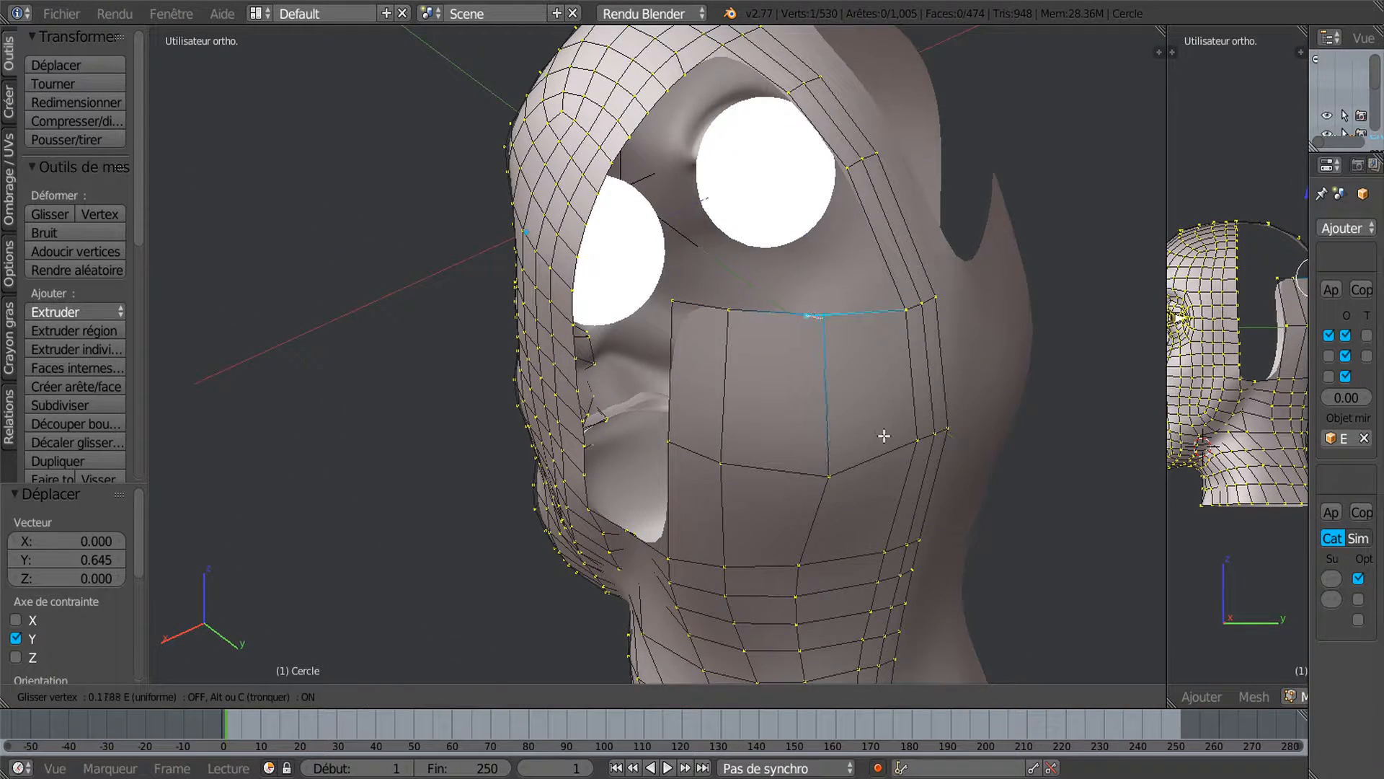
pyautogui.click(881, 436)
# Move the three top-row vertices of the patch 0.373 along Y.
pyautogui.moveTo(920, 425); pyautogui.dragTo(837, 381, button='middle')
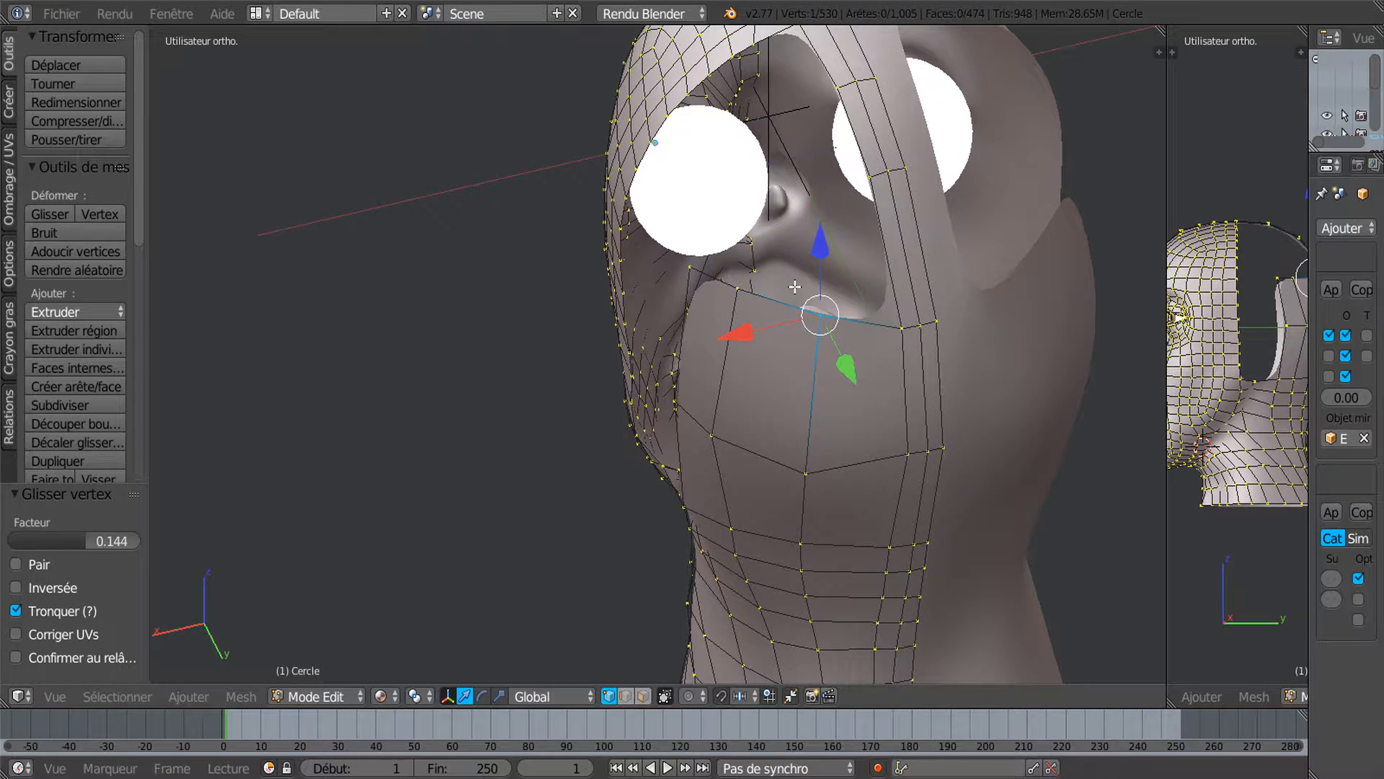
pyautogui.rightClick(740, 292)
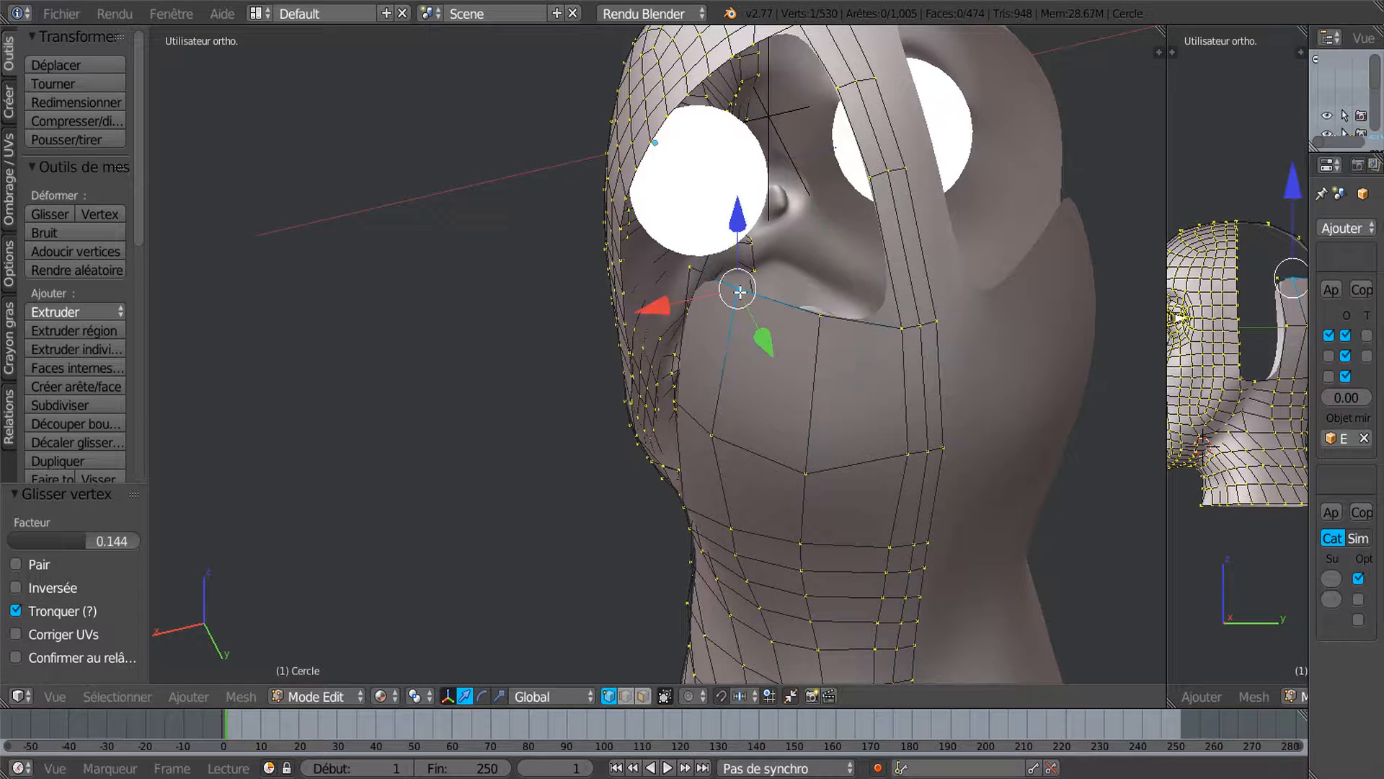
pyautogui.keyDown('shift'); pyautogui.rightClick(798, 306); pyautogui.keyUp('shift')
pyautogui.moveTo(774, 363); pyautogui.dragTo(917, 327, button='middle')
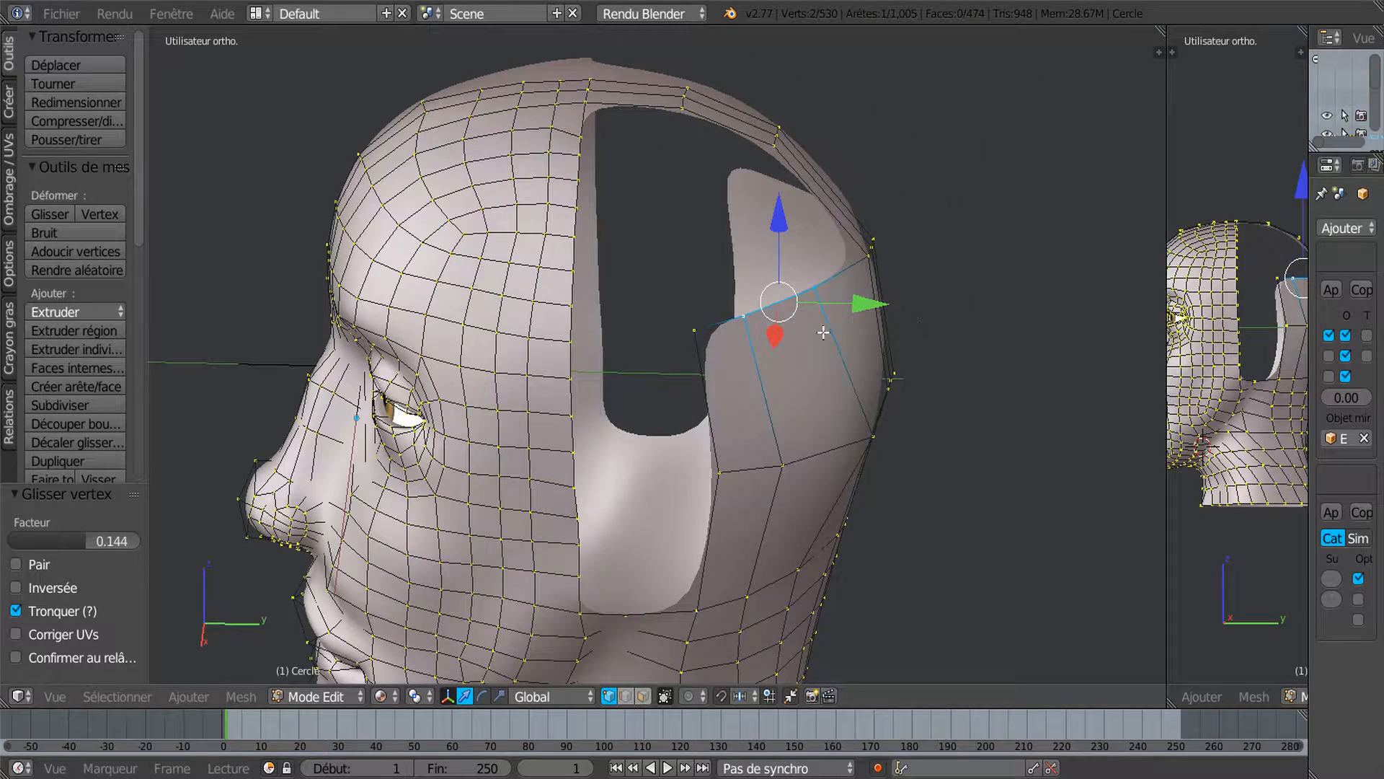
pyautogui.keyDown('shift'); pyautogui.rightClick(708, 334); pyautogui.keyUp('shift')
pyautogui.moveTo(847, 314); pyautogui.dragTo(865, 317)
# Extrude the two top-row vertices nearest the rear center band by X -0.500, Y -1.268, Z 1.523.
pyautogui.moveTo(851, 359); pyautogui.dragTo(827, 394, button='middle')
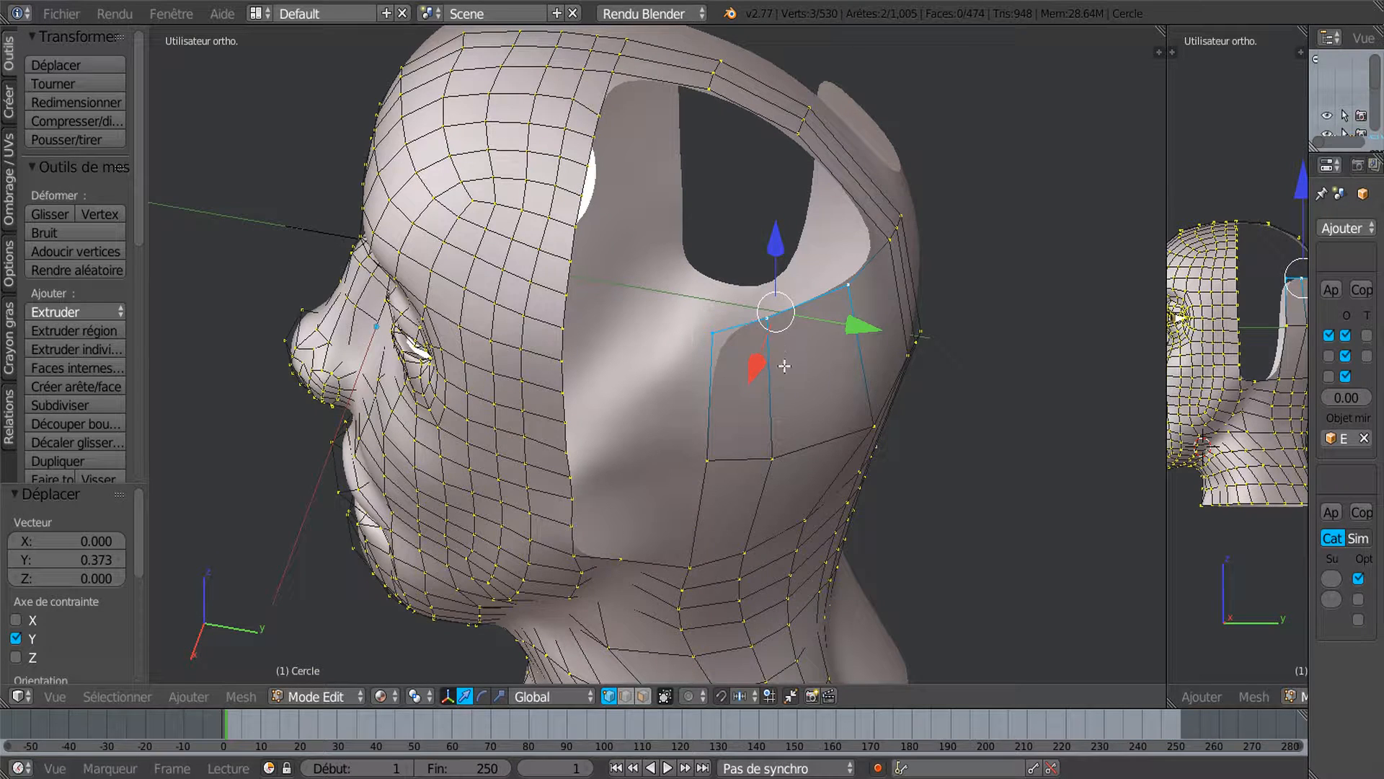
pyautogui.keyDown('shift'); pyautogui.rightClick(718, 340); pyautogui.keyUp('shift')
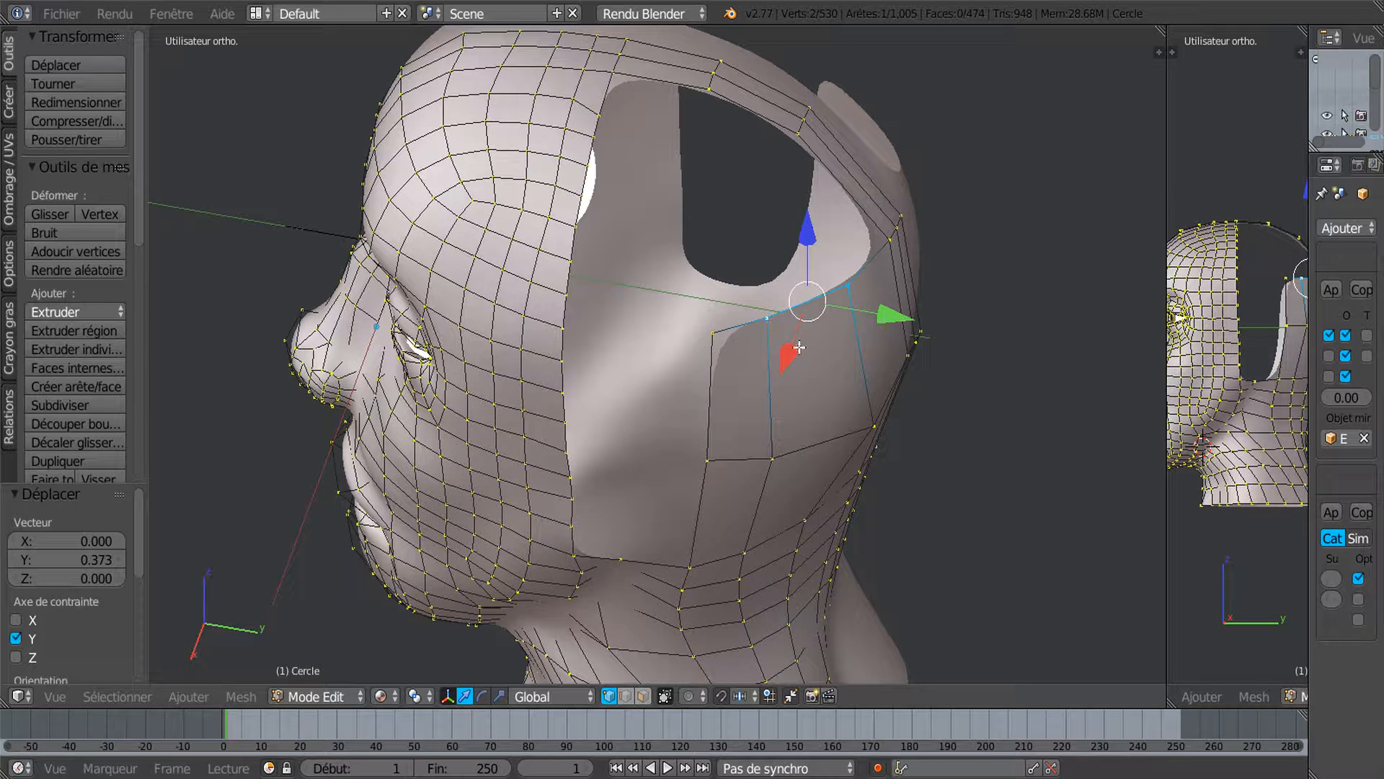
pyautogui.moveTo(847, 317); pyautogui.dragTo(873, 273, button='middle')
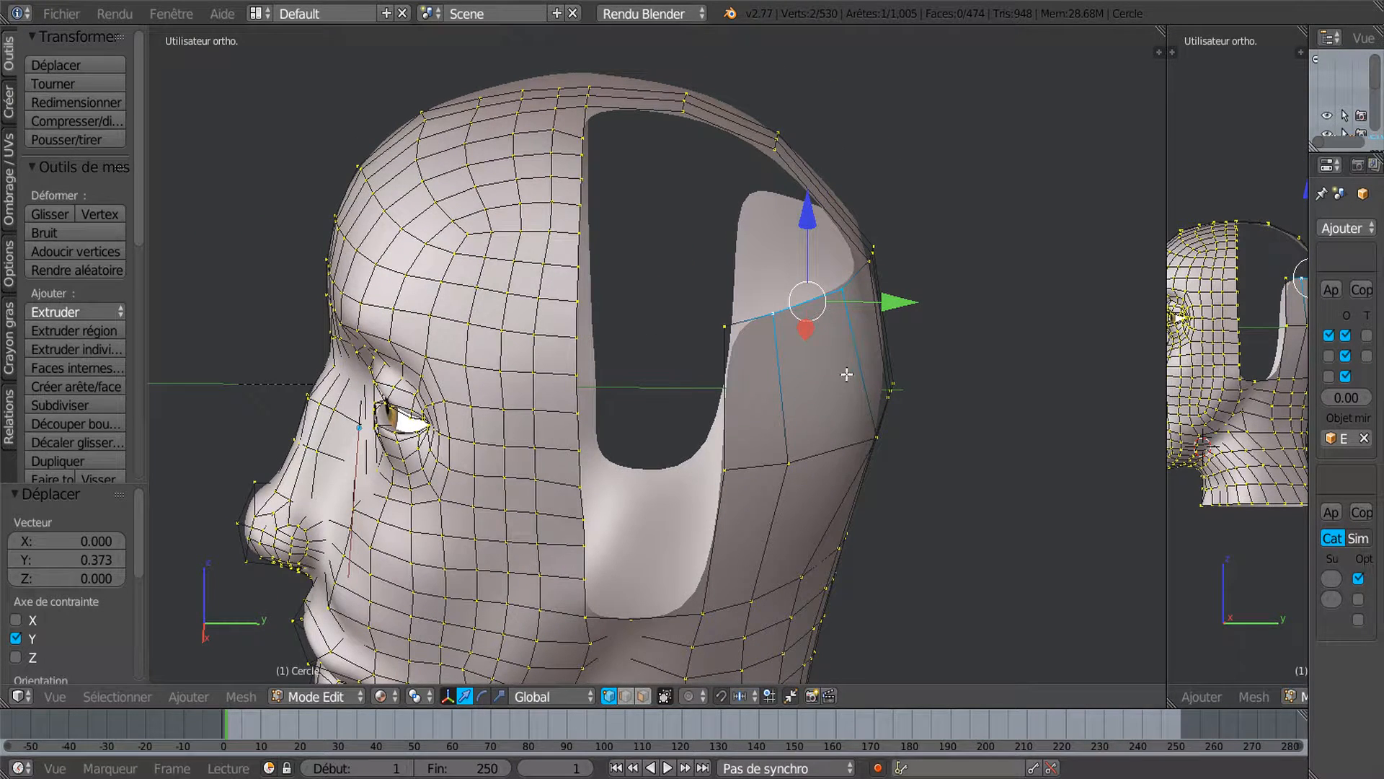
pyautogui.press('e')
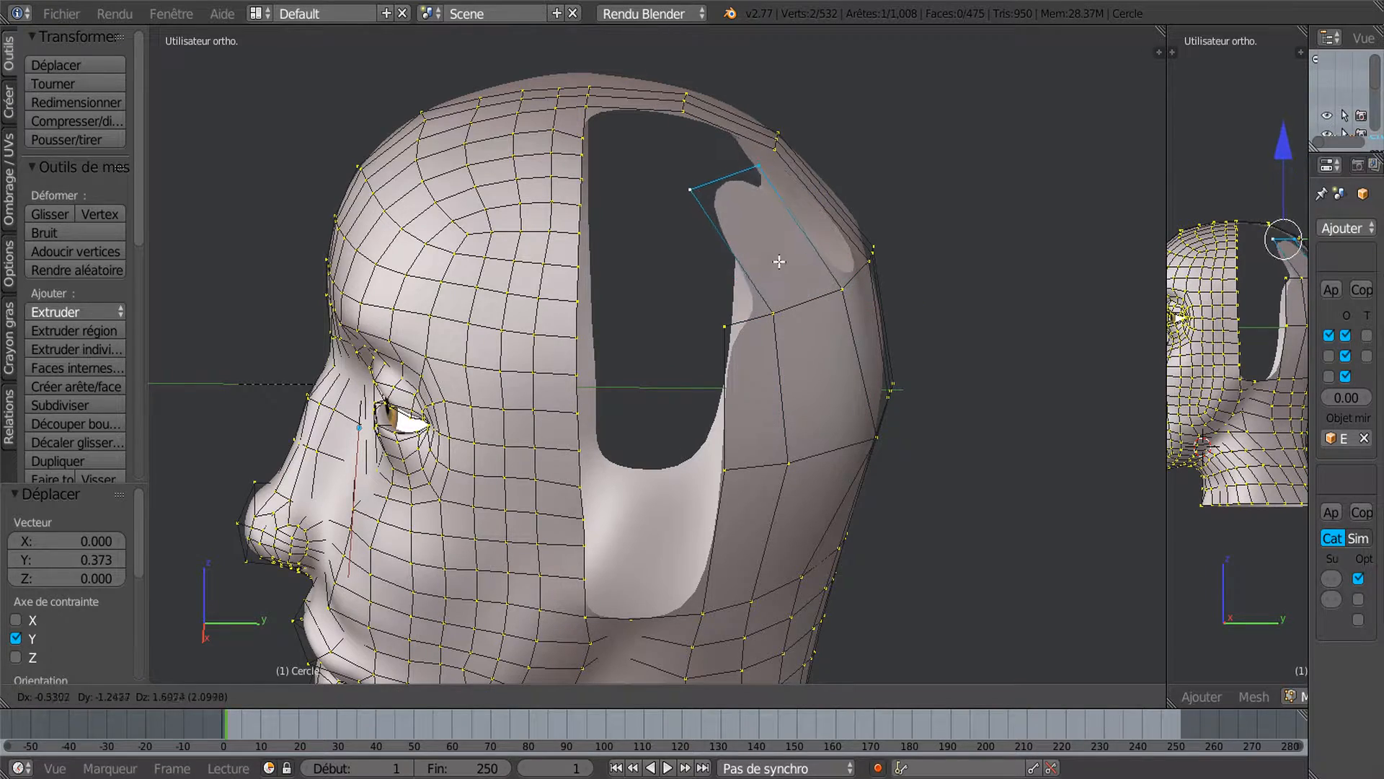
pyautogui.click(778, 267)
# Fill a face between the third extruded row and the rear center band using their four corner vertices.
pyautogui.moveTo(801, 394); pyautogui.dragTo(738, 340, button='middle')
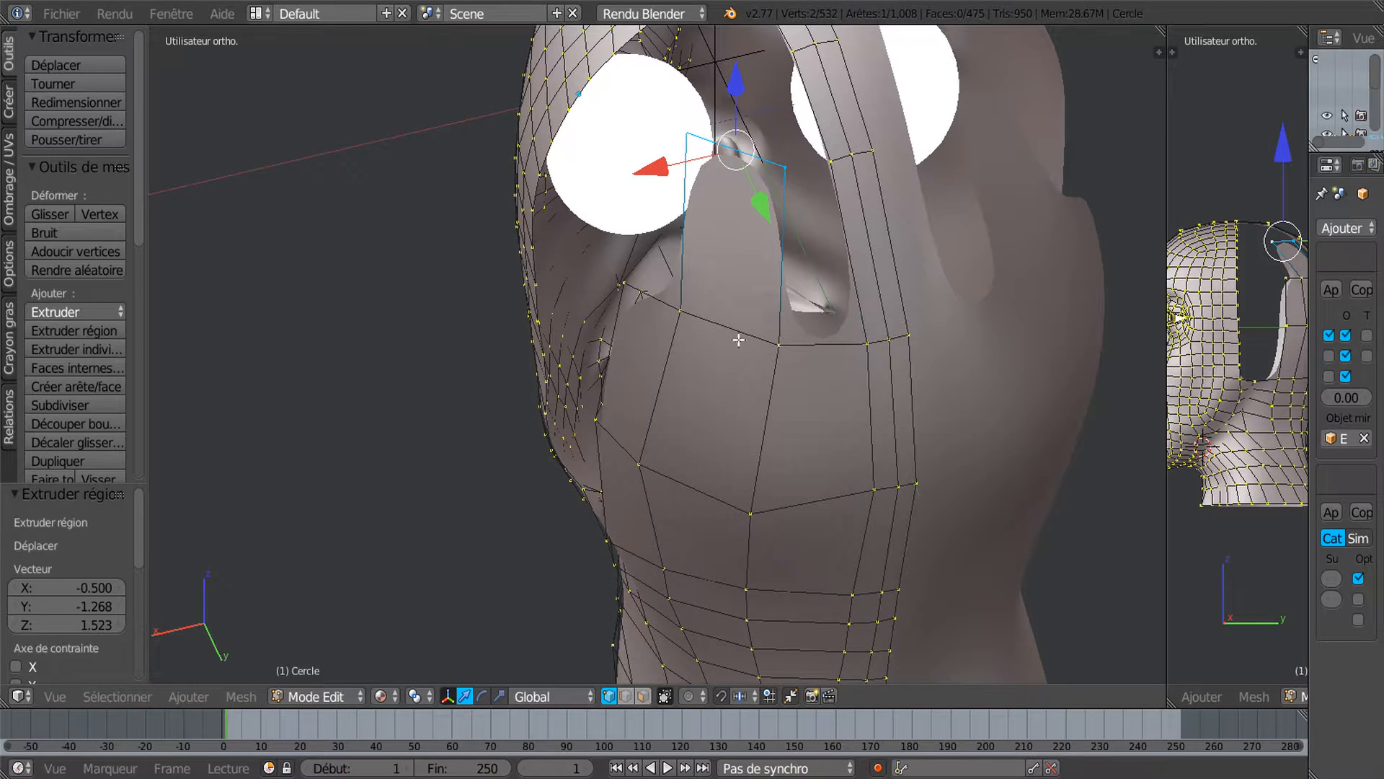
pyautogui.rightClick(784, 169)
pyautogui.keyDown('shift'); pyautogui.rightClick(830, 160); pyautogui.keyUp('shift')
pyautogui.keyDown('shift'); pyautogui.rightClick(867, 343); pyautogui.keyUp('shift')
pyautogui.keyDown('shift'); pyautogui.rightClick(786, 344); pyautogui.keyUp('shift')
pyautogui.press('f')
# Extrude the patch's outer top-row vertex upward beside the third row.
pyautogui.scroll(-3, 738, 454)
pyautogui.moveTo(757, 447); pyautogui.dragTo(885, 383, button='middle')
pyautogui.keyDown('shift'); pyautogui.moveTo(778, 411); pyautogui.dragTo(905, 356, button='middle'); pyautogui.keyUp('shift')
pyautogui.scroll(2, 905, 356)
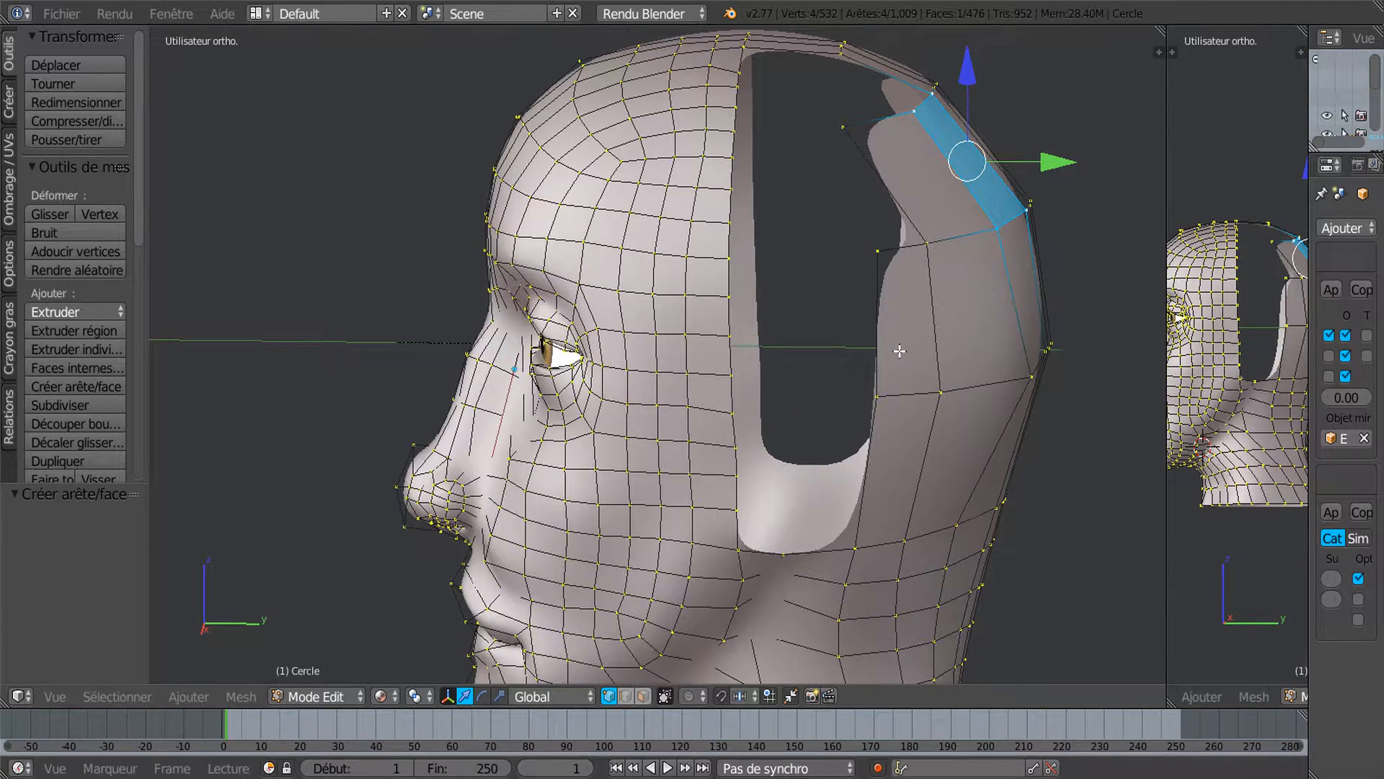
pyautogui.rightClick(872, 262)
pyautogui.moveTo(873, 262); pyautogui.dragTo(942, 414, button='middle')
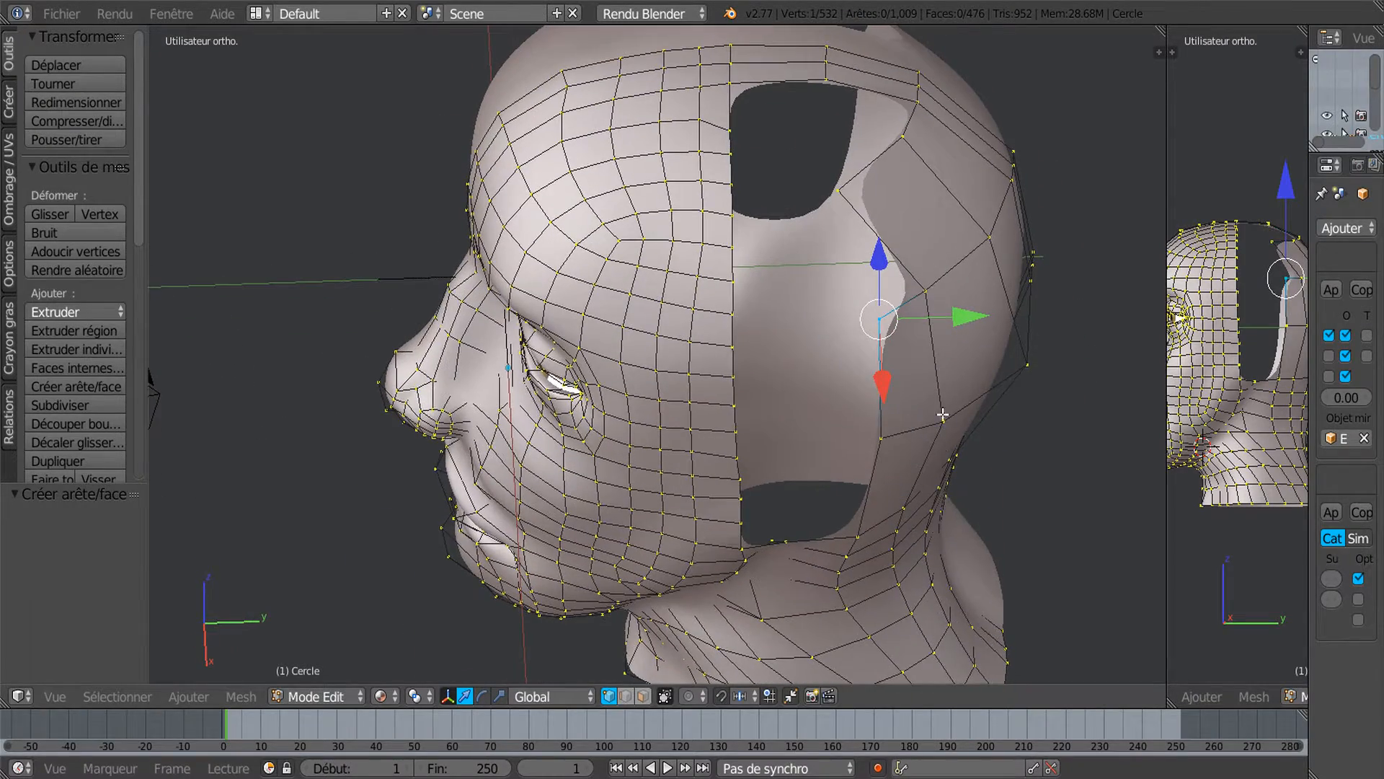
pyautogui.moveTo(908, 369); pyautogui.dragTo(928, 306, button='middle')
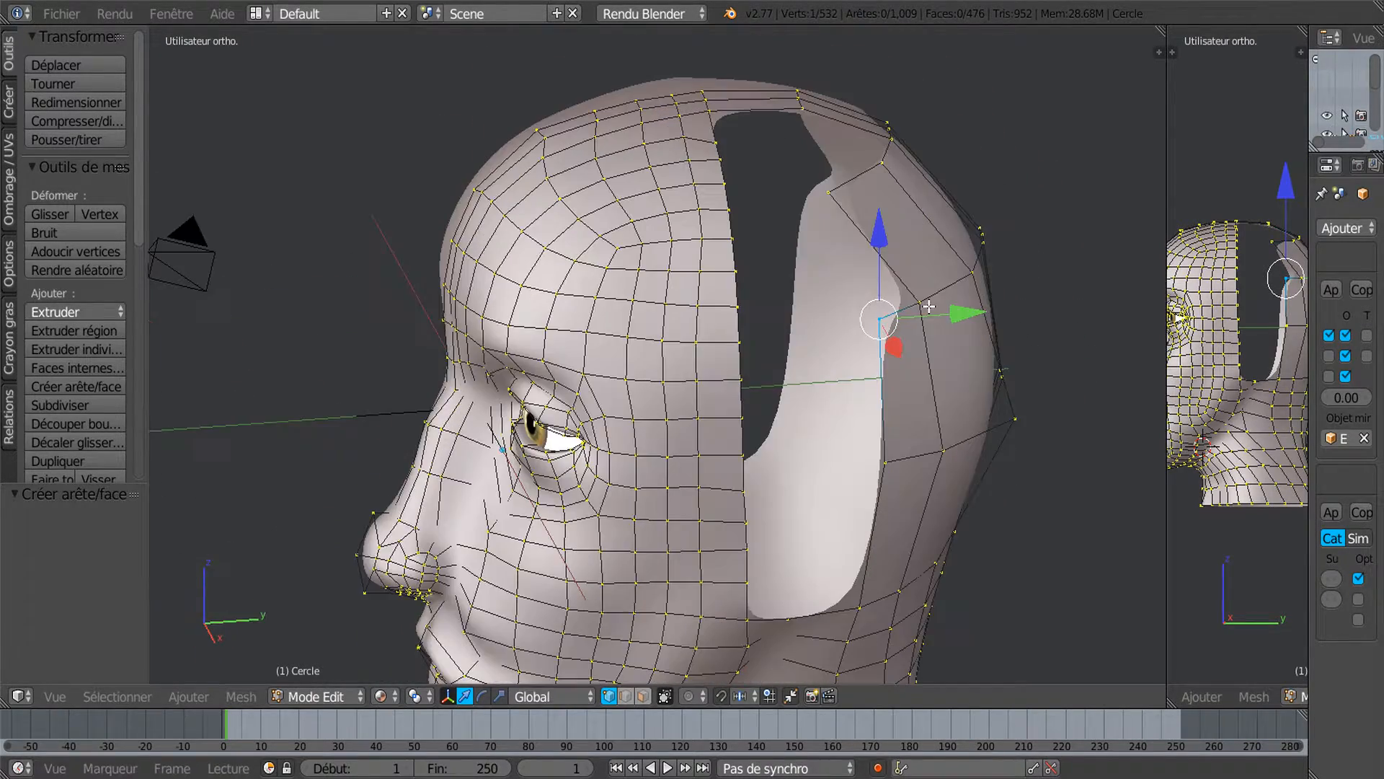
pyautogui.press('e')
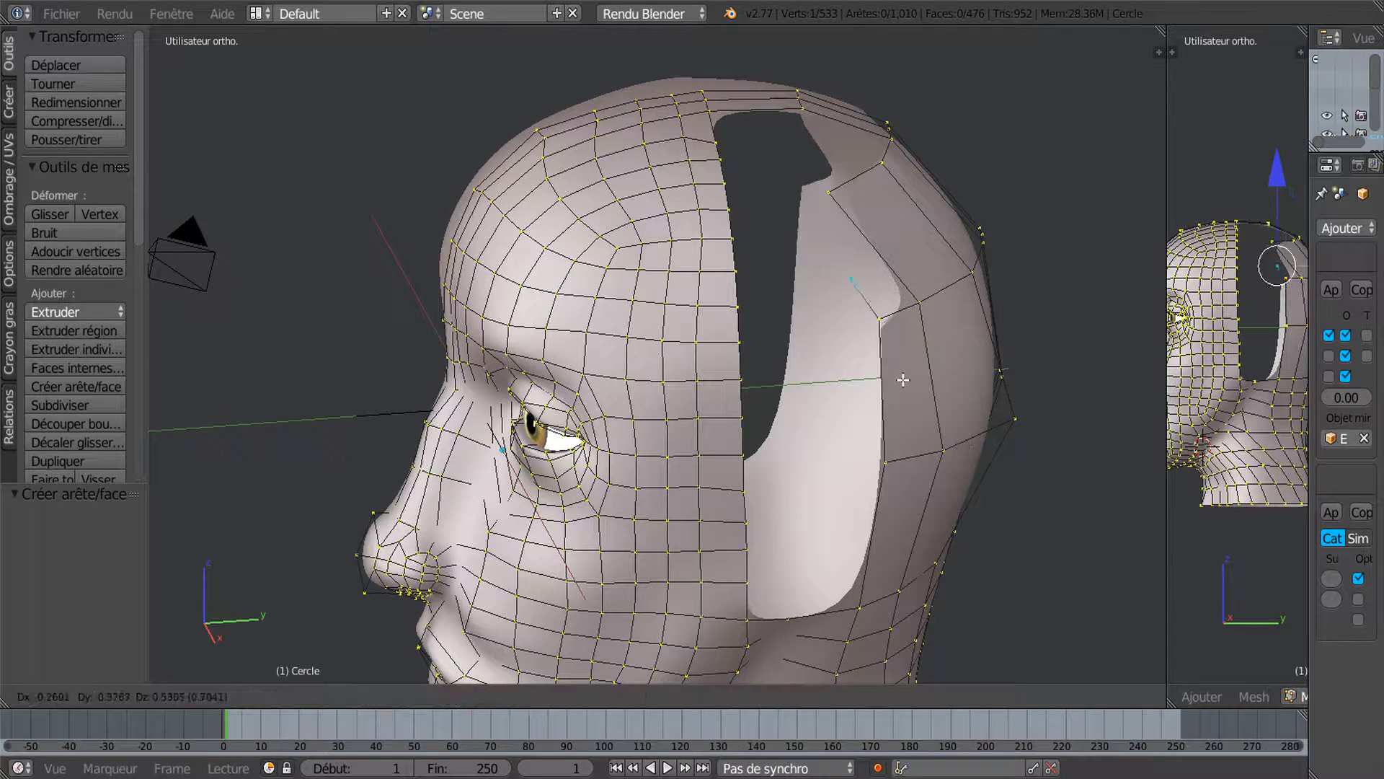
pyautogui.click(884, 339)
# Fill a face between the extruded outer vertex and the third row's three adjacent vertices.
pyautogui.moveTo(884, 339); pyautogui.dragTo(829, 282, button='middle')
pyautogui.keyDown('shift'); pyautogui.rightClick(840, 195); pyautogui.keyUp('shift')
pyautogui.keyDown('shift'); pyautogui.rightClick(907, 314); pyautogui.keyUp('shift')
pyautogui.keyDown('shift'); pyautogui.rightClick(864, 332); pyautogui.keyUp('shift')
pyautogui.press('f')
# Slide the eye-level vertex on the face mesh's rear border by a factor of 0.187.
pyautogui.moveTo(904, 386); pyautogui.dragTo(911, 415, button='middle')
pyautogui.keyDown('shift'); pyautogui.moveTo(916, 349); pyautogui.dragTo(918, 246, button='middle'); pyautogui.keyUp('shift')
pyautogui.moveTo(916, 398); pyautogui.dragTo(904, 351, button='middle')
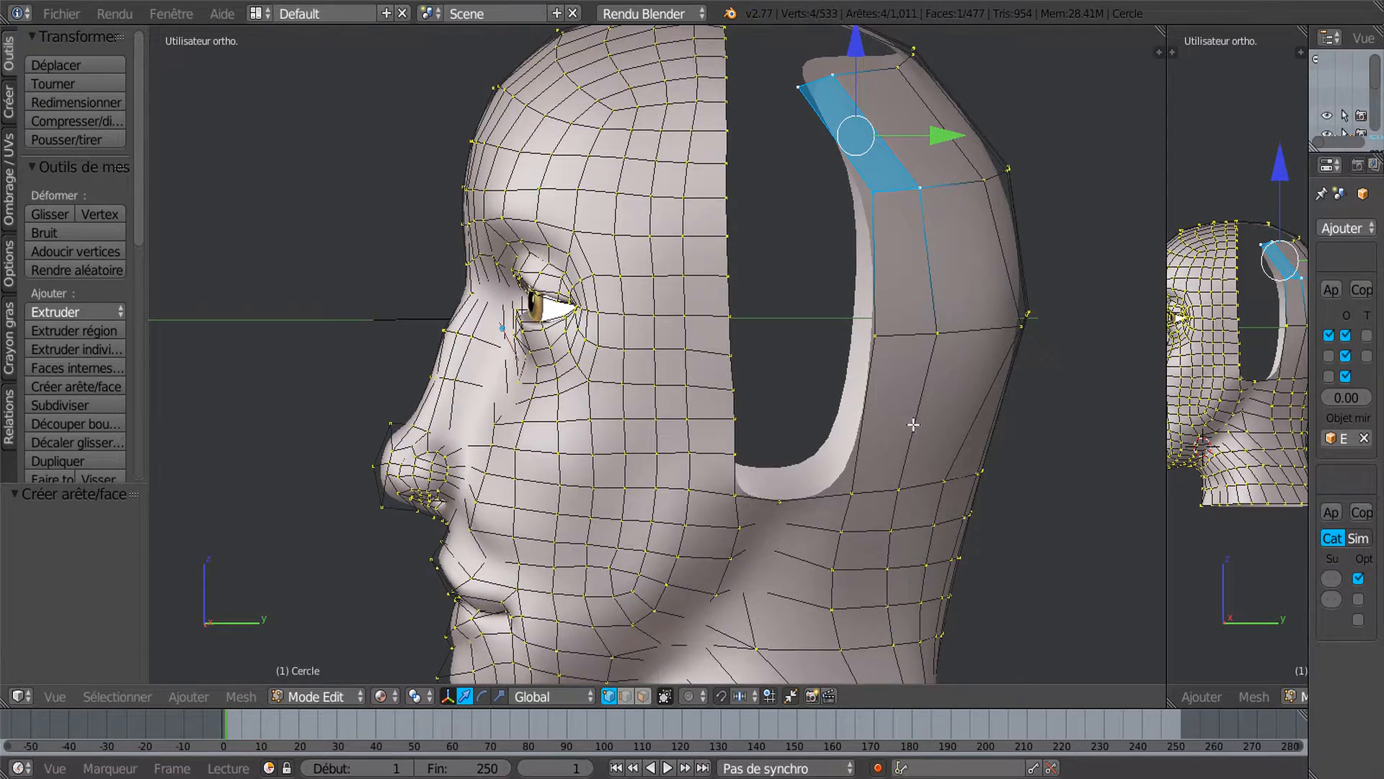
pyautogui.keyDown('shift'); pyautogui.moveTo(913, 423); pyautogui.dragTo(911, 351, button='middle'); pyautogui.keyUp('shift')
pyautogui.moveTo(721, 377); pyautogui.dragTo(722, 372, button='middle')
pyautogui.moveTo(718, 262); pyautogui.dragTo(735, 284, button='middle')
pyautogui.rightClick(727, 281)
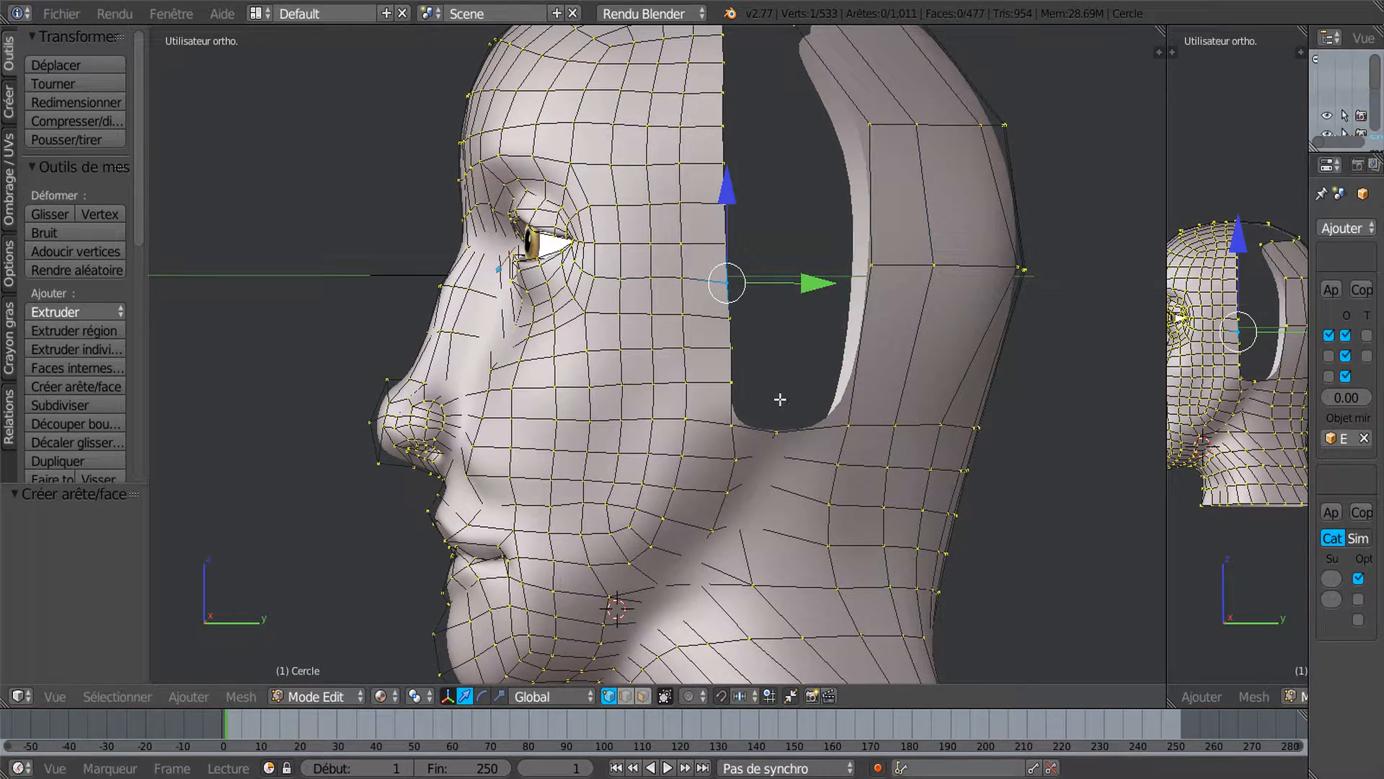
pyautogui.hotkey('shift', 'v')
pyautogui.click(782, 396)
pyautogui.moveTo(787, 426); pyautogui.dragTo(779, 356, button='middle')
pyautogui.scroll(1, 739, 320)
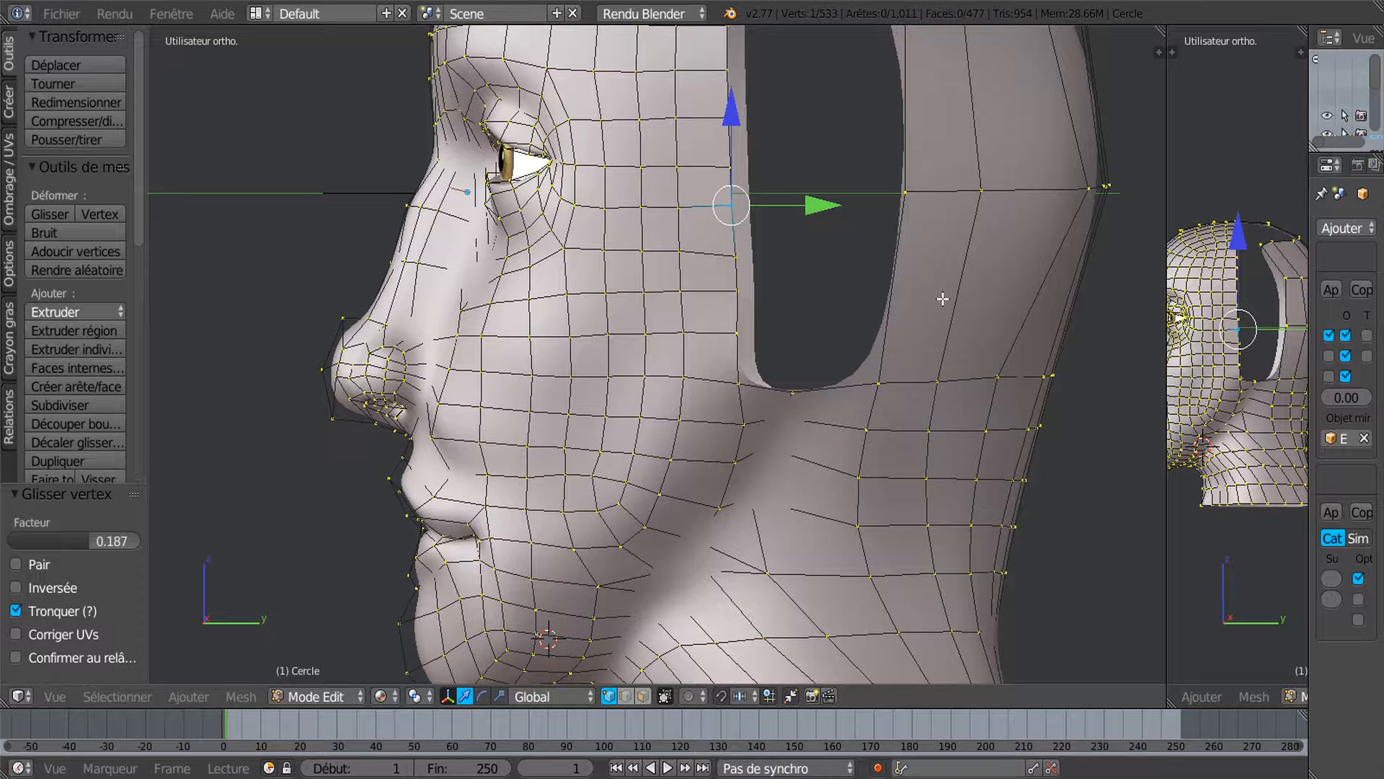
# Add three evenly spaced loop cuts across the rear skull band just below eye level, and switch to edge selection.
pyautogui.hotkey('ctrl', 'r')
pyautogui.scroll(1, 943, 298)
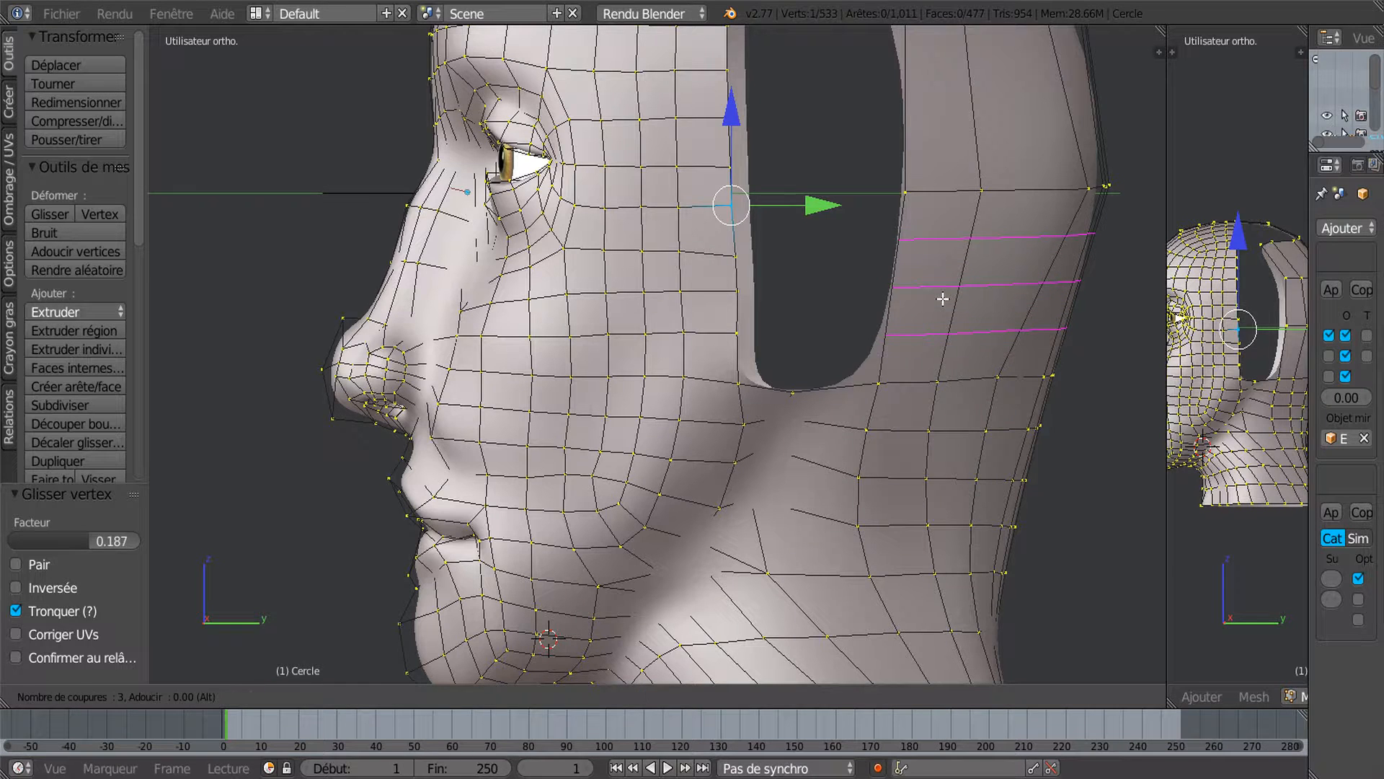
pyautogui.click(942, 298)
pyautogui.rightClick(841, 390)
pyautogui.scroll(1, 725, 418)
pyautogui.scroll(1, 735, 434)
pyautogui.scroll(-1, 757, 416)
pyautogui.click(625, 695)
# Try to bridge the bottom of the side opening with a face between its lowest front and rear edges.
pyautogui.rightClick(752, 365)
pyautogui.keyDown('shift'); pyautogui.rightClick(922, 361); pyautogui.keyUp('shift')
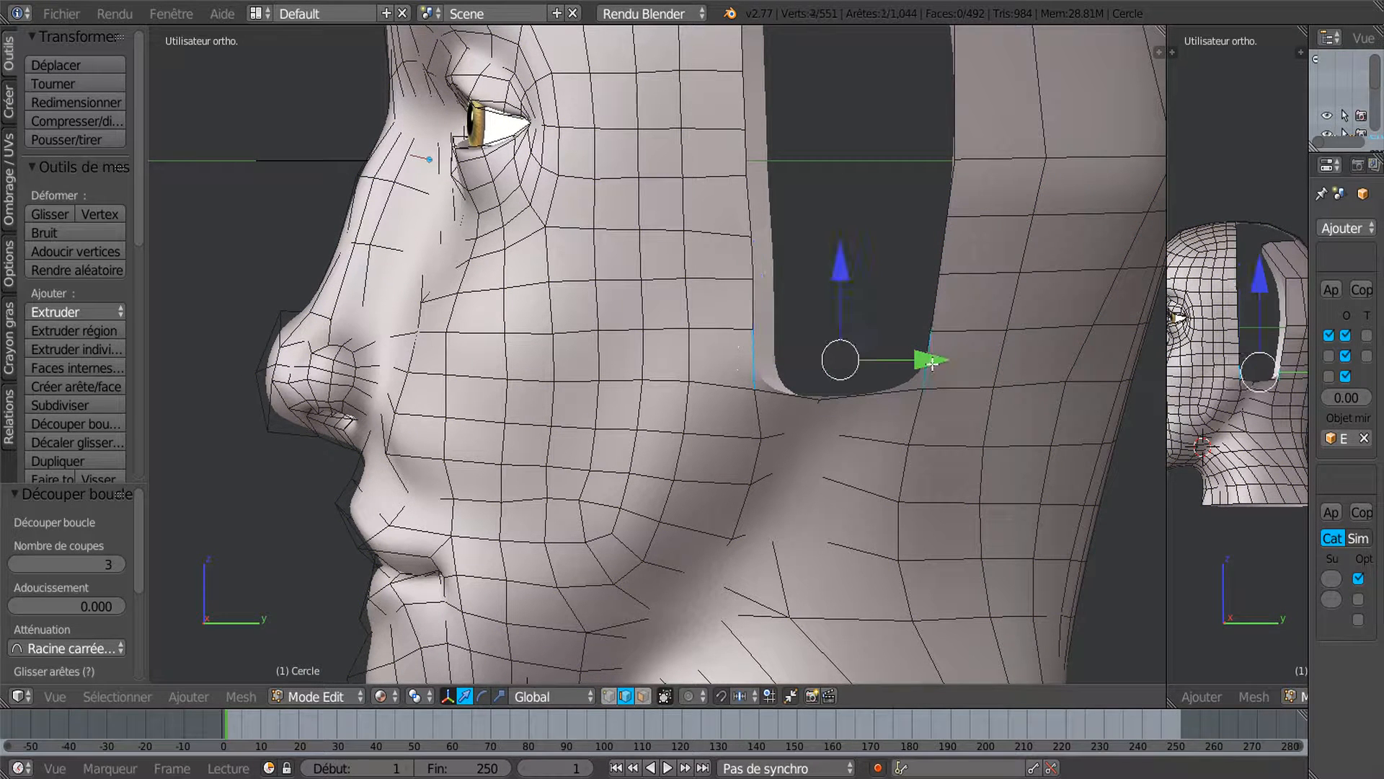
pyautogui.press('f')
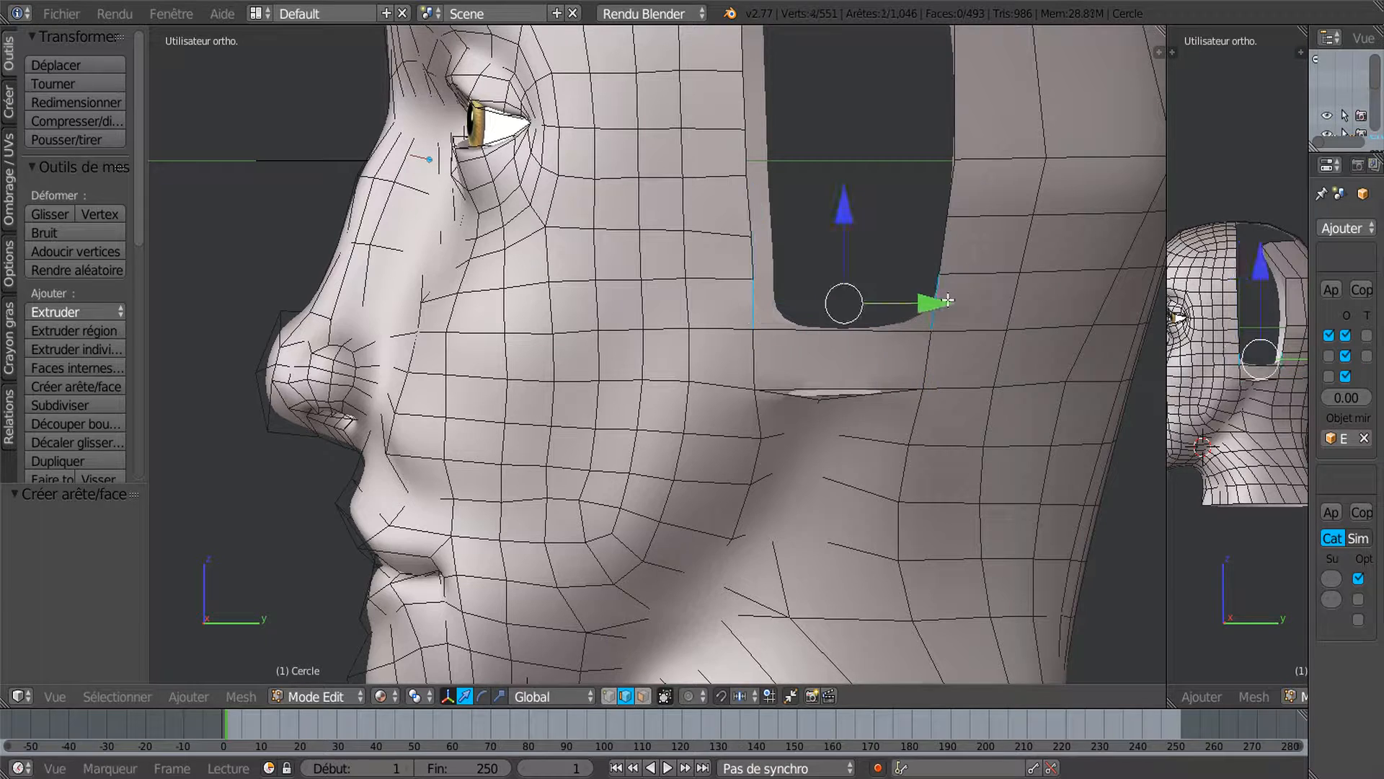
pyautogui.scroll(3, 872, 460)
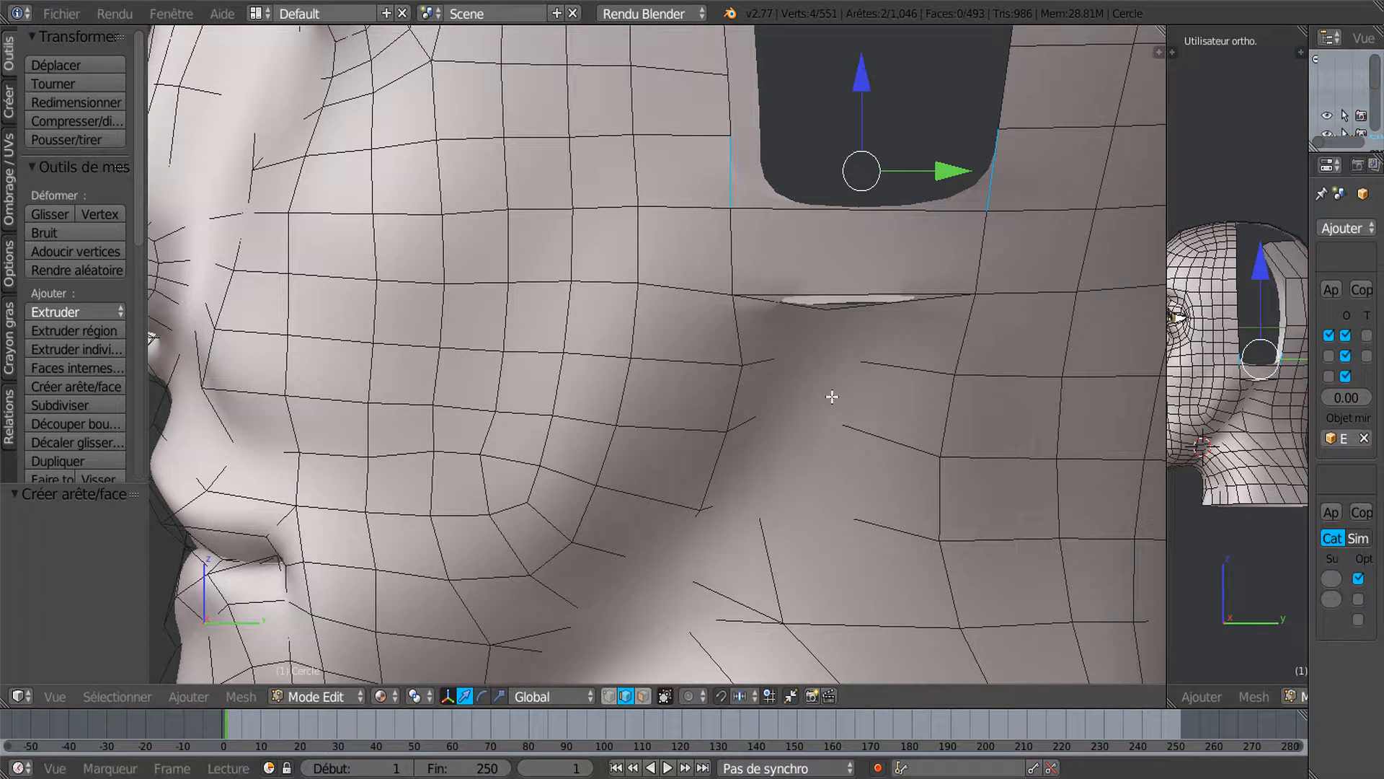
pyautogui.hotkey('ctrl', 'z')
pyautogui.hotkey('ctrl', 'z')
pyautogui.hotkey('ctrl', 'z')
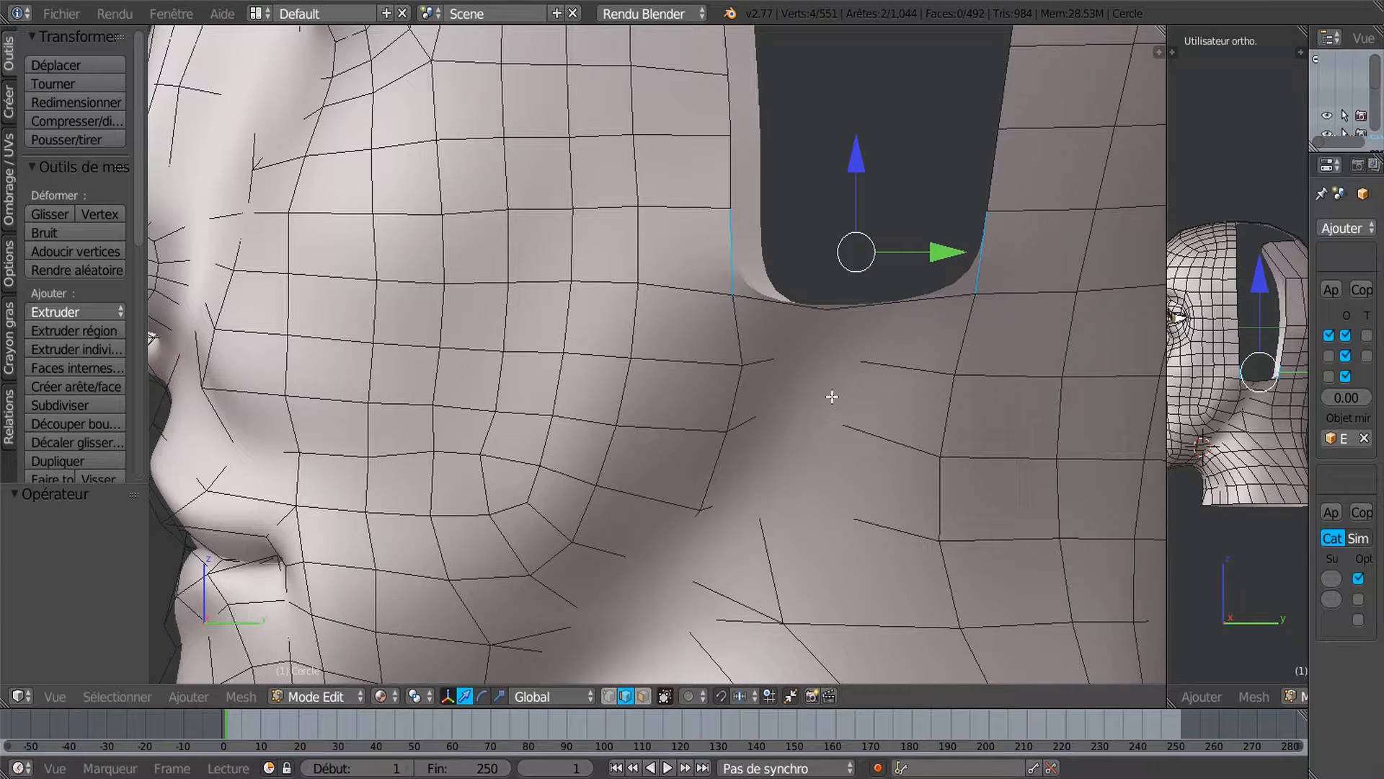
# Widen the properties area and set the Subsurf modifier's viewport subdivisions to 0.
pyautogui.scroll(-3, 834, 396)
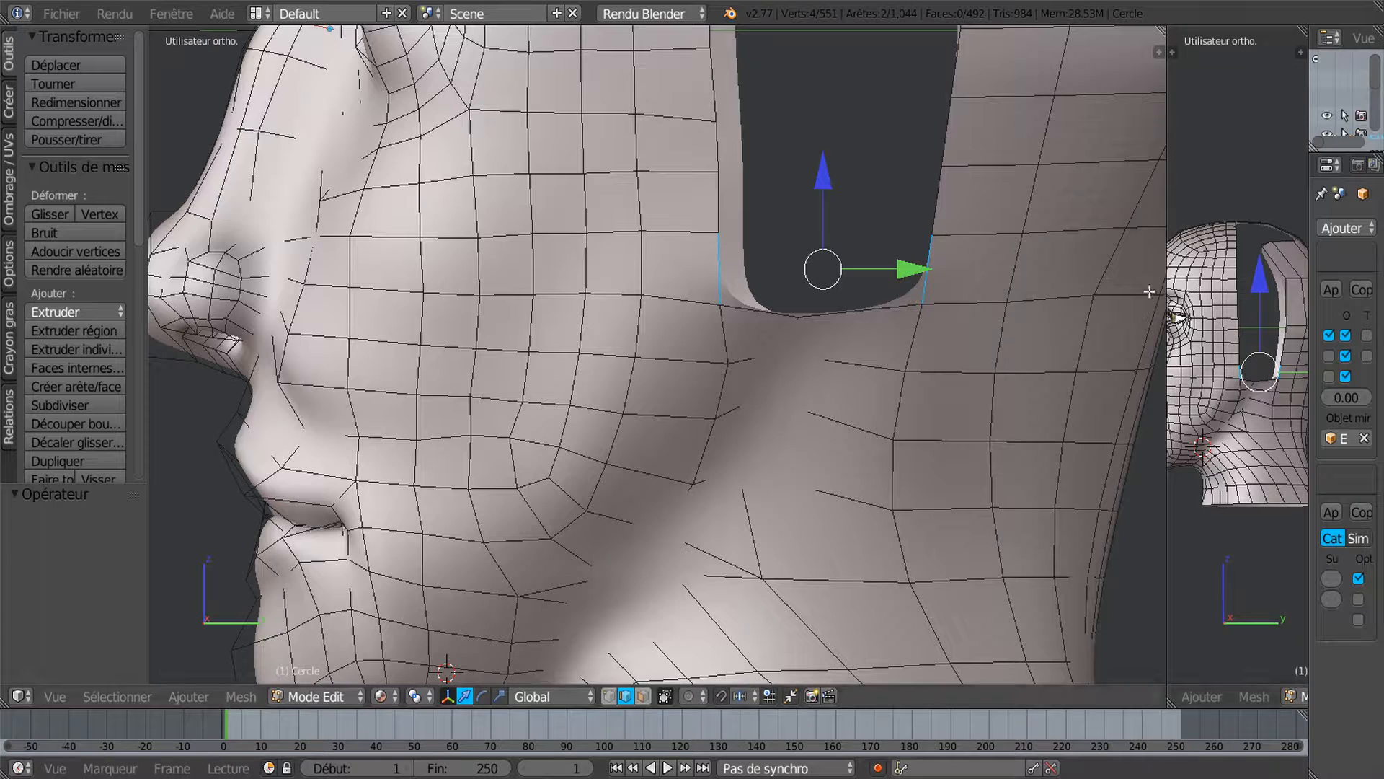
pyautogui.moveTo(1168, 258); pyautogui.dragTo(1073, 266)
pyautogui.moveTo(1309, 255); pyautogui.dragTo(1125, 260)
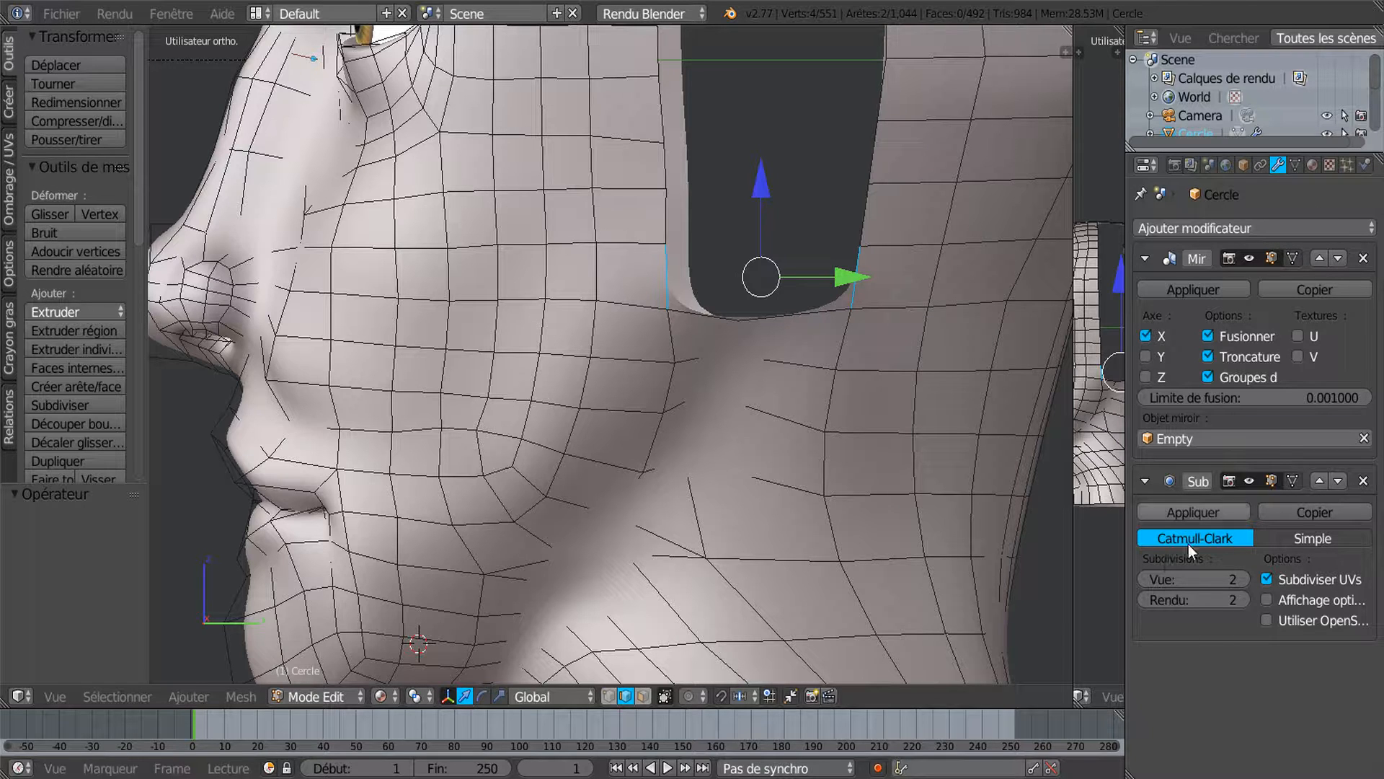
pyautogui.click(1145, 579)
pyautogui.click(1145, 580)
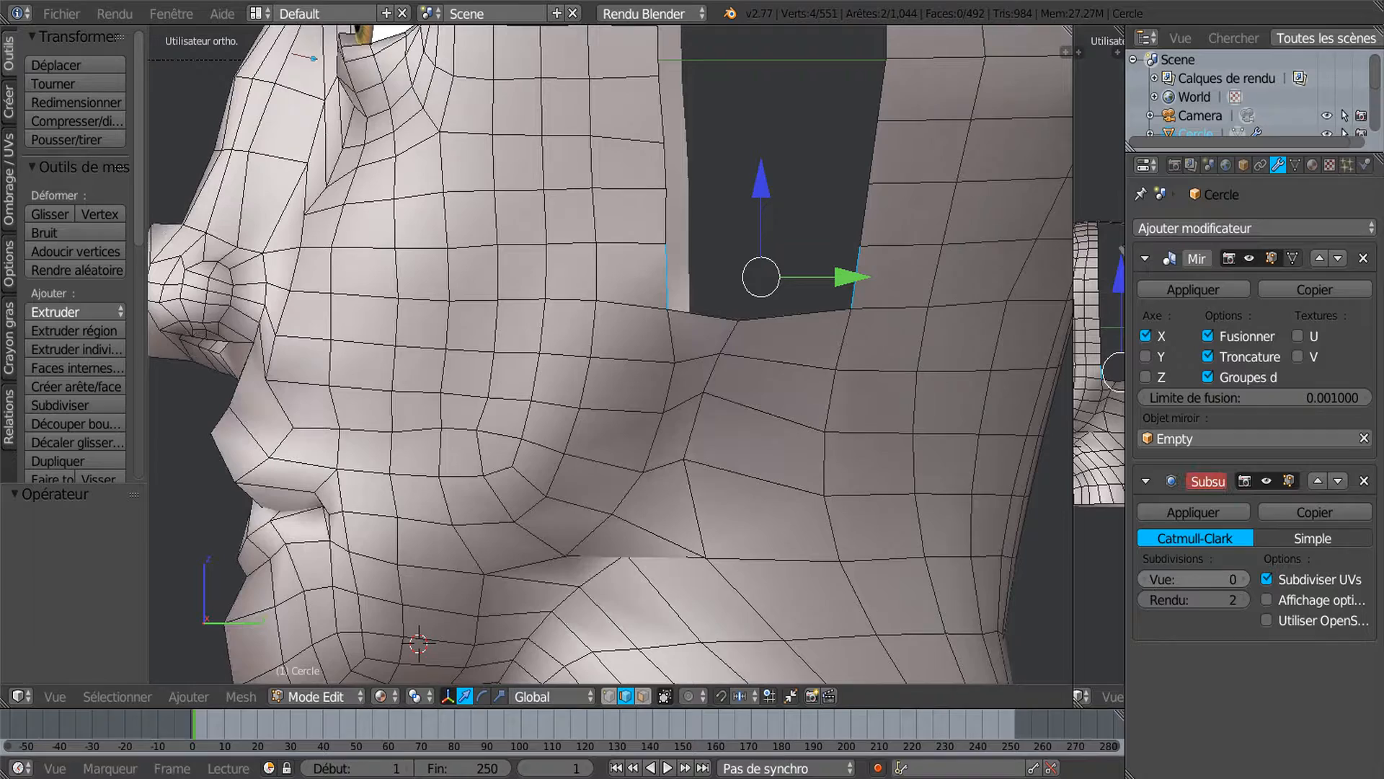
# Fill three stacked faces across the side opening from one edge above its bottom up to eye level, pairing front and rear border edges.
pyautogui.scroll(-3, 720, 346)
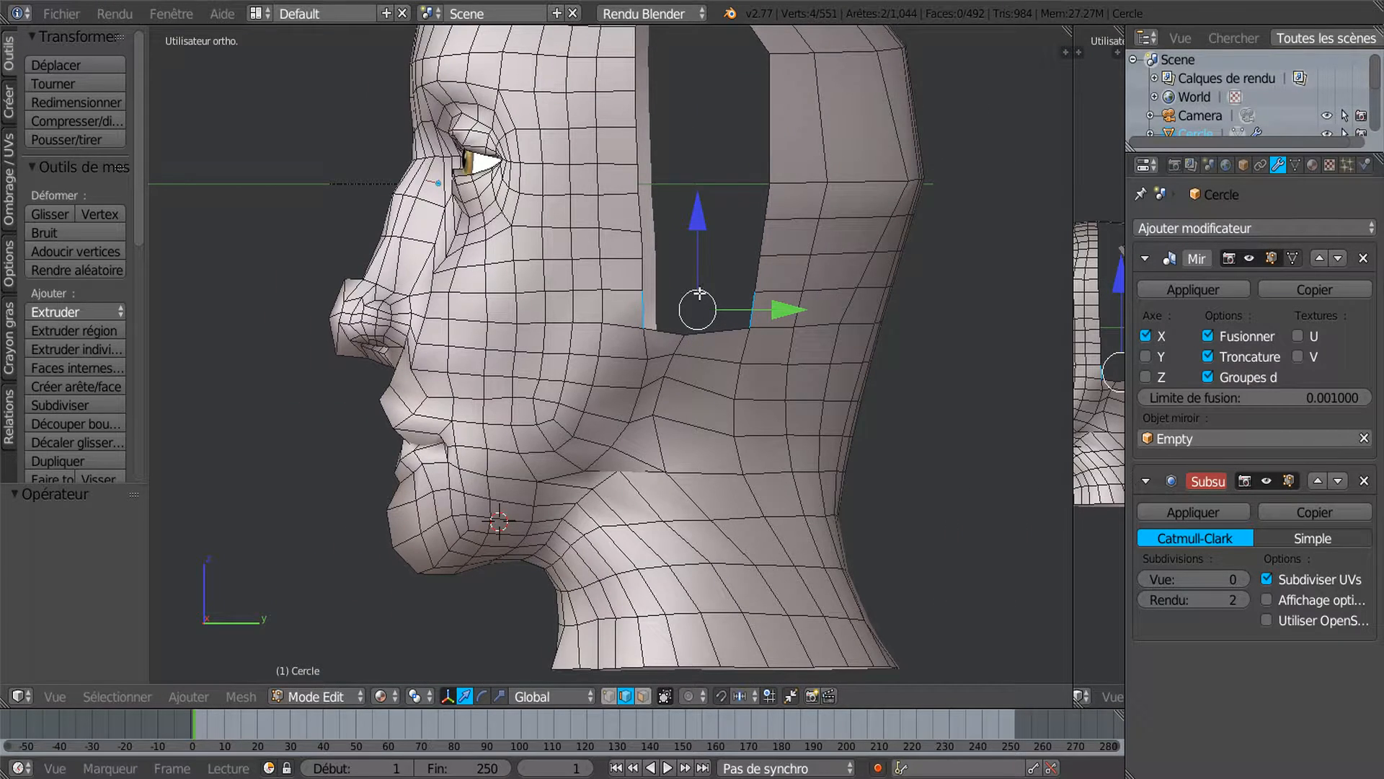
pyautogui.scroll(2, 777, 245)
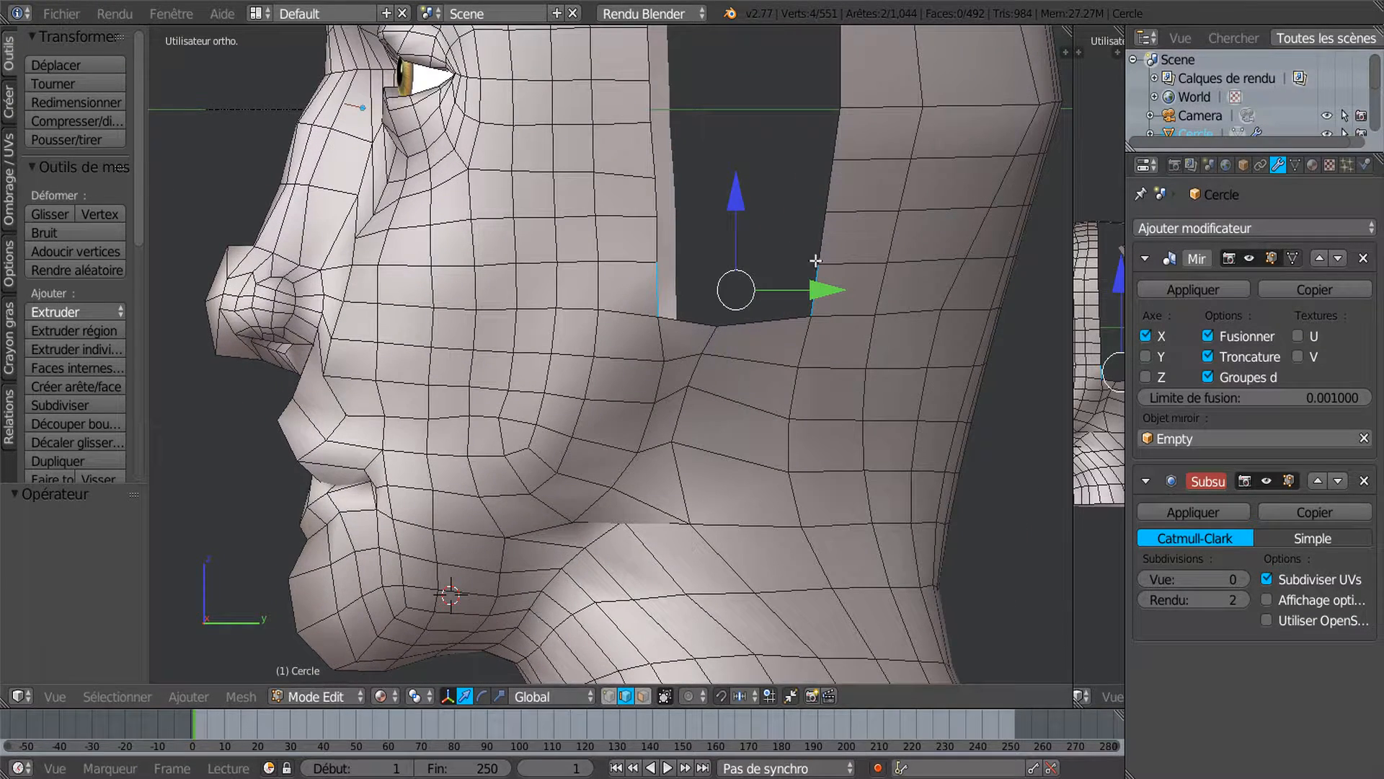
pyautogui.rightClick(825, 231)
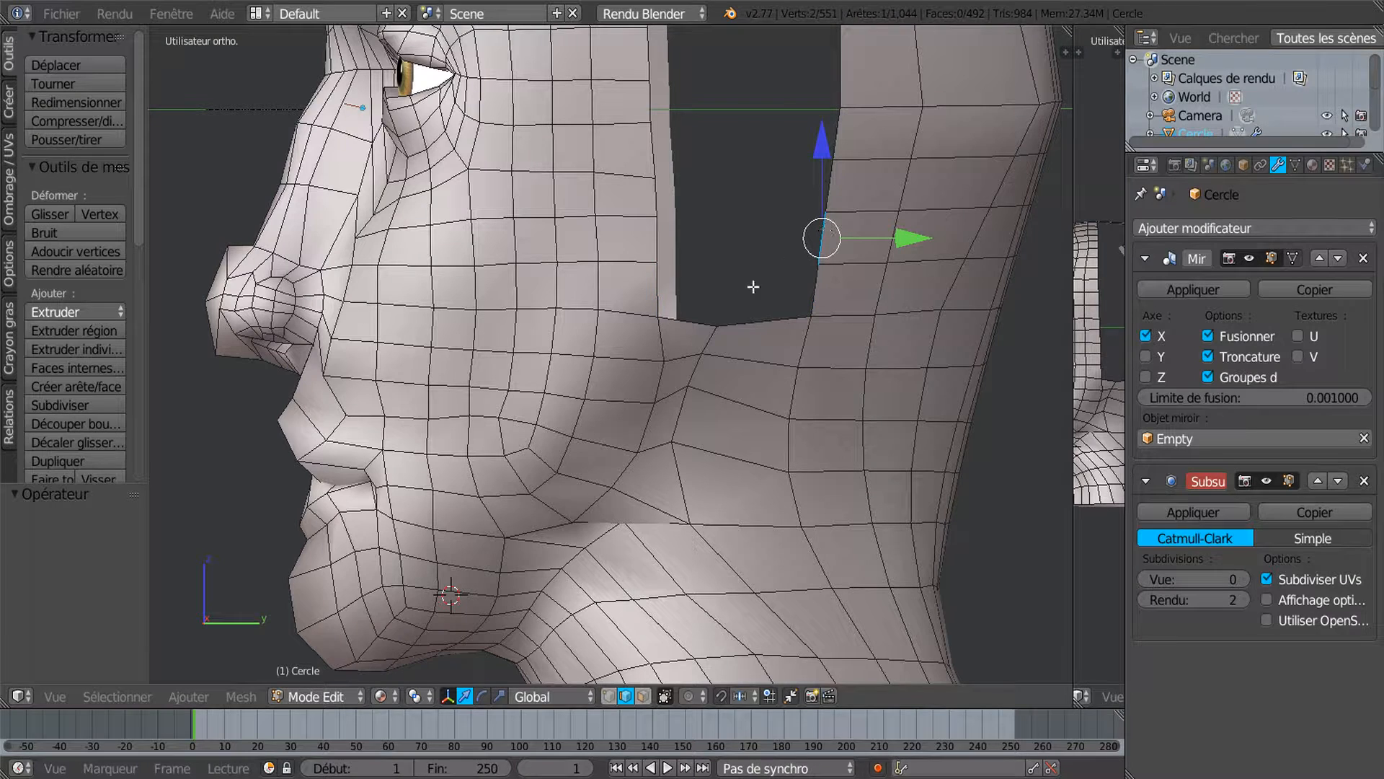
pyautogui.keyDown('shift'); pyautogui.rightClick(653, 239); pyautogui.keyUp('shift')
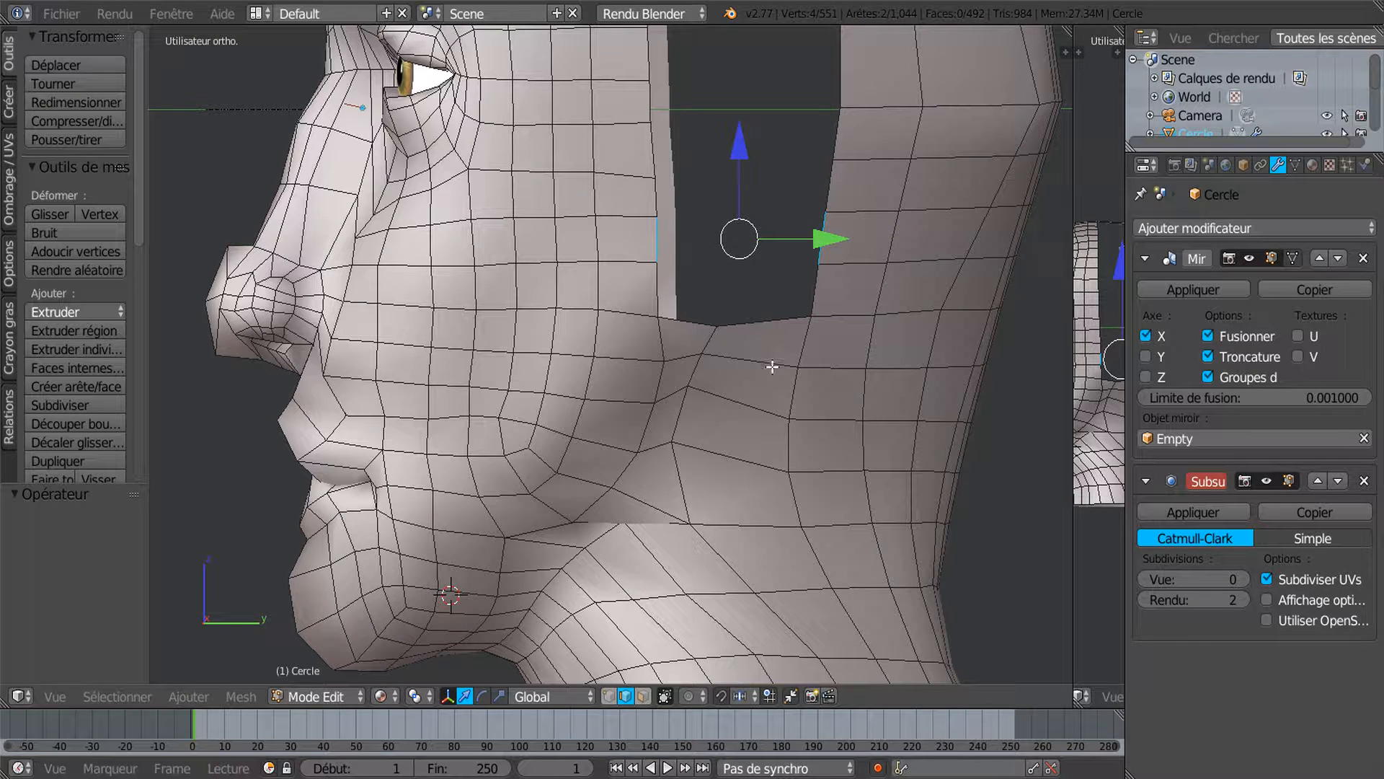
pyautogui.press('f')
pyautogui.rightClick(671, 198)
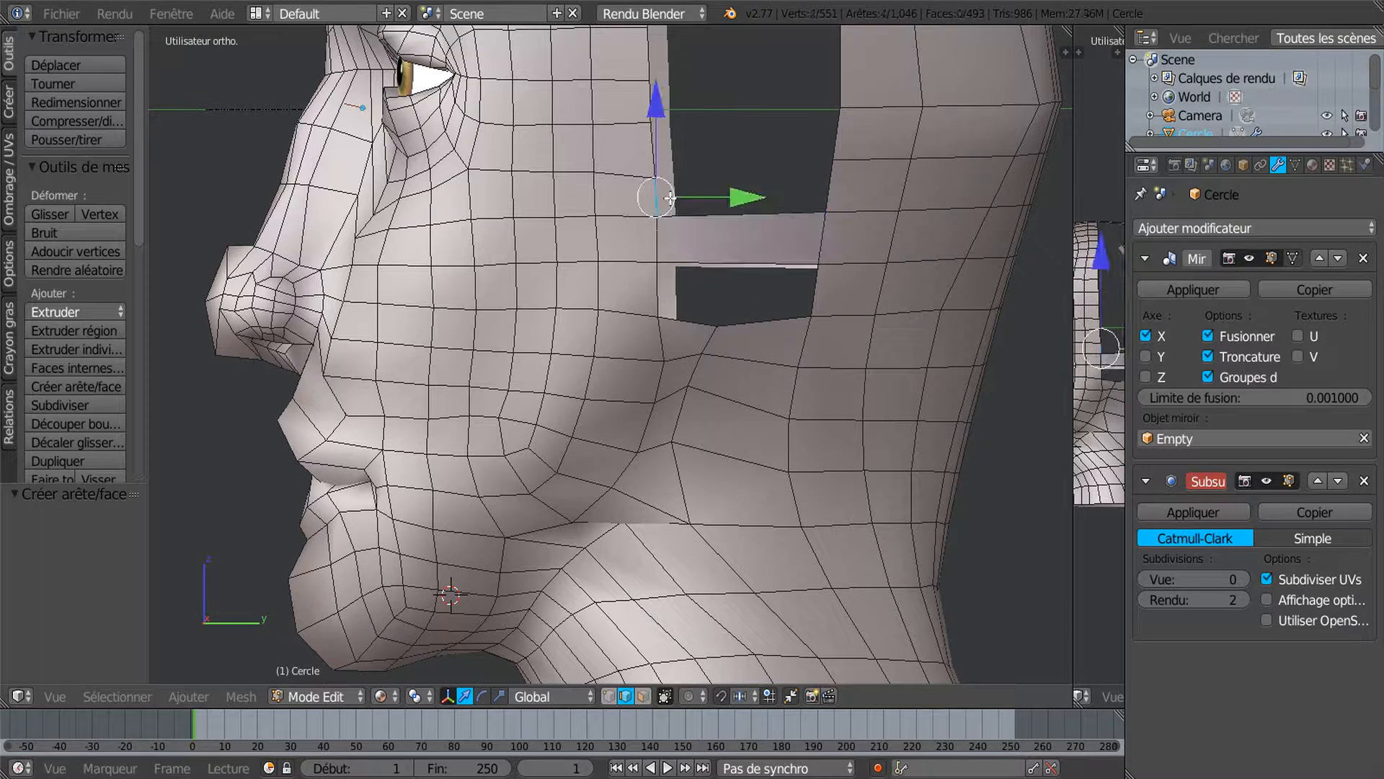
pyautogui.keyDown('shift'); pyautogui.rightClick(836, 191); pyautogui.keyUp('shift')
pyautogui.press('f')
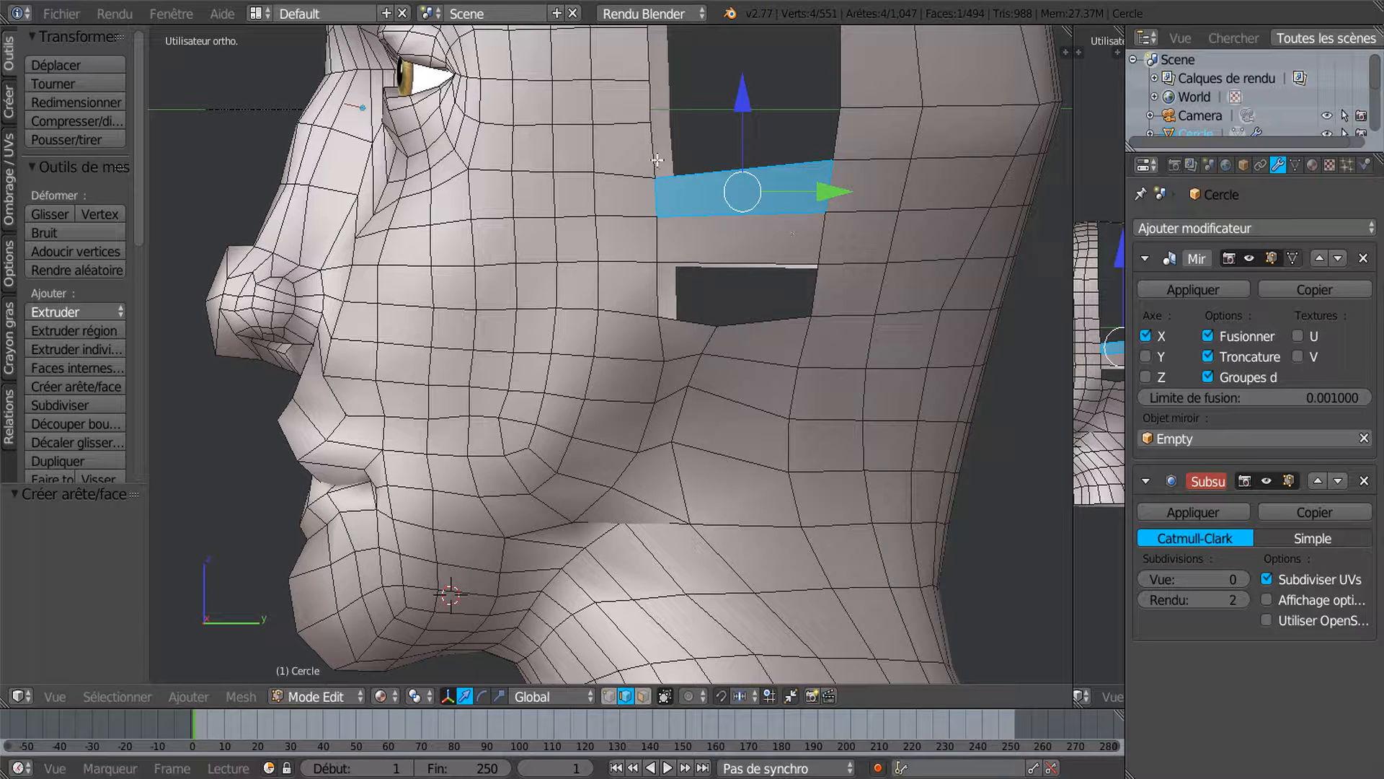
pyautogui.rightClick(653, 154)
pyautogui.keyDown('shift'); pyautogui.rightClick(833, 148); pyautogui.keyUp('shift')
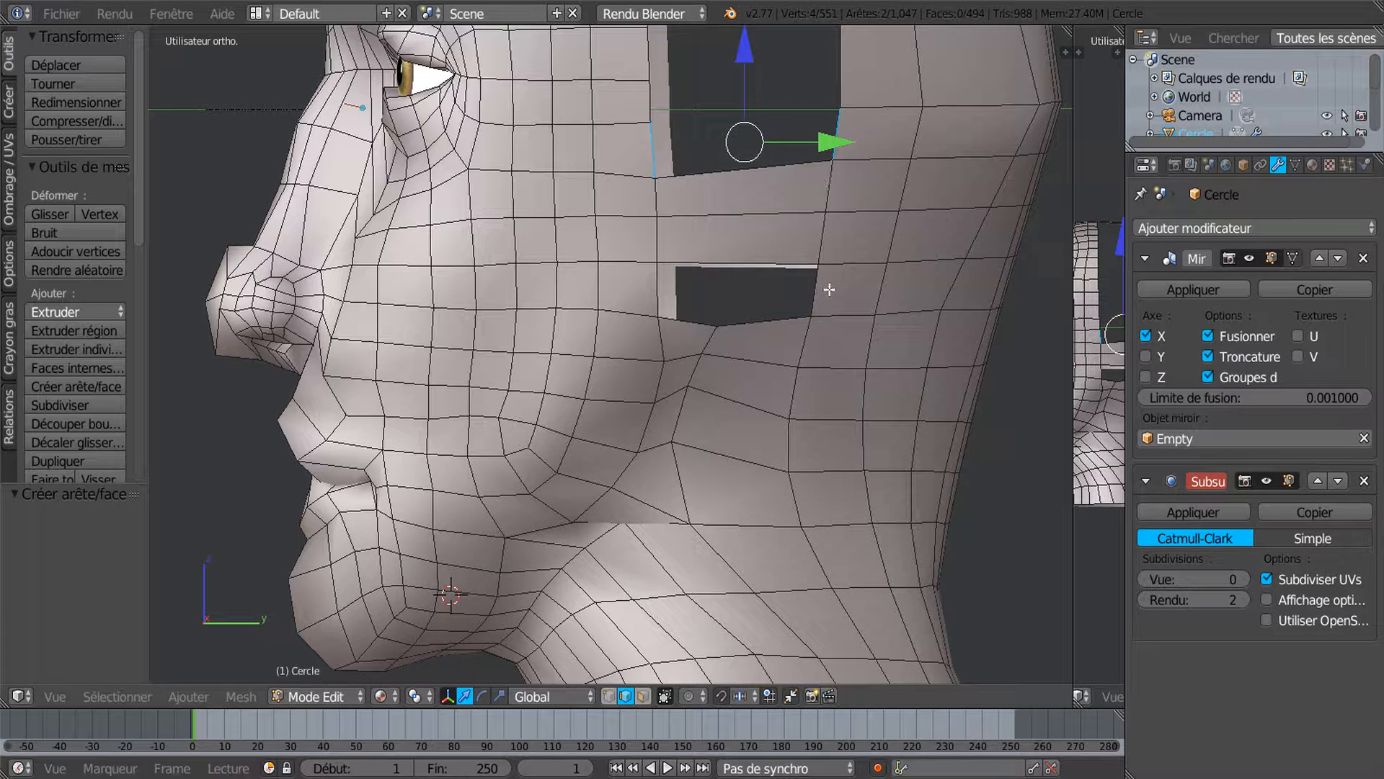
pyautogui.press('f')
# Add three evenly spaced loop cuts across the rear skull band's section directly above eye level.
pyautogui.press('KP_4')
pyautogui.keyDown('shift'); pyautogui.moveTo(829, 342); pyautogui.dragTo(830, 433, button='middle'); pyautogui.keyUp('shift')
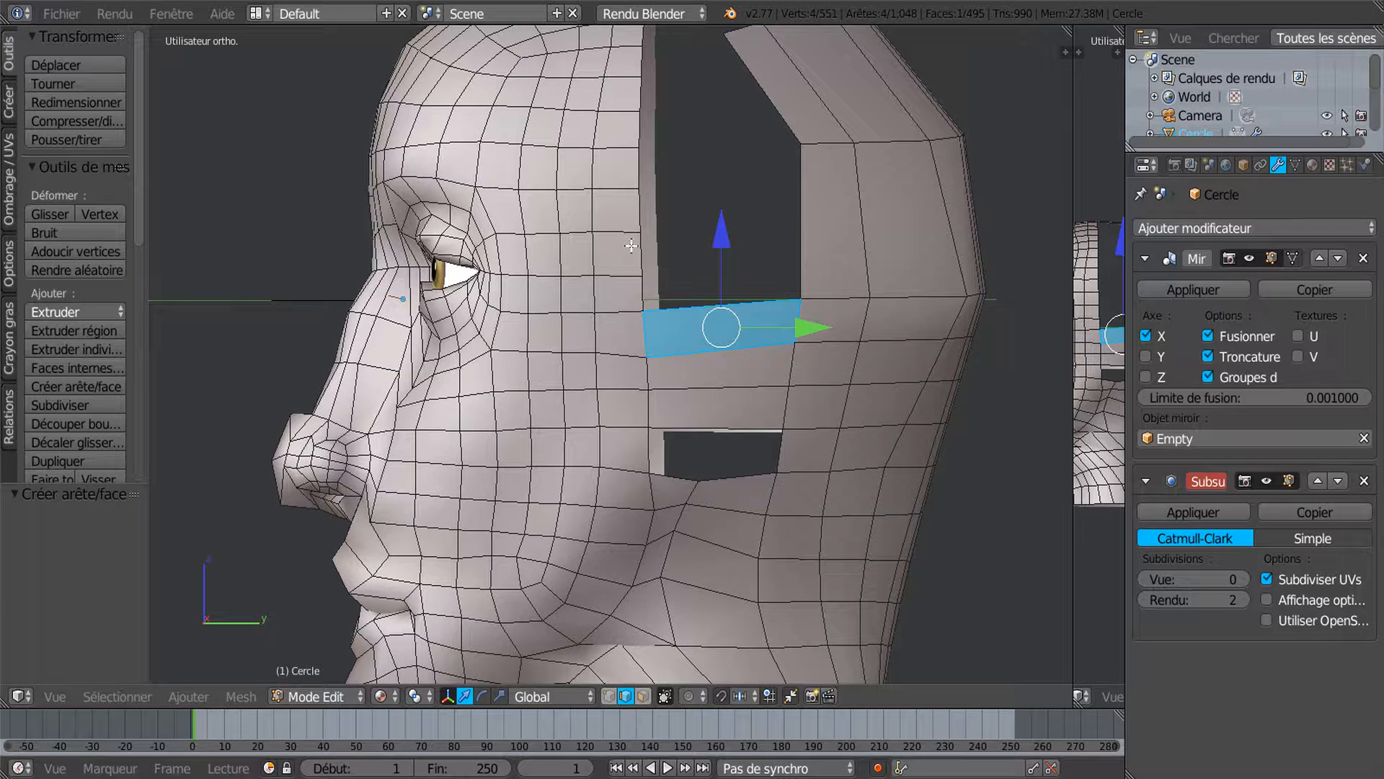
pyautogui.hotkey('ctrl', 'r')
pyautogui.scroll(2, 860, 219)
pyautogui.click(860, 218)
pyautogui.rightClick(860, 218)
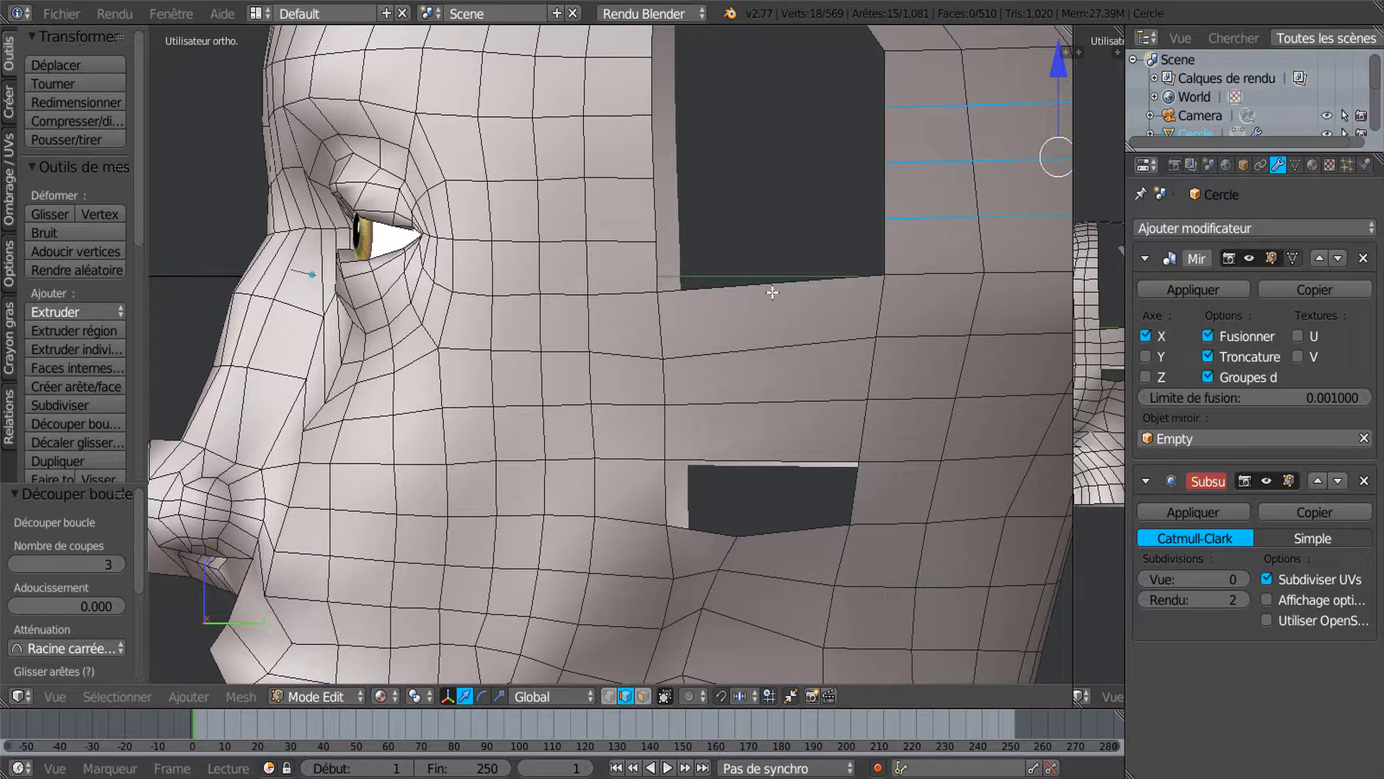
# Fill the first two faces above eye level between the face mesh's border and the rear band.
pyautogui.rightClick(638, 290)
pyautogui.keyDown('shift'); pyautogui.rightClick(808, 287); pyautogui.keyUp('shift')
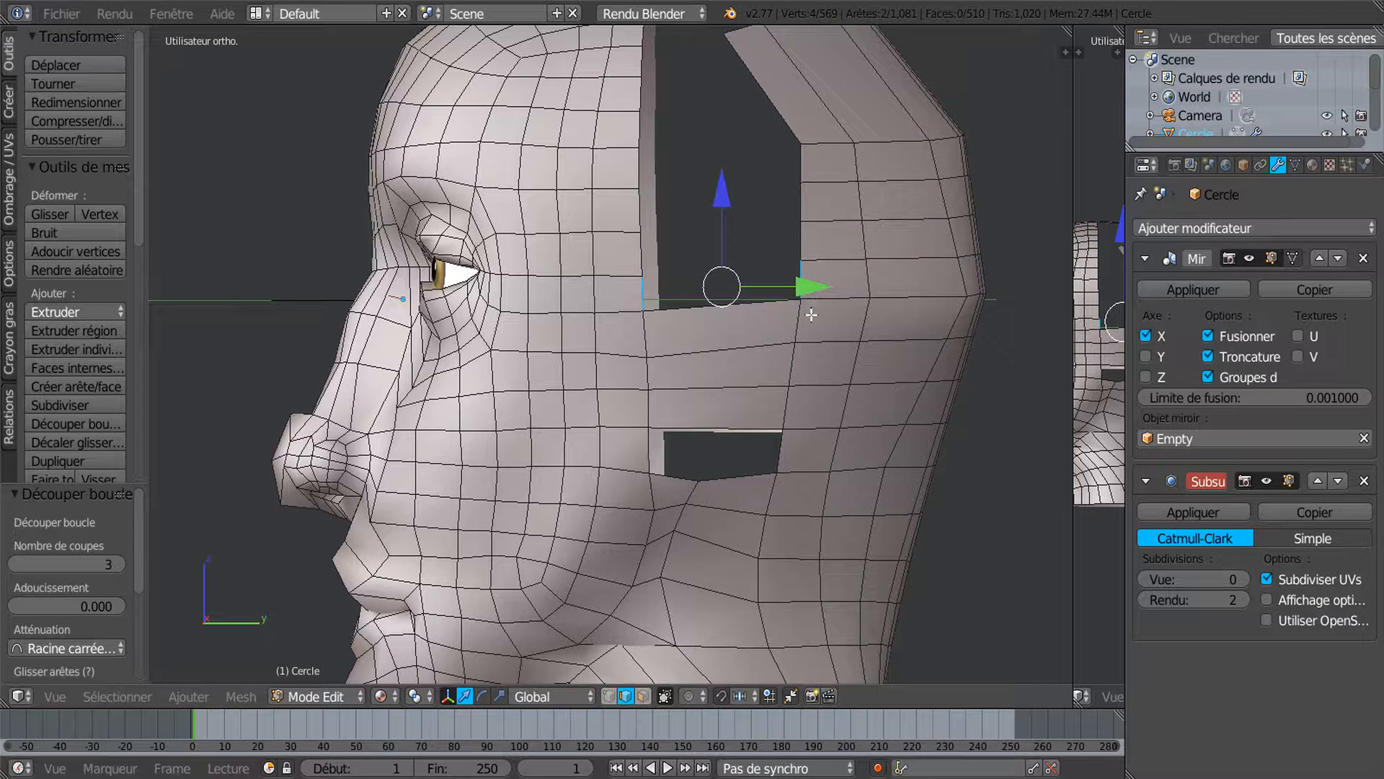
pyautogui.press('f')
pyautogui.rightClick(622, 233)
pyautogui.rightClick(651, 253)
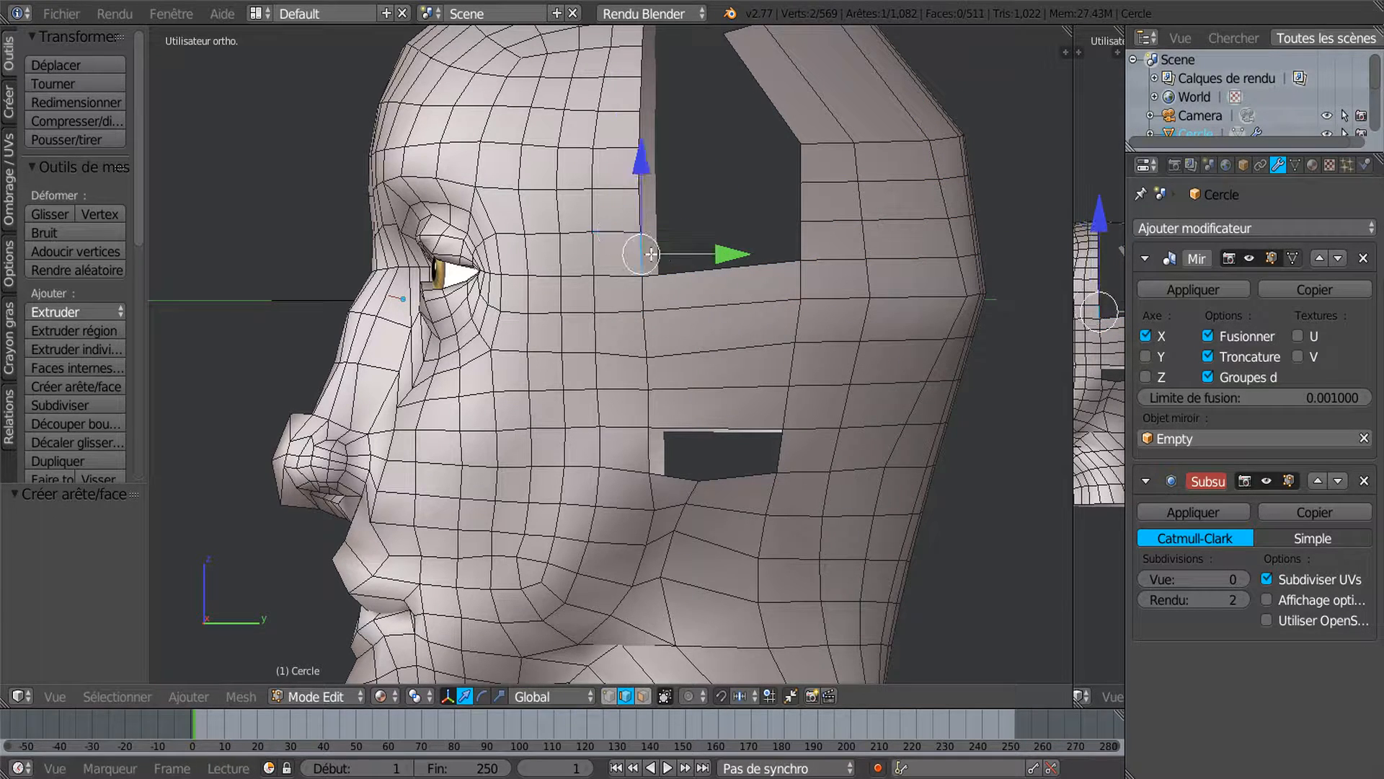
pyautogui.keyDown('shift'); pyautogui.rightClick(799, 241); pyautogui.keyUp('shift')
pyautogui.press('f')
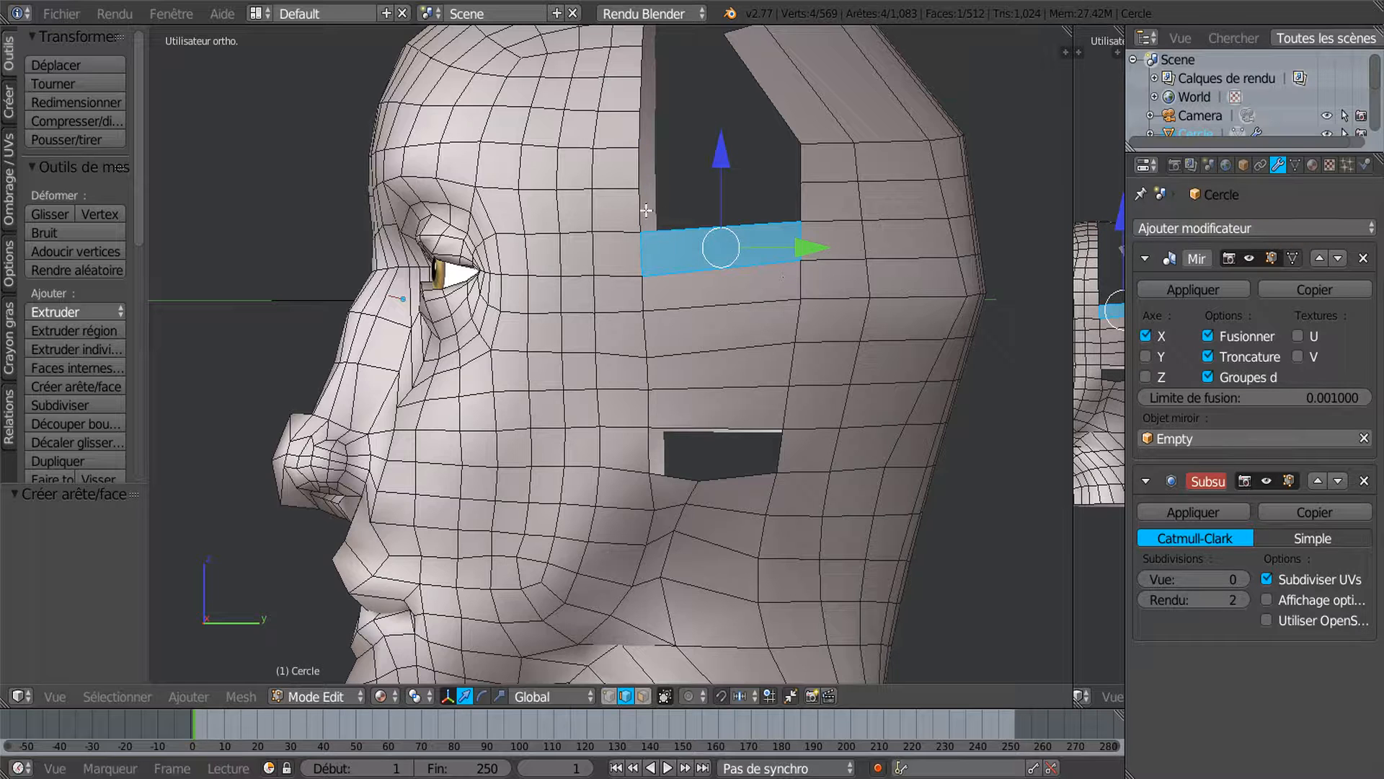
# Try to fill a face between the next front border edge and a horizontal edge of the rear band.
pyautogui.rightClick(646, 210)
pyautogui.keyDown('shift'); pyautogui.rightClick(818, 199); pyautogui.keyUp('shift')
pyautogui.press('f')
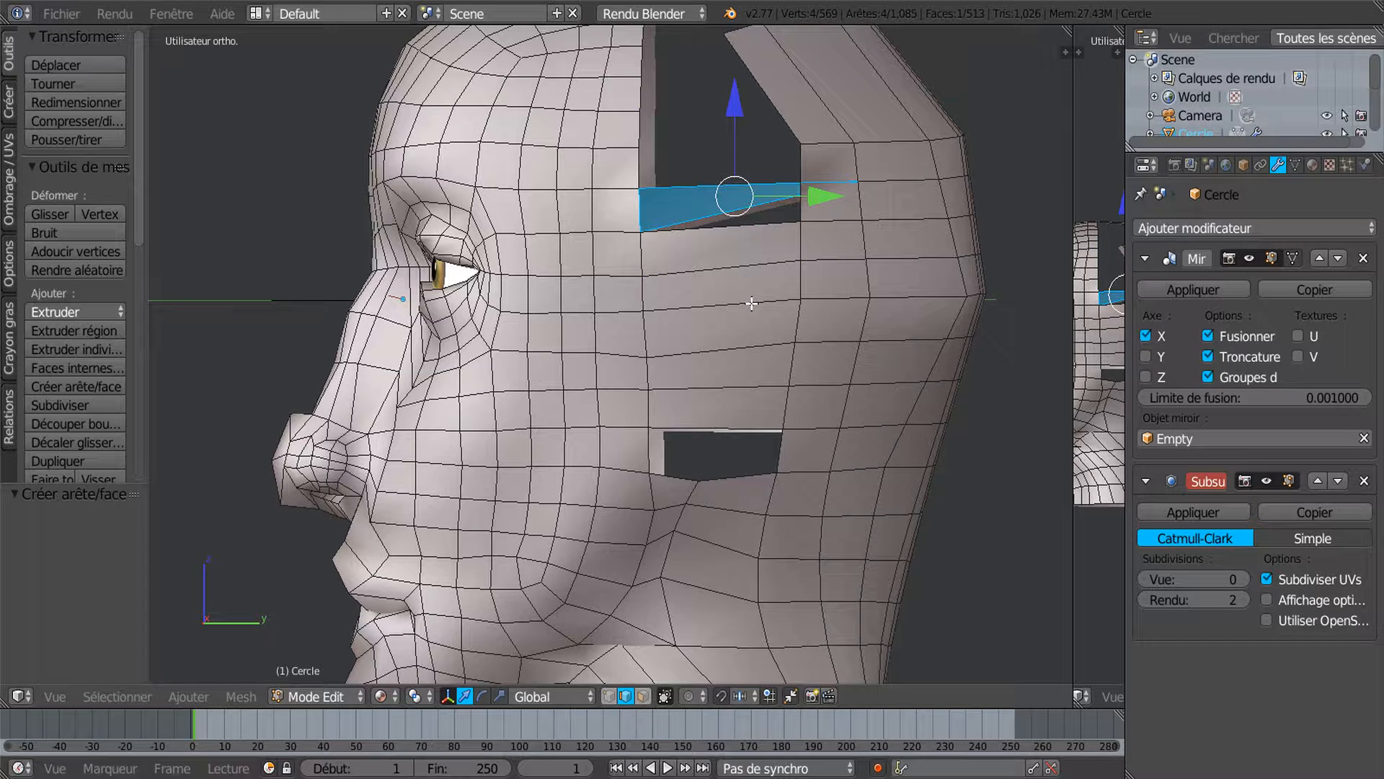
pyautogui.hotkey('ctrl', 'z')
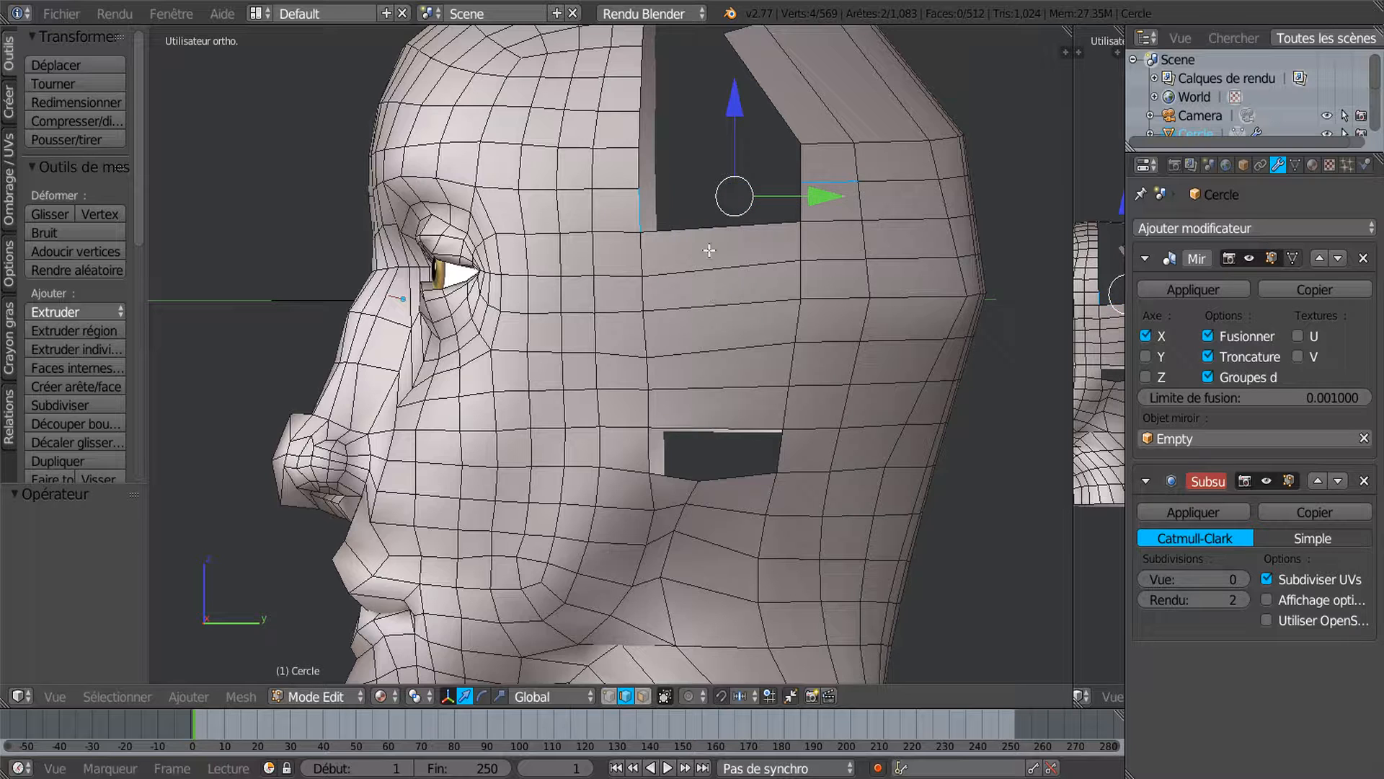
# Fill two more faces across the side opening using the facing vertical edges, up to the rear band's bend.
pyautogui.rightClick(638, 210)
pyautogui.keyDown('shift'); pyautogui.rightClick(809, 214); pyautogui.keyUp('shift')
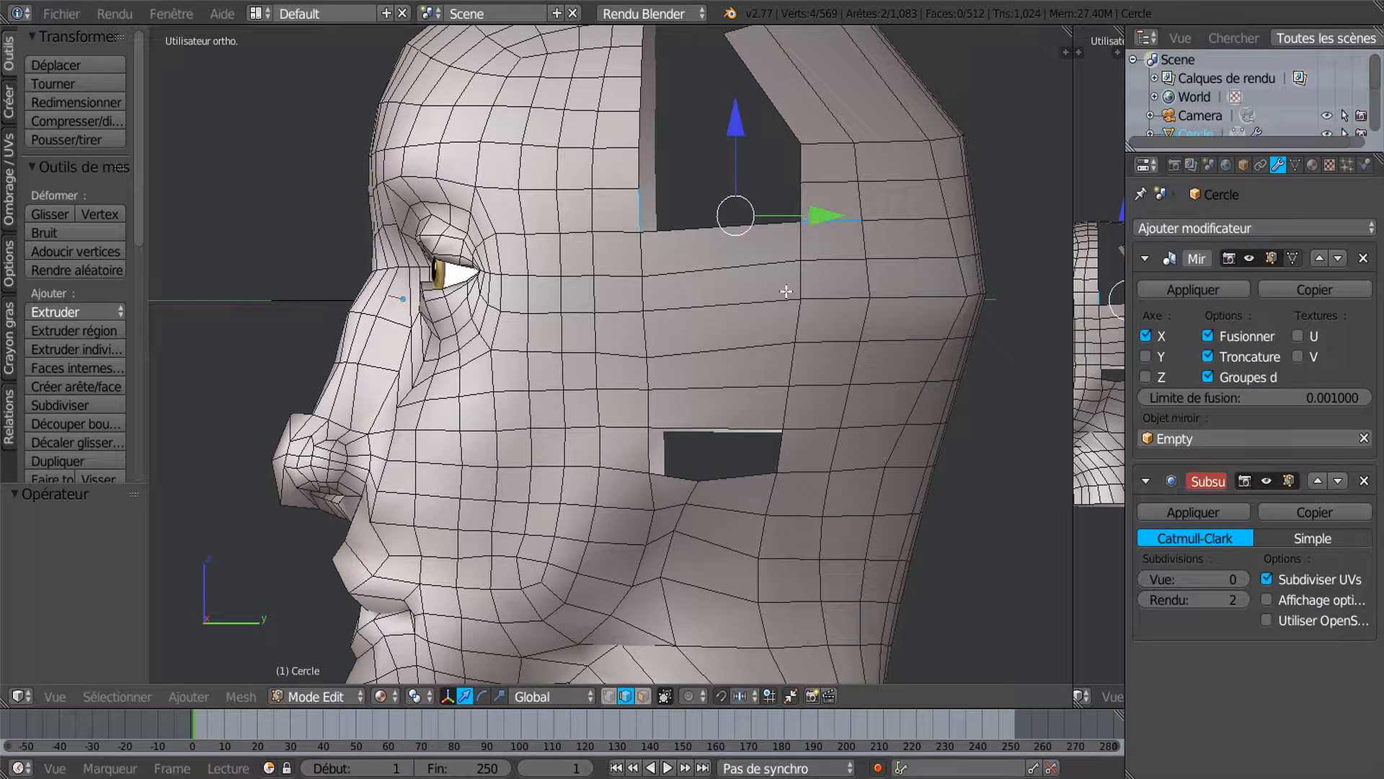
pyautogui.keyDown('shift'); pyautogui.rightClick(813, 226); pyautogui.keyUp('shift')
pyautogui.keyDown('shift'); pyautogui.rightClick(809, 204); pyautogui.keyUp('shift')
pyautogui.press('f')
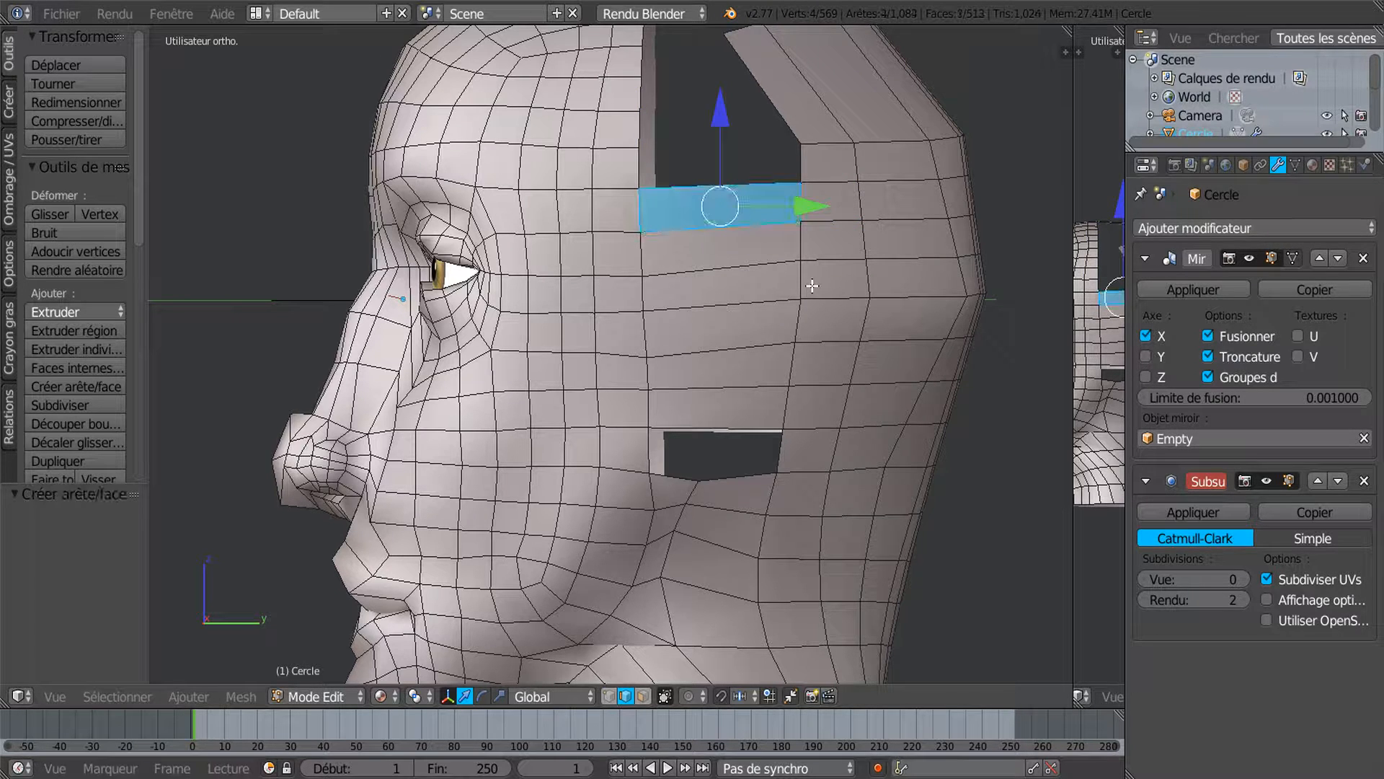
pyautogui.keyDown('shift'); pyautogui.scroll(5, 812, 316); pyautogui.keyUp('shift')
pyautogui.rightClick(644, 274)
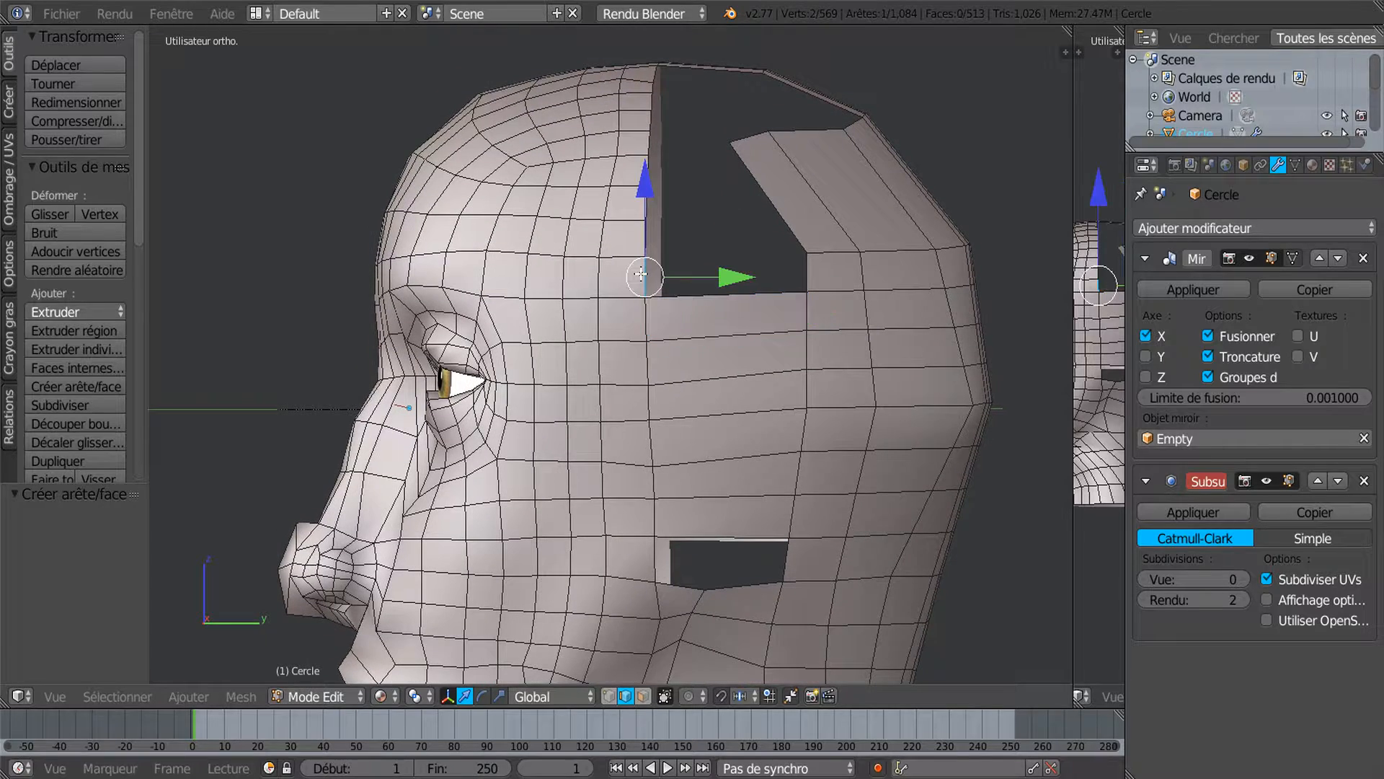
pyautogui.keyDown('shift'); pyautogui.rightClick(817, 275); pyautogui.keyUp('shift')
pyautogui.press('f')
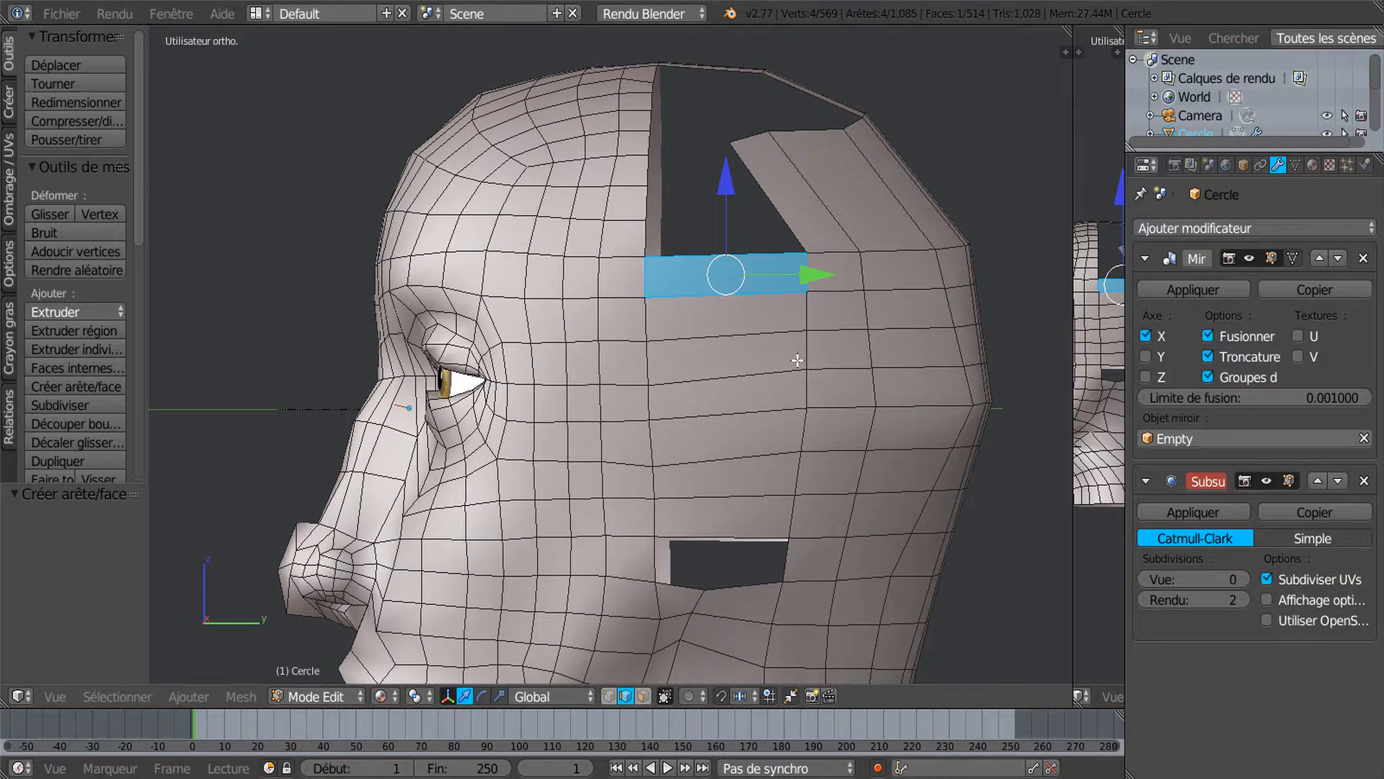
# Add two evenly spaced loop cuts across the slanted section of the rear band above the bend.
pyautogui.scroll(2, 800, 359)
pyautogui.keyDown('shift'); pyautogui.scroll(-8, 795, 387); pyautogui.keyUp('shift')
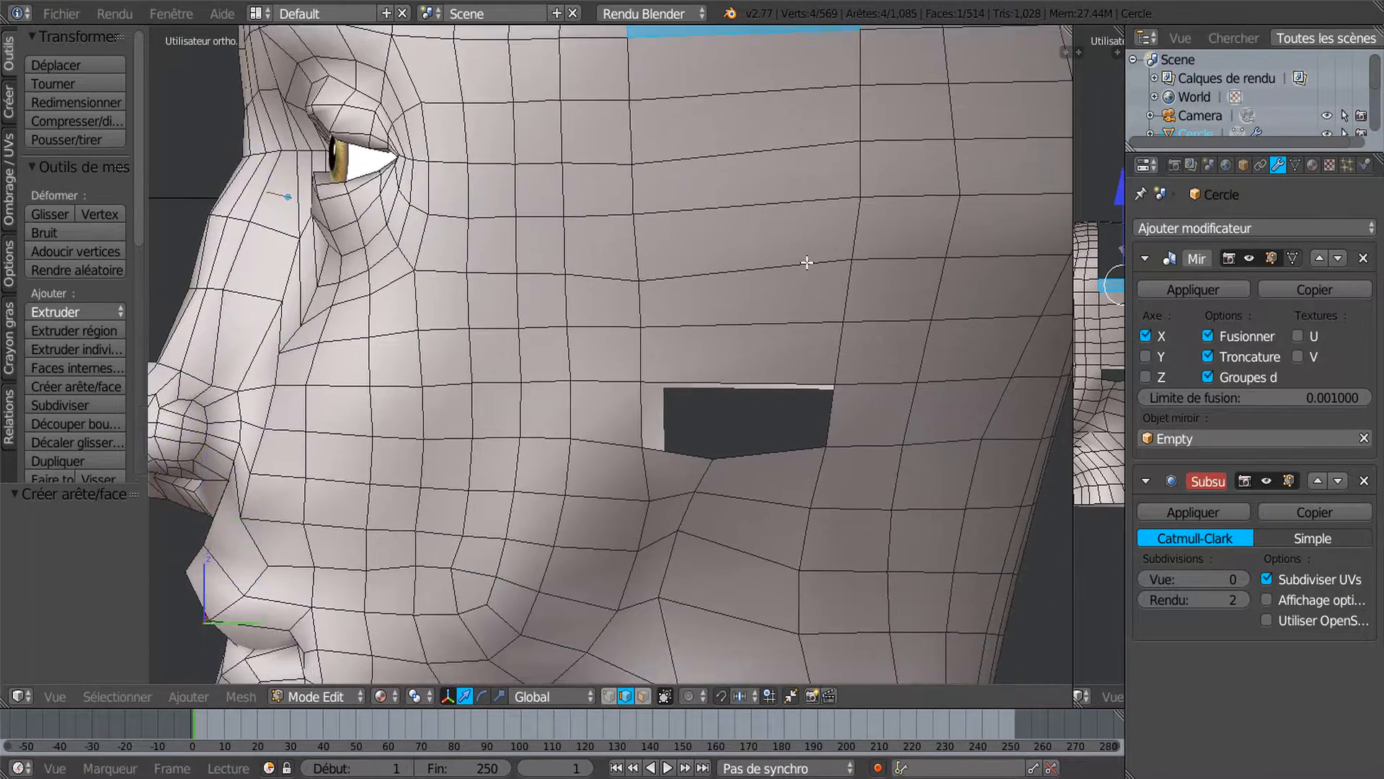
pyautogui.keyDown('shift'); pyautogui.scroll(3, 803, 305); pyautogui.keyUp('shift')
pyautogui.scroll(-3, 796, 269)
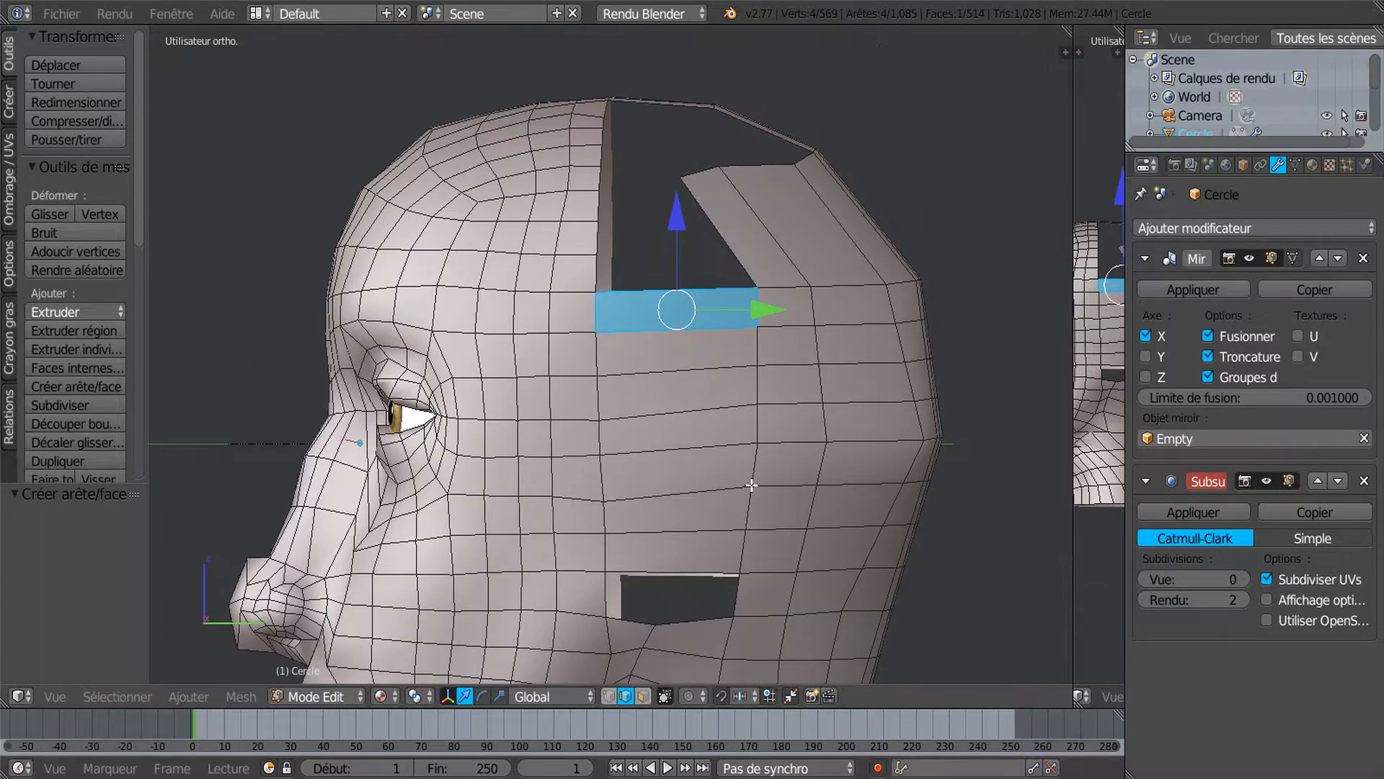
pyautogui.moveTo(666, 569); pyautogui.dragTo(697, 593, button='middle')
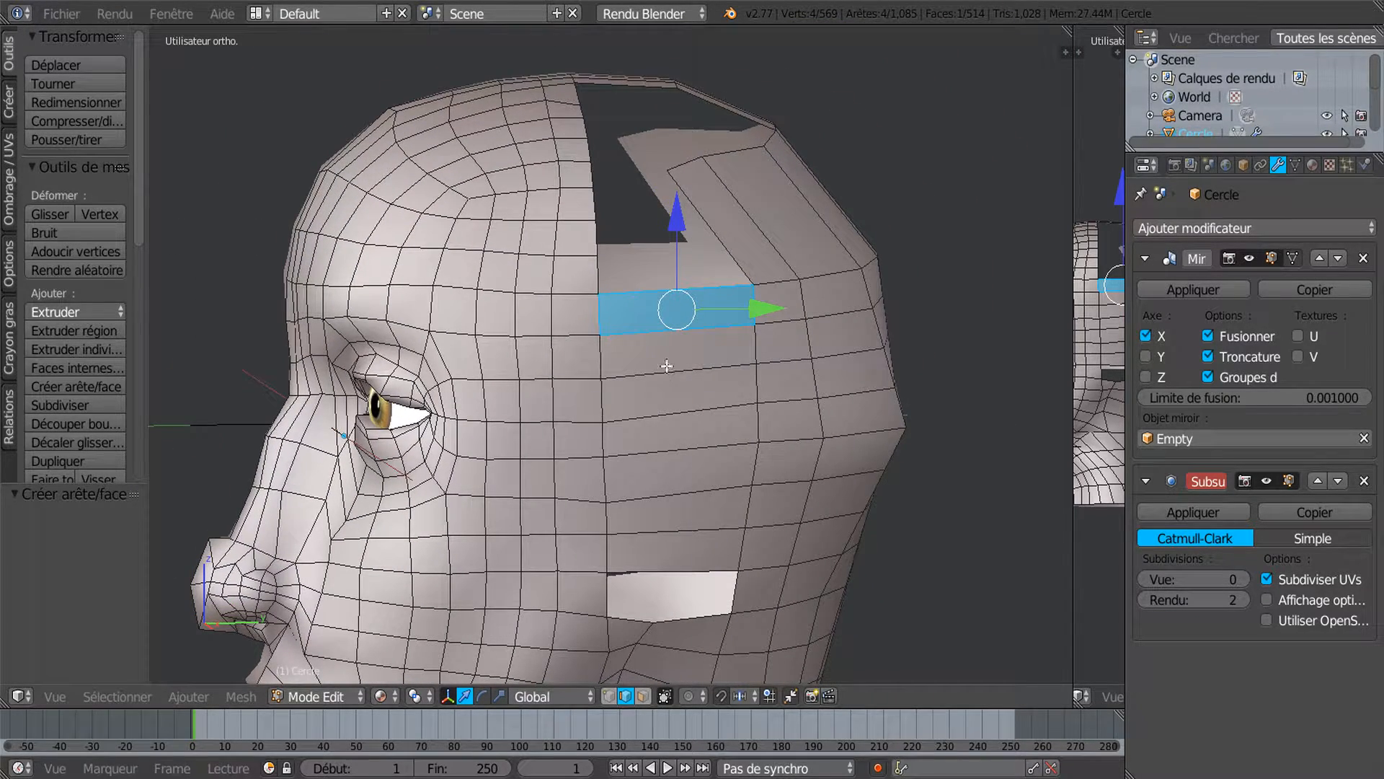
pyautogui.scroll(3, 746, 400)
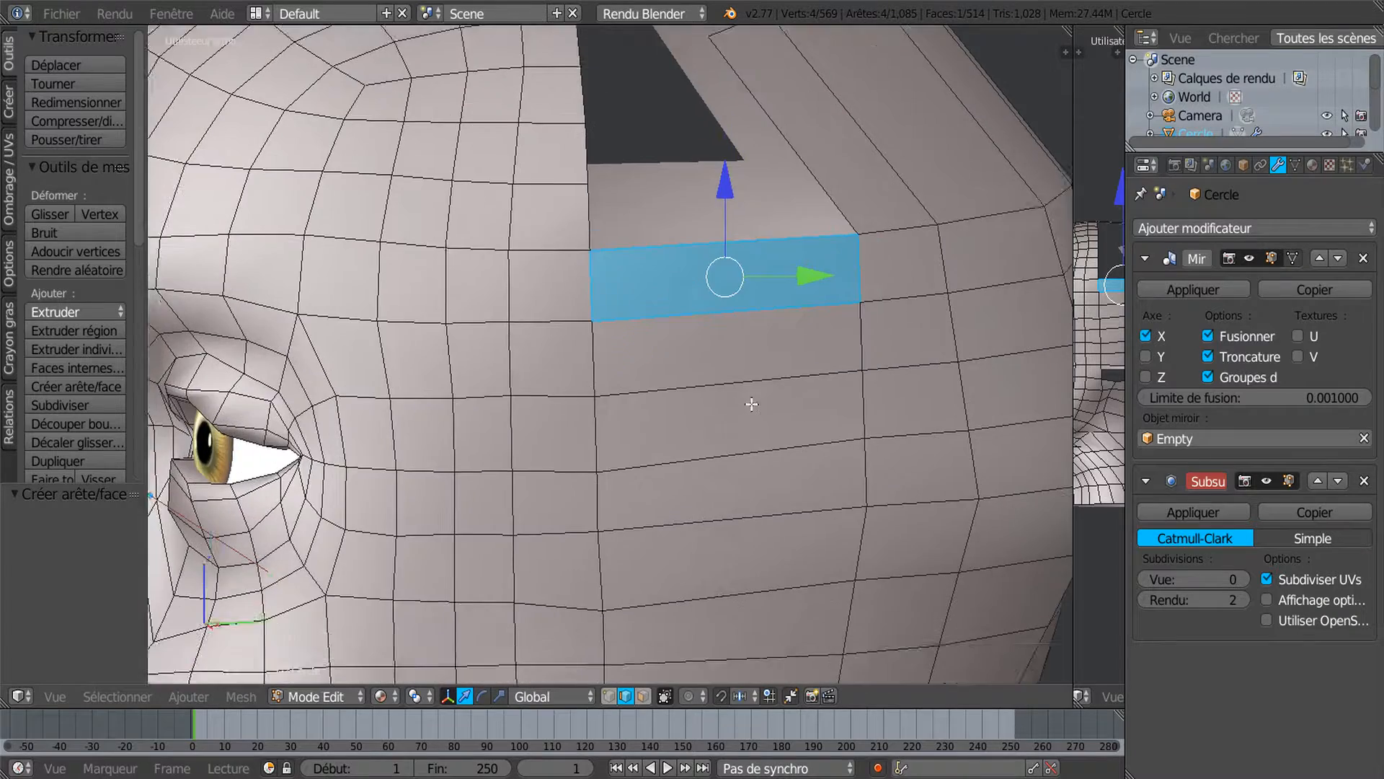
pyautogui.moveTo(687, 516); pyautogui.dragTo(633, 477, button='middle')
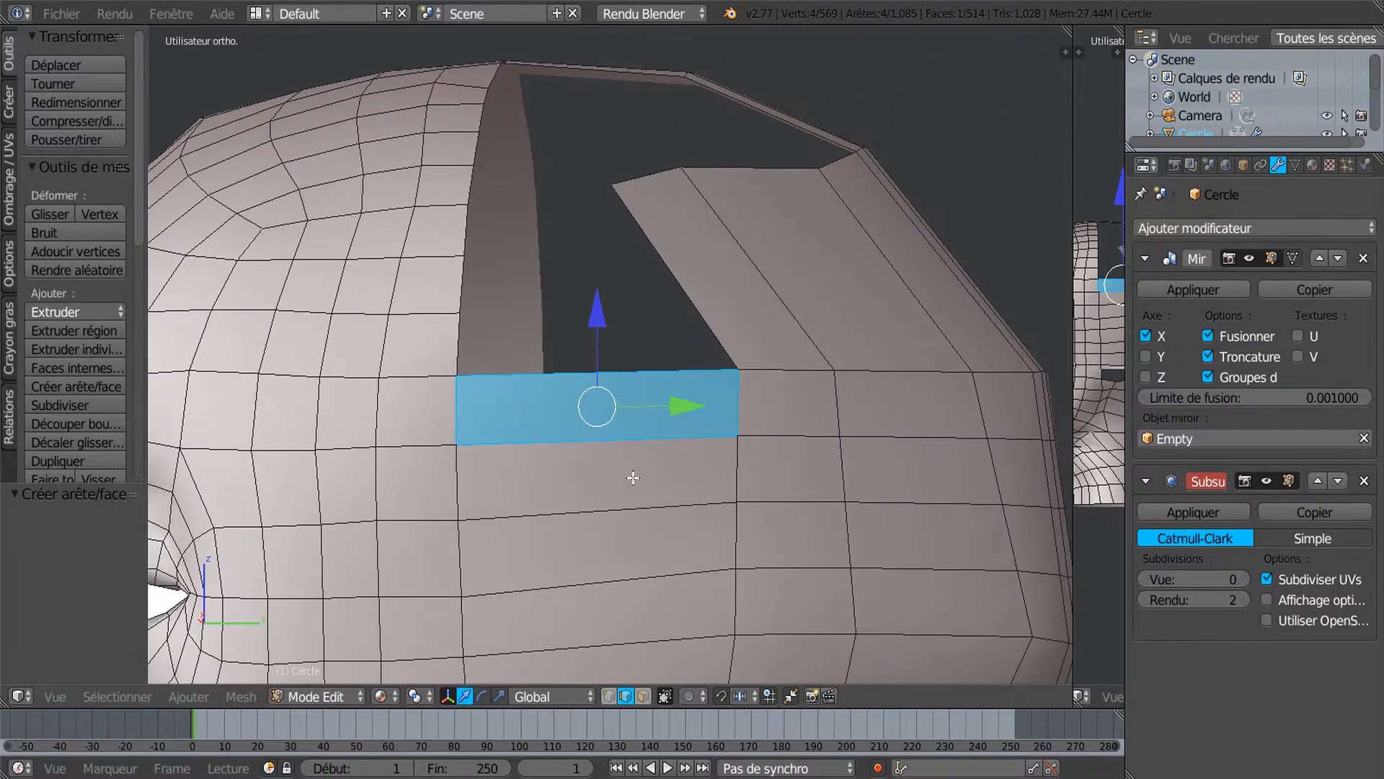
pyautogui.hotkey('ctrl', 'r')
pyautogui.scroll(1, 690, 286)
pyautogui.click(690, 286)
pyautogui.rightClick(691, 286)
pyautogui.hotkey('ctrl', 'space')
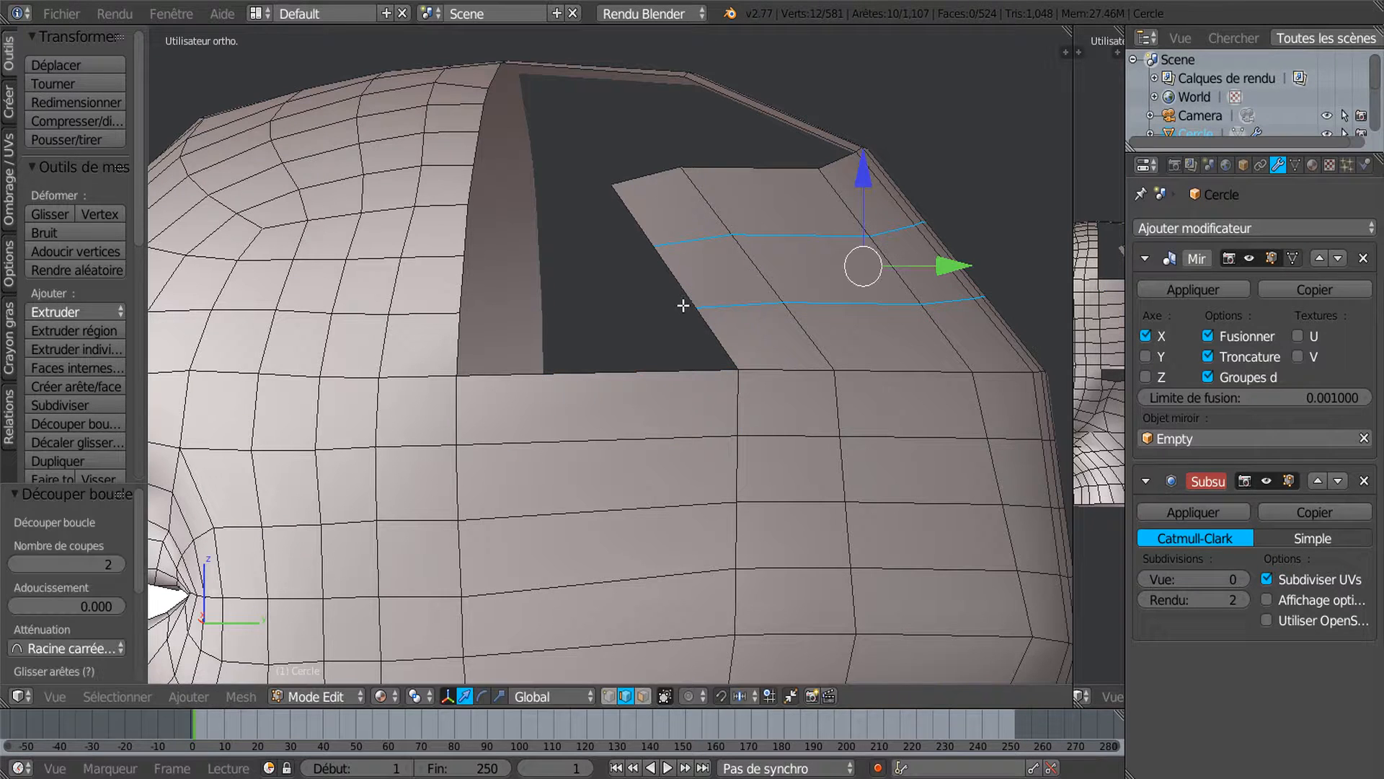
# Fill three more faces between the face mesh's border and the slanted section of the rear band, working upward.
pyautogui.rightClick(467, 347)
pyautogui.keyDown('shift'); pyautogui.rightClick(717, 335); pyautogui.keyUp('shift')
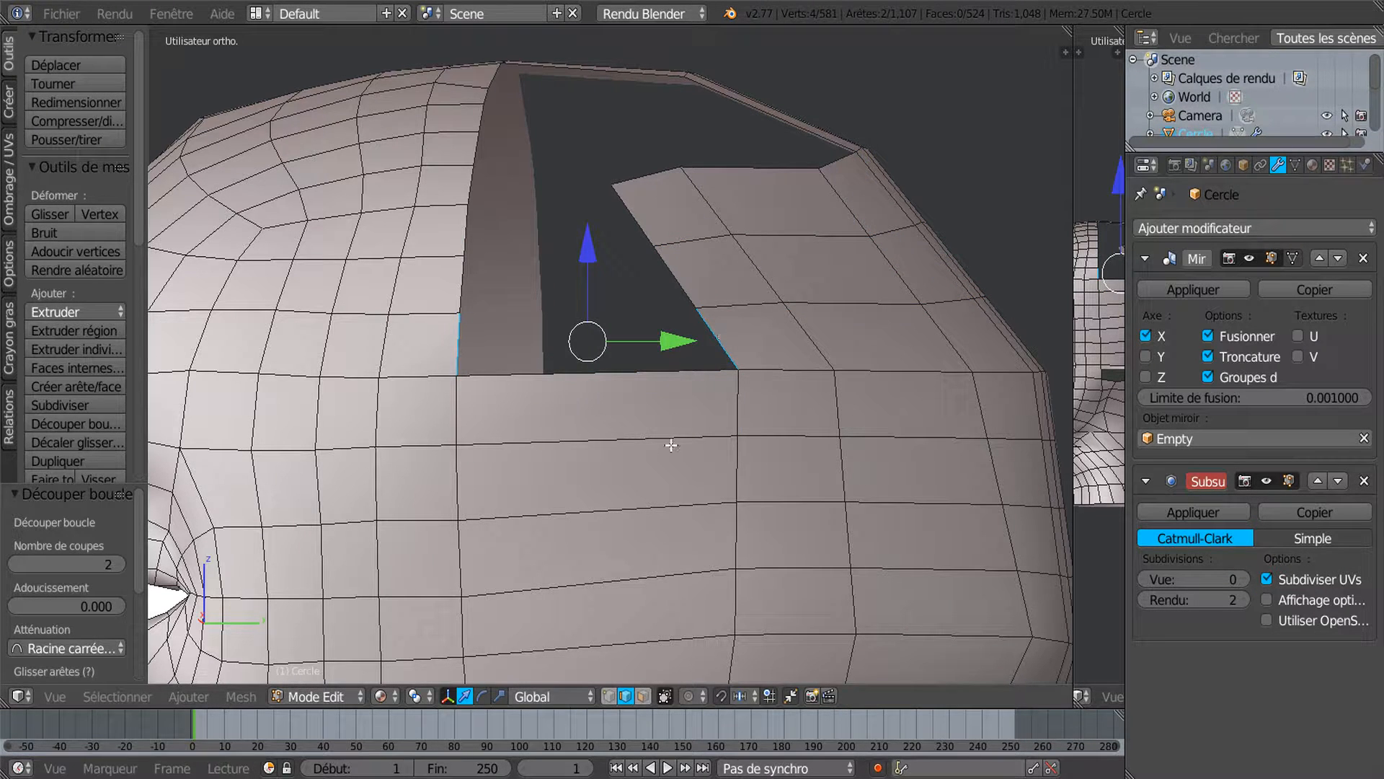
pyautogui.press('f')
pyautogui.rightClick(456, 283)
pyautogui.rightClick(457, 280)
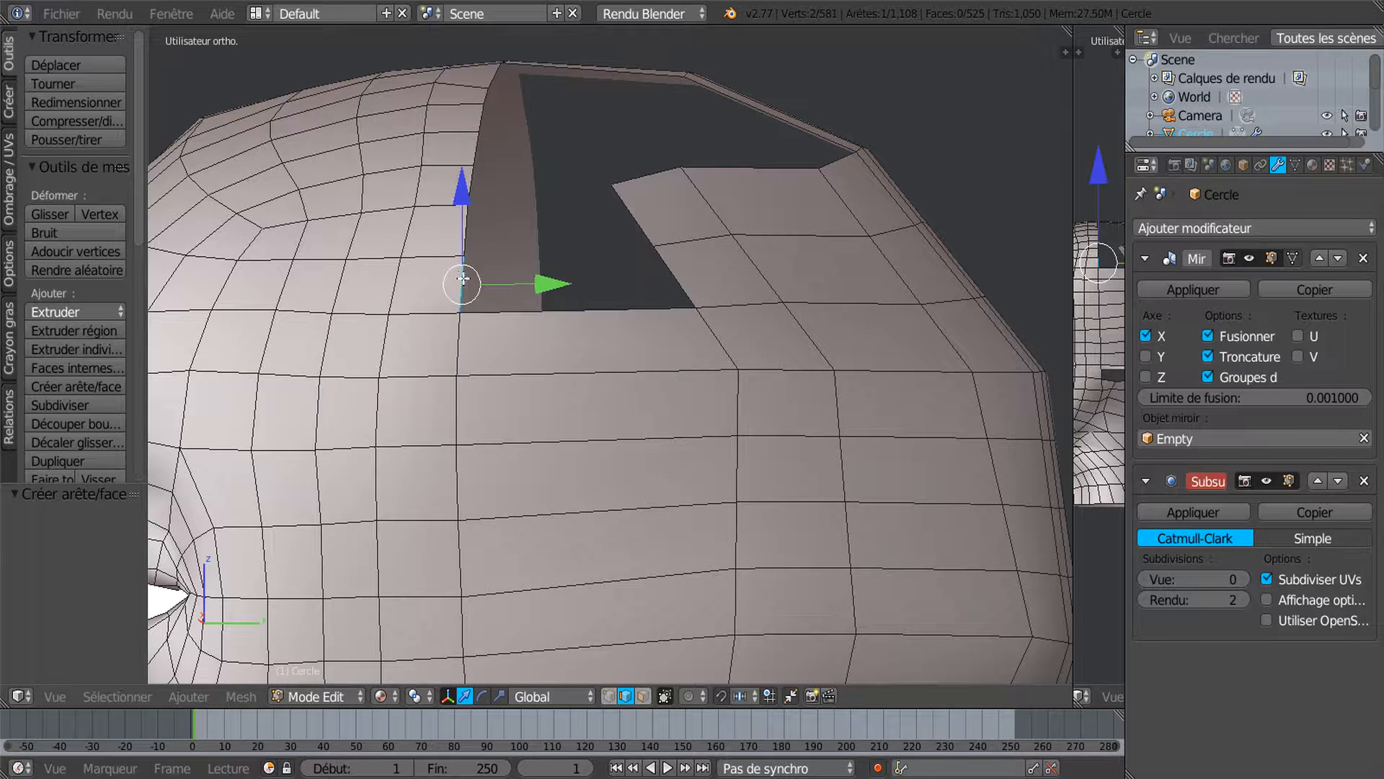
pyautogui.keyDown('shift'); pyautogui.rightClick(675, 262); pyautogui.keyUp('shift')
pyautogui.press('f')
pyautogui.rightClick(471, 226)
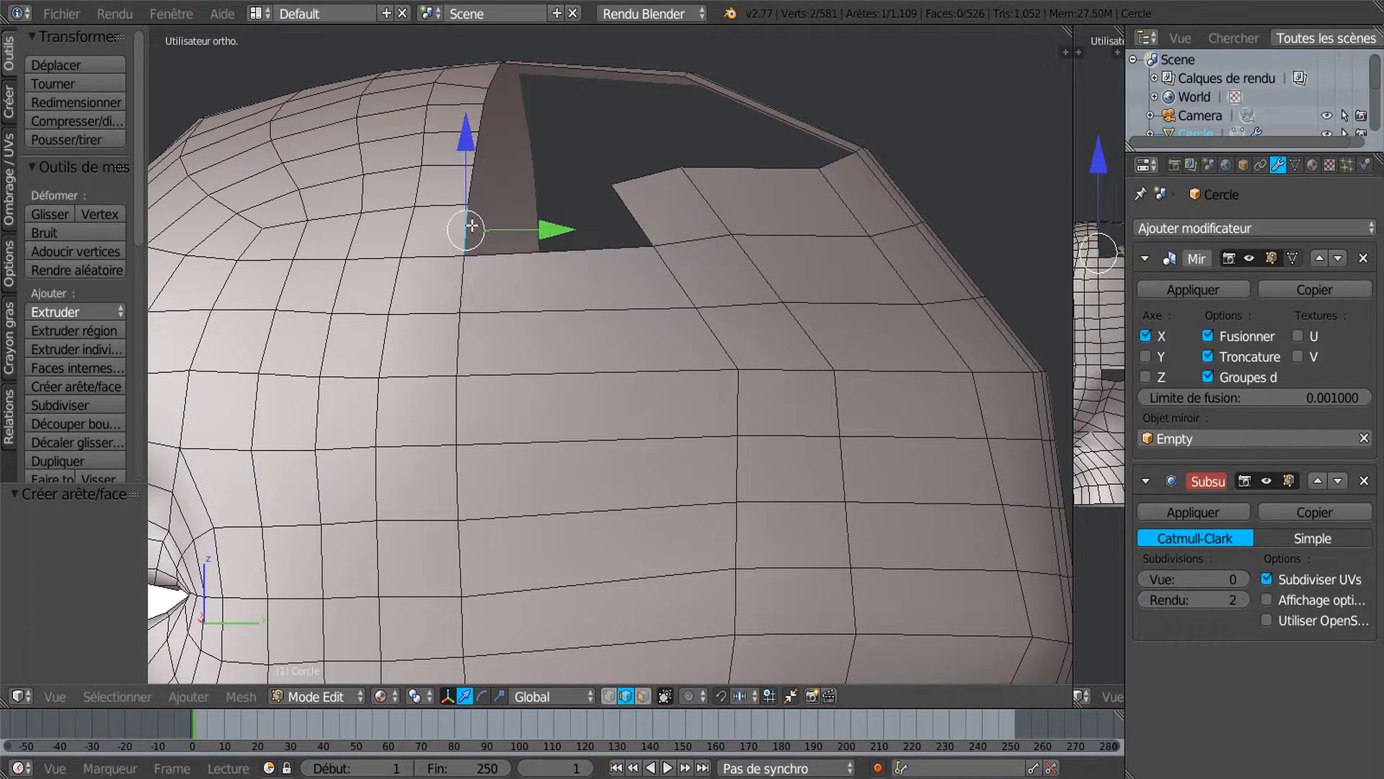
pyautogui.keyDown('shift'); pyautogui.rightClick(654, 216); pyautogui.keyUp('shift')
pyautogui.press('f')
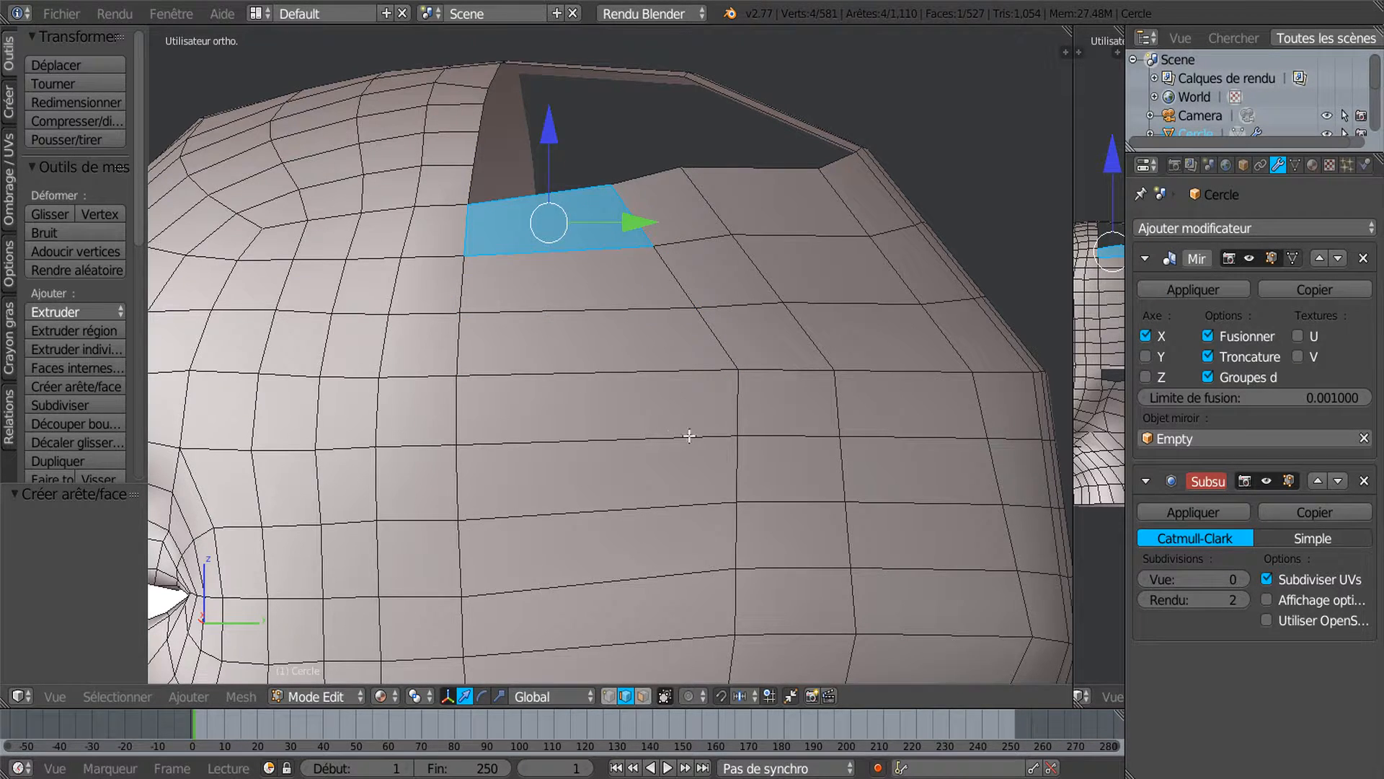
# Add a single vertical loop cut through the middle of the bridged strip of faces on the side of the head.
pyautogui.scroll(-3, 689, 436)
pyautogui.moveTo(727, 347); pyautogui.dragTo(747, 321, button='middle')
pyautogui.scroll(2, 609, 408)
pyautogui.scroll(-1, 624, 465)
pyautogui.moveTo(624, 469); pyautogui.dragTo(718, 414, button='middle')
pyautogui.hotkey('ctrl', 'r')
pyautogui.click(634, 340)
pyautogui.rightClick(638, 349)
# Fill the two remaining faces in the ear area between the bridged strip and the lower head mesh.
pyautogui.rightClick(719, 421)
pyautogui.keyDown('shift'); pyautogui.rightClick(709, 474); pyautogui.keyUp('shift')
pyautogui.press('f')
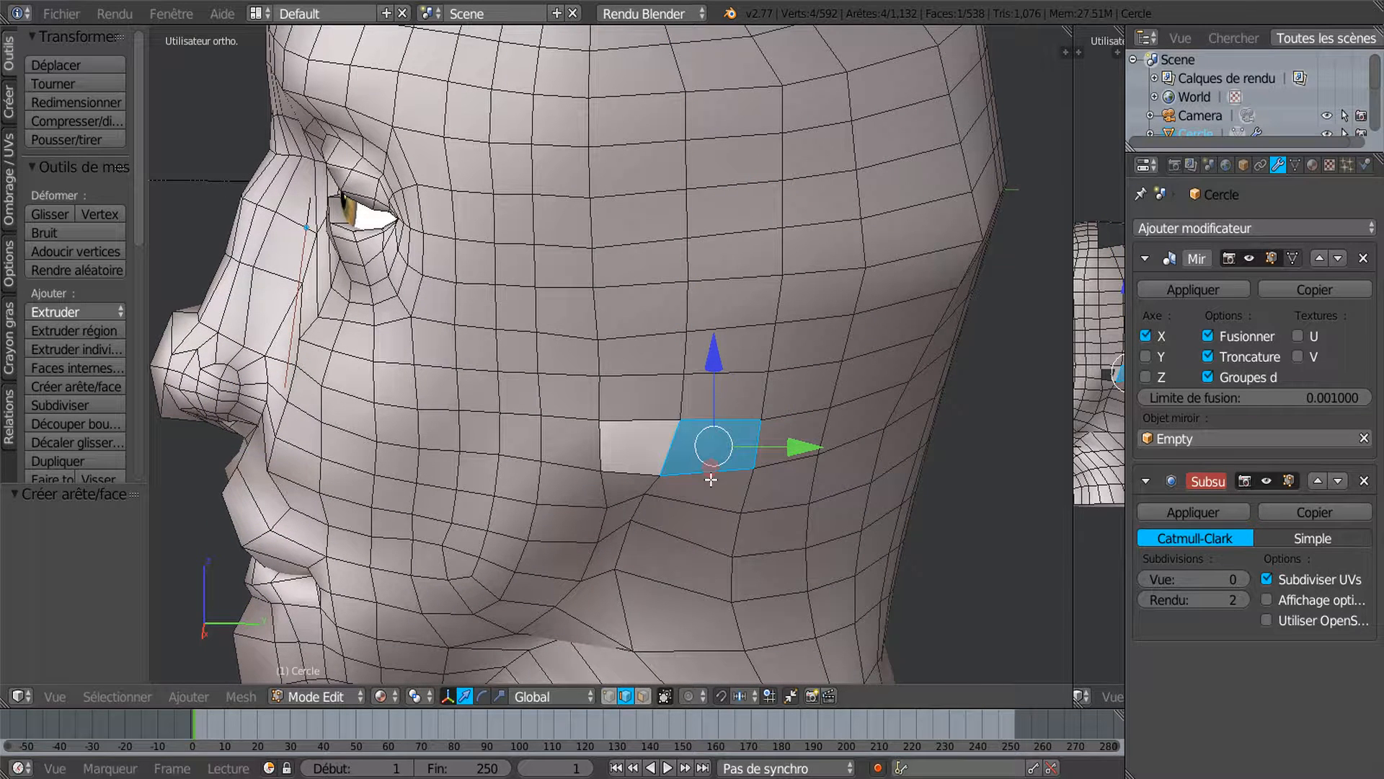
pyautogui.rightClick(626, 421)
pyautogui.keyDown('shift'); pyautogui.rightClick(630, 472); pyautogui.keyUp('shift')
pyautogui.press('f')
# Move a vertex on the rear band at the back of the head by -0.167 along the Y axis.
pyautogui.scroll(-2, 628, 476)
pyautogui.moveTo(628, 476); pyautogui.dragTo(742, 395, button='middle')
pyautogui.rightClick(816, 325)
pyautogui.moveTo(877, 411); pyautogui.dragTo(793, 613, button='middle')
pyautogui.click(610, 697)
pyautogui.rightClick(814, 311)
pyautogui.moveTo(897, 319); pyautogui.dragTo(885, 322)
# Fill a four-vertex face across the rear corner of the opening at the top of the skull.
pyautogui.moveTo(897, 310); pyautogui.dragTo(825, 389, button='middle')
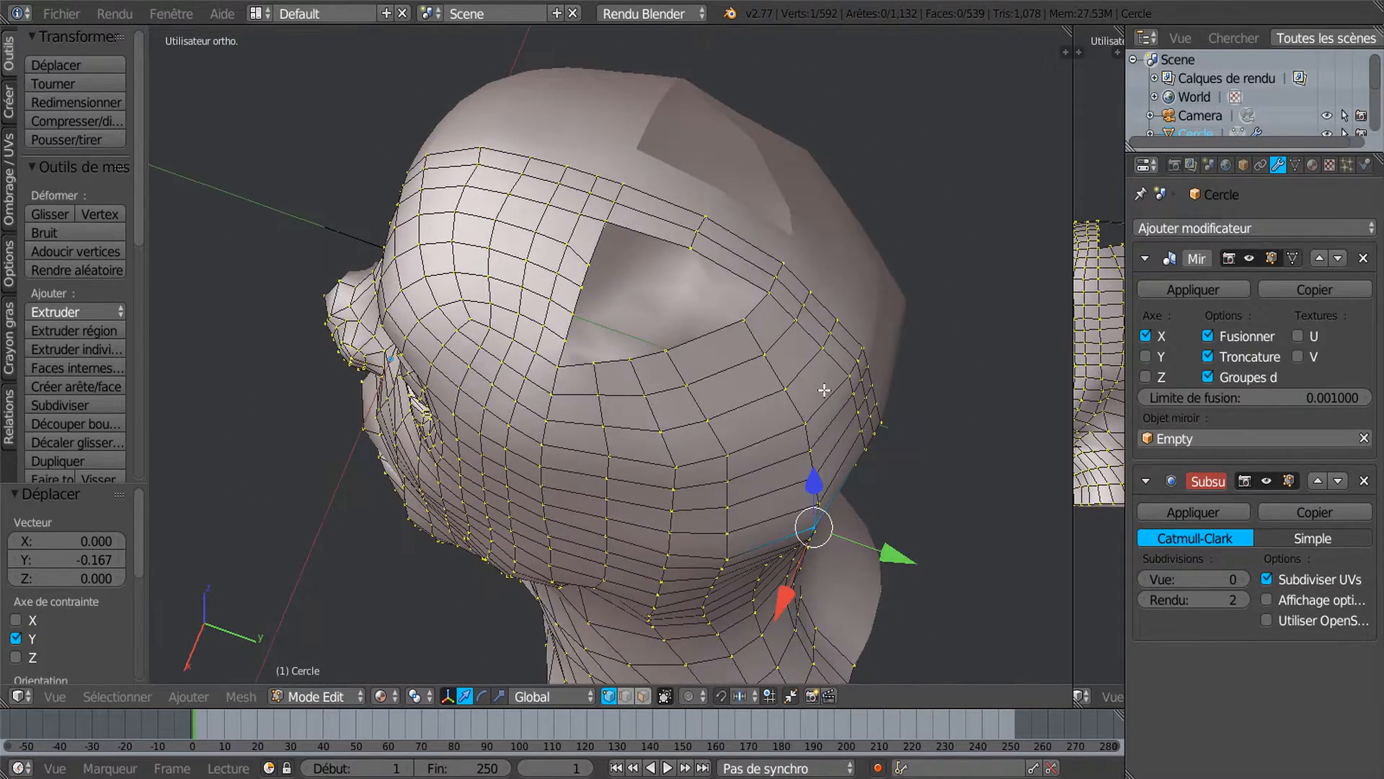
pyautogui.scroll(3, 721, 401)
pyautogui.keyDown('shift'); pyautogui.moveTo(730, 399); pyautogui.dragTo(727, 398, button='middle'); pyautogui.keyUp('shift')
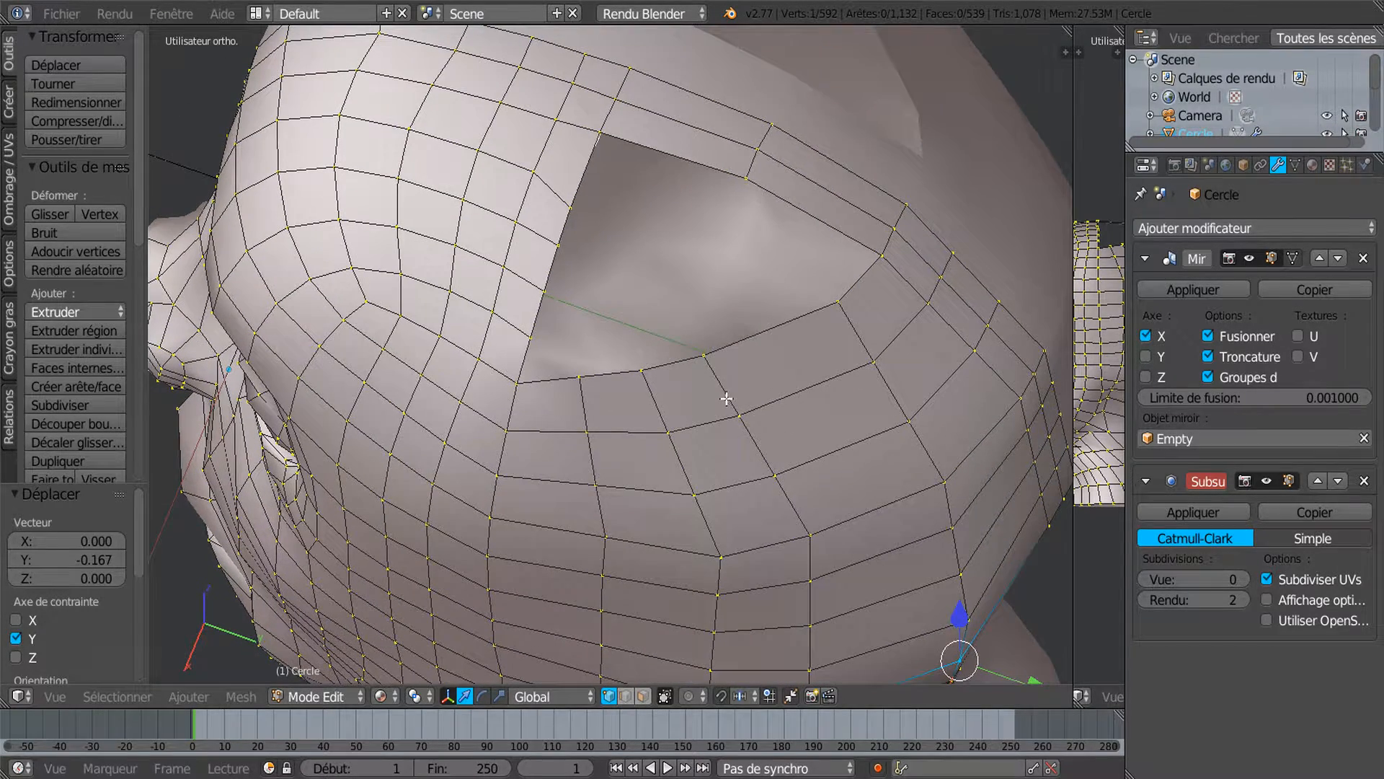
pyautogui.rightClick(699, 356)
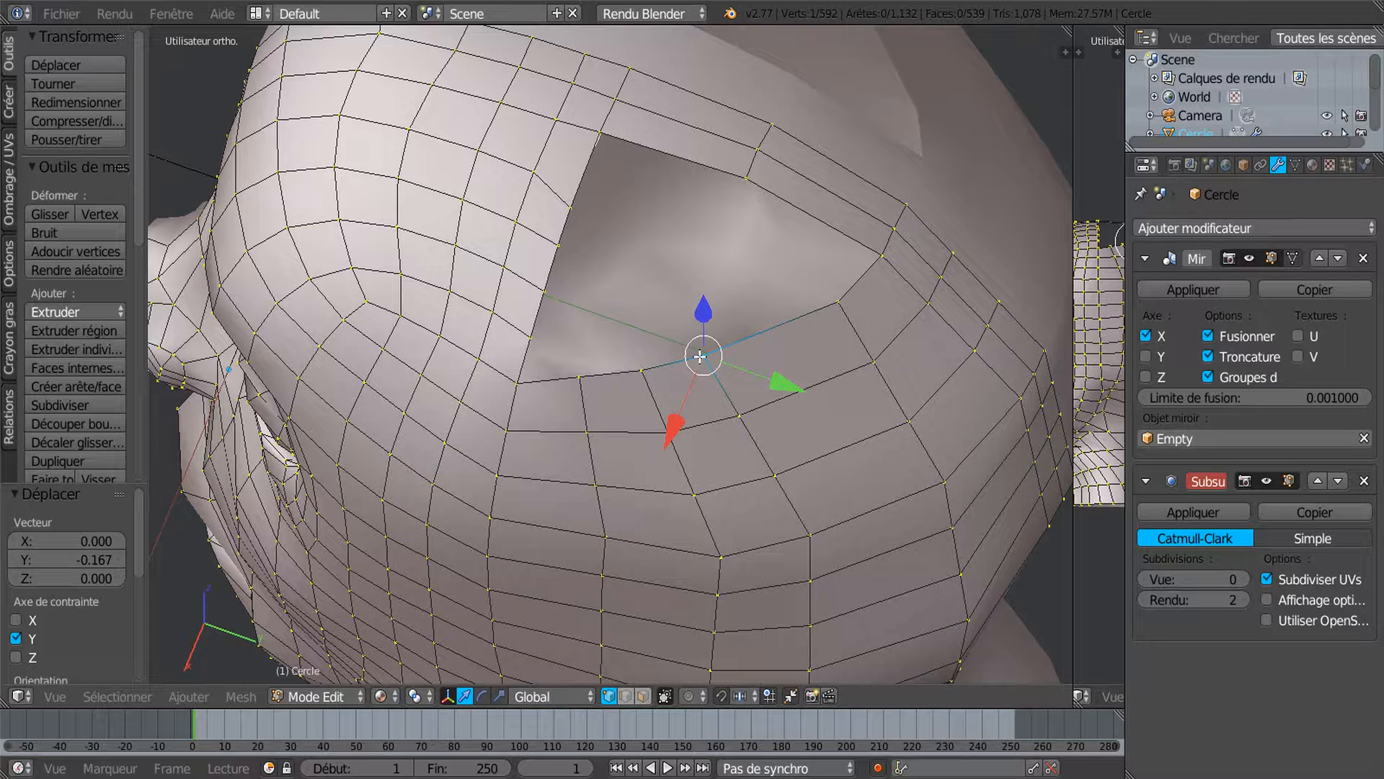
pyautogui.keyDown('shift'); pyautogui.rightClick(746, 179); pyautogui.keyUp('shift')
pyautogui.keyDown('shift'); pyautogui.rightClick(882, 255); pyautogui.keyUp('shift')
pyautogui.keyDown('shift'); pyautogui.rightClick(838, 301); pyautogui.keyUp('shift')
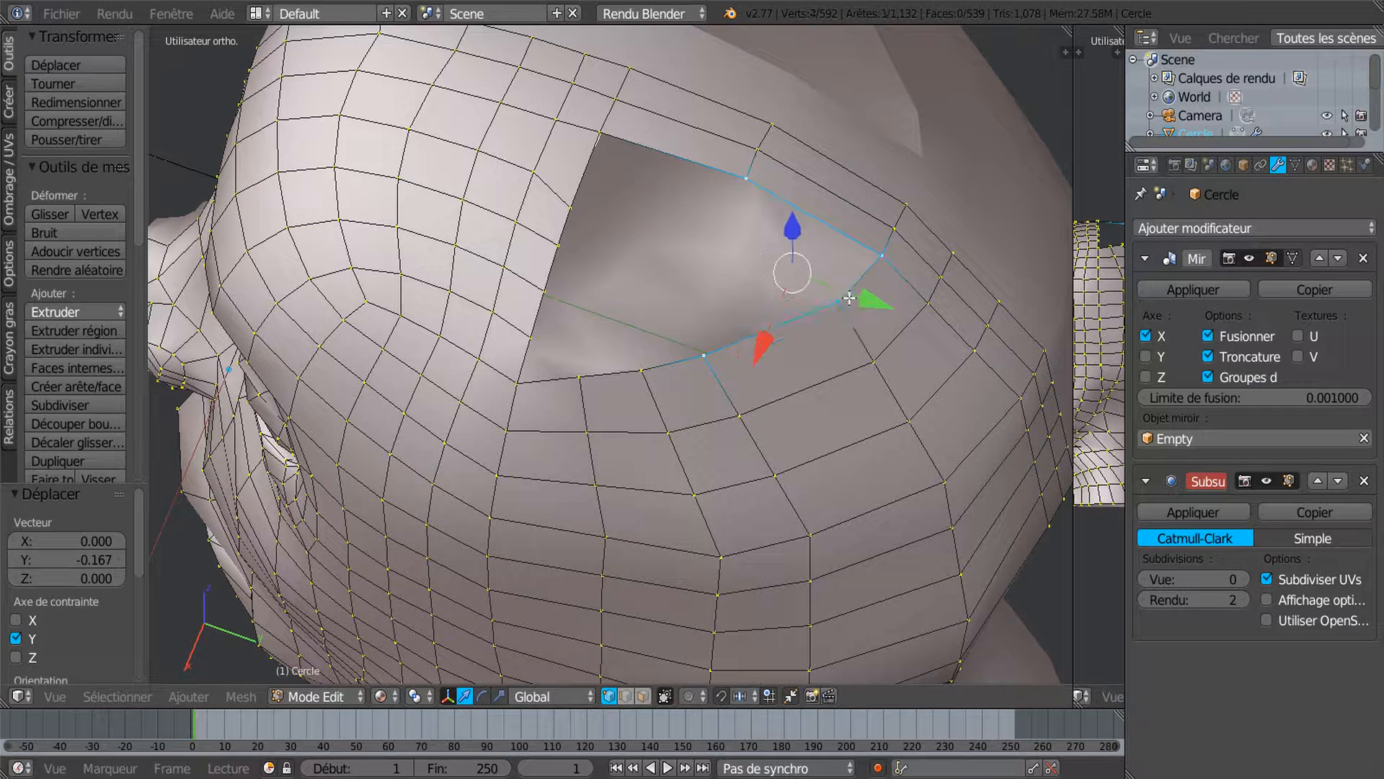
pyautogui.press('f')
pyautogui.moveTo(815, 384); pyautogui.dragTo(822, 370, button='middle')
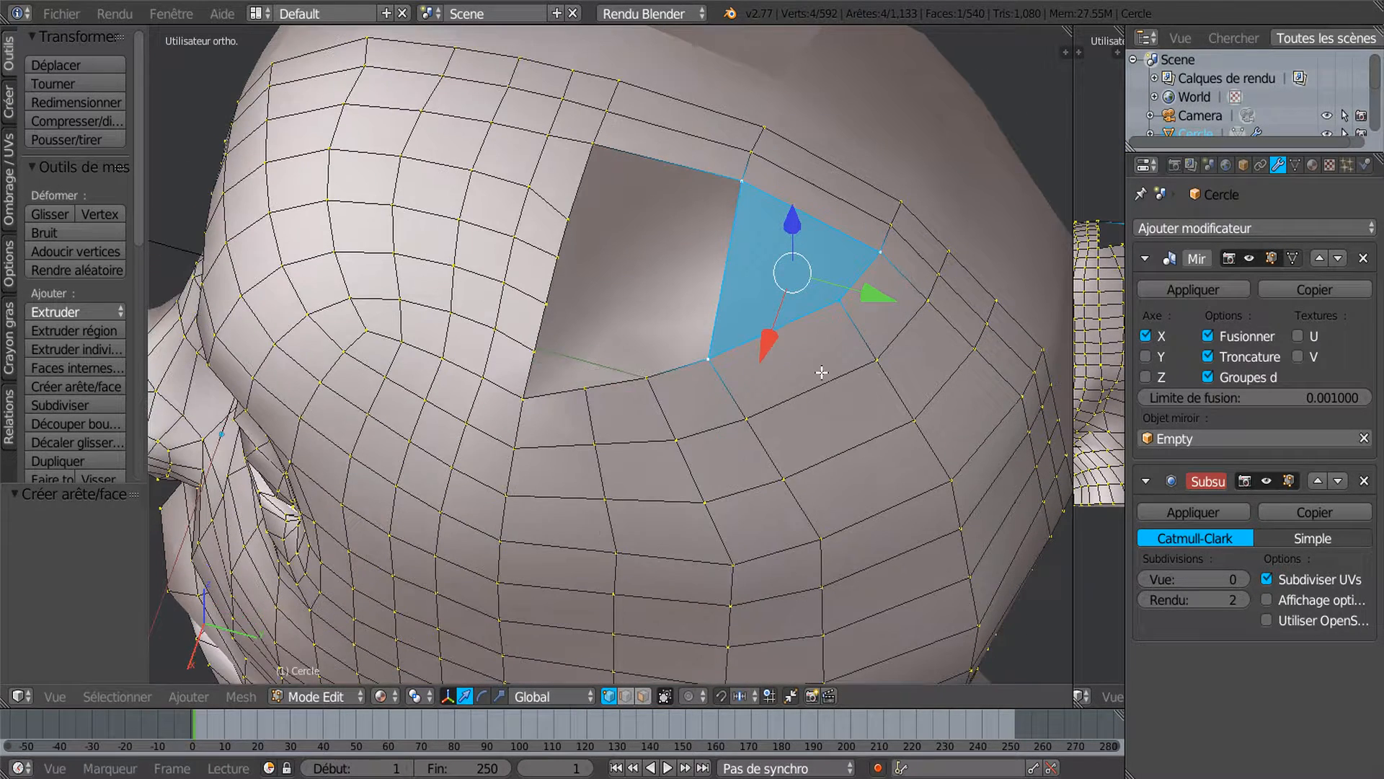
# Add two evenly spaced loop cuts across the top band segment directly above the remaining skull opening.
pyautogui.hotkey('ctrl', 'r')
pyautogui.scroll(1, 674, 164)
pyautogui.click(674, 165)
pyautogui.rightClick(674, 165)
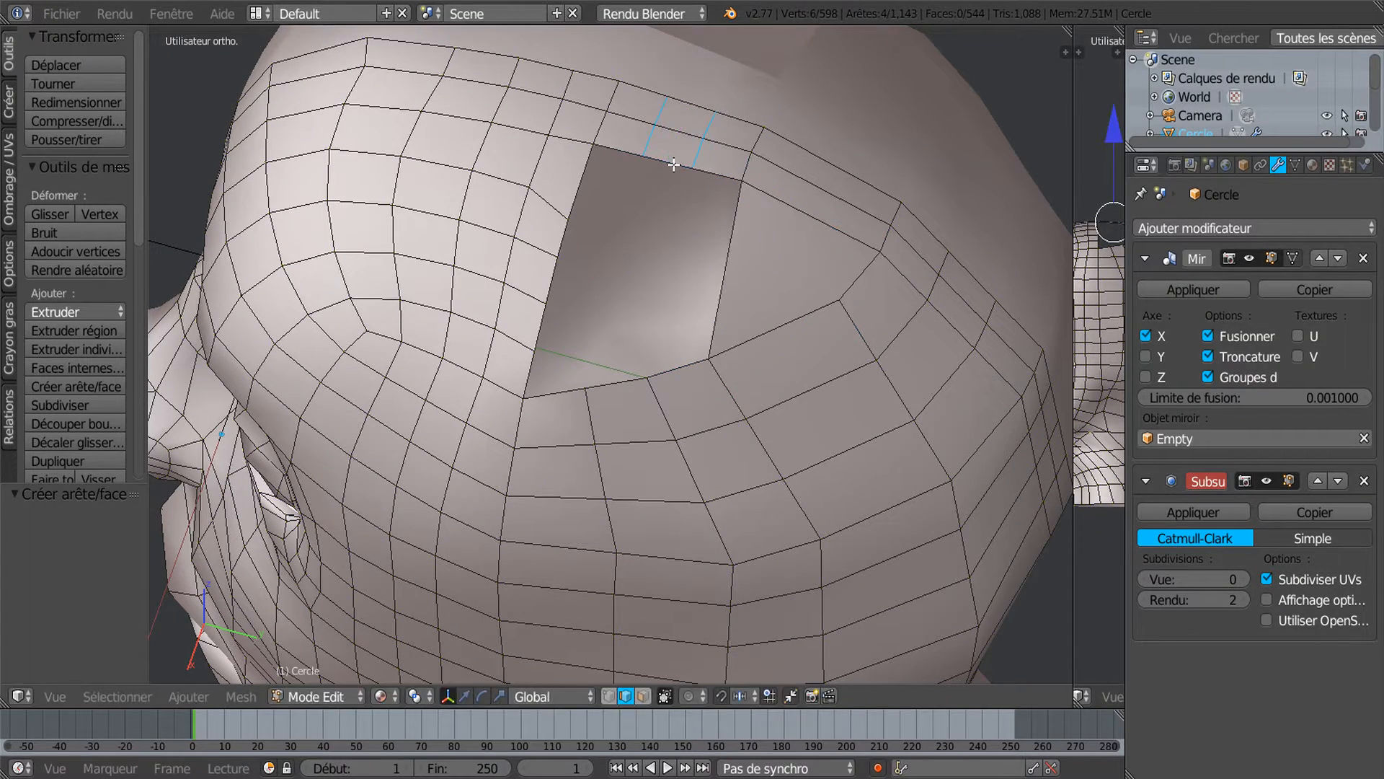
# Fill the rearmost narrow face of the opening between the top band and the side mesh using four vertices.
pyautogui.rightClick(649, 375)
pyautogui.keyDown('shift'); pyautogui.rightClick(710, 358); pyautogui.keyUp('shift')
pyautogui.keyDown('shift'); pyautogui.rightClick(741, 181); pyautogui.keyUp('shift')
pyautogui.keyDown('shift'); pyautogui.rightClick(694, 169); pyautogui.keyUp('shift')
pyautogui.press('f')
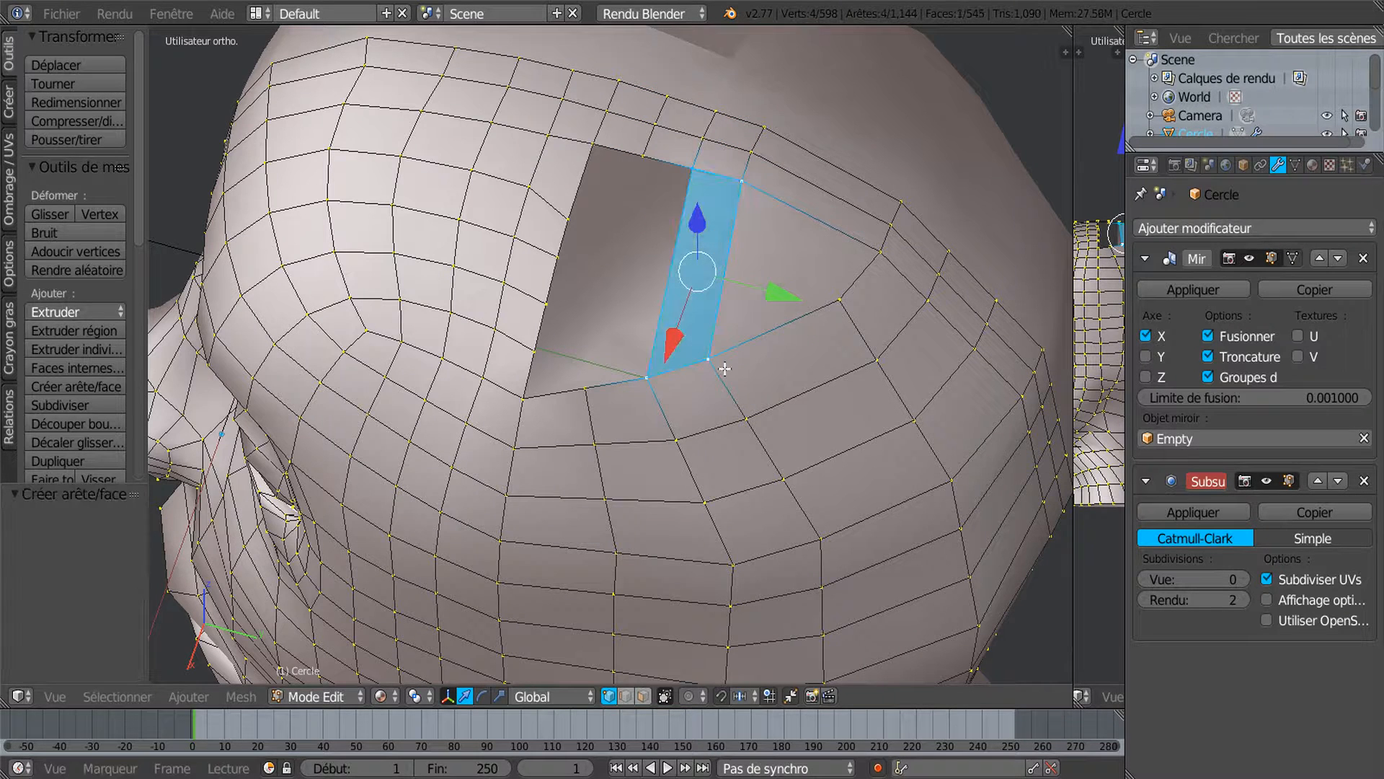
# Fill the adjacent narrow face toward the front, connecting two top band vertices to two side mesh vertices.
pyautogui.rightClick(629, 387)
pyautogui.keyDown('shift'); pyautogui.rightClick(599, 388); pyautogui.keyUp('shift')
pyautogui.keyDown('shift'); pyautogui.rightClick(649, 160); pyautogui.keyUp('shift')
pyautogui.press('f')
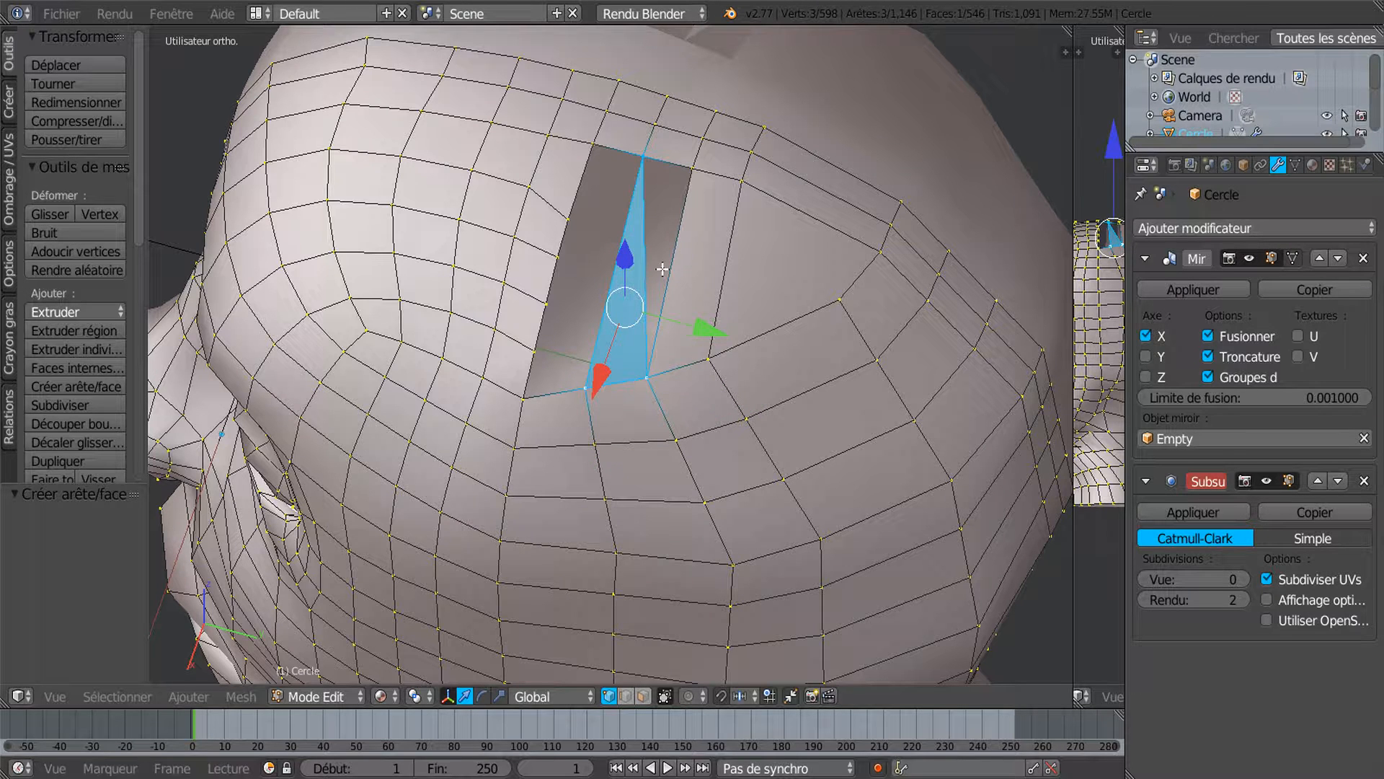
pyautogui.hotkey('ctrl', 'z')
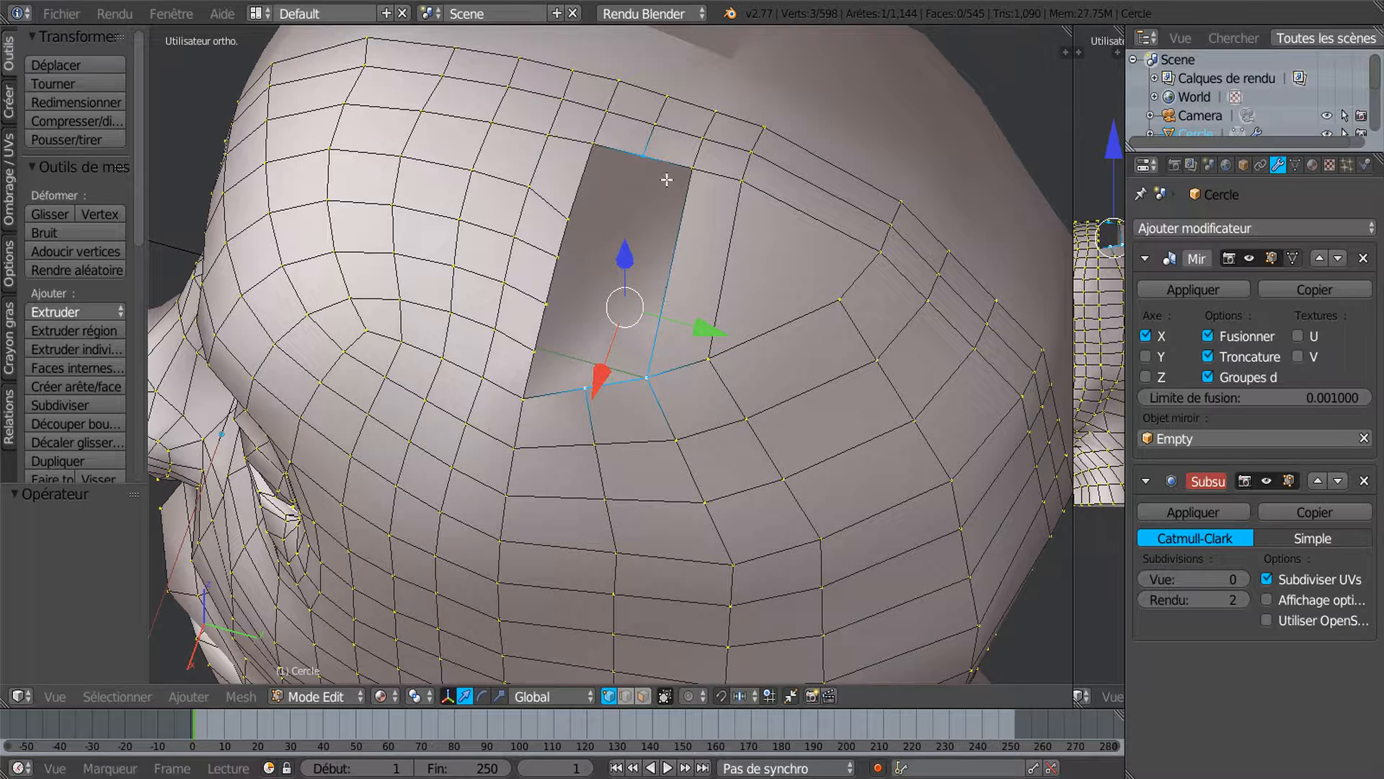
pyautogui.keyDown('shift'); pyautogui.rightClick(698, 176); pyautogui.keyUp('shift')
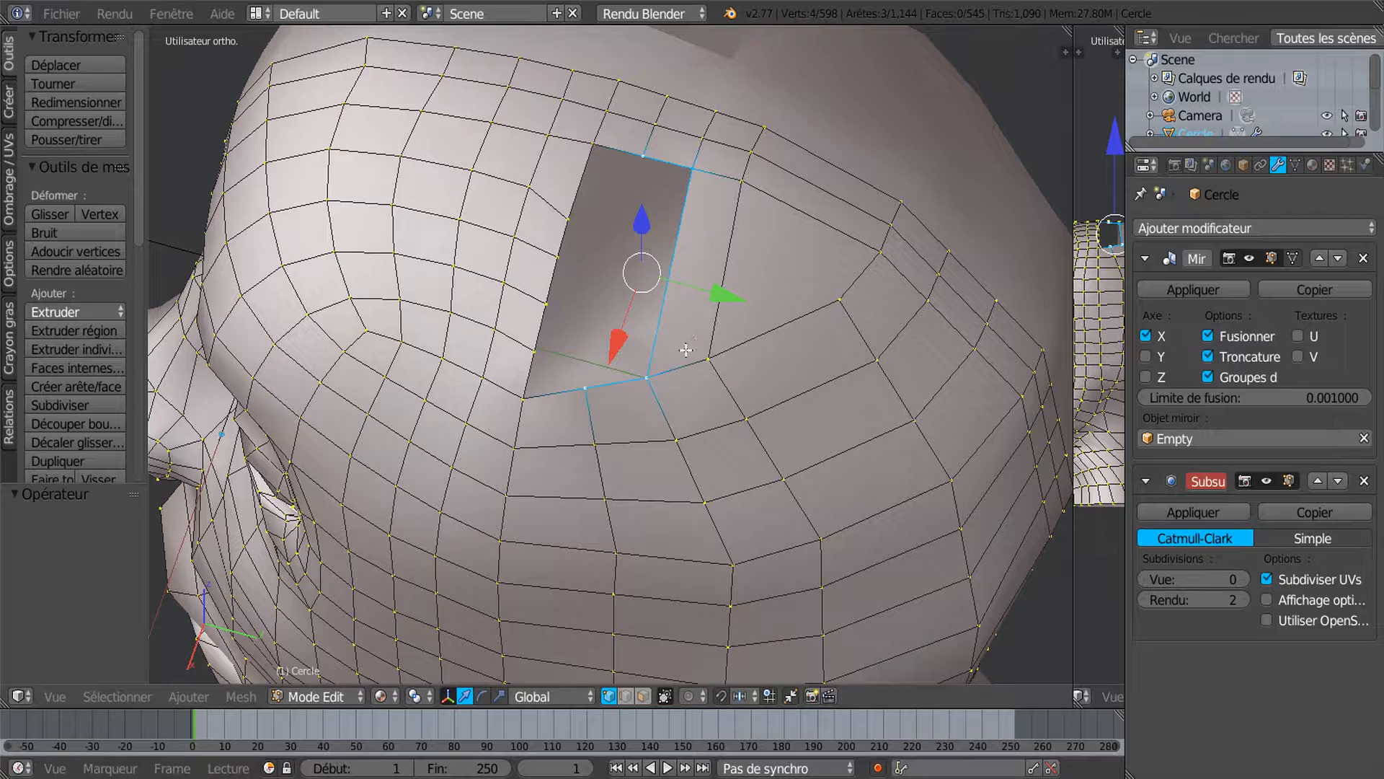
pyautogui.press('f')
# Try filling the last narrow gap from a front border vertex, and undo these fills.
pyautogui.scroll(-3, 686, 350)
pyautogui.moveTo(695, 382)
pyautogui.mouseDown(button='middle')
pyautogui.moveTo(721, 375)
pyautogui.moveTo(687, 380)
pyautogui.moveTo(708, 381)
pyautogui.mouseUp(button='middle')
pyautogui.scroll(1, 652, 371)
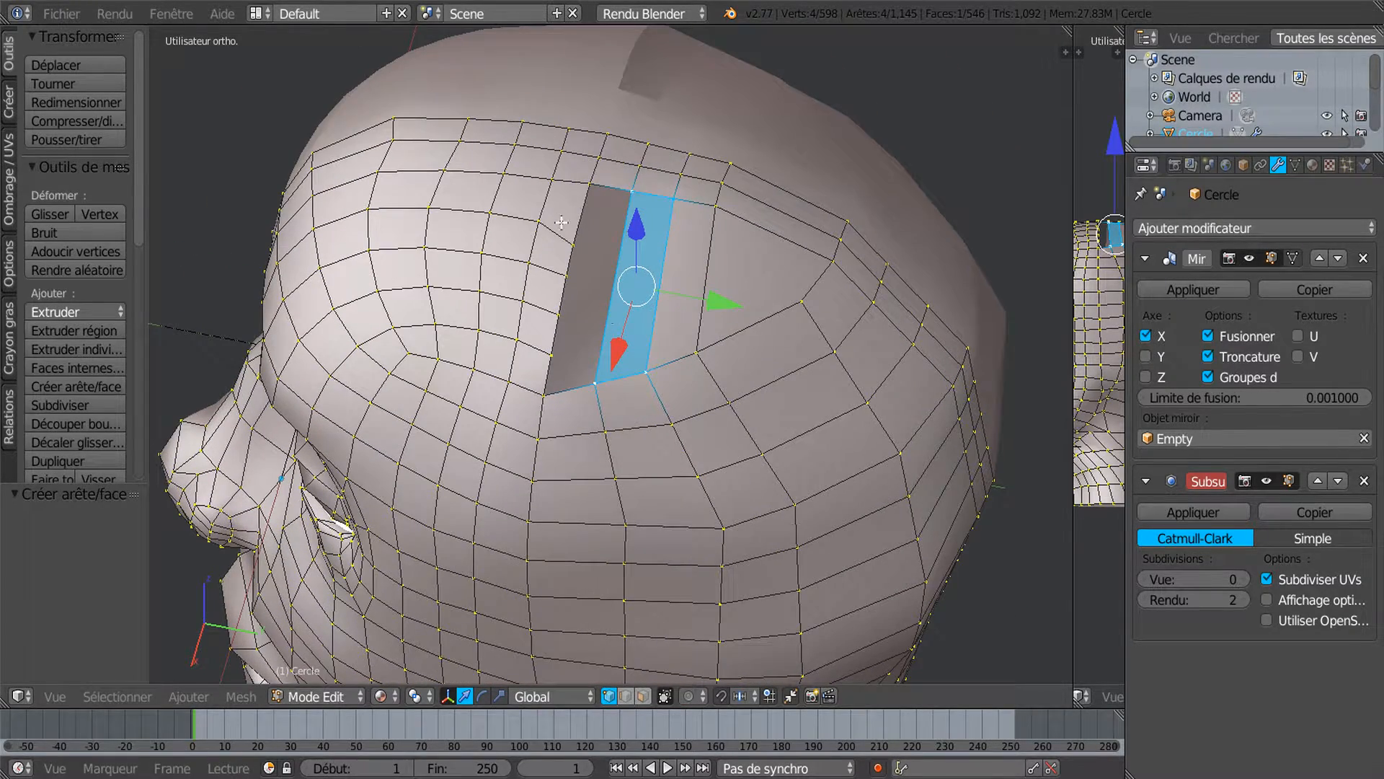
pyautogui.rightClick(573, 245)
pyautogui.press('f')
pyautogui.press('f')
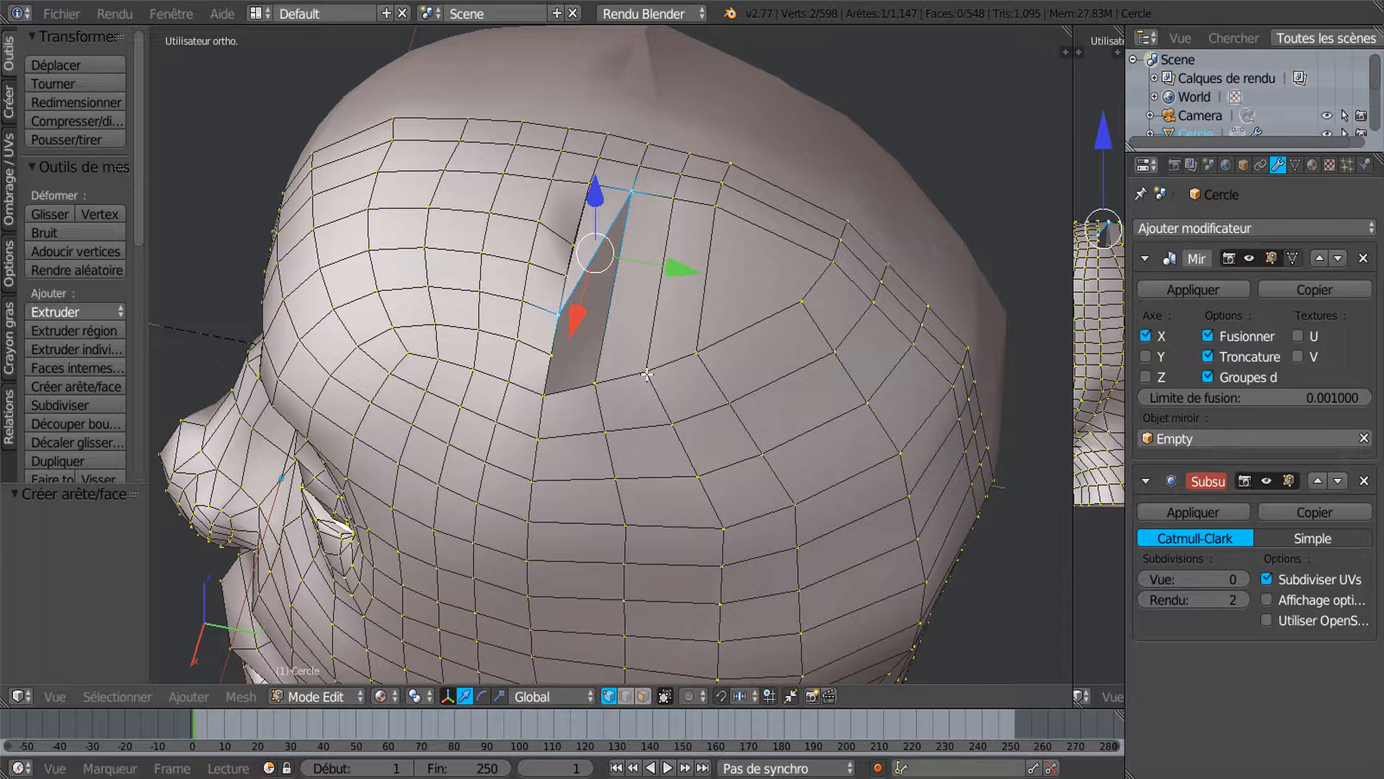
pyautogui.rightClick(647, 369)
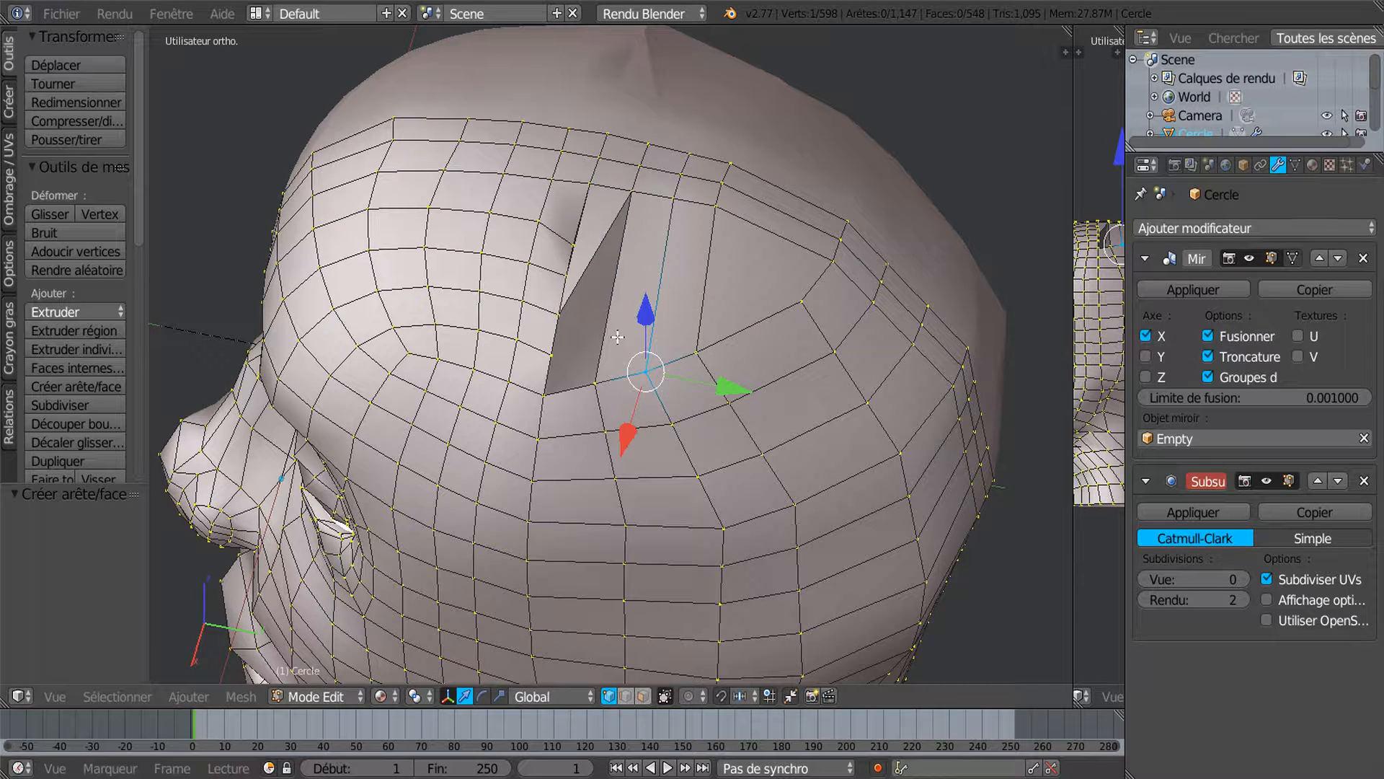
pyautogui.hotkey('ctrl', 'z')
pyautogui.hotkey('ctrl', 'z')
pyautogui.rightClick(578, 246)
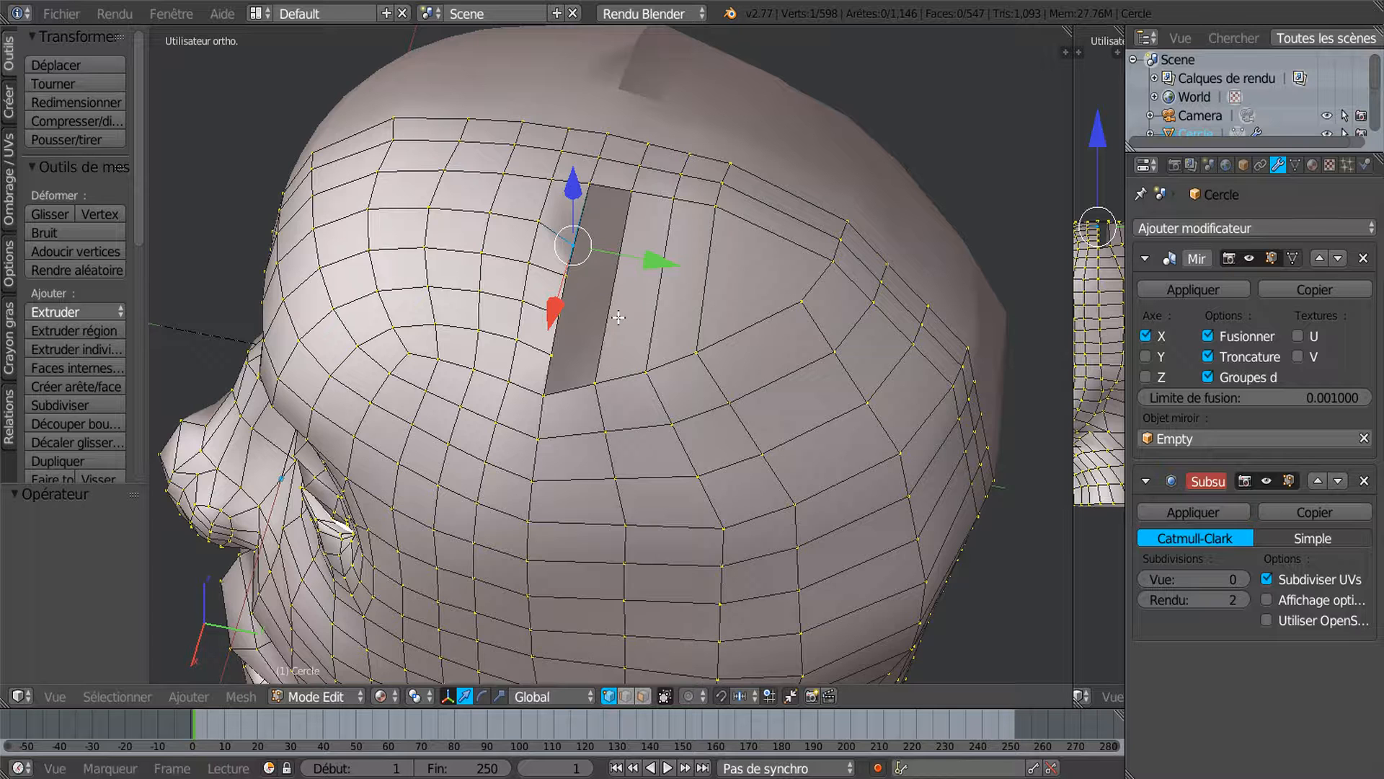
pyautogui.hotkey('ctrl', 'z')
pyautogui.hotkey('ctrl', 'z')
pyautogui.hotkey('ctrl', 'z')
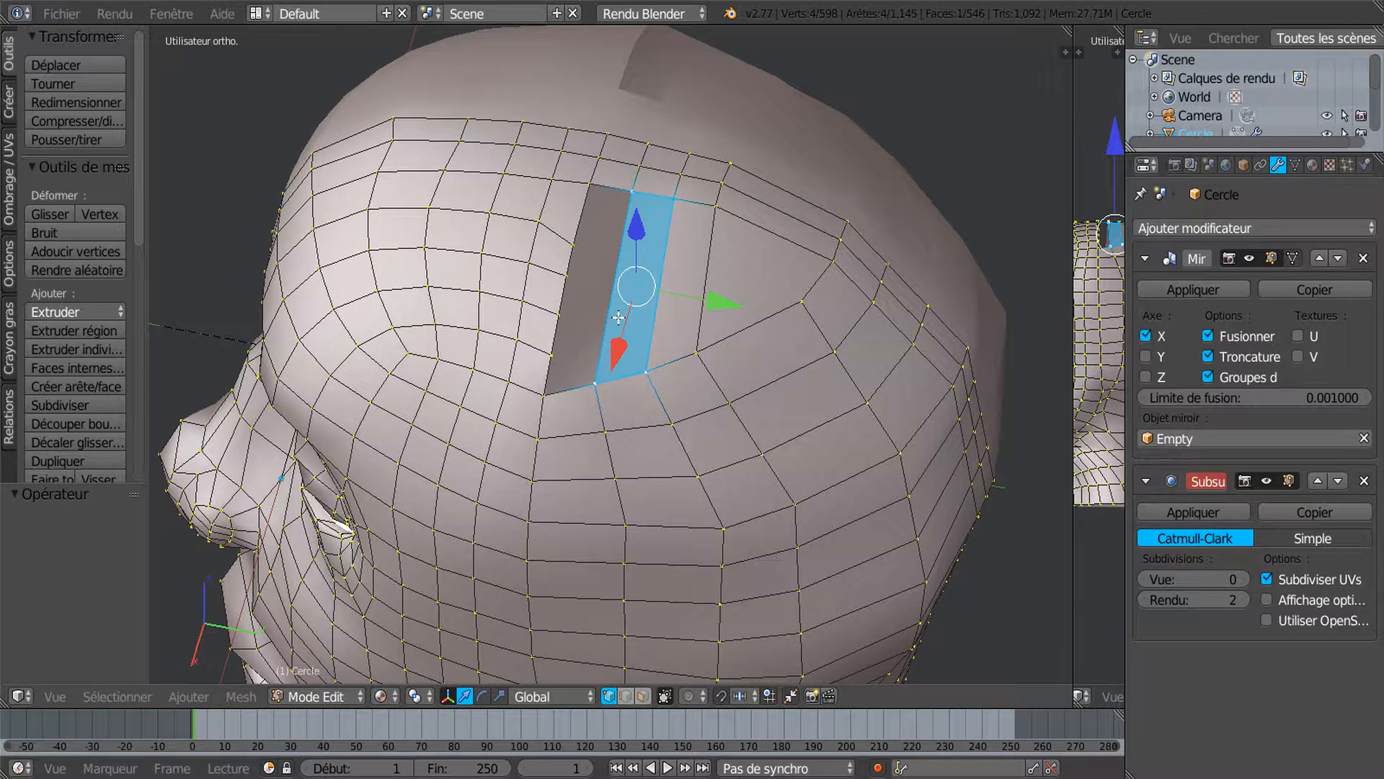
# Slide the upper vertex on the gap's front border along its edge by a factor of 0.214.
pyautogui.rightClick(592, 266)
pyautogui.hotkey('shift', 'v')
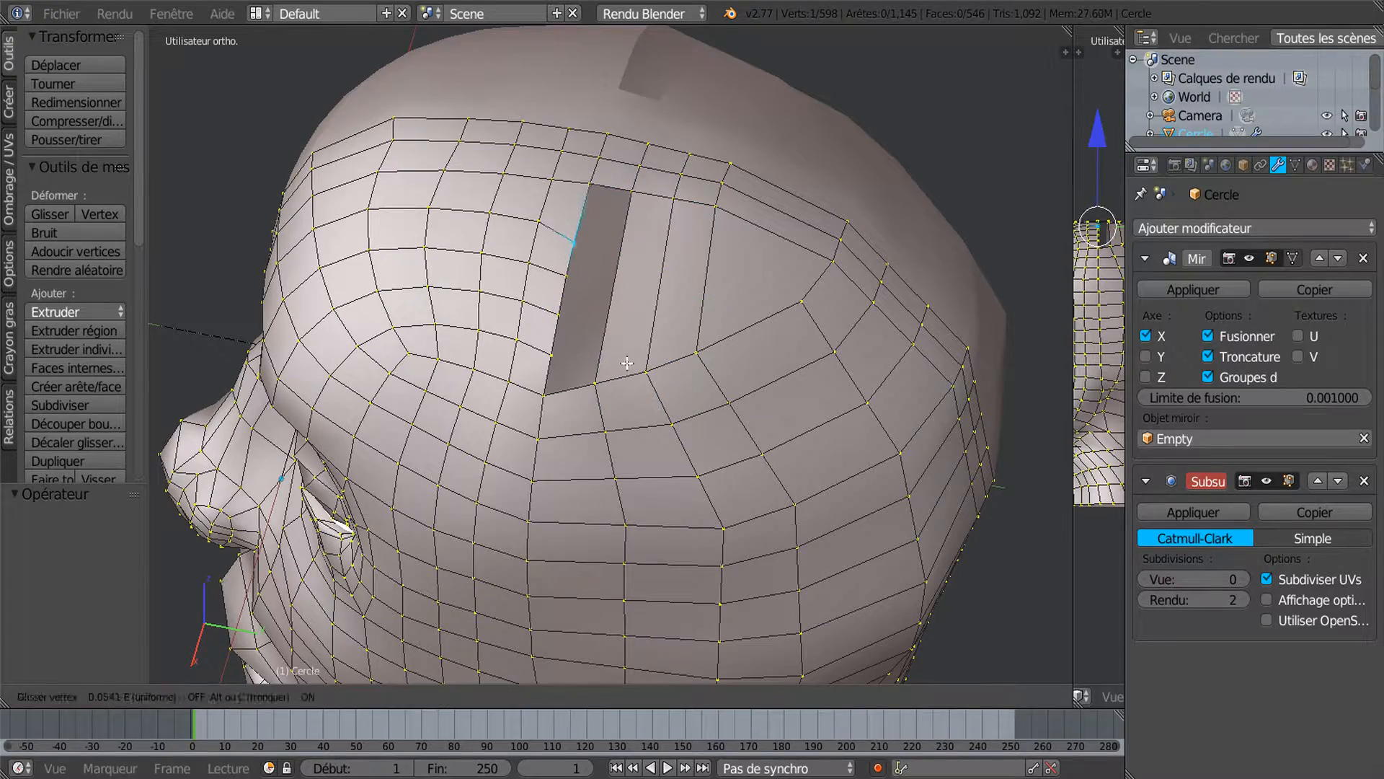
pyautogui.click(630, 361)
pyautogui.moveTo(631, 361); pyautogui.dragTo(722, 358, button='middle')
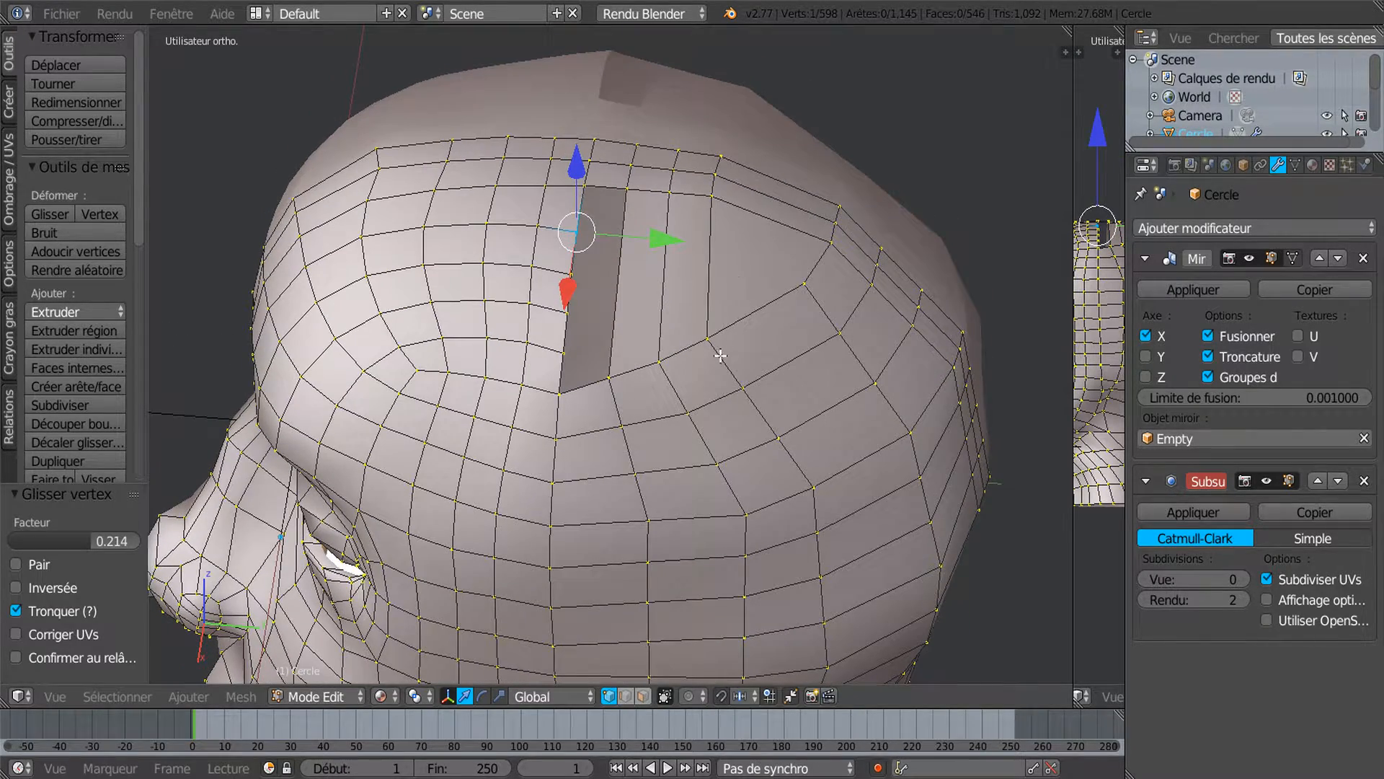
pyautogui.moveTo(799, 387); pyautogui.dragTo(780, 394, button='middle')
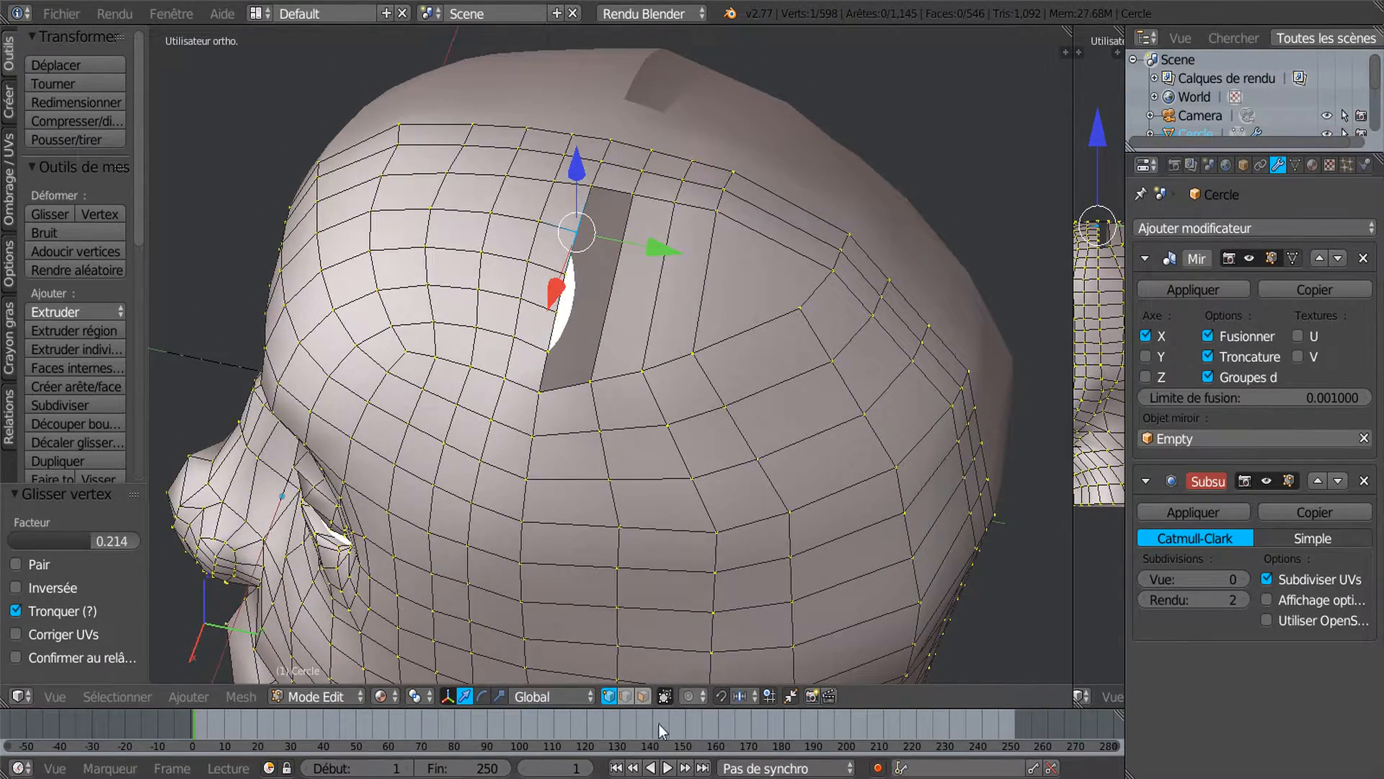
# Delete the large face at the rear corner of the skull opening, using the Faces deletion type.
pyautogui.click(642, 696)
pyautogui.rightClick(758, 276)
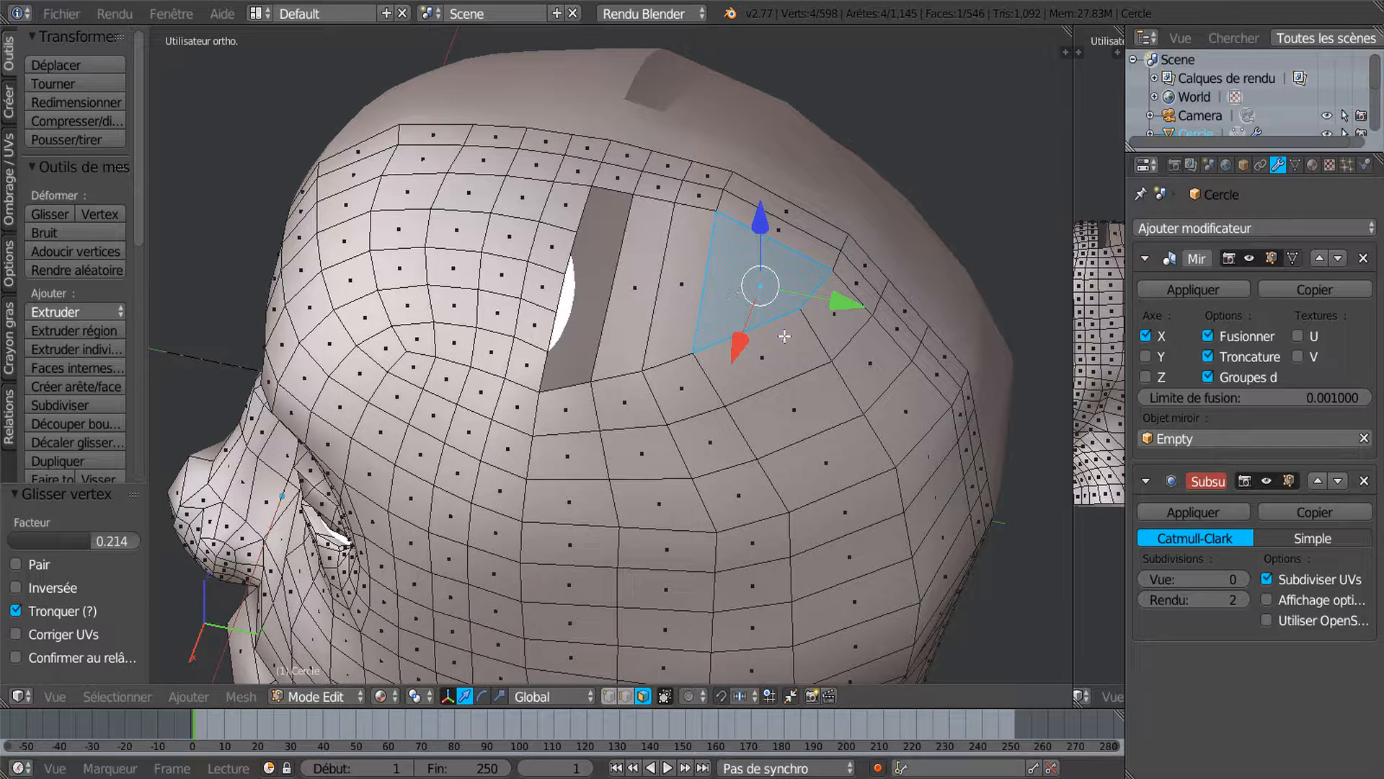
pyautogui.press('x')
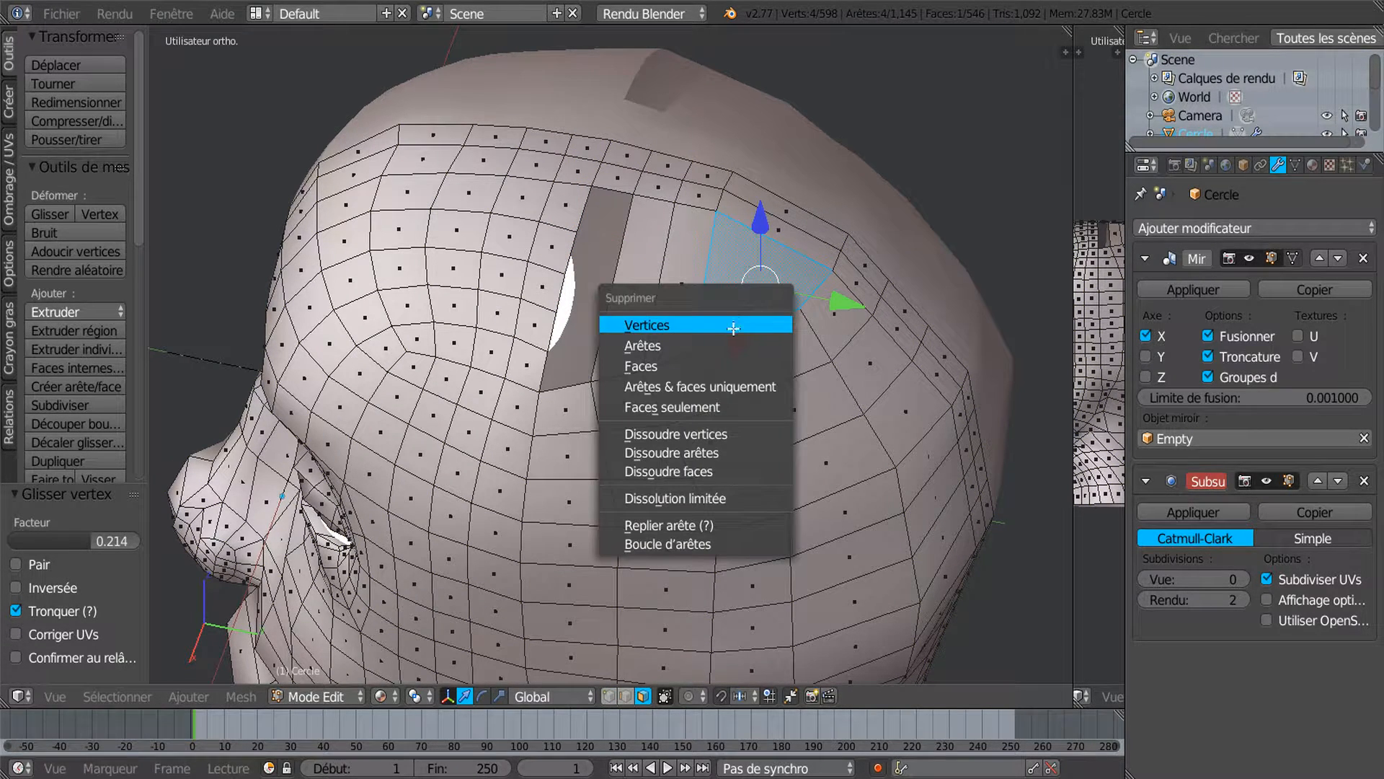
pyautogui.click(727, 364)
# Add four evenly spaced loop cuts across the two long narrow faces behind the gap.
pyautogui.moveTo(727, 363); pyautogui.dragTo(622, 234, button='middle')
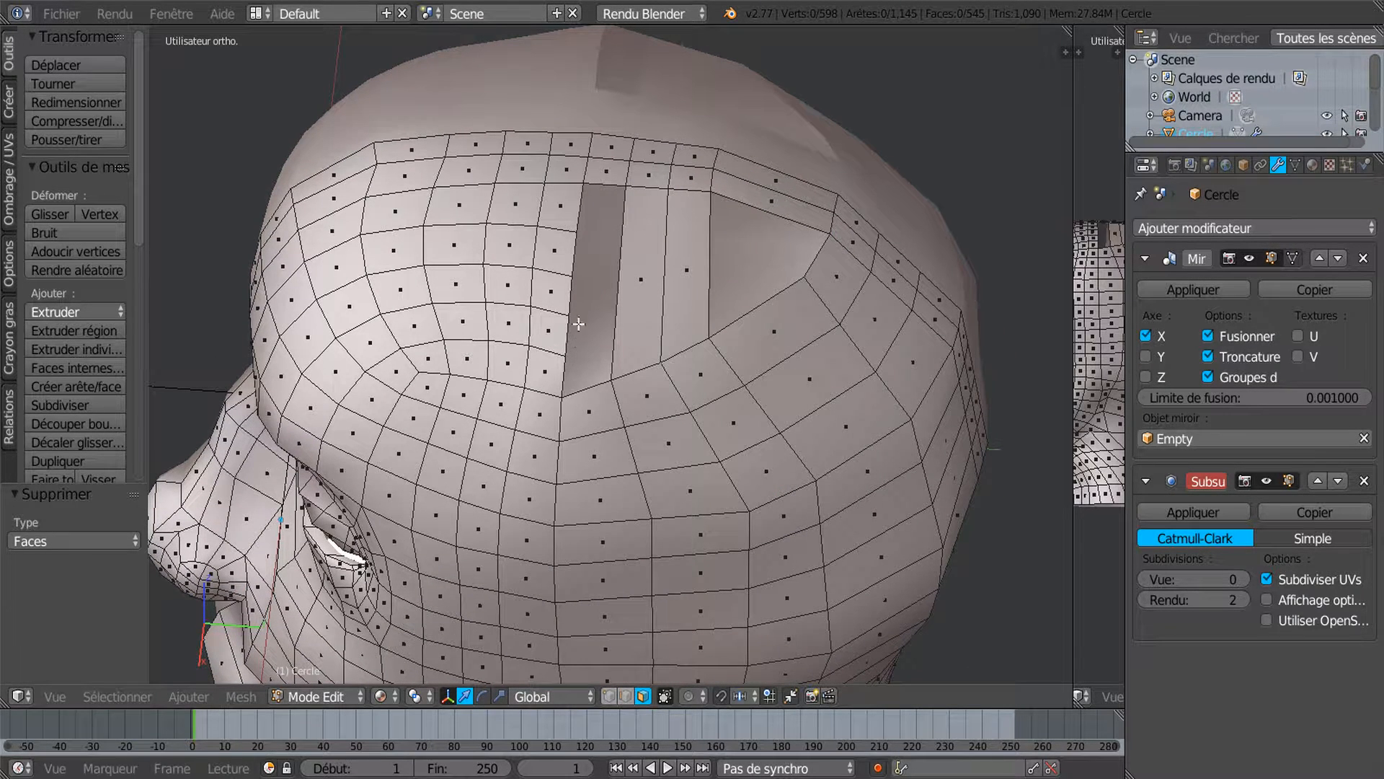
pyautogui.hotkey('ctrl', 'r')
pyautogui.scroll(2, 674, 283)
pyautogui.scroll(1, 674, 282)
pyautogui.click(675, 283)
pyautogui.rightClick(674, 281)
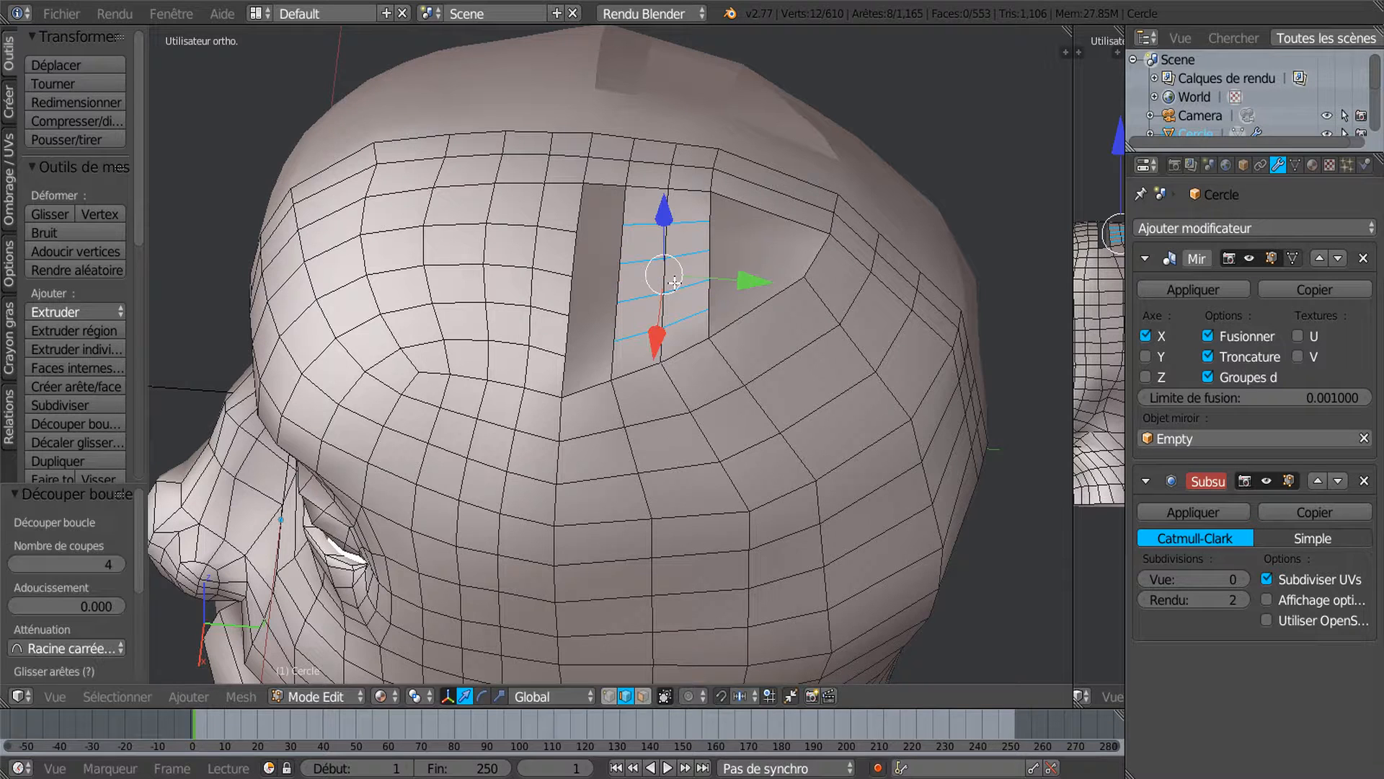
# Fill the top three faces of the narrow gap between the front border and the newly subdivided strip.
pyautogui.keyDown('alt'); pyautogui.rightClick(586, 210); pyautogui.keyUp('alt')
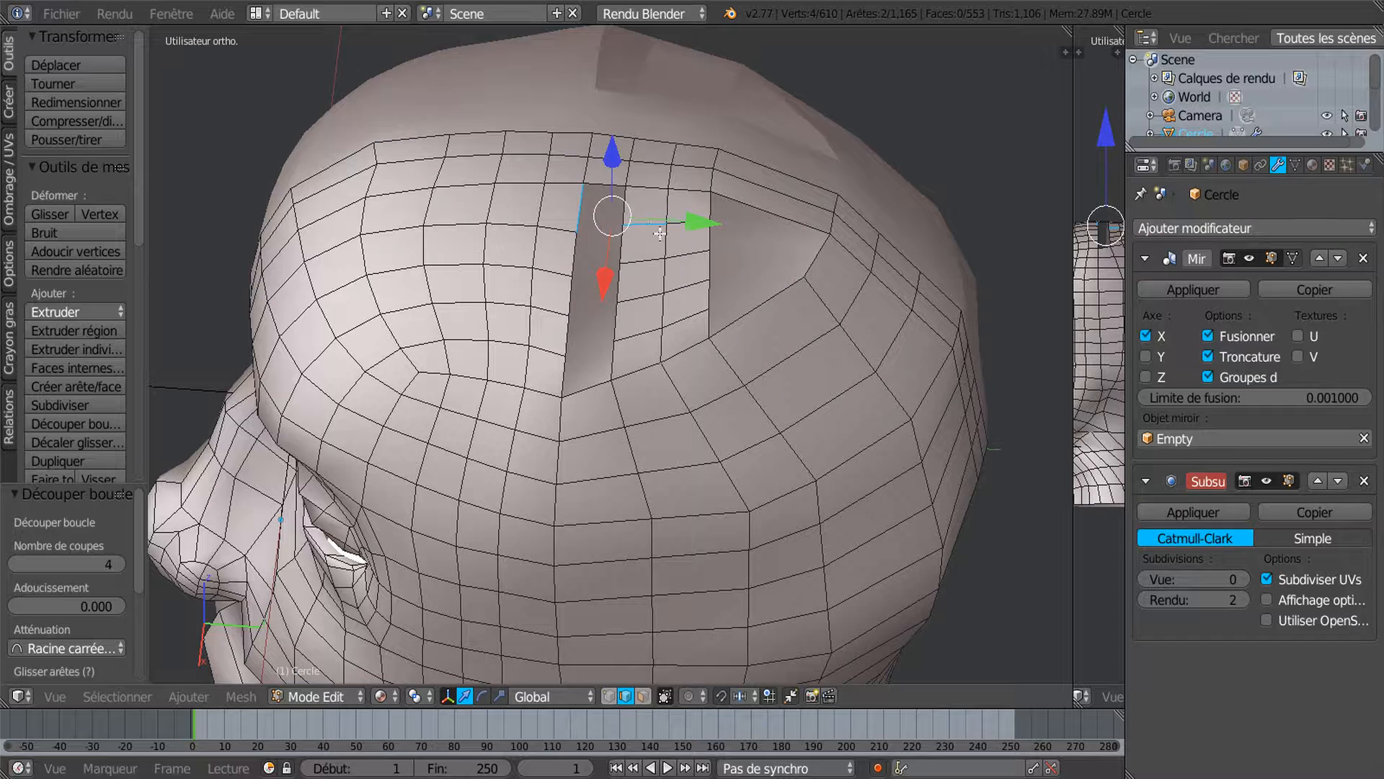
pyautogui.press('f')
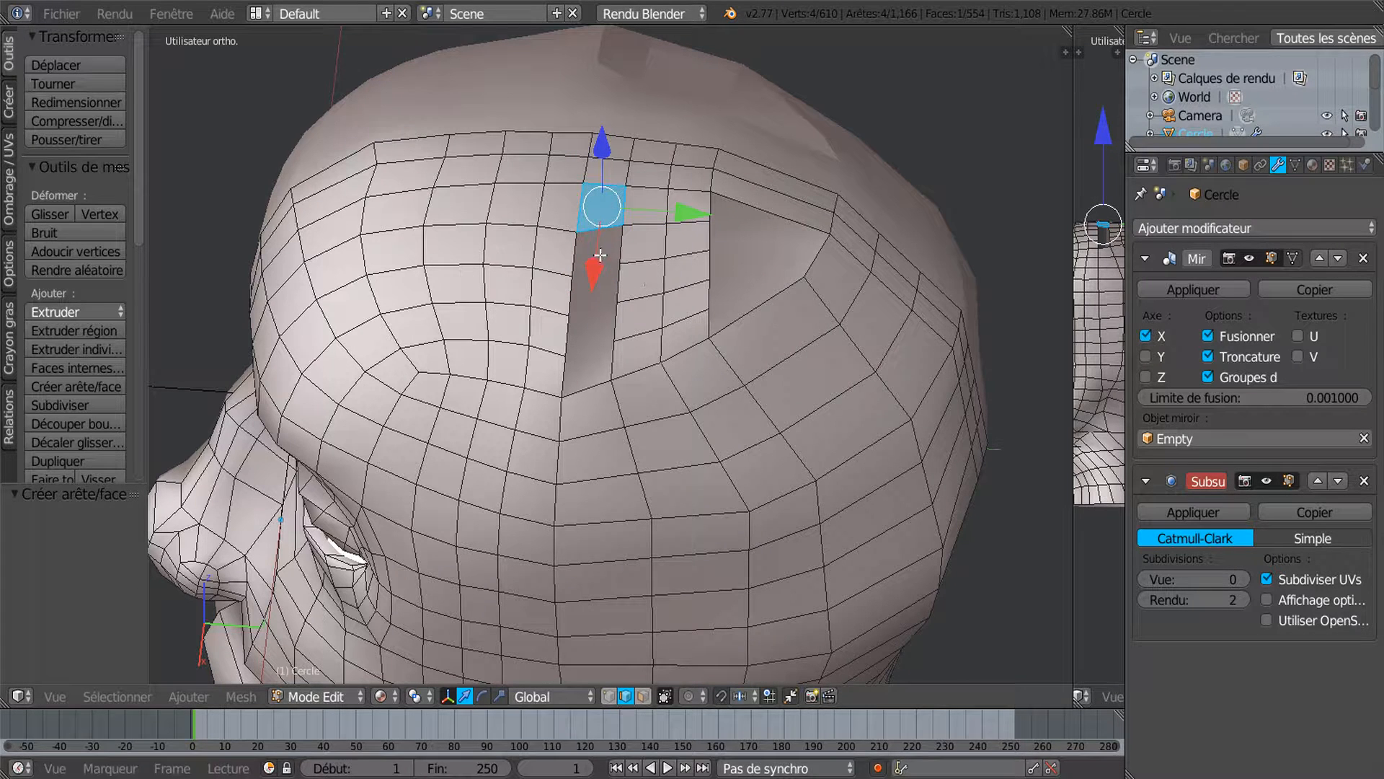
pyautogui.rightClick(582, 252)
pyautogui.press('f')
pyautogui.press('g')
pyautogui.rightClick(601, 287)
pyautogui.keyDown('shift'); pyautogui.rightClick(626, 286); pyautogui.keyUp('shift')
pyautogui.press('f')
# Try to fill the fourth face of the narrow gap from a front edge, and undo the fill.
pyautogui.rightClick(557, 340)
pyautogui.keyDown('shift'); pyautogui.rightClick(620, 322); pyautogui.keyUp('shift')
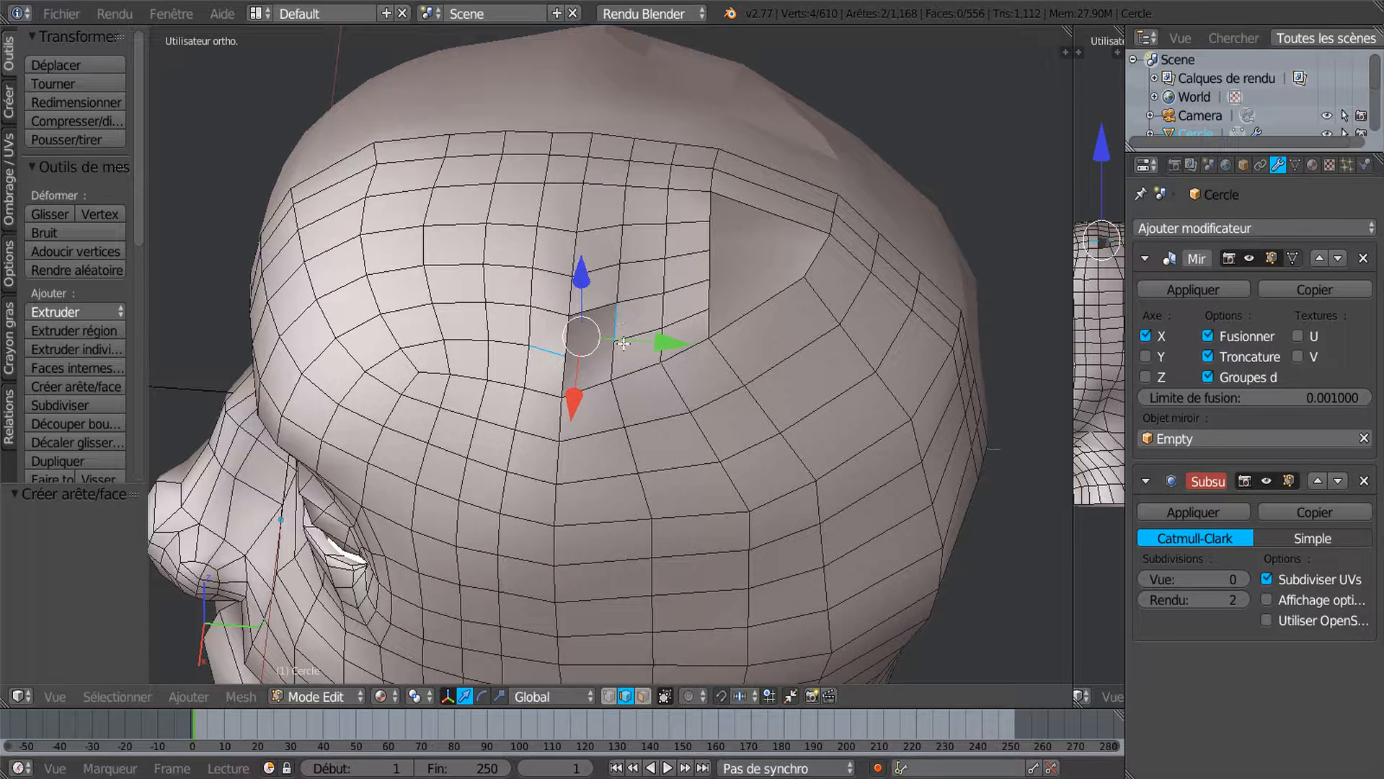
pyautogui.press('f')
pyautogui.rightClick(555, 376)
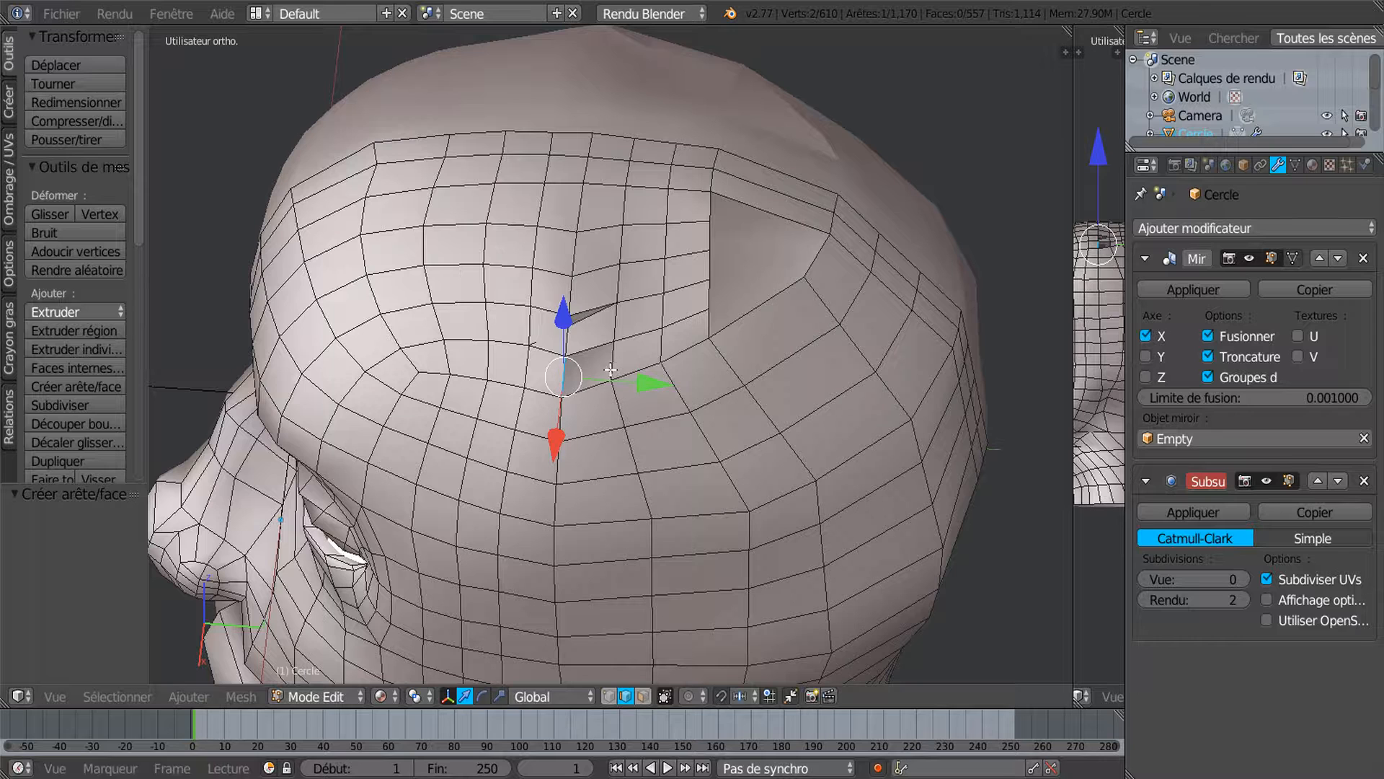
pyautogui.hotkey('ctrl', 'z')
pyautogui.hotkey('ctrl', 'z')
pyautogui.hotkey('ctrl', 'z')
# Fill the last two faces at the lower end of the narrow gap to join the front mesh and strip.
pyautogui.keyDown('shift'); pyautogui.rightClick(621, 330); pyautogui.keyUp('shift')
pyautogui.press('f')
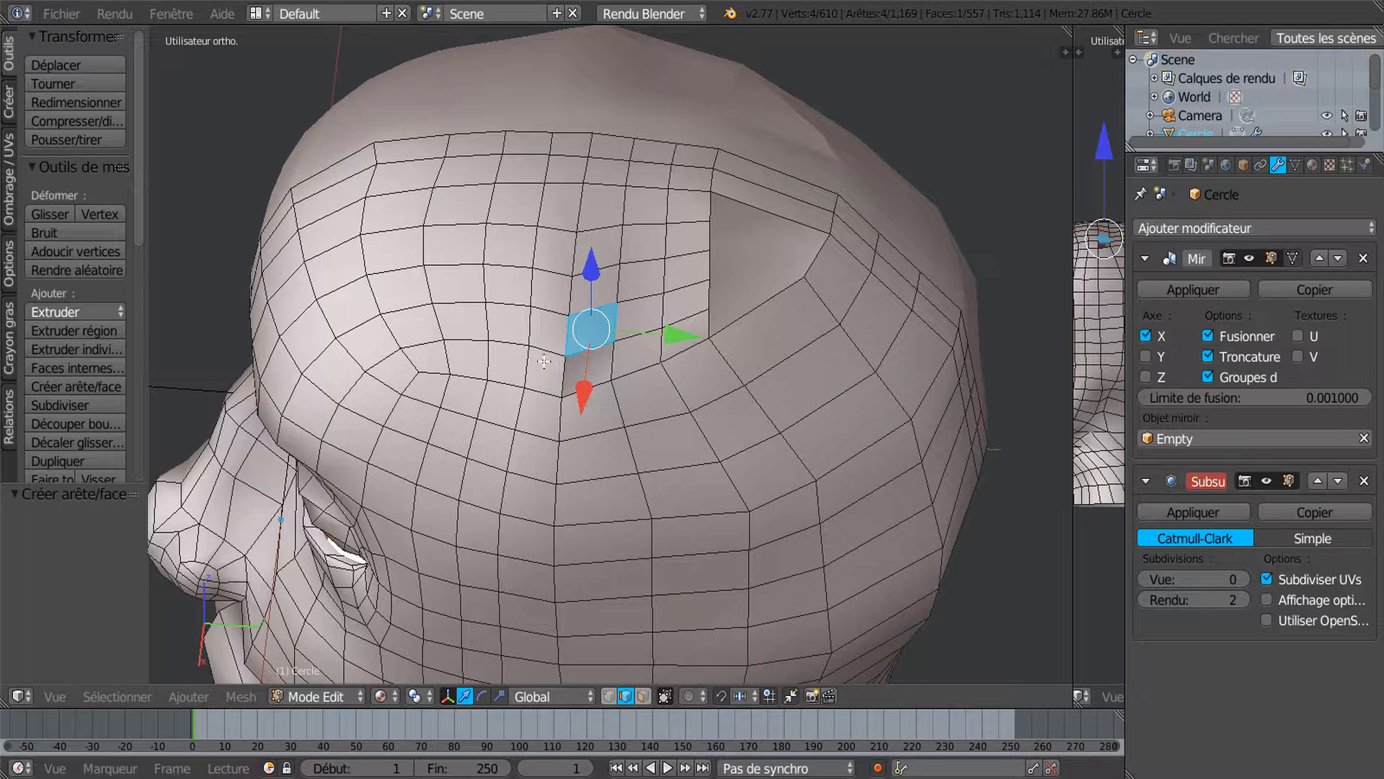
pyautogui.press('f')
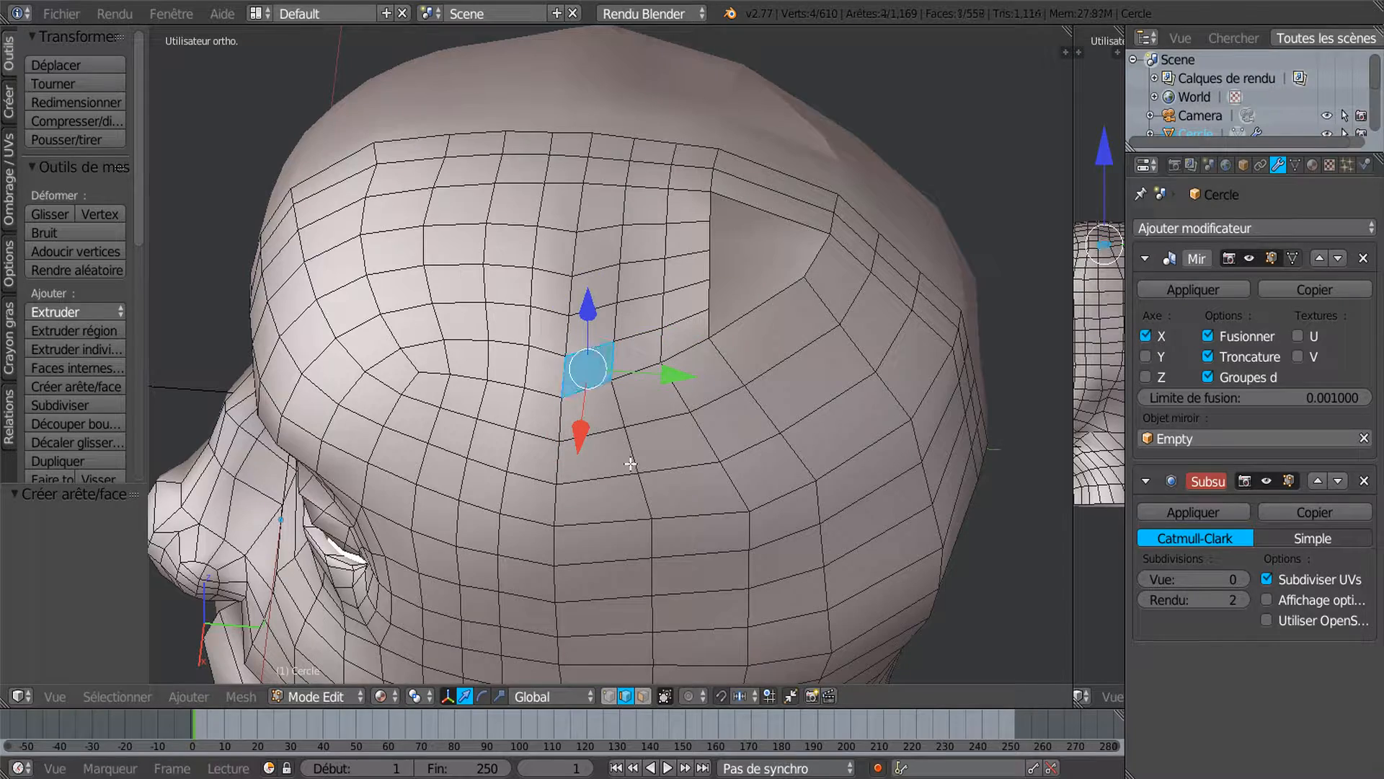
pyautogui.keyDown('shift'); pyautogui.moveTo(743, 410); pyautogui.dragTo(624, 411, button='middle'); pyautogui.keyUp('shift')
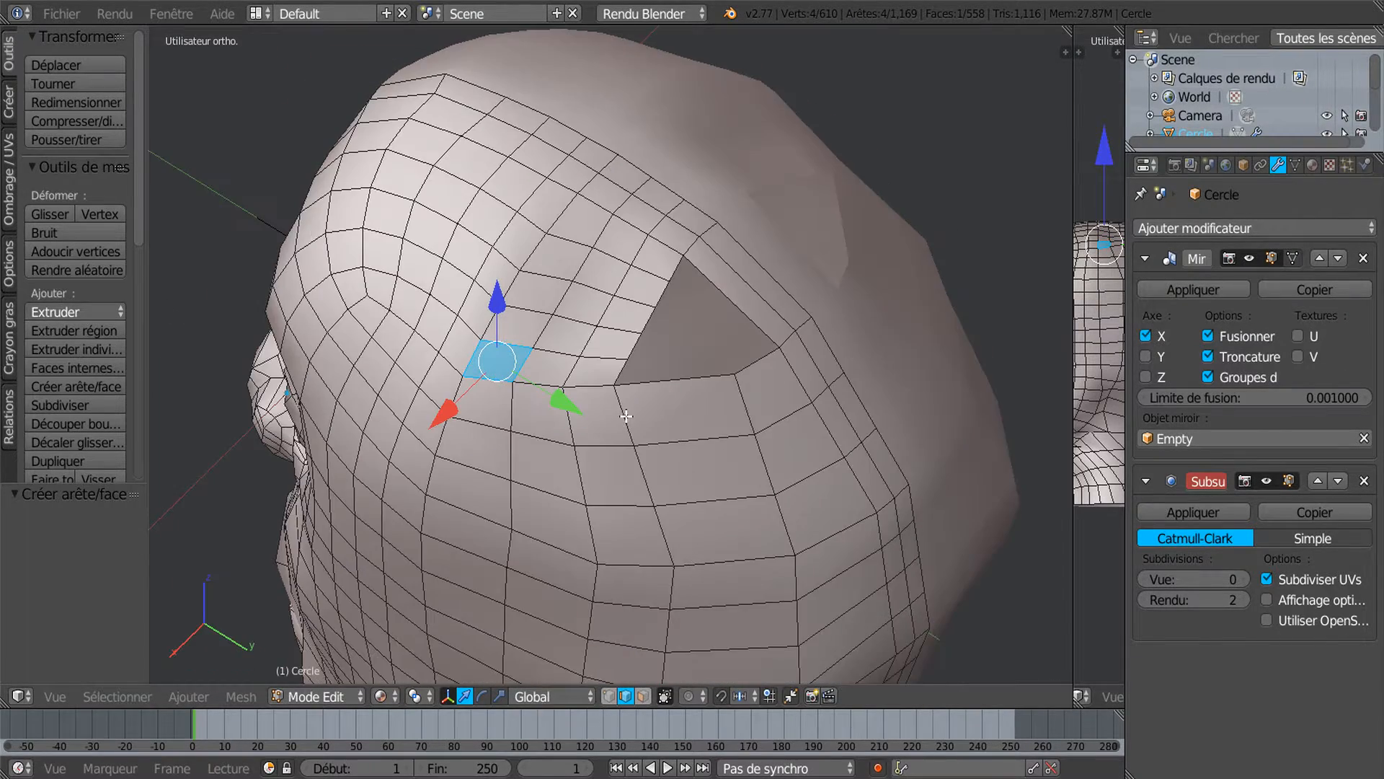
pyautogui.moveTo(686, 453); pyautogui.dragTo(598, 351, button='middle')
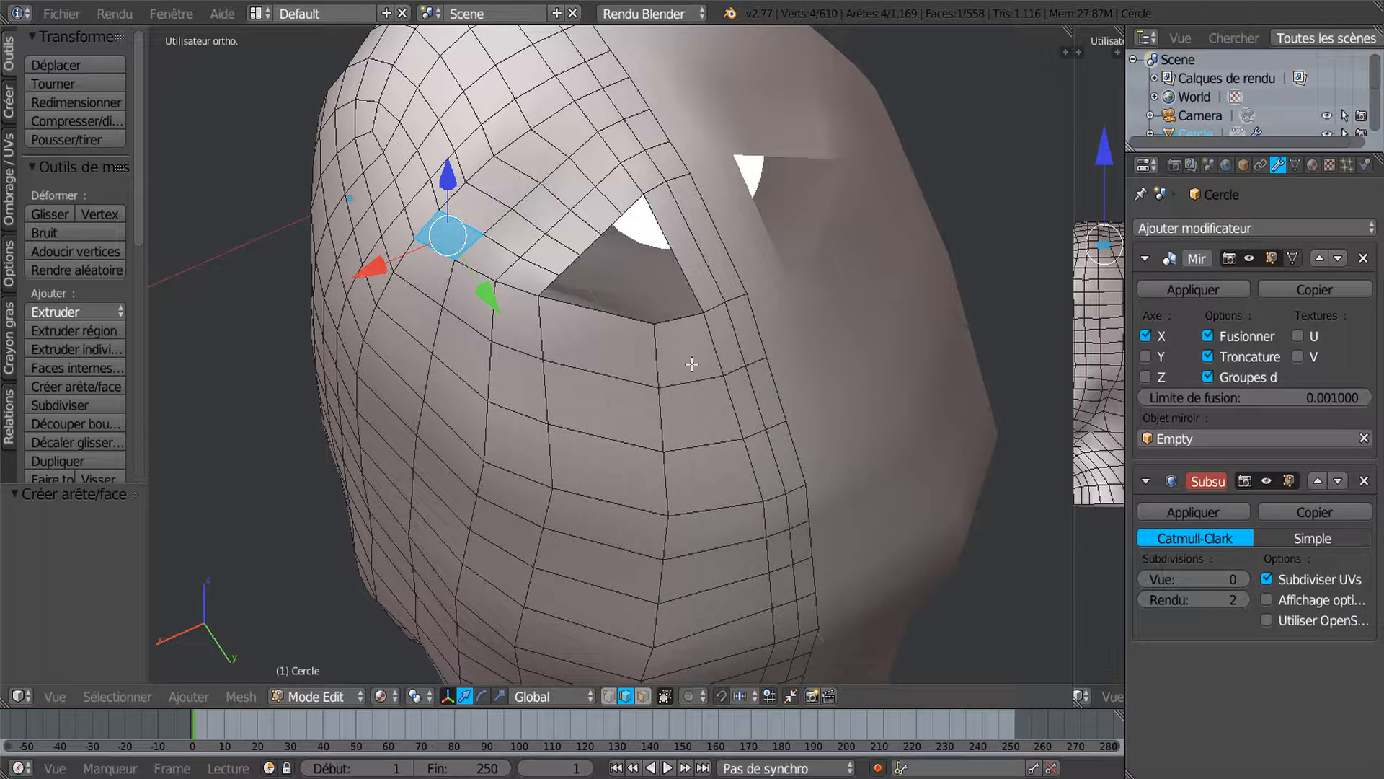
# Add two evenly spaced loop cuts through the column of faces below the rear corner of the triangular skull hole.
pyautogui.hotkey('ctrl', 'r')
pyautogui.scroll(1, 695, 378)
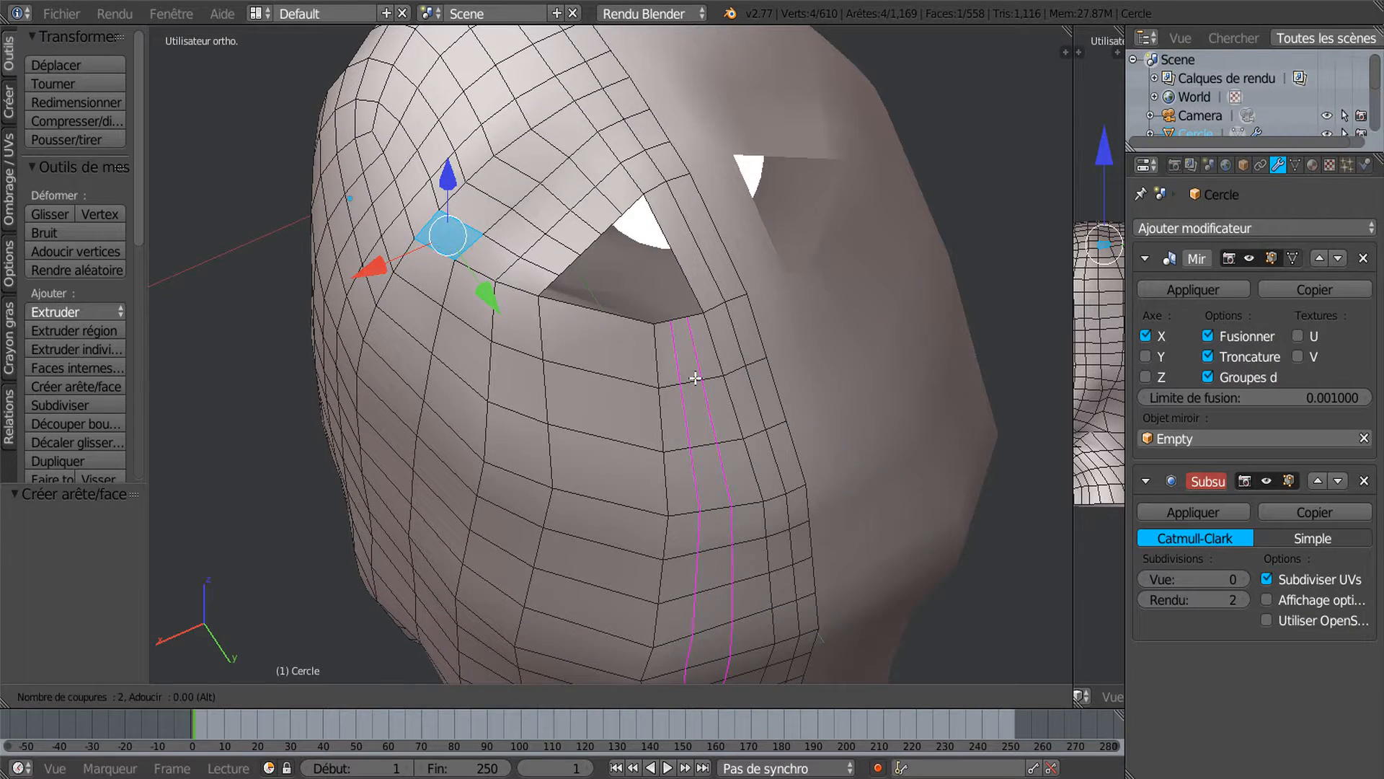
pyautogui.click(695, 378)
pyautogui.rightClick(695, 378)
# Fill three adjacent faces across the rear part of the triangular hole, joining its lower edges to the opposite upper edges.
pyautogui.rightClick(690, 311)
pyautogui.keyDown('shift'); pyautogui.rightClick(638, 210); pyautogui.keyUp('shift')
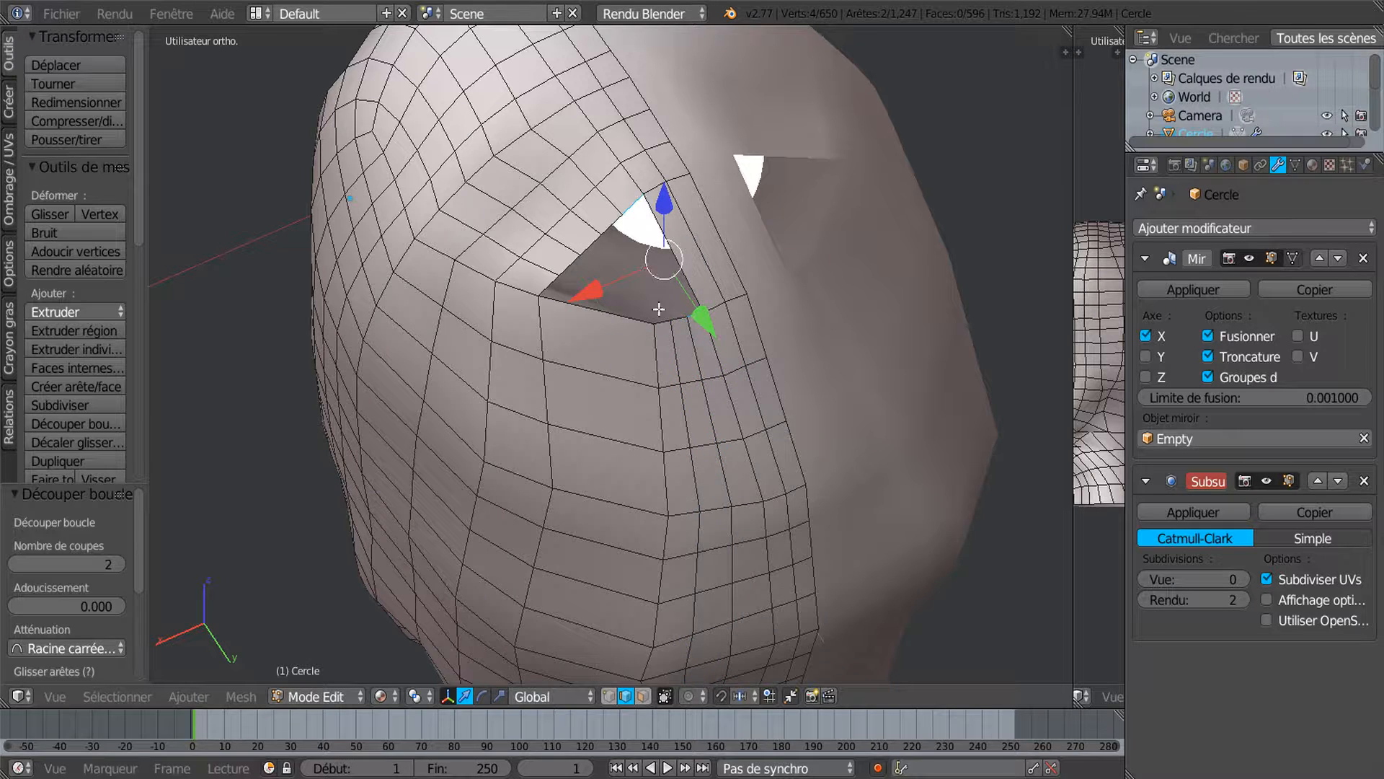
pyautogui.press('f')
pyautogui.rightClick(681, 323)
pyautogui.keyDown('shift'); pyautogui.rightClick(696, 365); pyautogui.keyUp('shift')
pyautogui.rightClick(681, 320)
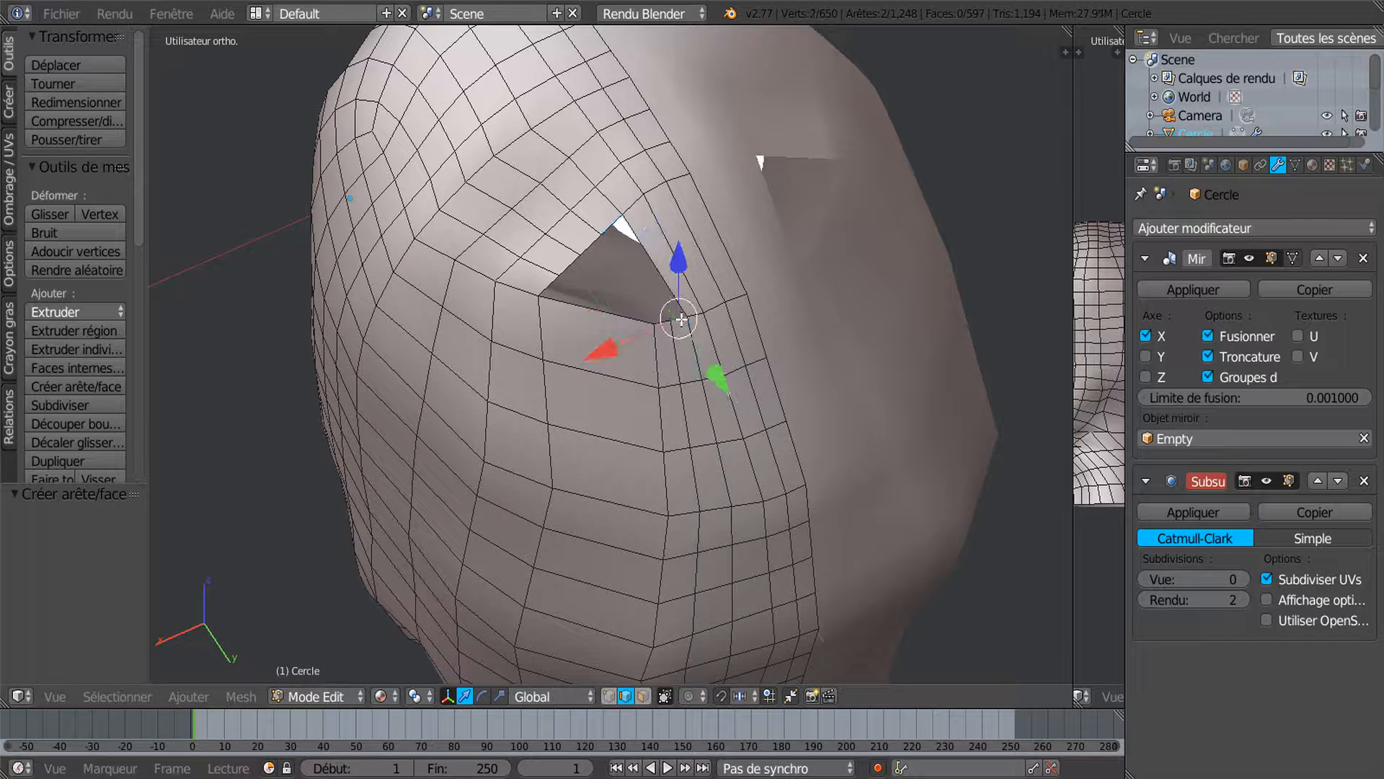
pyautogui.keyDown('shift'); pyautogui.rightClick(610, 218); pyautogui.keyUp('shift')
pyautogui.press('f')
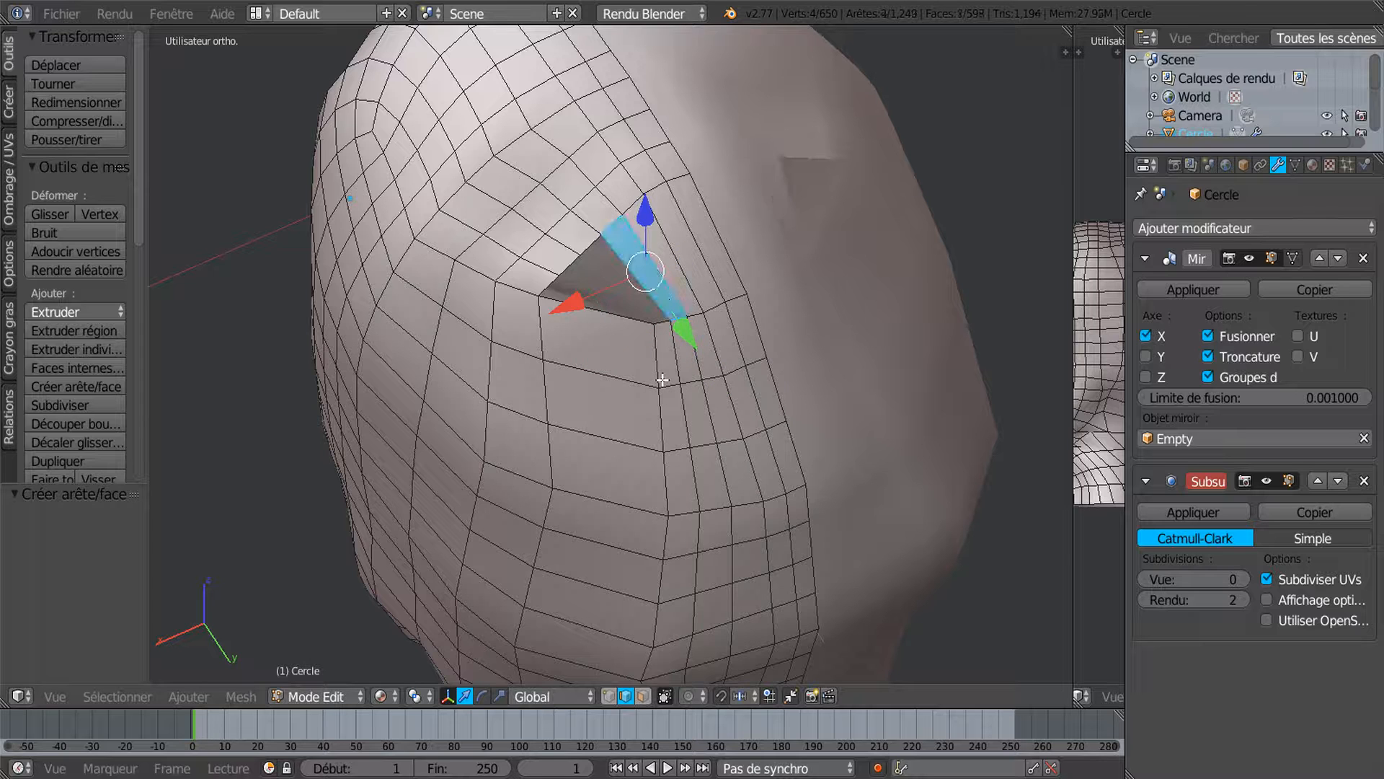
pyautogui.rightClick(659, 326)
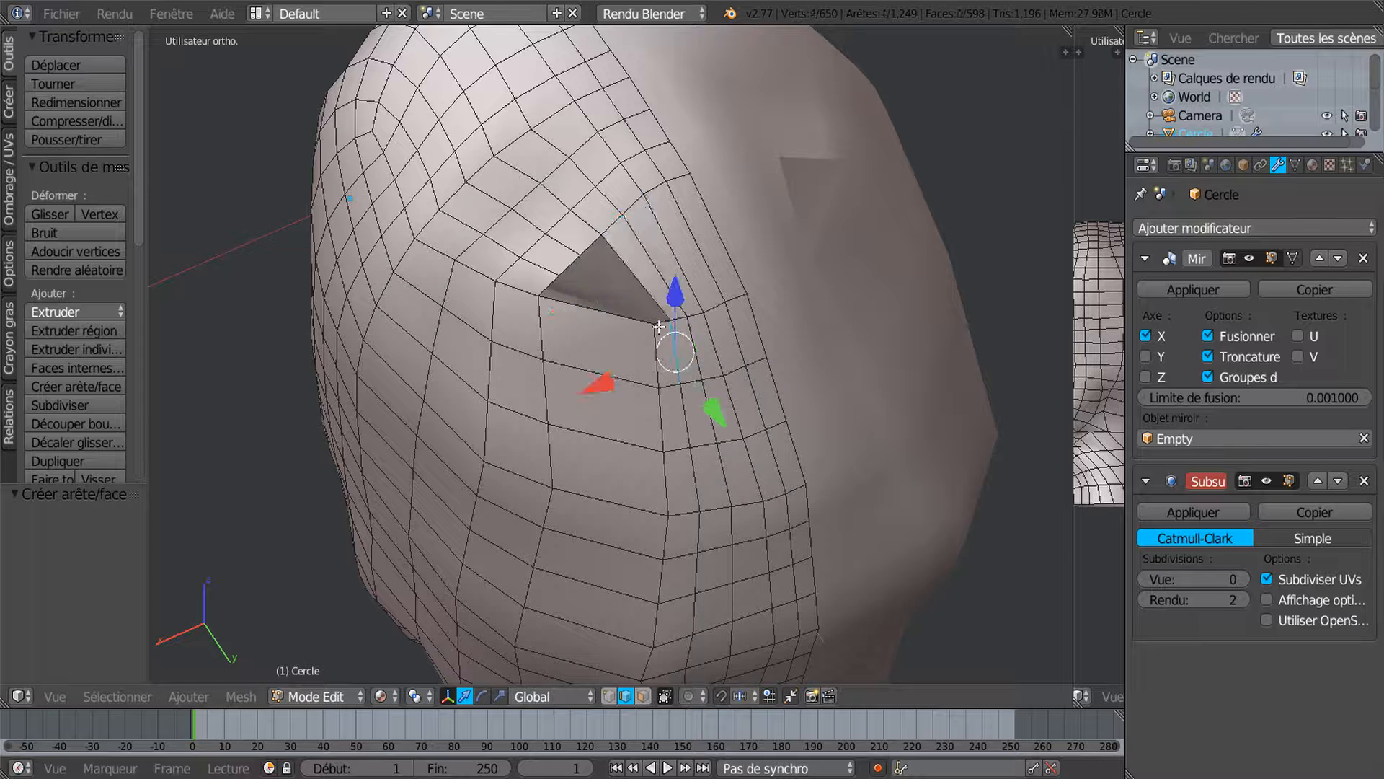
pyautogui.rightClick(665, 327)
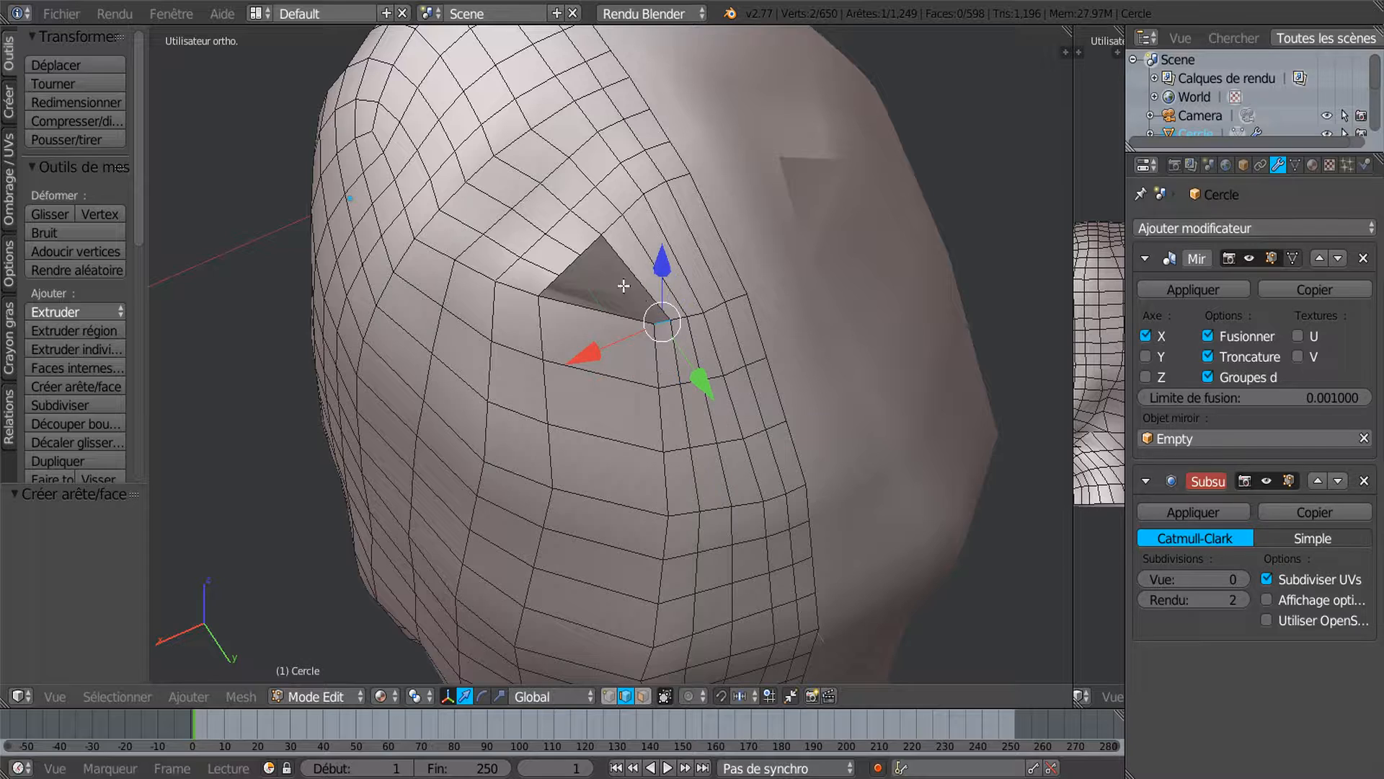
pyautogui.keyDown('shift'); pyautogui.rightClick(582, 239); pyautogui.keyUp('shift')
pyautogui.press('f')
# Try single loop cuts through the faces below the remaining hole and the faces above it, and undo both.
pyautogui.scroll(2, 636, 427)
pyautogui.moveTo(636, 428); pyautogui.dragTo(748, 423, button='middle')
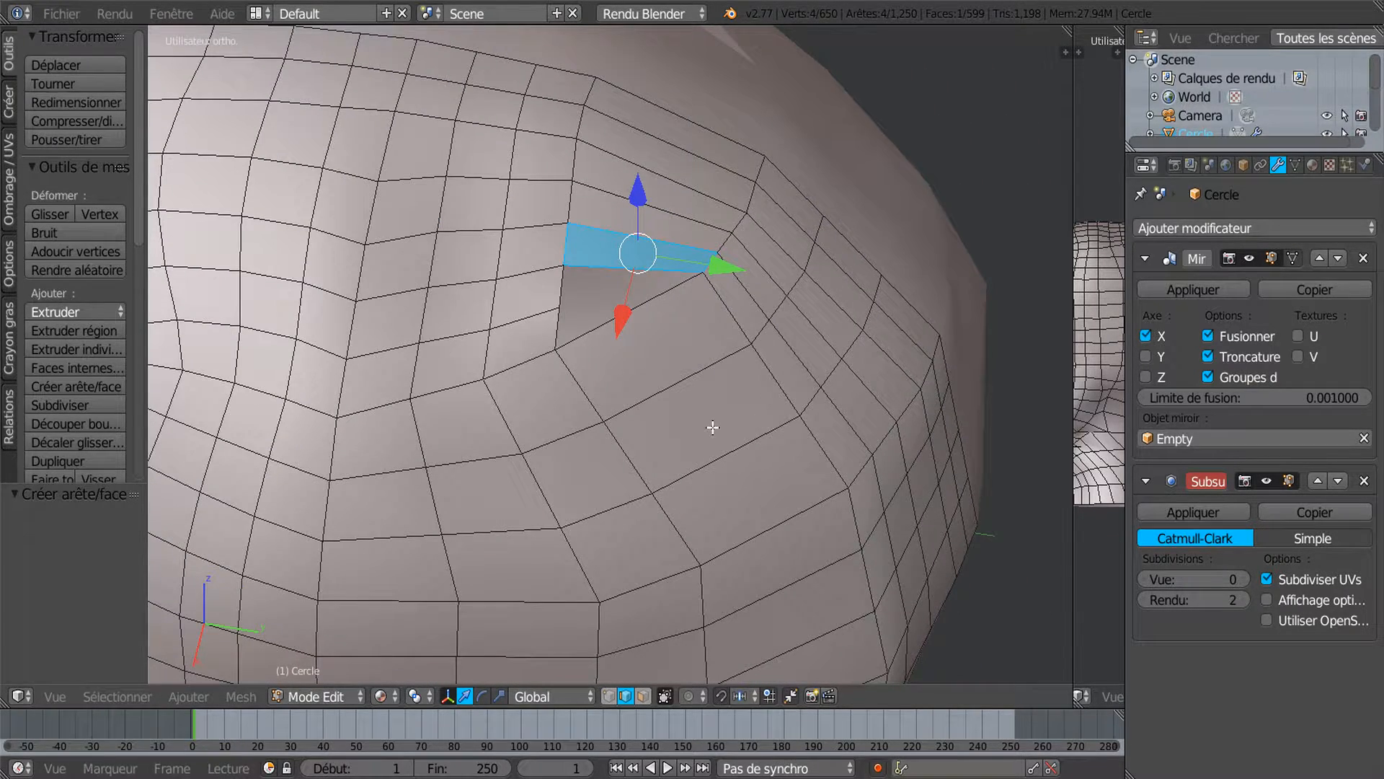
pyautogui.scroll(-4, 649, 304)
pyautogui.scroll(4, 649, 304)
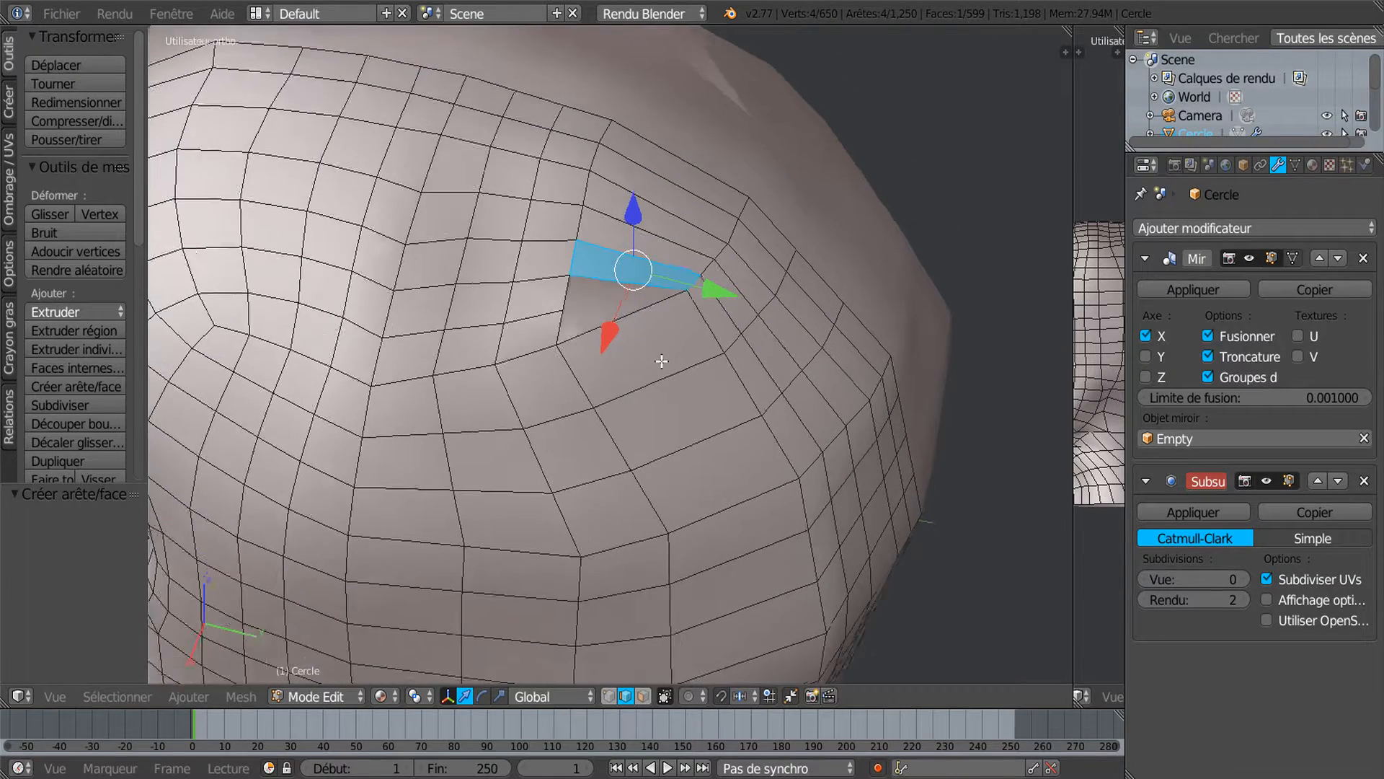
pyautogui.hotkey('ctrl', 'r')
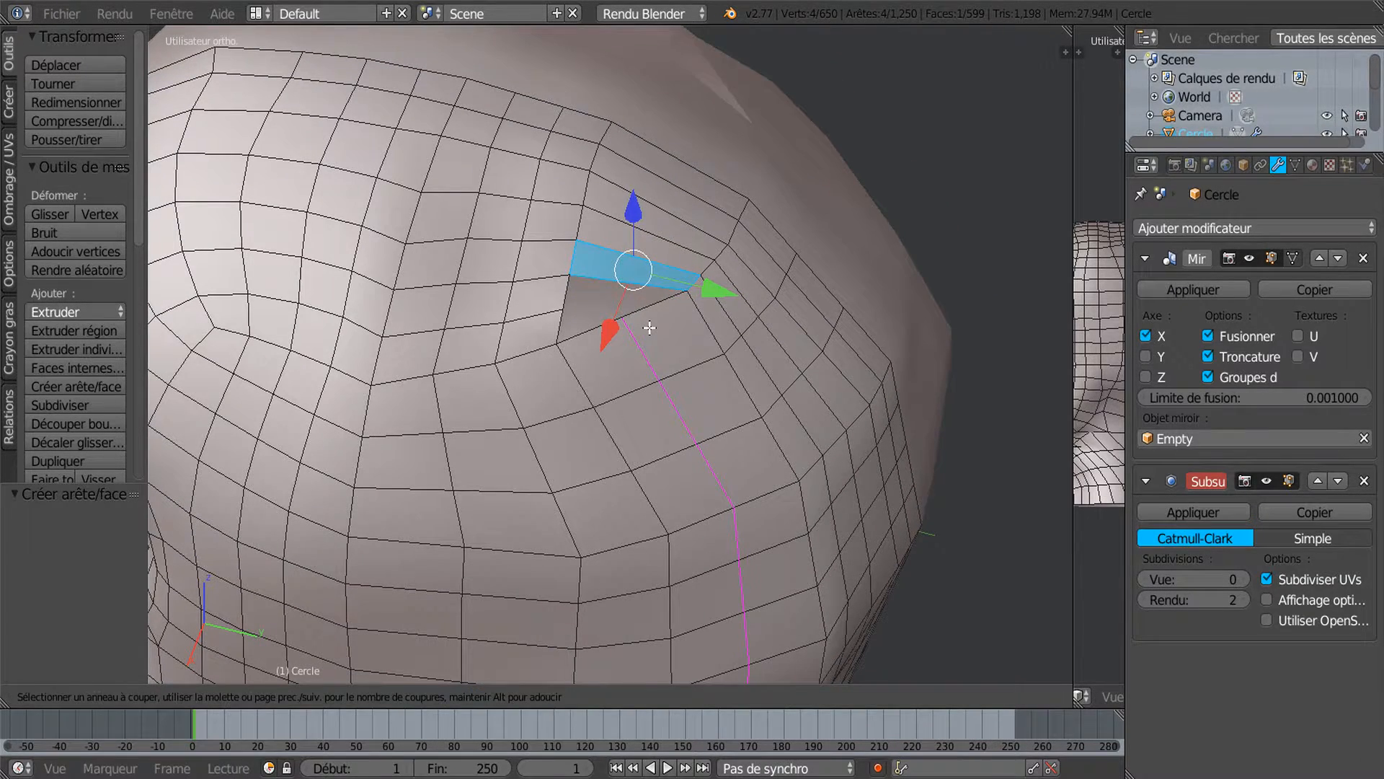
pyautogui.click(649, 328)
pyautogui.rightClick(653, 301)
pyautogui.hotkey('ctrl', 'r')
pyautogui.click(631, 271)
pyautogui.rightClick(630, 271)
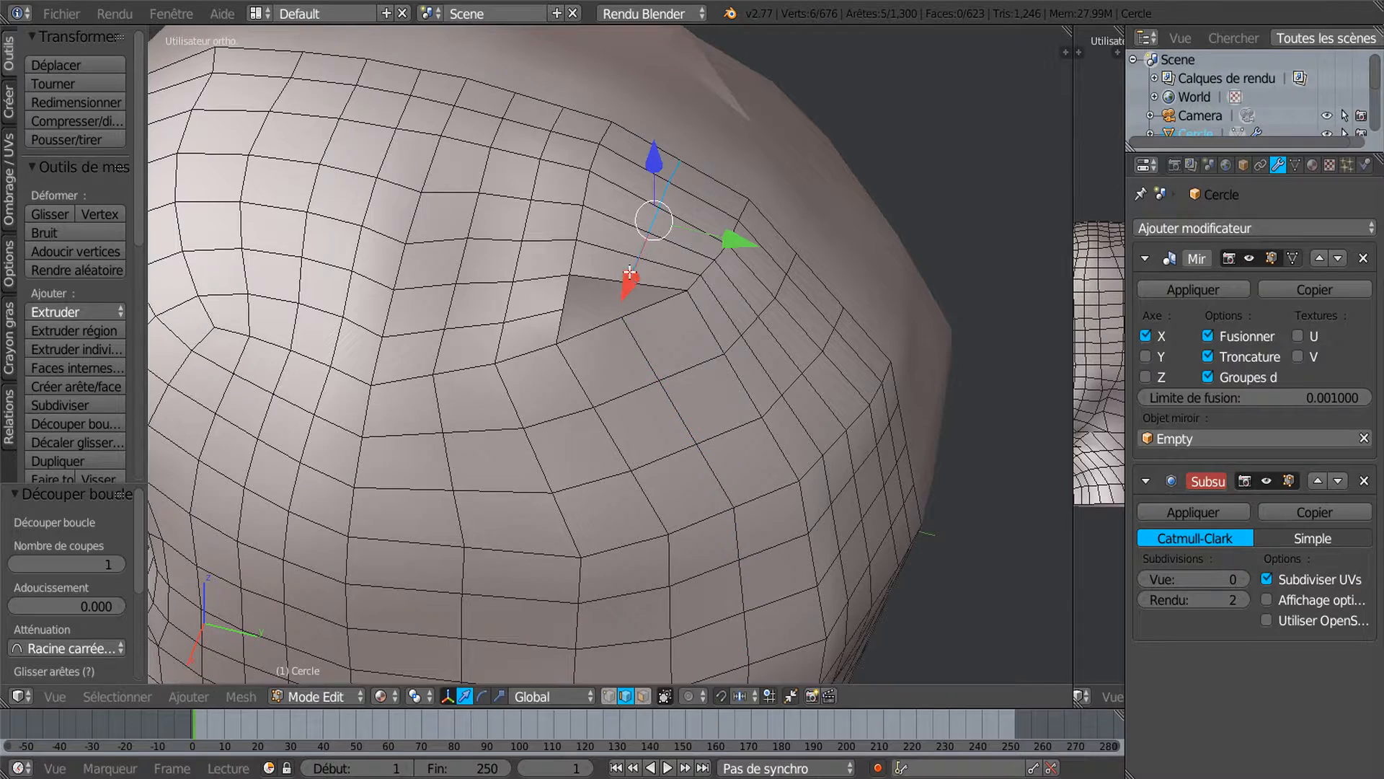
pyautogui.scroll(2, 665, 326)
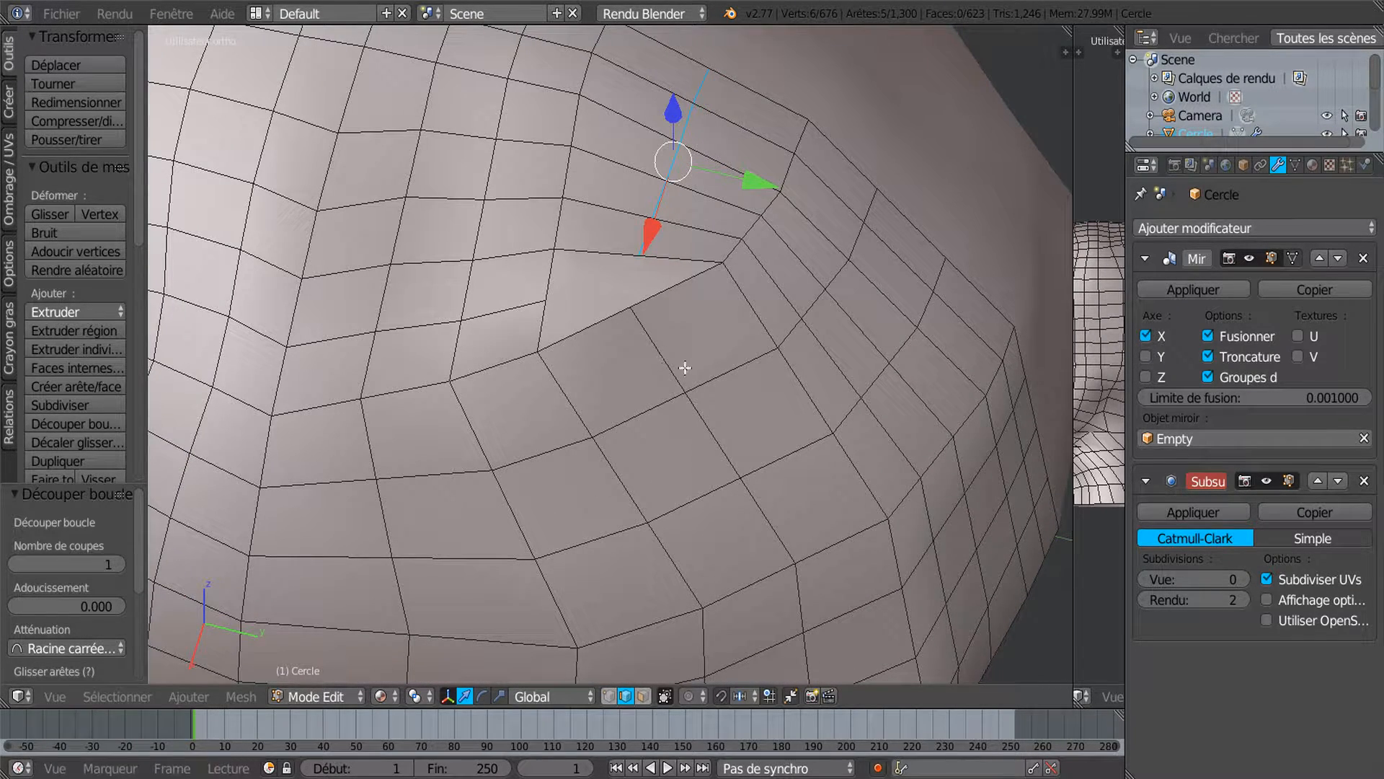
pyautogui.hotkey('ctrl', 'z')
pyautogui.moveTo(684, 387)
pyautogui.mouseDown(button='middle')
pyautogui.moveTo(673, 318)
pyautogui.moveTo(678, 407)
pyautogui.mouseUp(button='middle')
pyautogui.hotkey('ctrl', 'z')
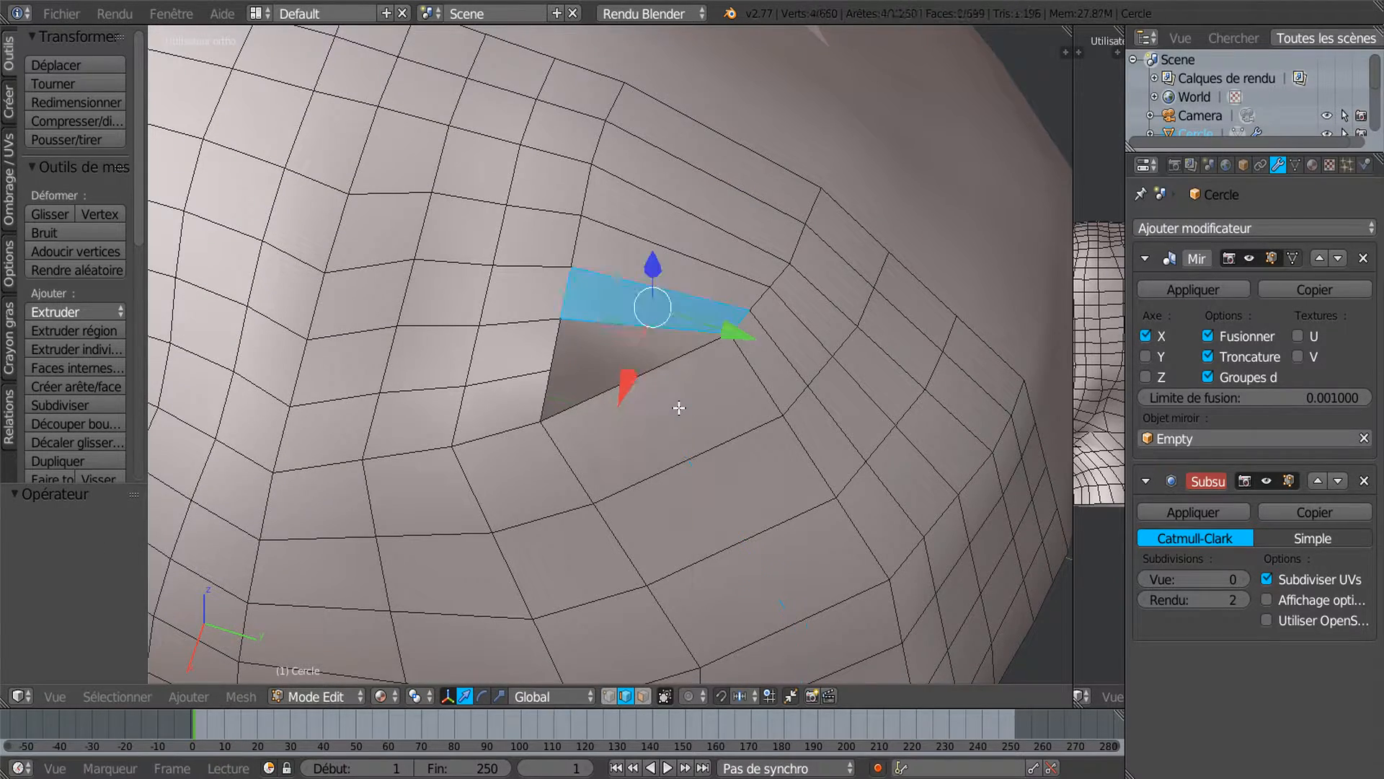
# Add one centred loop cut through the column of faces directly below the remaining hole.
pyautogui.moveTo(679, 407); pyautogui.dragTo(587, 403, button='middle')
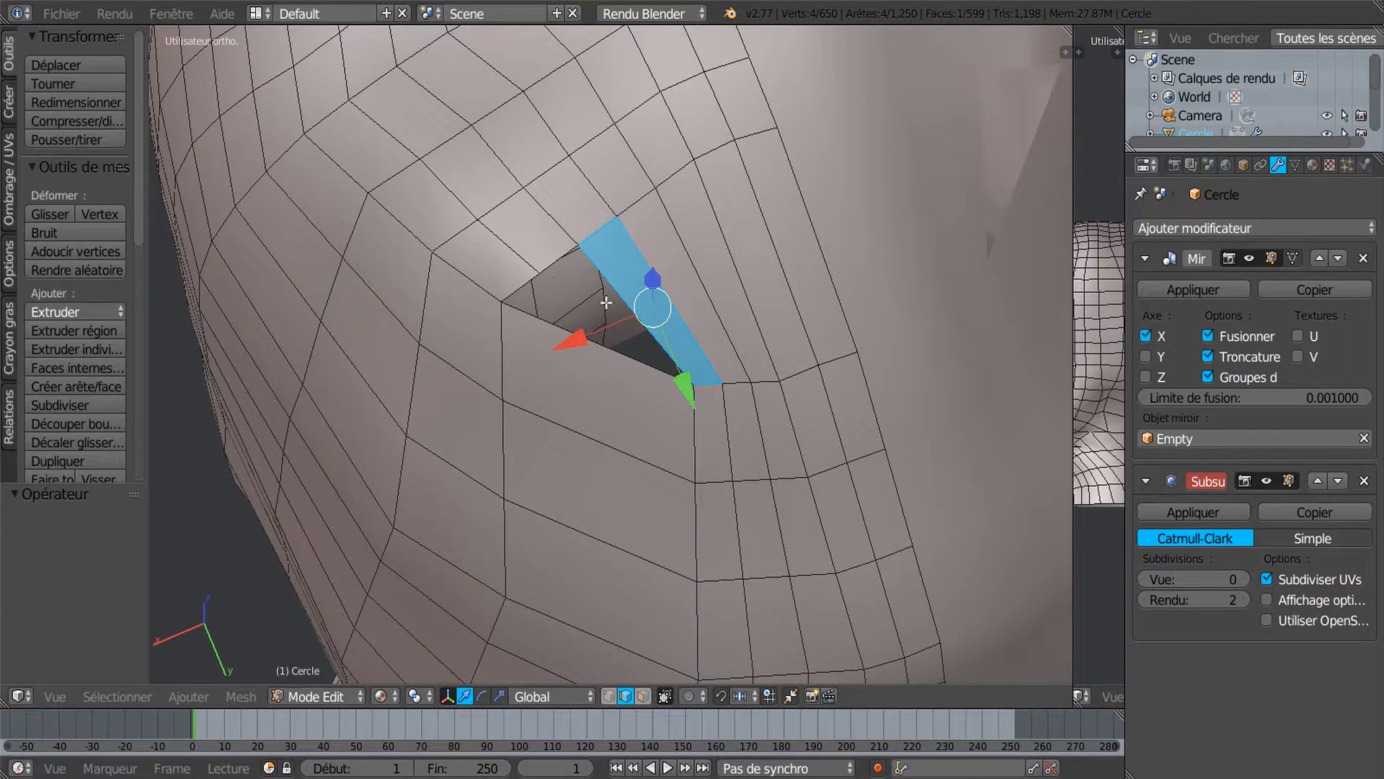
pyautogui.moveTo(606, 303); pyautogui.dragTo(653, 352, button='middle')
pyautogui.moveTo(620, 284); pyautogui.dragTo(742, 339, button='middle')
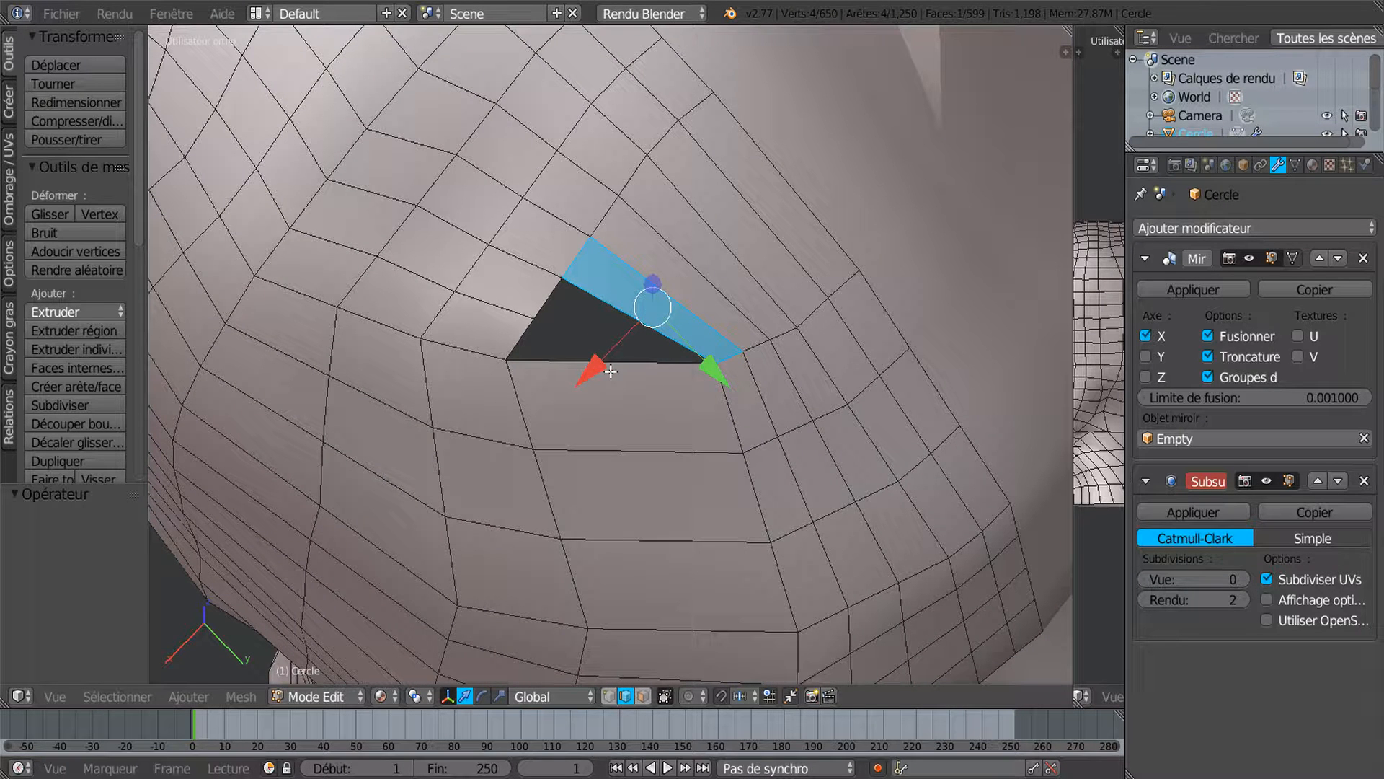
pyautogui.hotkey('ctrl', 'r')
pyautogui.click(610, 374)
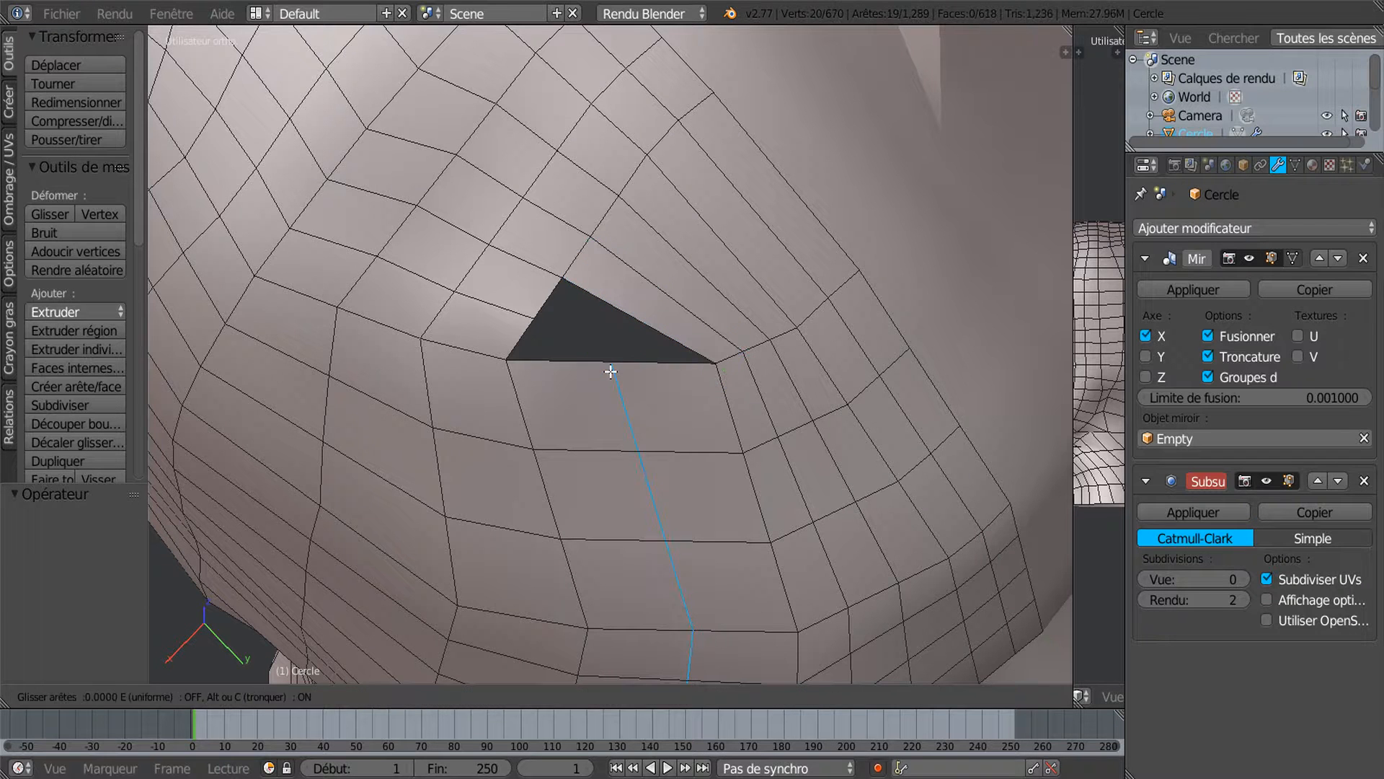
pyautogui.rightClick(617, 393)
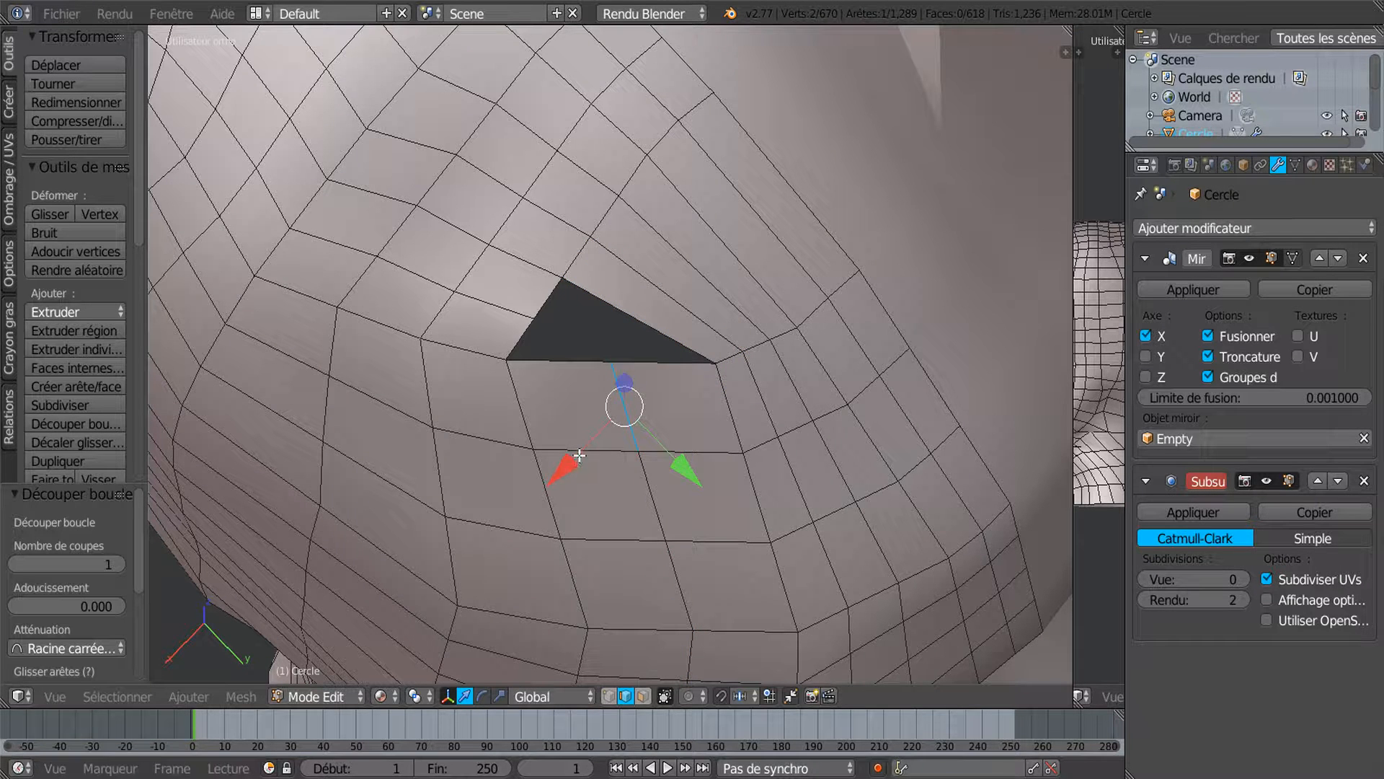
# In vertex selection mode, move the new loop's top vertex and the one below it along X, the second by about 0.132.
pyautogui.rightClick(612, 353)
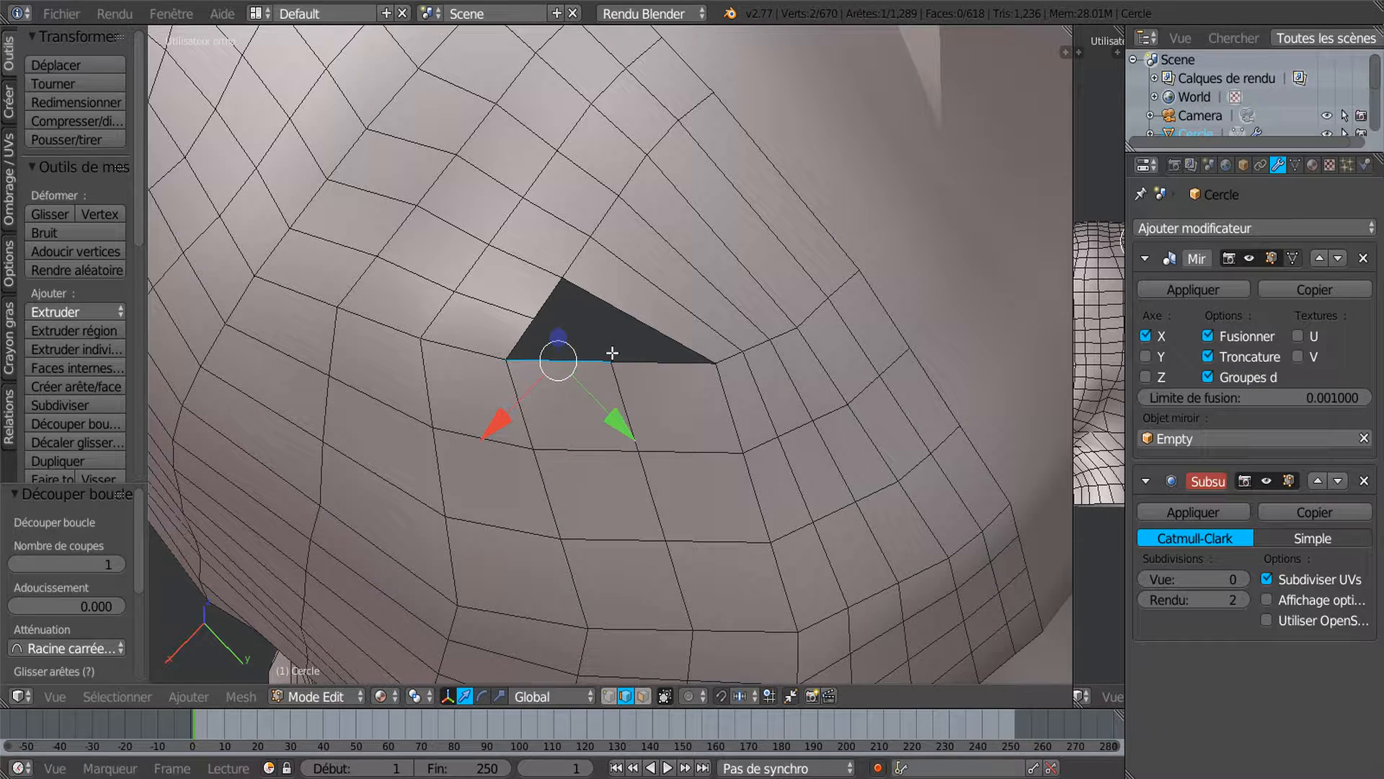
pyautogui.click(608, 695)
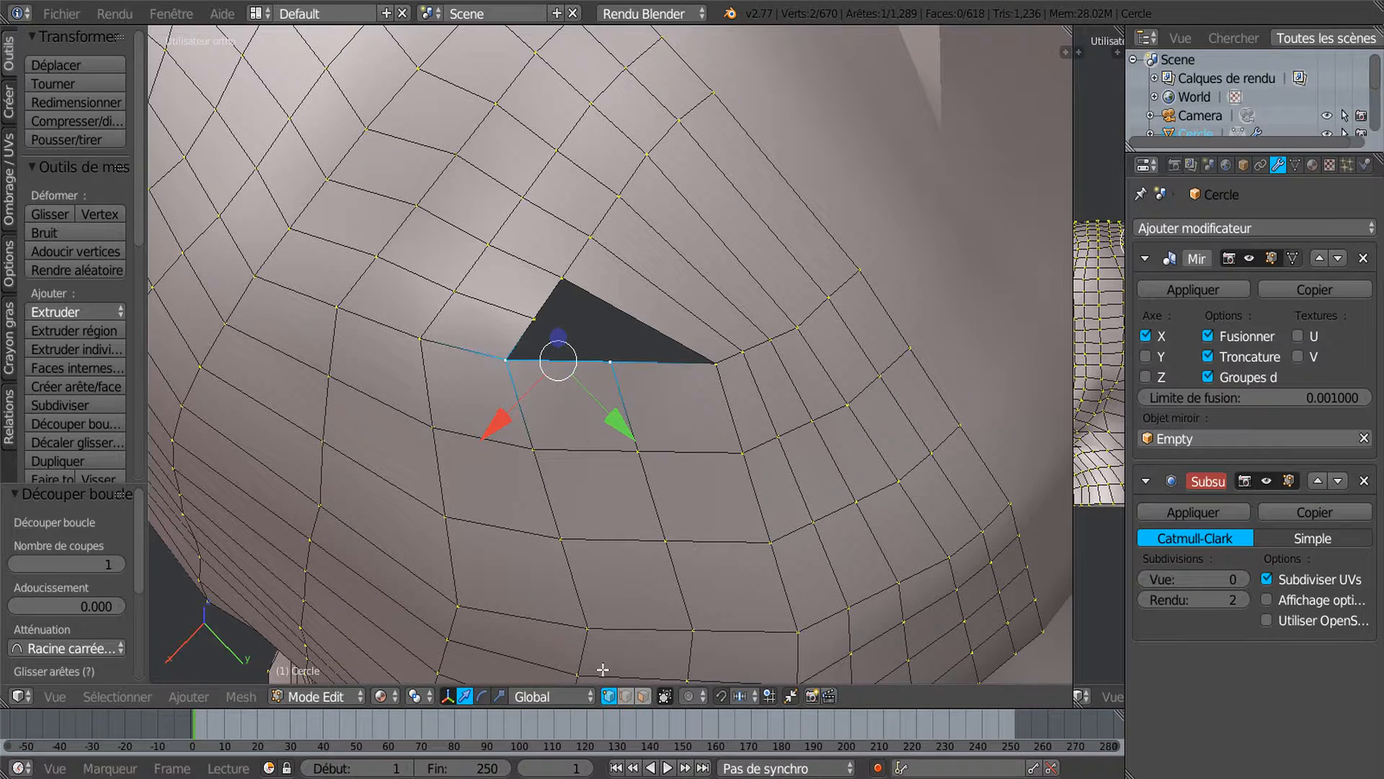
pyautogui.rightClick(610, 390)
pyautogui.press('g')
pyautogui.press('x')
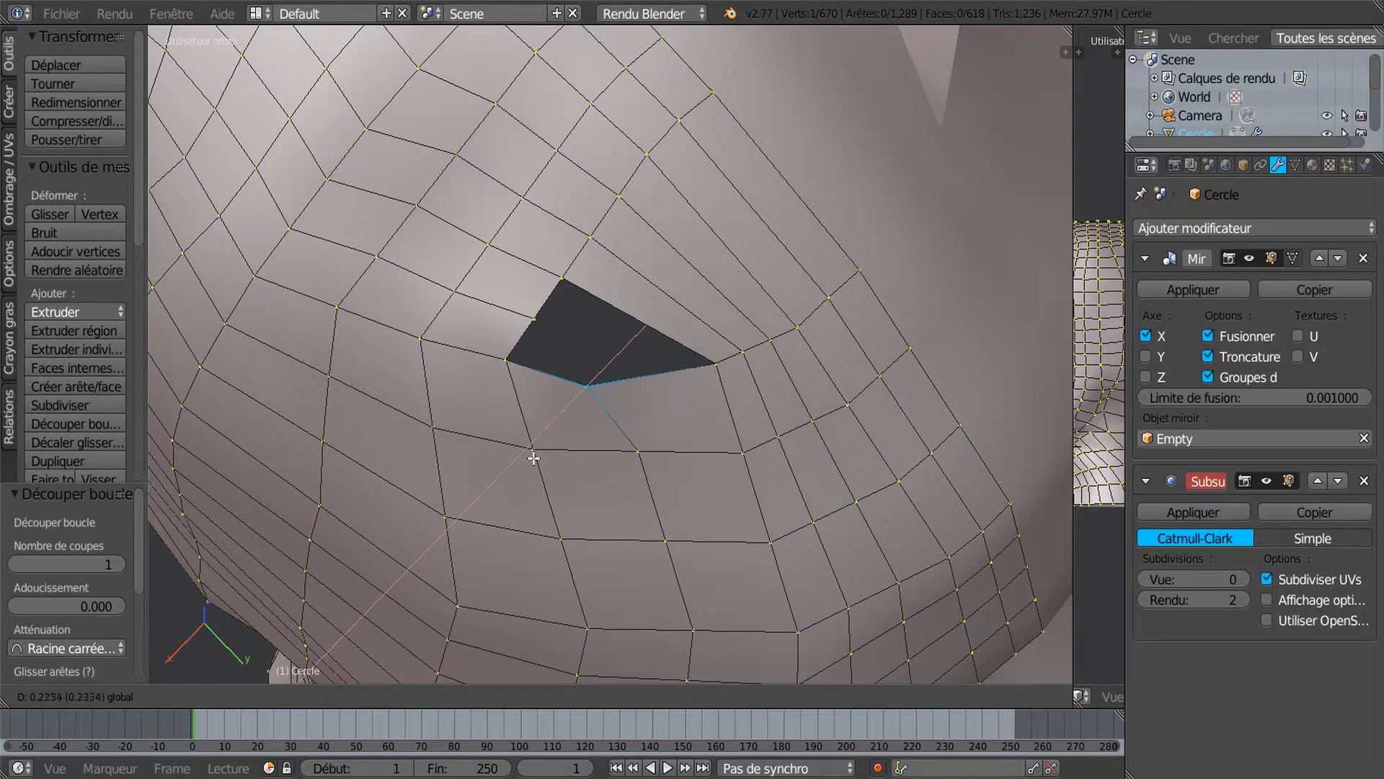
pyautogui.moveTo(533, 459); pyautogui.dragTo(537, 457)
pyautogui.rightClick(631, 457)
pyautogui.moveTo(578, 510); pyautogui.dragTo(572, 532)
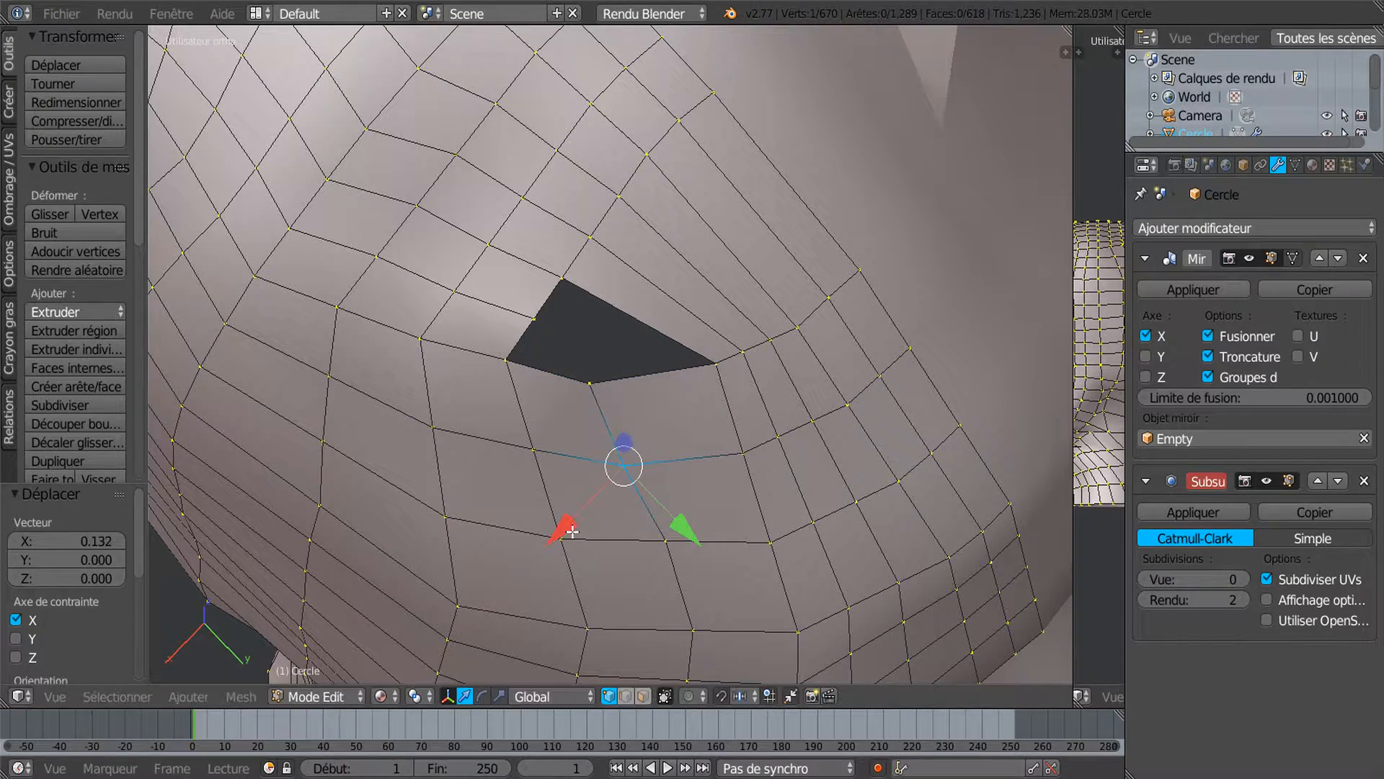
# Add a centred loop cut through the strip of faces bordering the hole's long lower edge.
pyautogui.moveTo(625, 315); pyautogui.dragTo(664, 455, button='middle')
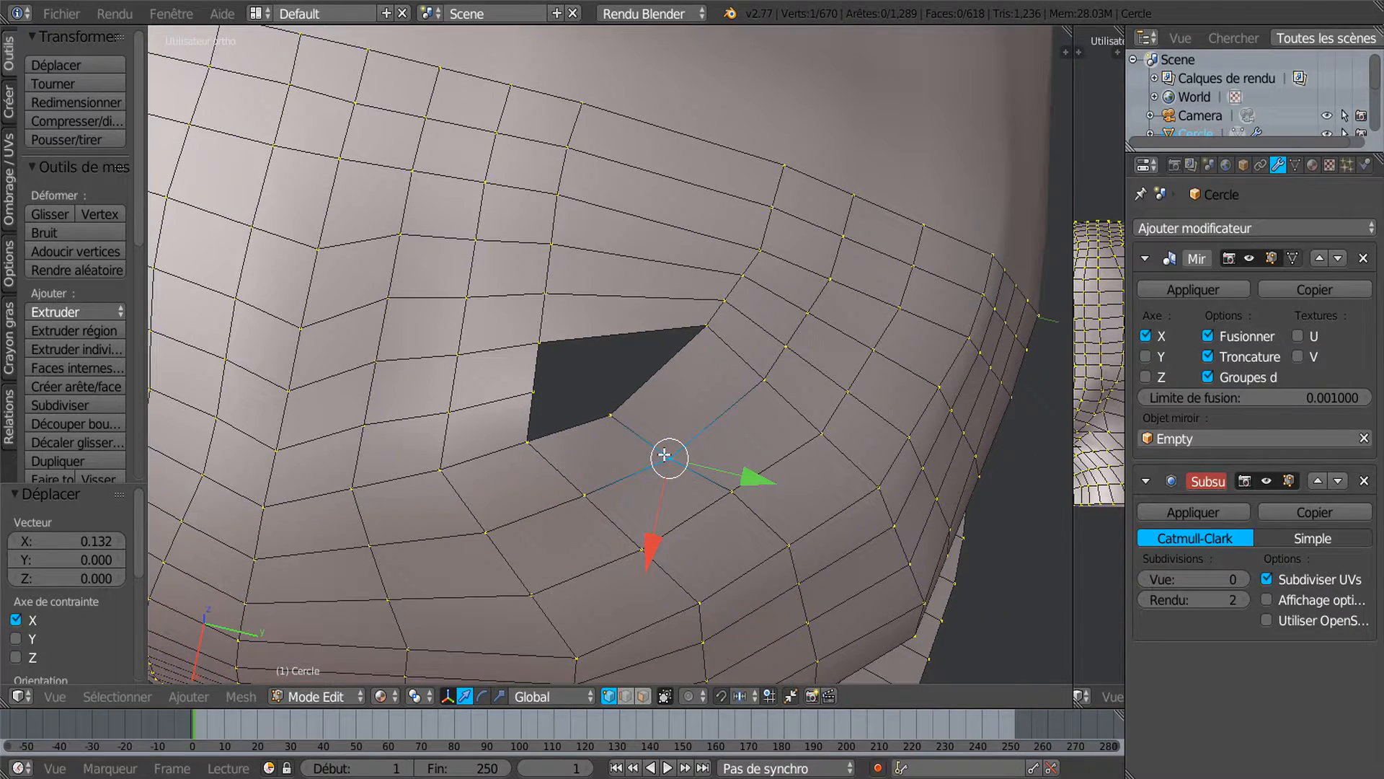
pyautogui.hotkey('ctrl', 'r')
pyautogui.click(670, 372)
pyautogui.rightClick(670, 373)
# Fill the remaining skull hole with two four-sided faces built from its border vertices.
pyautogui.rightClick(544, 394)
pyautogui.keyDown('shift'); pyautogui.rightClick(646, 369); pyautogui.keyUp('shift')
pyautogui.keyDown('shift'); pyautogui.rightClick(617, 420); pyautogui.keyUp('shift')
pyautogui.keyDown('shift'); pyautogui.rightClick(523, 444); pyautogui.keyUp('shift')
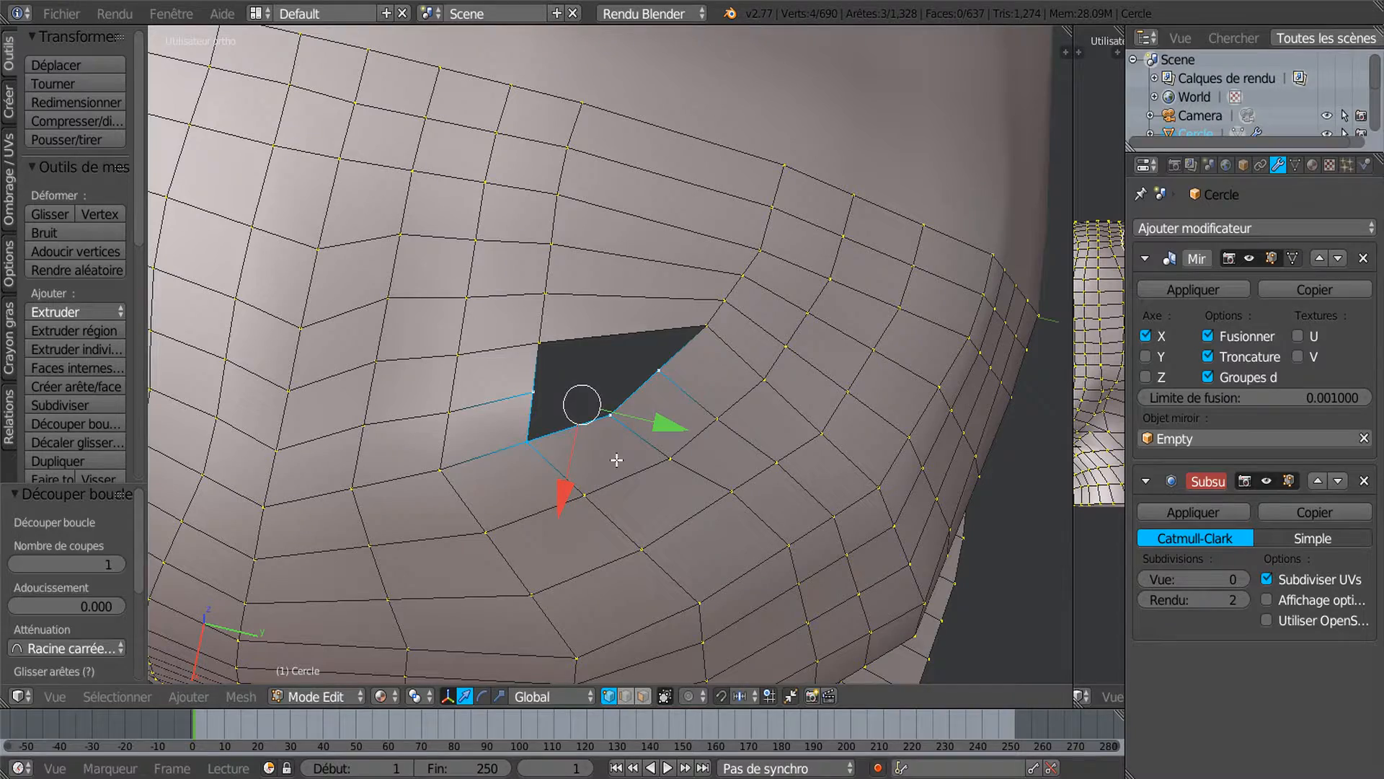
pyautogui.press('f')
pyautogui.rightClick(533, 392)
pyautogui.keyDown('shift'); pyautogui.rightClick(539, 343); pyautogui.keyUp('shift')
pyautogui.keyDown('shift'); pyautogui.rightClick(701, 332); pyautogui.keyUp('shift')
pyautogui.keyDown('shift'); pyautogui.rightClick(668, 372); pyautogui.keyUp('shift')
pyautogui.press('f')
# Set the subdivision surface modifier's viewport level to 2 for the whole head.
pyautogui.scroll(-4, 692, 418)
pyautogui.moveTo(707, 432); pyautogui.dragTo(696, 346, button='middle')
pyautogui.scroll(-3, 695, 380)
pyautogui.moveTo(705, 461); pyautogui.dragTo(758, 373, button='middle')
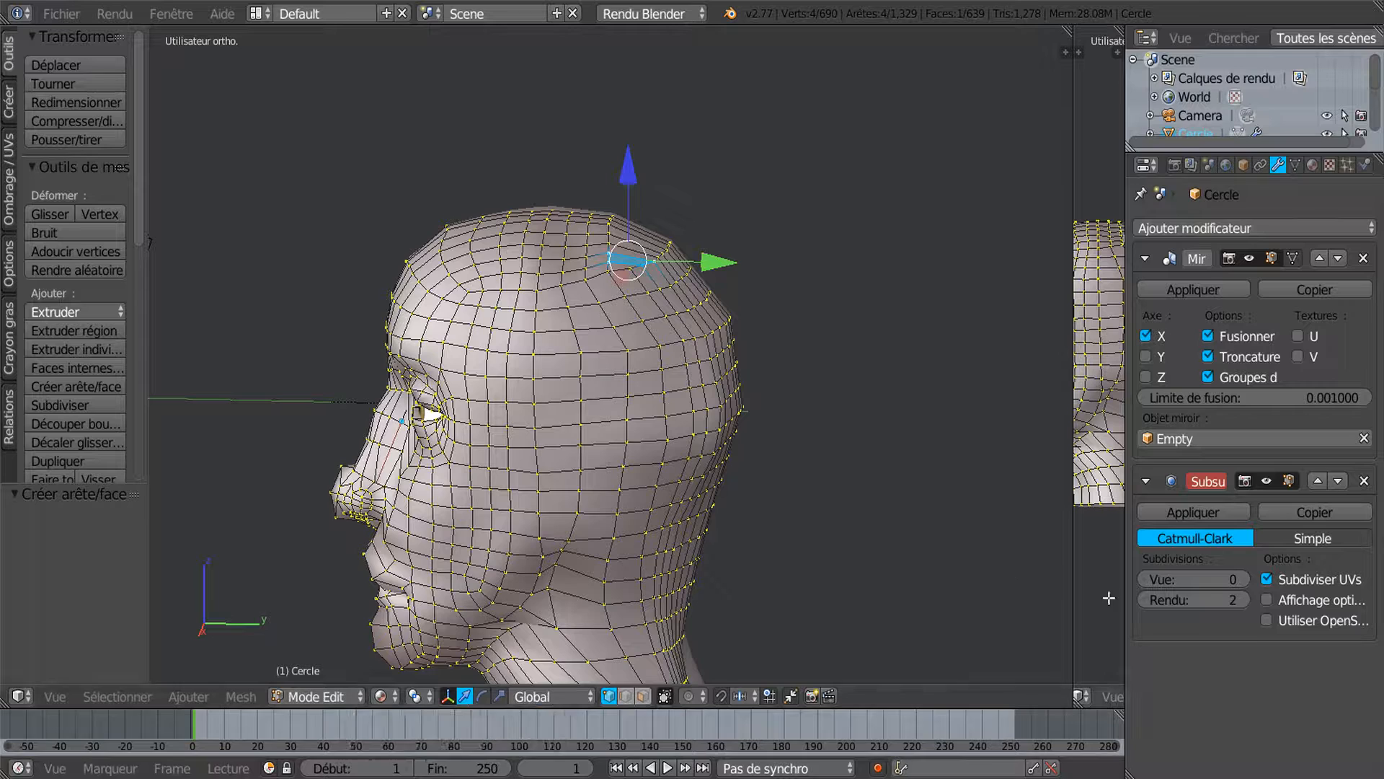
pyautogui.click(1245, 582)
pyautogui.click(1245, 582)
pyautogui.moveTo(965, 585); pyautogui.dragTo(916, 576, button='middle')
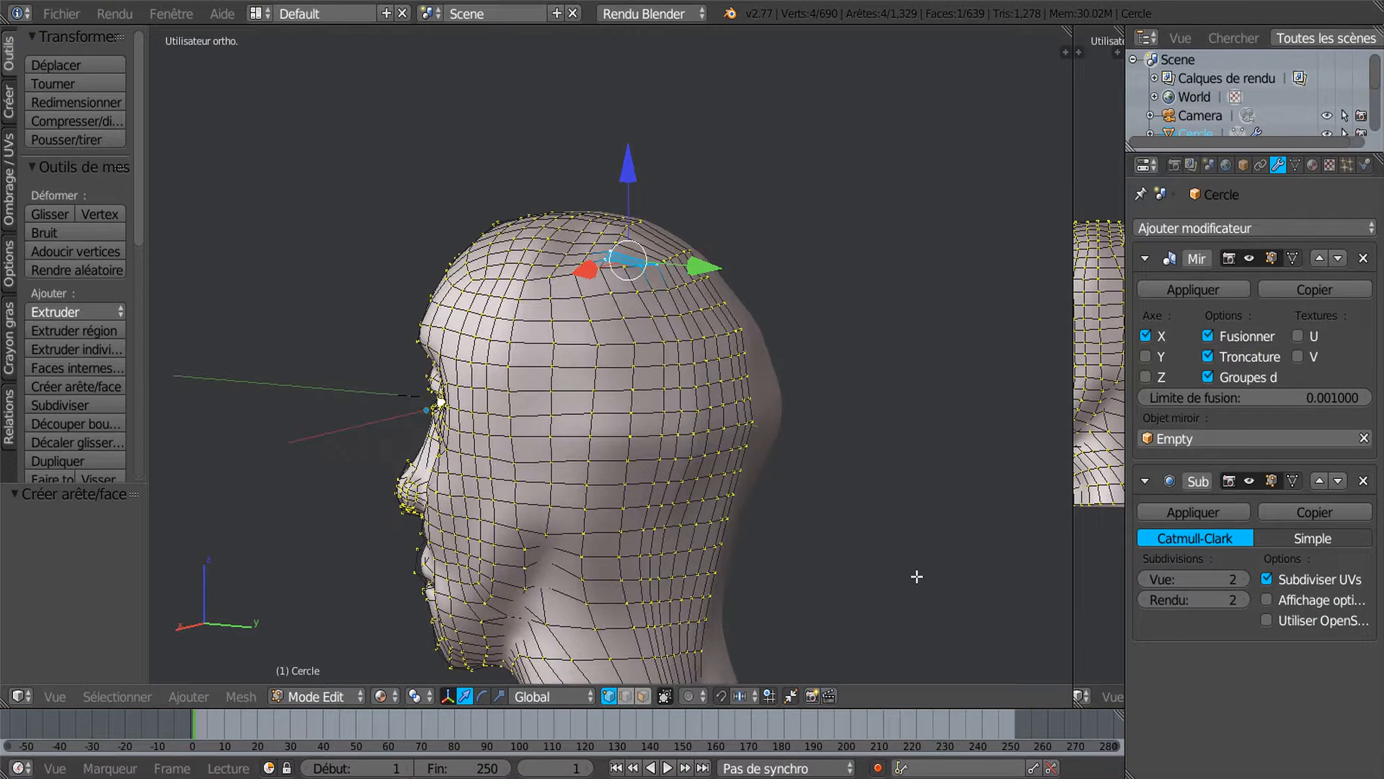
# Switch to sculpt mode and set the Smooth brush to a 130 px radius and 0.170 strength.
pyautogui.click(299, 698)
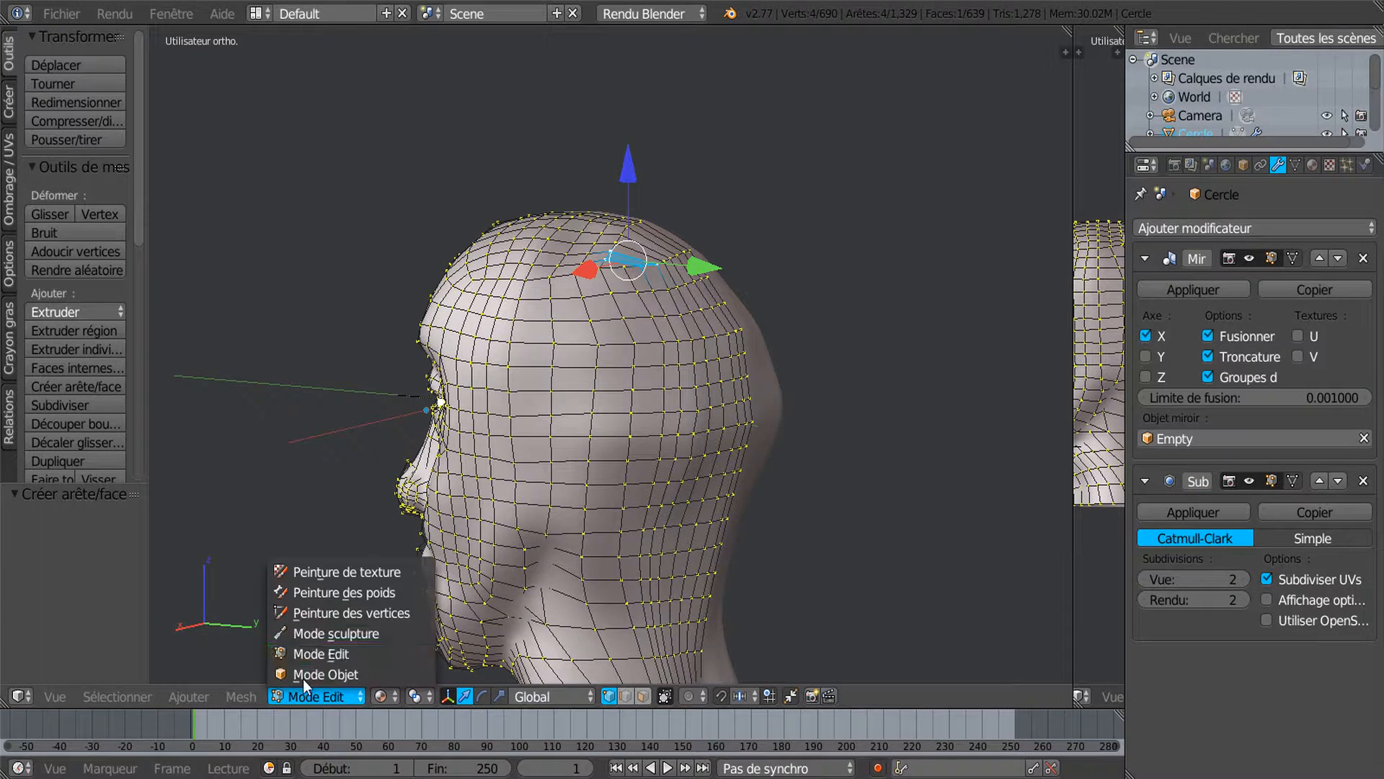
pyautogui.click(303, 633)
pyautogui.moveTo(388, 249)
pyautogui.mouseDown(button='middle')
pyautogui.moveTo(687, 474)
pyautogui.moveTo(661, 439)
pyautogui.moveTo(709, 374)
pyautogui.moveTo(819, 293)
pyautogui.moveTo(747, 380)
pyautogui.moveTo(707, 508)
pyautogui.moveTo(721, 476)
pyautogui.moveTo(623, 500)
pyautogui.mouseUp(button='middle')
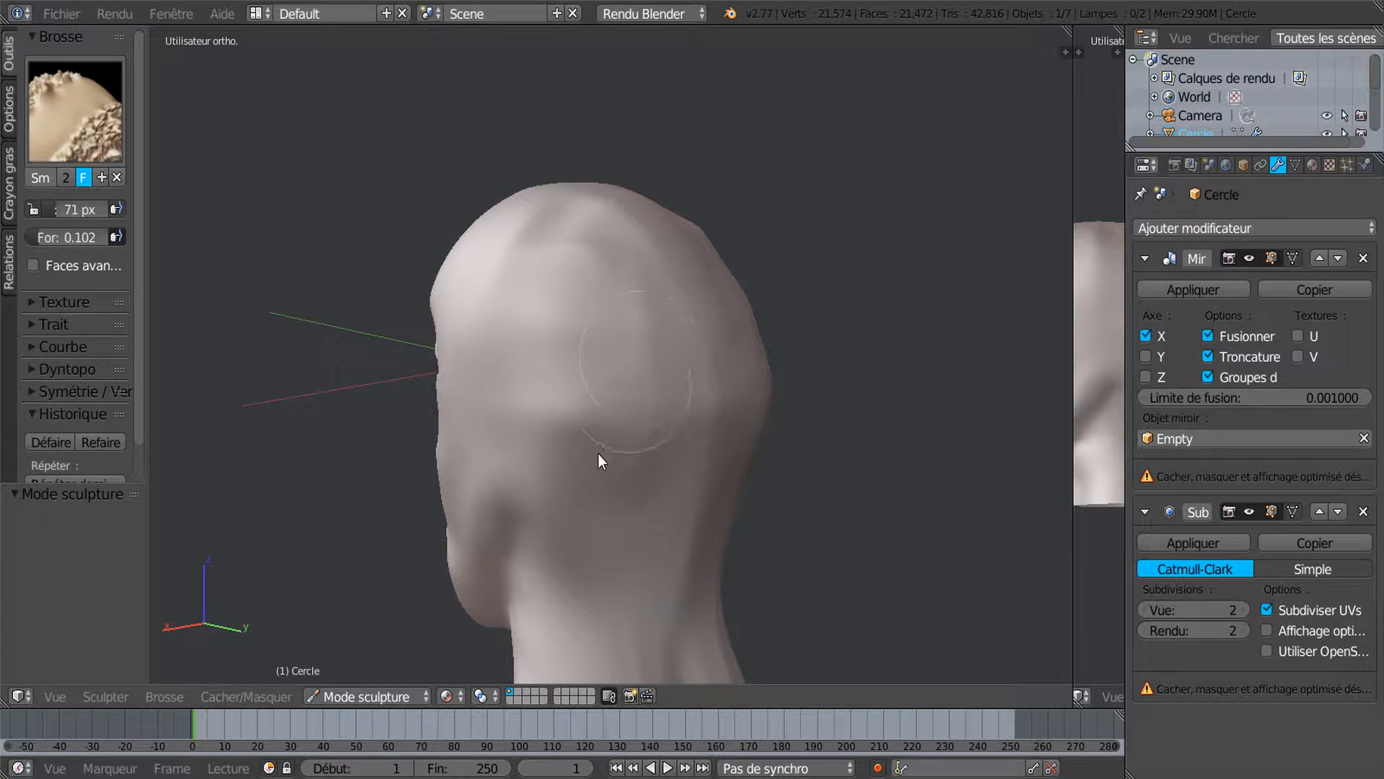
pyautogui.moveTo(664, 421); pyautogui.dragTo(686, 453, button='middle')
pyautogui.scroll(3, 646, 434)
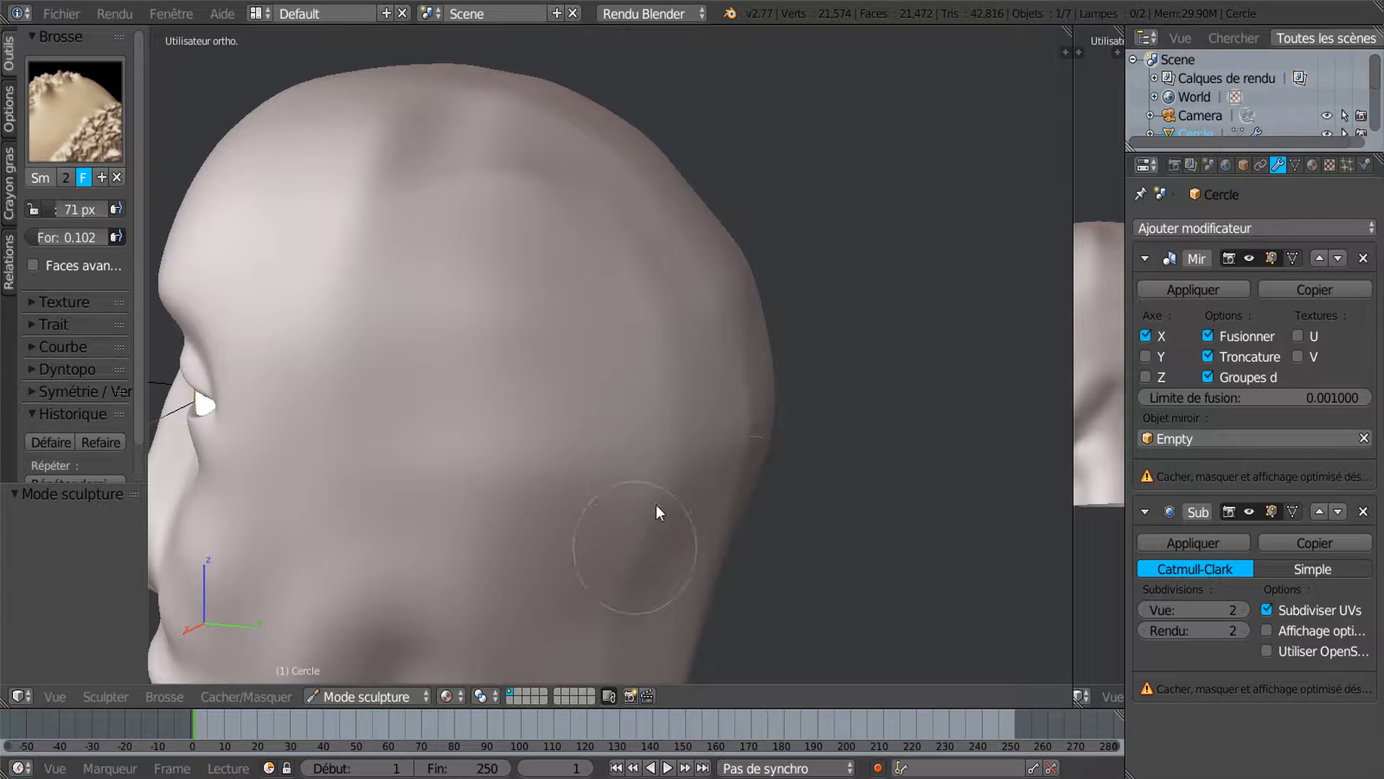
pyautogui.moveTo(52, 209); pyautogui.dragTo(95, 209)
pyautogui.click(48, 215)
pyautogui.press('Return')
pyautogui.moveTo(146, 212); pyautogui.dragTo(207, 212)
pyautogui.moveTo(50, 234); pyautogui.dragTo(61, 237)
# Smooth the skull, the back of the head and the neck from several angles with the Smooth brush.
pyautogui.moveTo(725, 386)
pyautogui.mouseDown(button='middle')
pyautogui.moveTo(675, 391)
pyautogui.moveTo(672, 432)
pyautogui.moveTo(535, 266)
pyautogui.mouseUp(button='middle')
pyautogui.moveTo(615, 358)
pyautogui.mouseDown(button='middle')
pyautogui.moveTo(569, 359)
pyautogui.moveTo(760, 414)
pyautogui.moveTo(896, 340)
pyautogui.mouseUp(button='middle')
pyautogui.moveTo(801, 255); pyautogui.dragTo(655, 278, button='middle')
pyautogui.moveTo(594, 195)
pyautogui.mouseDown(button='middle')
pyautogui.moveTo(553, 226)
pyautogui.moveTo(741, 220)
pyautogui.moveTo(720, 300)
pyautogui.moveTo(637, 312)
pyautogui.mouseUp(button='middle')
pyautogui.moveTo(739, 468)
pyautogui.mouseDown(button='middle')
pyautogui.moveTo(763, 506)
pyautogui.moveTo(747, 229)
pyautogui.moveTo(745, 253)
pyautogui.mouseUp(button='middle')
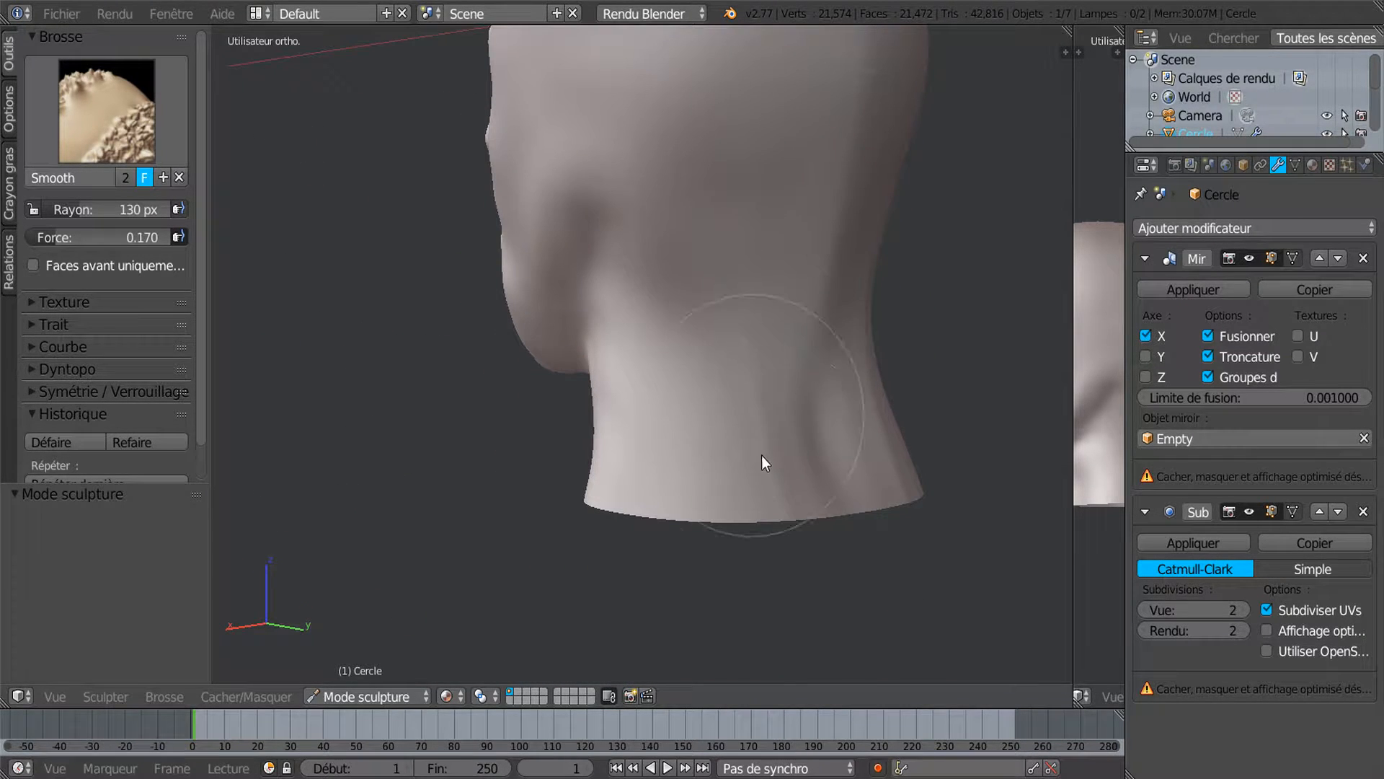
pyautogui.moveTo(763, 339)
pyautogui.mouseDown(button='middle')
pyautogui.moveTo(833, 262)
pyautogui.moveTo(788, 413)
pyautogui.moveTo(872, 377)
pyautogui.moveTo(773, 391)
pyautogui.mouseUp(button='middle')
pyautogui.moveTo(647, 482)
pyautogui.mouseDown(button='middle')
pyautogui.moveTo(695, 414)
pyautogui.moveTo(762, 421)
pyautogui.moveTo(793, 444)
pyautogui.moveTo(786, 339)
pyautogui.mouseUp(button='middle')
pyautogui.scroll(-5, 766, 396)
pyautogui.scroll(2, 754, 443)
pyautogui.moveTo(765, 269); pyautogui.dragTo(775, 309, button='middle')
pyautogui.moveTo(742, 216); pyautogui.dragTo(773, 334, button='middle')
pyautogui.moveTo(768, 244); pyautogui.dragTo(783, 210, button='middle')
pyautogui.moveTo(777, 424); pyautogui.dragTo(785, 413, button='middle')
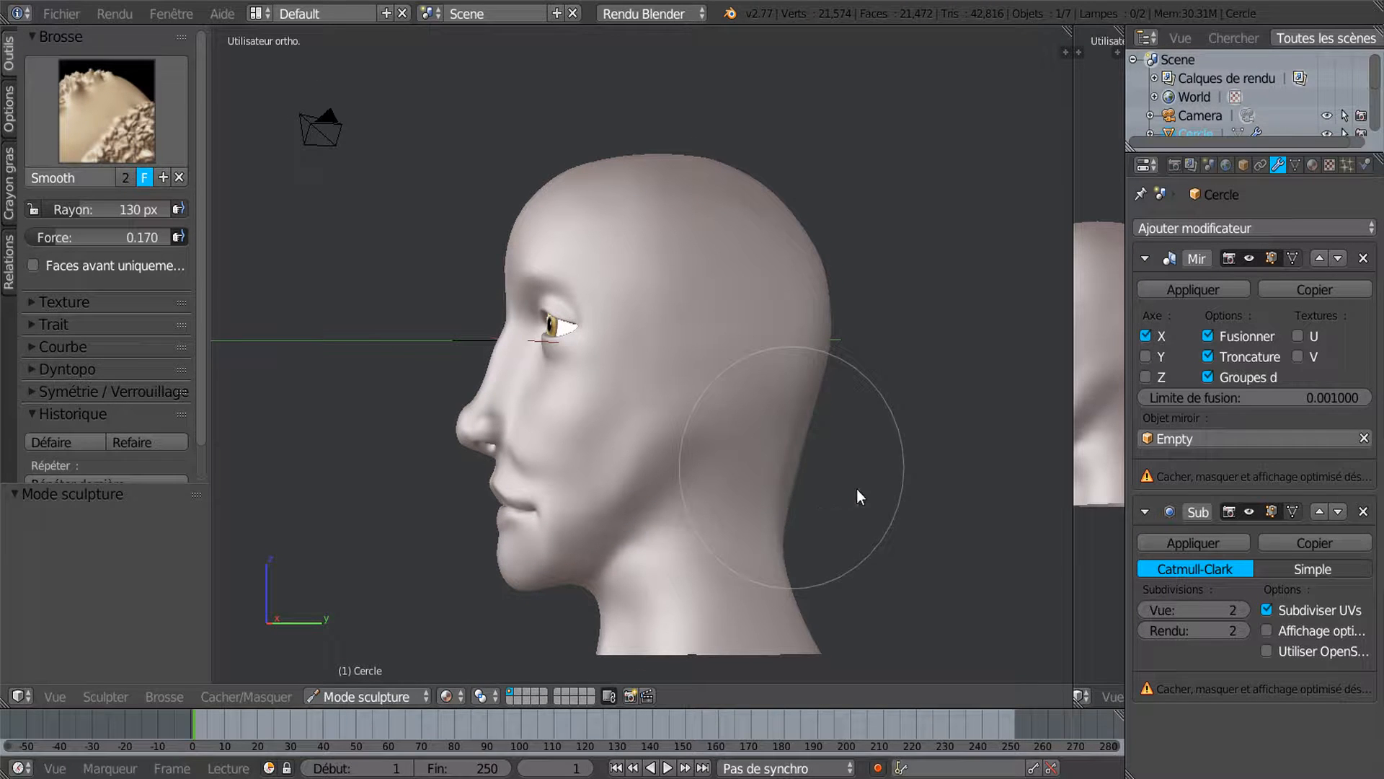
# Reduce the Smooth brush radius to 89 px and smooth the area behind the jaw.
pyautogui.press('f')
pyautogui.click(786, 554)
pyautogui.scroll(2, 724, 548)
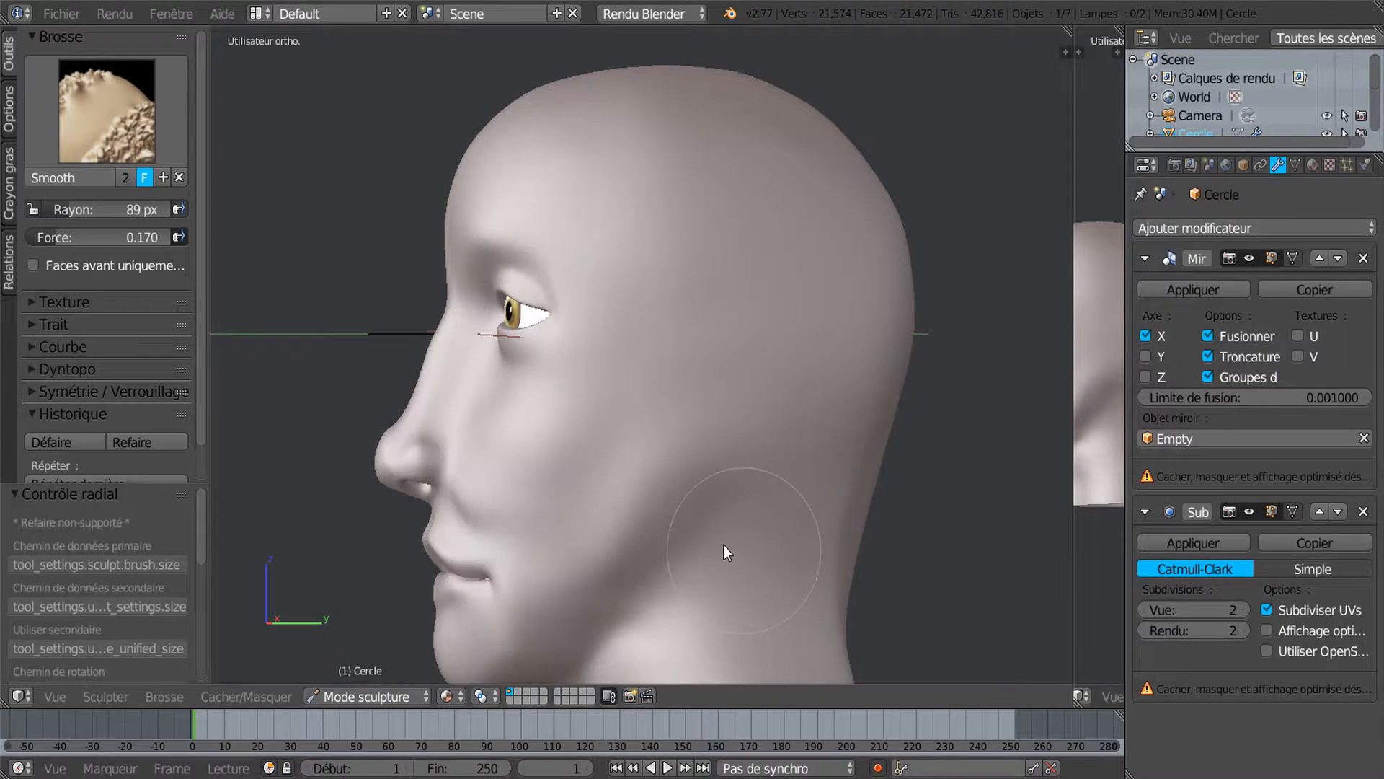
pyautogui.moveTo(639, 474)
pyautogui.mouseDown(button='middle')
pyautogui.moveTo(933, 473)
pyautogui.moveTo(952, 531)
pyautogui.moveTo(604, 546)
pyautogui.moveTo(723, 544)
pyautogui.moveTo(969, 581)
pyautogui.moveTo(911, 547)
pyautogui.moveTo(860, 538)
pyautogui.mouseUp(button='middle')
# From the top view, pull the rear side of the skull outward using the Grab brush with a 192 px radius.
pyautogui.scroll(-2, 933, 473)
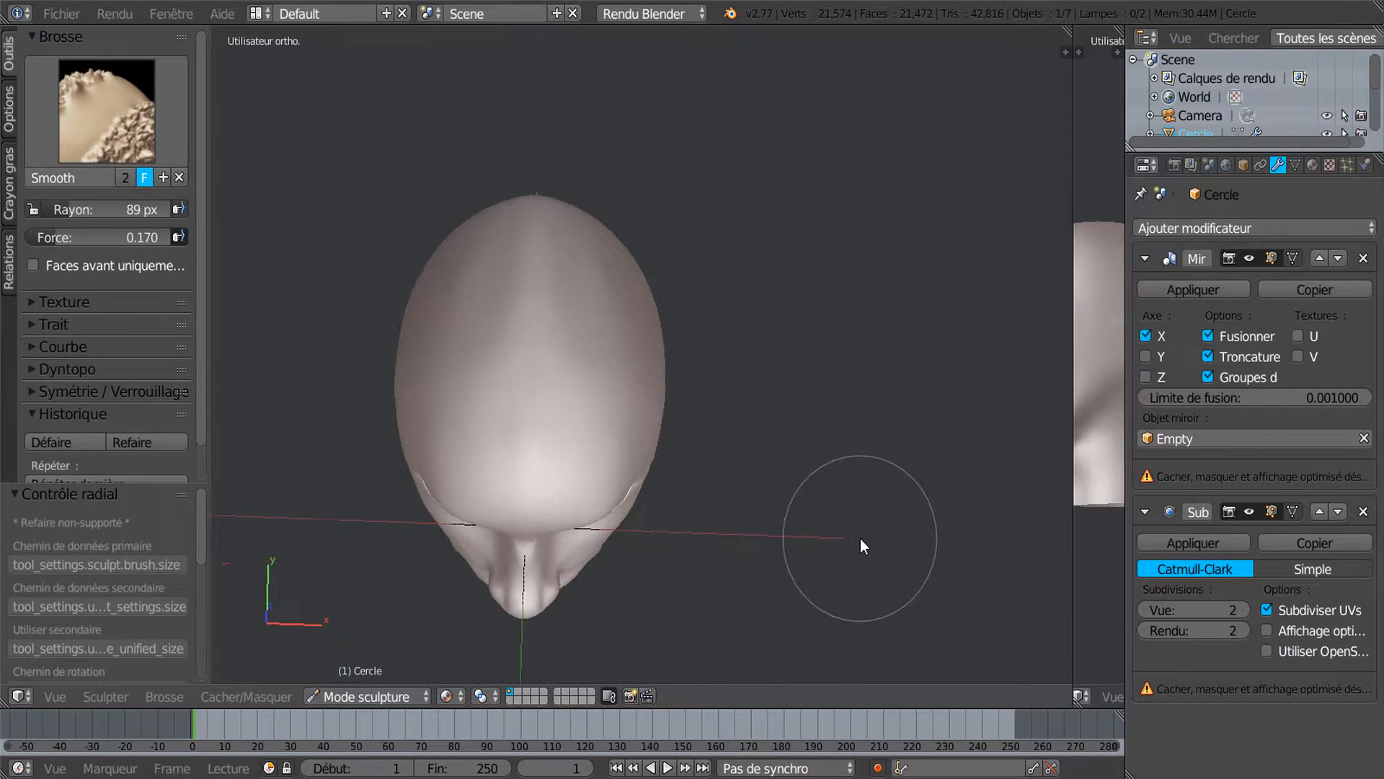
pyautogui.press('KP_7')
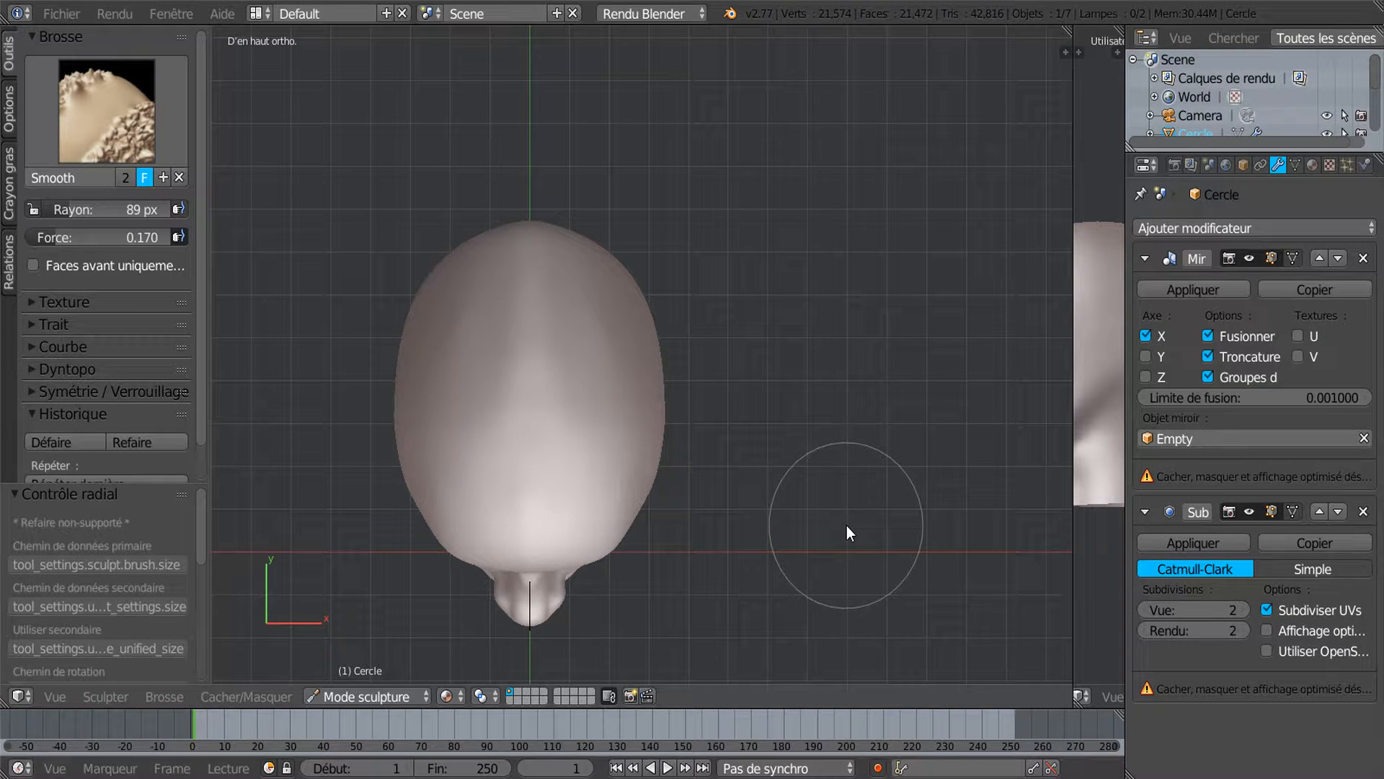
pyautogui.click(131, 119)
pyautogui.click(504, 223)
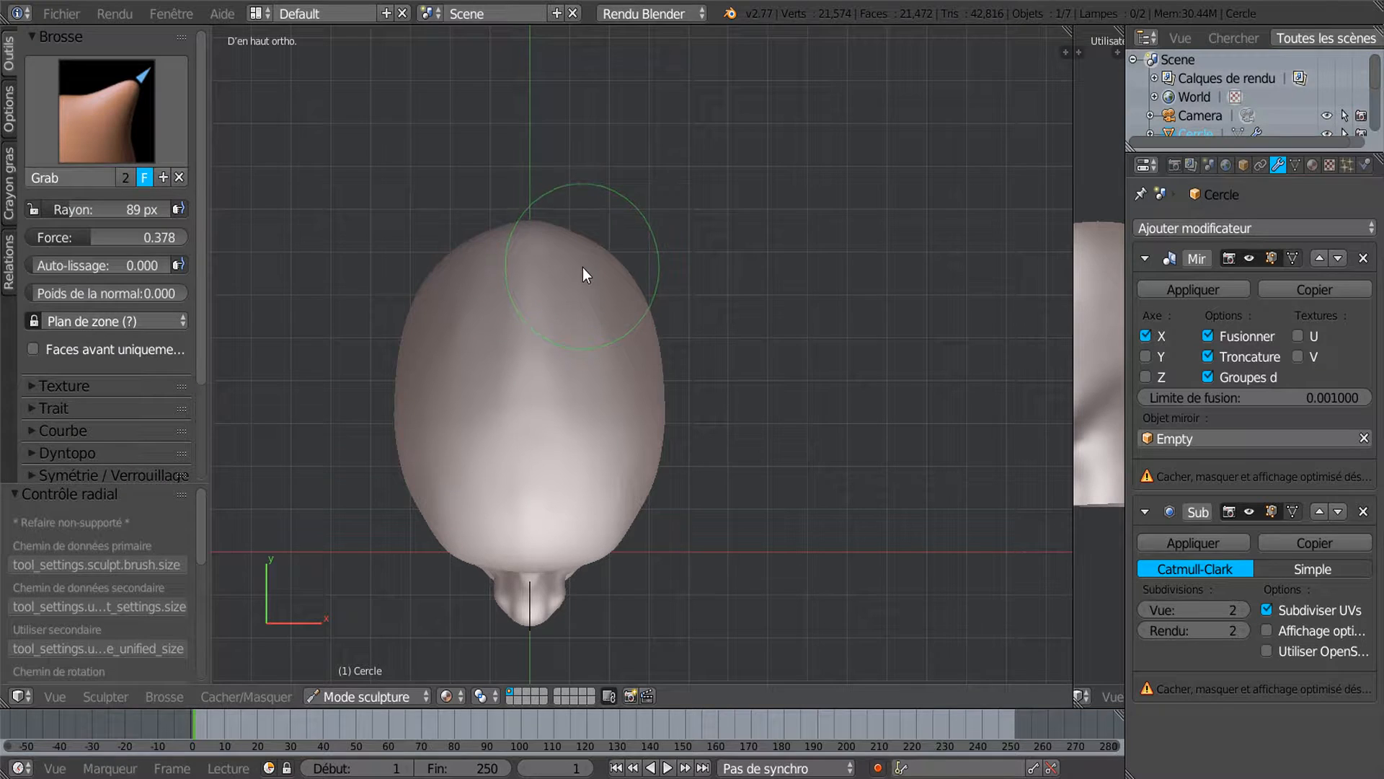
pyautogui.press('f')
pyautogui.click(690, 329)
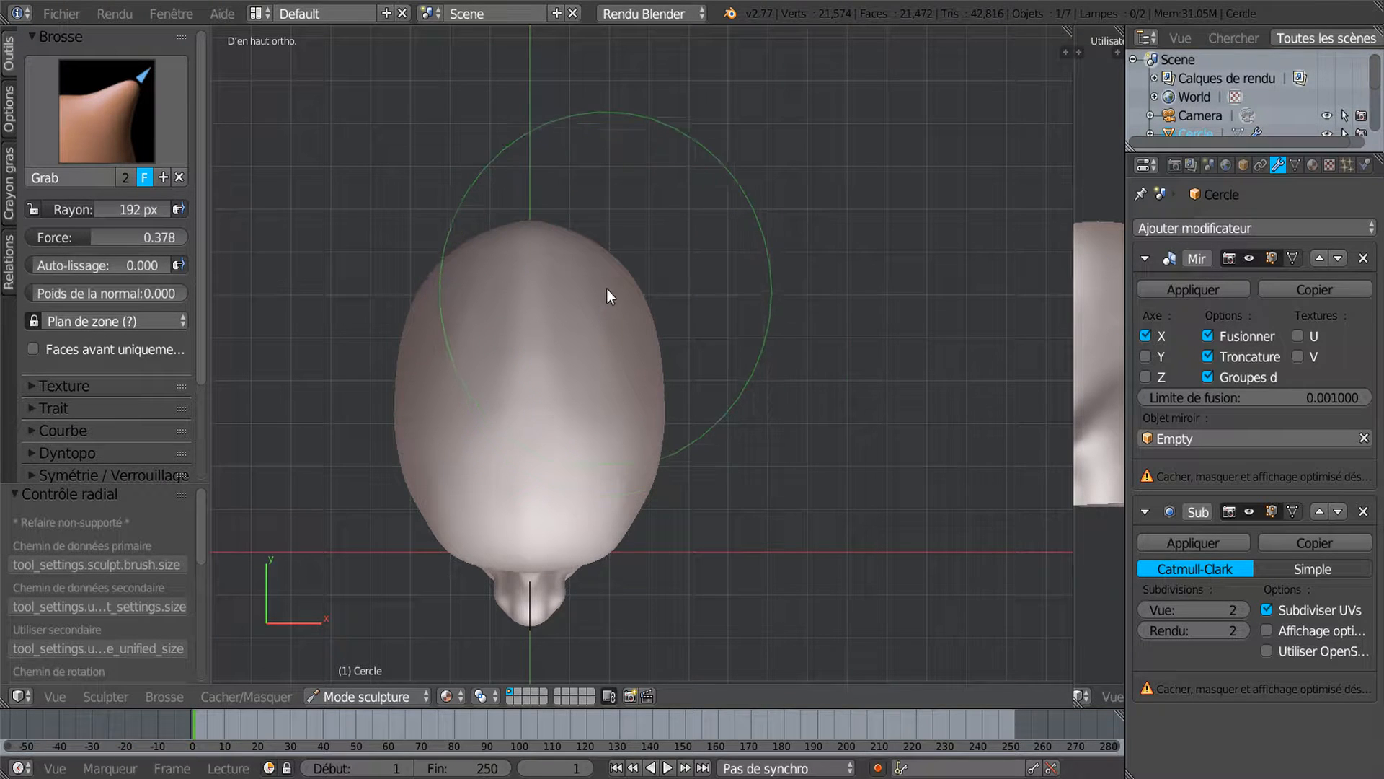
pyautogui.moveTo(641, 274)
pyautogui.mouseDown()
pyautogui.moveTo(689, 288)
pyautogui.moveTo(669, 292)
pyautogui.moveTo(711, 380)
pyautogui.mouseUp()
pyautogui.moveTo(711, 379)
pyautogui.mouseDown(button='middle')
pyautogui.moveTo(395, 102)
pyautogui.moveTo(736, 392)
pyautogui.moveTo(673, 522)
pyautogui.mouseUp(button='middle')
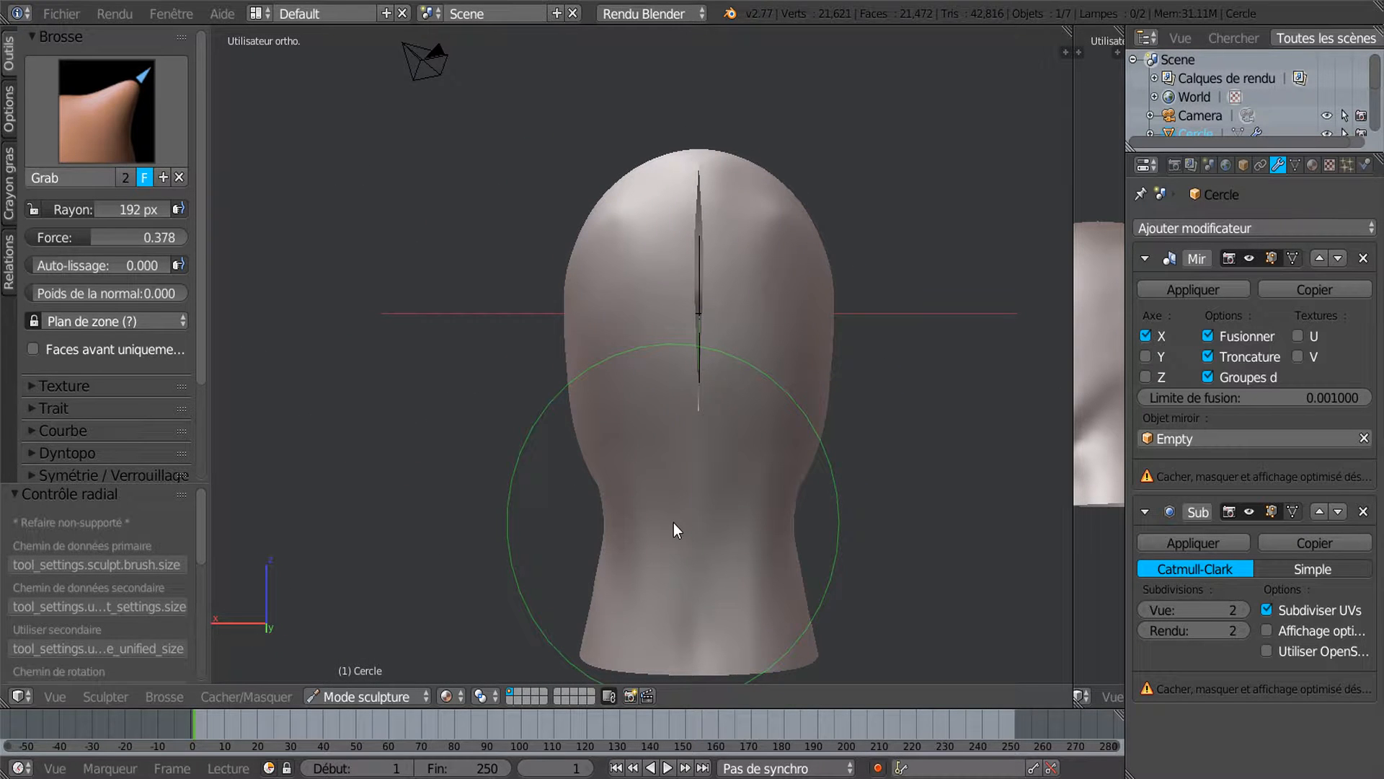
# From the back view, reshape the side of the skull and the junction with the neck using the Grab brush.
pyautogui.press('KP_1')
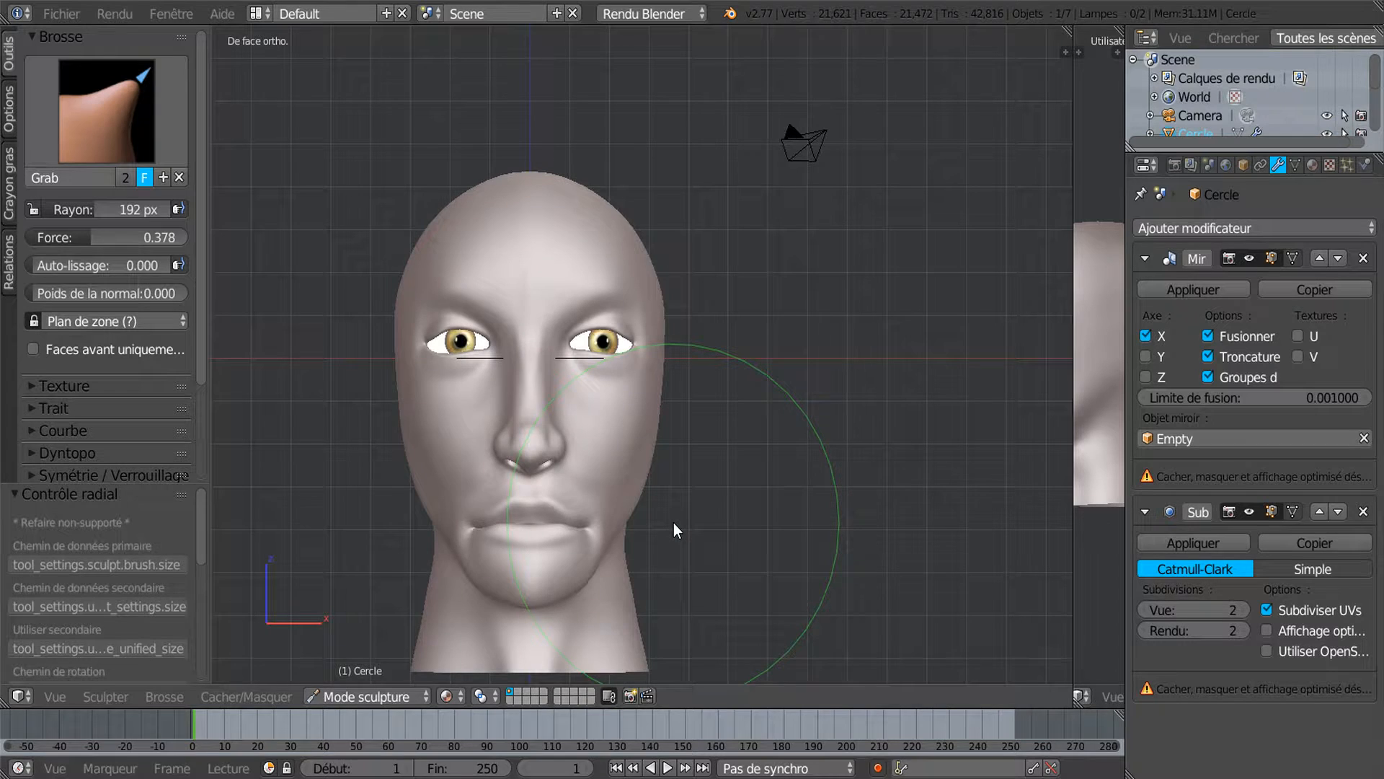
pyautogui.press('ctrl+KP_1')
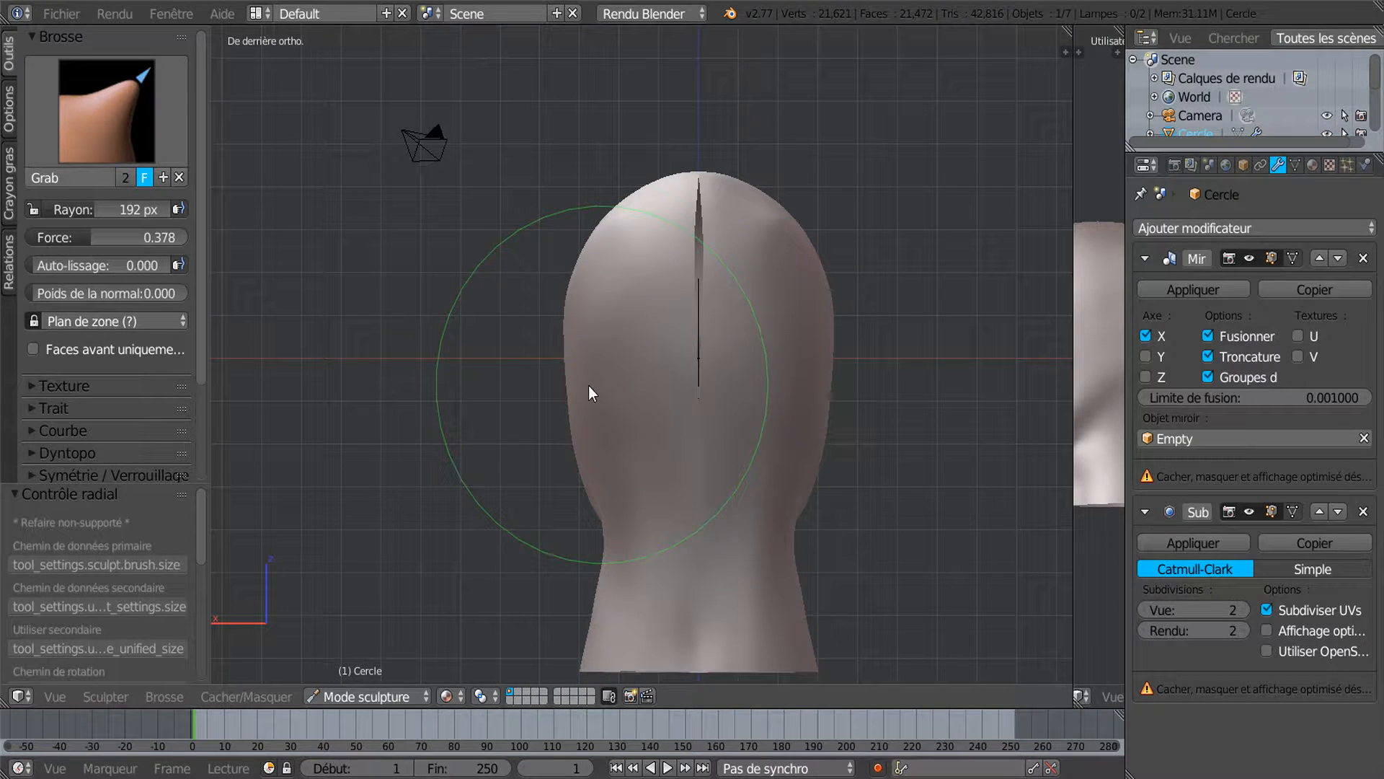
pyautogui.moveTo(552, 387)
pyautogui.mouseDown()
pyautogui.moveTo(532, 389)
pyautogui.moveTo(553, 366)
pyautogui.mouseUp()
pyautogui.moveTo(600, 274); pyautogui.dragTo(573, 241)
pyautogui.moveTo(602, 483)
pyautogui.mouseDown()
pyautogui.moveTo(586, 492)
pyautogui.moveTo(612, 556)
pyautogui.moveTo(603, 576)
pyautogui.mouseUp()
# Switch the sculpt brush from Grab to Smooth.
pyautogui.moveTo(610, 548)
pyautogui.mouseDown(button='middle')
pyautogui.moveTo(815, 529)
pyautogui.moveTo(833, 494)
pyautogui.moveTo(811, 477)
pyautogui.moveTo(639, 475)
pyautogui.moveTo(608, 525)
pyautogui.moveTo(647, 483)
pyautogui.moveTo(555, 404)
pyautogui.moveTo(797, 413)
pyautogui.moveTo(685, 490)
pyautogui.moveTo(812, 292)
pyautogui.mouseUp(button='middle')
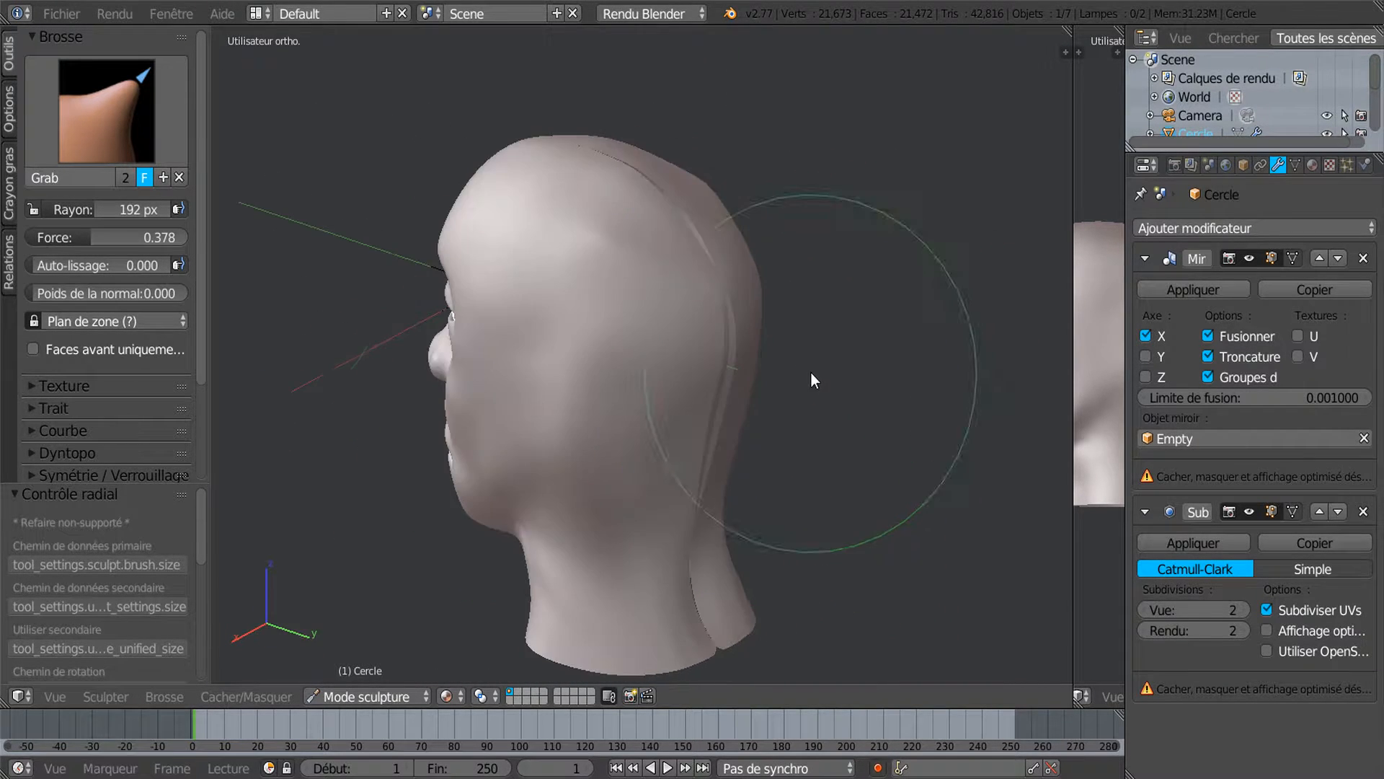
pyautogui.click(108, 111)
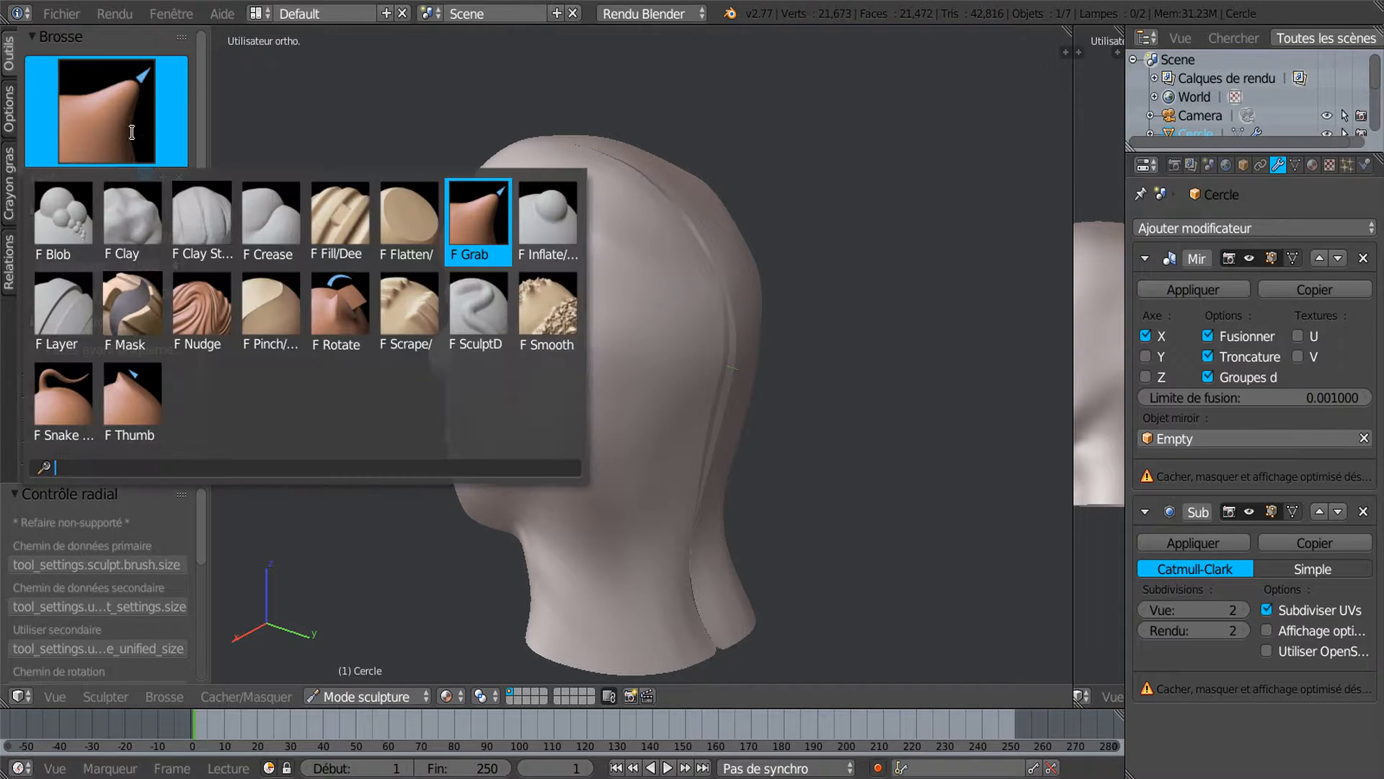
pyautogui.click(565, 299)
# Examine the mirror seam along the back of the skull and neck from several angles.
pyautogui.moveTo(565, 300); pyautogui.dragTo(693, 371, button='middle')
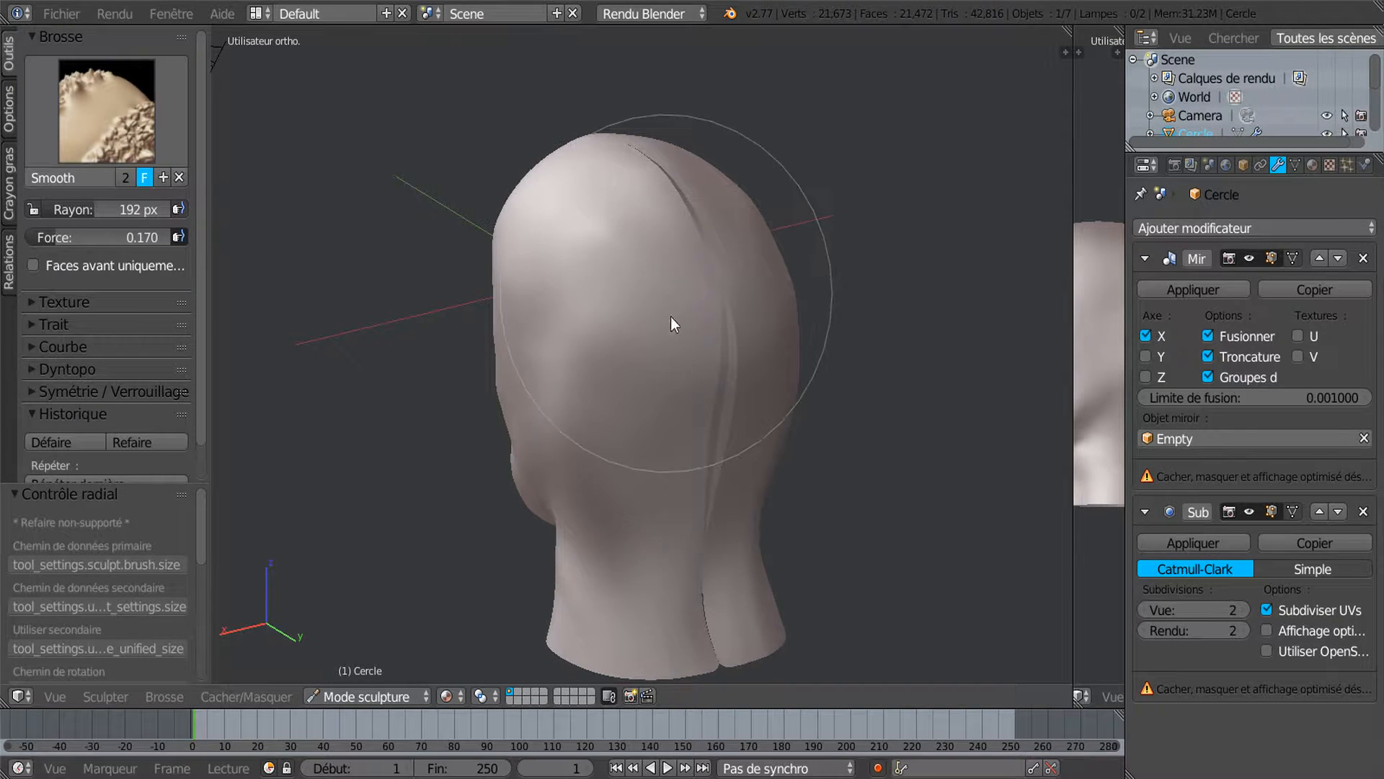
pyautogui.moveTo(682, 428); pyautogui.dragTo(698, 389, button='middle')
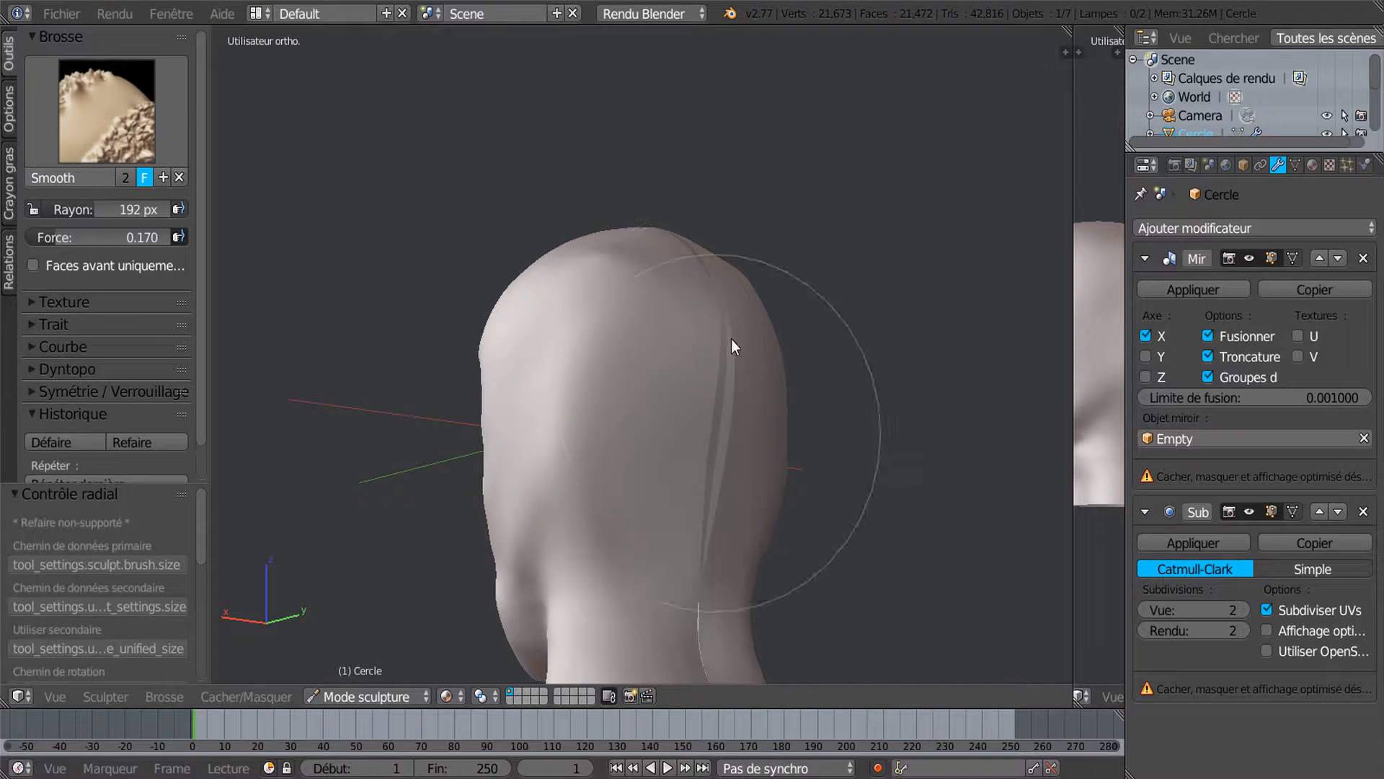
pyautogui.moveTo(731, 338); pyautogui.dragTo(692, 437, button='middle')
pyautogui.moveTo(637, 300); pyautogui.dragTo(815, 324, button='middle')
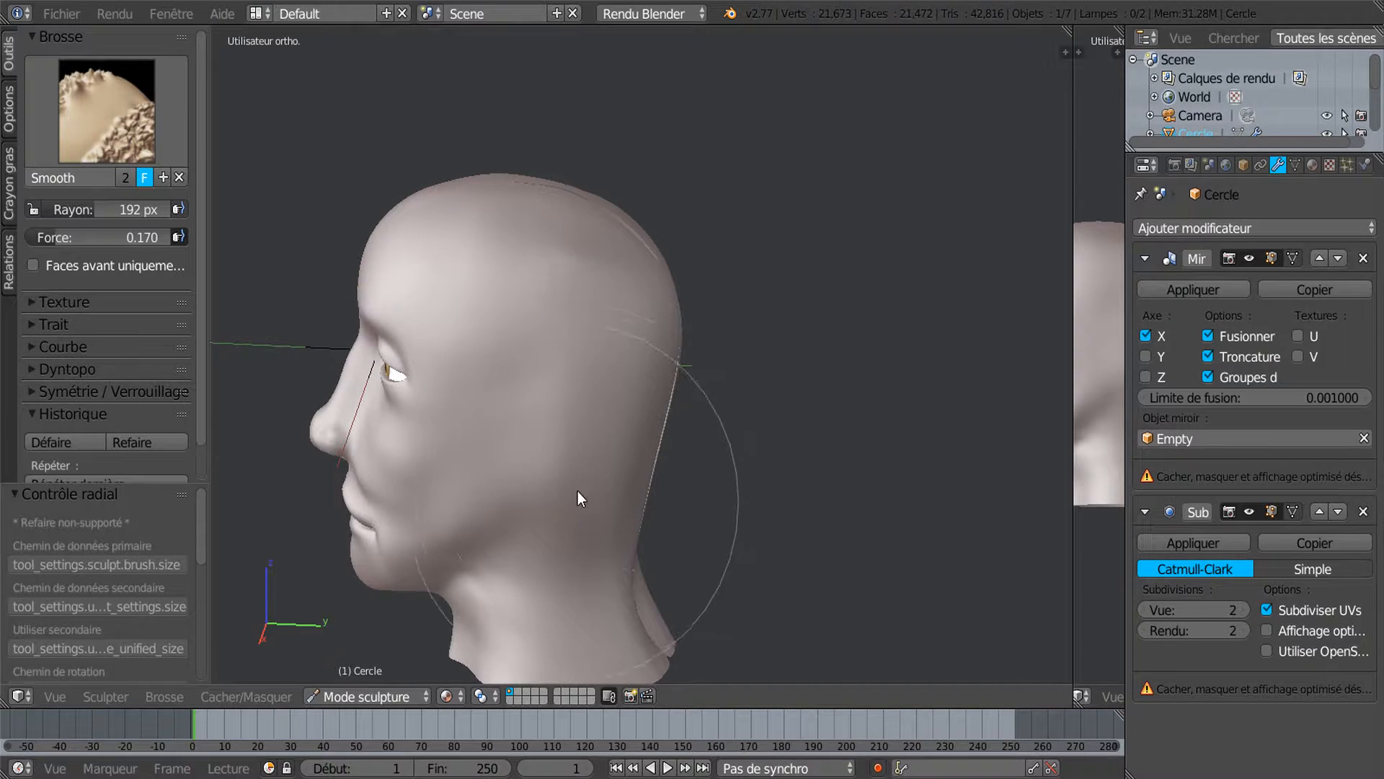
pyautogui.moveTo(641, 462)
pyautogui.mouseDown(button='middle')
pyautogui.moveTo(571, 457)
pyautogui.moveTo(691, 518)
pyautogui.mouseUp(button='middle')
pyautogui.scroll(8, 608, 346)
pyautogui.scroll(-6, 643, 352)
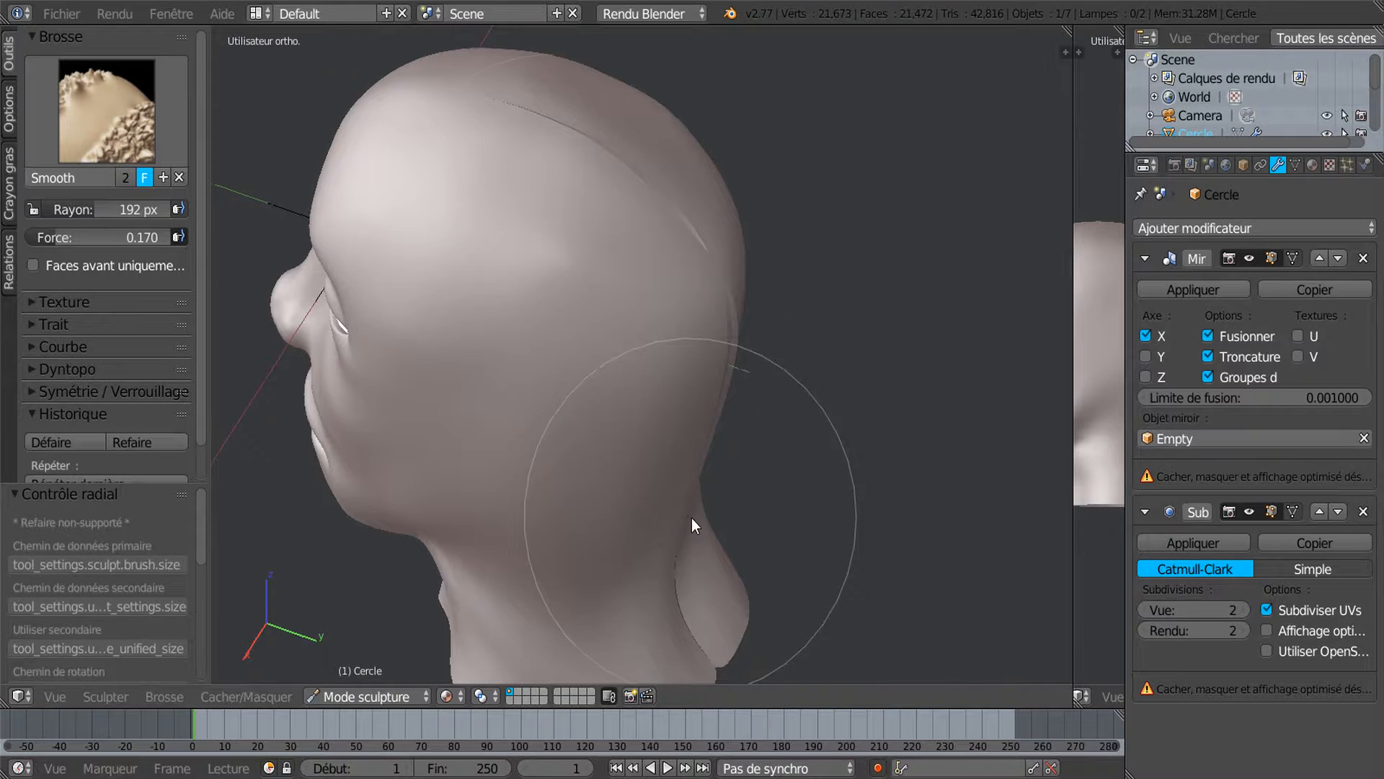
pyautogui.moveTo(567, 284)
pyautogui.mouseDown(button='middle')
pyautogui.moveTo(707, 261)
pyautogui.moveTo(698, 330)
pyautogui.moveTo(601, 297)
pyautogui.mouseUp(button='middle')
pyautogui.moveTo(684, 319); pyautogui.dragTo(526, 271, button='middle')
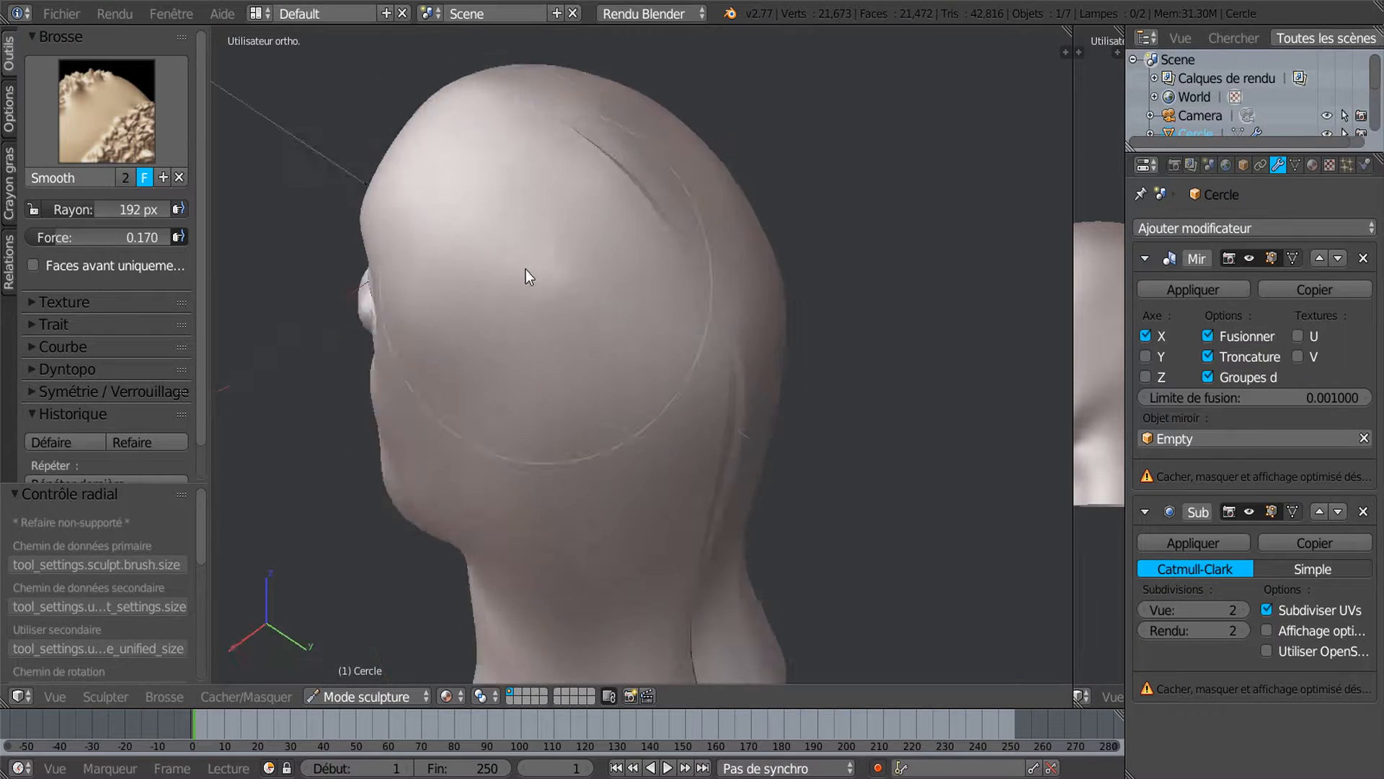
pyautogui.scroll(-4, 527, 273)
pyautogui.moveTo(654, 457); pyautogui.dragTo(599, 410, button='middle')
pyautogui.moveTo(651, 468)
pyautogui.mouseDown(button='middle')
pyautogui.moveTo(594, 351)
pyautogui.moveTo(551, 347)
pyautogui.moveTo(553, 431)
pyautogui.moveTo(594, 422)
pyautogui.moveTo(559, 398)
pyautogui.moveTo(626, 346)
pyautogui.moveTo(542, 394)
pyautogui.mouseUp(button='middle')
pyautogui.scroll(2, 542, 394)
pyautogui.moveTo(517, 272)
pyautogui.mouseDown(button='middle')
pyautogui.moveTo(473, 288)
pyautogui.moveTo(575, 348)
pyautogui.moveTo(709, 279)
pyautogui.moveTo(845, 269)
pyautogui.moveTo(498, 286)
pyautogui.moveTo(534, 288)
pyautogui.mouseUp(button='middle')
# In edit mode, select the centre edge loop on the back of the head and move it along X to close the mirror gap.
pyautogui.press('Tab')
pyautogui.scroll(3, 589, 305)
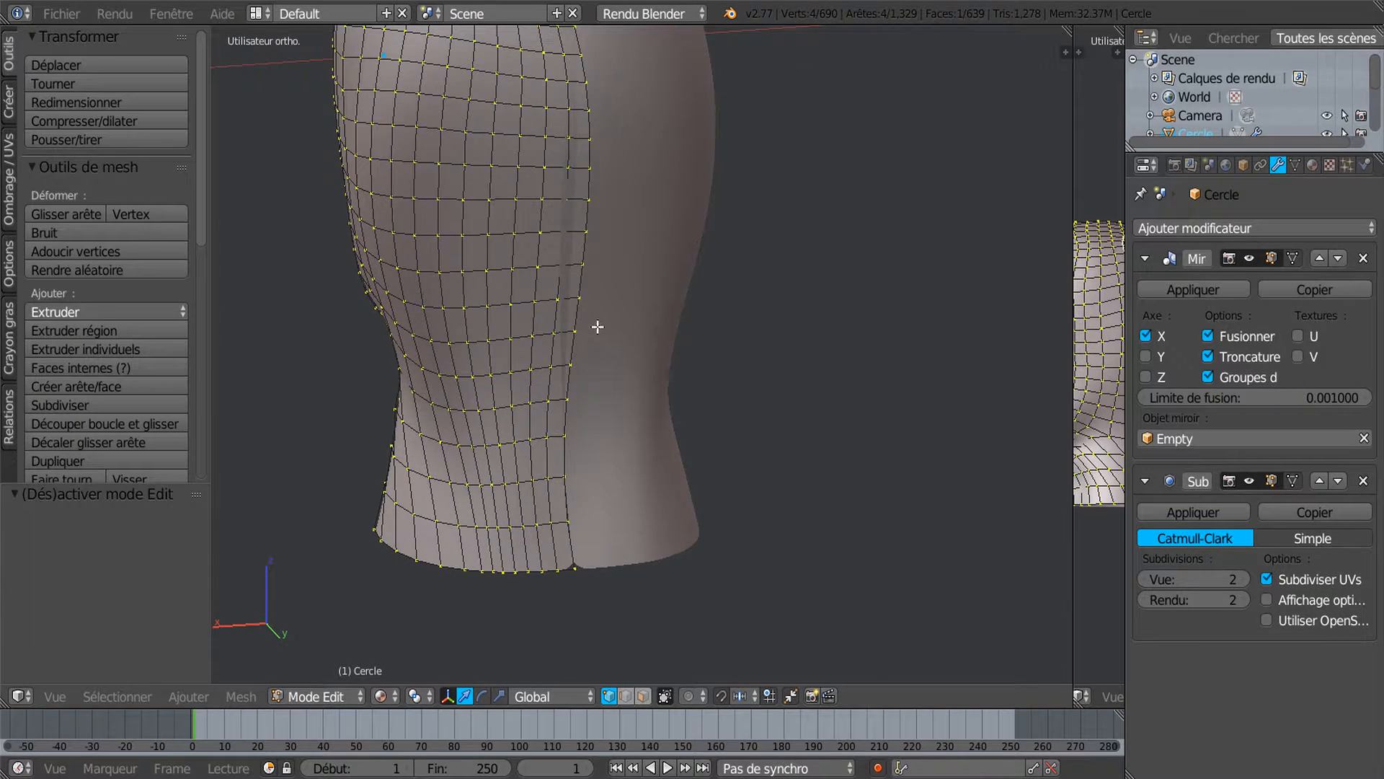
pyautogui.moveTo(598, 327); pyautogui.dragTo(584, 326, button='middle')
pyautogui.keyDown('alt'); pyautogui.rightClick(569, 317); pyautogui.keyUp('alt')
pyautogui.scroll(-5, 618, 331)
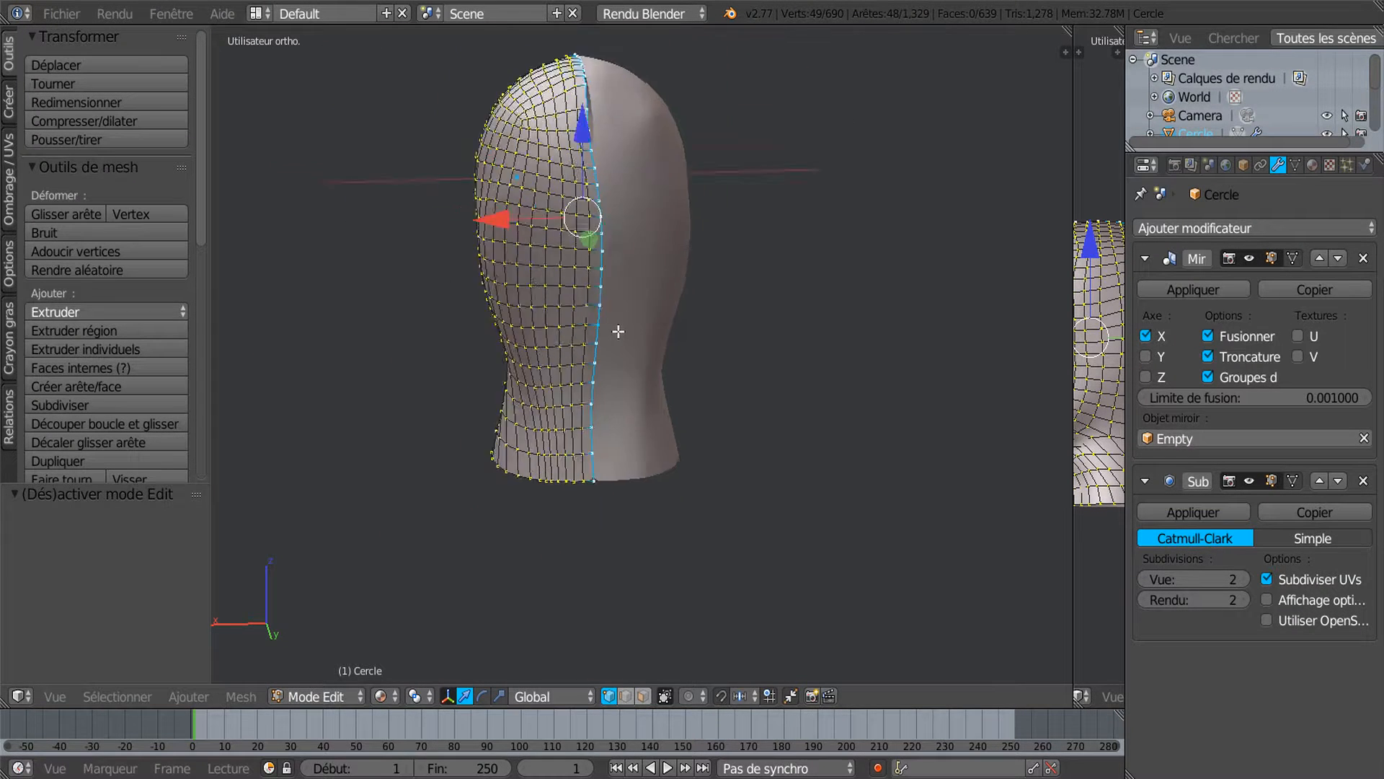
pyautogui.scroll(4, 607, 325)
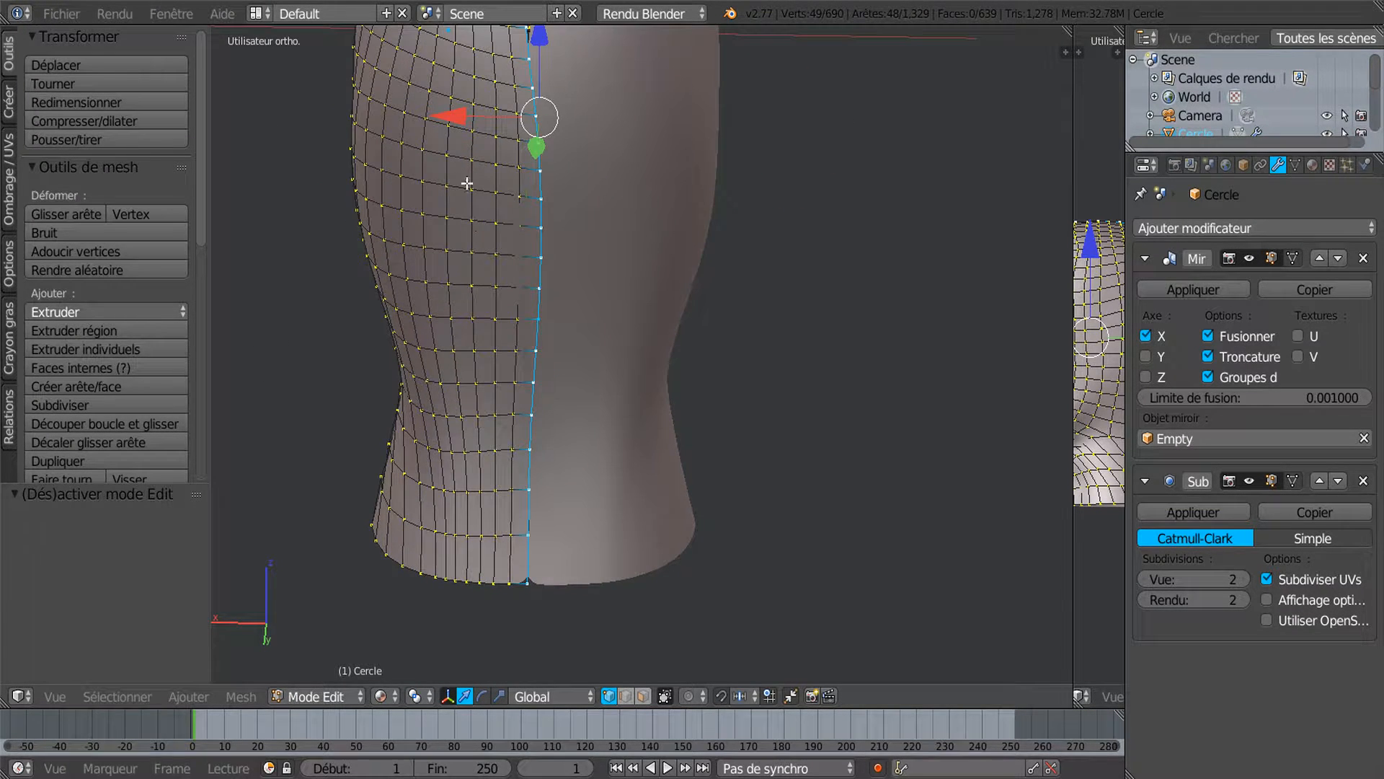
pyautogui.moveTo(453, 116); pyautogui.dragTo(553, 130)
pyautogui.scroll(-3, 555, 288)
pyautogui.moveTo(556, 288); pyautogui.dragTo(657, 396, button='middle')
# Return to sculpt mode and check the centre seam at the back of the head against the edit-mode mesh.
pyautogui.press('Tab')
pyautogui.press('Tab')
pyautogui.scroll(3, 658, 356)
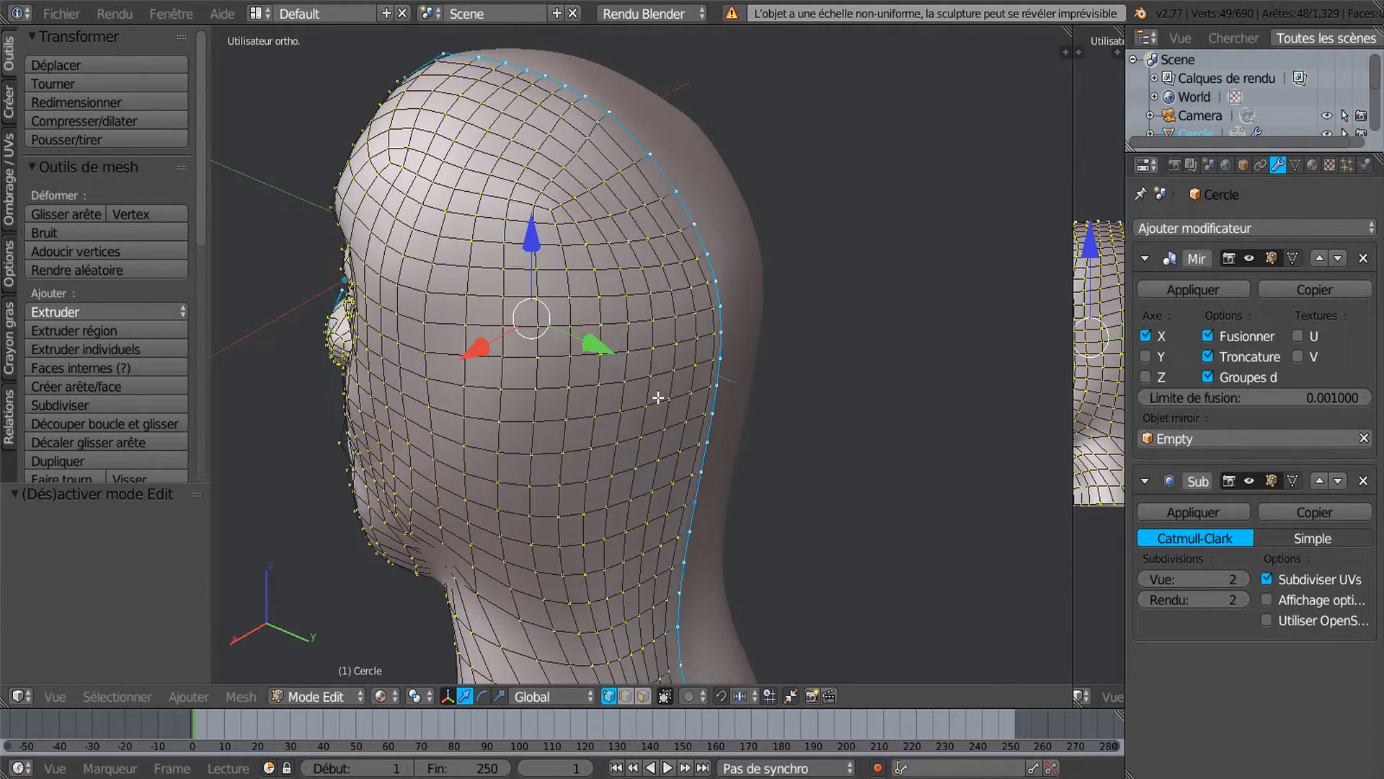
pyautogui.scroll(1, 657, 396)
pyautogui.press('Tab')
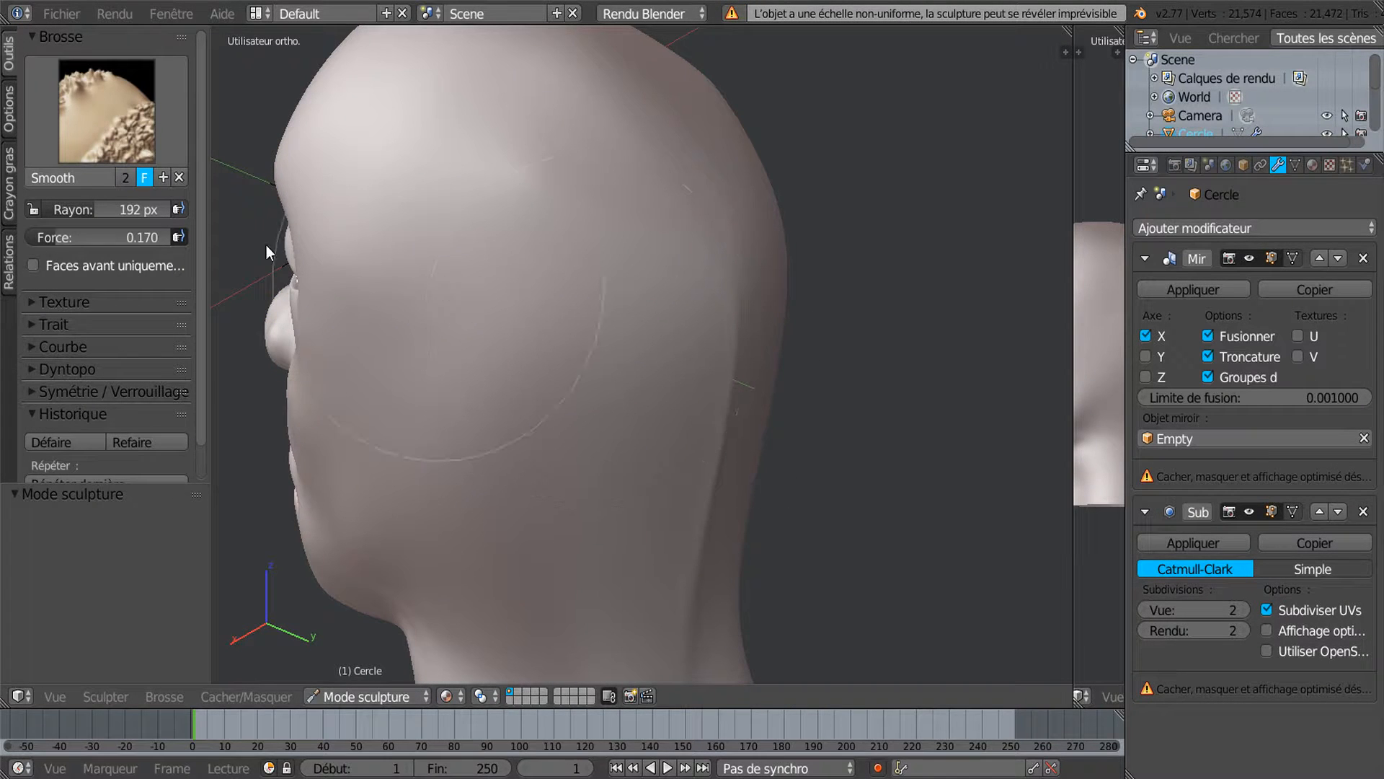
pyautogui.scroll(-4, 576, 281)
pyautogui.moveTo(669, 303)
pyautogui.mouseDown(button='middle')
pyautogui.moveTo(629, 283)
pyautogui.moveTo(609, 304)
pyautogui.mouseUp(button='middle')
# Select the Smooth brush again and reduce its radius to 64 px for work on the neck area.
pyautogui.click(128, 124)
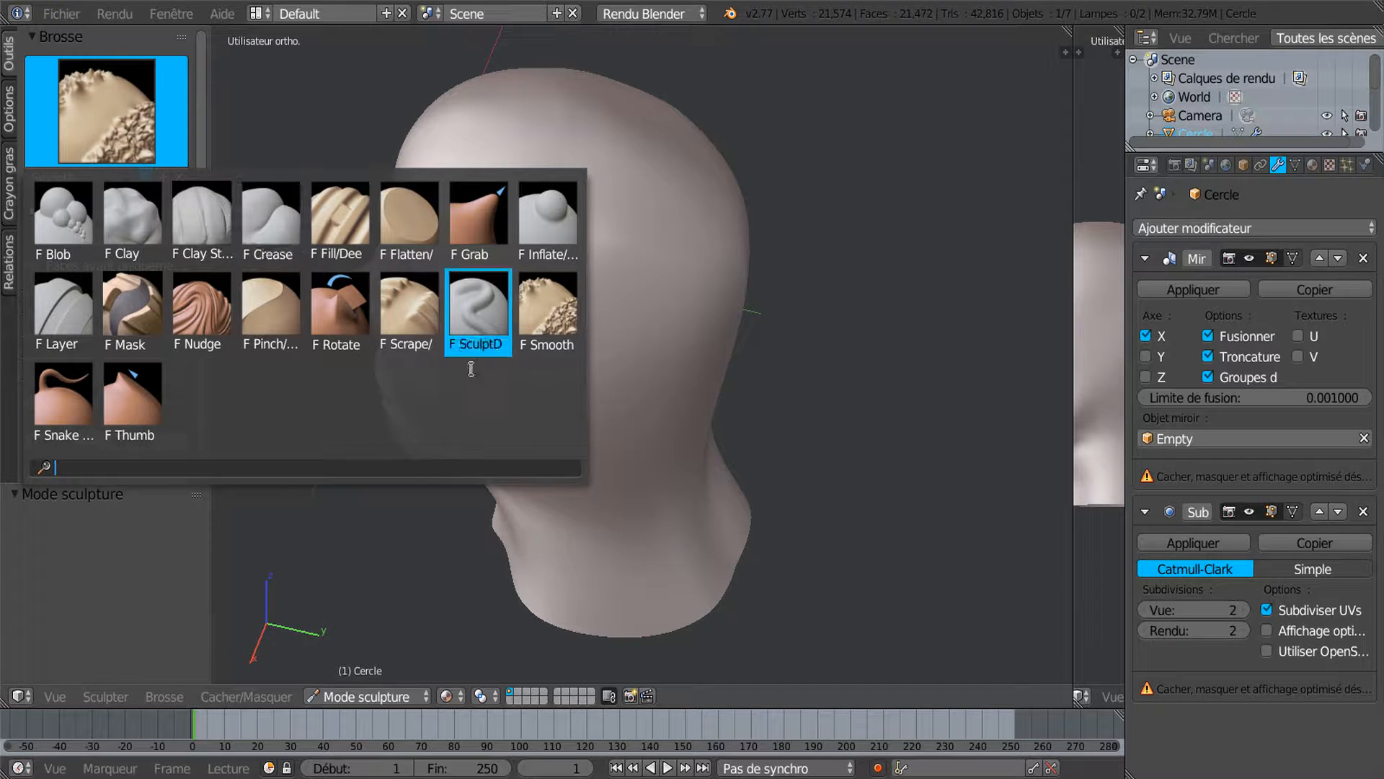
pyautogui.click(548, 310)
pyautogui.moveTo(601, 279); pyautogui.dragTo(574, 291, button='middle')
pyautogui.press('f')
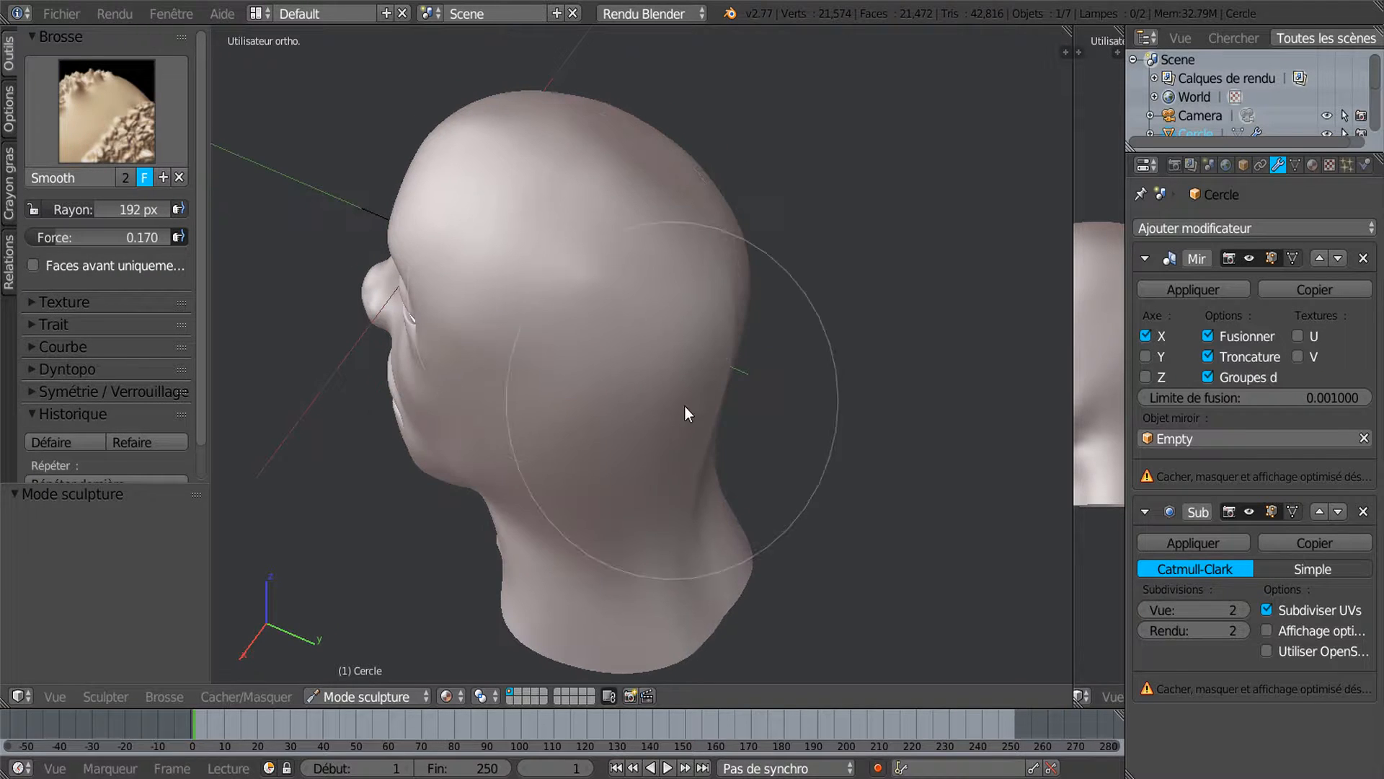
pyautogui.click(639, 434)
pyautogui.moveTo(638, 434); pyautogui.dragTo(646, 241, button='middle')
pyautogui.moveTo(710, 426)
pyautogui.keyDown('shift'); pyautogui.mouseDown(button='middle')
pyautogui.moveTo(729, 176)
pyautogui.moveTo(791, 155)
pyautogui.moveTo(837, 176)
pyautogui.moveTo(726, 185)
pyautogui.moveTo(739, 174)
pyautogui.mouseUp(button='middle'); pyautogui.keyUp('shift')
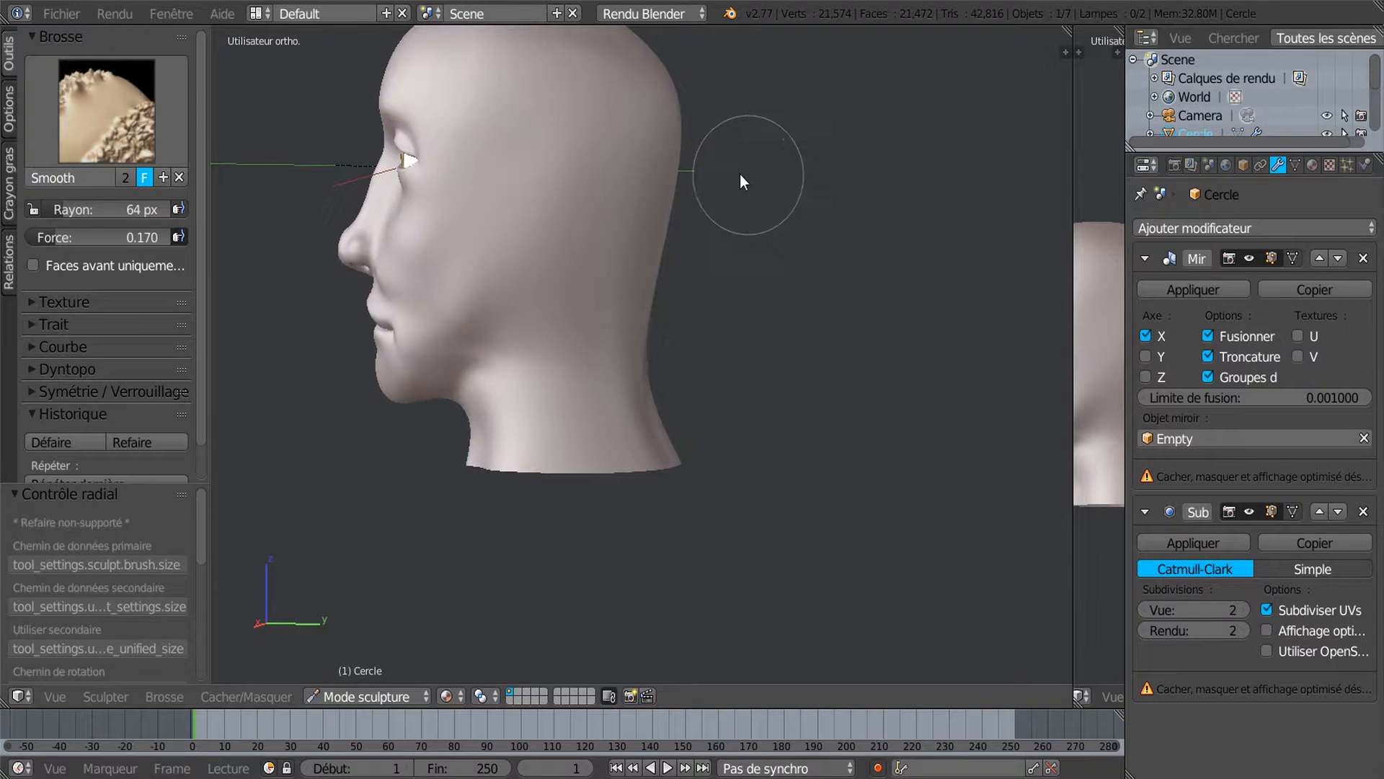
# Carve a crease behind and below the jaw on the side of the head with the Crease brush.
pyautogui.click(101, 134)
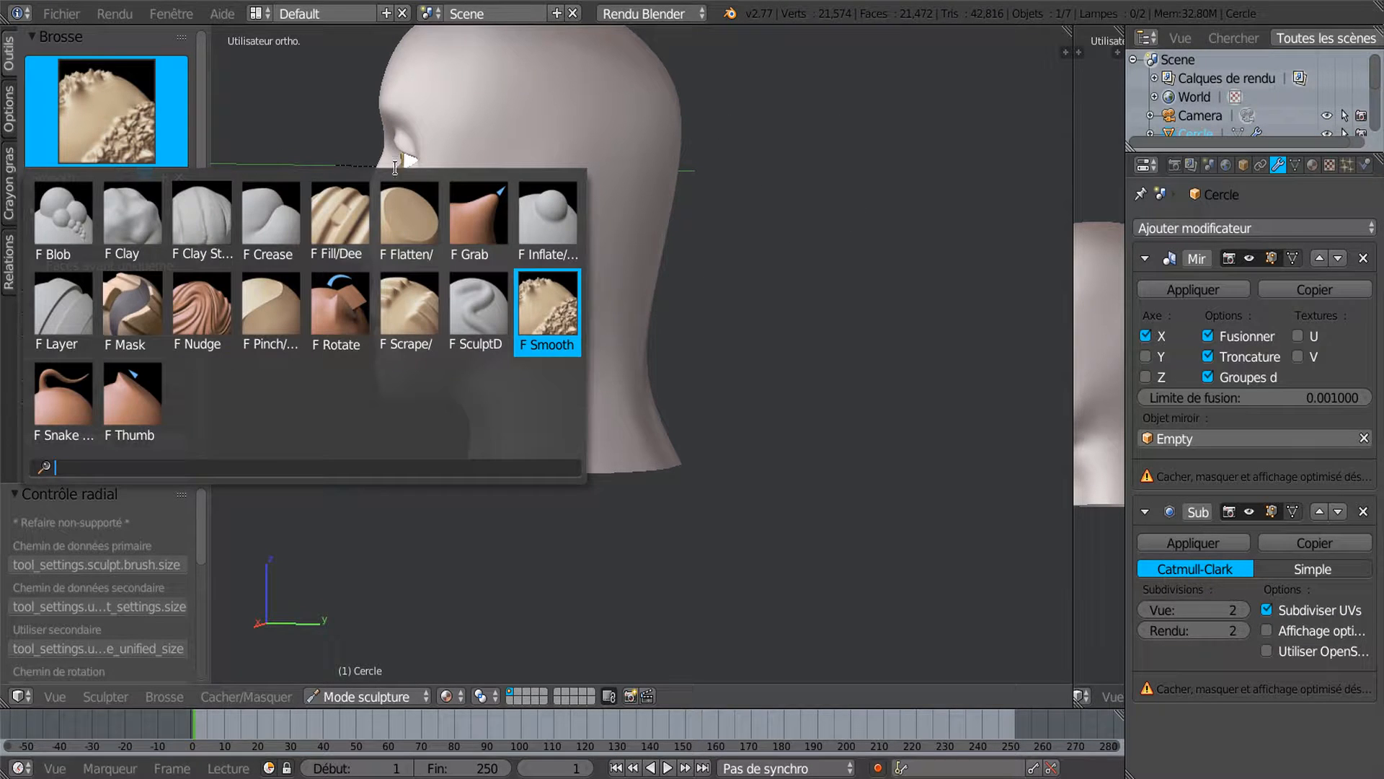
pyautogui.click(263, 231)
pyautogui.moveTo(472, 261)
pyautogui.mouseDown(button='middle')
pyautogui.moveTo(552, 250)
pyautogui.moveTo(543, 280)
pyautogui.moveTo(491, 319)
pyautogui.moveTo(532, 302)
pyautogui.moveTo(505, 319)
pyautogui.moveTo(512, 334)
pyautogui.mouseUp(button='middle')
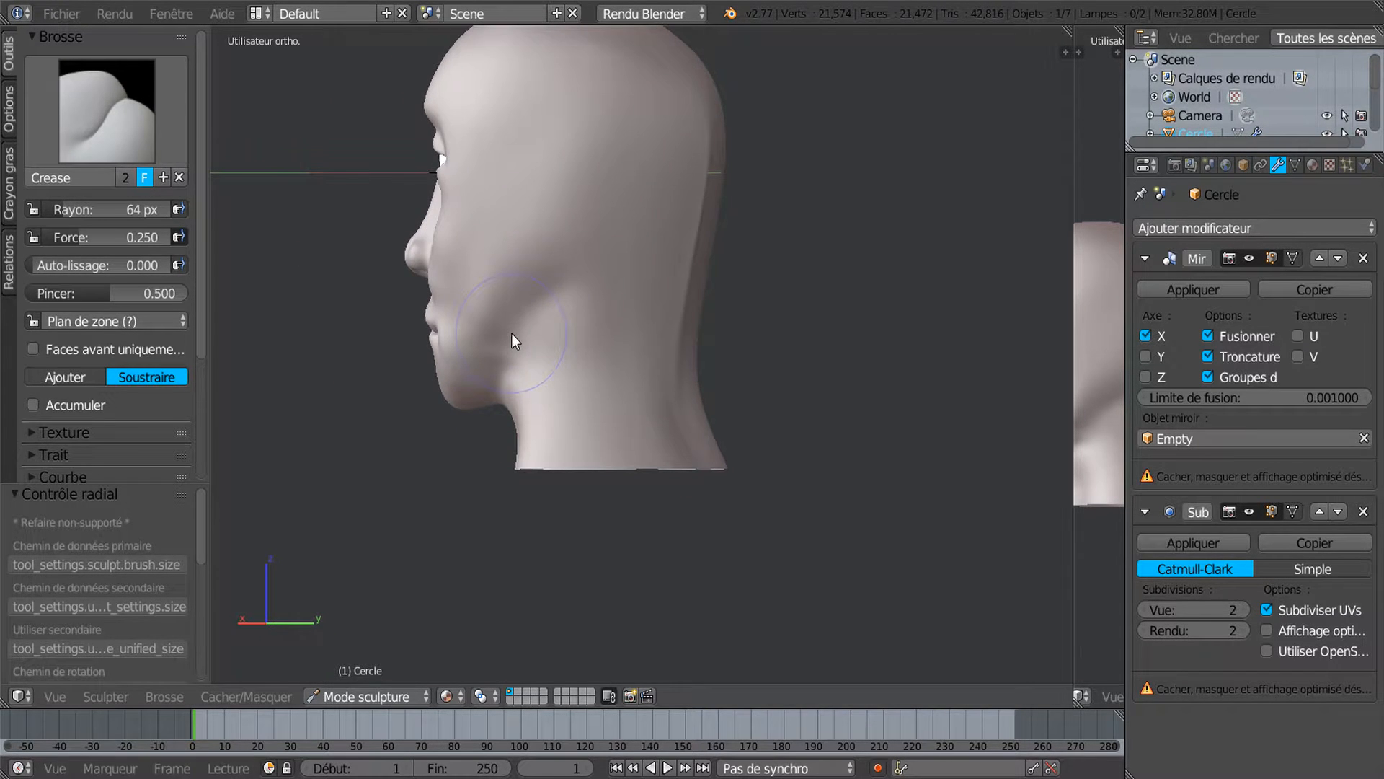
# Smooth the creased area around the jaw and upper neck with the Smooth brush.
pyautogui.click(122, 124)
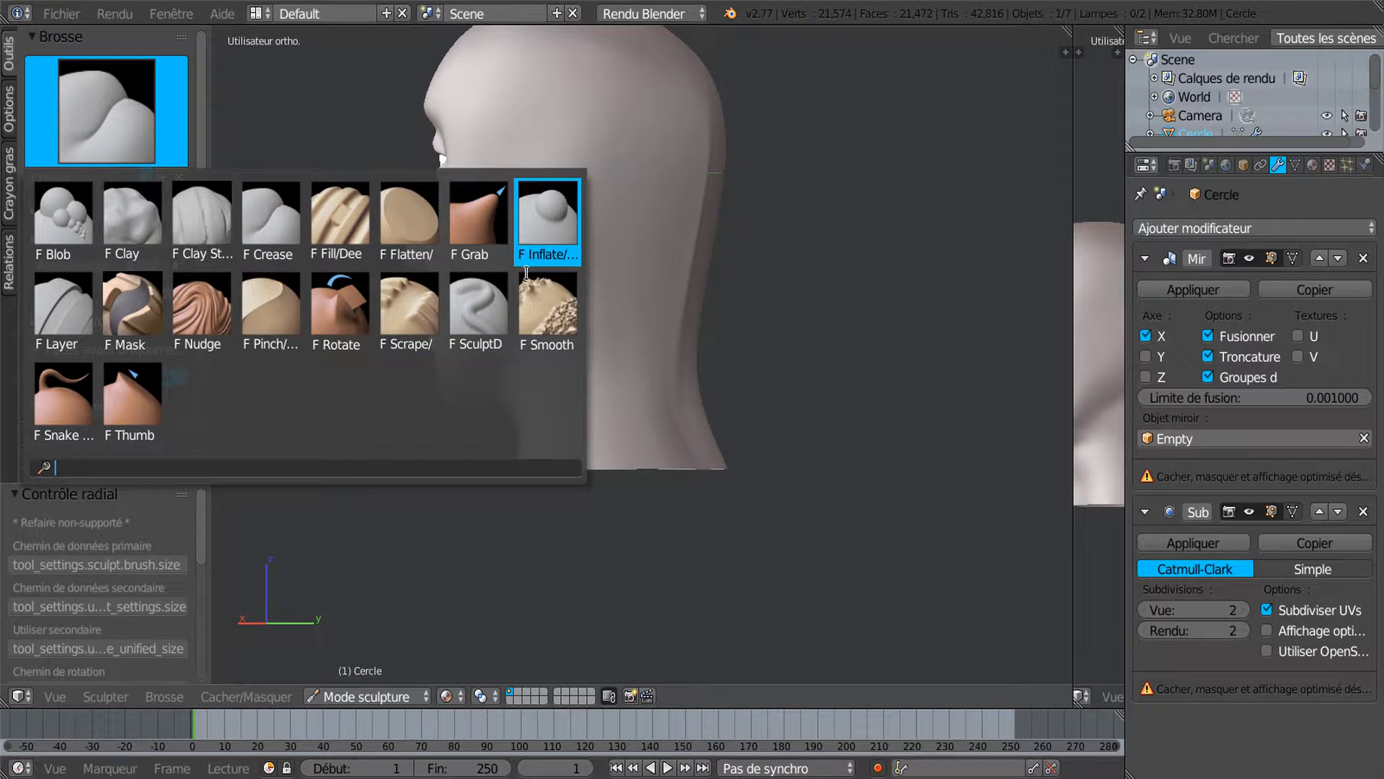
pyautogui.click(549, 310)
pyautogui.moveTo(613, 365); pyautogui.dragTo(624, 351, button='middle')
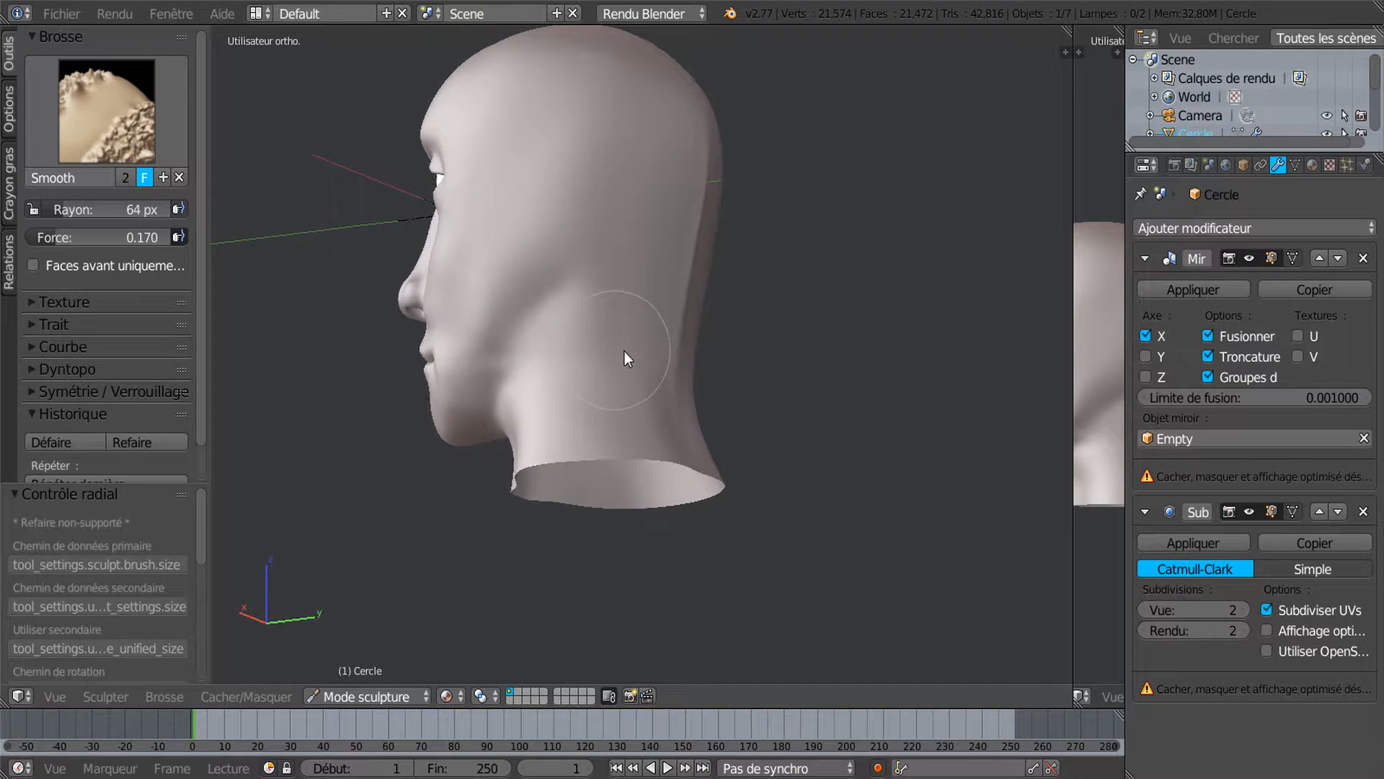
pyautogui.scroll(3, 625, 353)
pyautogui.moveTo(579, 295); pyautogui.dragTo(551, 362, button='middle')
pyautogui.scroll(-1, 596, 384)
pyautogui.scroll(-2, 617, 295)
pyautogui.moveTo(653, 313); pyautogui.dragTo(719, 392, button='middle')
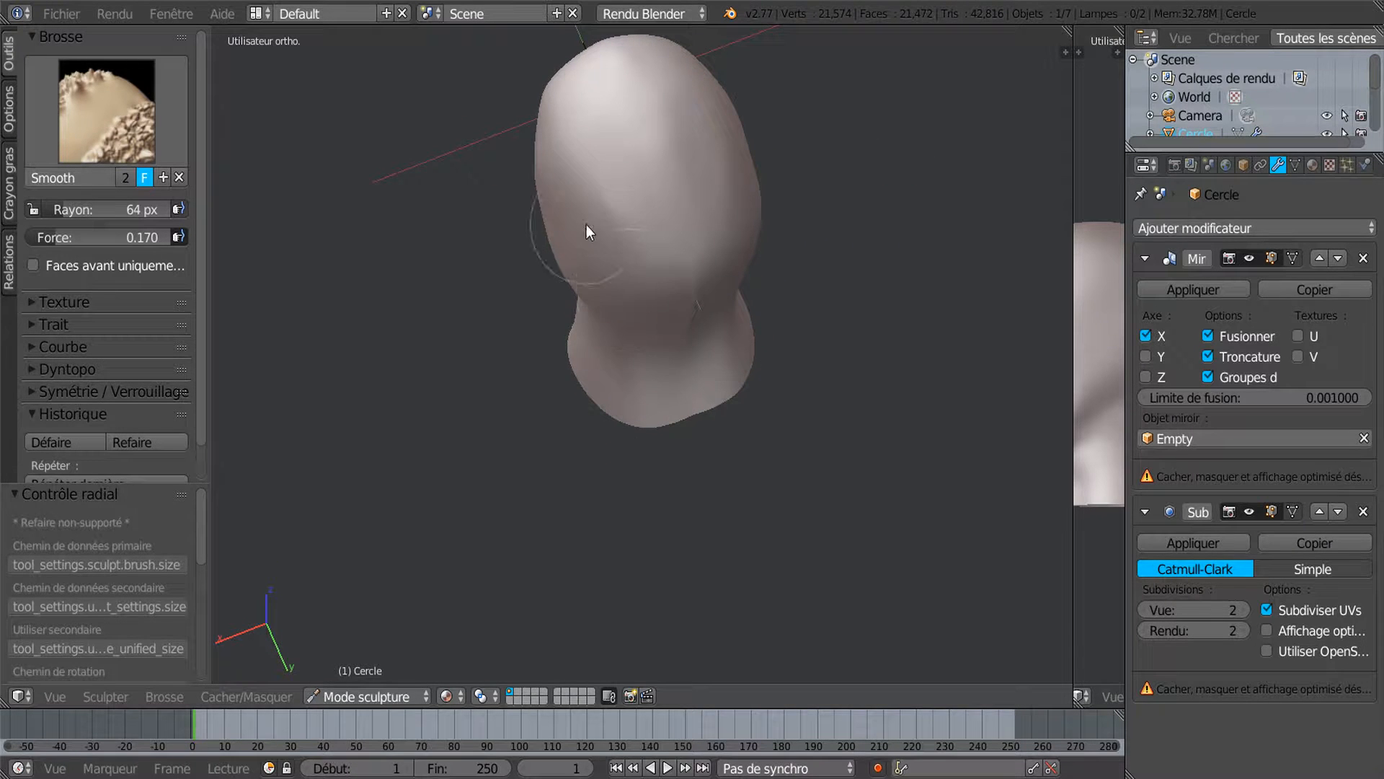
# Reshape the side of the cheek from the front view with the Grab brush at a 64 px radius.
pyautogui.moveTo(649, 229)
pyautogui.mouseDown(button='middle')
pyautogui.moveTo(692, 284)
pyautogui.moveTo(819, 210)
pyautogui.moveTo(633, 373)
pyautogui.moveTo(660, 358)
pyautogui.moveTo(785, 370)
pyautogui.moveTo(794, 400)
pyautogui.moveTo(691, 250)
pyautogui.moveTo(750, 274)
pyautogui.moveTo(795, 252)
pyautogui.moveTo(769, 244)
pyautogui.moveTo(830, 248)
pyautogui.moveTo(779, 249)
pyautogui.mouseUp(button='middle')
pyautogui.click(75, 102)
pyautogui.click(481, 236)
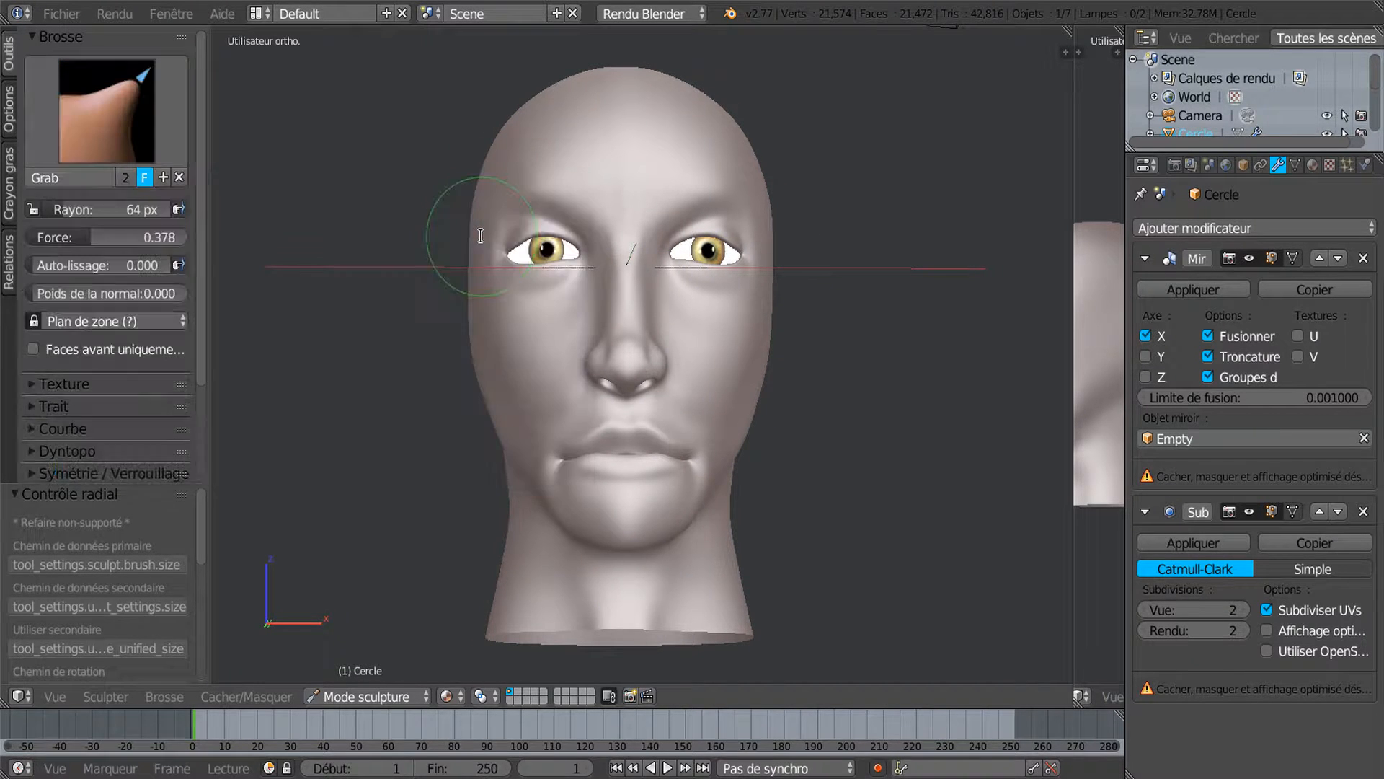
pyautogui.moveTo(819, 392); pyautogui.dragTo(763, 401, button='middle')
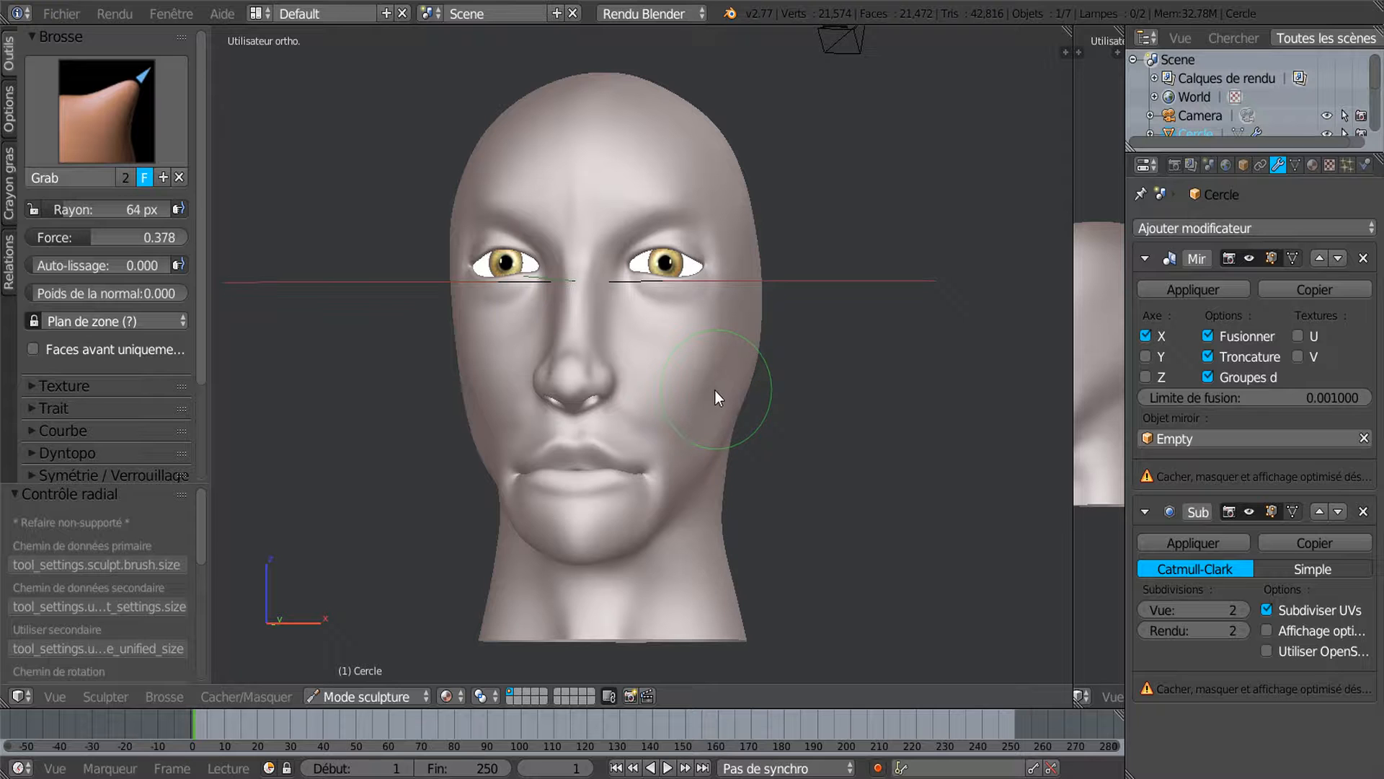
pyautogui.moveTo(686, 414); pyautogui.dragTo(692, 433)
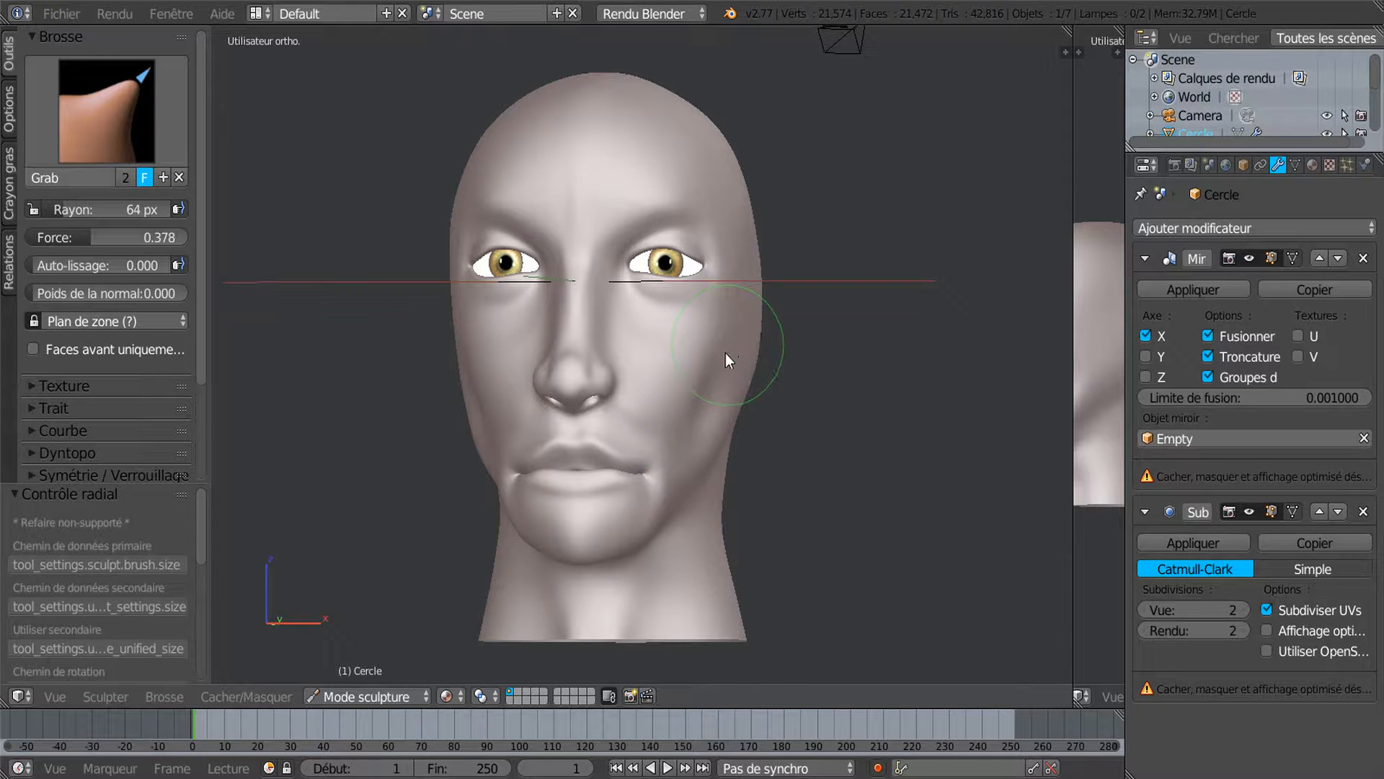
# Enlarge the Grab brush radius to 86 px and pull the lower cheek downward.
pyautogui.moveTo(822, 363); pyautogui.dragTo(761, 390, button='middle')
pyautogui.press('f')
pyautogui.click(797, 404)
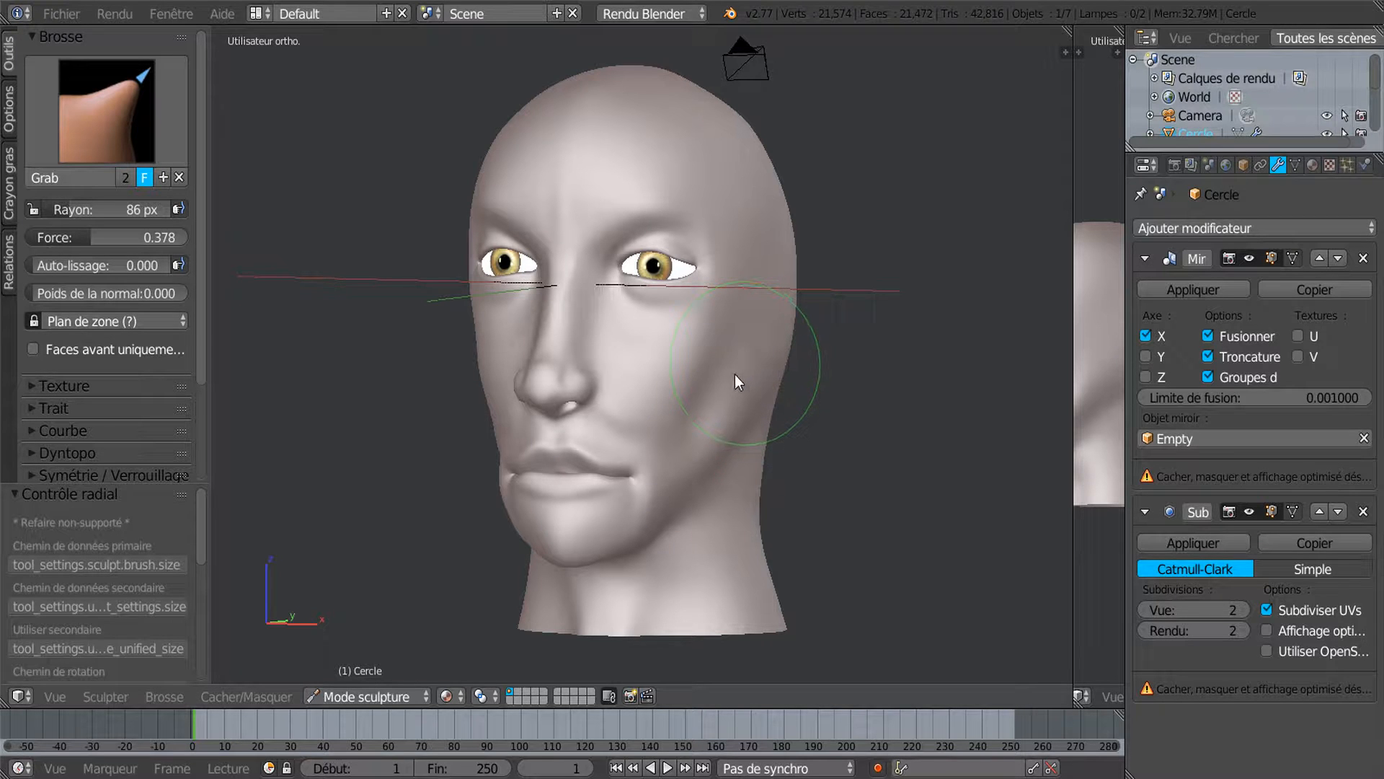
pyautogui.moveTo(706, 392); pyautogui.dragTo(697, 426)
pyautogui.moveTo(712, 425)
pyautogui.mouseDown(button='middle')
pyautogui.moveTo(877, 414)
pyautogui.moveTo(764, 422)
pyautogui.moveTo(803, 432)
pyautogui.moveTo(838, 400)
pyautogui.moveTo(765, 443)
pyautogui.moveTo(813, 434)
pyautogui.moveTo(780, 438)
pyautogui.moveTo(795, 436)
pyautogui.mouseUp(button='middle')
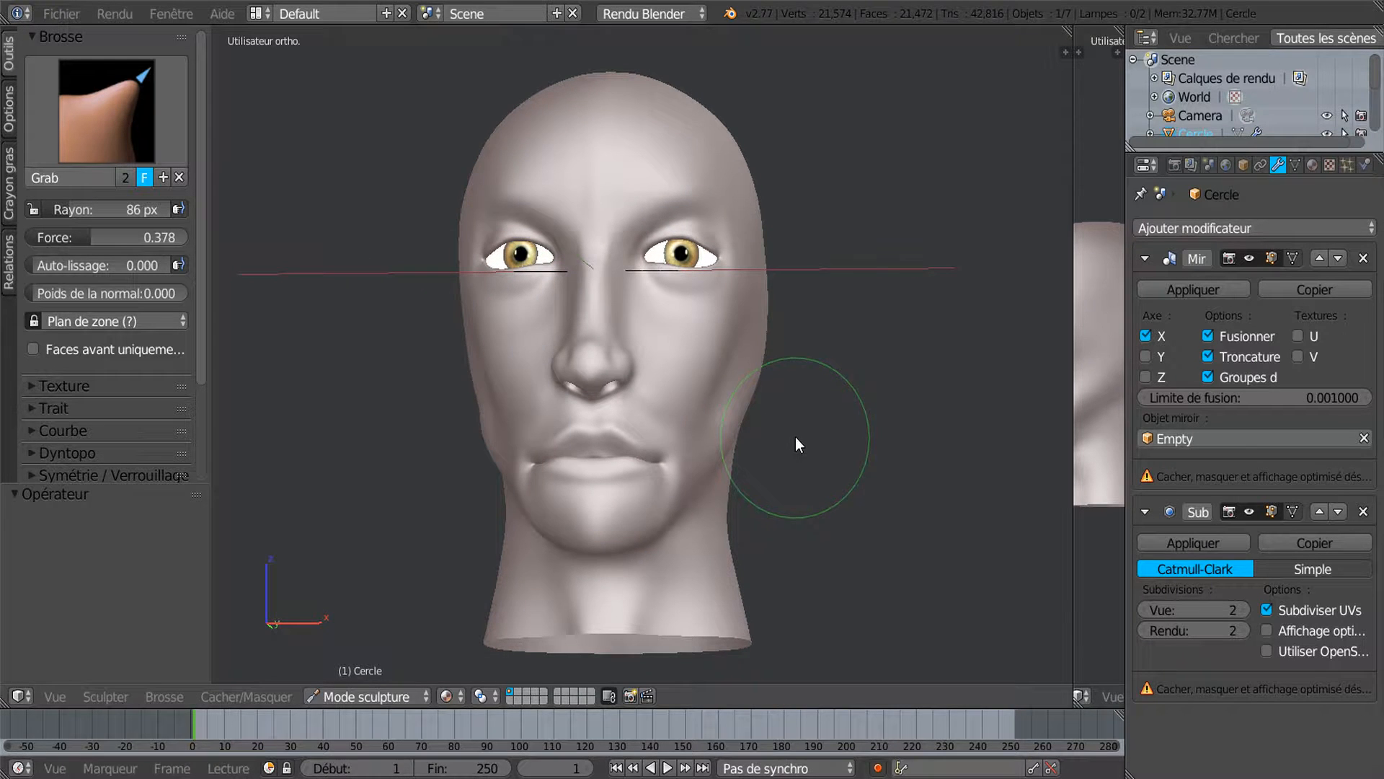
# Pull the outer edge of the jaw slightly inward beside the mouth with the Grab brush.
pyautogui.scroll(3, 812, 427)
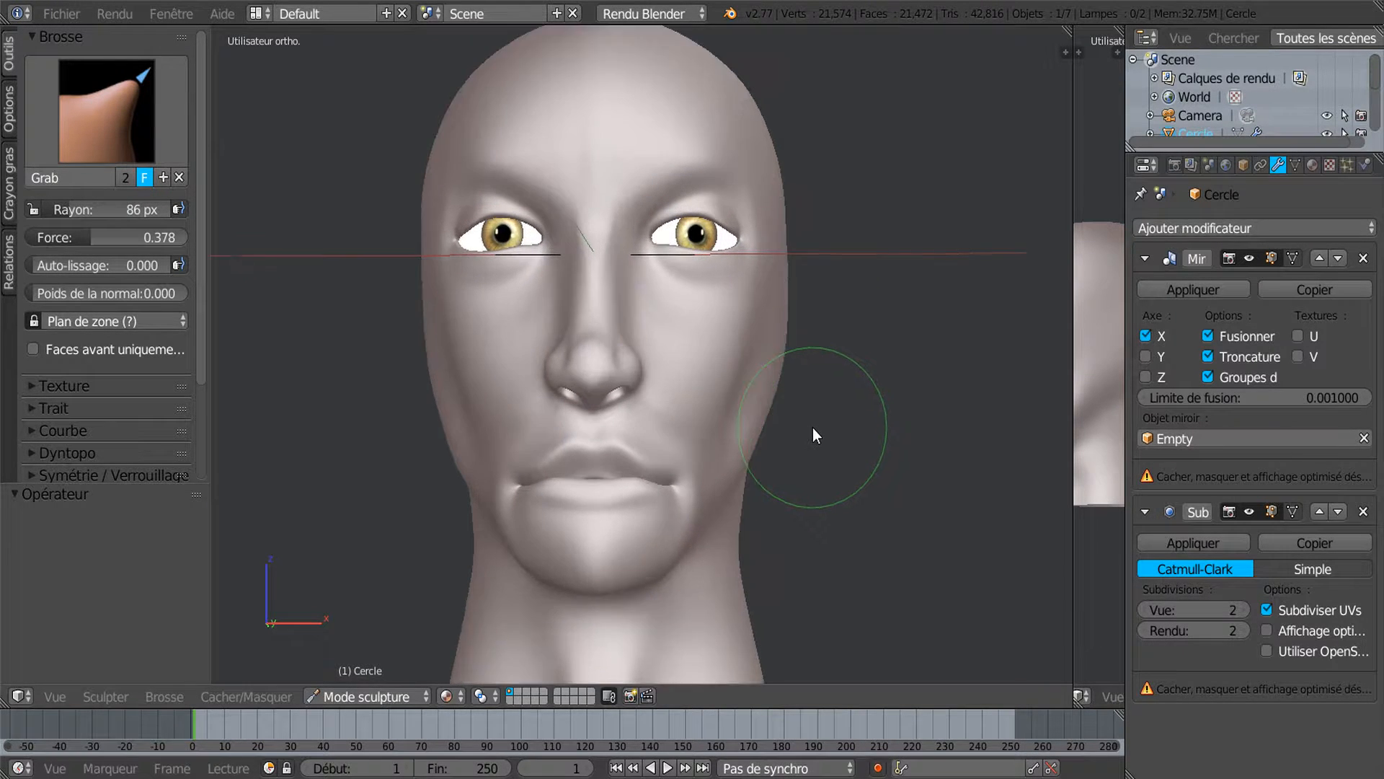
pyautogui.moveTo(718, 463); pyautogui.dragTo(705, 470)
pyautogui.moveTo(687, 482)
pyautogui.mouseDown(button='middle')
pyautogui.moveTo(647, 479)
pyautogui.moveTo(713, 482)
pyautogui.mouseUp(button='middle')
pyautogui.scroll(-3, 824, 447)
pyautogui.moveTo(825, 448); pyautogui.dragTo(778, 431, button='middle')
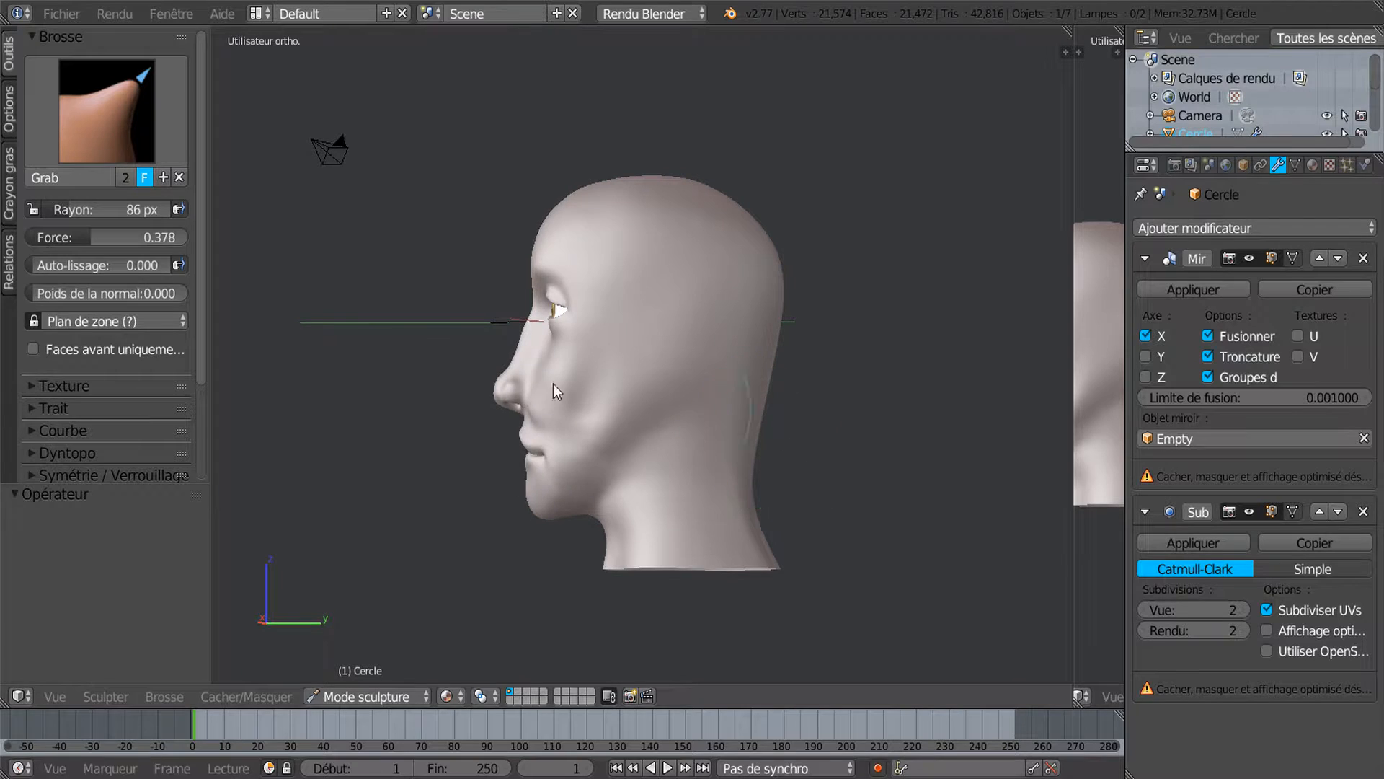
# Deepen the crease between the jaw and neck with the Crease brush at an 86 px radius.
pyautogui.click(119, 97)
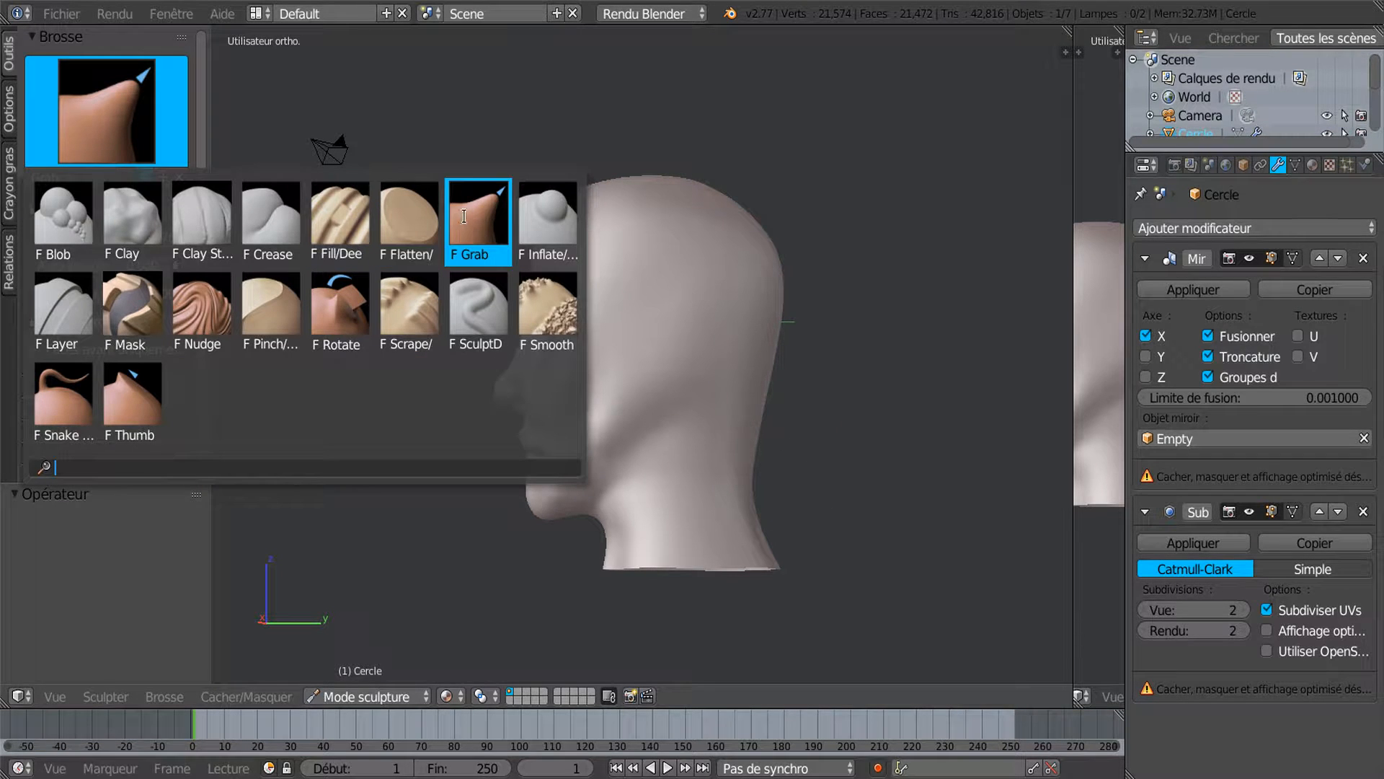
pyautogui.click(281, 213)
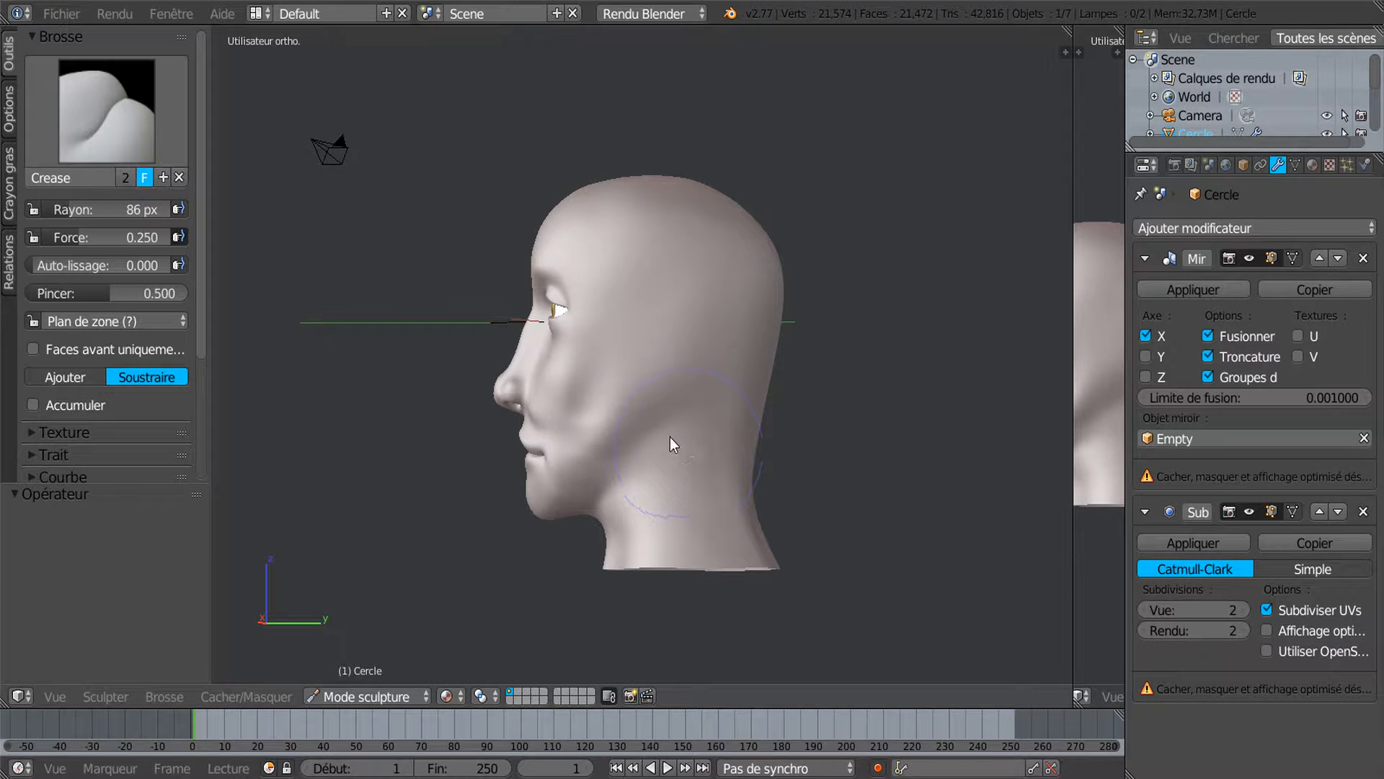
pyautogui.moveTo(869, 552); pyautogui.dragTo(735, 518, button='middle')
# Smooth the transition from the jaw to the neck with the Smooth brush at an 86 px radius.
pyautogui.click(107, 111)
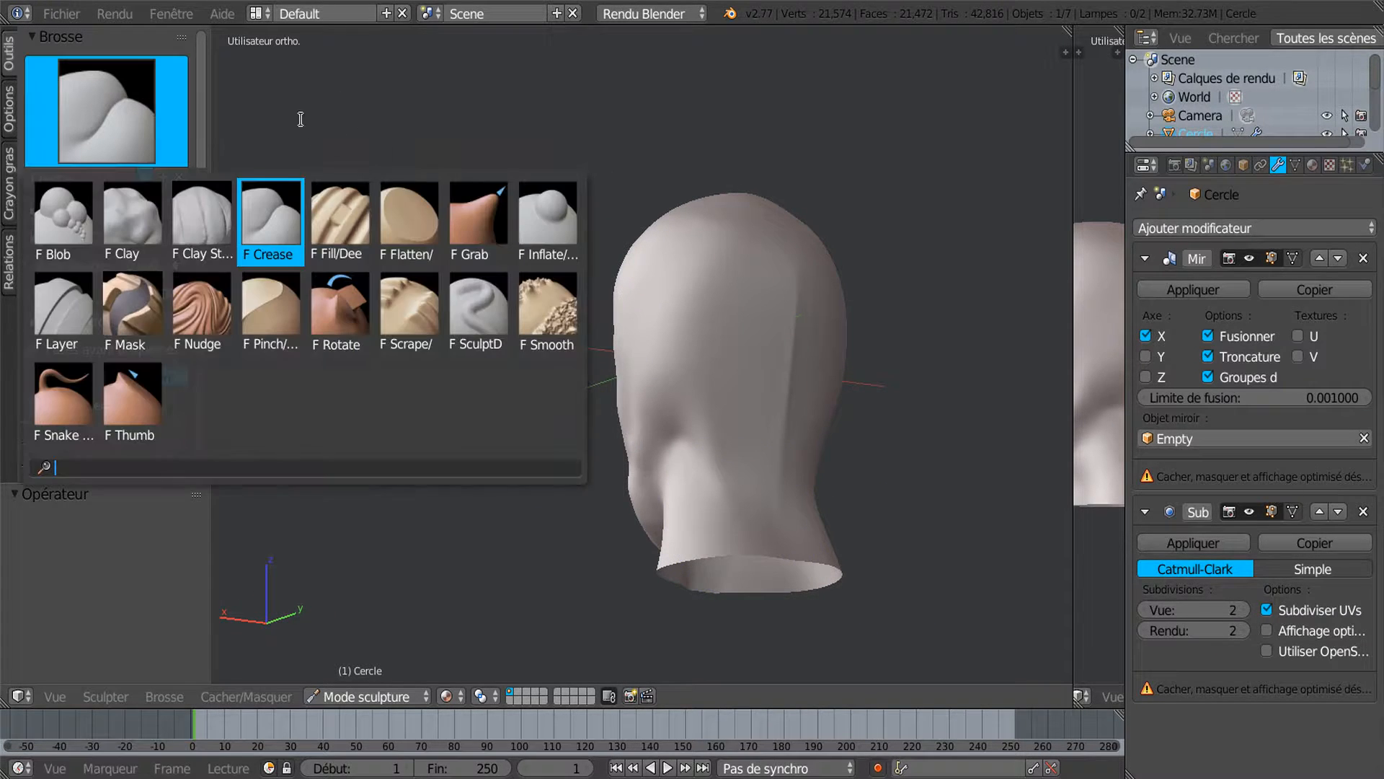
pyautogui.click(549, 306)
pyautogui.scroll(2, 651, 499)
pyautogui.moveTo(651, 499)
pyautogui.mouseDown(button='middle')
pyautogui.moveTo(730, 525)
pyautogui.moveTo(800, 526)
pyautogui.moveTo(805, 540)
pyautogui.moveTo(729, 531)
pyautogui.moveTo(757, 560)
pyautogui.moveTo(864, 502)
pyautogui.mouseUp(button='middle')
pyautogui.moveTo(712, 535)
pyautogui.mouseDown(button='middle')
pyautogui.moveTo(640, 541)
pyautogui.moveTo(736, 532)
pyautogui.moveTo(646, 491)
pyautogui.moveTo(770, 543)
pyautogui.moveTo(648, 510)
pyautogui.moveTo(651, 499)
pyautogui.moveTo(782, 485)
pyautogui.moveTo(764, 522)
pyautogui.moveTo(742, 519)
pyautogui.moveTo(798, 505)
pyautogui.moveTo(793, 486)
pyautogui.moveTo(762, 501)
pyautogui.moveTo(830, 495)
pyautogui.mouseUp(button='middle')
pyautogui.scroll(-2, 770, 537)
pyautogui.scroll(2, 651, 499)
pyautogui.scroll(-2, 782, 486)
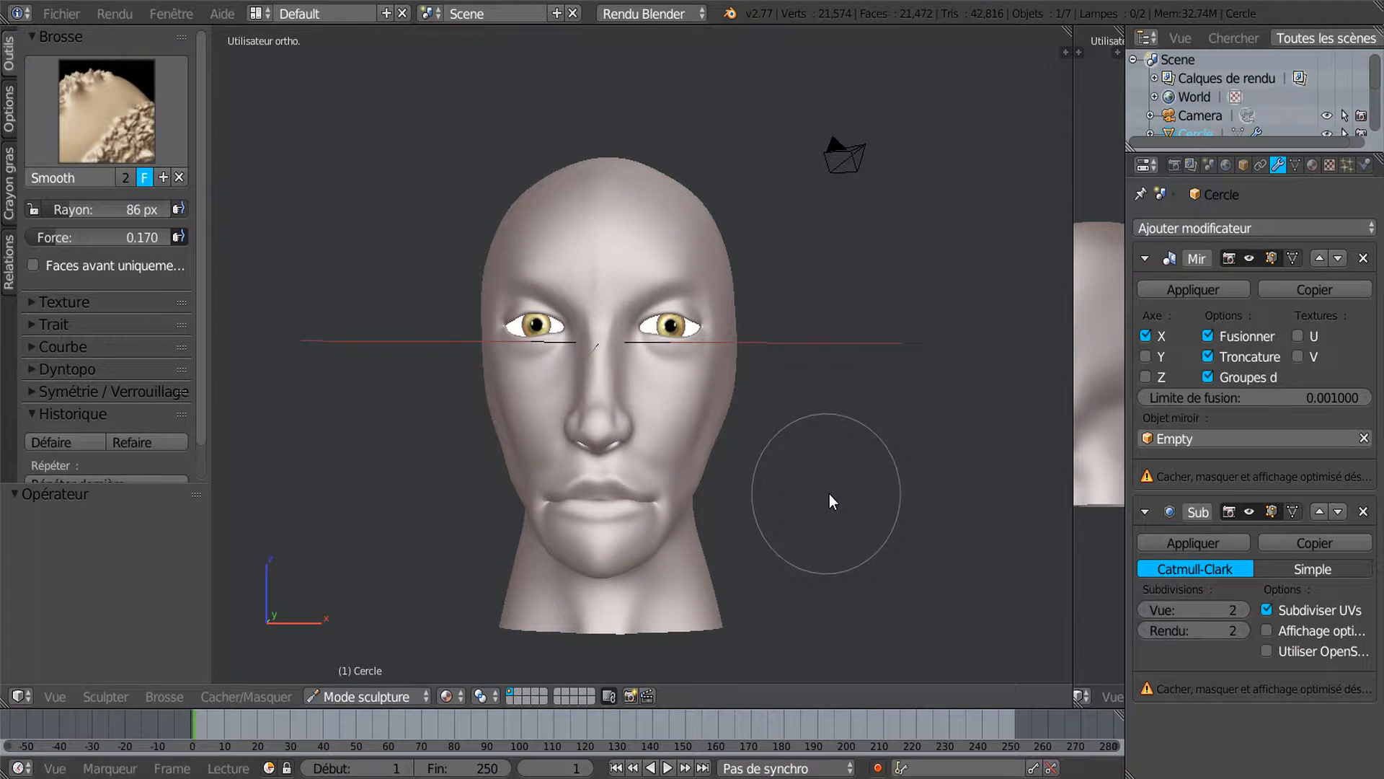
# Adjust the upper side contour of the skull with the Grab brush at a 133 px radius.
pyautogui.click(156, 122)
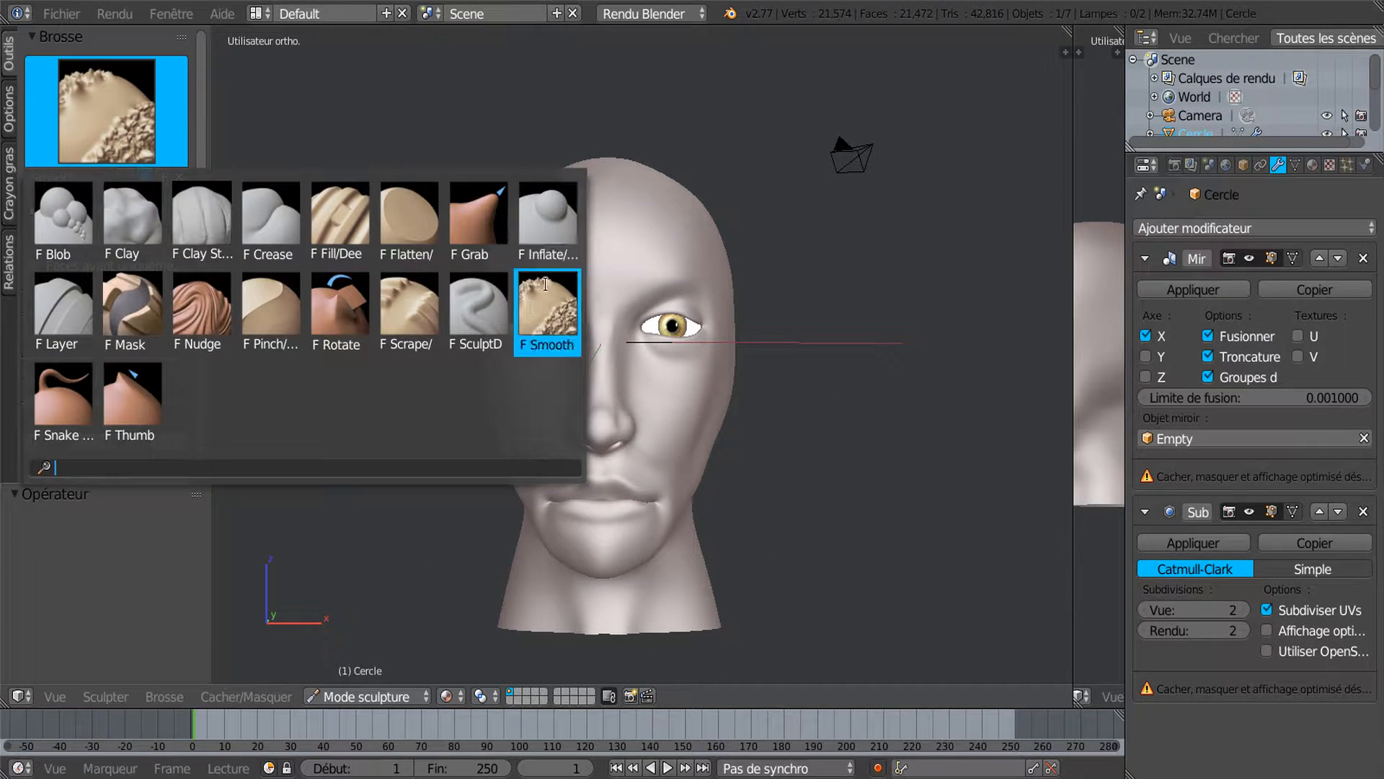
pyautogui.click(482, 223)
pyautogui.press('f')
pyautogui.click(829, 312)
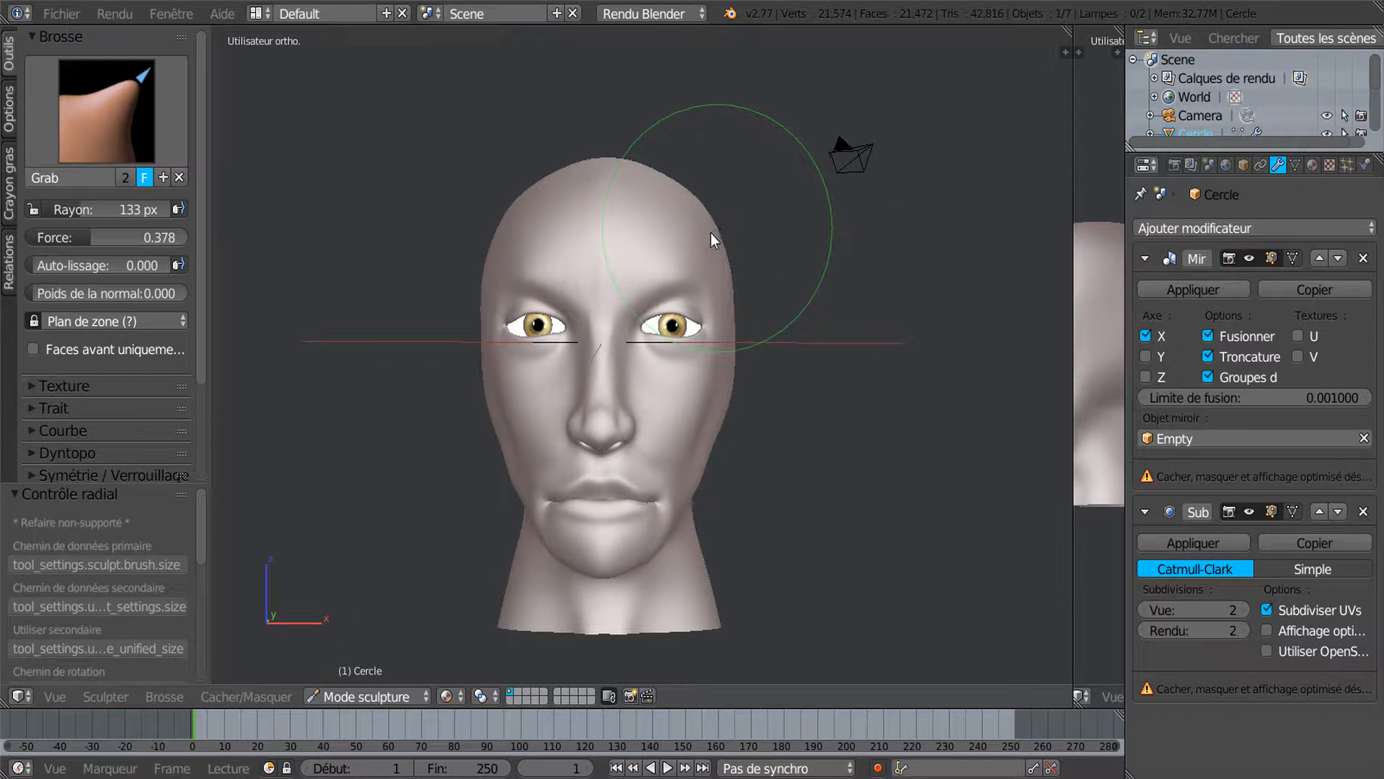
pyautogui.moveTo(718, 219); pyautogui.dragTo(723, 231)
pyautogui.moveTo(822, 338)
pyautogui.mouseDown(button='middle')
pyautogui.moveTo(742, 472)
pyautogui.moveTo(595, 339)
pyautogui.moveTo(613, 297)
pyautogui.moveTo(848, 326)
pyautogui.moveTo(822, 313)
pyautogui.mouseUp(button='middle')
pyautogui.scroll(2, 781, 352)
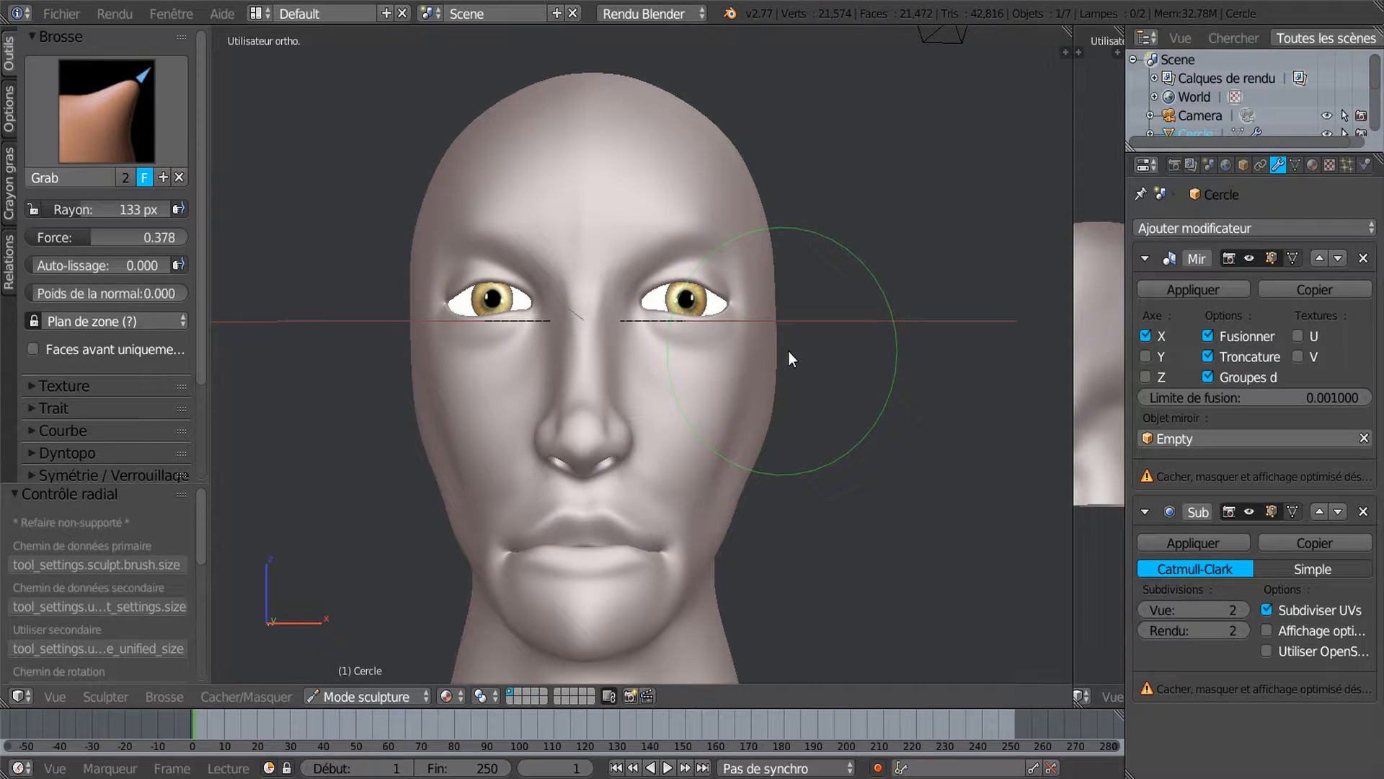
# Reduce the Grab brush radius to 110 px and pull the temple and cheekbone beside the eye outward.
pyautogui.press('f')
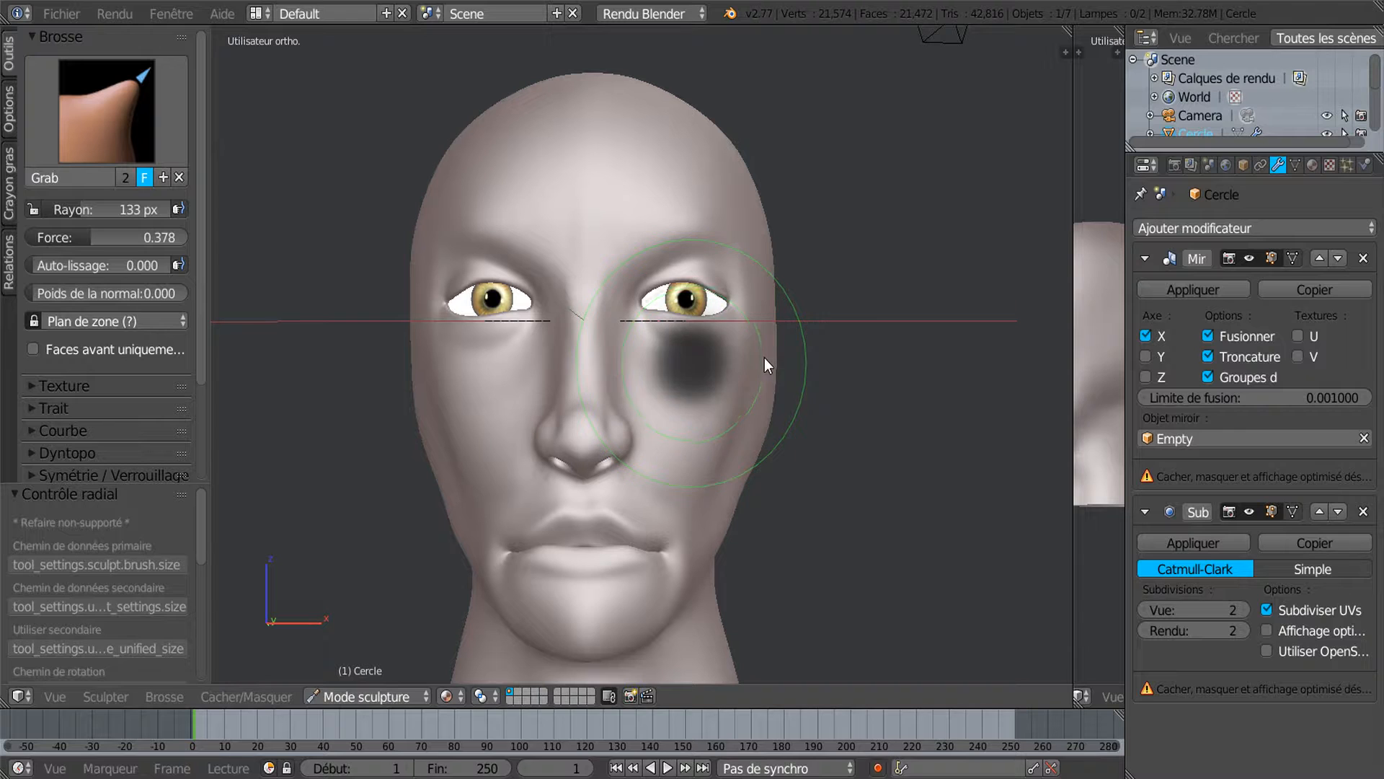
pyautogui.click(765, 358)
pyautogui.moveTo(764, 310); pyautogui.dragTo(781, 301)
pyautogui.moveTo(778, 354)
pyautogui.mouseDown(button='middle')
pyautogui.moveTo(737, 386)
pyautogui.moveTo(707, 380)
pyautogui.moveTo(652, 340)
pyautogui.moveTo(681, 300)
pyautogui.mouseUp(button='middle')
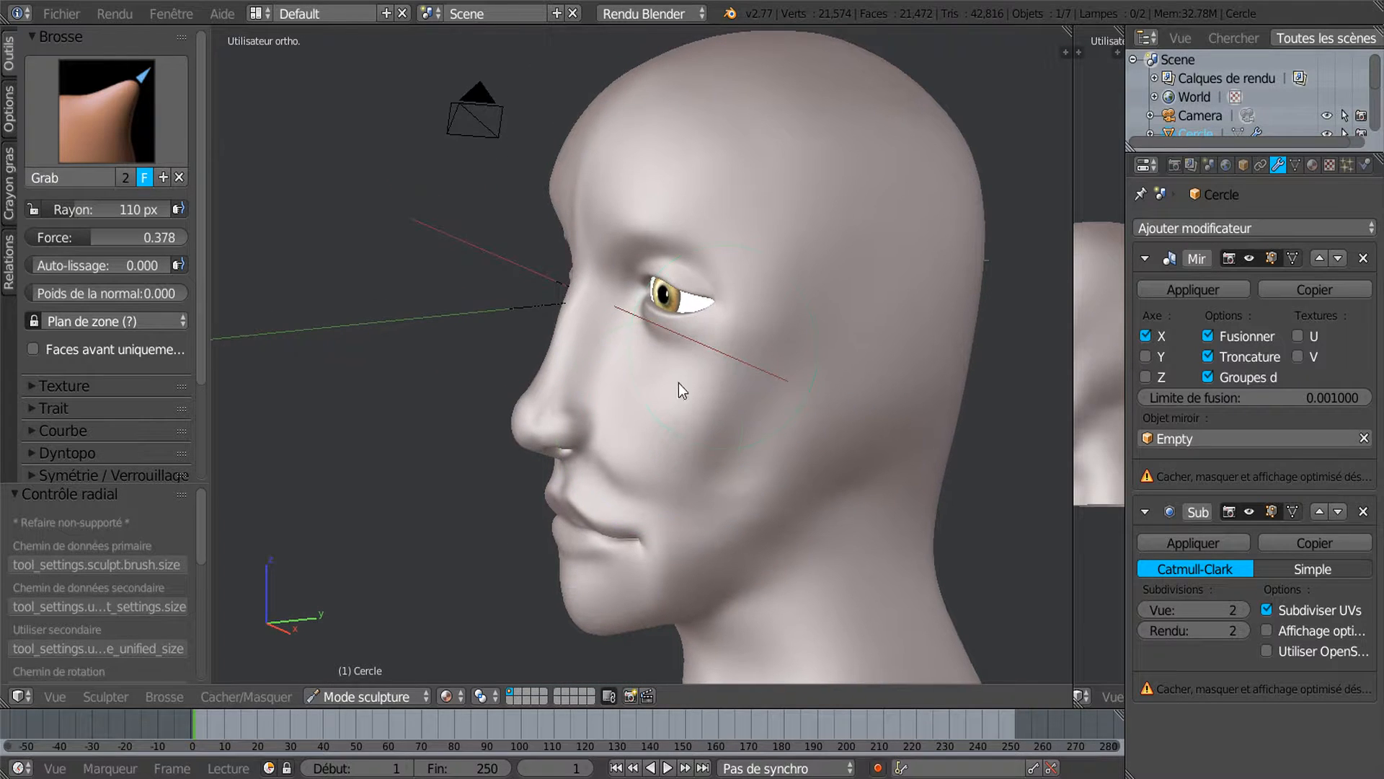
pyautogui.moveTo(738, 310); pyautogui.dragTo(762, 304)
pyautogui.moveTo(763, 304); pyautogui.dragTo(907, 287, button='middle')
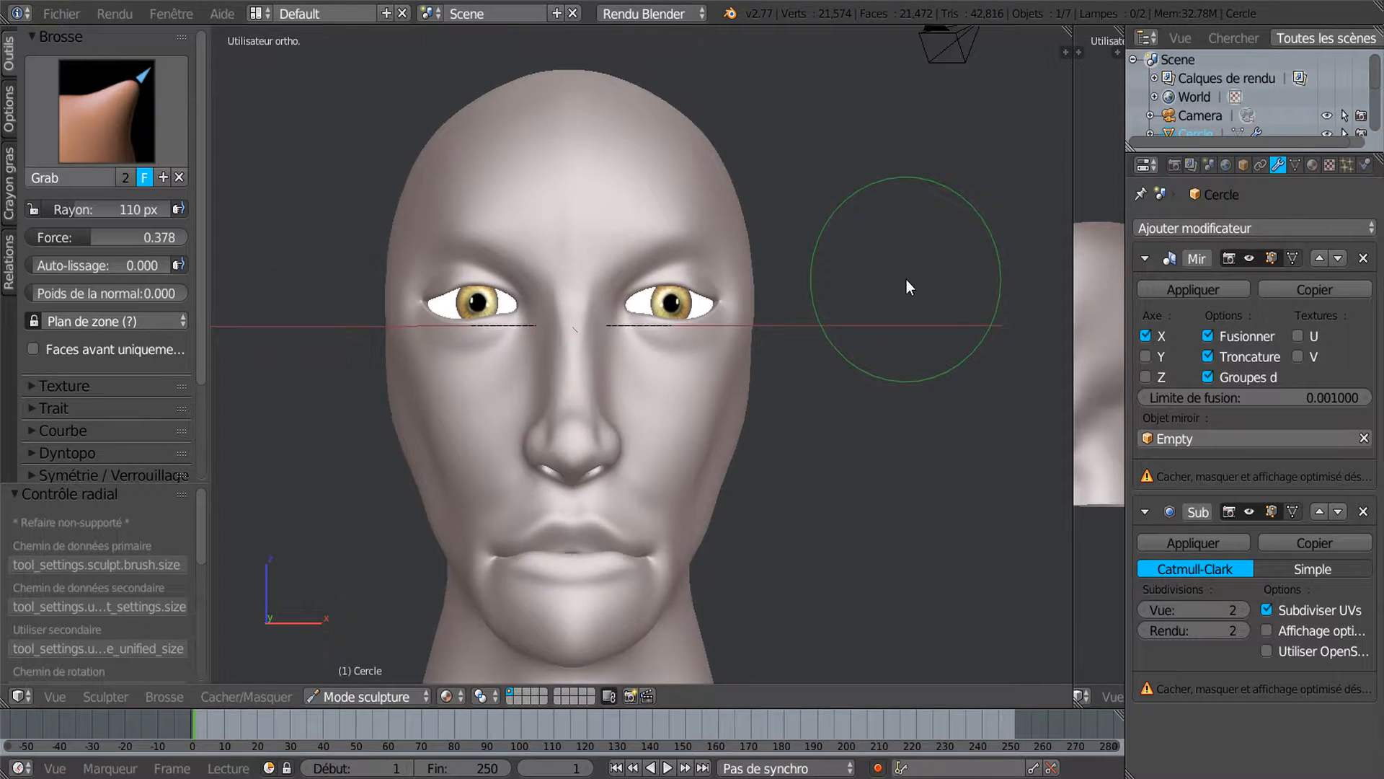
pyautogui.moveTo(650, 327)
pyautogui.mouseDown()
pyautogui.moveTo(655, 339)
pyautogui.moveTo(653, 291)
pyautogui.moveTo(699, 293)
pyautogui.moveTo(698, 333)
pyautogui.mouseUp()
pyautogui.moveTo(698, 331)
pyautogui.mouseDown(button='middle')
pyautogui.moveTo(631, 360)
pyautogui.moveTo(668, 391)
pyautogui.moveTo(718, 290)
pyautogui.moveTo(795, 349)
pyautogui.moveTo(768, 379)
pyautogui.moveTo(786, 403)
pyautogui.moveTo(772, 449)
pyautogui.moveTo(702, 399)
pyautogui.moveTo(647, 439)
pyautogui.moveTo(602, 422)
pyautogui.moveTo(532, 440)
pyautogui.moveTo(446, 391)
pyautogui.mouseUp(button='middle')
# Set up the Inflate/Deflate brush in Deflate mode with a strength of 0.421.
pyautogui.scroll(3, 790, 383)
pyautogui.scroll(-3, 804, 433)
pyautogui.click(114, 98)
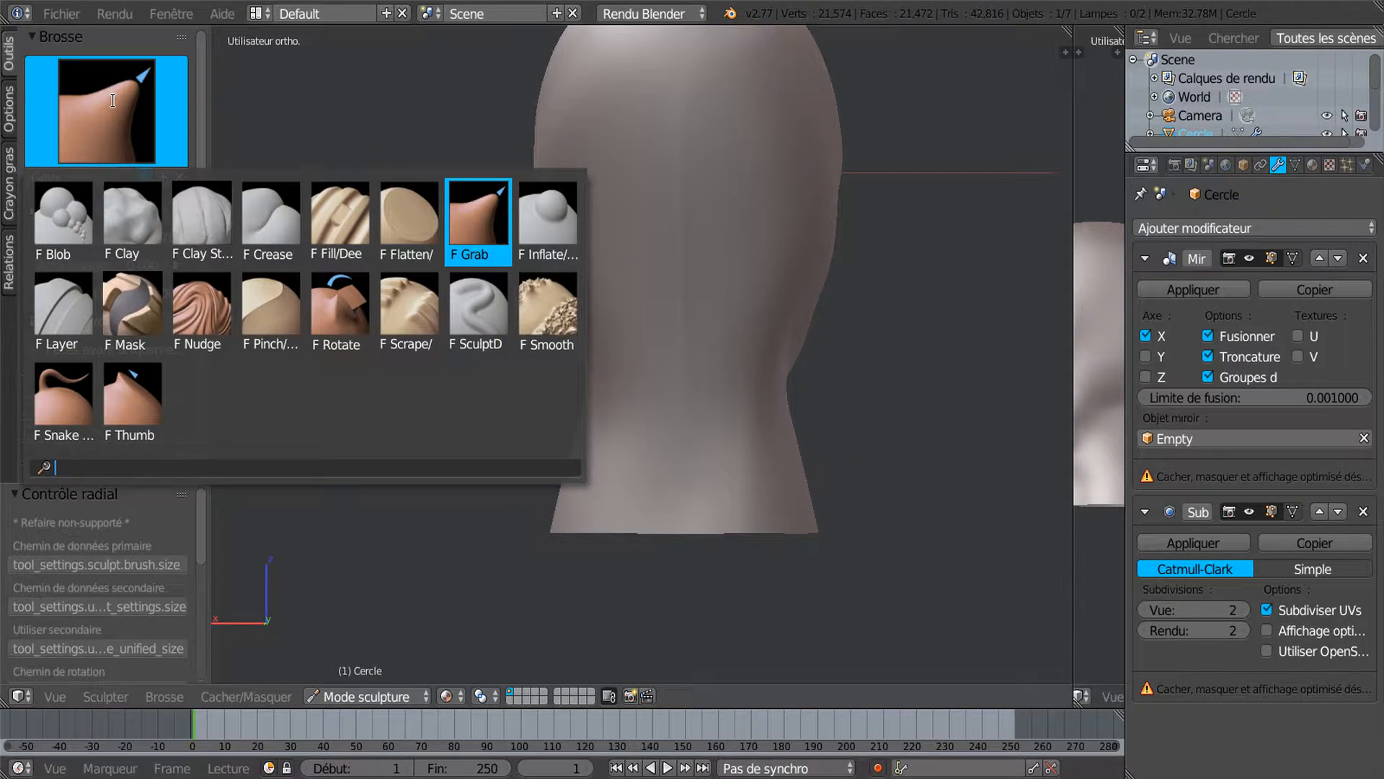
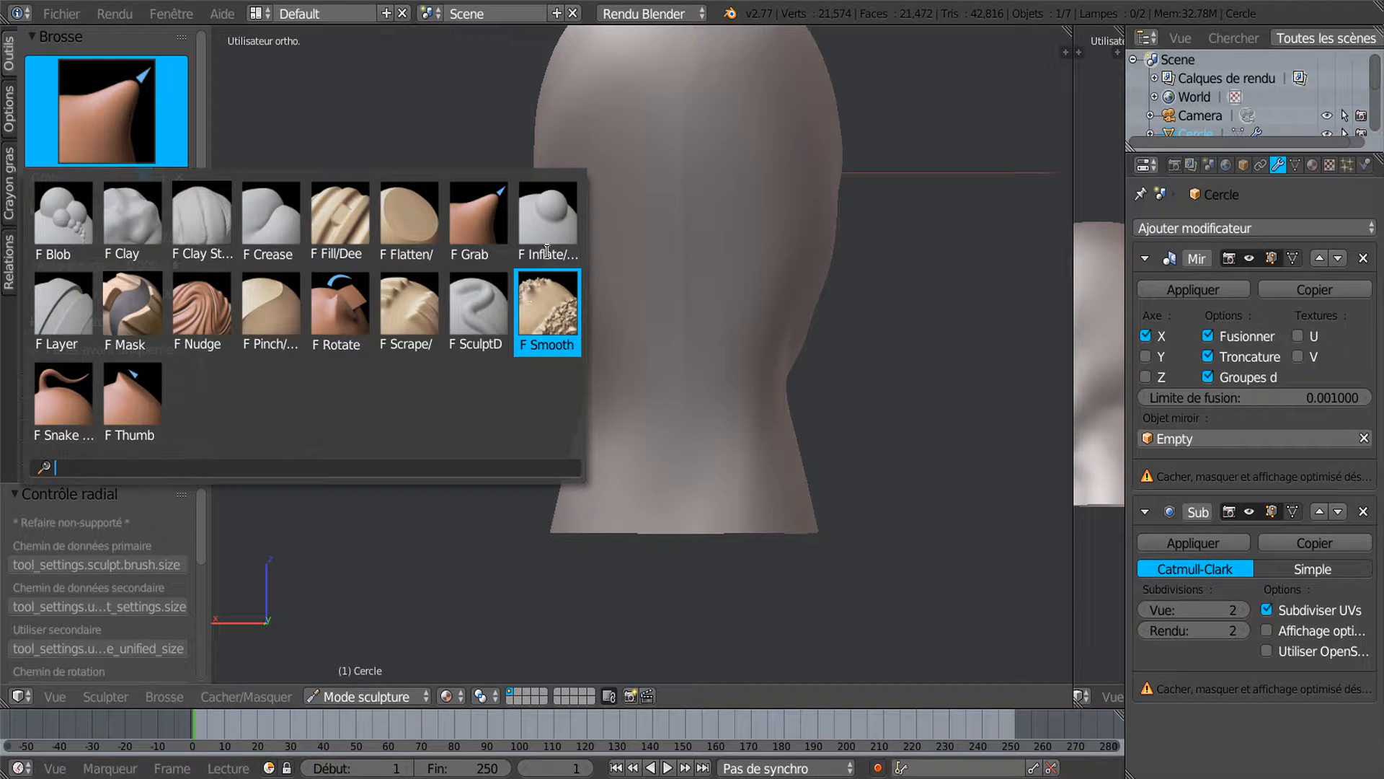
pyautogui.click(553, 214)
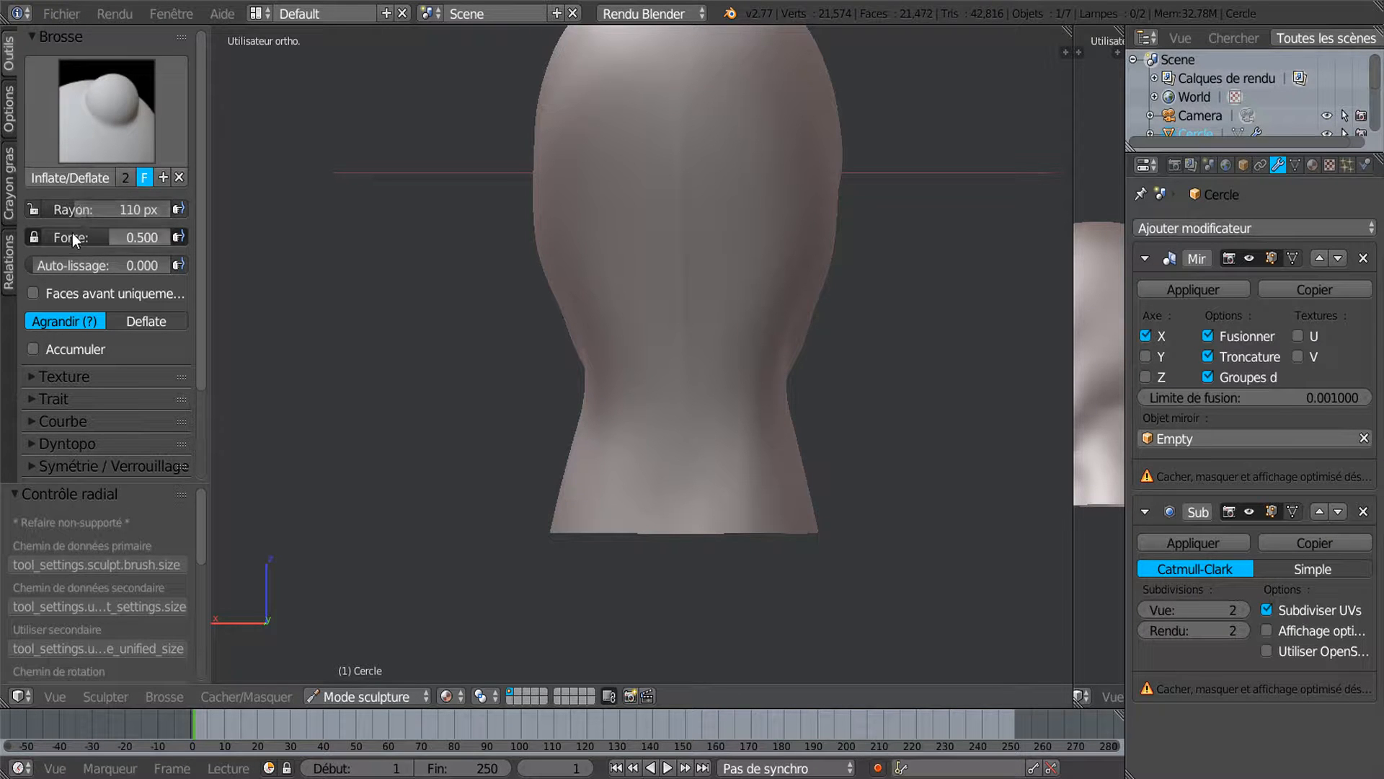
pyautogui.moveTo(91, 242); pyautogui.dragTo(81, 241)
pyautogui.click(33, 239)
pyautogui.moveTo(209, 260); pyautogui.dragTo(248, 285)
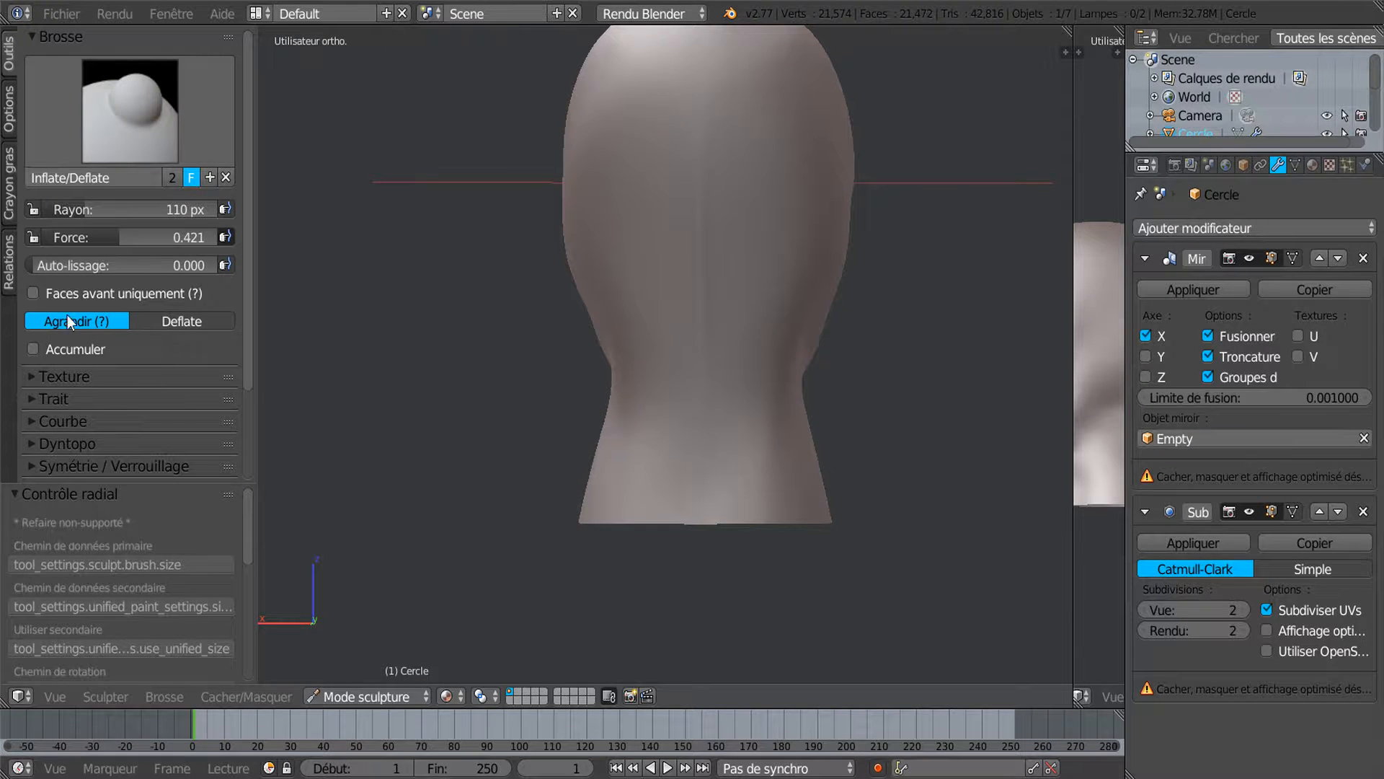
pyautogui.click(171, 322)
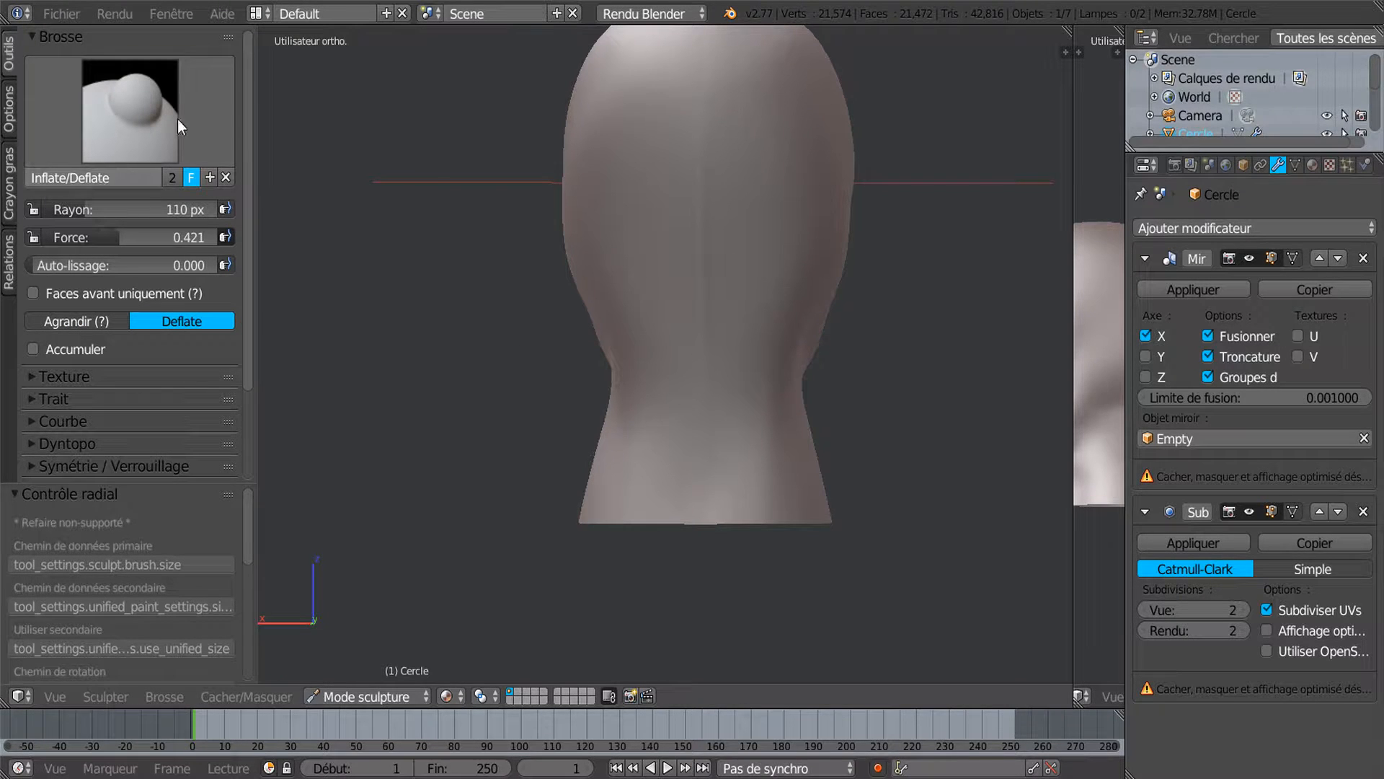
# Deflate the nape along its centre line down to the neck's lower edge.
pyautogui.moveTo(749, 454); pyautogui.dragTo(770, 456, button='middle')
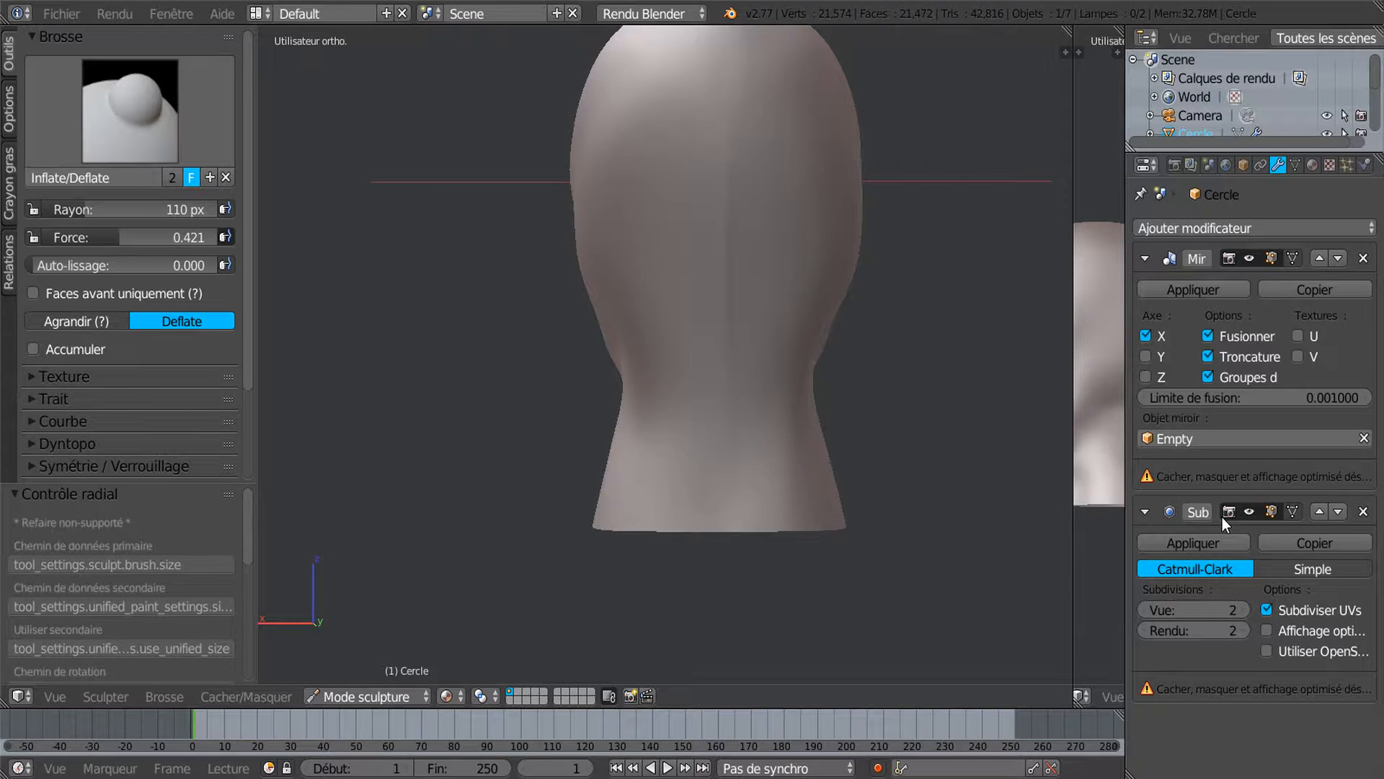
pyautogui.moveTo(711, 432); pyautogui.dragTo(715, 509)
pyautogui.moveTo(790, 532); pyautogui.dragTo(838, 540, button='middle')
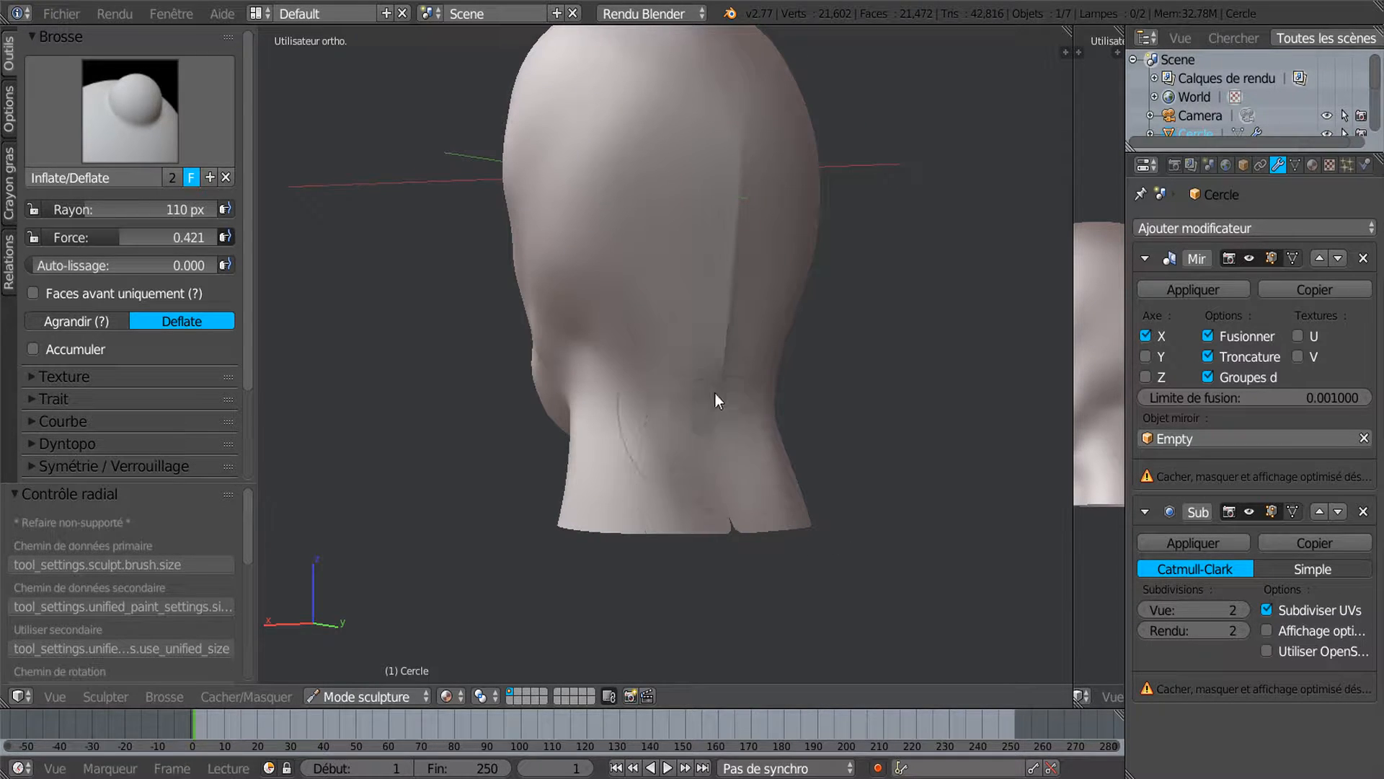
# Try another deflate stroke down the centre of the nape.
pyautogui.moveTo(715, 391); pyautogui.dragTo(721, 487)
pyautogui.scroll(3, 793, 491)
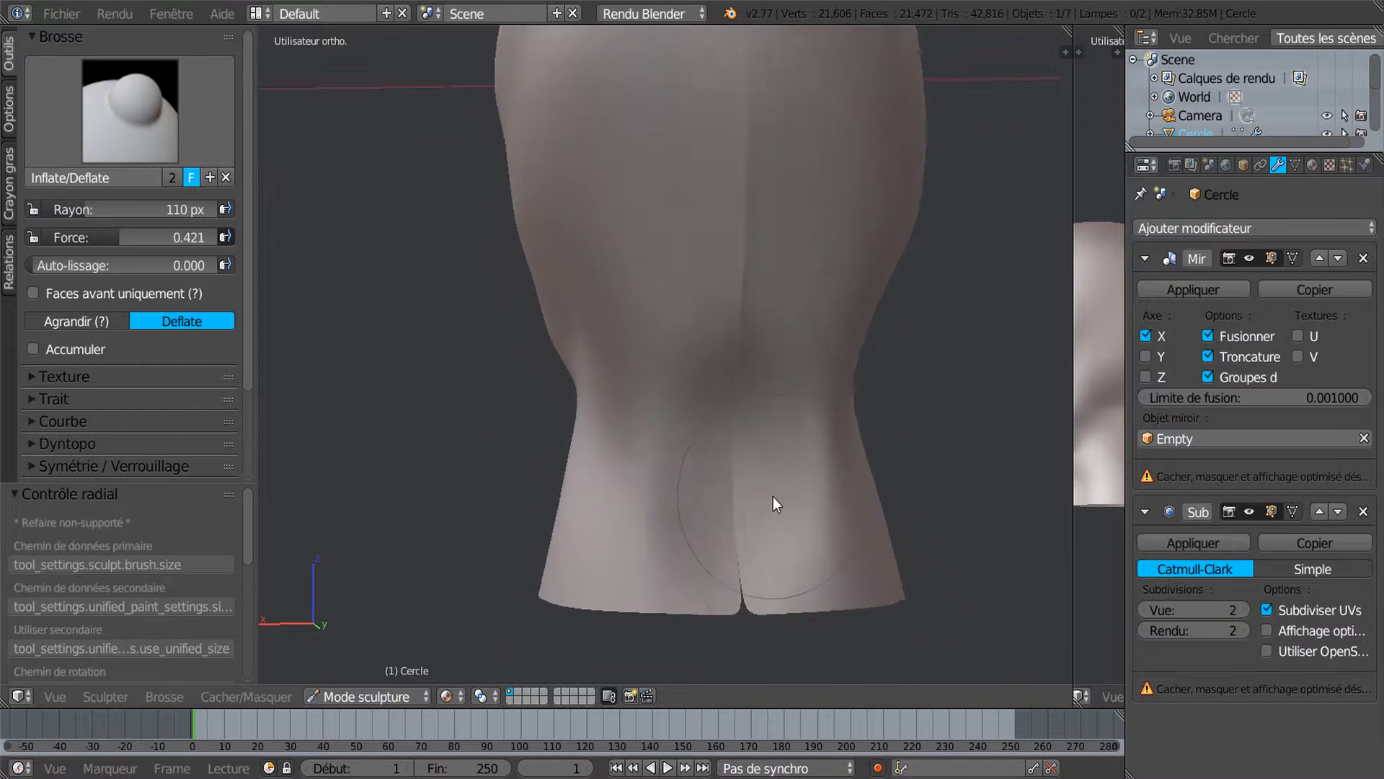
pyautogui.scroll(-4, 833, 491)
pyautogui.moveTo(828, 480); pyautogui.dragTo(863, 474, button='middle')
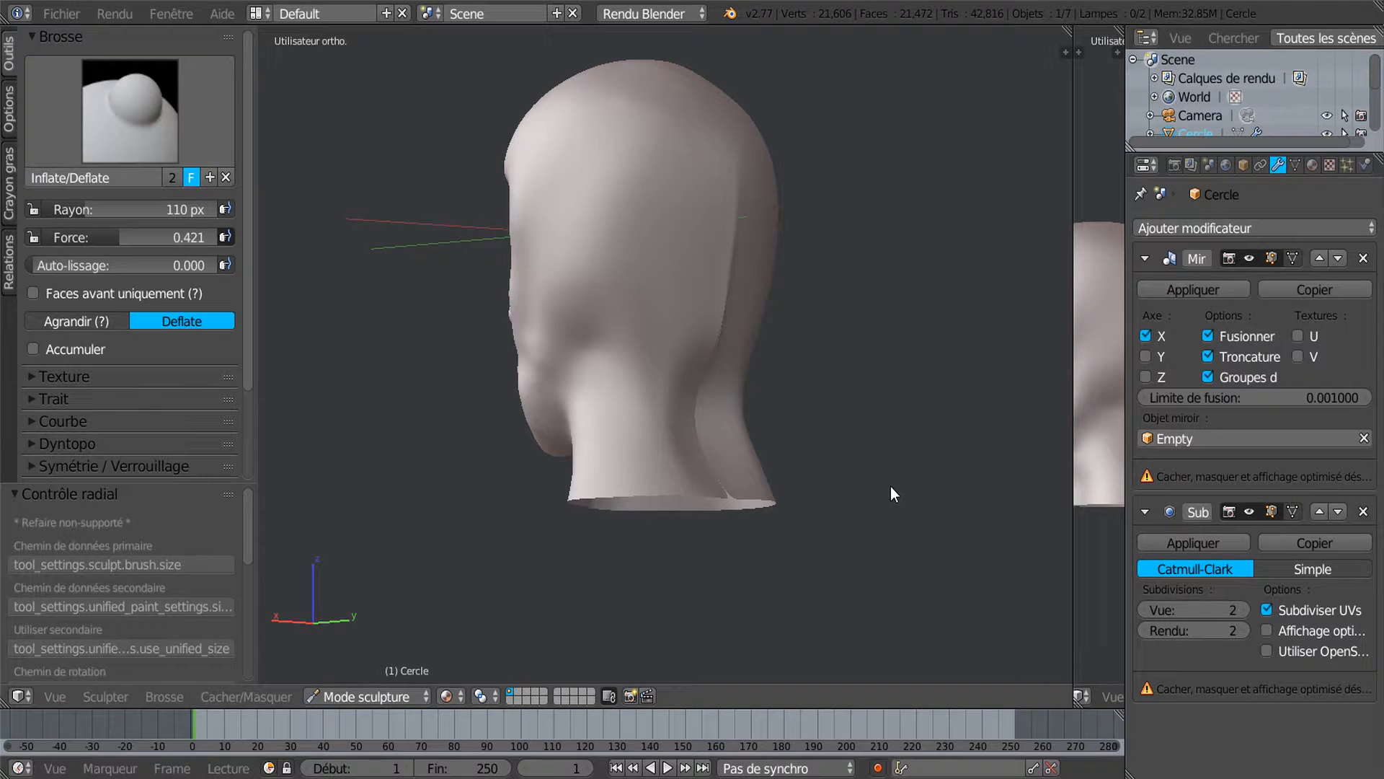
pyautogui.hotkey('ctrl', 'z')
pyautogui.hotkey('ctrl', 'z')
pyautogui.moveTo(886, 491); pyautogui.dragTo(868, 495, button='middle')
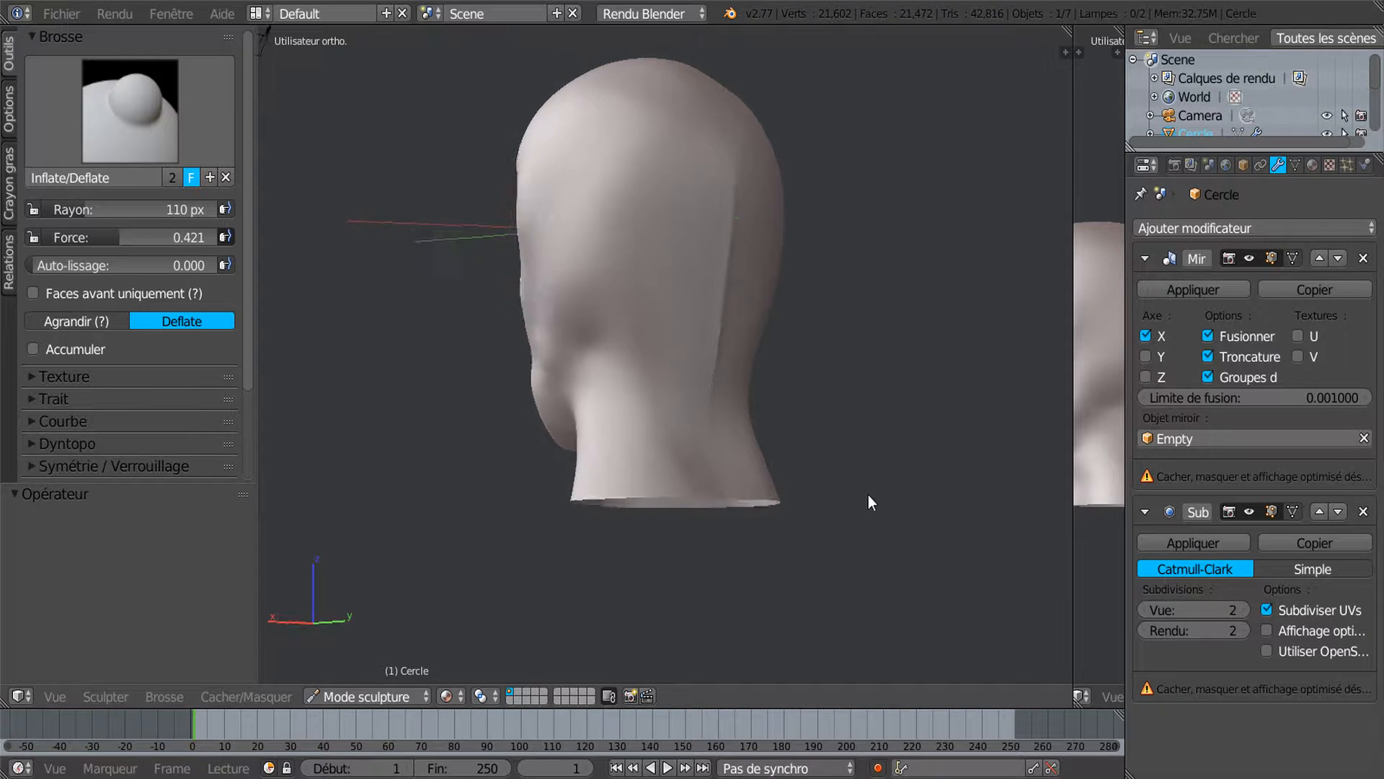
# Deflate across the nape with a weaker Inflate/Deflate brush, and lower its strength further to 0.133.
pyautogui.scroll(3, 837, 495)
pyautogui.click(86, 103)
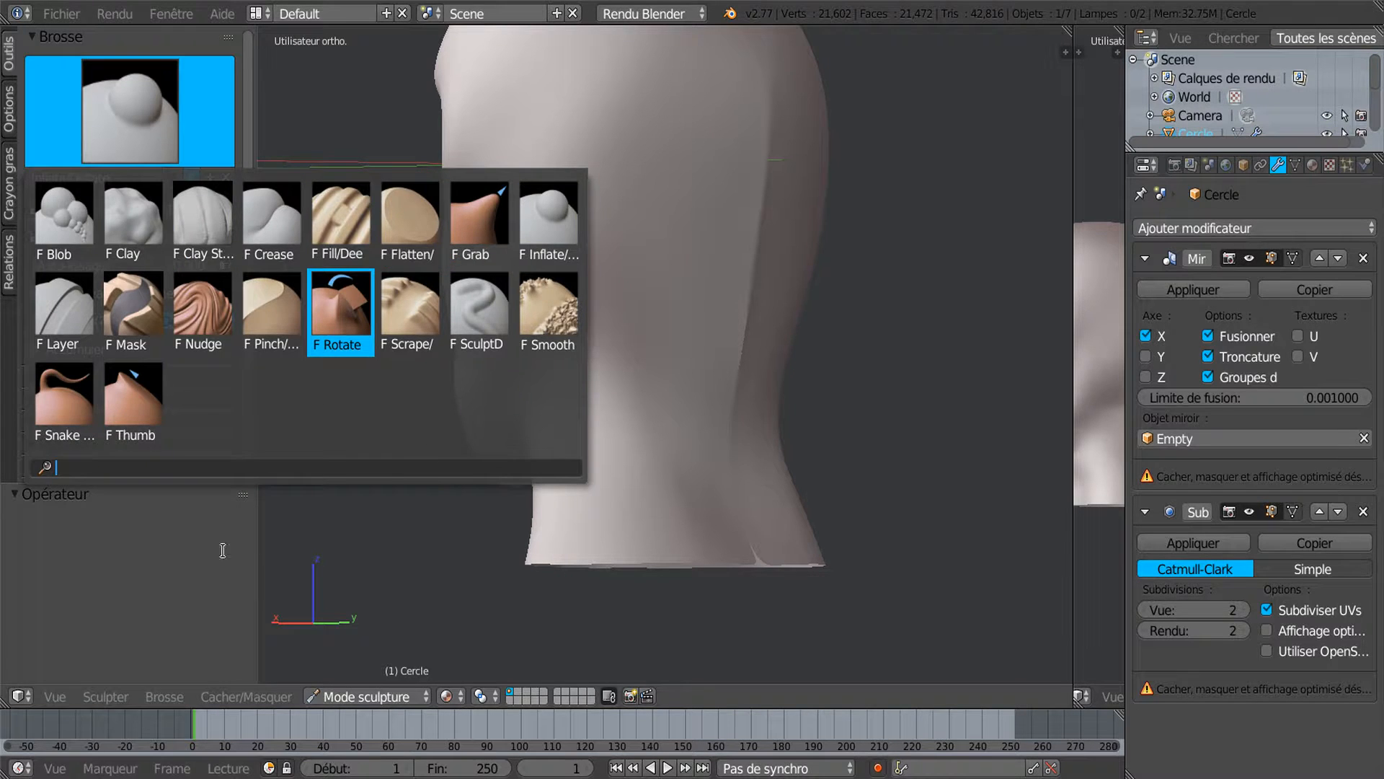
pyautogui.click(189, 560)
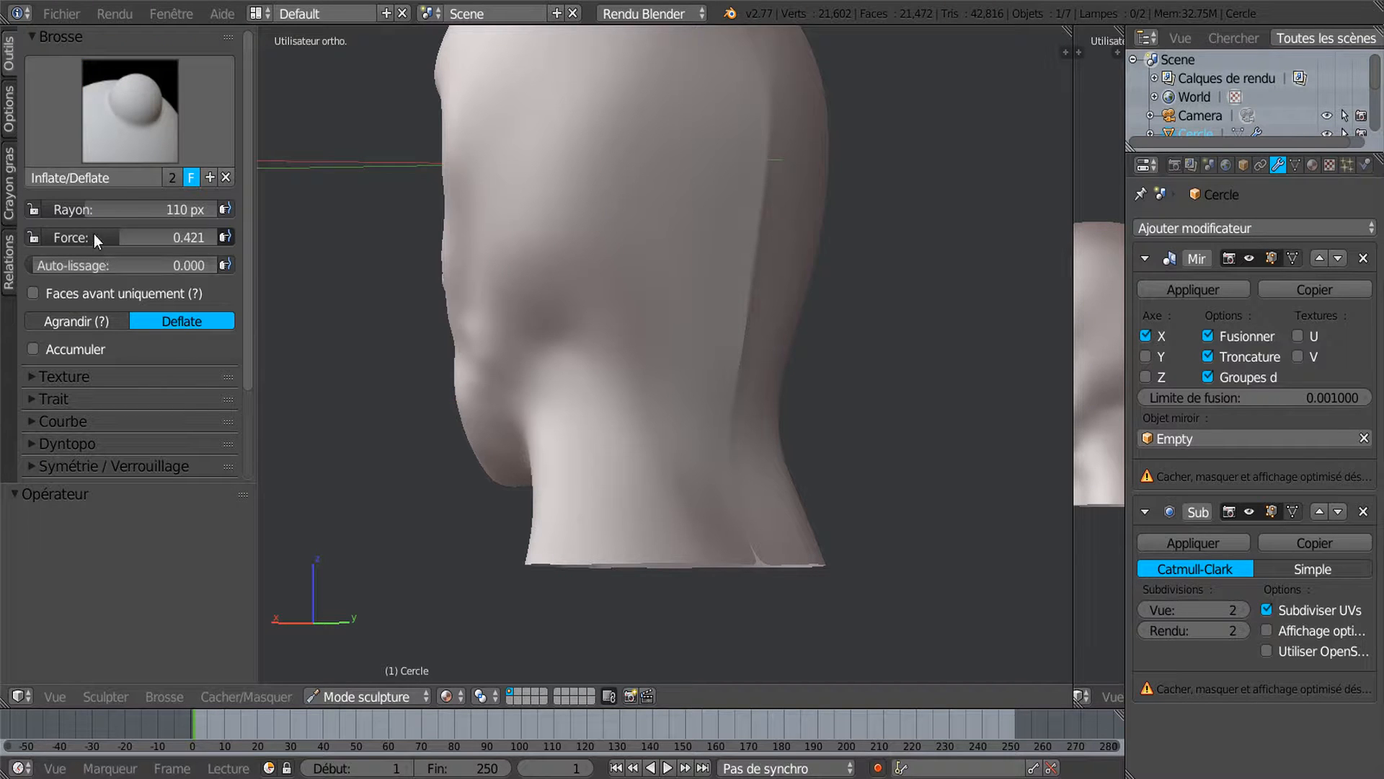
pyautogui.moveTo(107, 231); pyautogui.dragTo(91, 231)
pyautogui.moveTo(677, 465)
pyautogui.mouseDown()
pyautogui.moveTo(723, 495)
pyautogui.moveTo(712, 389)
pyautogui.moveTo(755, 453)
pyautogui.mouseUp()
pyautogui.moveTo(754, 452); pyautogui.dragTo(688, 446, button='middle')
pyautogui.moveTo(108, 237); pyautogui.dragTo(73, 237)
pyautogui.scroll(4, 727, 449)
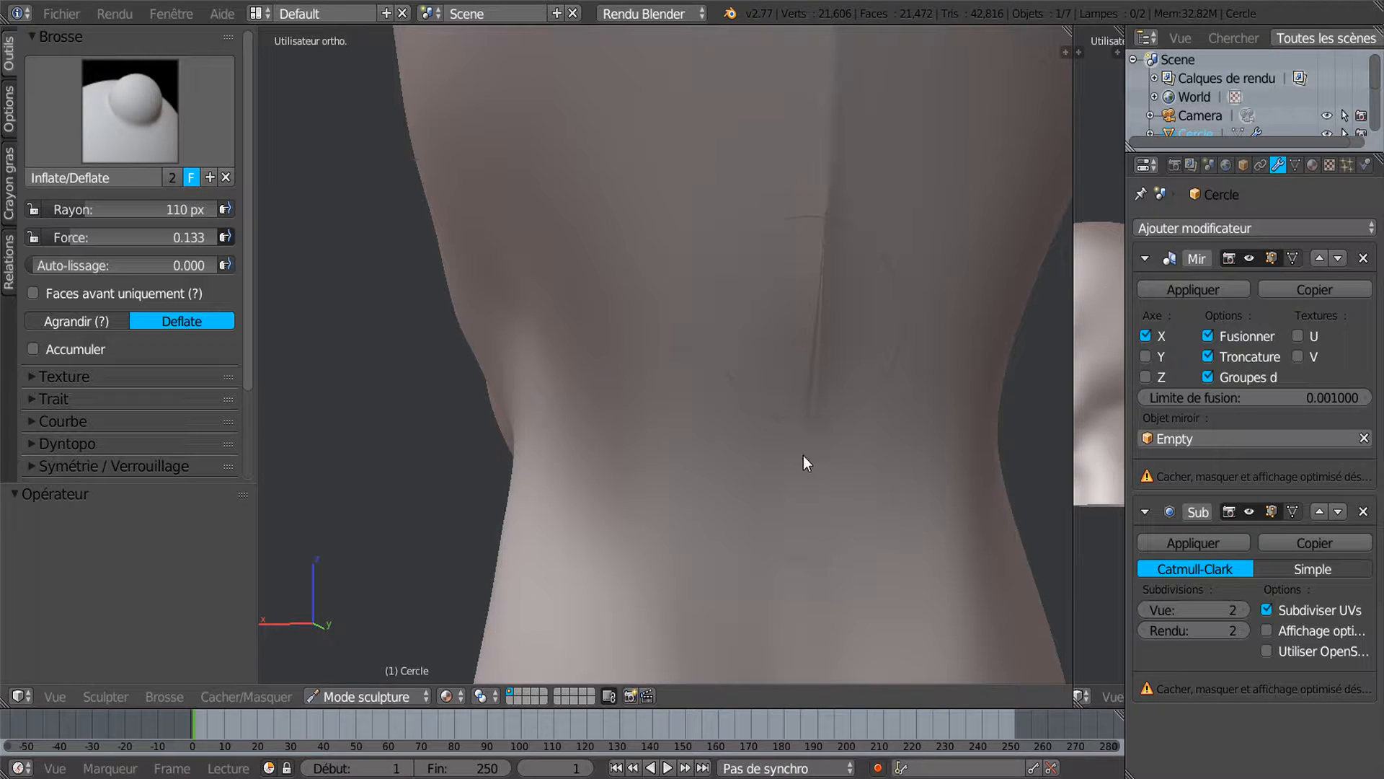
# Undo the last two deflate strokes on the nape.
pyautogui.keyDown('shift'); pyautogui.moveTo(758, 517); pyautogui.dragTo(878, 397, button='middle'); pyautogui.keyUp('shift')
pyautogui.scroll(-5, 764, 380)
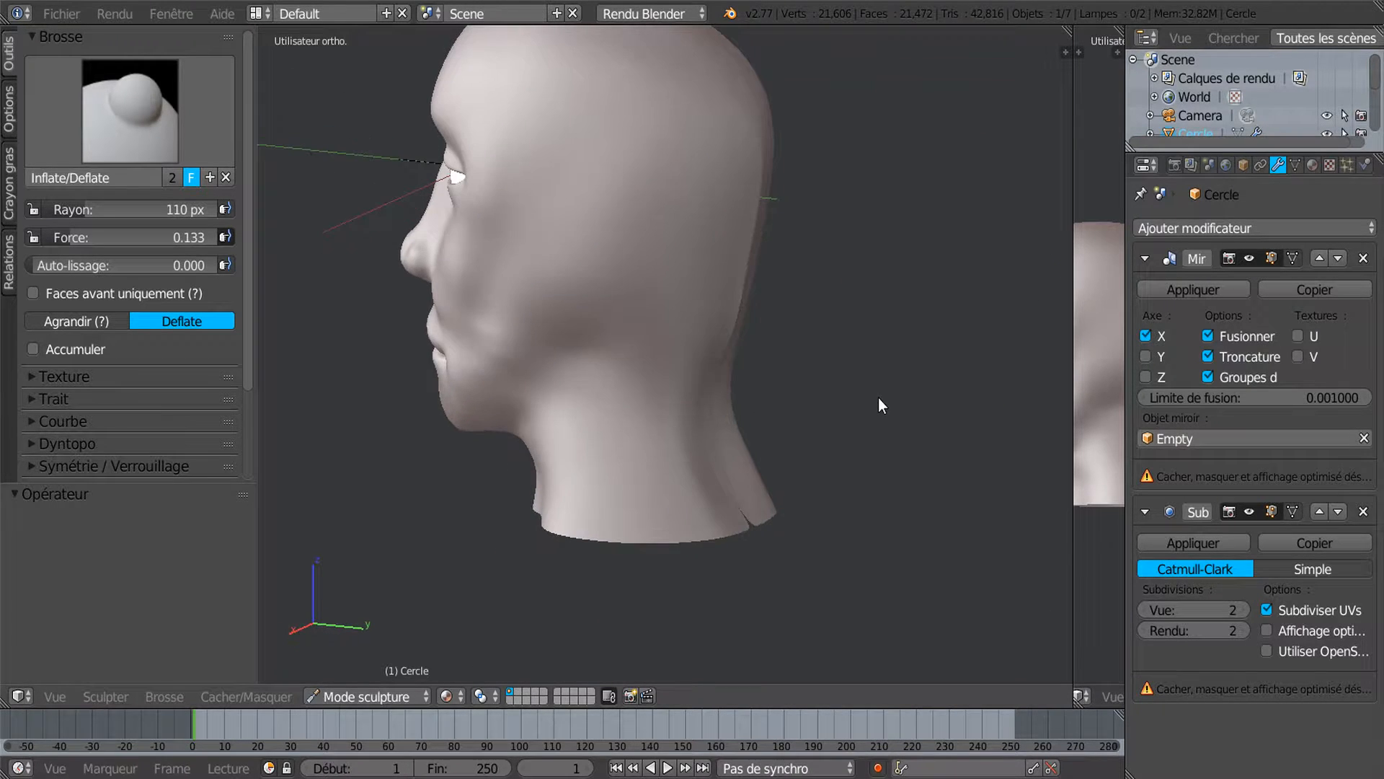
pyautogui.hotkey('ctrl', 'z')
pyautogui.hotkey('ctrl', 'z')
pyautogui.moveTo(827, 452)
pyautogui.mouseDown(button='middle')
pyautogui.moveTo(732, 447)
pyautogui.moveTo(806, 432)
pyautogui.mouseUp(button='middle')
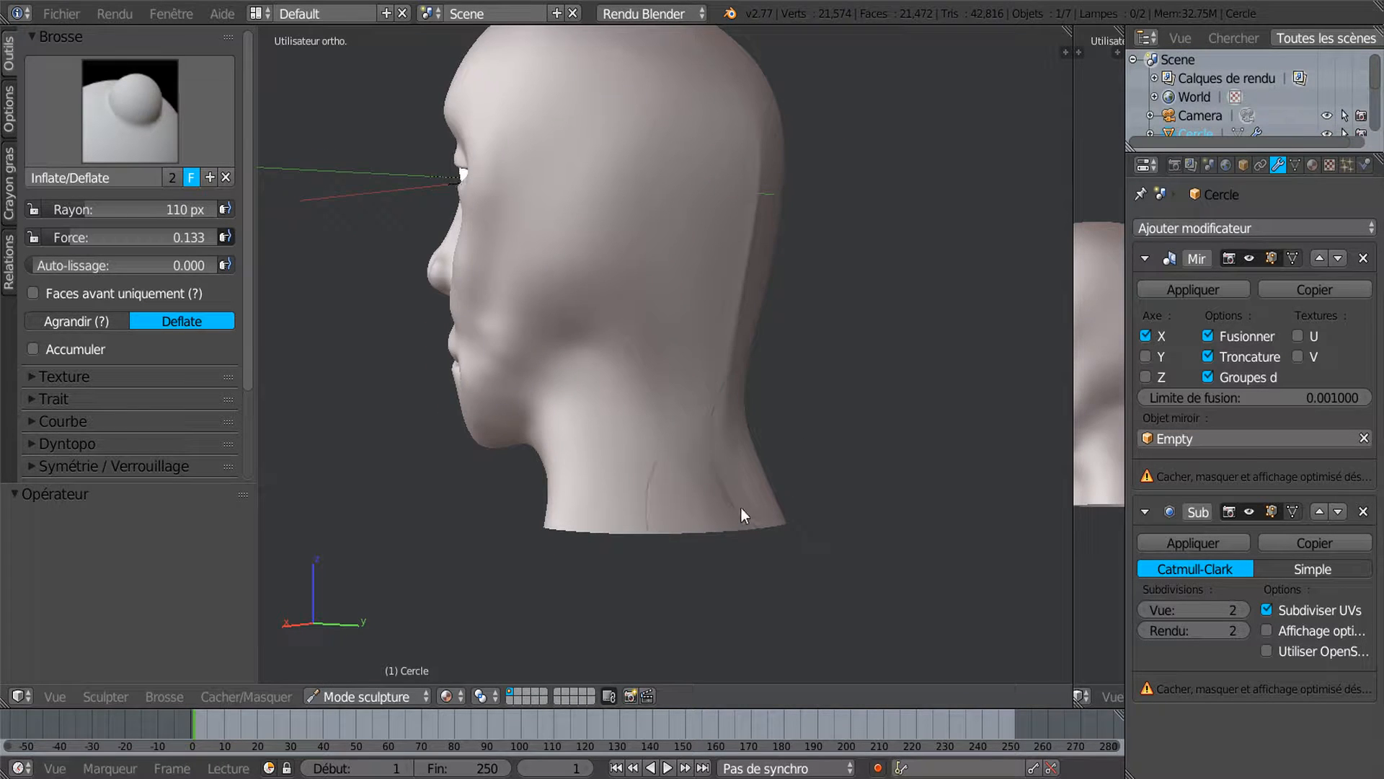
# Deflate the area behind the jaw angle at a strength of 0.298, and set the brush radius to 63 px.
pyautogui.scroll(2, 735, 501)
pyautogui.moveTo(743, 478)
pyautogui.mouseDown(button='middle')
pyautogui.moveTo(787, 470)
pyautogui.moveTo(586, 383)
pyautogui.moveTo(639, 347)
pyautogui.moveTo(639, 364)
pyautogui.mouseUp(button='middle')
pyautogui.scroll(5, 581, 335)
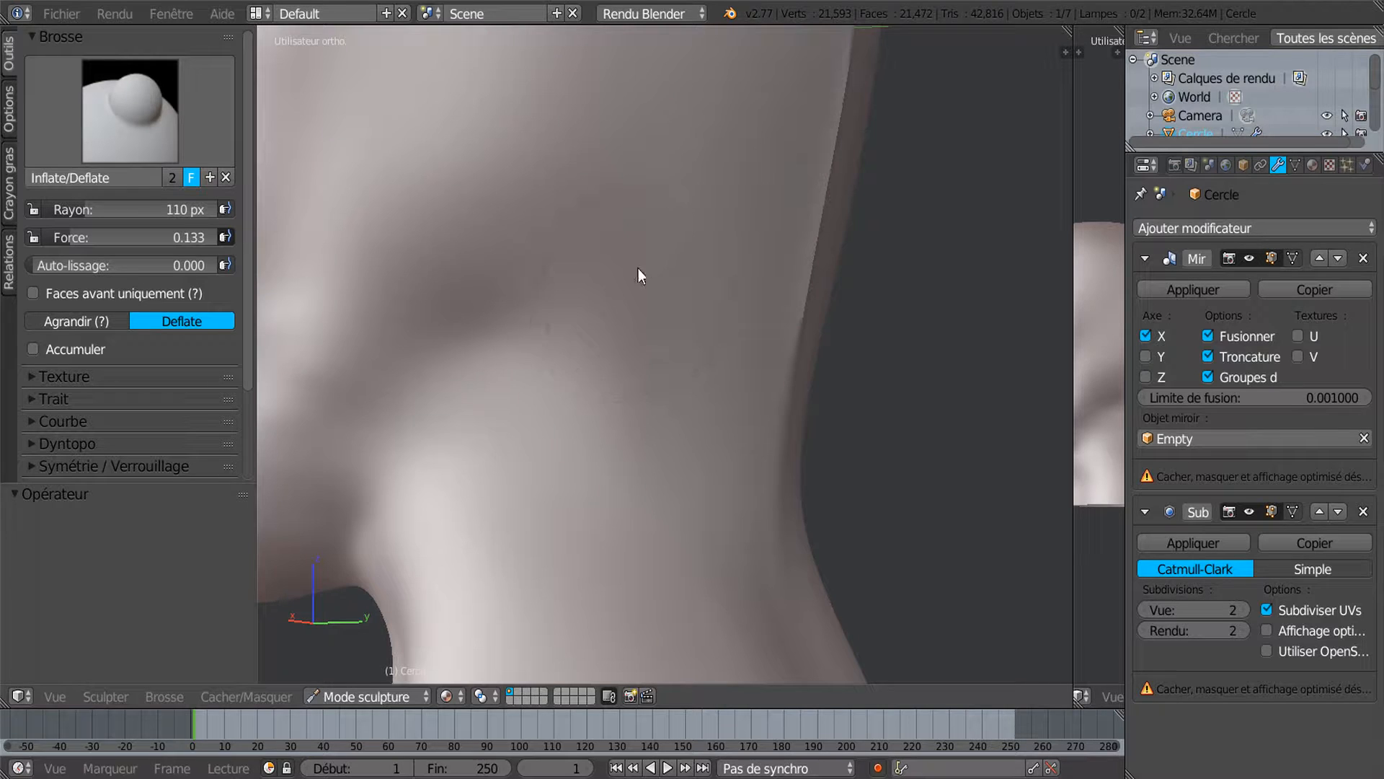
pyautogui.scroll(-6, 571, 377)
pyautogui.moveTo(66, 232); pyautogui.dragTo(130, 233)
pyautogui.moveTo(594, 351)
pyautogui.mouseDown()
pyautogui.moveTo(664, 286)
pyautogui.moveTo(603, 349)
pyautogui.moveTo(656, 358)
pyautogui.moveTo(626, 386)
pyautogui.mouseUp()
pyautogui.moveTo(607, 370)
pyautogui.mouseDown(button='middle')
pyautogui.moveTo(820, 360)
pyautogui.moveTo(710, 372)
pyautogui.moveTo(805, 344)
pyautogui.moveTo(638, 368)
pyautogui.moveTo(694, 447)
pyautogui.moveTo(668, 411)
pyautogui.moveTo(773, 386)
pyautogui.moveTo(822, 407)
pyautogui.moveTo(727, 412)
pyautogui.moveTo(601, 388)
pyautogui.moveTo(788, 349)
pyautogui.moveTo(579, 360)
pyautogui.moveTo(604, 347)
pyautogui.mouseUp(button='middle')
pyautogui.press('f')
pyautogui.click(820, 432)
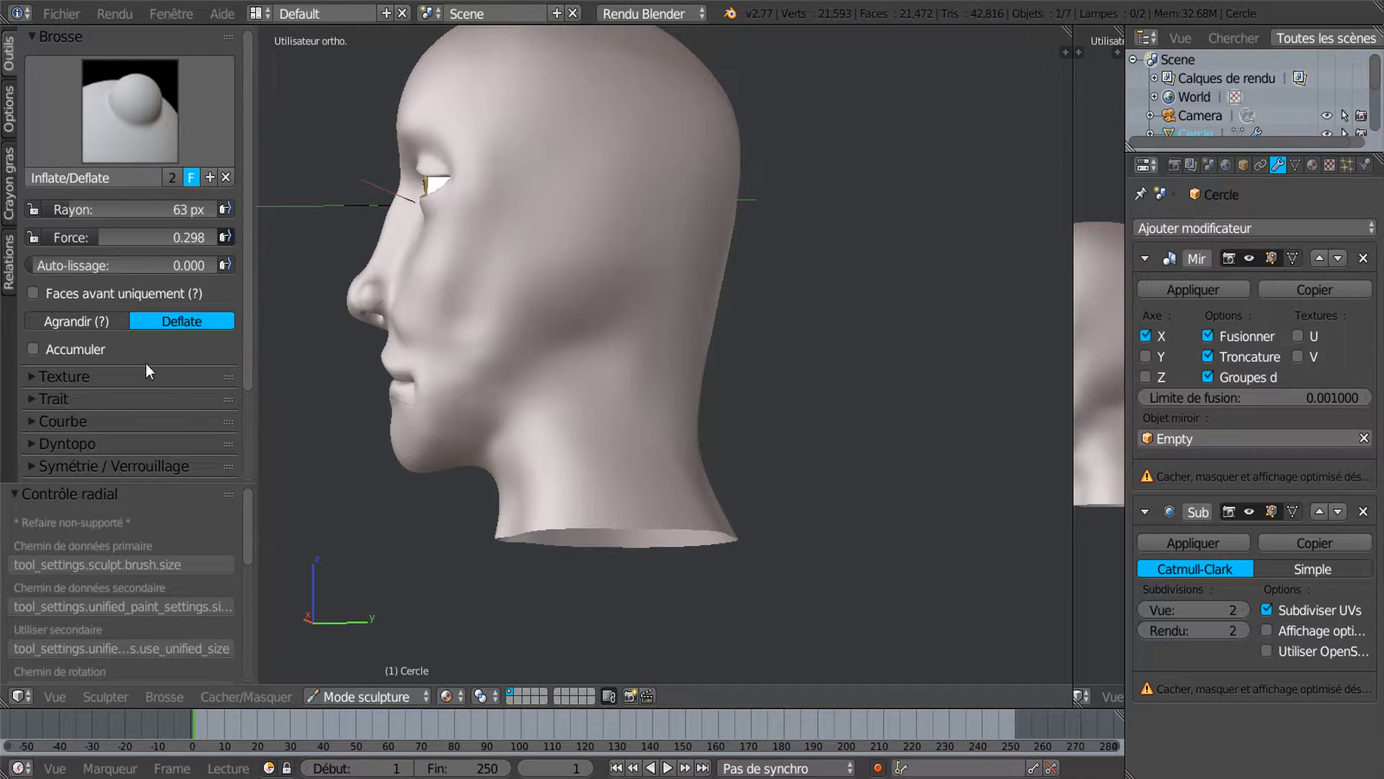
# Try the Inflate/Deflate brush's Agrandir mode while checking the jaw and upper neck.
pyautogui.click(72, 322)
pyautogui.scroll(2, 471, 404)
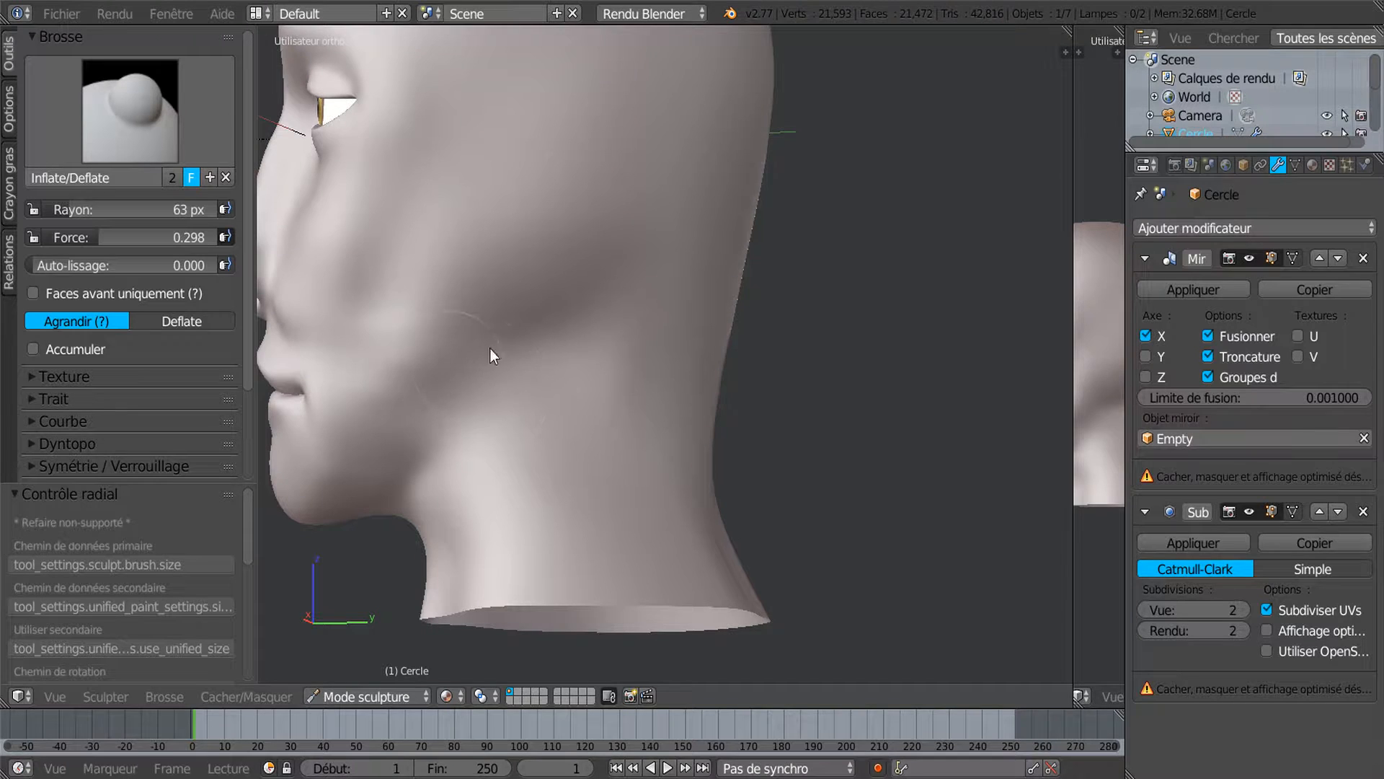
pyautogui.moveTo(500, 379); pyautogui.dragTo(656, 360, button='middle')
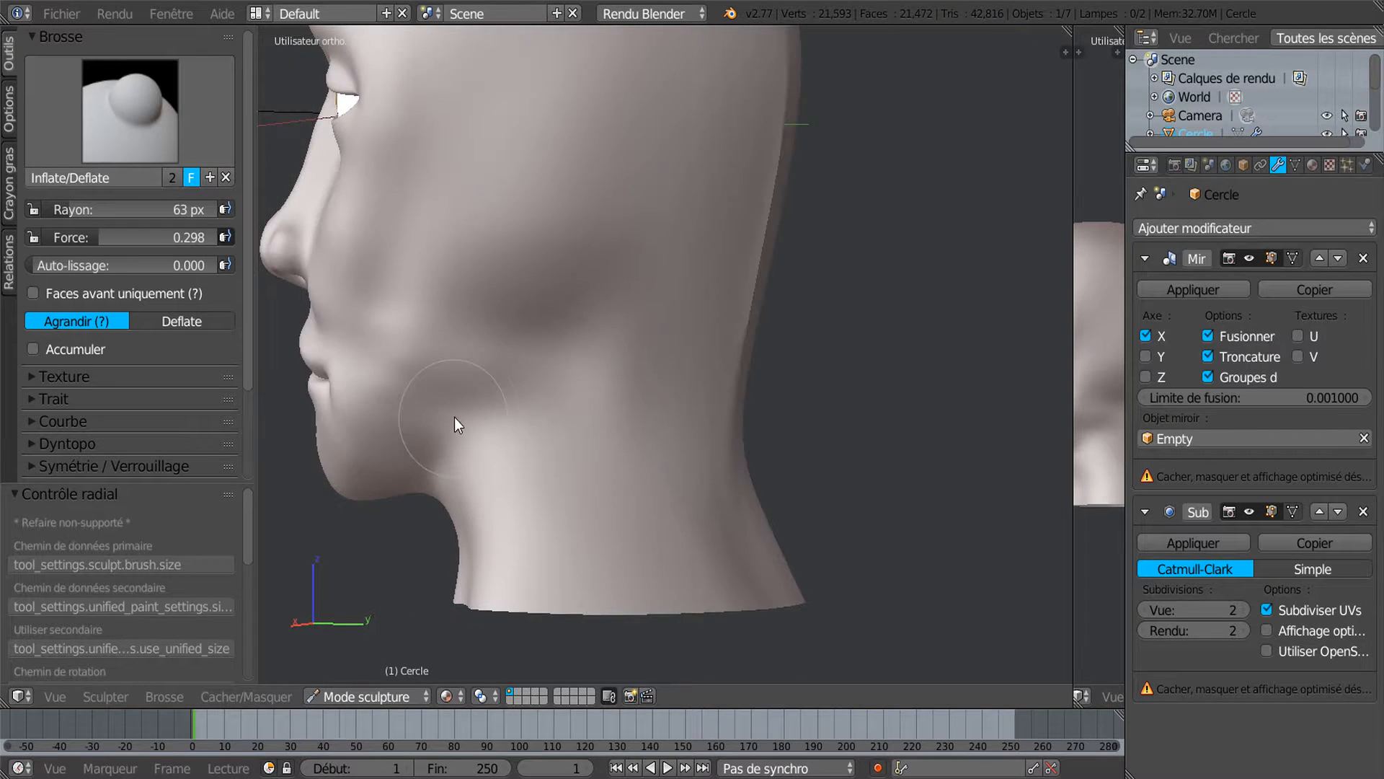
pyautogui.scroll(-4, 707, 337)
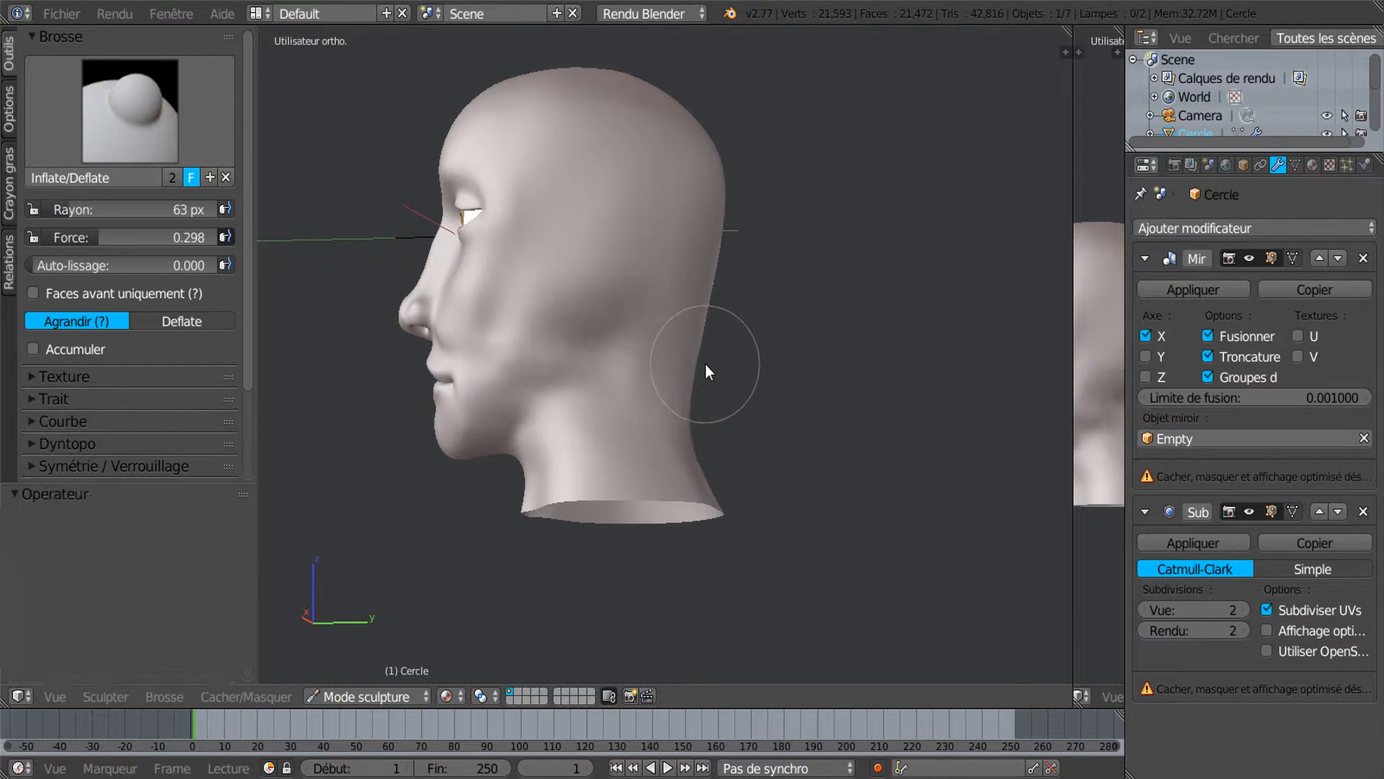
pyautogui.moveTo(708, 377); pyautogui.dragTo(806, 345, button='middle')
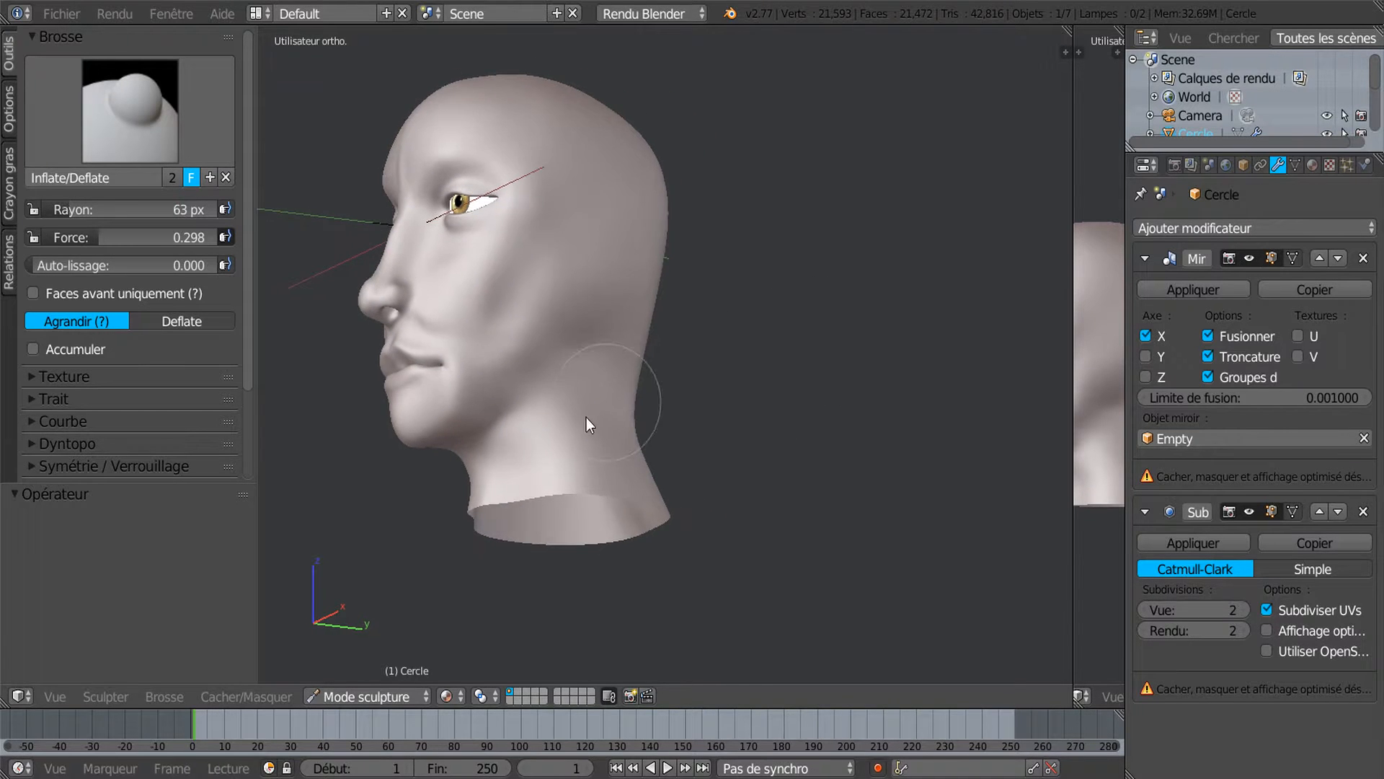
pyautogui.scroll(2, 548, 415)
pyautogui.moveTo(501, 370)
pyautogui.mouseDown(button='middle')
pyautogui.moveTo(464, 419)
pyautogui.moveTo(733, 434)
pyautogui.moveTo(582, 434)
pyautogui.moveTo(539, 413)
pyautogui.mouseUp(button='middle')
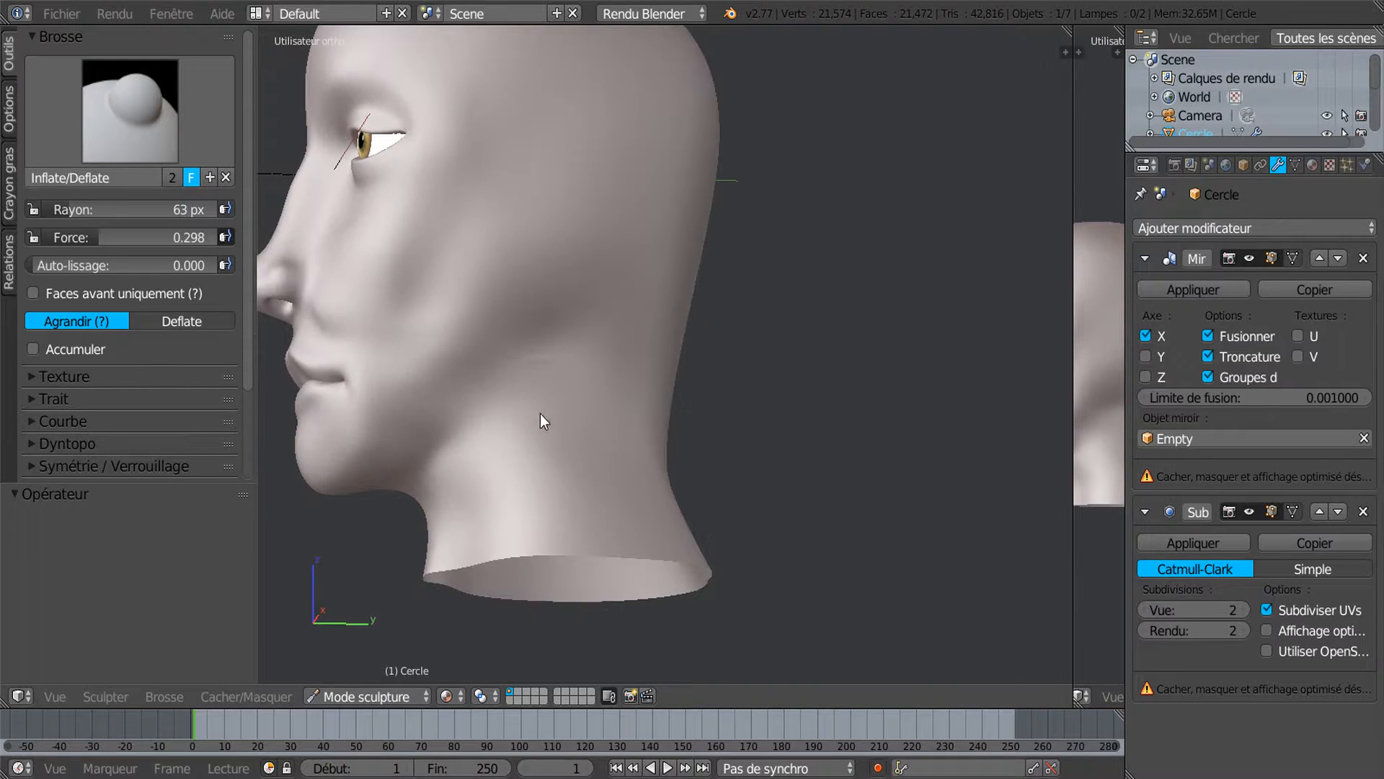
pyautogui.click(119, 154)
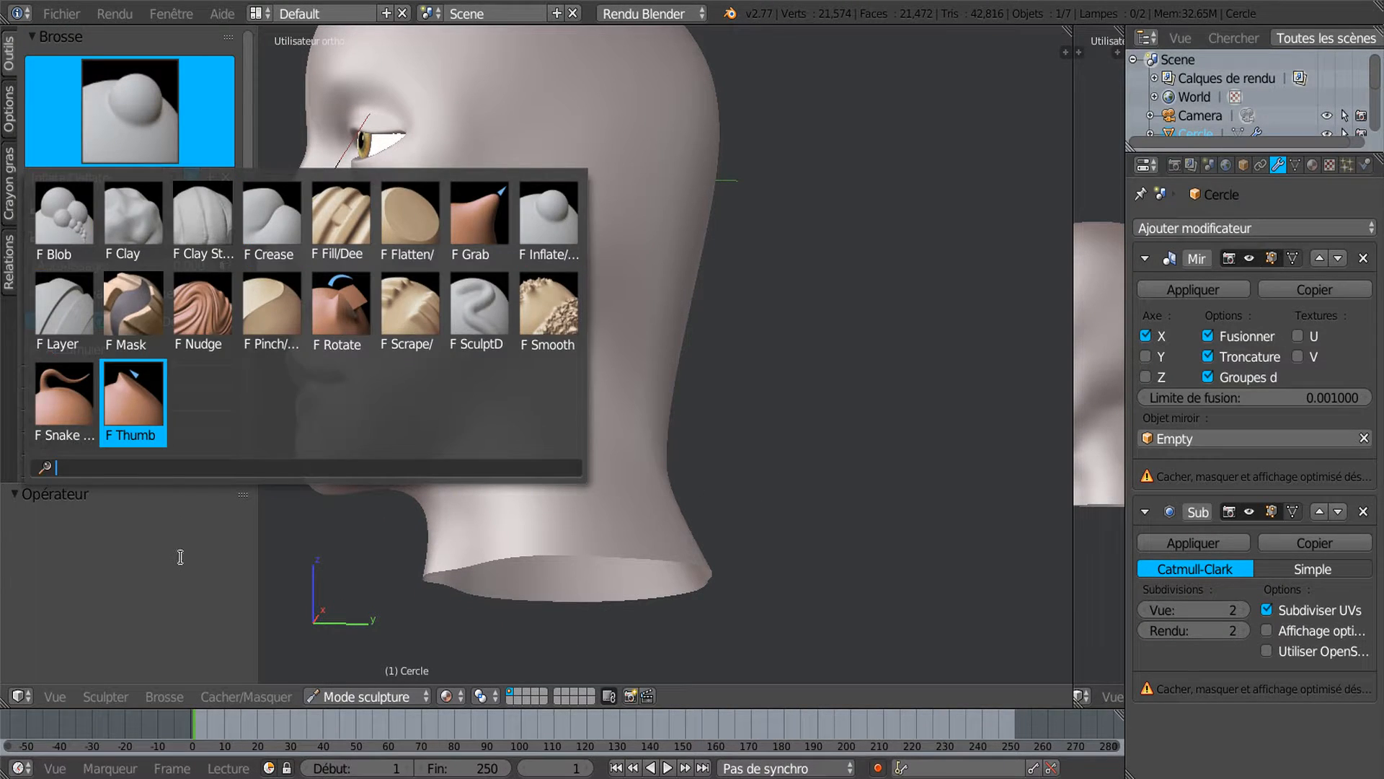
pyautogui.click(133, 400)
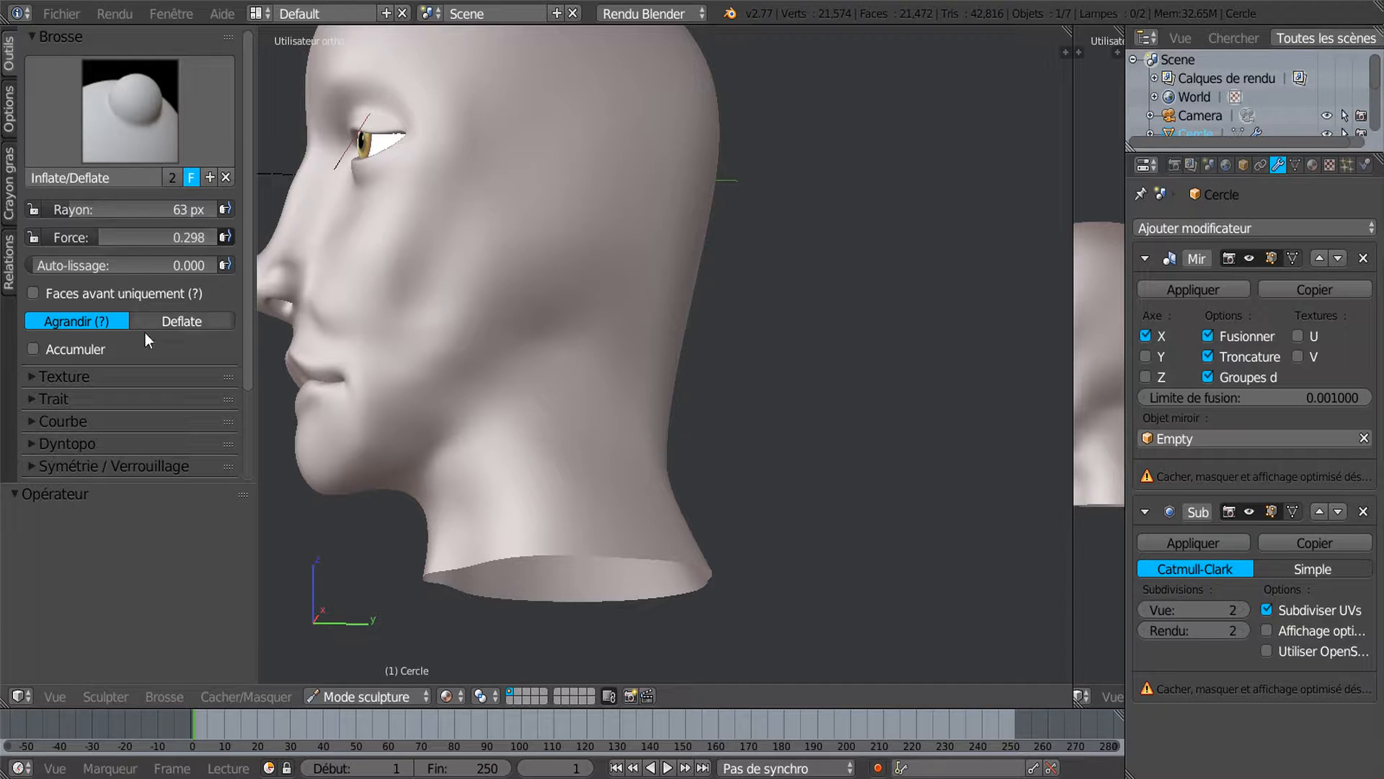
# Set the Inflate/Deflate brush to Deflate and deflate the upper neck along the rear jawline toward the ear.
pyautogui.click(182, 321)
pyautogui.scroll(2, 422, 472)
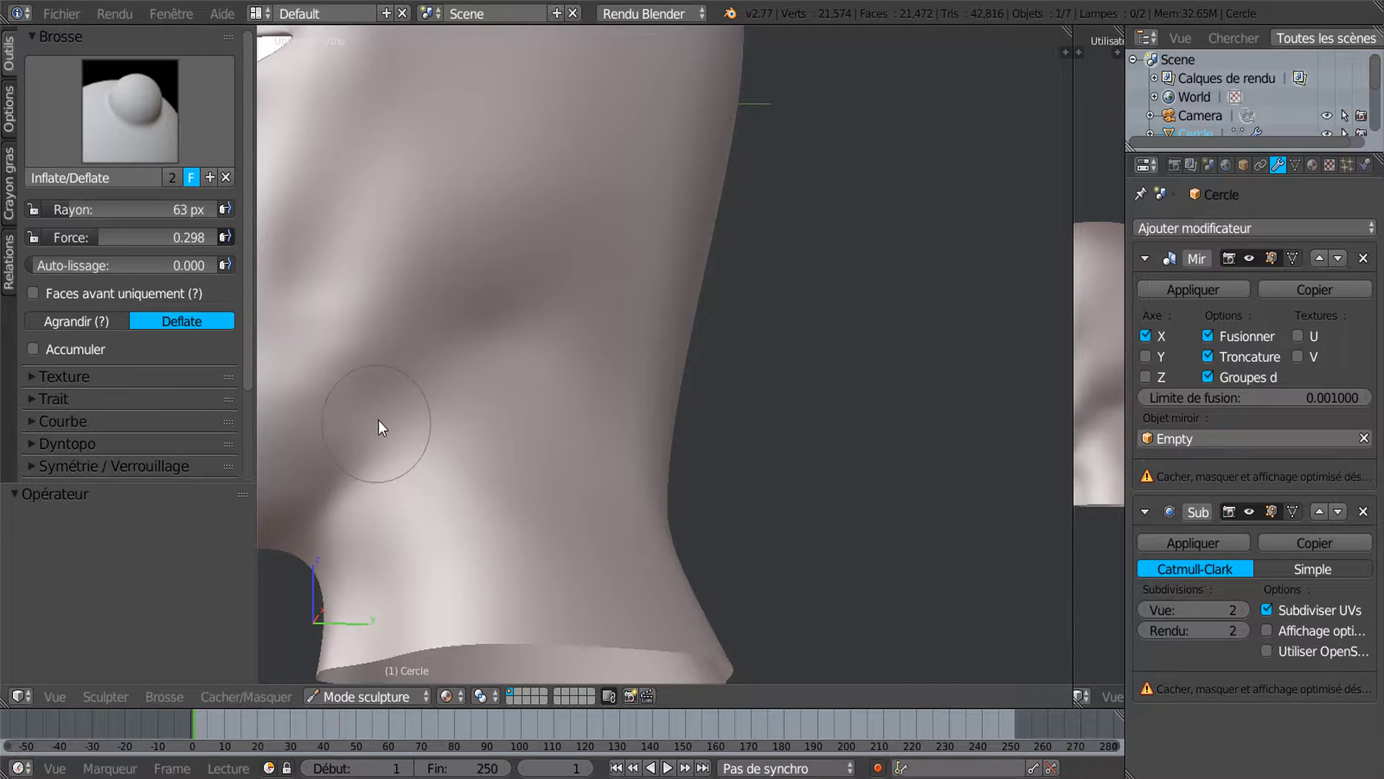
pyautogui.scroll(-2, 504, 355)
pyautogui.moveTo(518, 369)
pyautogui.mouseDown(button='middle')
pyautogui.moveTo(642, 247)
pyautogui.moveTo(686, 339)
pyautogui.moveTo(542, 339)
pyautogui.moveTo(696, 344)
pyautogui.moveTo(685, 349)
pyautogui.mouseUp(button='middle')
pyautogui.moveTo(708, 401); pyautogui.dragTo(672, 398, button='middle')
pyautogui.scroll(-4, 703, 396)
pyautogui.scroll(3, 711, 391)
pyautogui.scroll(2, 619, 423)
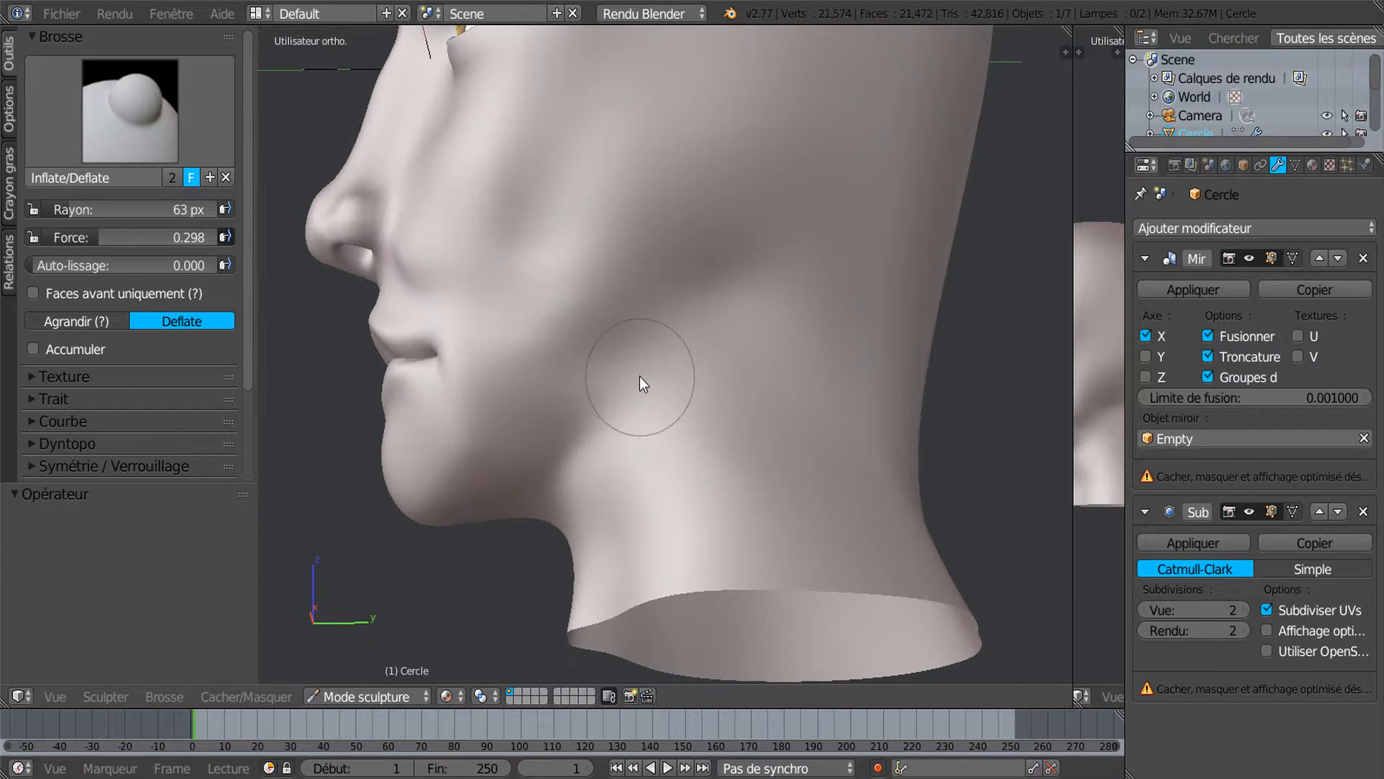
pyautogui.moveTo(619, 419); pyautogui.dragTo(680, 352)
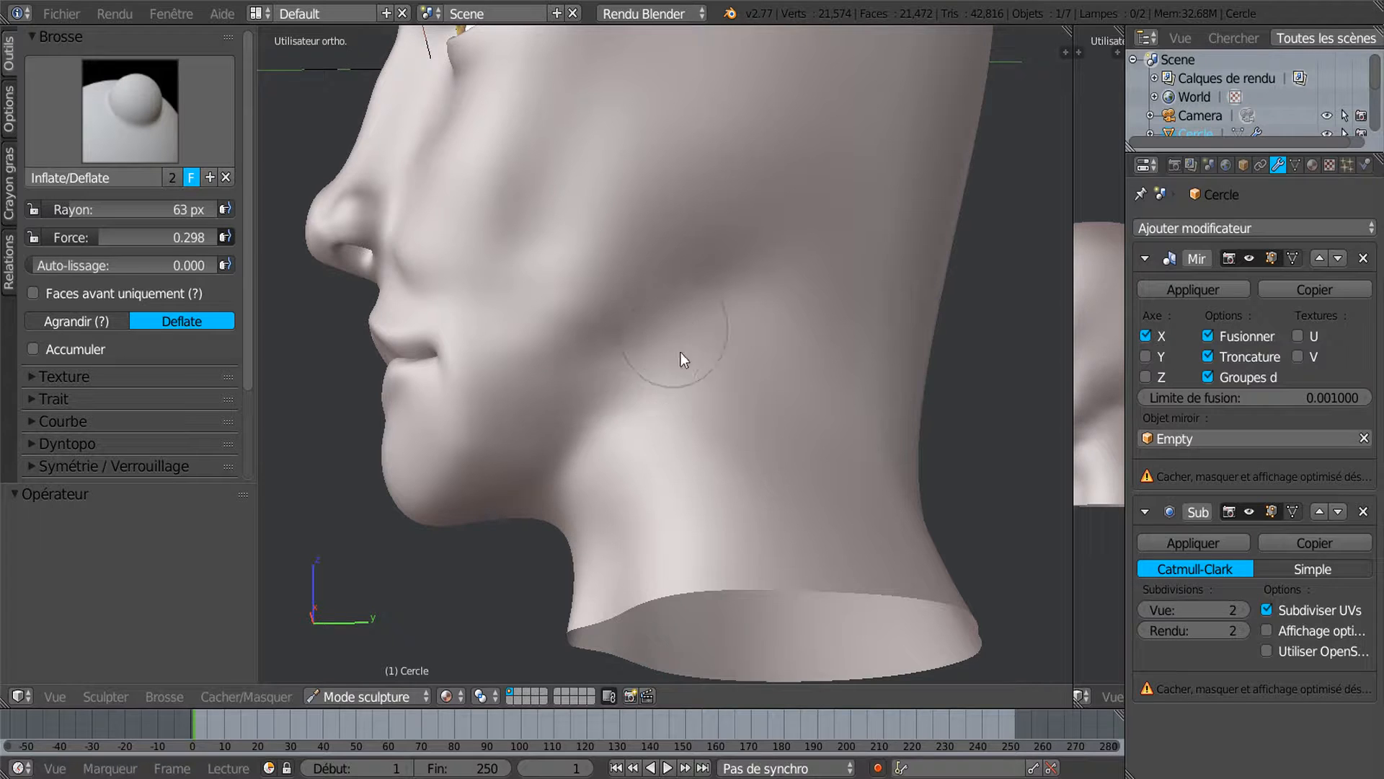
pyautogui.moveTo(757, 386)
pyautogui.mouseDown(button='middle')
pyautogui.moveTo(804, 393)
pyautogui.moveTo(715, 413)
pyautogui.mouseUp(button='middle')
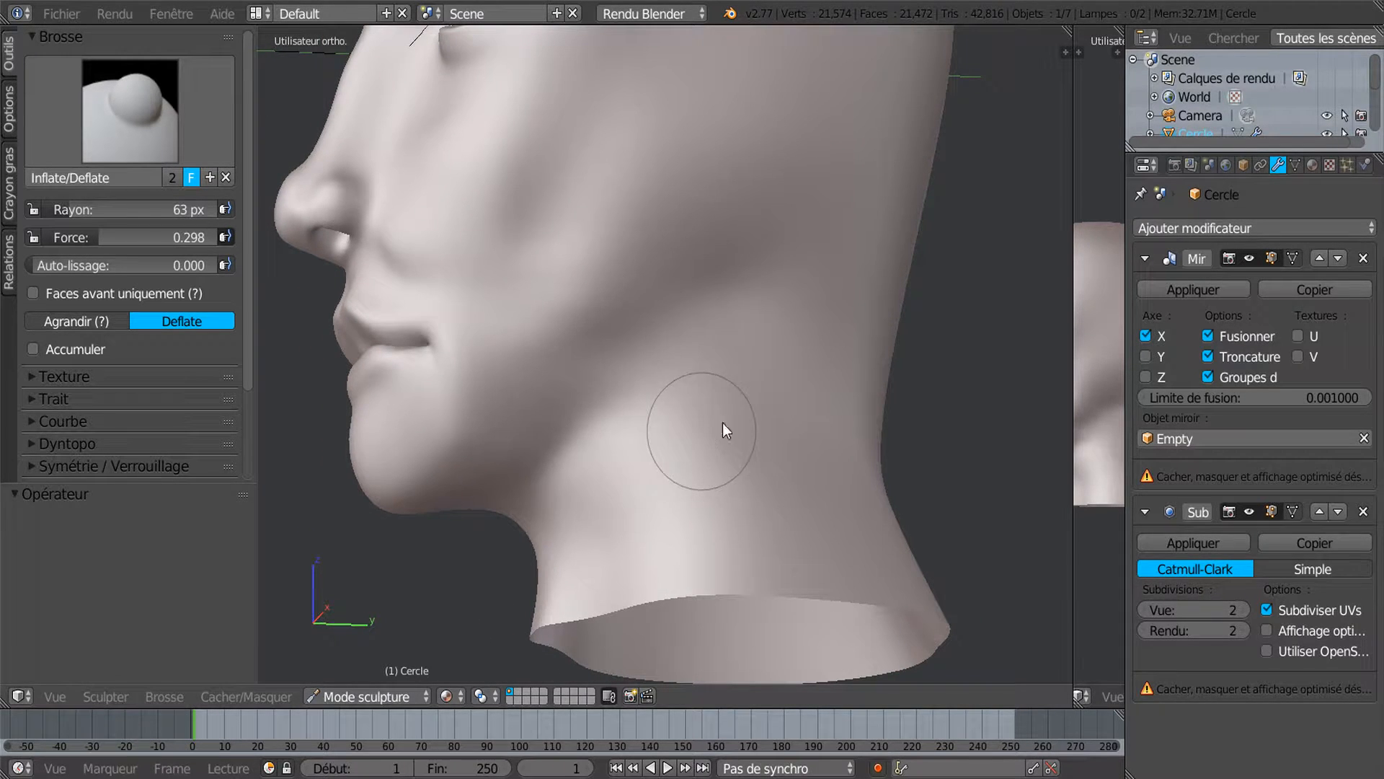
# Check the jaw and neck topology in Edit Mode, and choose the Smooth brush for sculpting.
pyautogui.press('Tab')
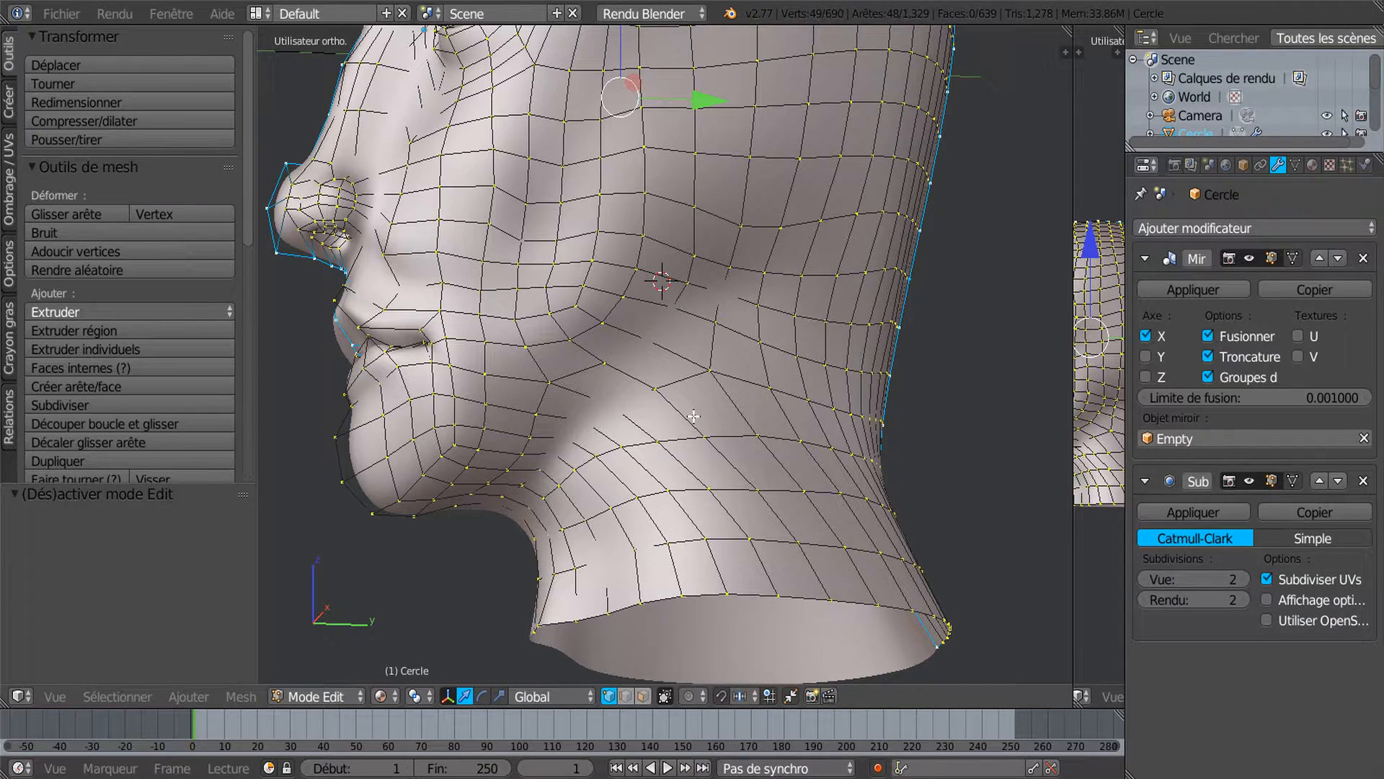
pyautogui.moveTo(690, 390)
pyautogui.mouseDown(button='middle')
pyautogui.moveTo(809, 451)
pyautogui.moveTo(766, 452)
pyautogui.moveTo(712, 408)
pyautogui.mouseUp(button='middle')
pyautogui.scroll(-2, 720, 405)
pyautogui.press('Tab')
pyautogui.click(130, 109)
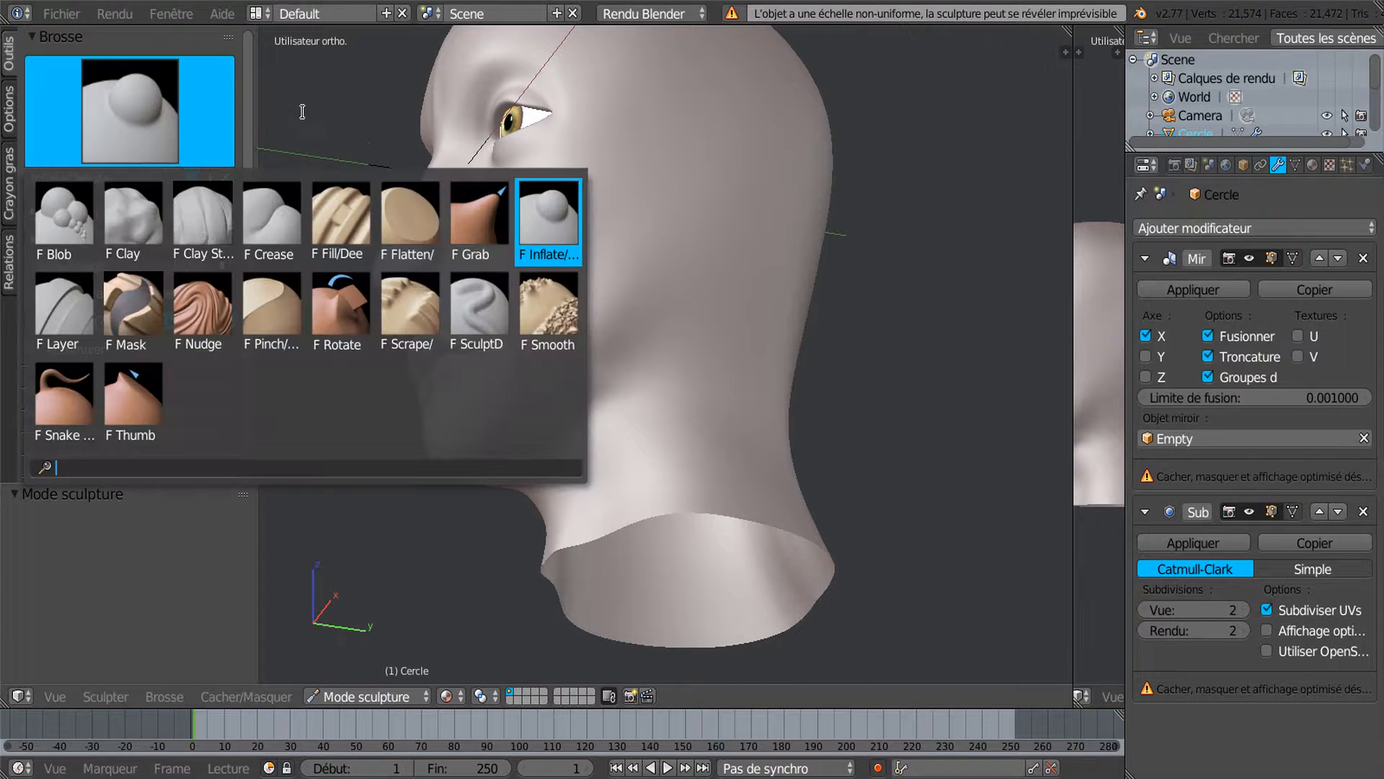
pyautogui.click(478, 303)
pyautogui.scroll(4, 570, 393)
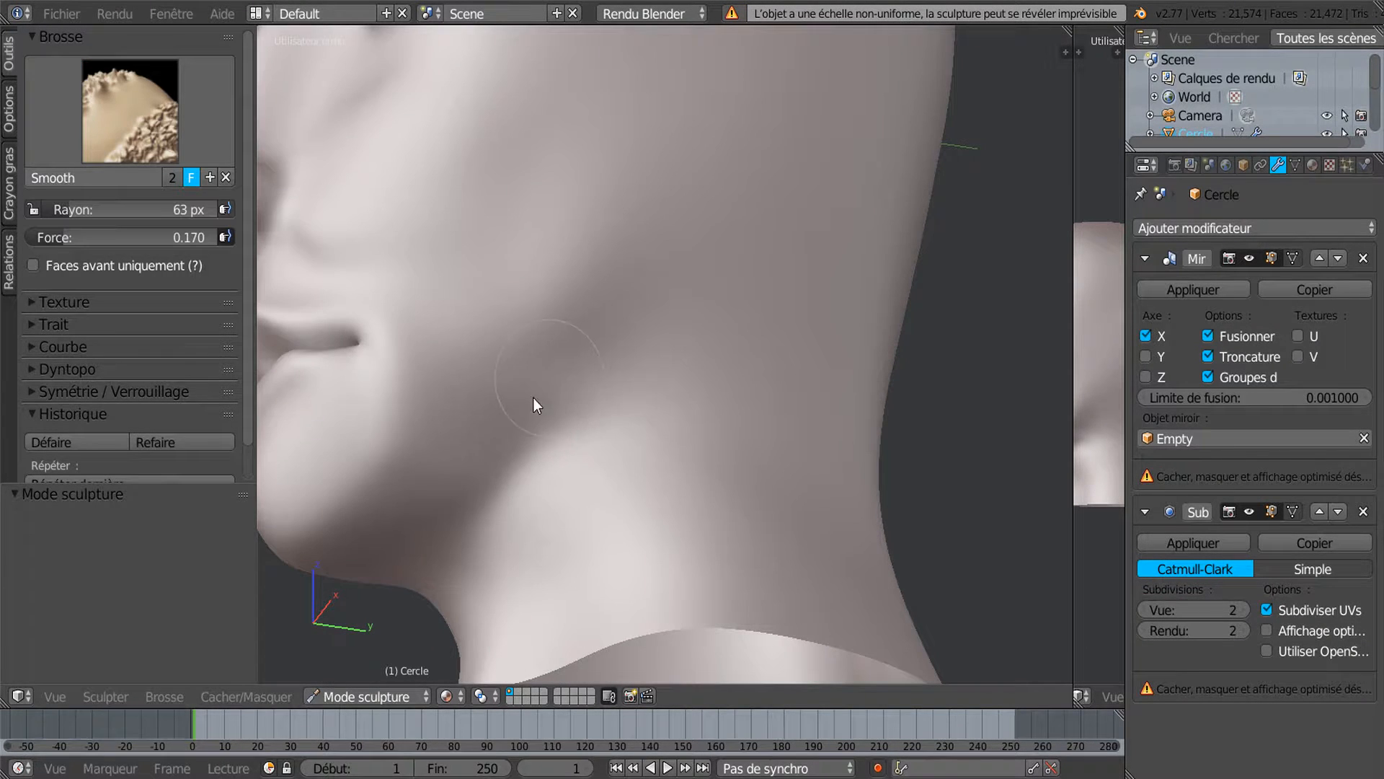
pyautogui.scroll(-5, 606, 389)
pyautogui.moveTo(626, 357); pyautogui.dragTo(701, 405, button='middle')
pyautogui.moveTo(618, 378); pyautogui.dragTo(811, 226, button='middle')
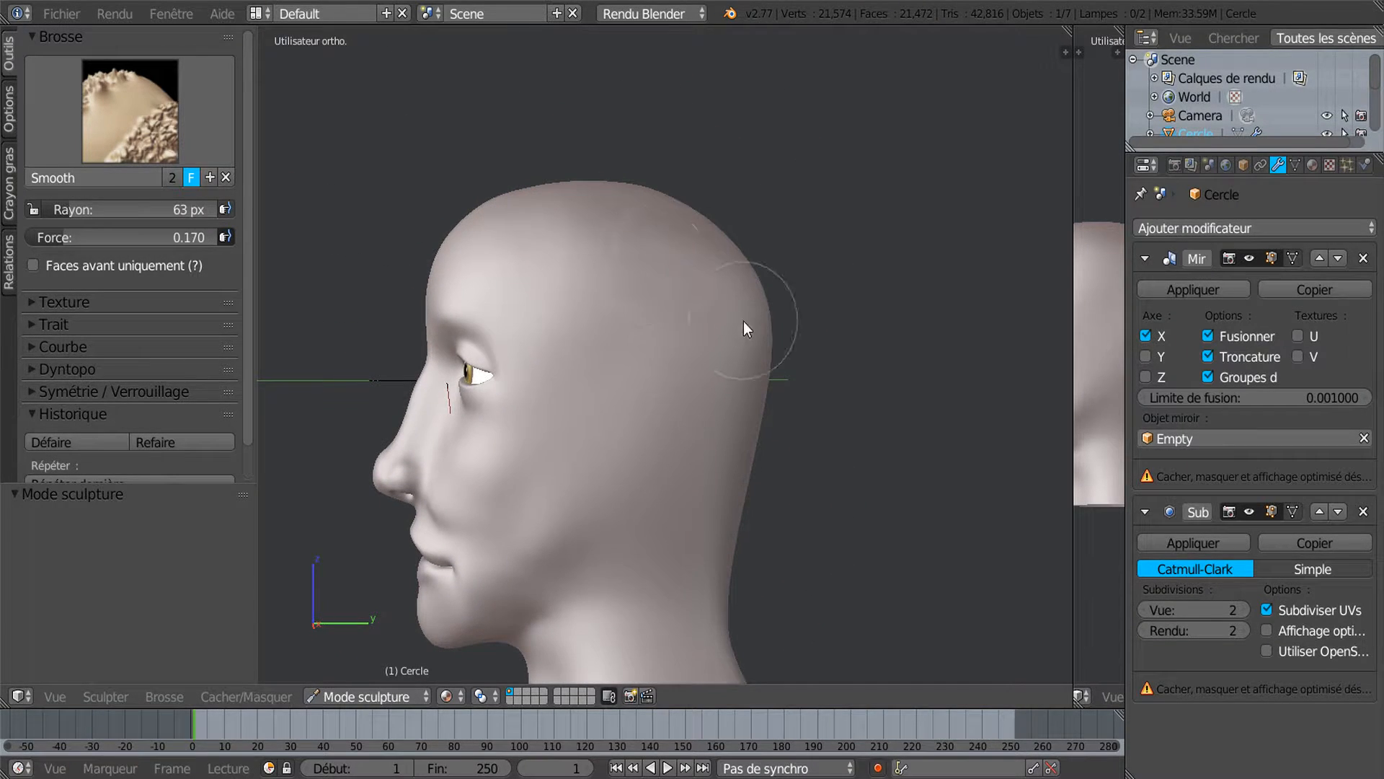
# Reshape the nape and the back of the skull in right side view with the Grab brush at a 140 px radius.
pyautogui.scroll(-2, 793, 354)
pyautogui.moveTo(818, 369)
pyautogui.mouseDown(button='middle')
pyautogui.moveTo(750, 356)
pyautogui.moveTo(802, 357)
pyautogui.moveTo(825, 378)
pyautogui.mouseUp(button='middle')
pyautogui.press('KP_1')
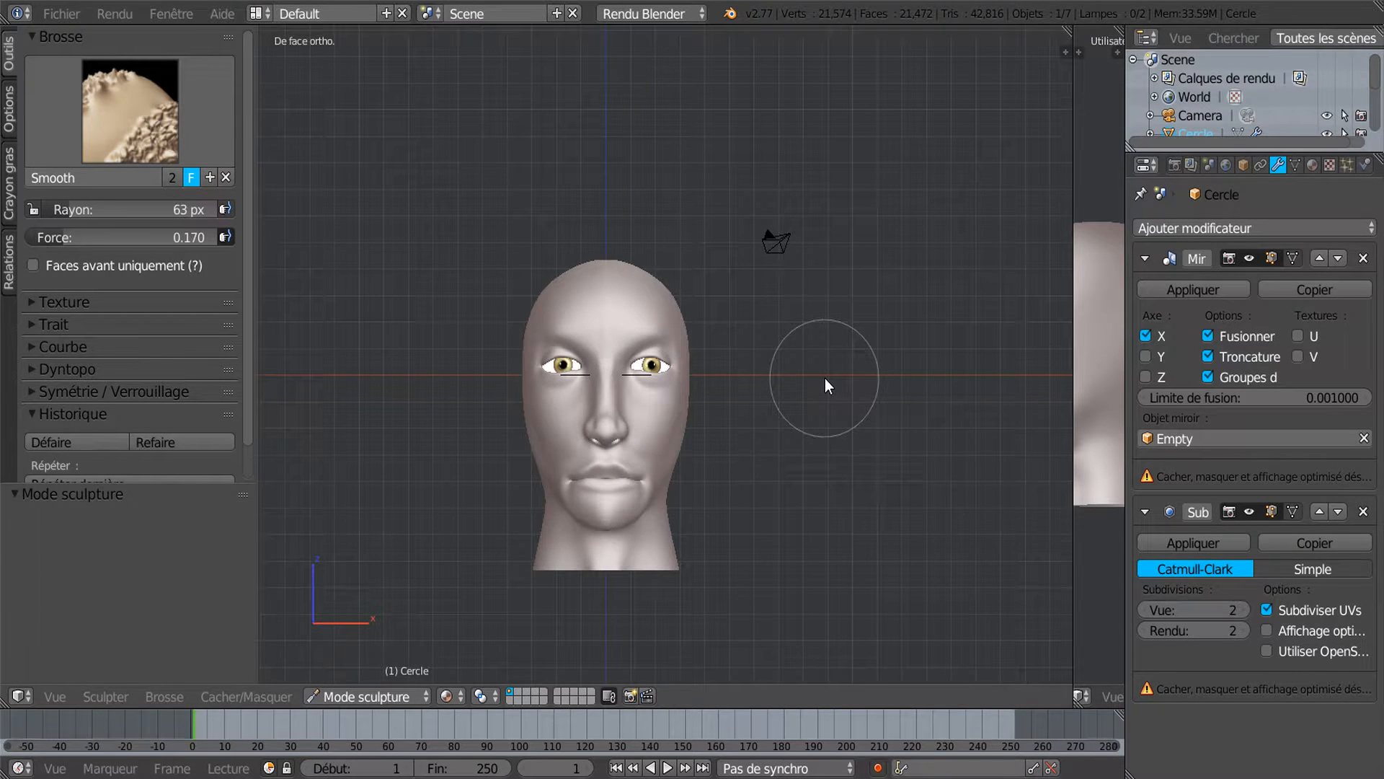
pyautogui.press('KP_3')
pyautogui.click(124, 111)
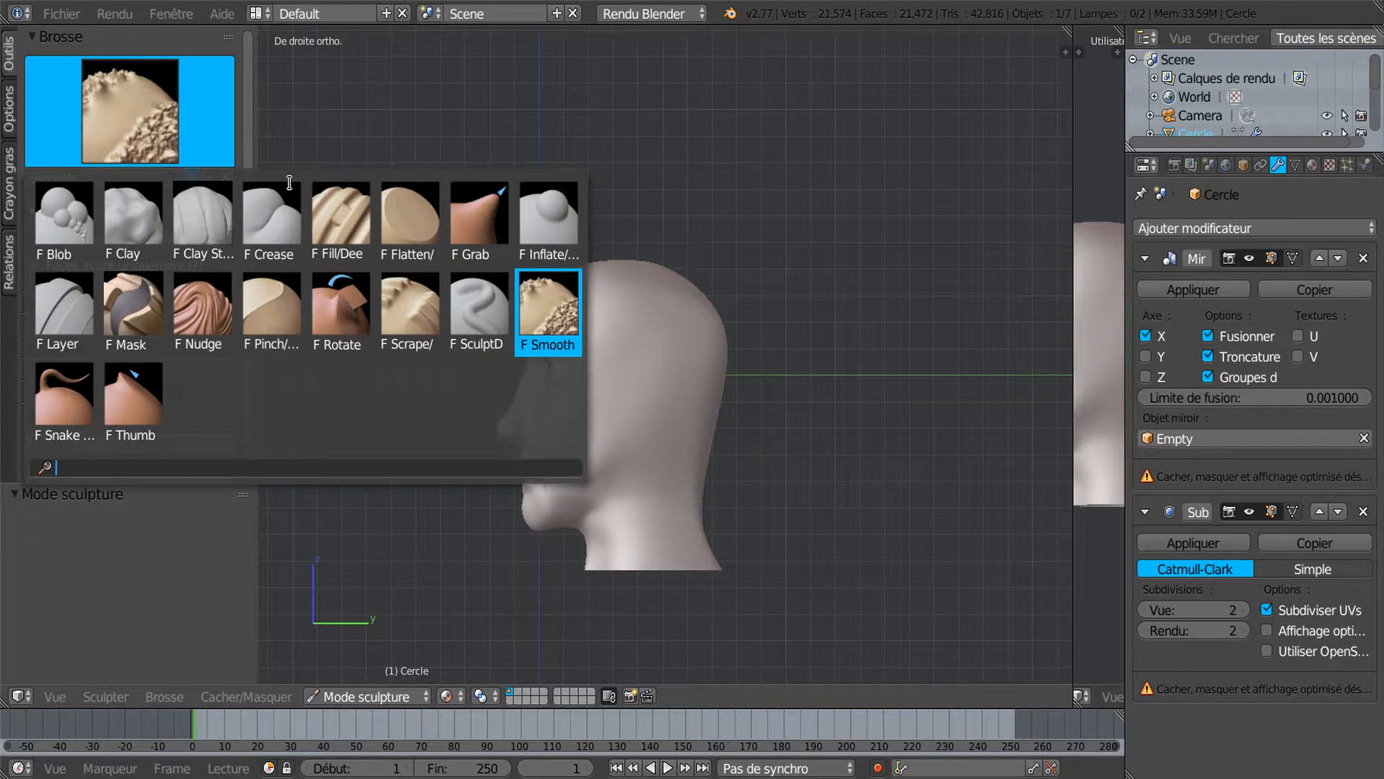
pyautogui.click(479, 216)
pyautogui.press('f')
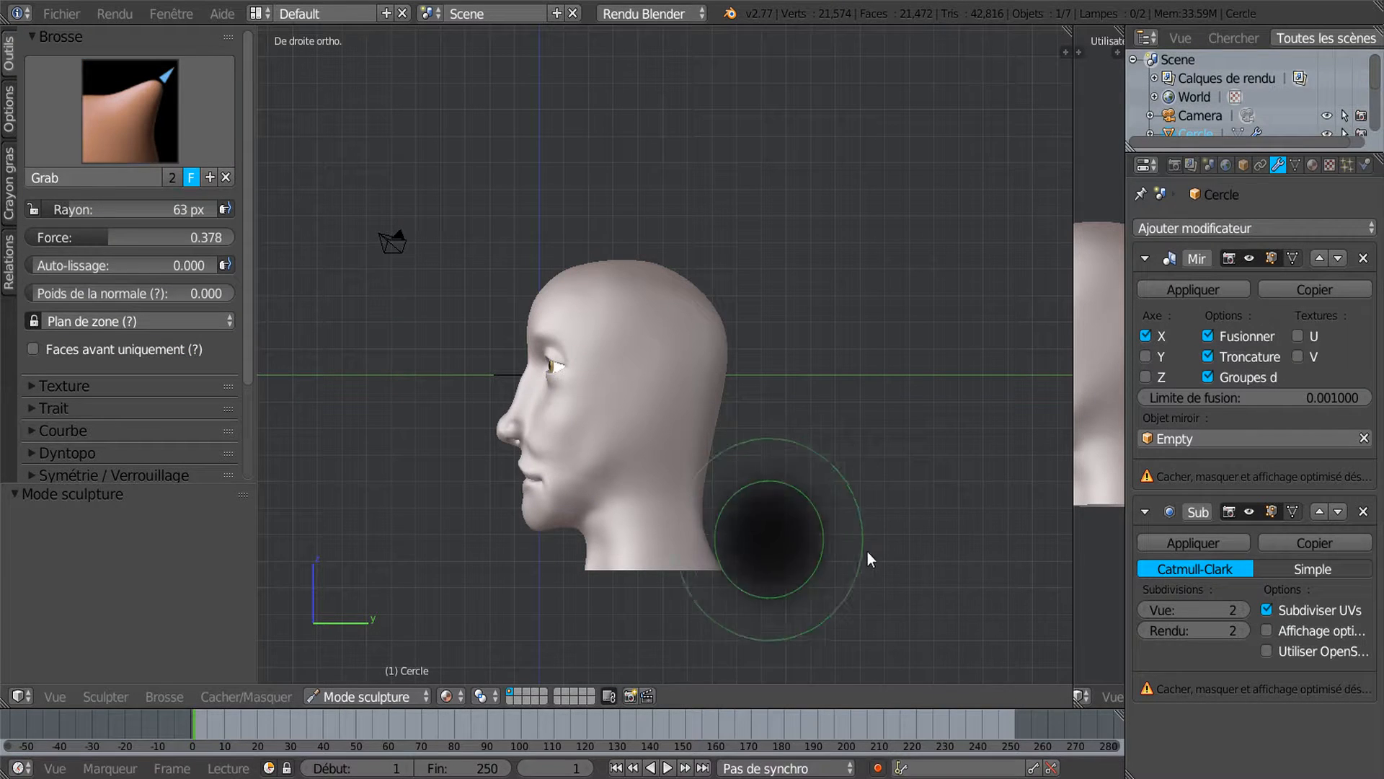
pyautogui.click(881, 554)
pyautogui.moveTo(703, 463); pyautogui.dragTo(698, 468)
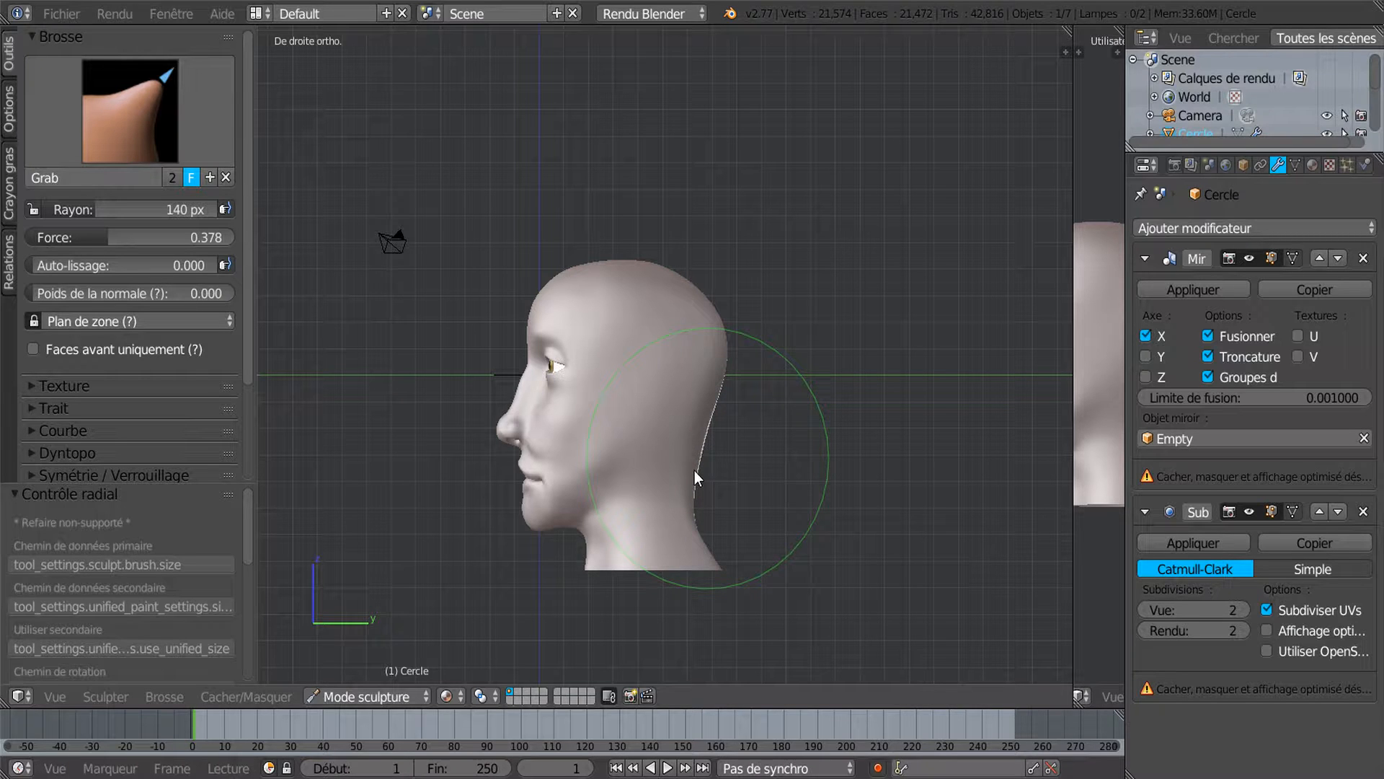
pyautogui.moveTo(695, 470); pyautogui.dragTo(725, 383)
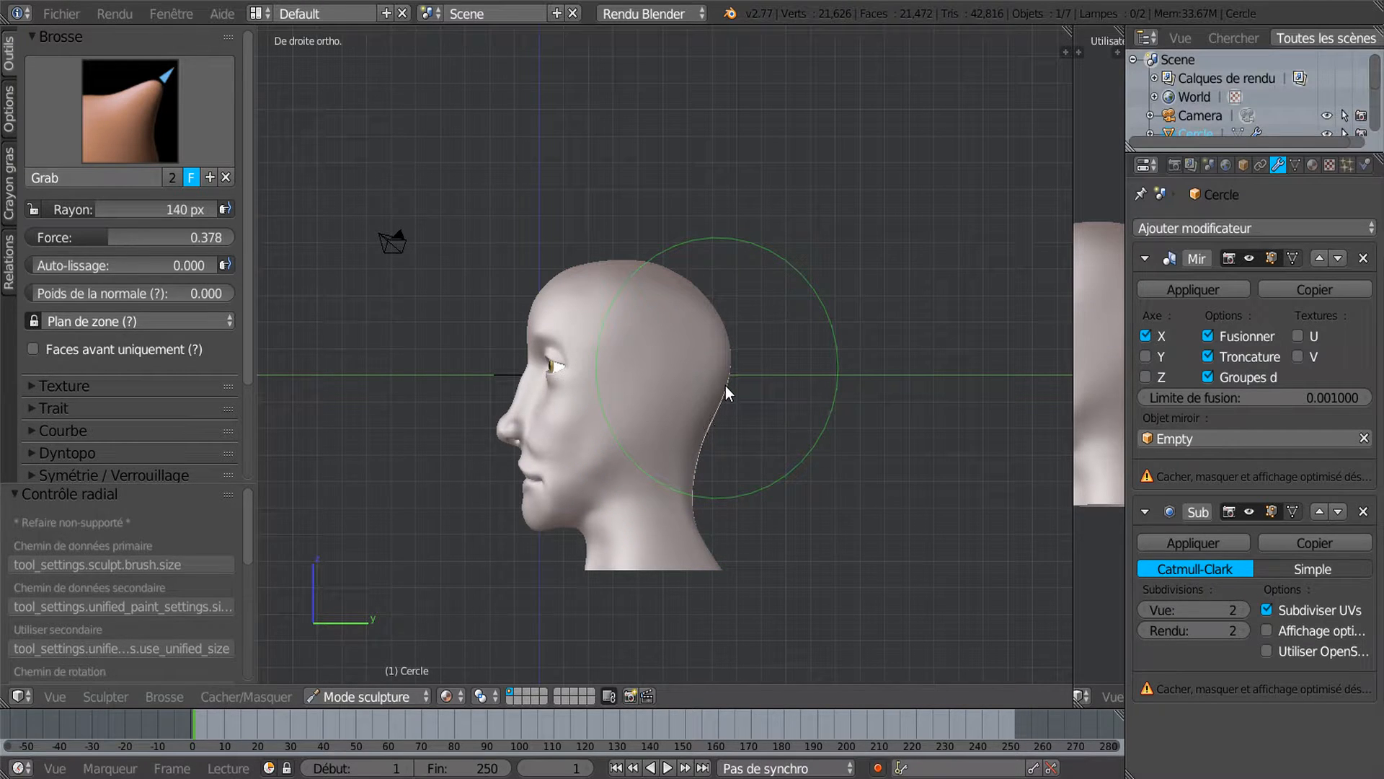
pyautogui.scroll(2, 727, 487)
pyautogui.scroll(-2, 726, 487)
# Move the selected centre-line vertices by -1.586 along X in Edit Mode, and check the seam at the back of the head.
pyautogui.press('Tab')
pyautogui.scroll(1, 714, 519)
pyautogui.moveTo(707, 528); pyautogui.dragTo(587, 500, button='middle')
pyautogui.scroll(2, 586, 499)
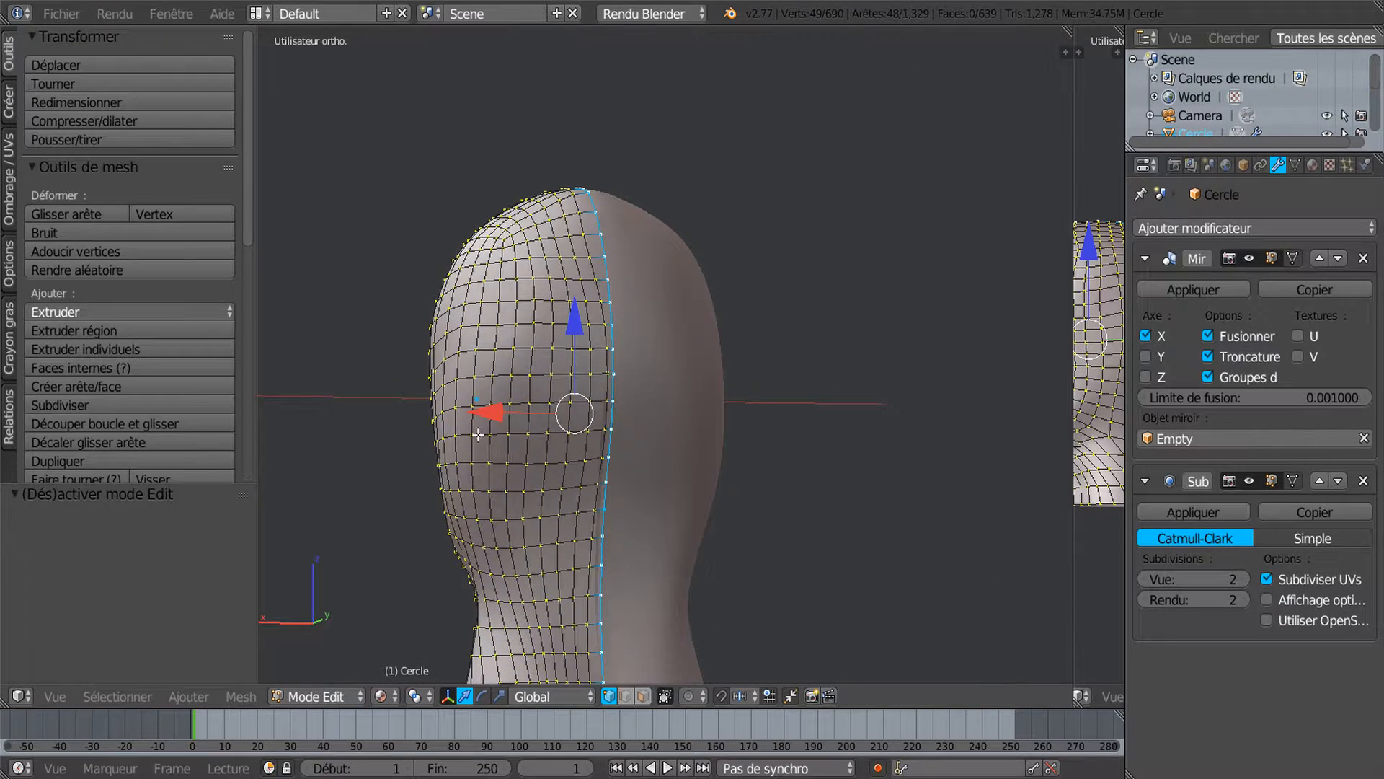
pyautogui.scroll(2, 525, 475)
pyautogui.moveTo(423, 447); pyautogui.dragTo(468, 438)
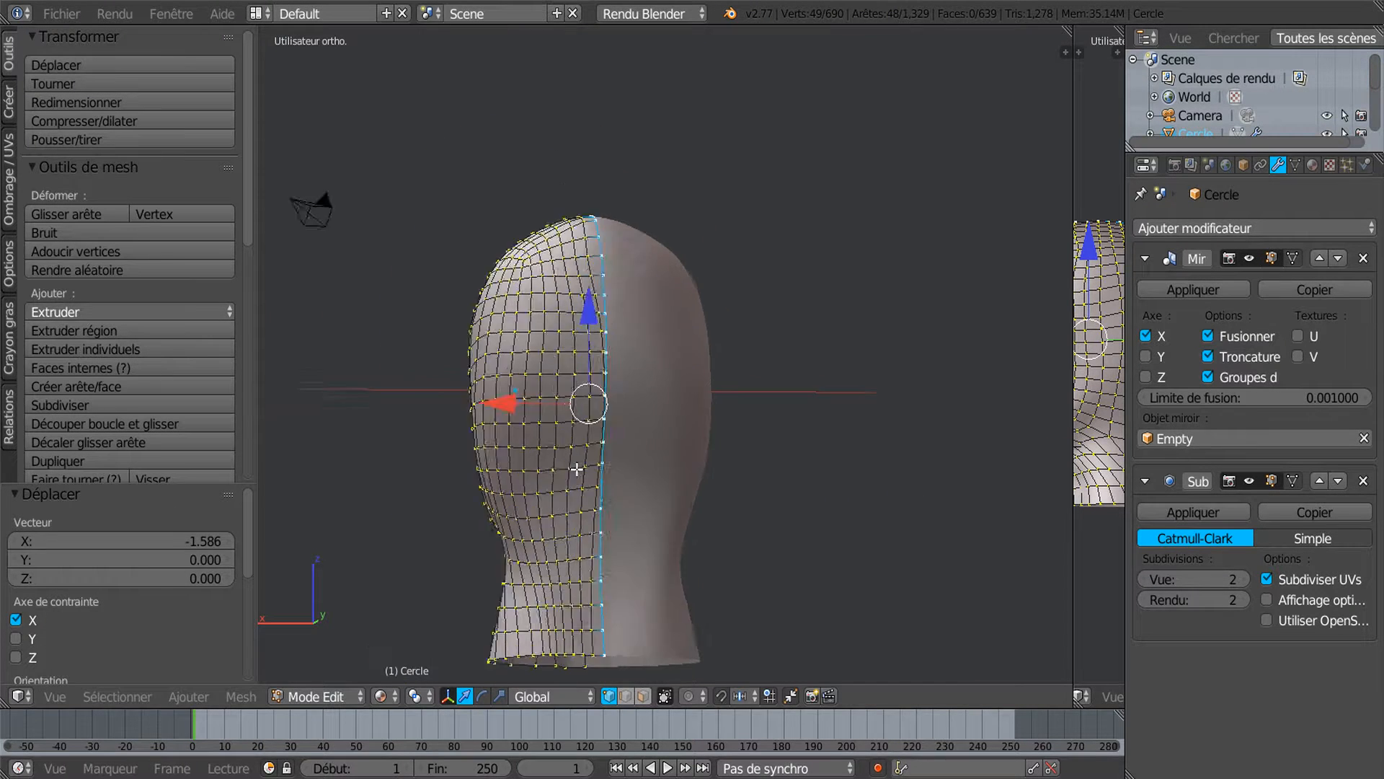
pyautogui.scroll(-4, 589, 489)
pyautogui.scroll(8, 738, 404)
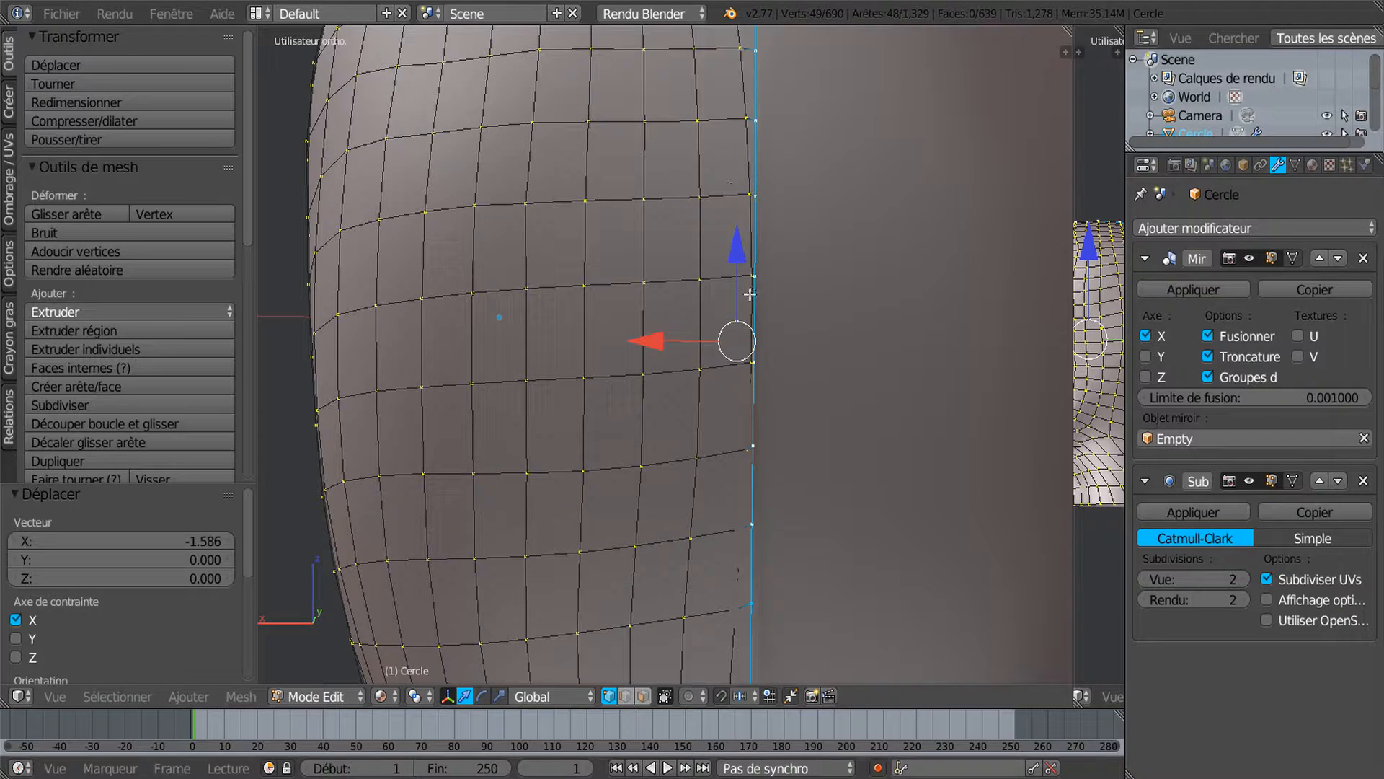
pyautogui.scroll(-2, 725, 373)
pyautogui.scroll(2, 744, 214)
pyautogui.scroll(-1, 721, 128)
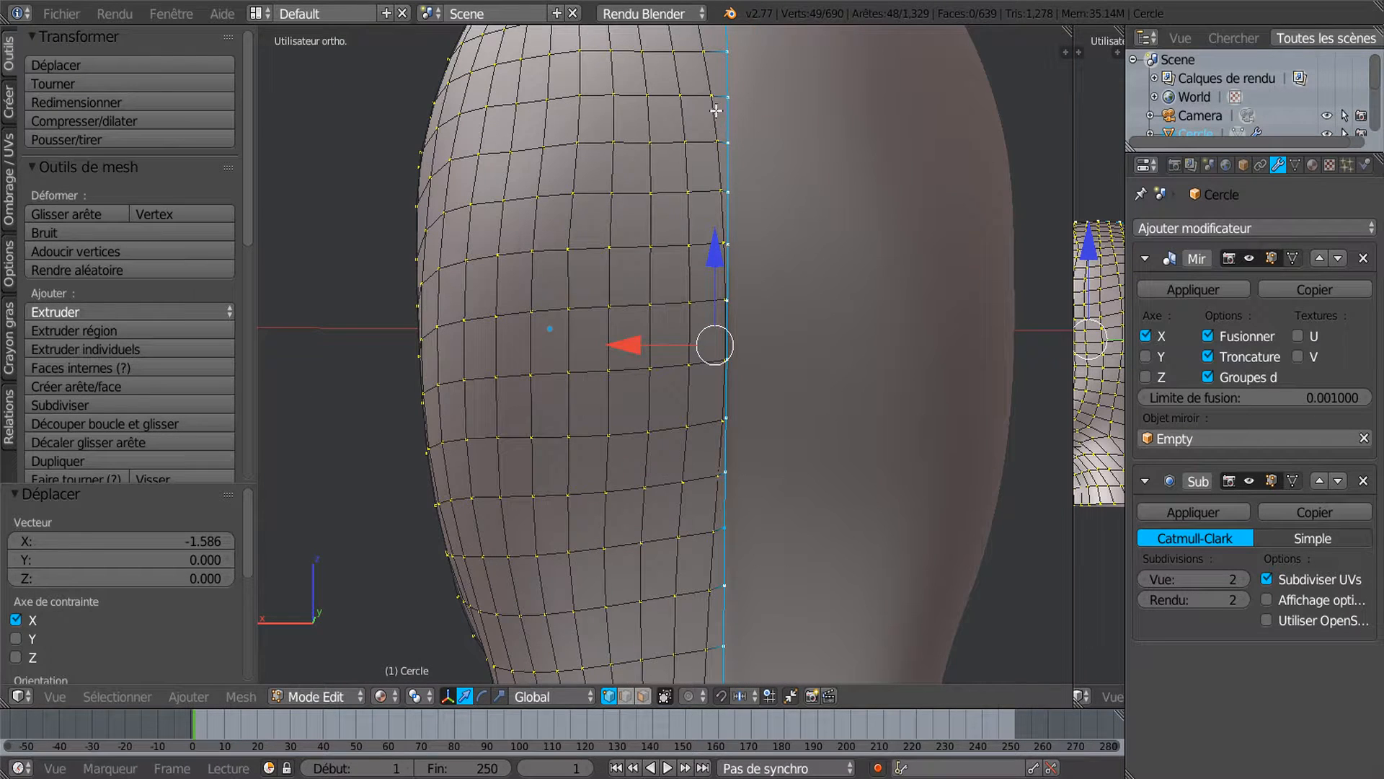
pyautogui.scroll(-5, 742, 203)
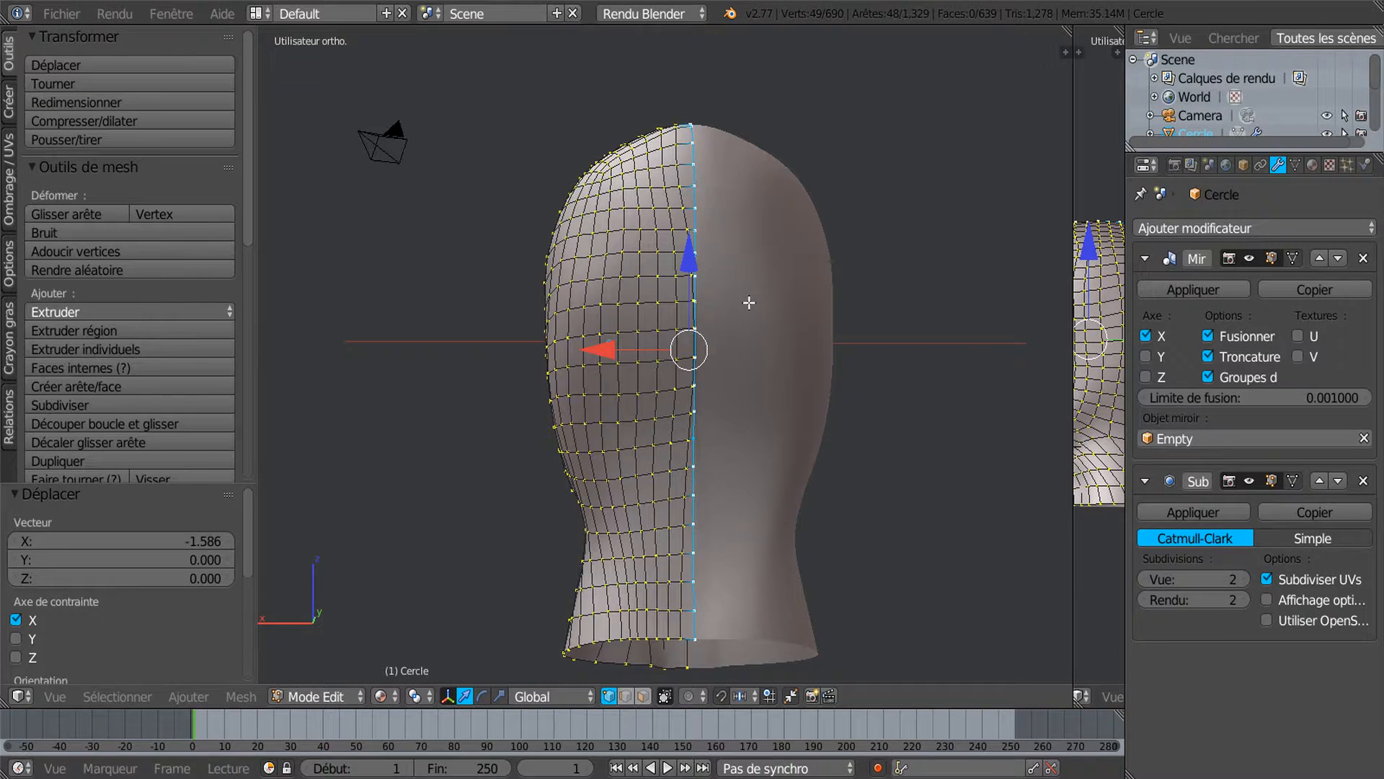
# Smooth the centre seam on the back of the head in Sculpt Mode with the Smooth brush at a 54 px radius.
pyautogui.press('Tab')
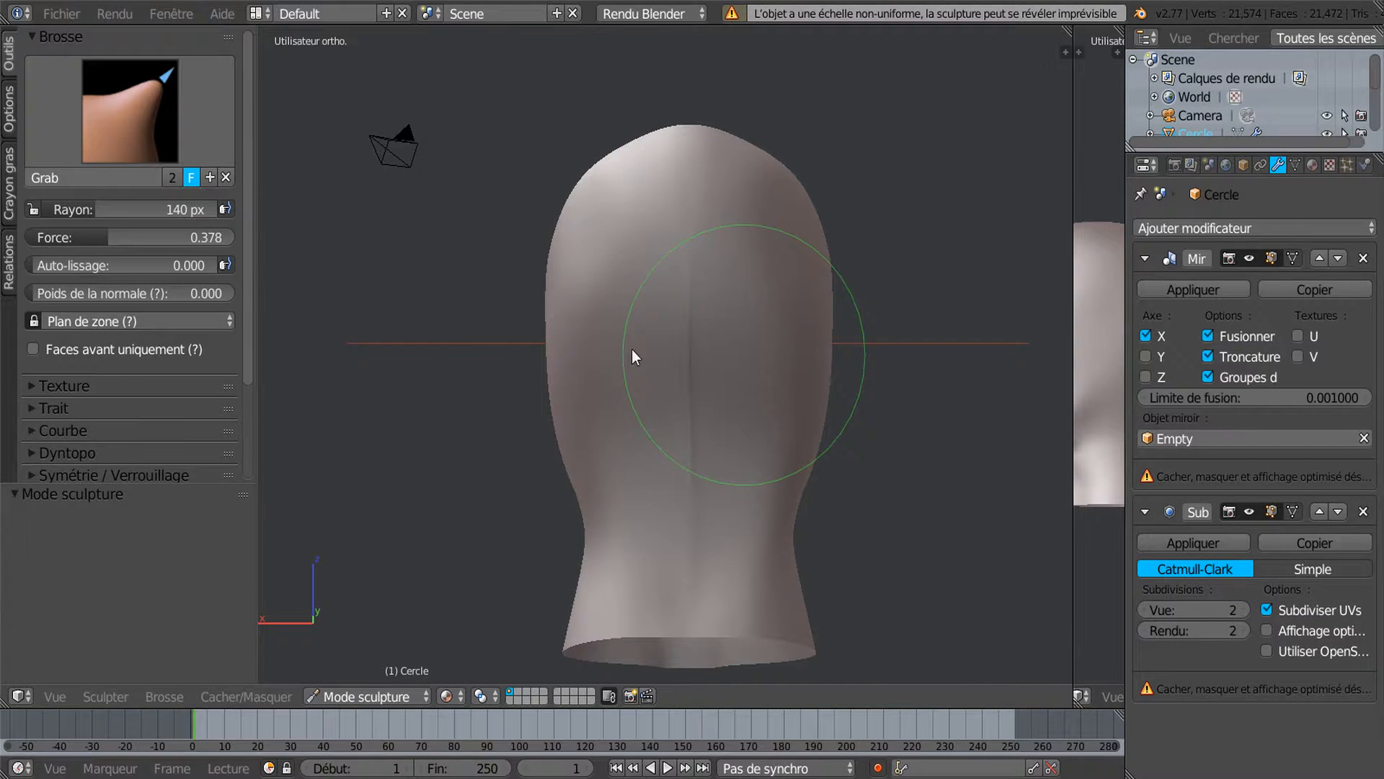
pyautogui.click(124, 136)
pyautogui.click(545, 309)
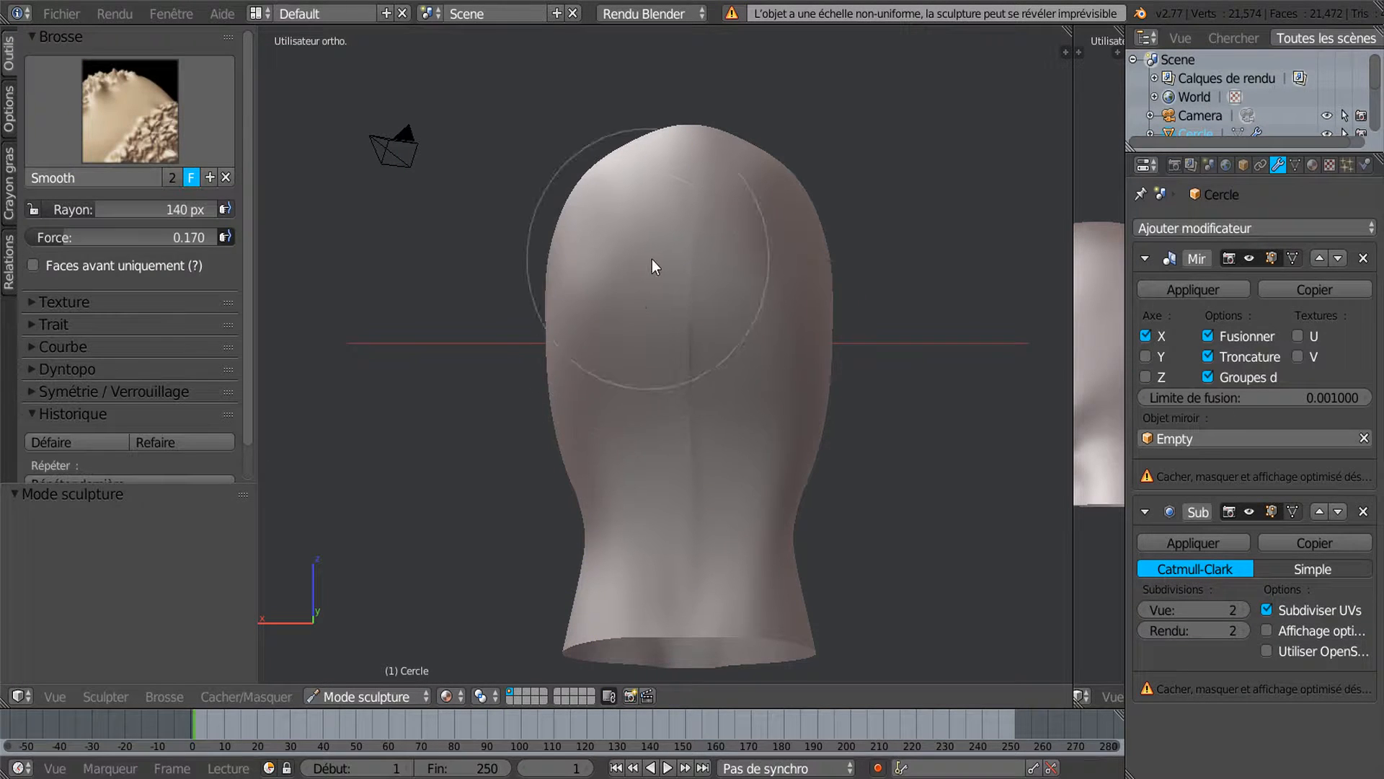
pyautogui.press('f')
pyautogui.click(662, 406)
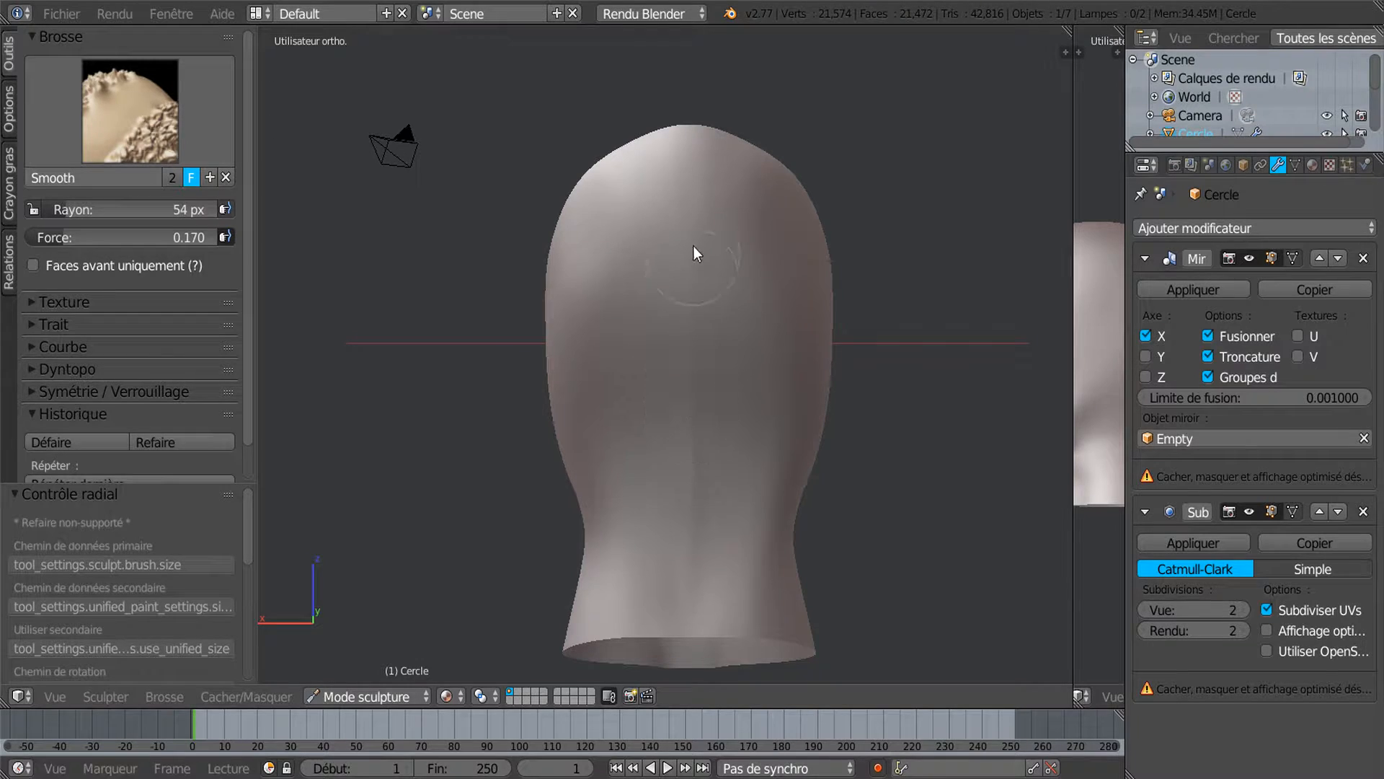
# Examine the back of the head in Edit Mode, and inspect the face up close in Sculpt Mode.
pyautogui.press('Tab')
pyautogui.scroll(2, 706, 288)
pyautogui.moveTo(702, 318)
pyautogui.mouseDown(button='middle')
pyautogui.moveTo(738, 368)
pyautogui.moveTo(751, 467)
pyautogui.moveTo(812, 459)
pyautogui.moveTo(823, 422)
pyautogui.moveTo(799, 344)
pyautogui.mouseUp(button='middle')
pyautogui.scroll(-2, 793, 337)
pyautogui.press('Tab')
pyautogui.moveTo(702, 399); pyautogui.dragTo(862, 418, button='middle')
pyautogui.moveTo(743, 427)
pyautogui.mouseDown(button='middle')
pyautogui.moveTo(829, 392)
pyautogui.moveTo(896, 392)
pyautogui.moveTo(877, 389)
pyautogui.mouseUp(button='middle')
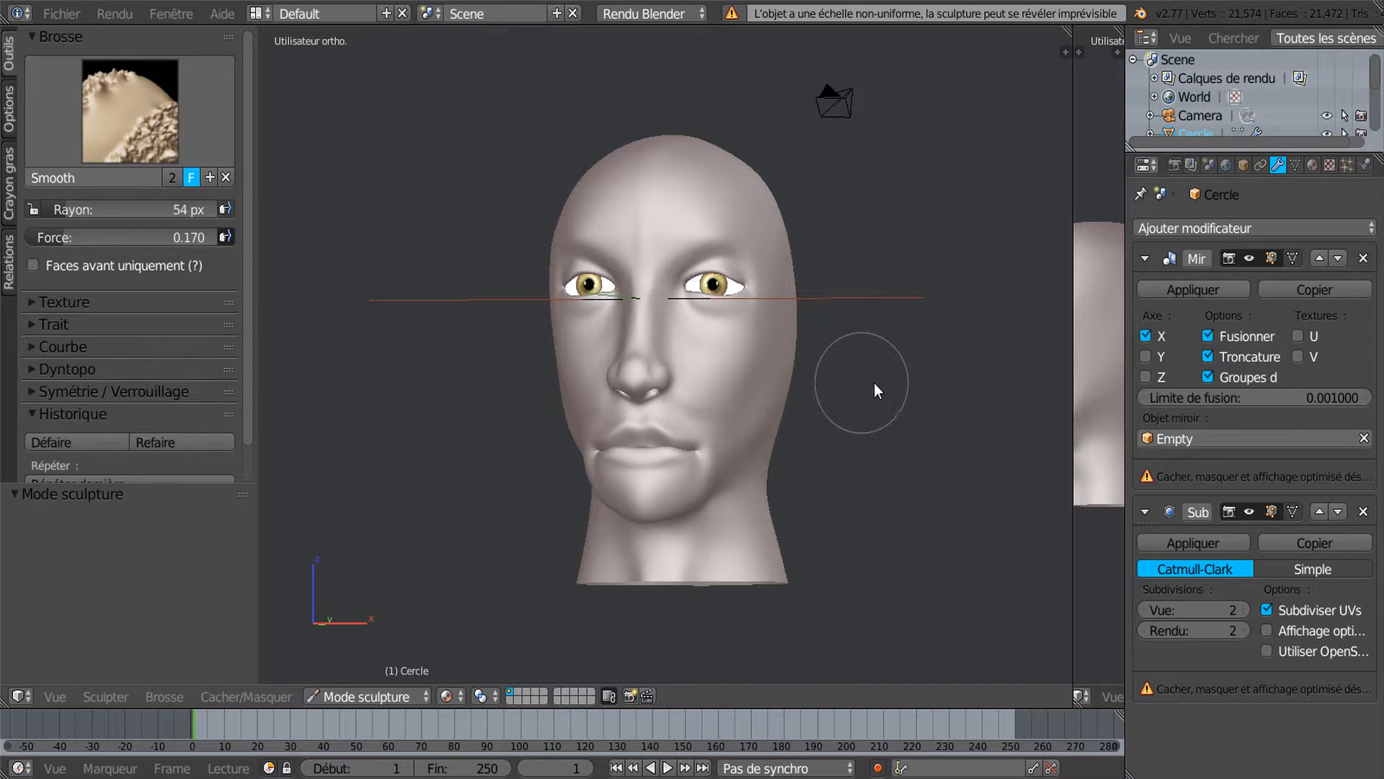
pyautogui.scroll(1, 873, 382)
pyautogui.scroll(3, 748, 401)
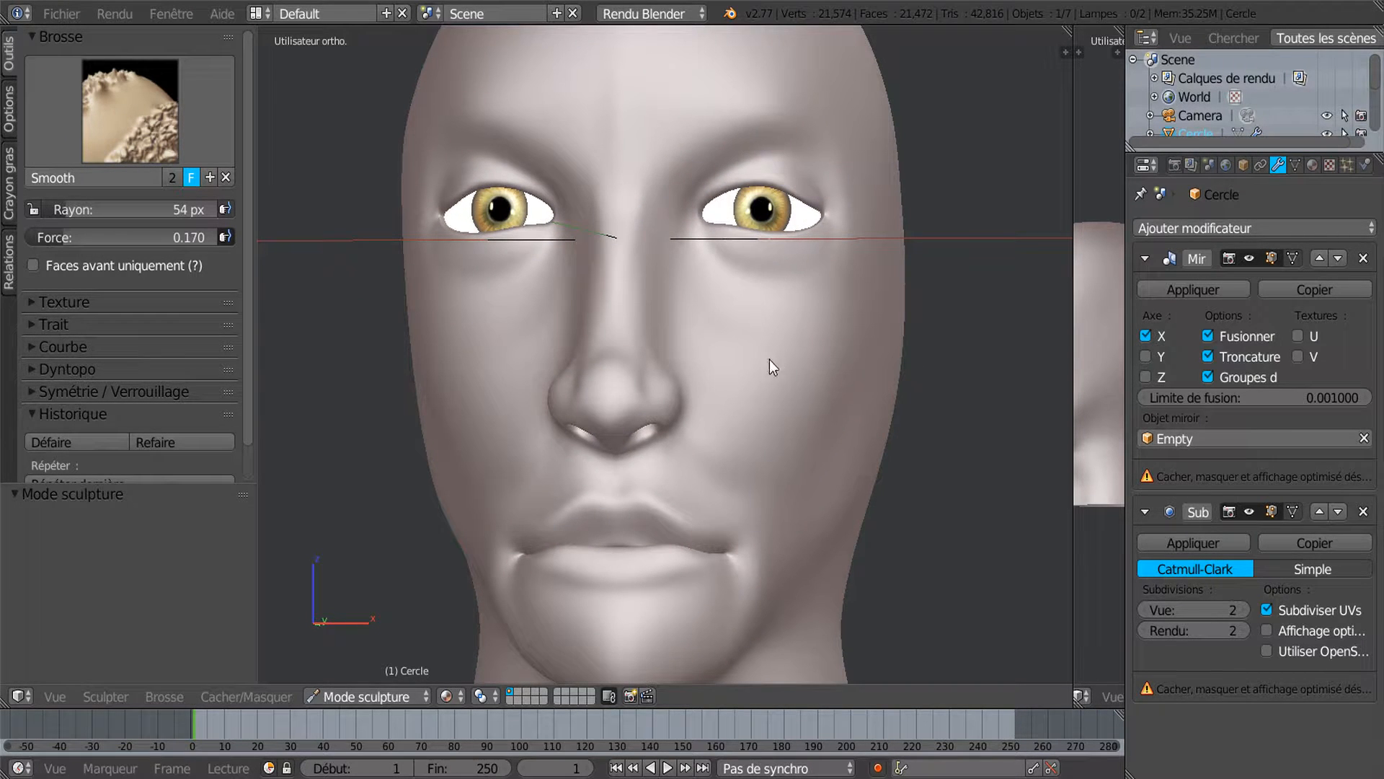
# Take the head out of Sculpt Mode and into Object Mode.
pyautogui.click(381, 696)
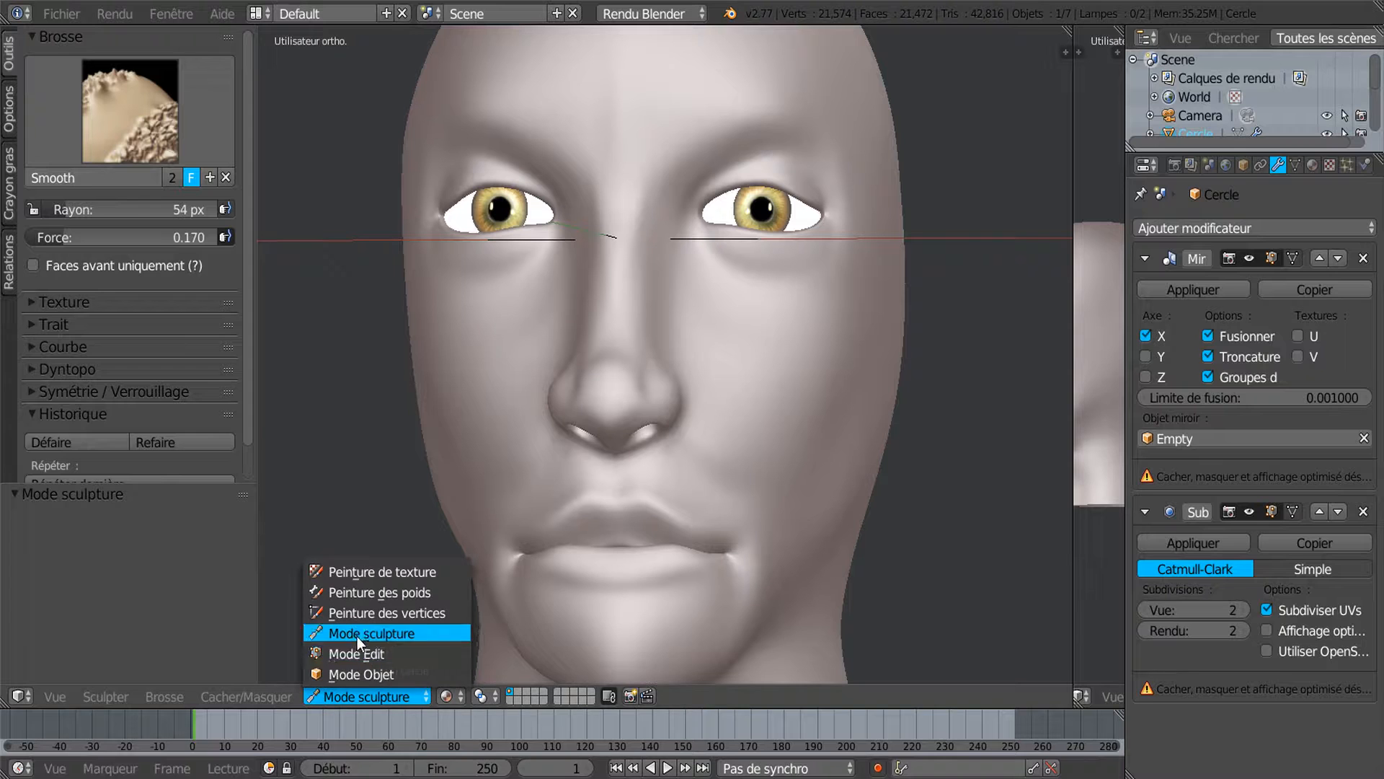
pyautogui.click(353, 654)
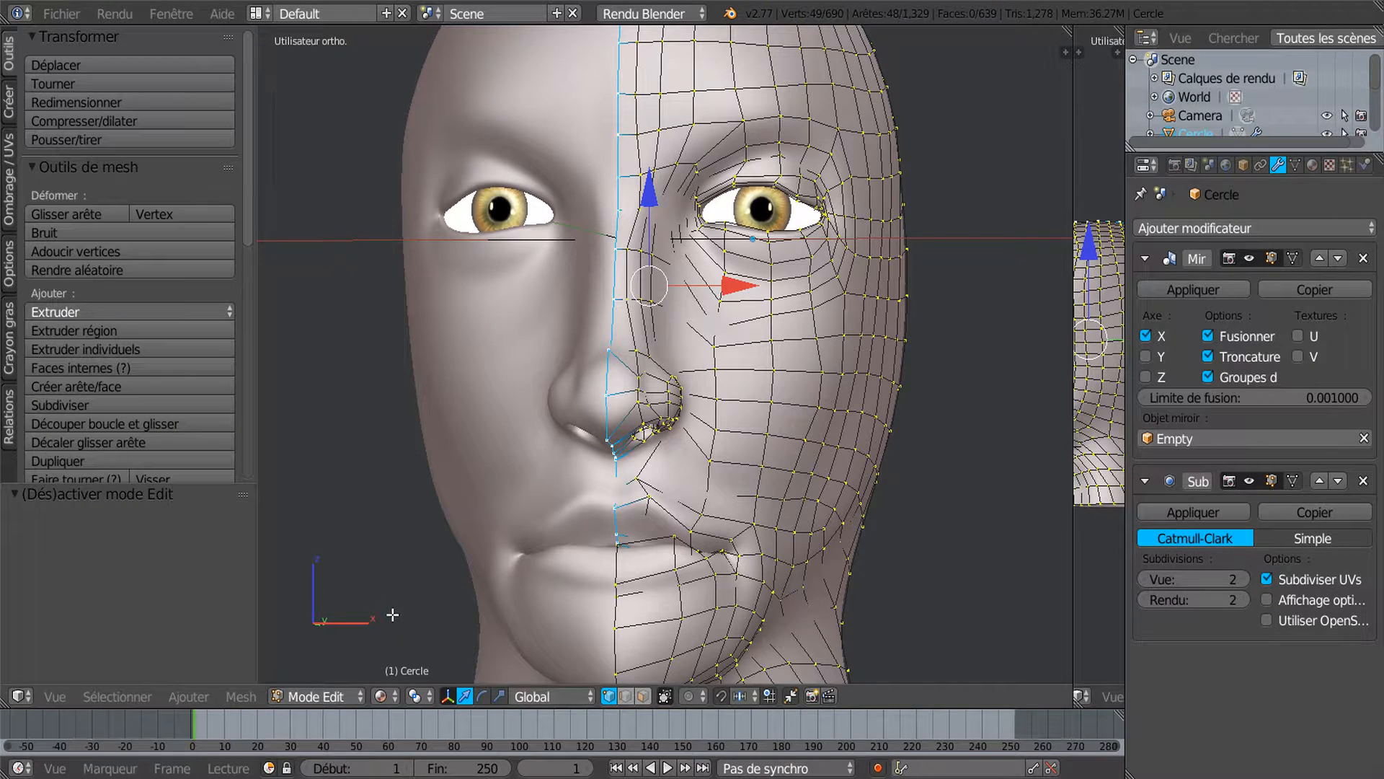
pyautogui.click(336, 697)
pyautogui.click(328, 672)
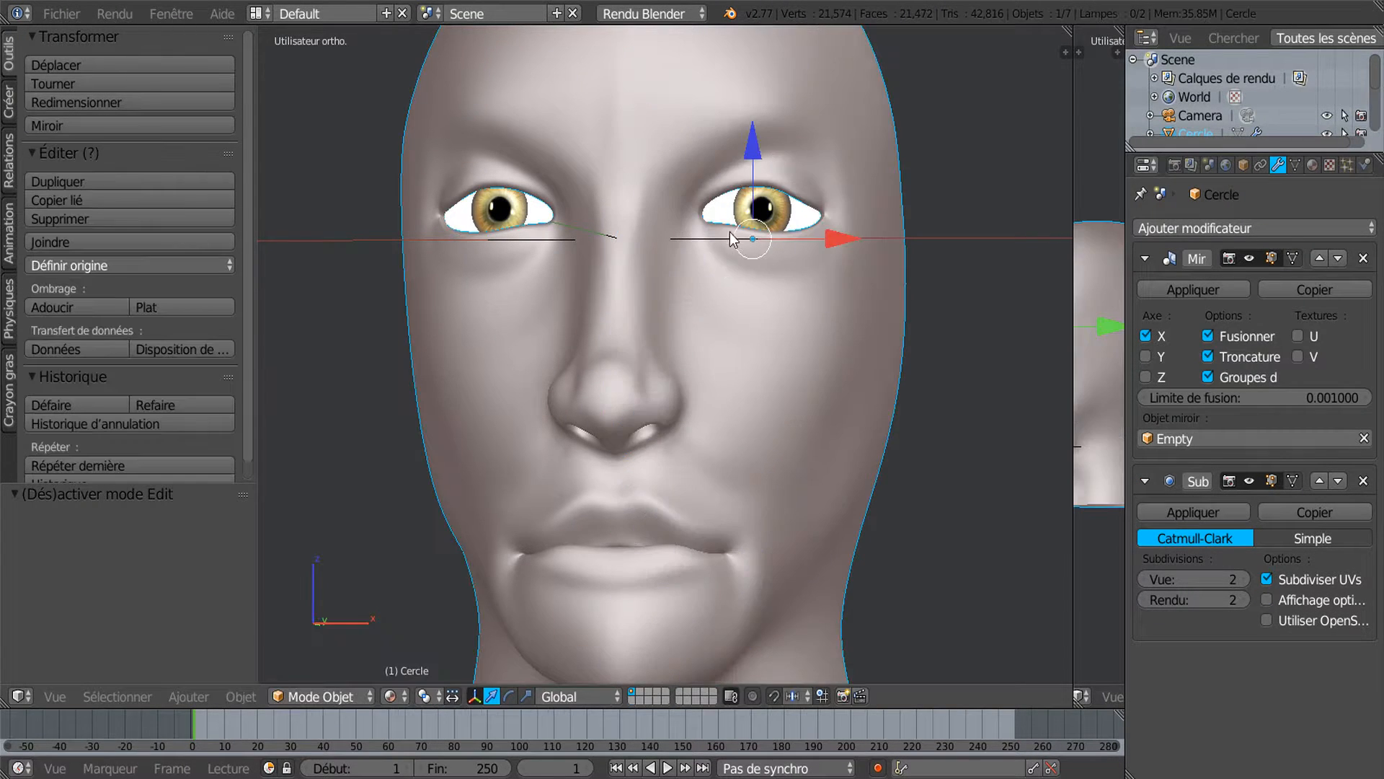
# Try a free trackball rotation of the eyeball sphere, and cancel it.
pyautogui.rightClick(777, 214)
pyautogui.press('r')
pyautogui.press('r')
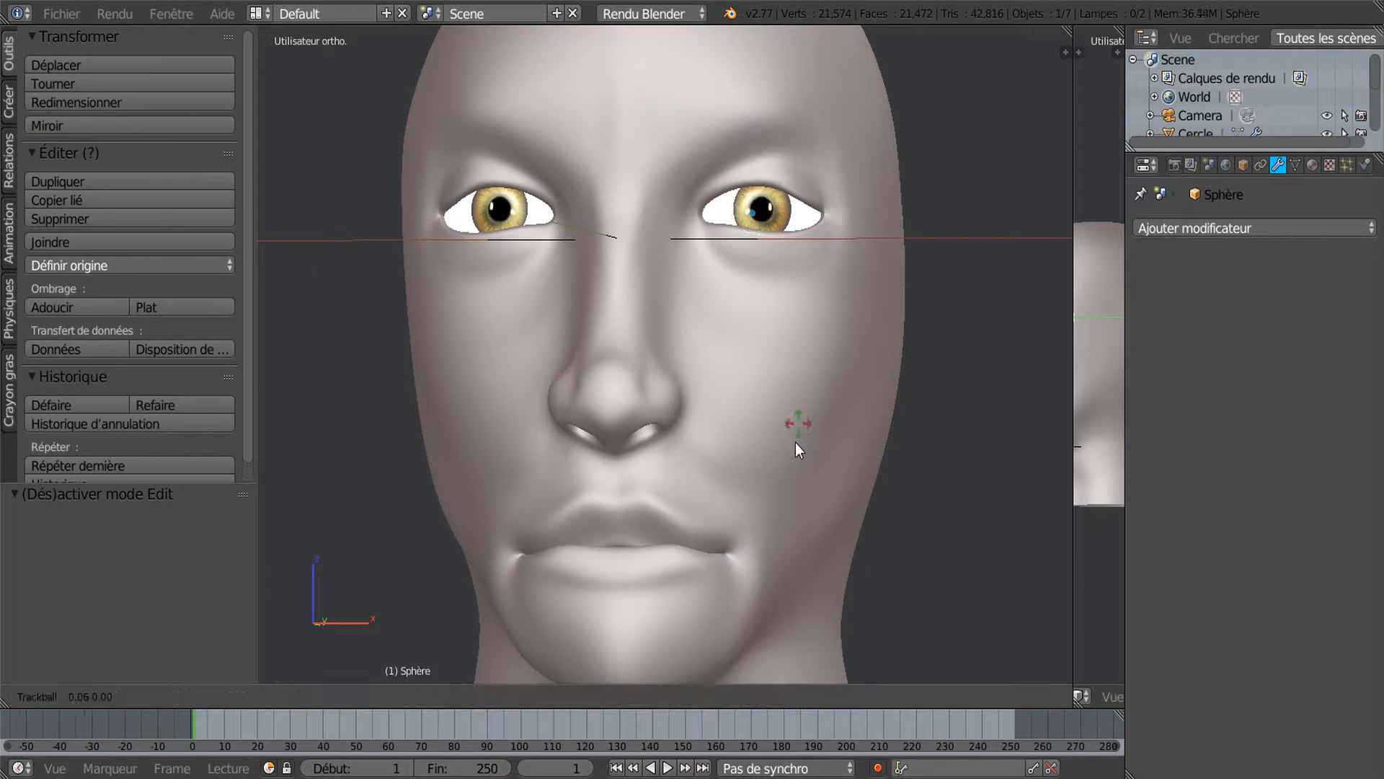
pyautogui.rightClick(812, 436)
pyautogui.moveTo(811, 437); pyautogui.dragTo(853, 510, button='middle')
pyautogui.scroll(-2, 741, 499)
# Switch to the Blender window with the more detailed head, and examine its face in side and three-quarter views.
pyautogui.moveTo(1039, 778)
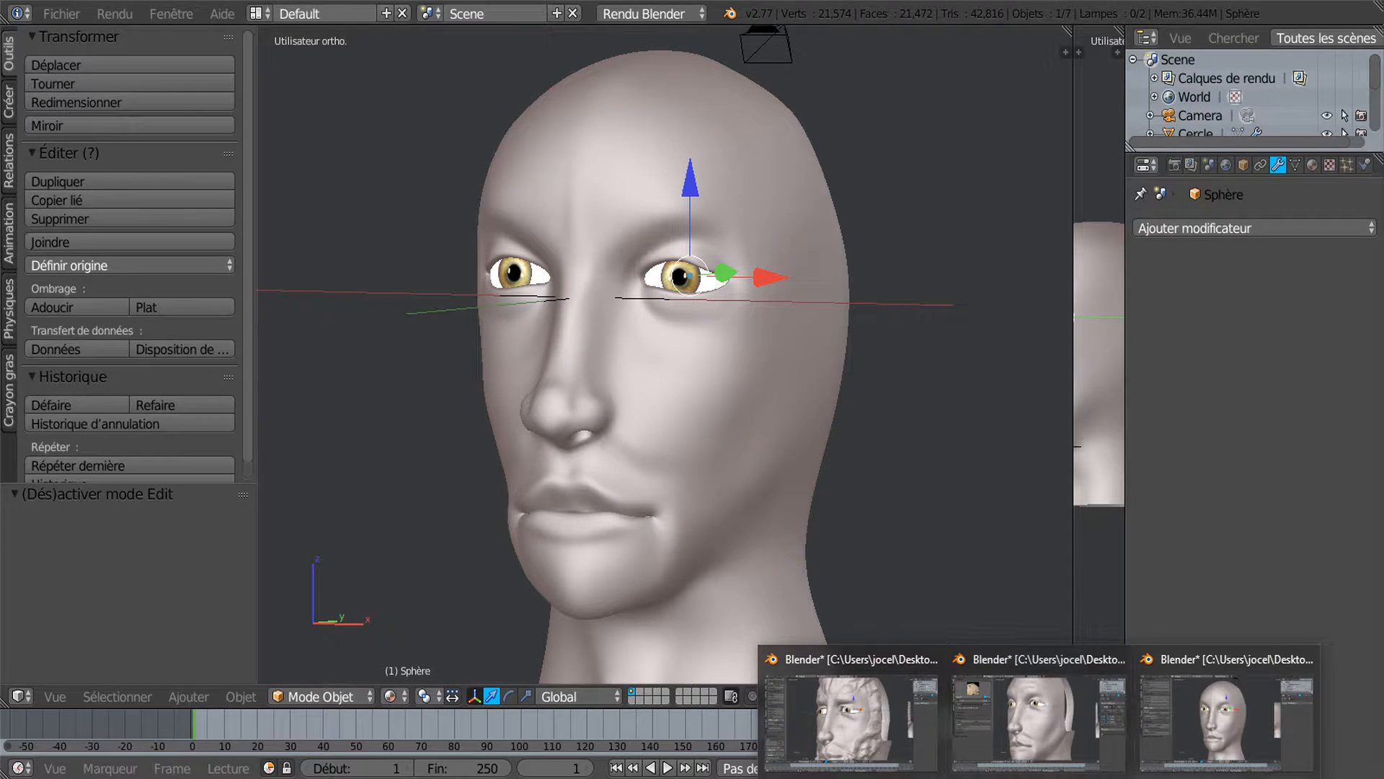
pyautogui.moveTo(1039, 694)
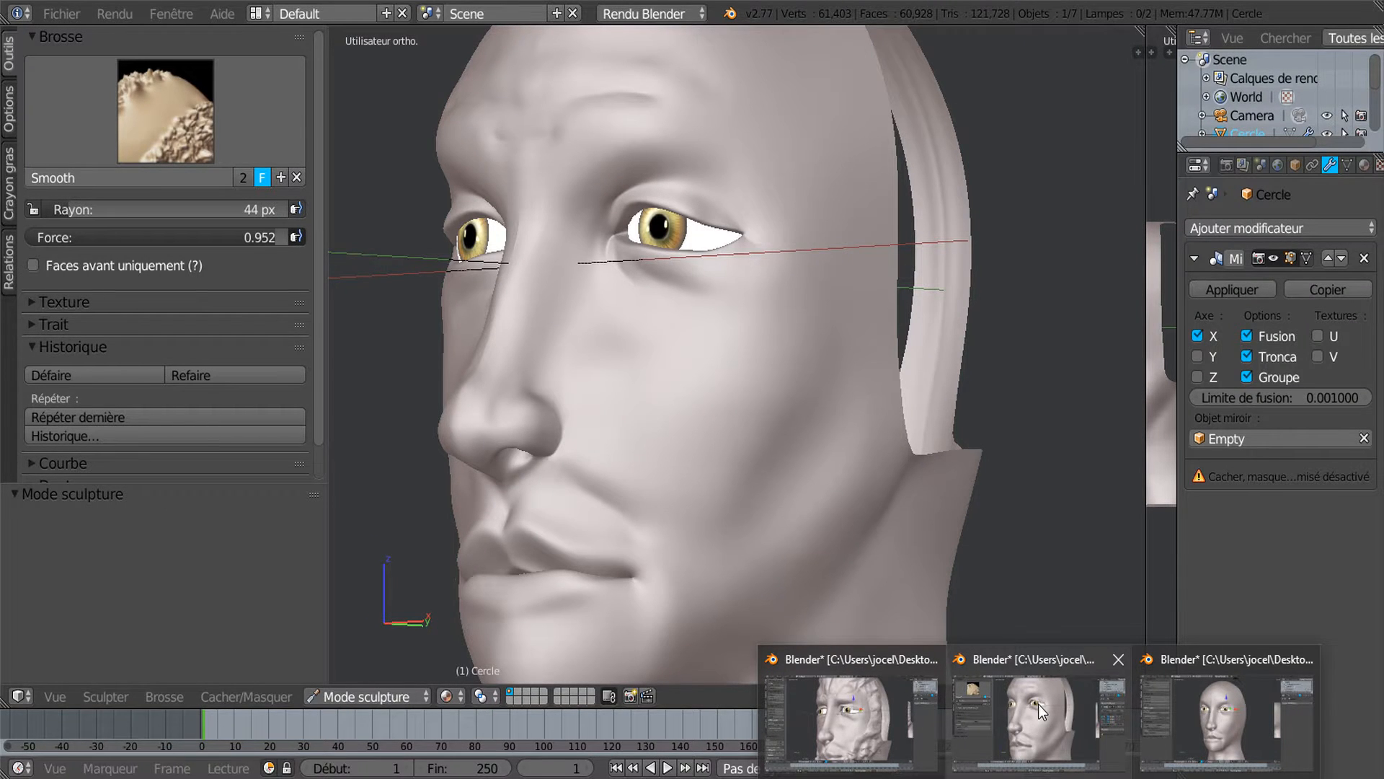
pyautogui.click(1038, 704)
pyautogui.scroll(-2, 577, 419)
pyautogui.moveTo(626, 422); pyautogui.dragTo(686, 400, button='middle')
pyautogui.scroll(3, 763, 420)
pyautogui.scroll(2, 774, 378)
pyautogui.scroll(-2, 774, 378)
pyautogui.scroll(-2, 844, 393)
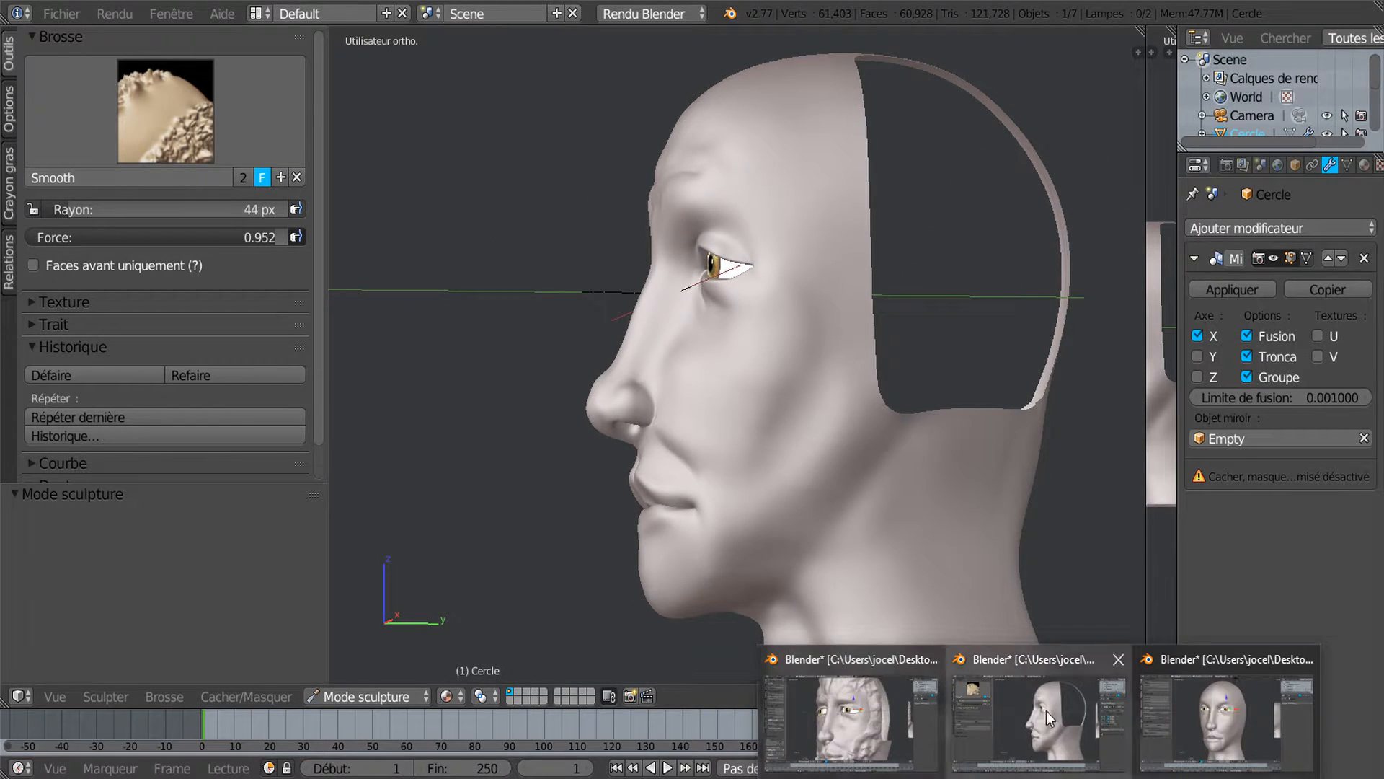
pyautogui.moveTo(1201, 708)
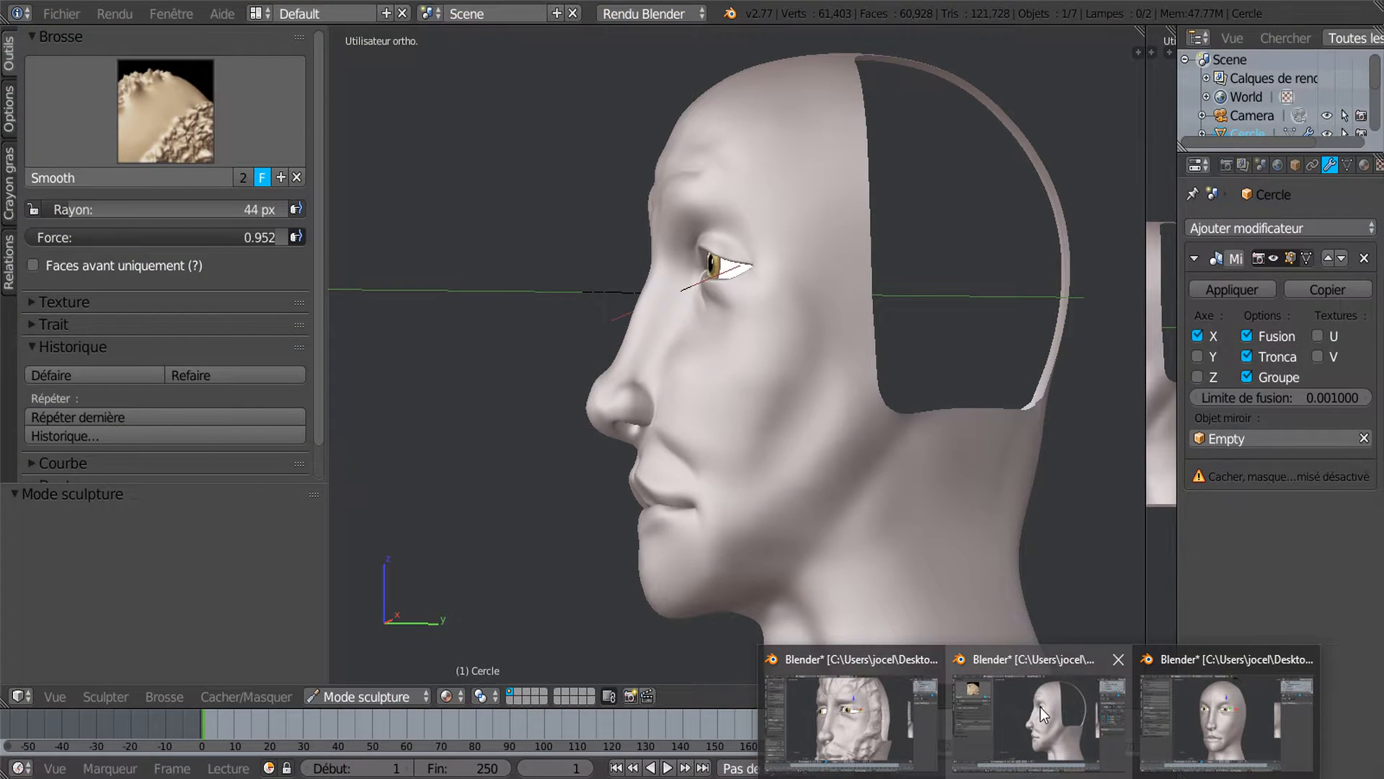
pyautogui.click(1040, 712)
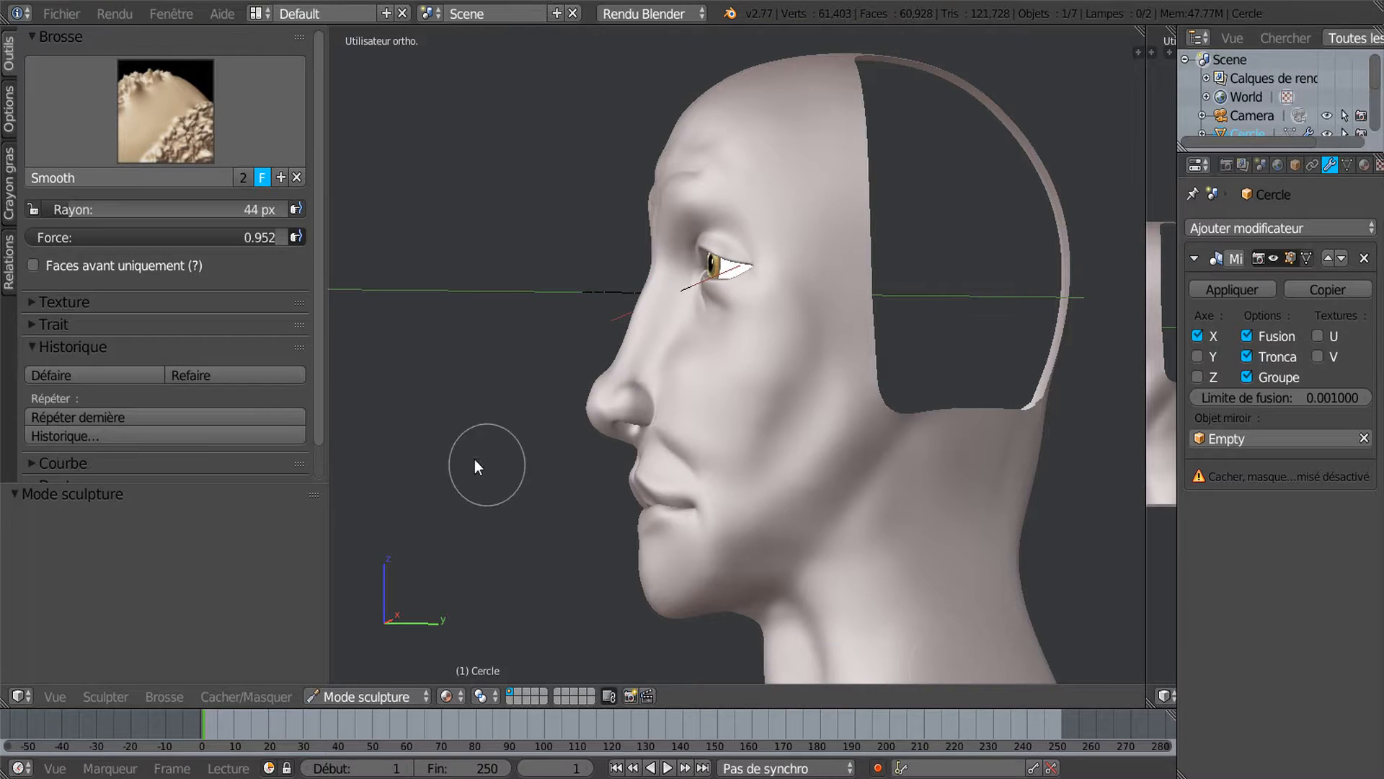
pyautogui.moveTo(474, 460); pyautogui.dragTo(541, 456, button='middle')
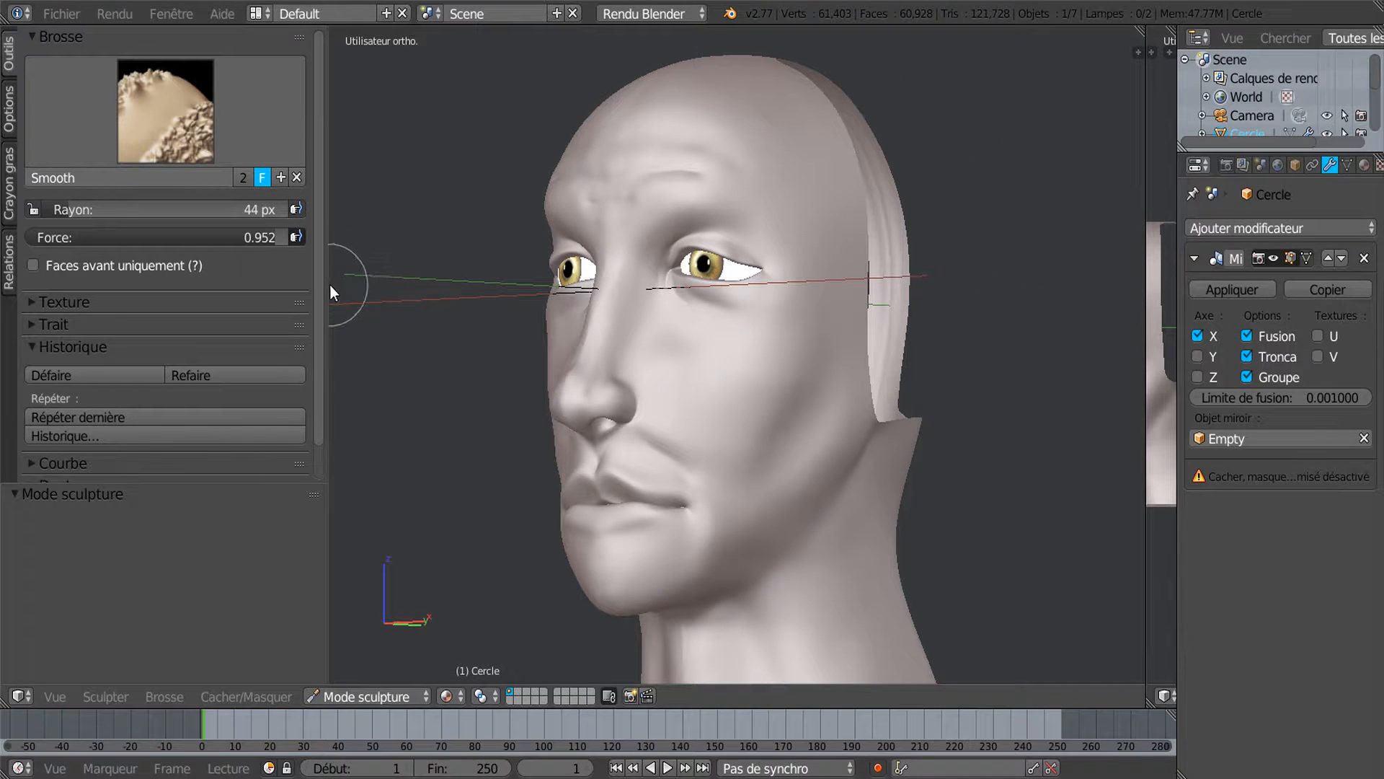
# Widen the tool shelf, review the available sculpting brushes and choose the Layer brush.
pyautogui.moveTo(384, 291); pyautogui.dragTo(503, 291)
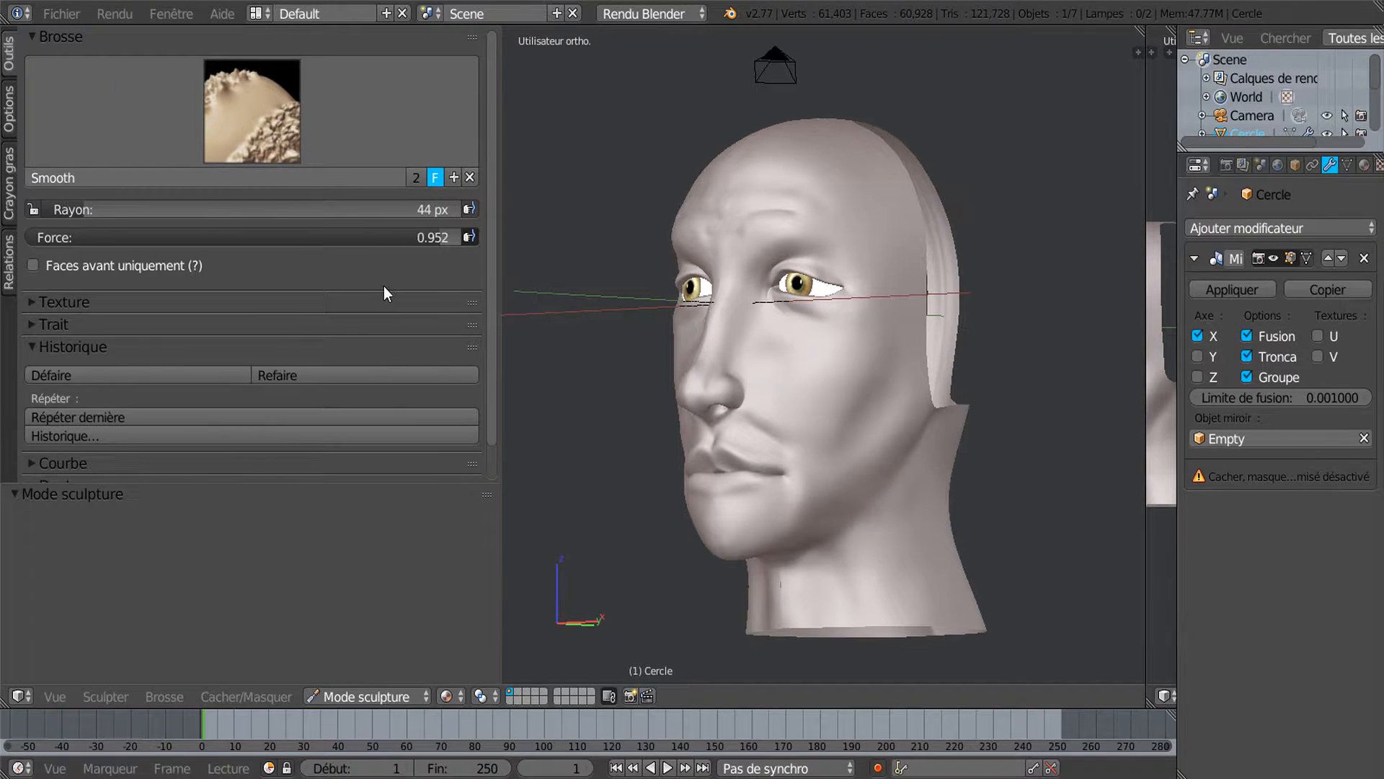
pyautogui.click(331, 163)
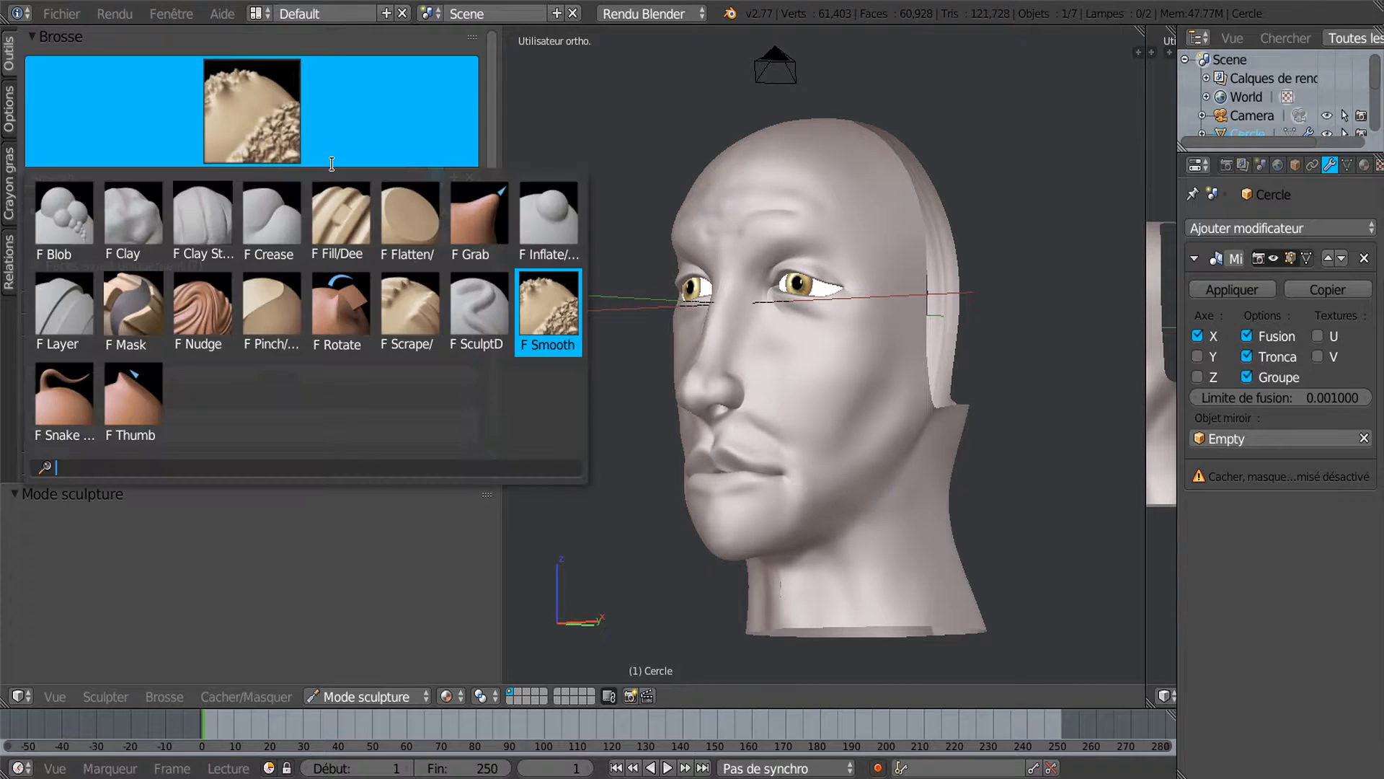
pyautogui.click(352, 163)
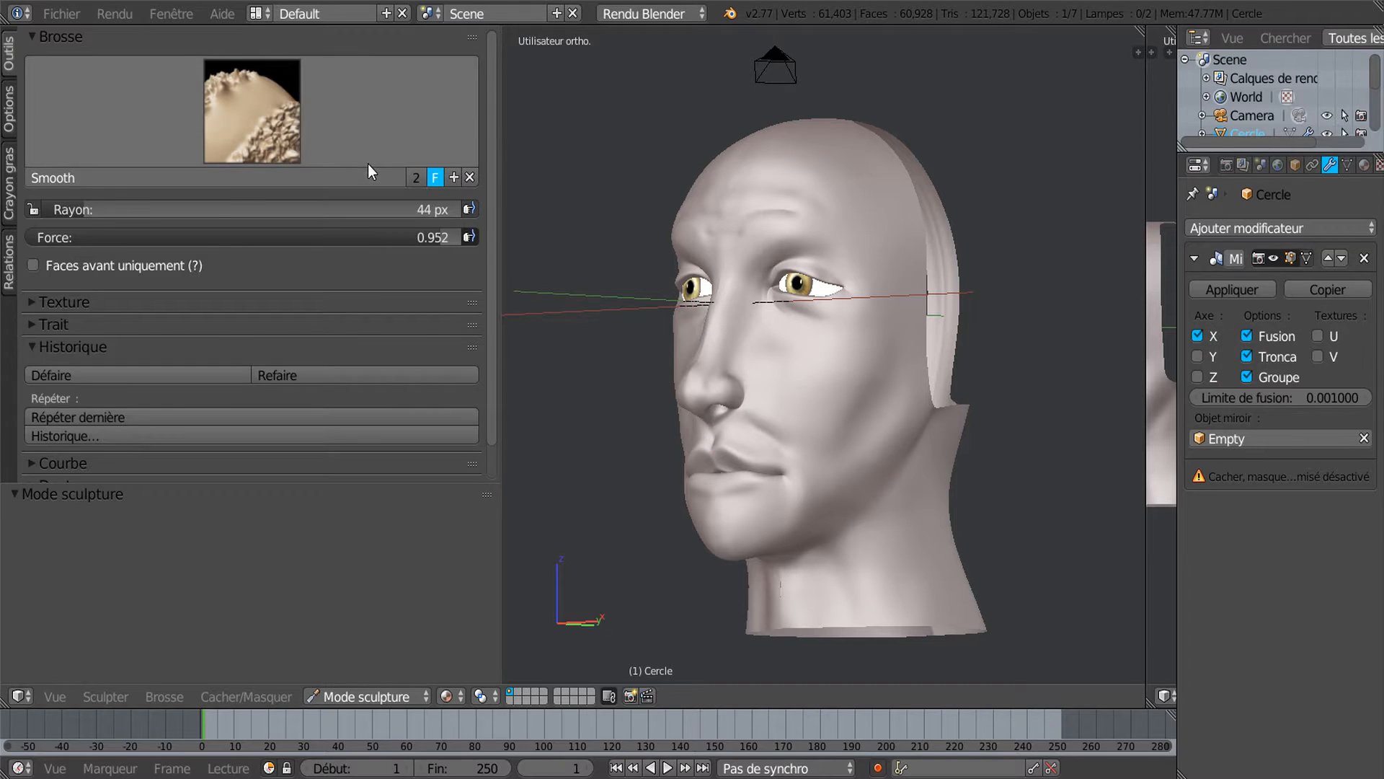
pyautogui.click(368, 163)
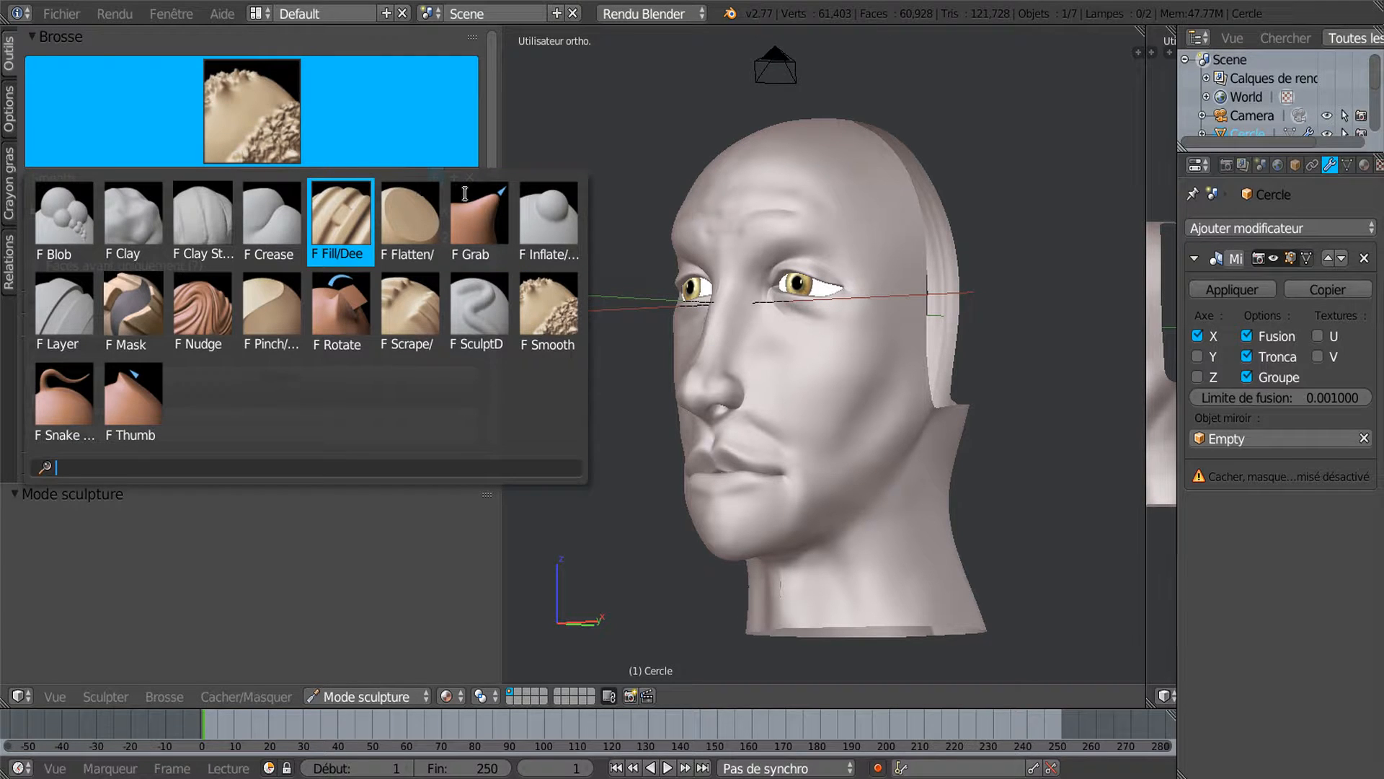
pyautogui.click(548, 311)
pyautogui.click(317, 113)
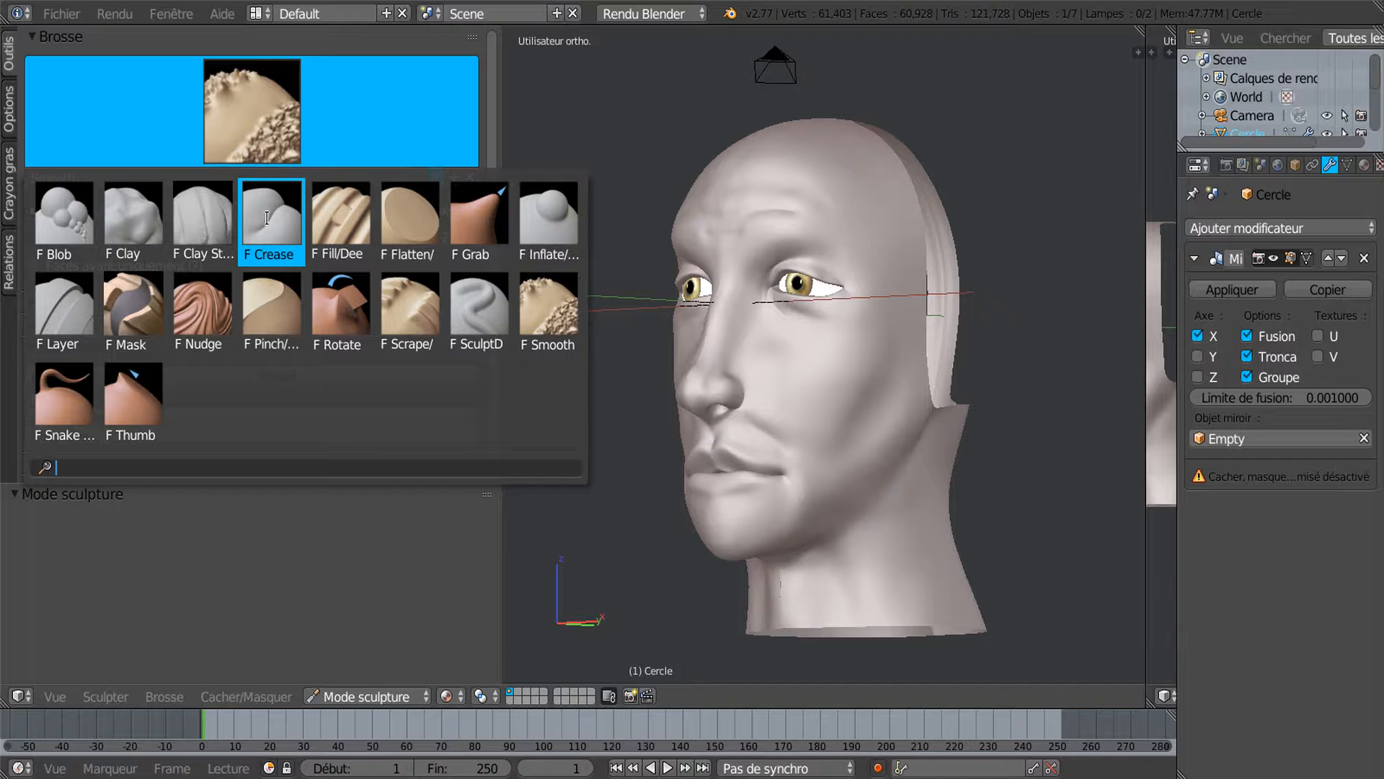
pyautogui.click(60, 310)
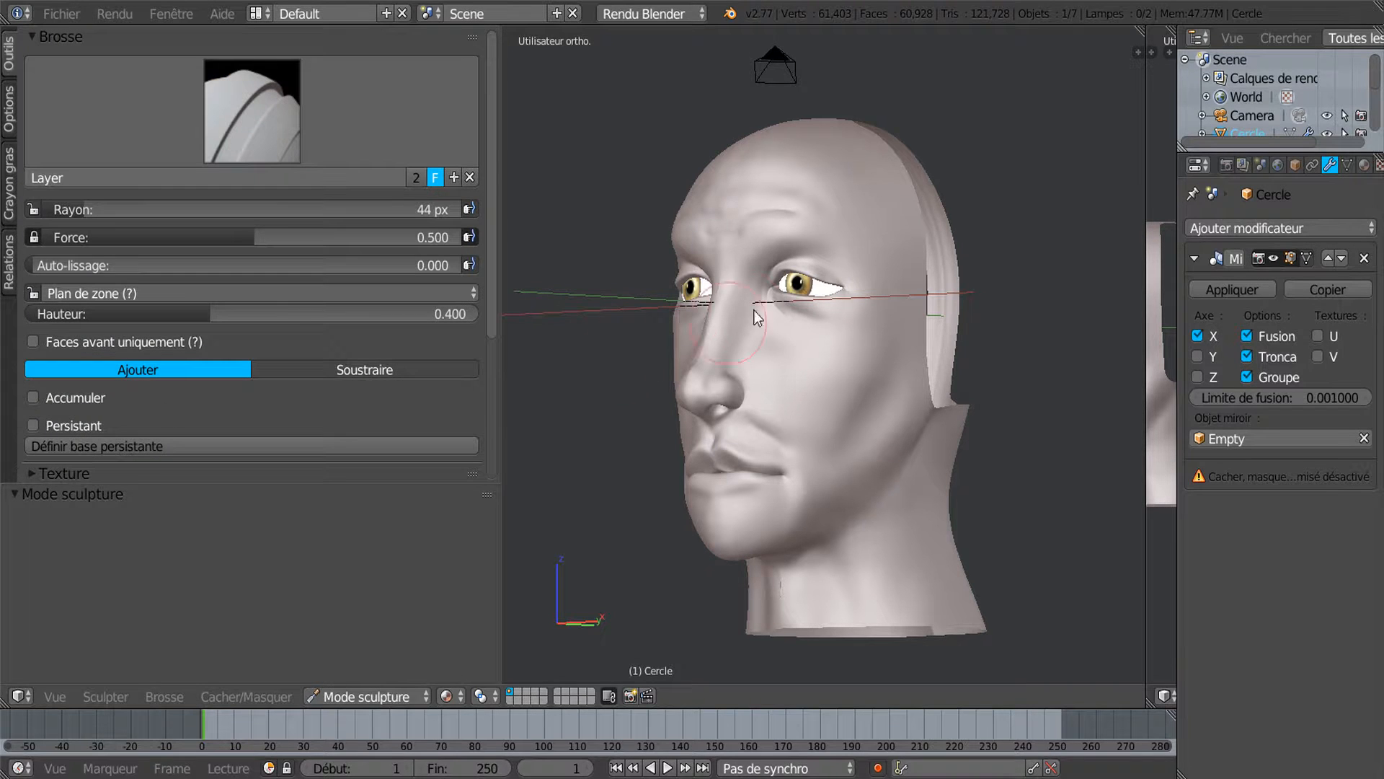
# Try the Layer brush at a 44 px radius on the side of the forehead, and undo the strokes.
pyautogui.moveTo(876, 221); pyautogui.dragTo(759, 300, button='middle')
pyautogui.scroll(4, 762, 313)
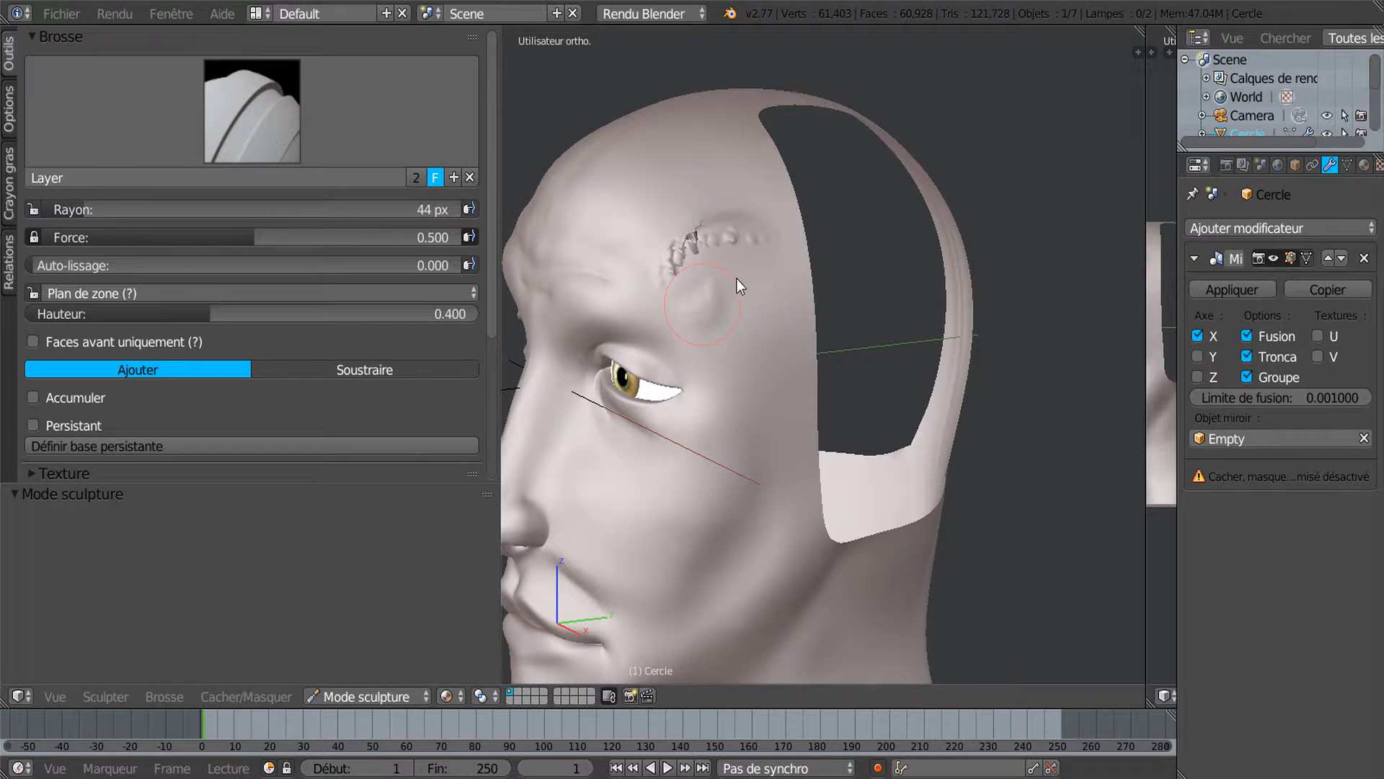
pyautogui.moveTo(676, 246); pyautogui.dragTo(532, 264, button='middle')
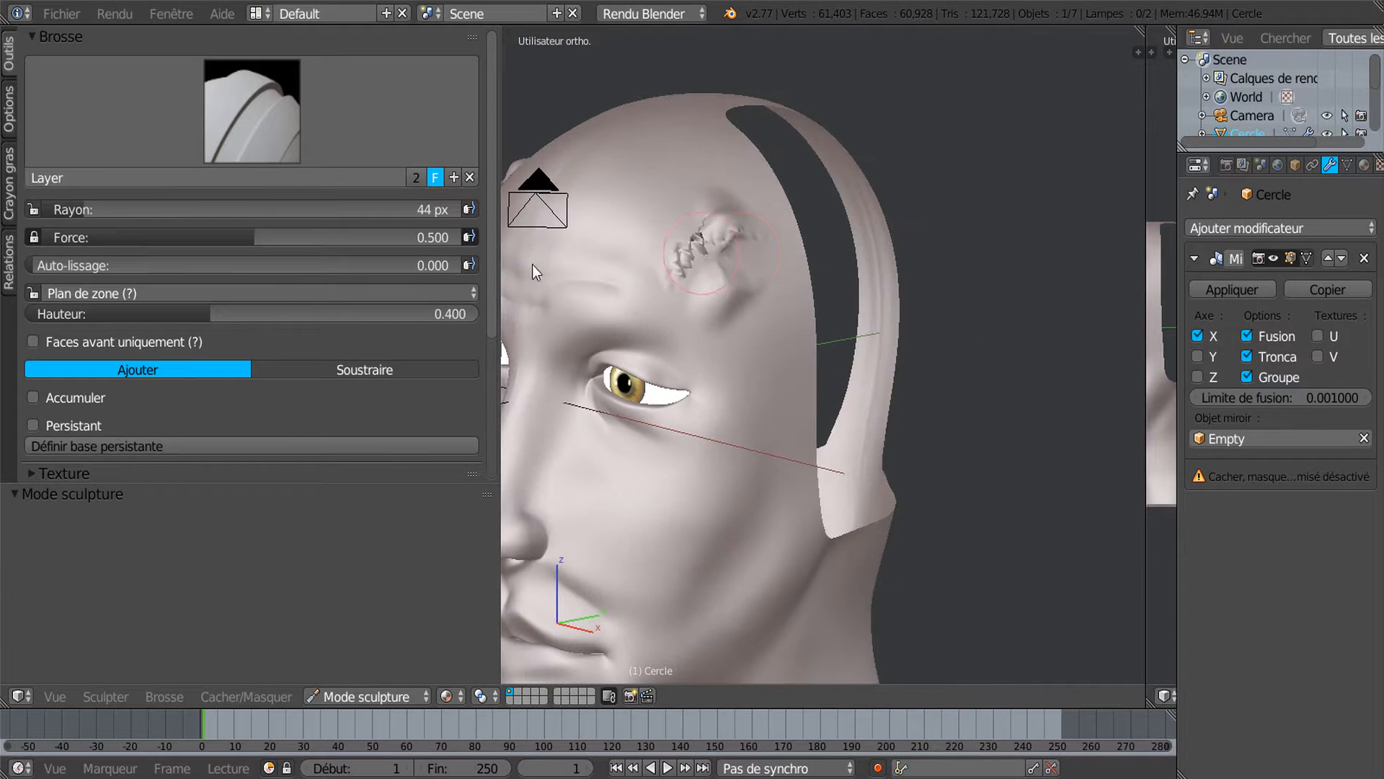
pyautogui.hotkey('ctrl', 'z')
pyautogui.hotkey('ctrl', 'z')
pyautogui.hotkey('ctrl', 'z')
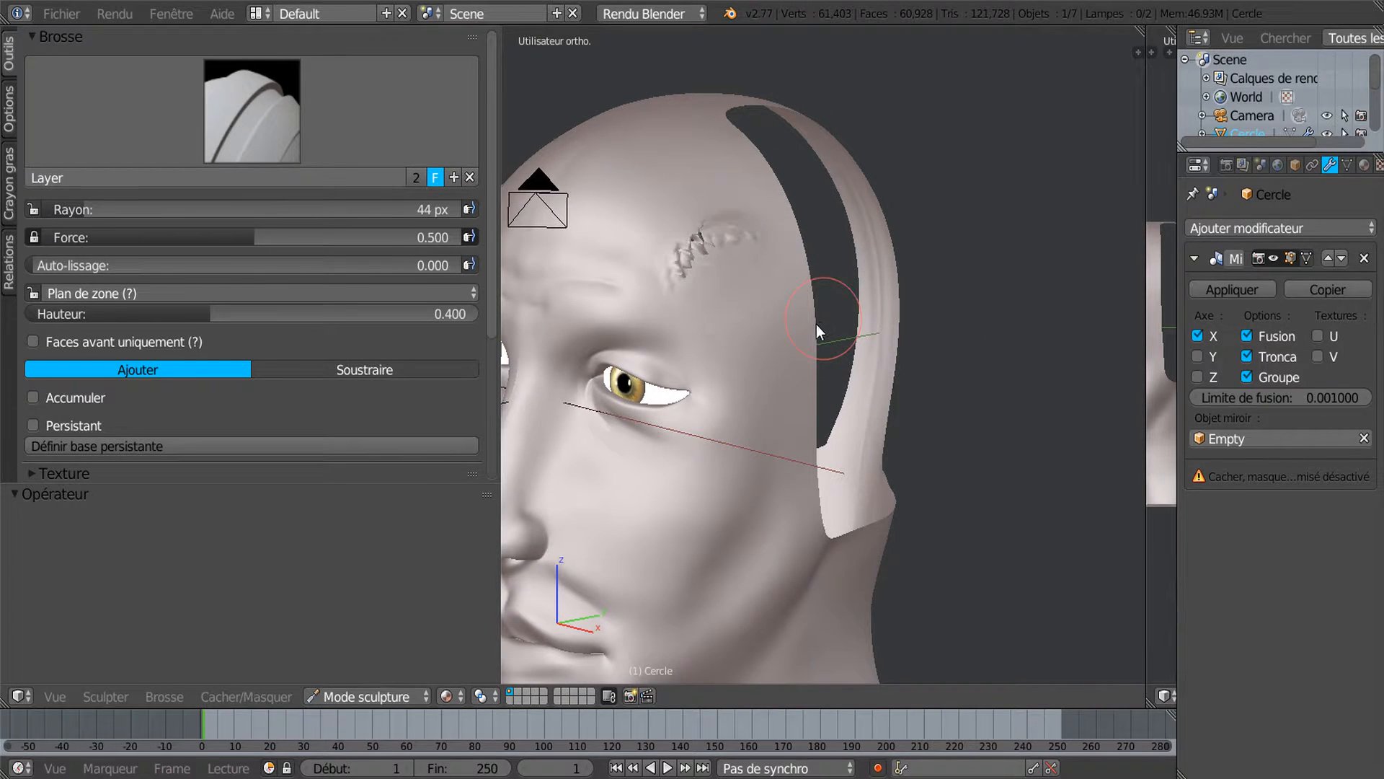
pyautogui.moveTo(795, 323)
pyautogui.mouseDown(button='middle')
pyautogui.moveTo(803, 293)
pyautogui.moveTo(908, 221)
pyautogui.mouseUp(button='middle')
pyautogui.scroll(-2, 795, 316)
# Try the Inflate/Deflate brush at a 44 px radius on the forehead, and undo the stroke.
pyautogui.click(269, 119)
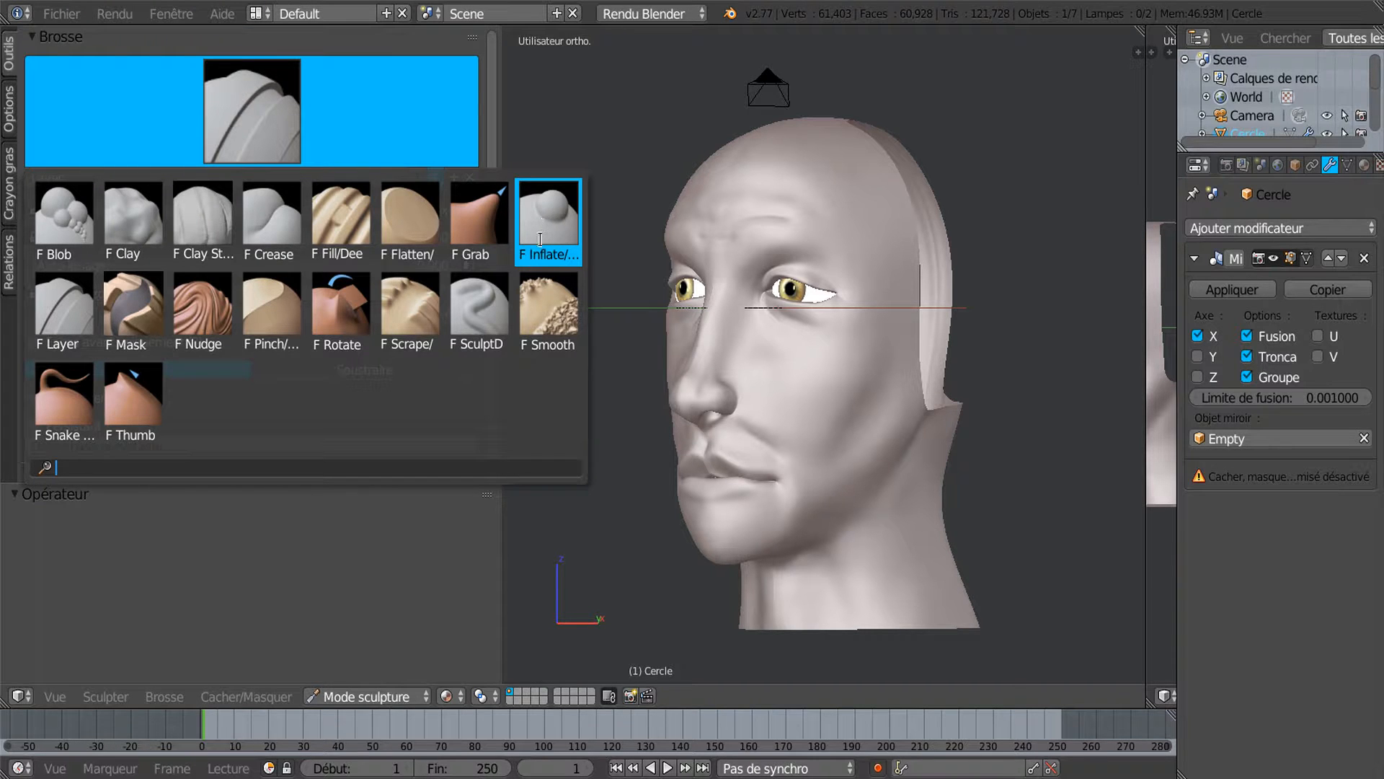
pyautogui.click(546, 216)
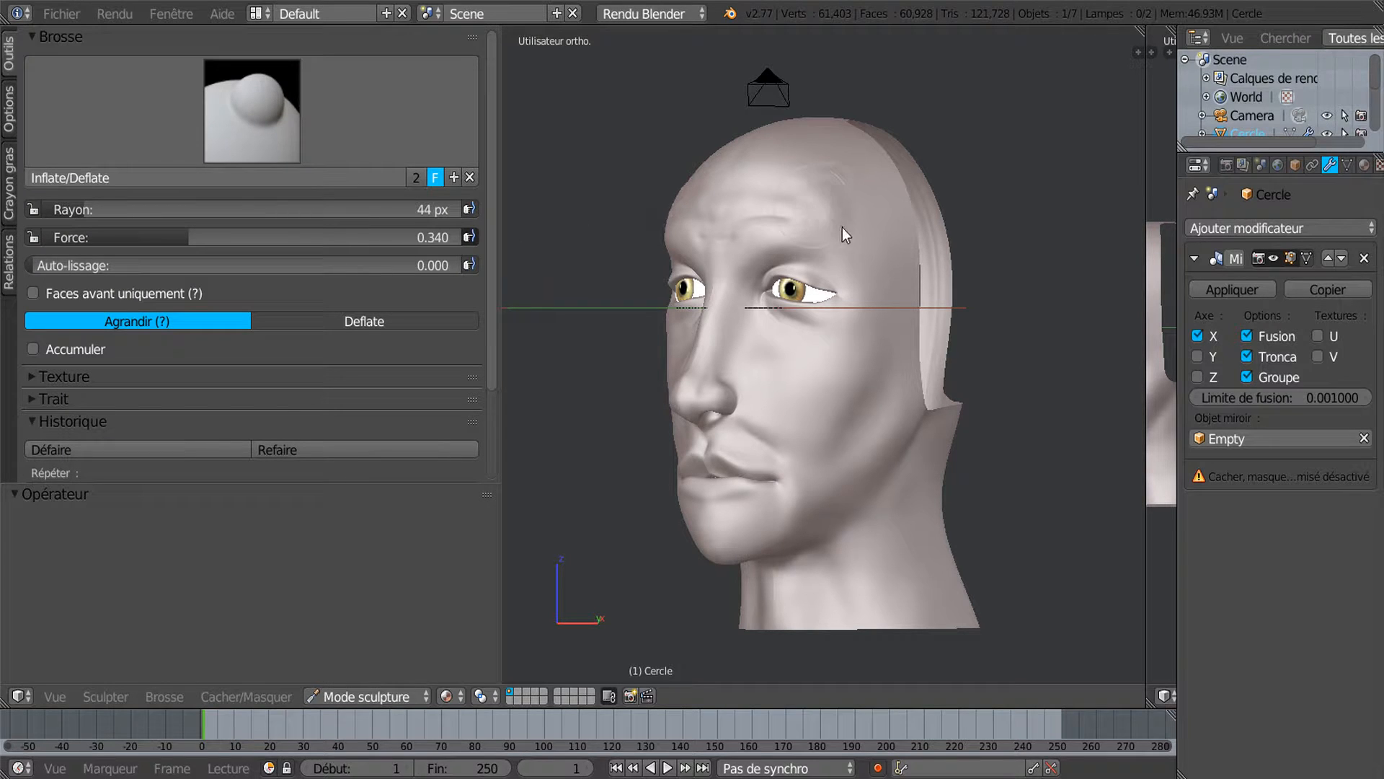
pyautogui.moveTo(832, 215)
pyautogui.mouseDown()
pyautogui.moveTo(805, 177)
pyautogui.moveTo(831, 193)
pyautogui.mouseUp()
pyautogui.moveTo(830, 193)
pyautogui.mouseDown(button='middle')
pyautogui.moveTo(979, 198)
pyautogui.moveTo(918, 194)
pyautogui.mouseUp(button='middle')
pyautogui.hotkey('ctrl', 'z')
pyautogui.moveTo(829, 228); pyautogui.dragTo(889, 271, button='middle')
pyautogui.scroll(5, 837, 230)
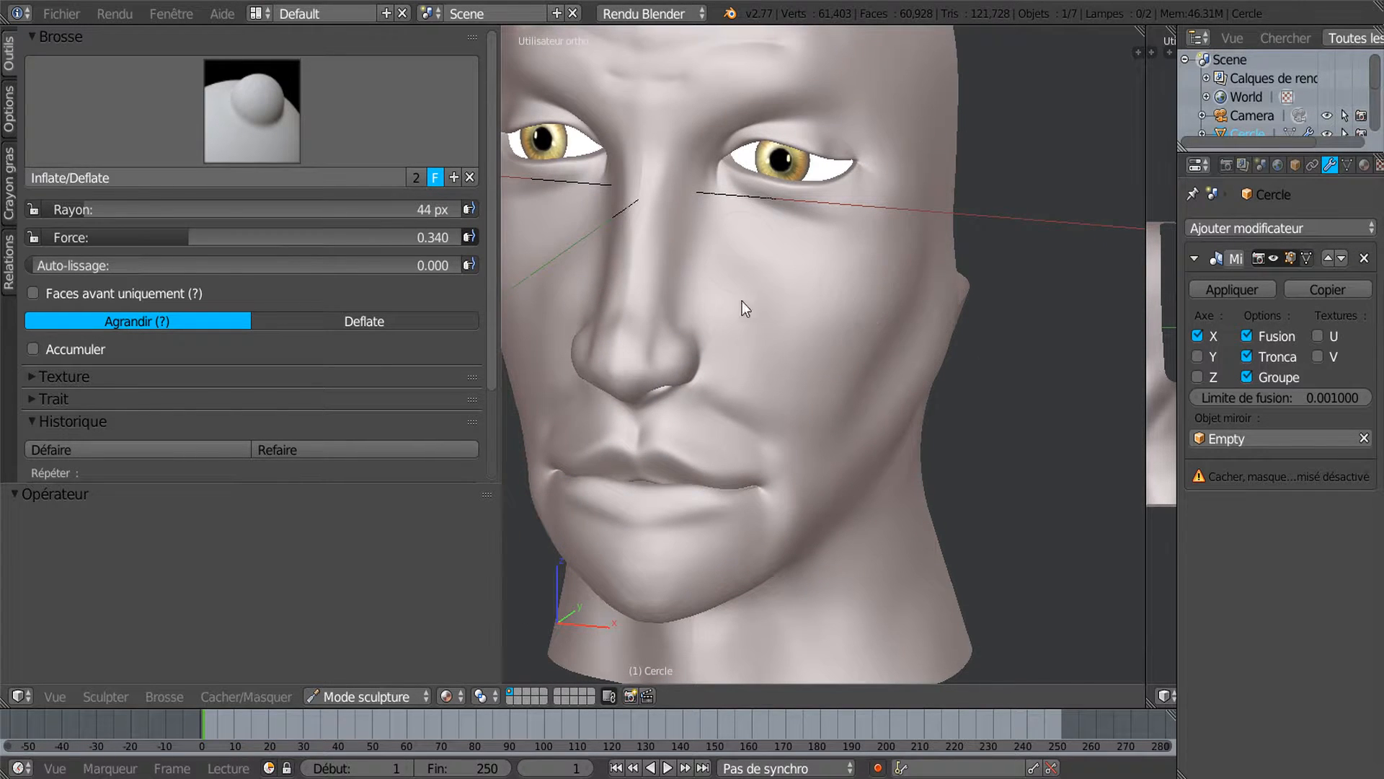
# Try pulling the cheek with the Grab brush at a 107 px radius, and undo the stroke.
pyautogui.press('g')
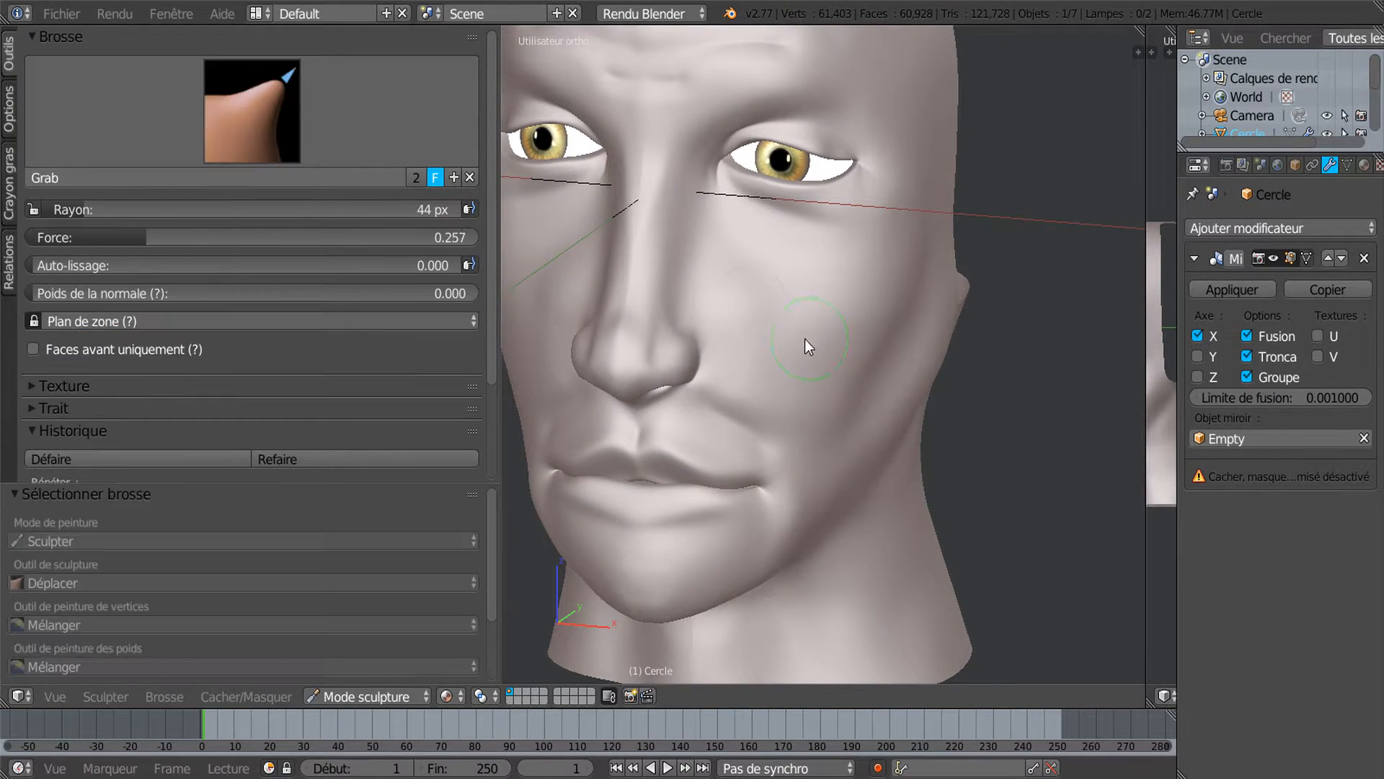
pyautogui.press('f')
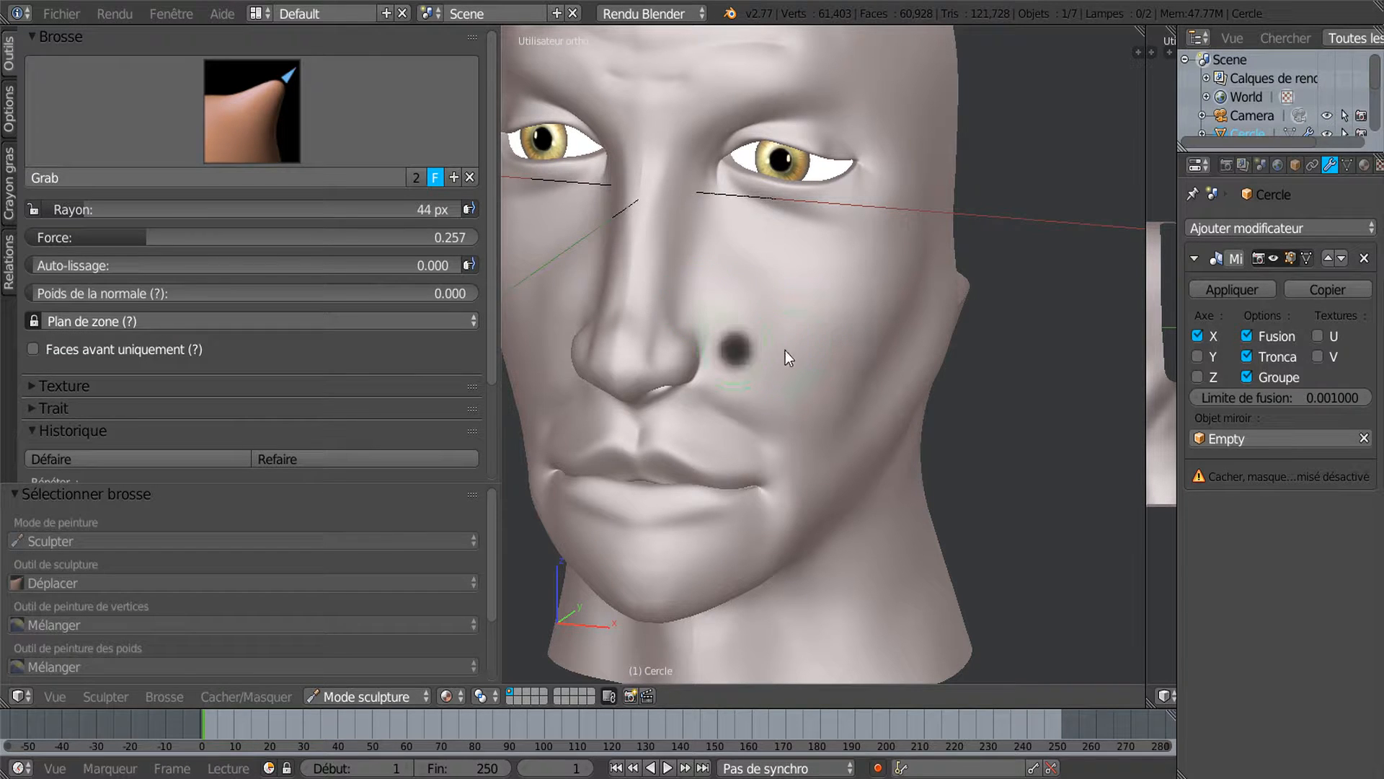
pyautogui.click(813, 356)
pyautogui.moveTo(708, 234)
pyautogui.mouseDown()
pyautogui.moveTo(759, 335)
pyautogui.moveTo(790, 345)
pyautogui.mouseUp()
pyautogui.hotkey('ctrl', 'z')
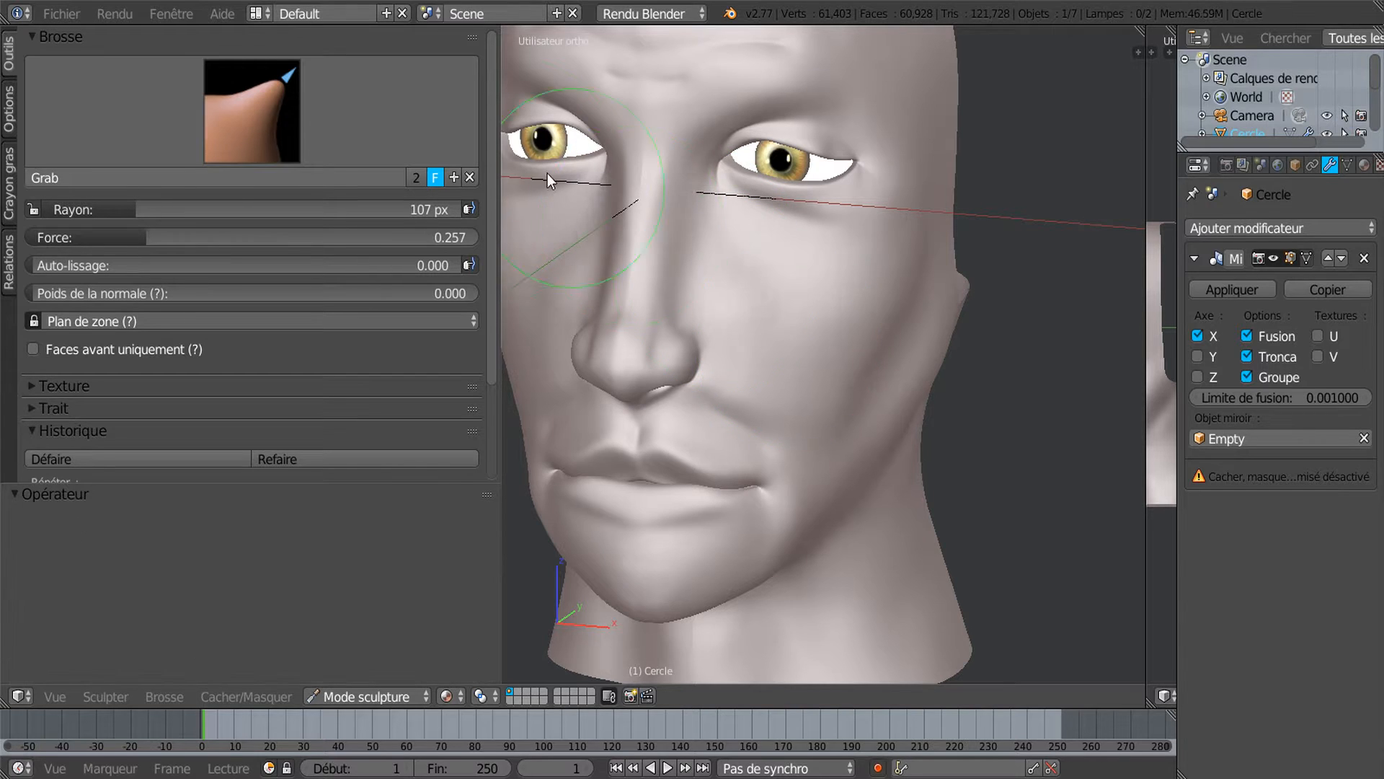
# Try the Inflate/Deflate brush on the cheek, and set its radius to 78 px and strength to 0.233.
pyautogui.click(331, 118)
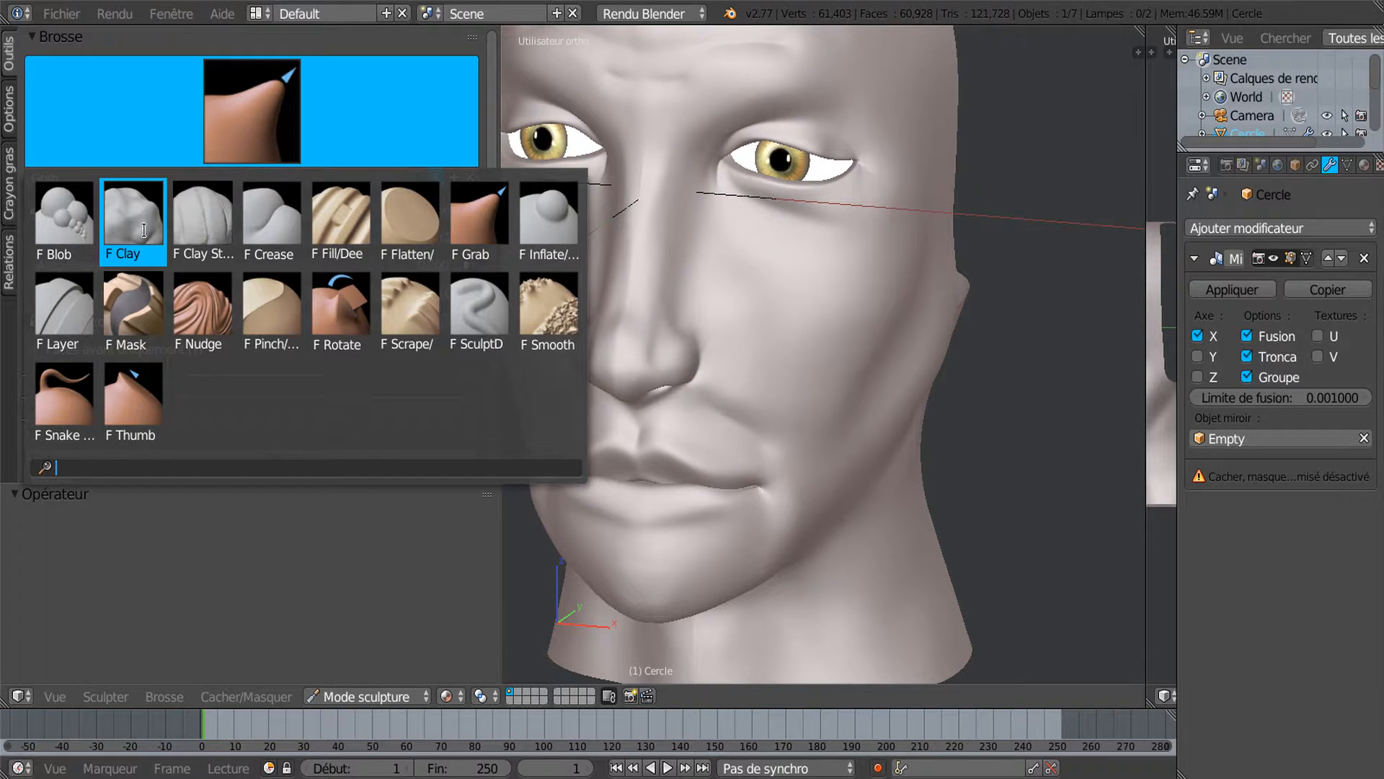
pyautogui.click(548, 220)
pyautogui.moveTo(737, 268); pyautogui.dragTo(794, 394)
pyautogui.moveTo(795, 393)
pyautogui.mouseDown(button='middle')
pyautogui.moveTo(900, 369)
pyautogui.moveTo(852, 356)
pyautogui.moveTo(764, 382)
pyautogui.mouseUp(button='middle')
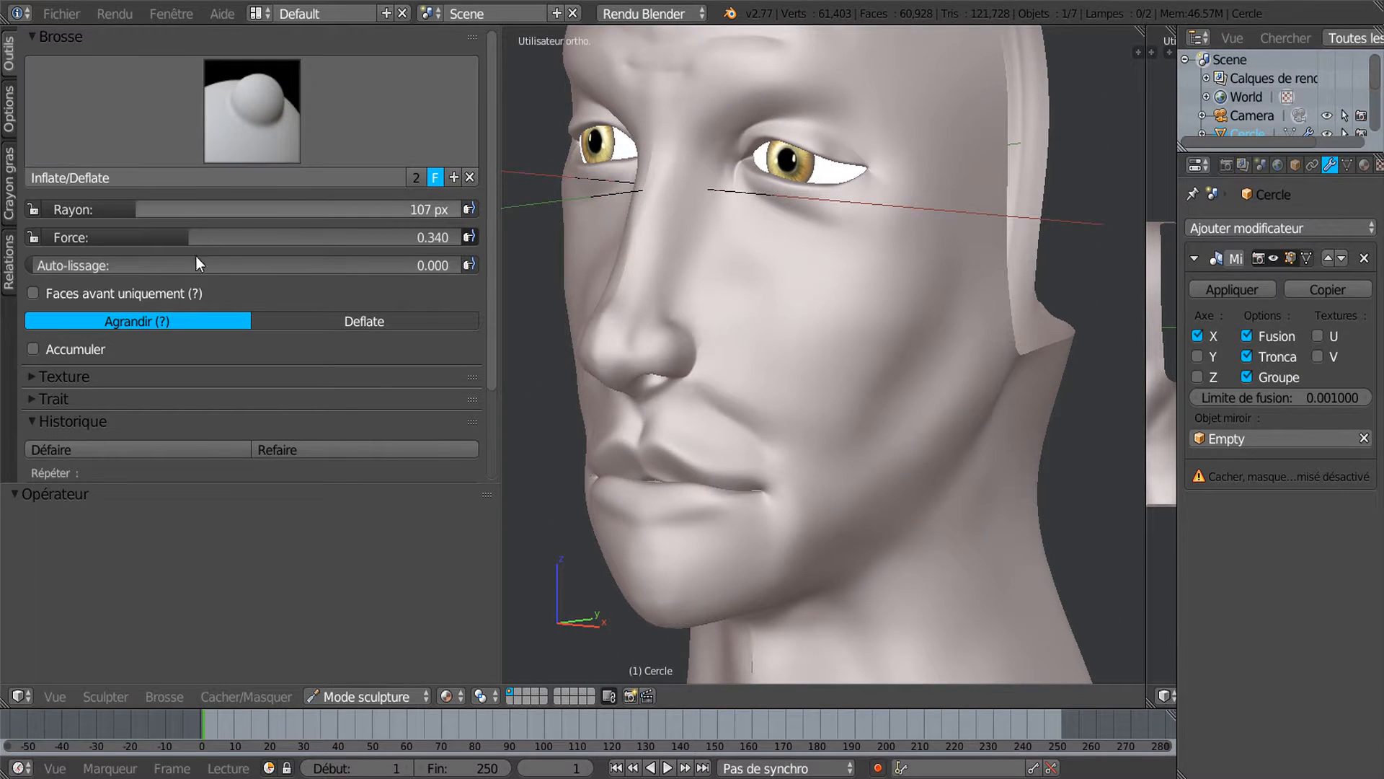
pyautogui.moveTo(129, 208)
pyautogui.mouseDown()
pyautogui.moveTo(107, 209)
pyautogui.moveTo(122, 237)
pyautogui.moveTo(90, 238)
pyautogui.mouseUp()
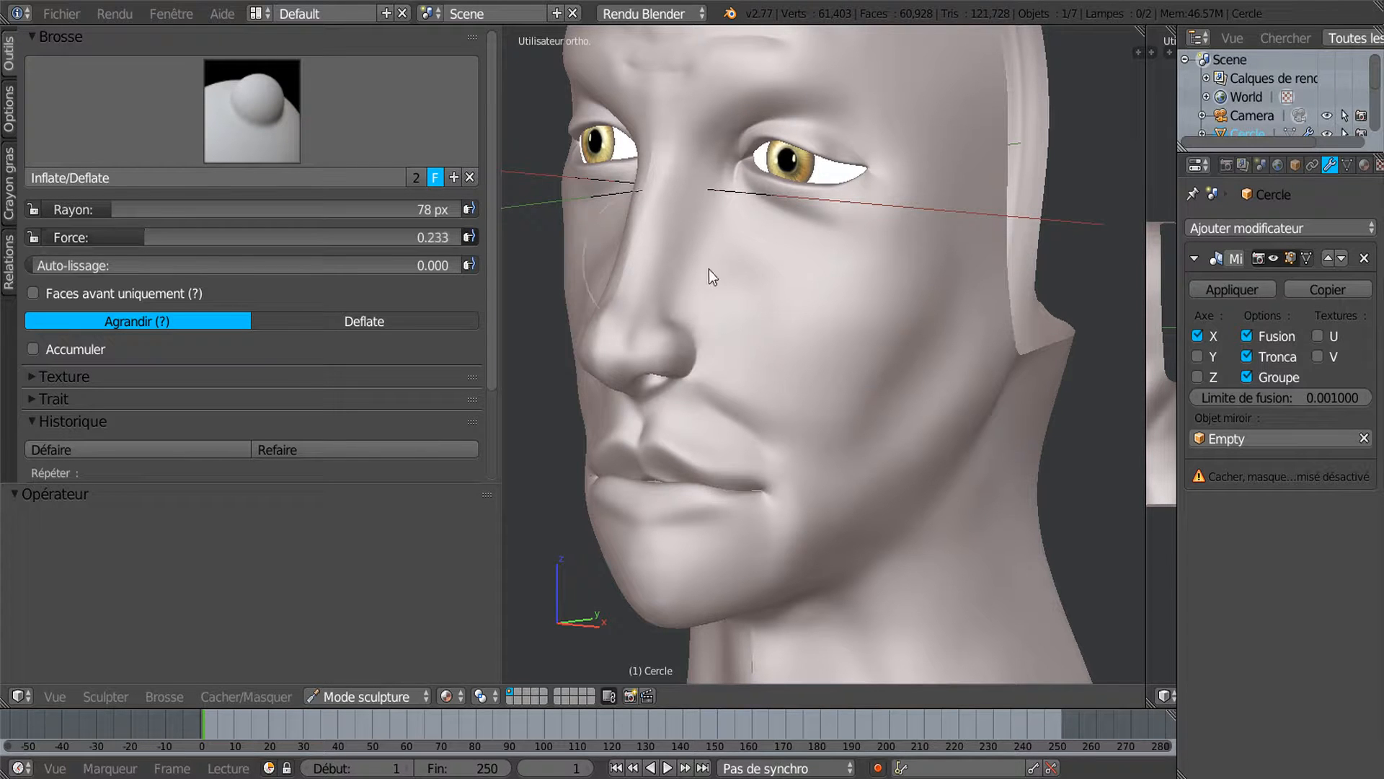
# Try inflating the cheek beside the nose at 0.233 strength, and undo the last stroke.
pyautogui.moveTo(773, 300); pyautogui.dragTo(825, 300, button='middle')
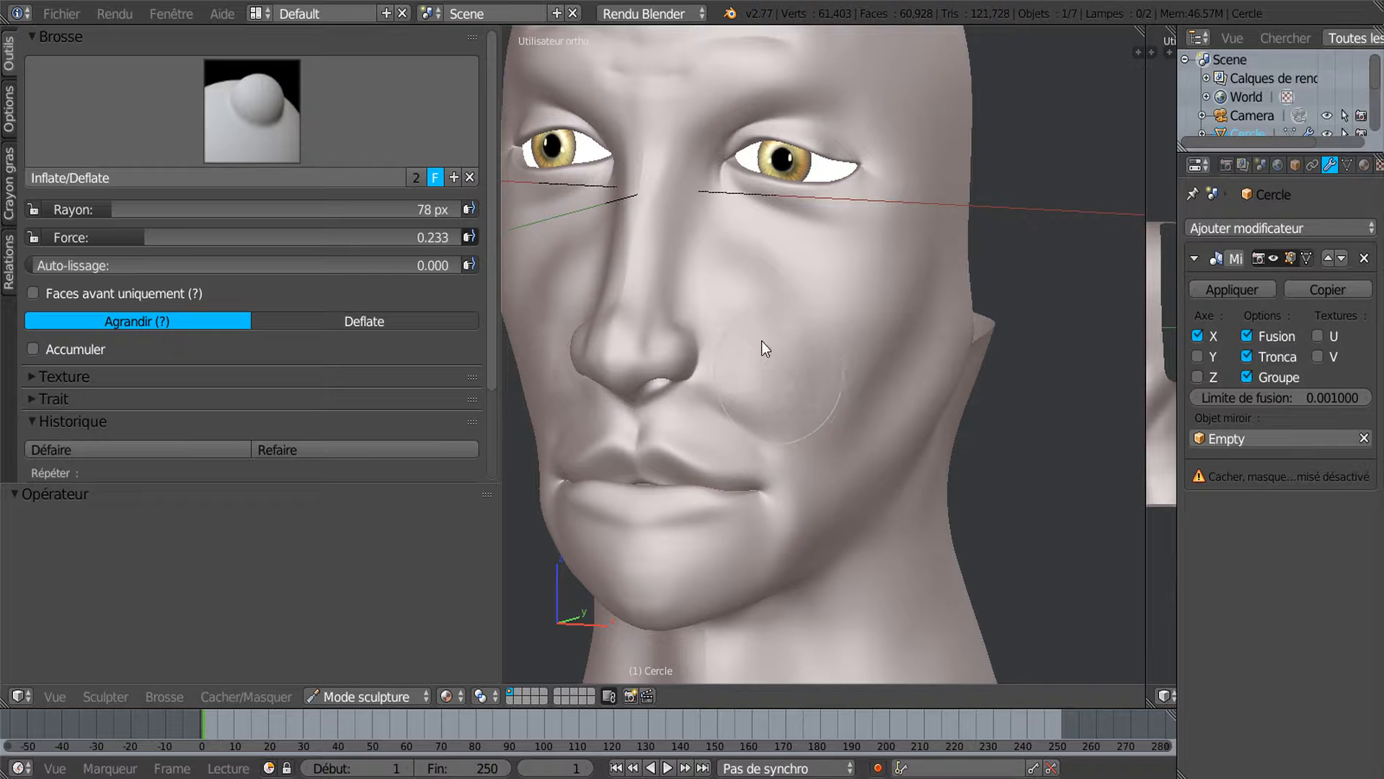
pyautogui.moveTo(764, 288)
pyautogui.mouseDown(button='middle')
pyautogui.moveTo(777, 283)
pyautogui.moveTo(759, 281)
pyautogui.mouseUp(button='middle')
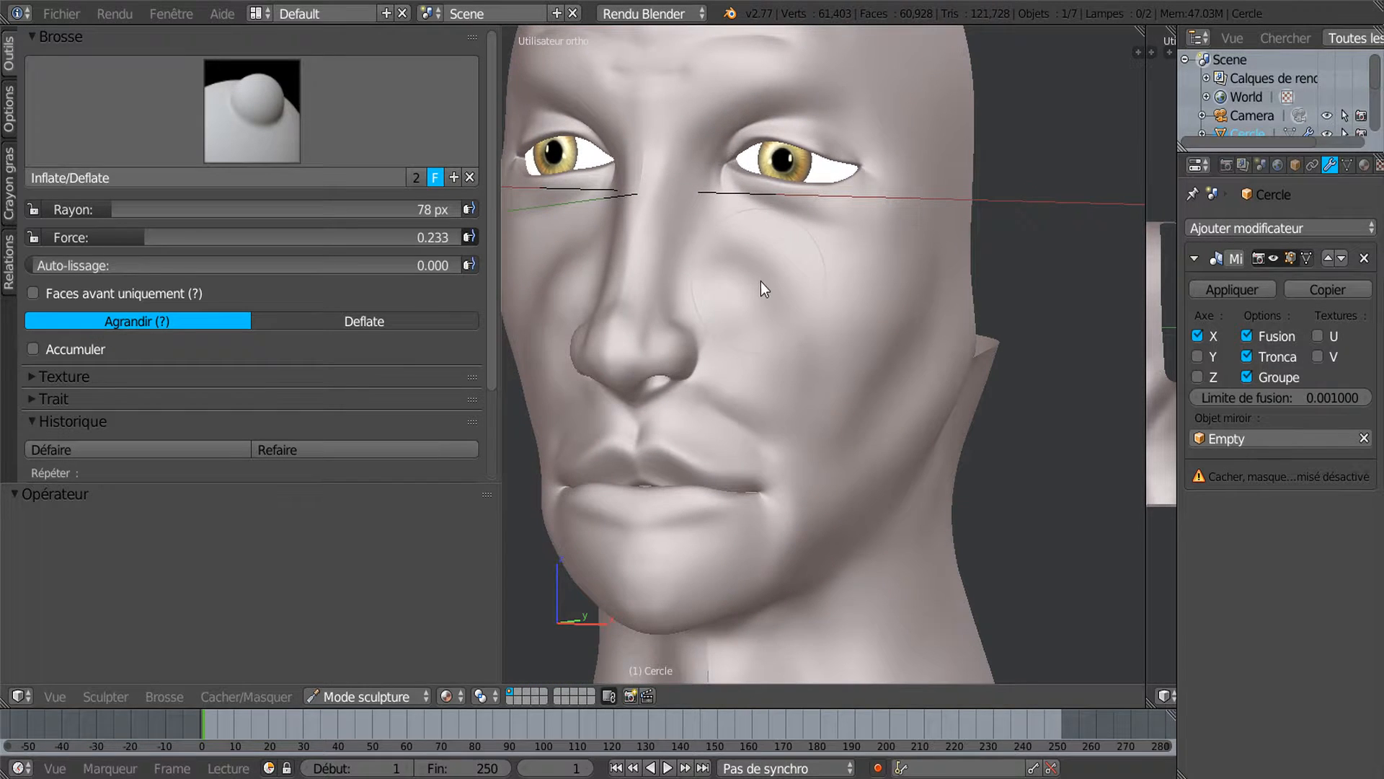
pyautogui.hotkey('ctrl', 'z')
pyautogui.moveTo(829, 329); pyautogui.dragTo(806, 339, button='middle')
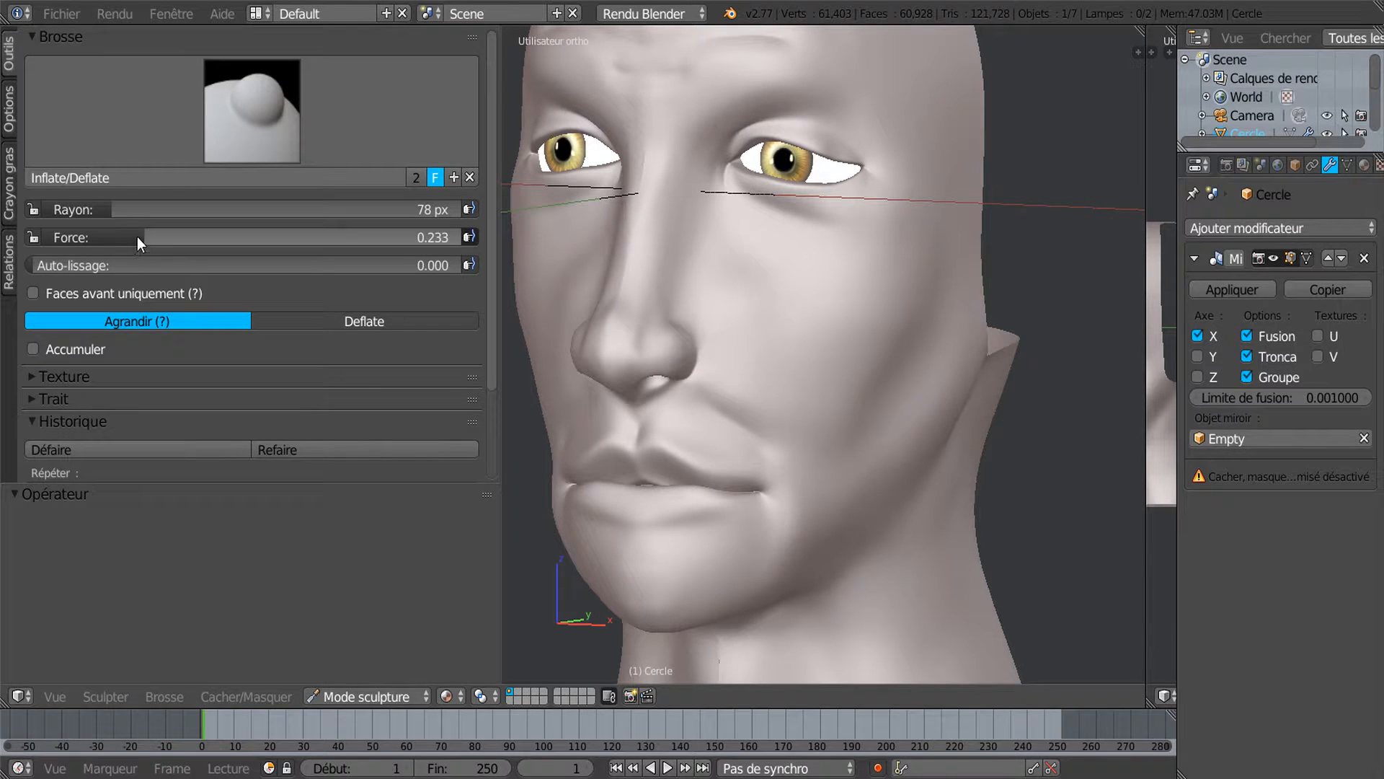
# Set the Inflate/Deflate brush strength to 0.111 and inflate the cheek beside the nose.
pyautogui.moveTo(137, 236); pyautogui.dragTo(81, 237)
pyautogui.moveTo(231, 249); pyautogui.dragTo(235, 249)
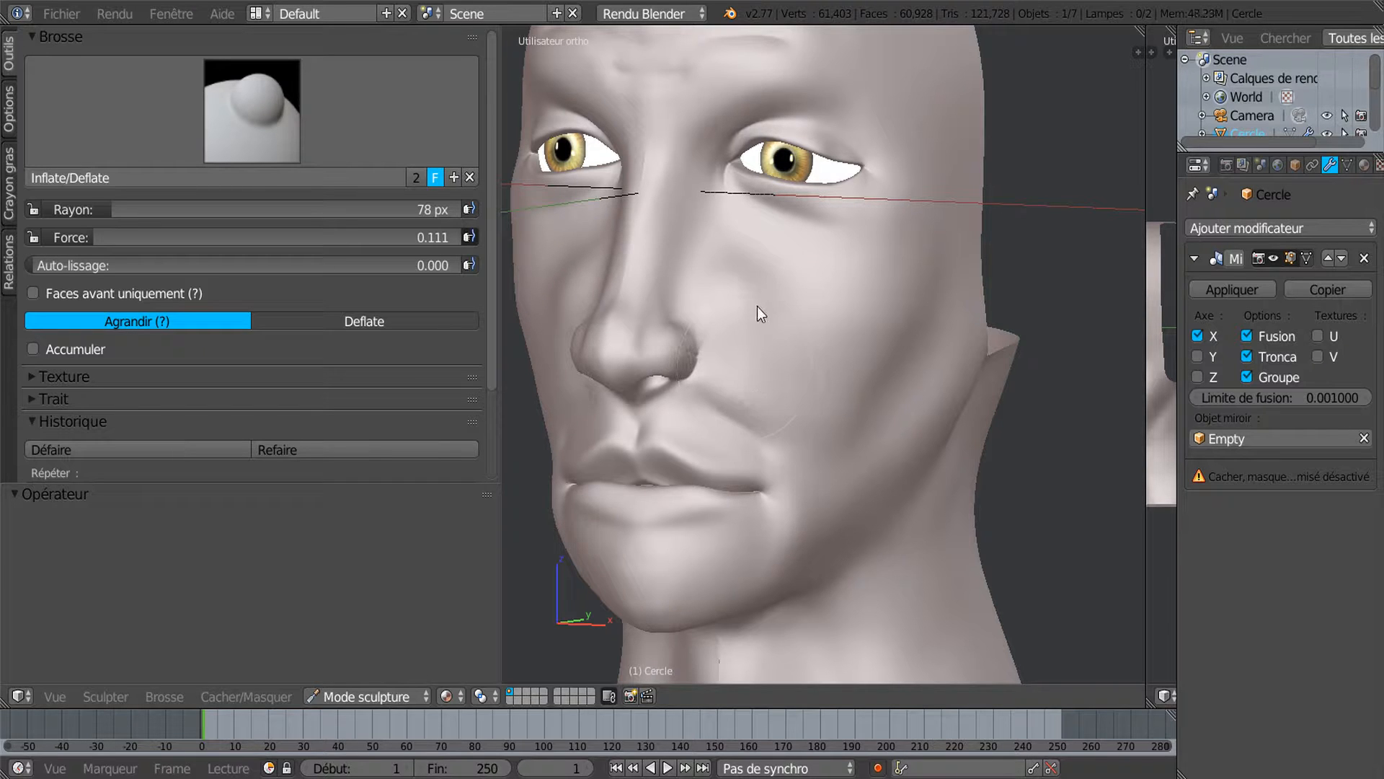
pyautogui.moveTo(780, 380); pyautogui.dragTo(894, 340, button='middle')
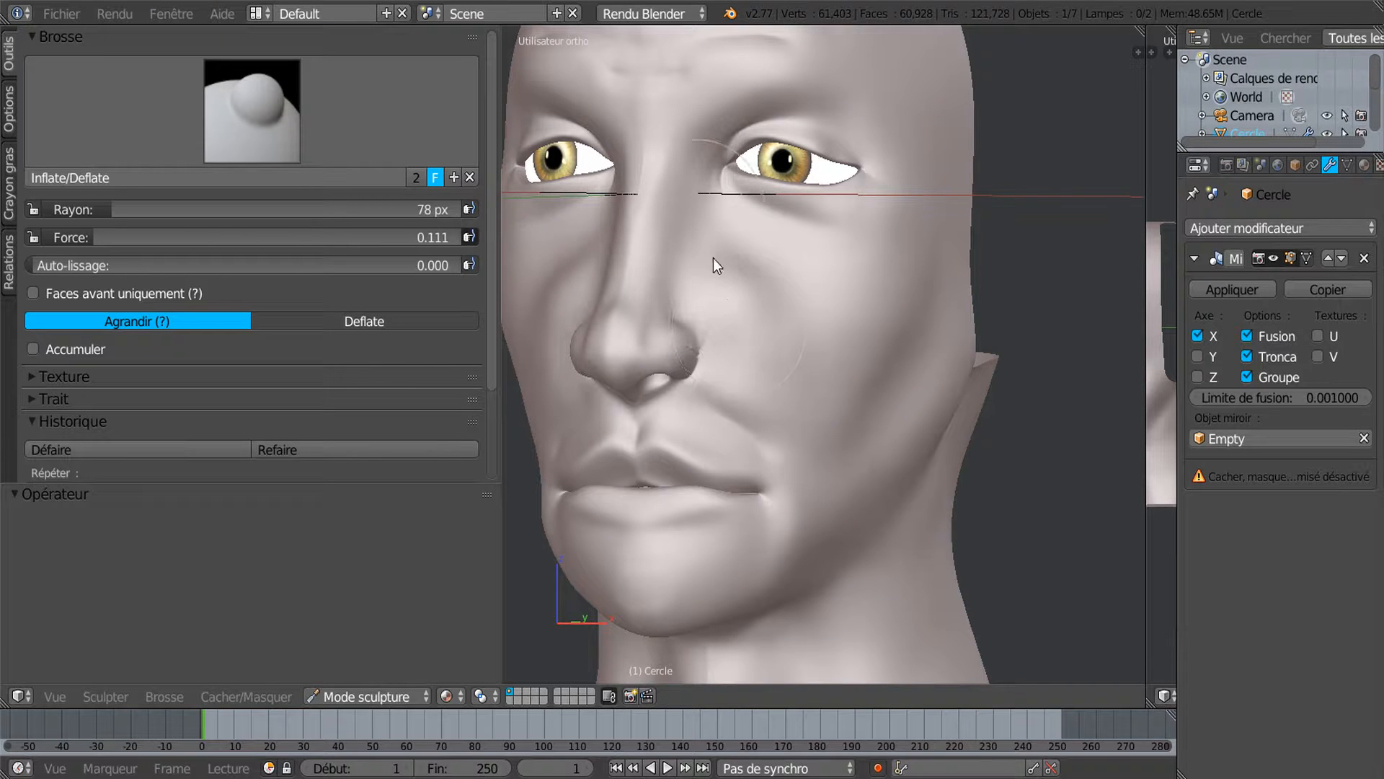
pyautogui.moveTo(746, 336)
pyautogui.mouseDown(button='middle')
pyautogui.moveTo(928, 340)
pyautogui.moveTo(829, 344)
pyautogui.moveTo(896, 346)
pyautogui.moveTo(866, 349)
pyautogui.moveTo(937, 336)
pyautogui.mouseUp(button='middle')
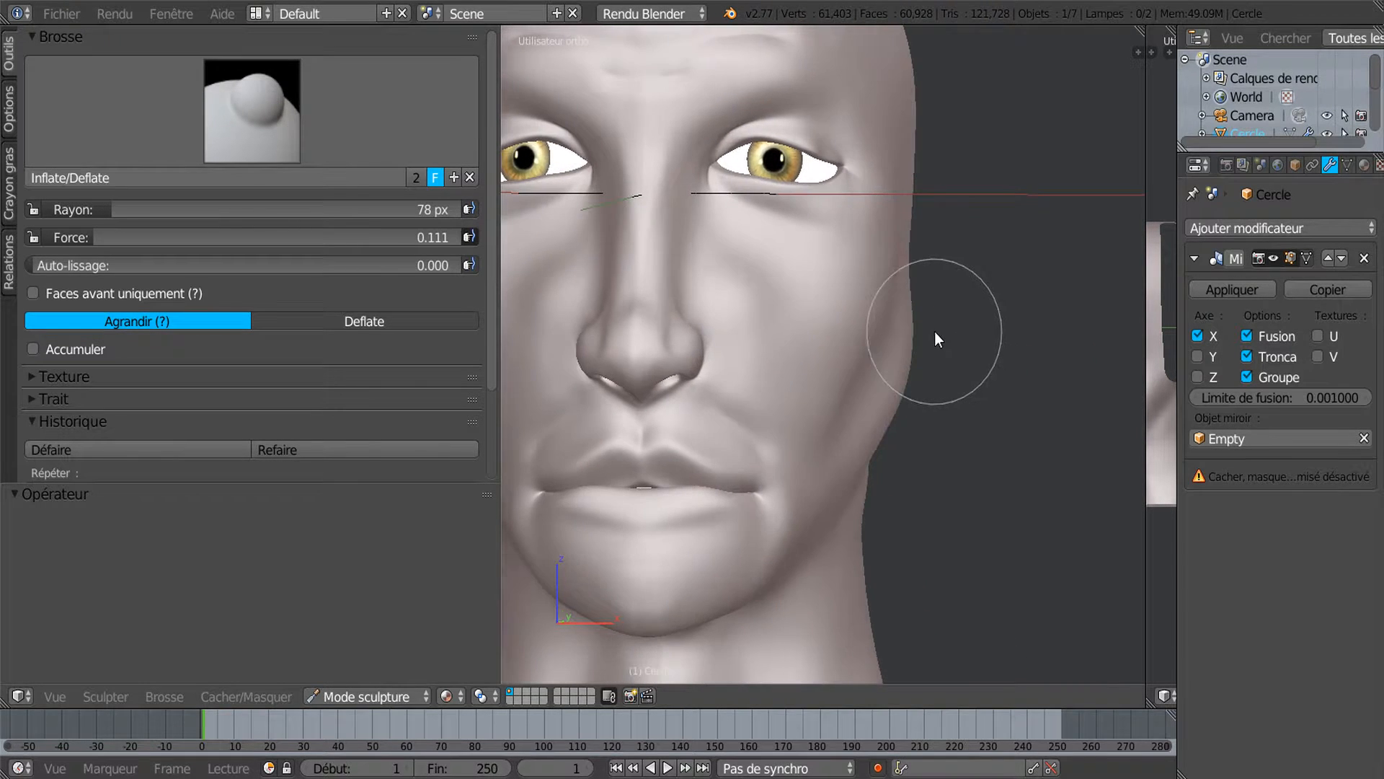
# Even out the inflated cheek beside the nose with the Smooth brush at 0.952 strength.
pyautogui.click(261, 128)
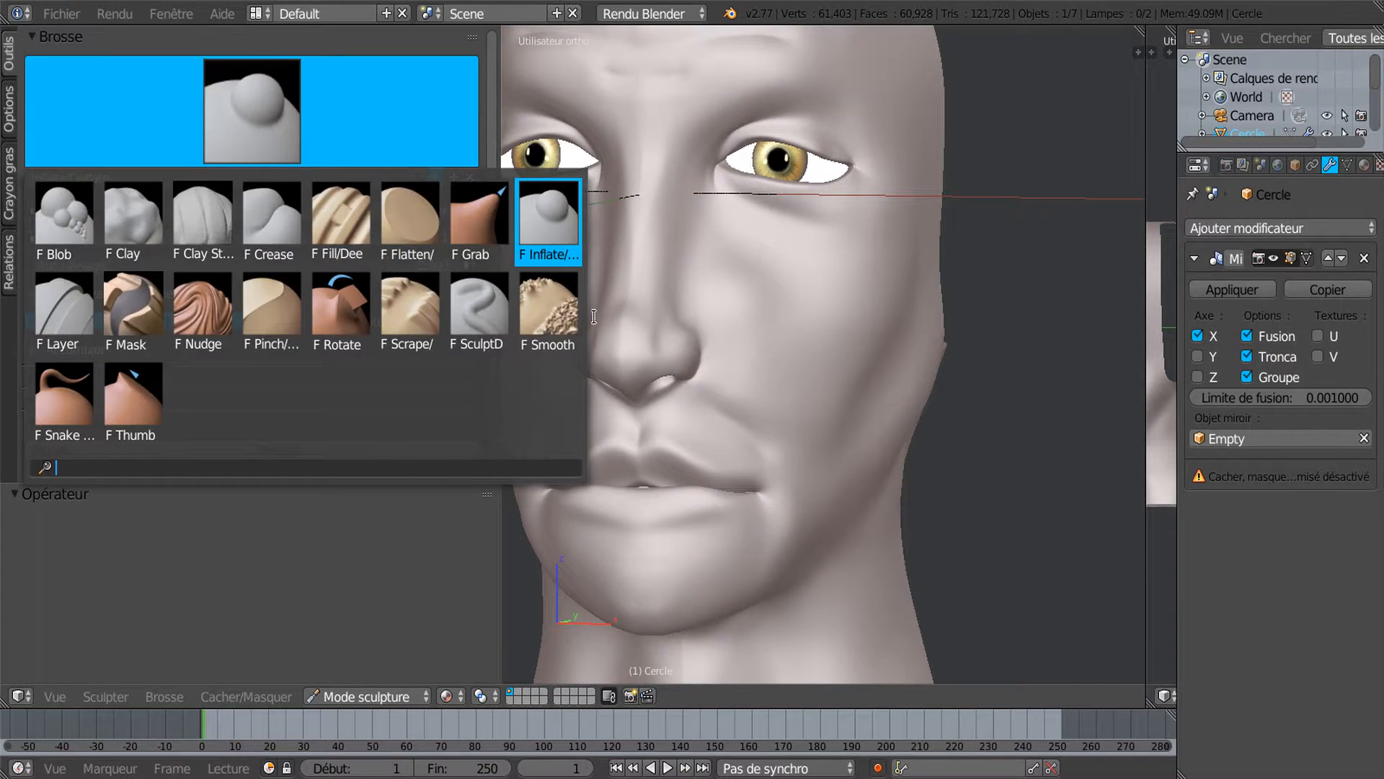
pyautogui.click(562, 302)
pyautogui.moveTo(772, 253); pyautogui.dragTo(959, 291, button='middle')
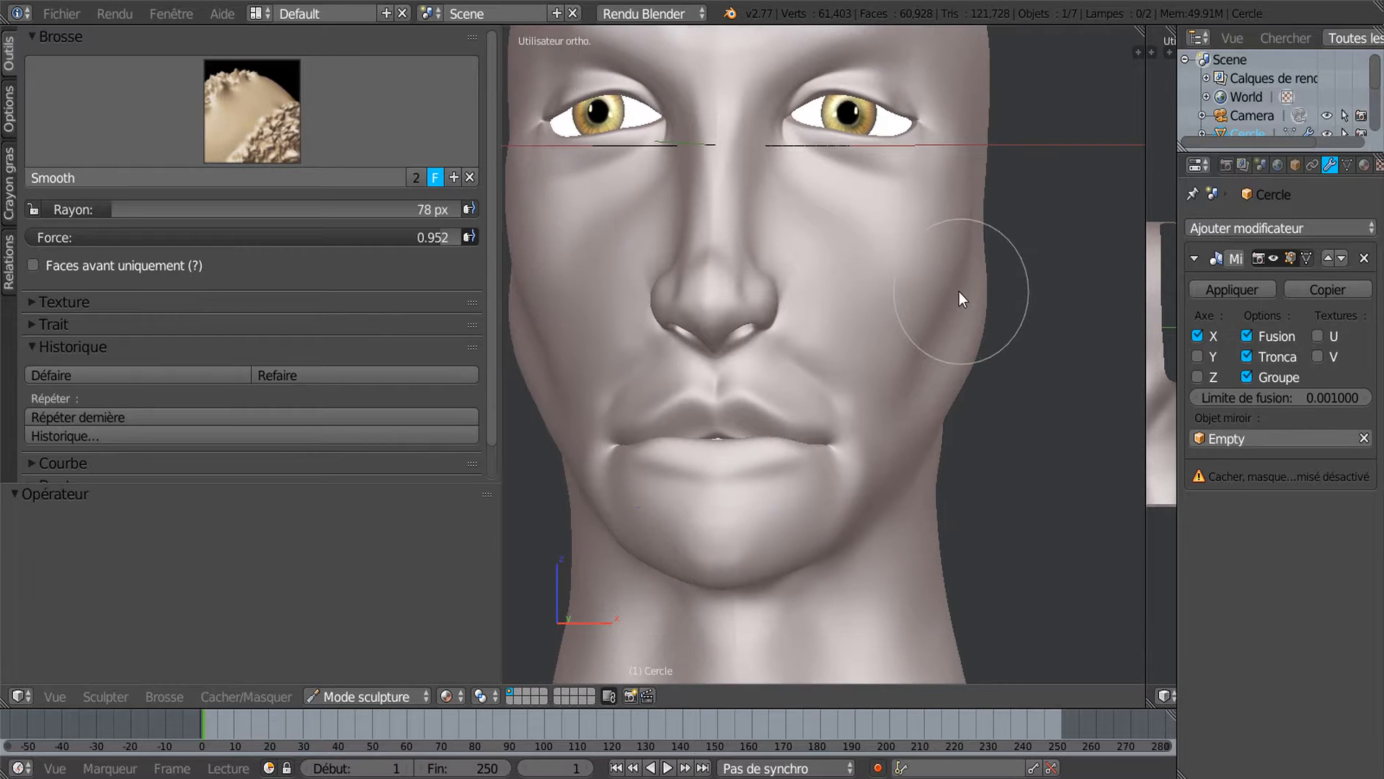
pyautogui.moveTo(736, 196); pyautogui.dragTo(705, 297, button='middle')
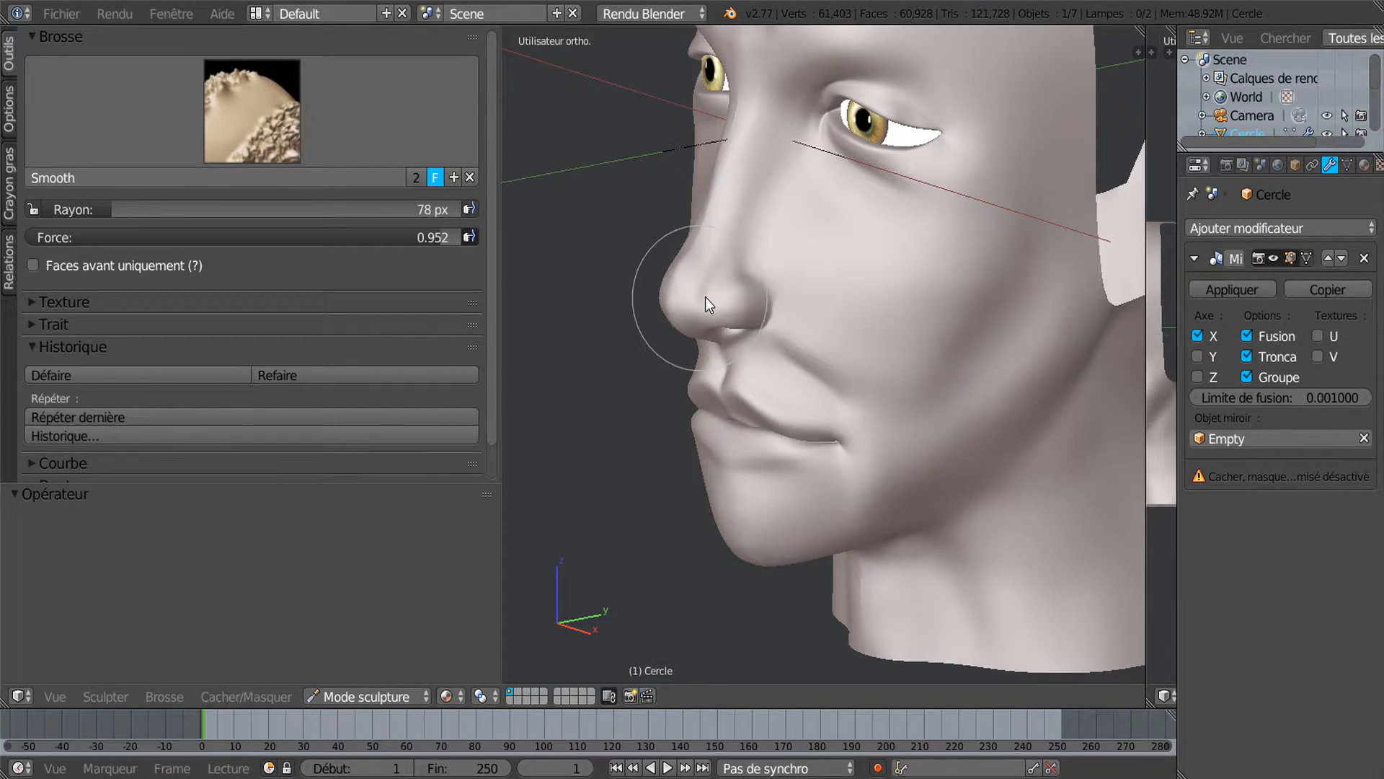
pyautogui.moveTo(877, 371)
pyautogui.mouseDown(button='middle')
pyautogui.moveTo(965, 323)
pyautogui.moveTo(884, 367)
pyautogui.mouseUp(button='middle')
# Try the Crease brush at 78 px radius and 0.076 strength down the cheek, and undo the stroke.
pyautogui.click(257, 120)
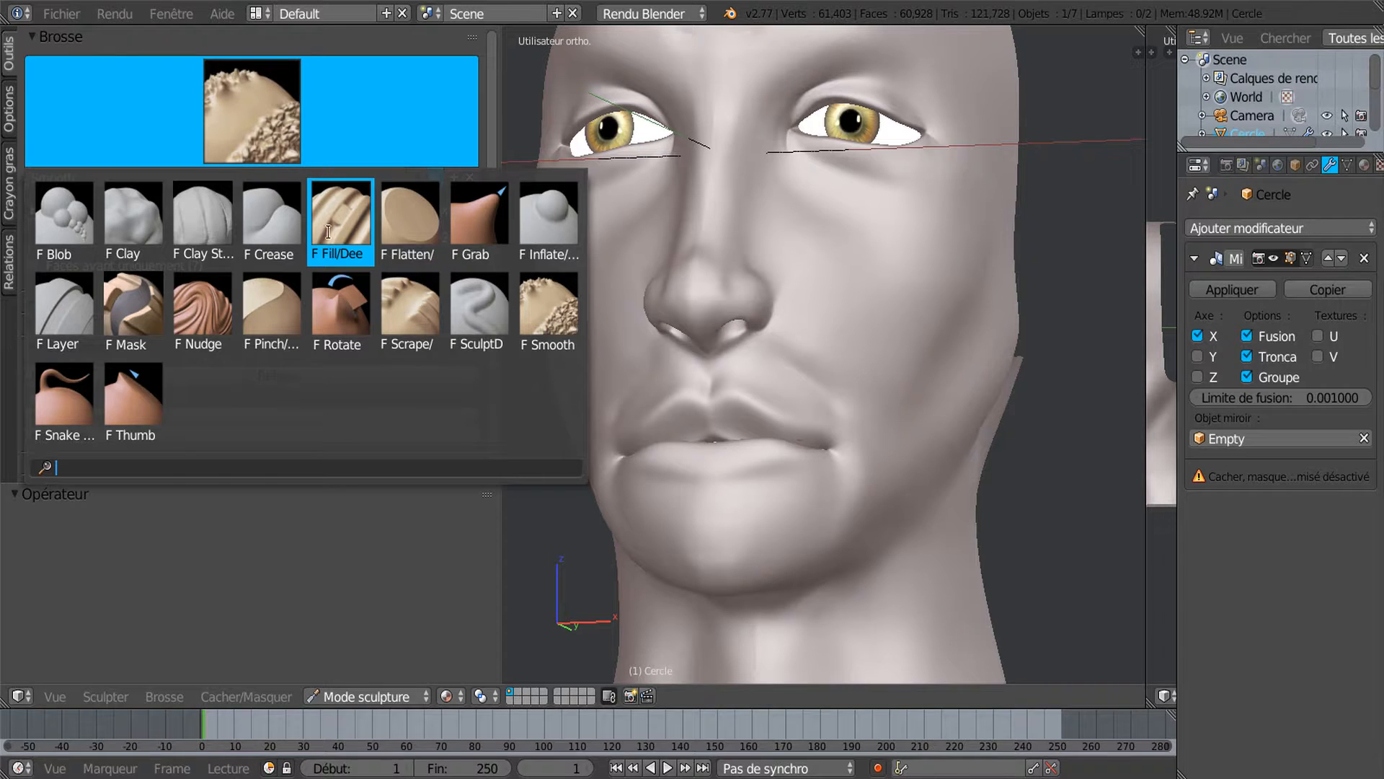
pyautogui.click(270, 218)
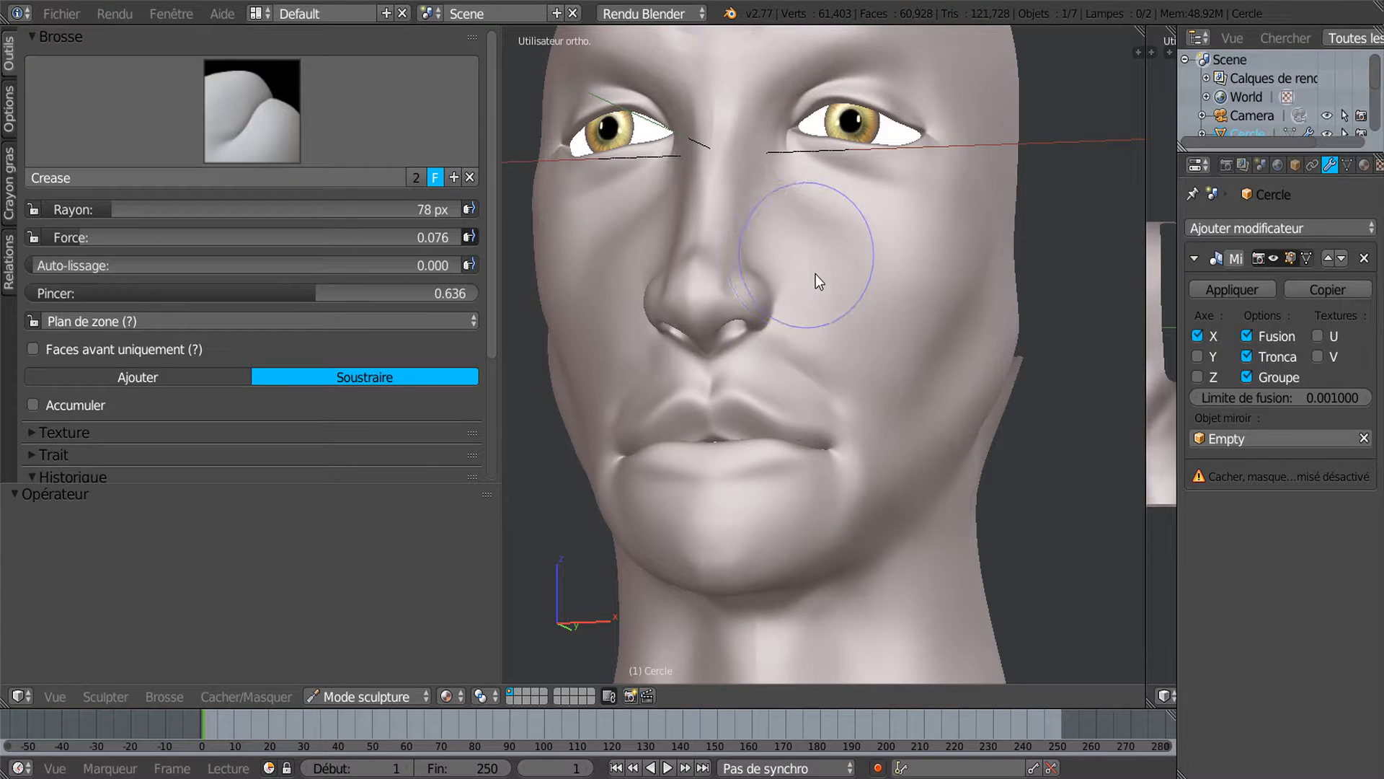
pyautogui.moveTo(503, 265); pyautogui.dragTo(307, 296)
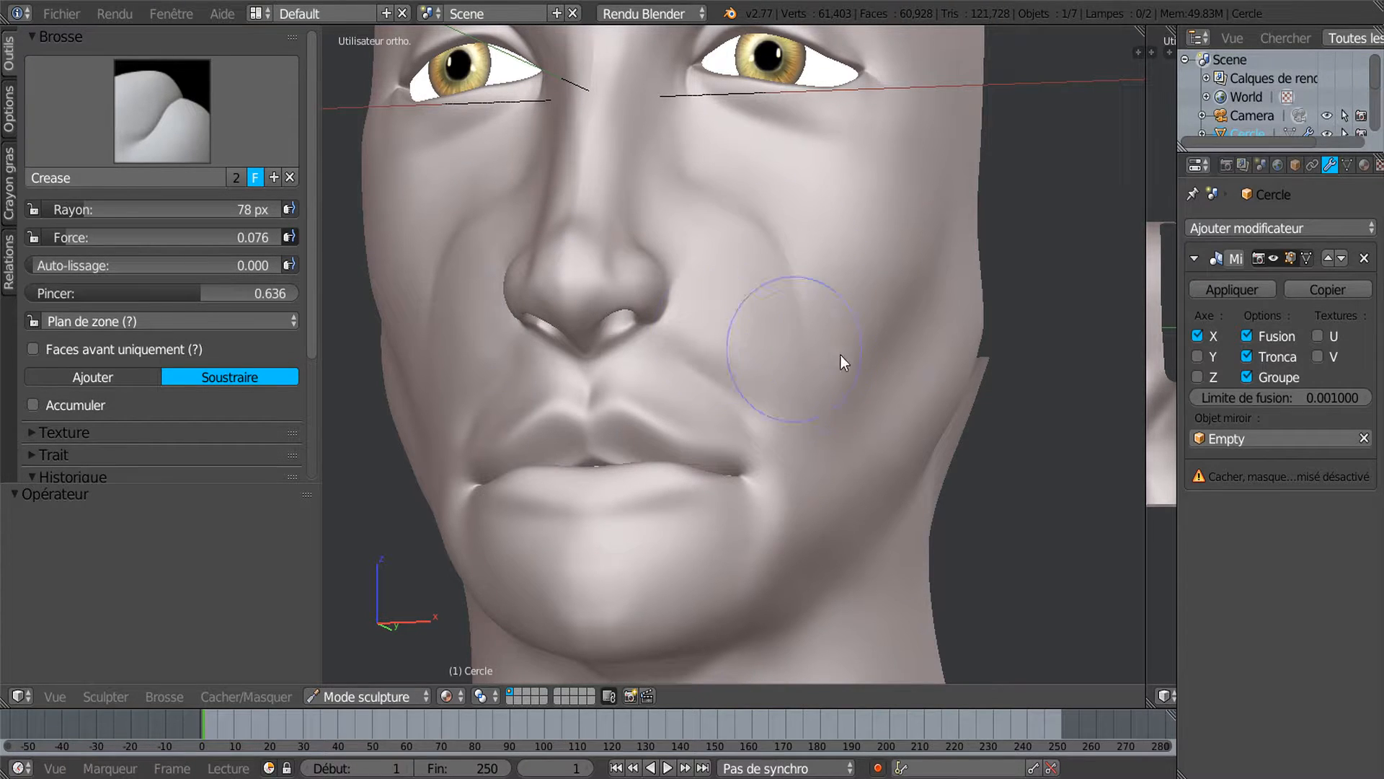
pyautogui.hotkey('ctrl', 'z')
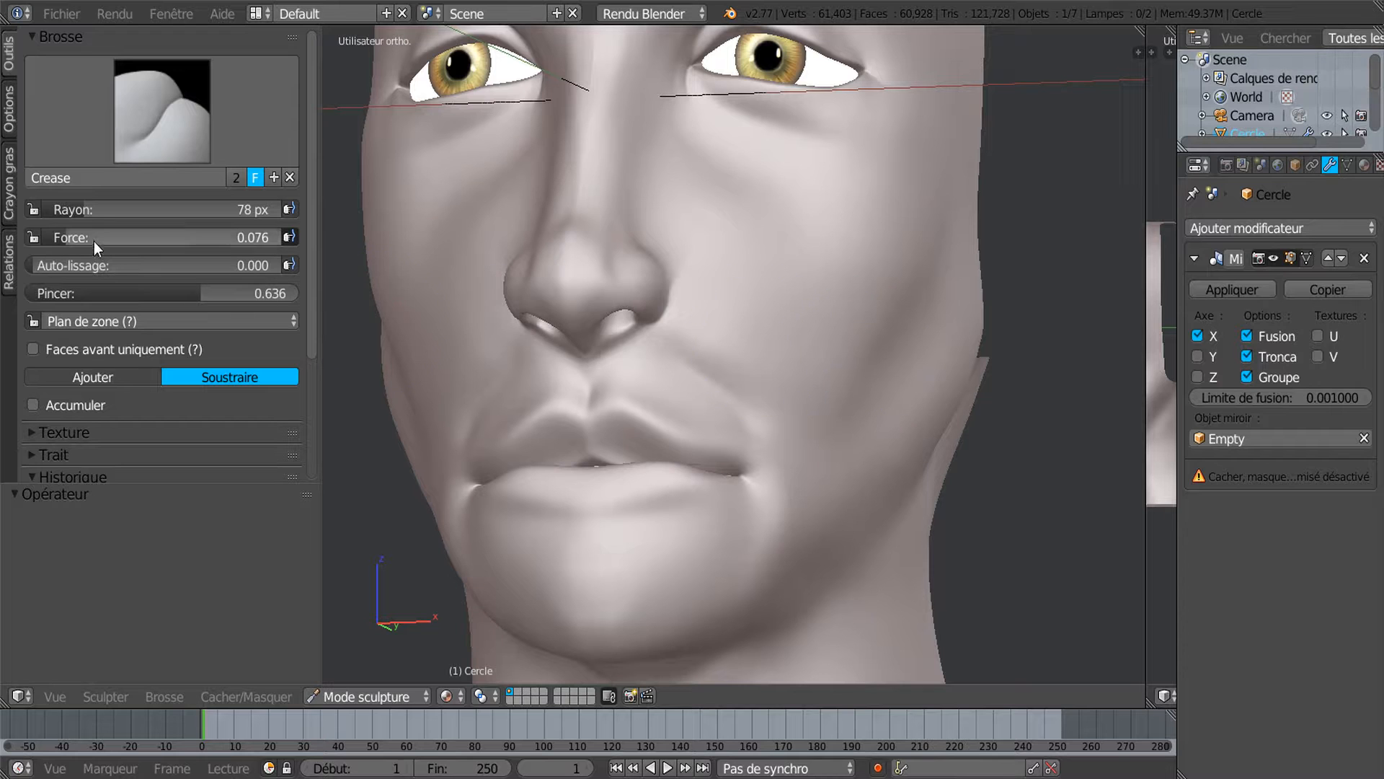
# Set the Crease brush strength to 0.035 and carve a subtracting crease from below the inner eye down the cheek.
pyautogui.click(59, 237)
pyautogui.write('0.035')
pyautogui.press('Return')
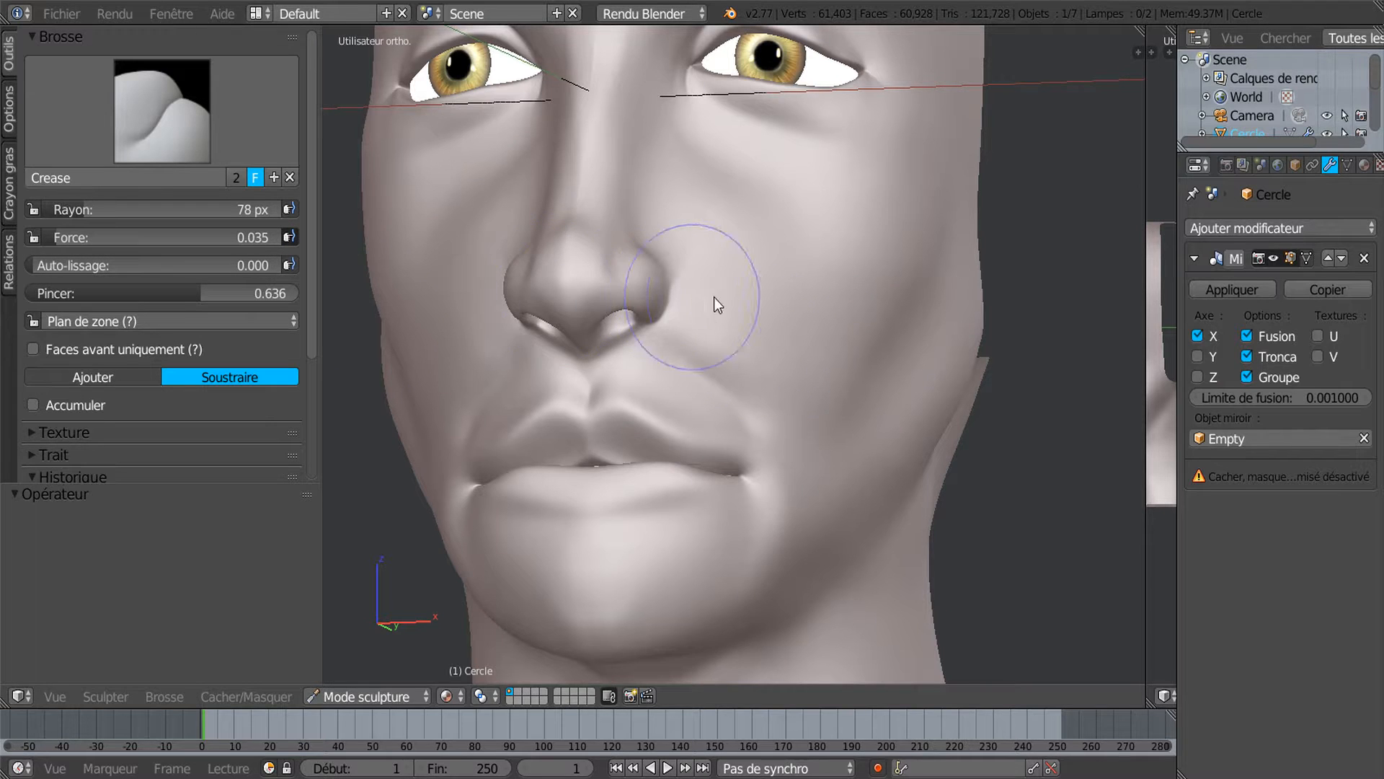
pyautogui.moveTo(714, 297); pyautogui.dragTo(770, 318, button='middle')
pyautogui.moveTo(721, 171); pyautogui.dragTo(749, 214)
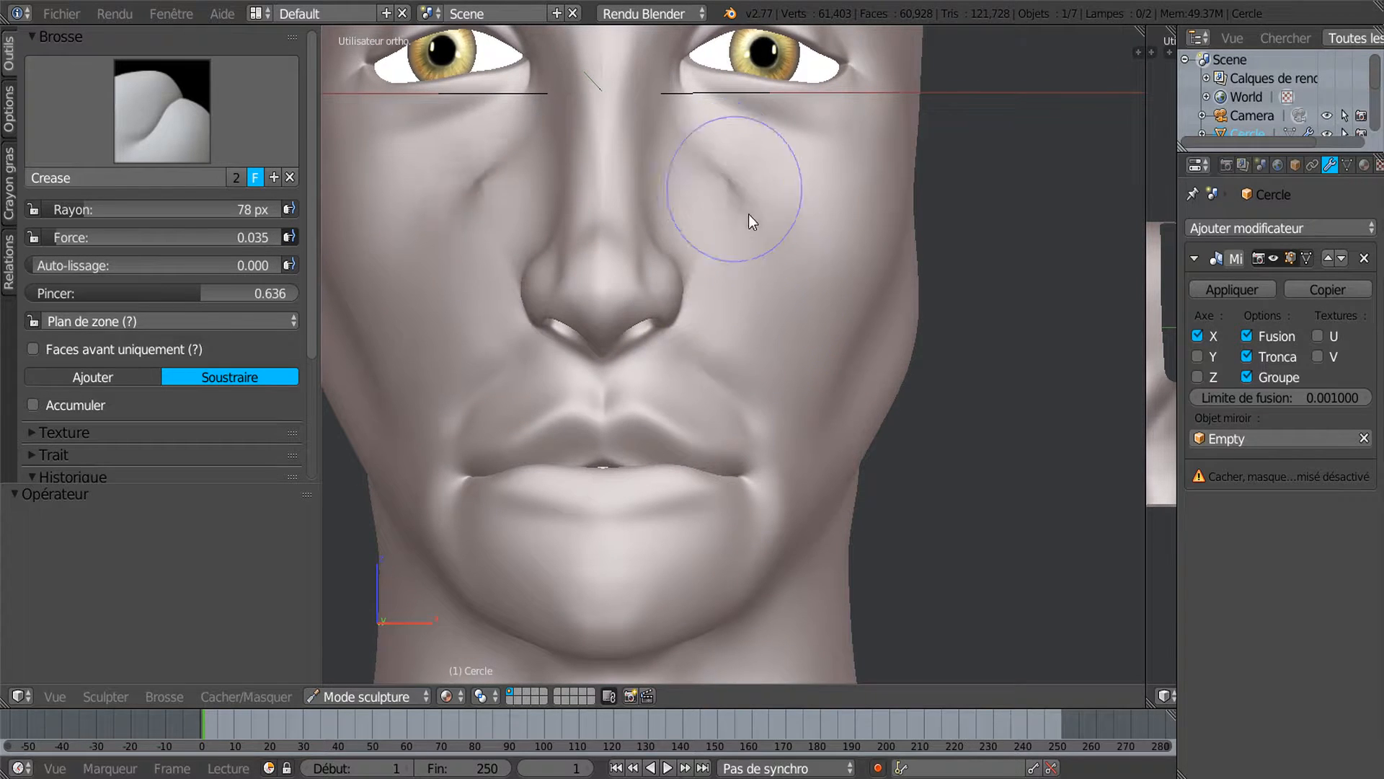
pyautogui.moveTo(768, 266); pyautogui.dragTo(780, 375)
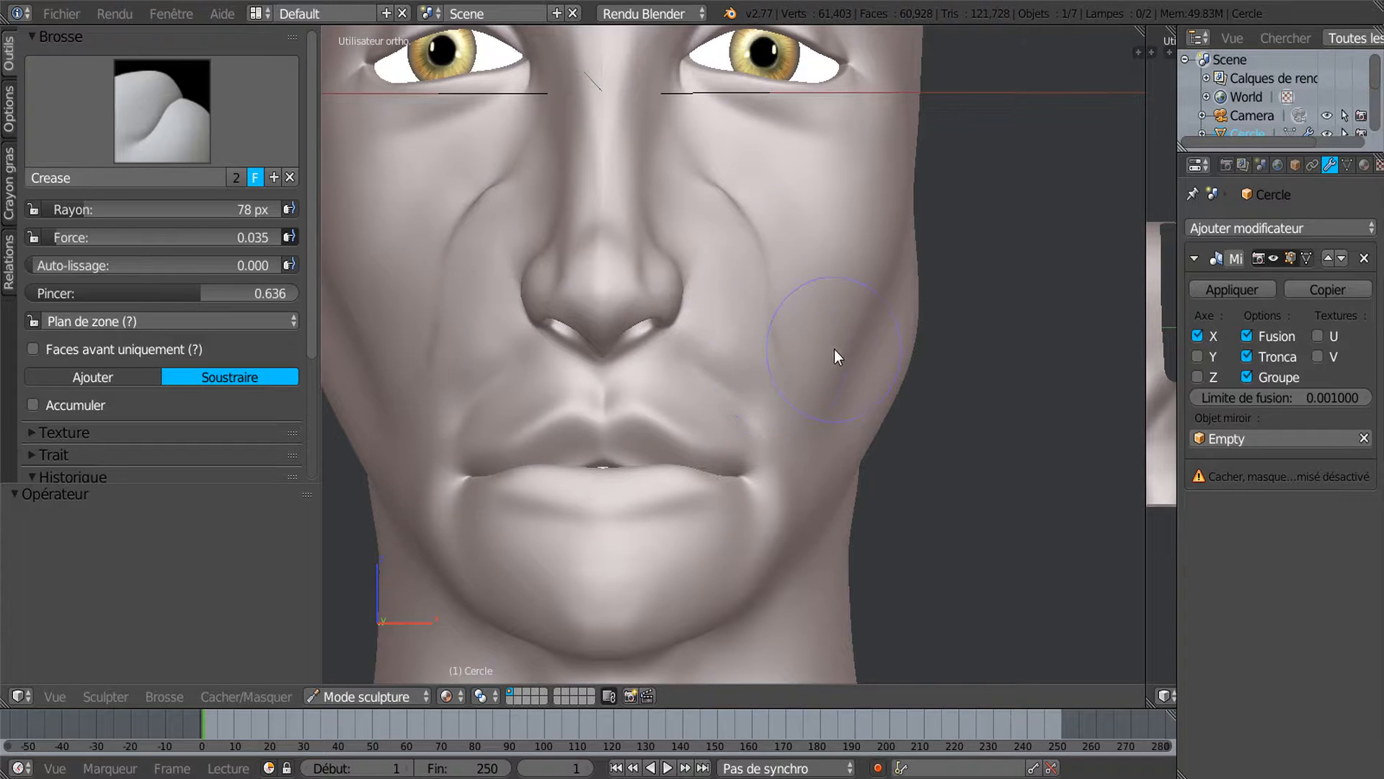
pyautogui.moveTo(833, 349); pyautogui.dragTo(757, 353, button='middle')
# Soften the new cheek crease with the Smooth brush at a 78 px radius.
pyautogui.click(162, 108)
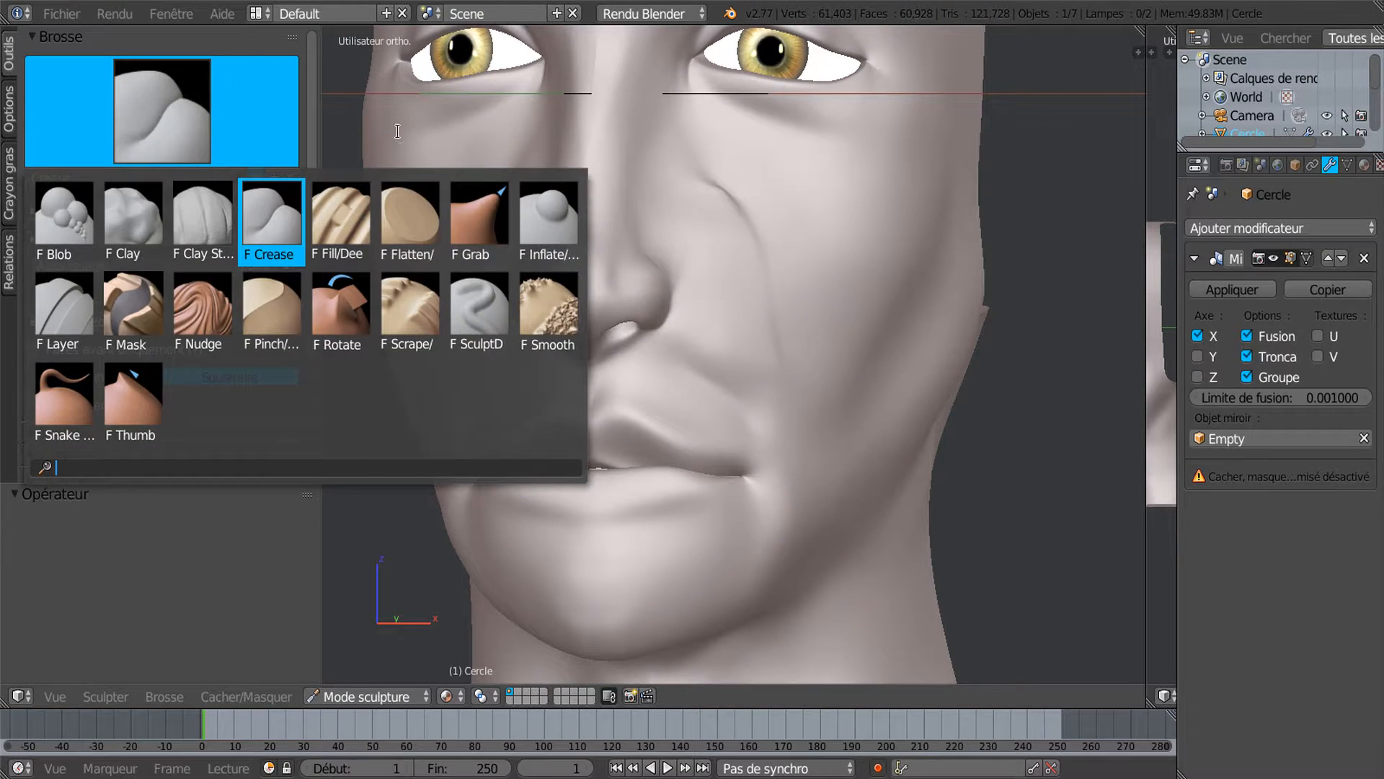
pyautogui.click(548, 310)
pyautogui.moveTo(749, 211)
pyautogui.mouseDown(button='middle')
pyautogui.moveTo(735, 235)
pyautogui.moveTo(779, 383)
pyautogui.moveTo(785, 256)
pyautogui.moveTo(790, 352)
pyautogui.moveTo(881, 274)
pyautogui.moveTo(888, 307)
pyautogui.moveTo(904, 308)
pyautogui.mouseUp(button='middle')
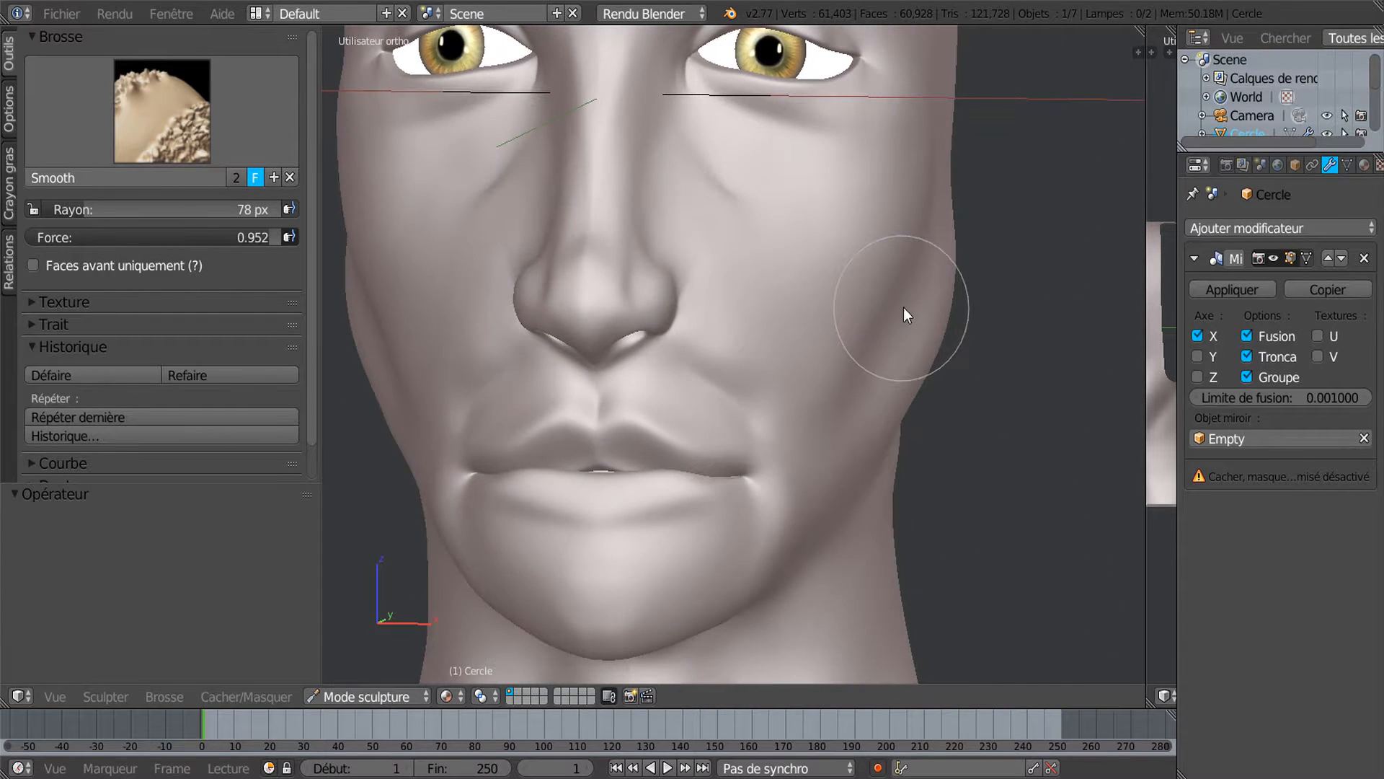
# Inflate the cheek between the nostril and the softened crease with the Inflate/Deflate brush at 0.111 strength.
pyautogui.click(130, 114)
pyautogui.press('Down')
pyautogui.press('Down')
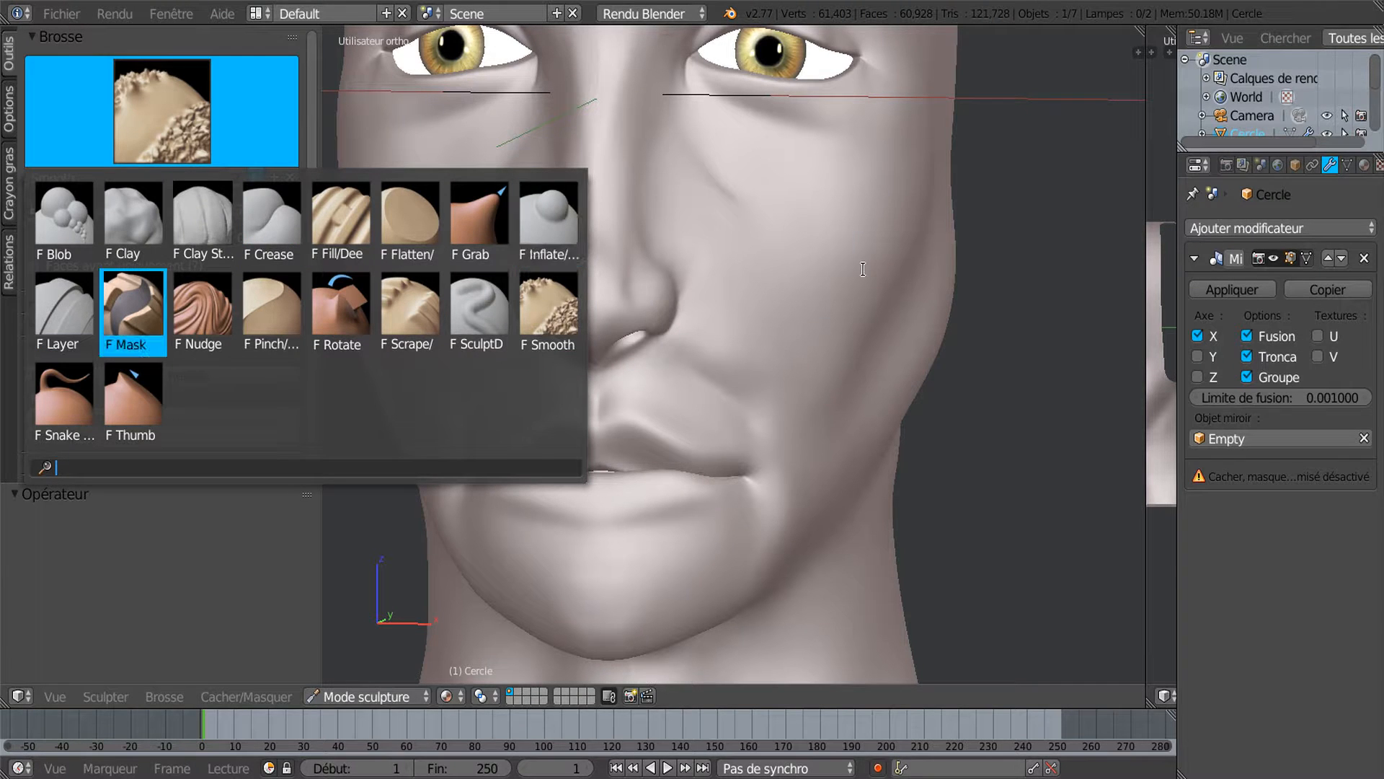
pyautogui.click(938, 305)
pyautogui.moveTo(991, 352)
pyautogui.mouseDown(button='middle')
pyautogui.moveTo(1007, 352)
pyautogui.moveTo(976, 337)
pyautogui.moveTo(959, 357)
pyautogui.mouseUp(button='middle')
pyautogui.click(144, 158)
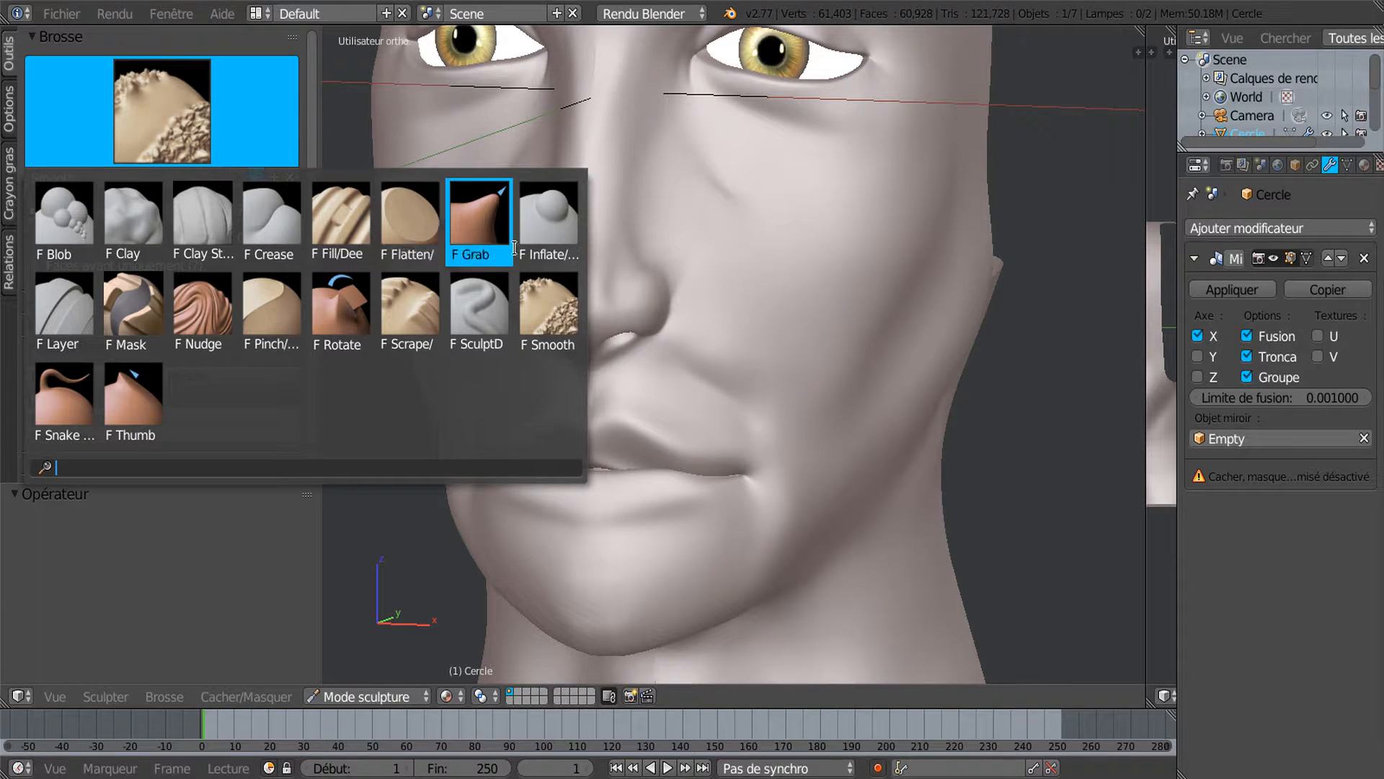
pyautogui.click(546, 216)
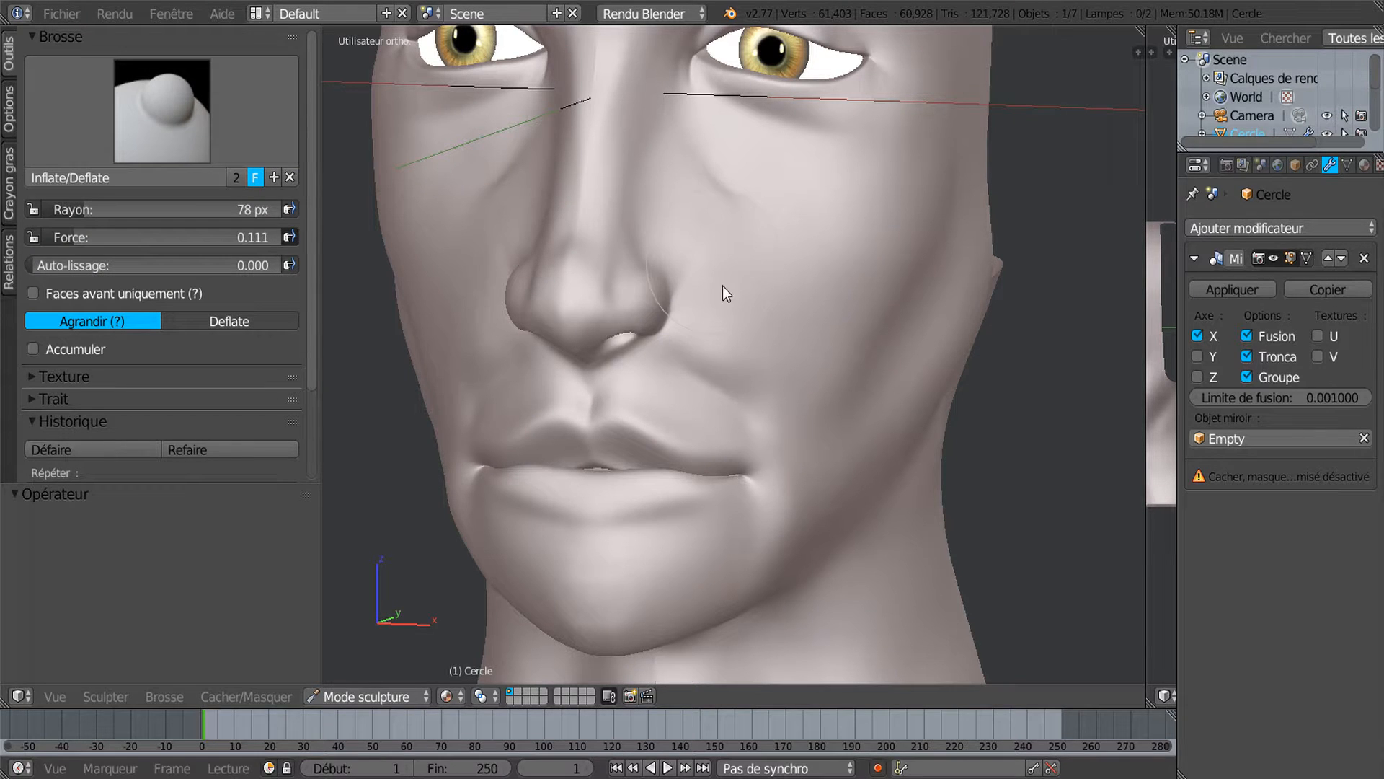
pyautogui.moveTo(717, 253); pyautogui.dragTo(847, 258, button='middle')
# Smooth the junction between the nostril wing and the cheek with the Smooth brush.
pyautogui.click(150, 123)
pyautogui.click(548, 310)
pyautogui.moveTo(675, 293)
pyautogui.mouseDown(button='middle')
pyautogui.moveTo(635, 304)
pyautogui.moveTo(762, 278)
pyautogui.moveTo(872, 228)
pyautogui.moveTo(764, 235)
pyautogui.mouseUp(button='middle')
pyautogui.scroll(3, 652, 292)
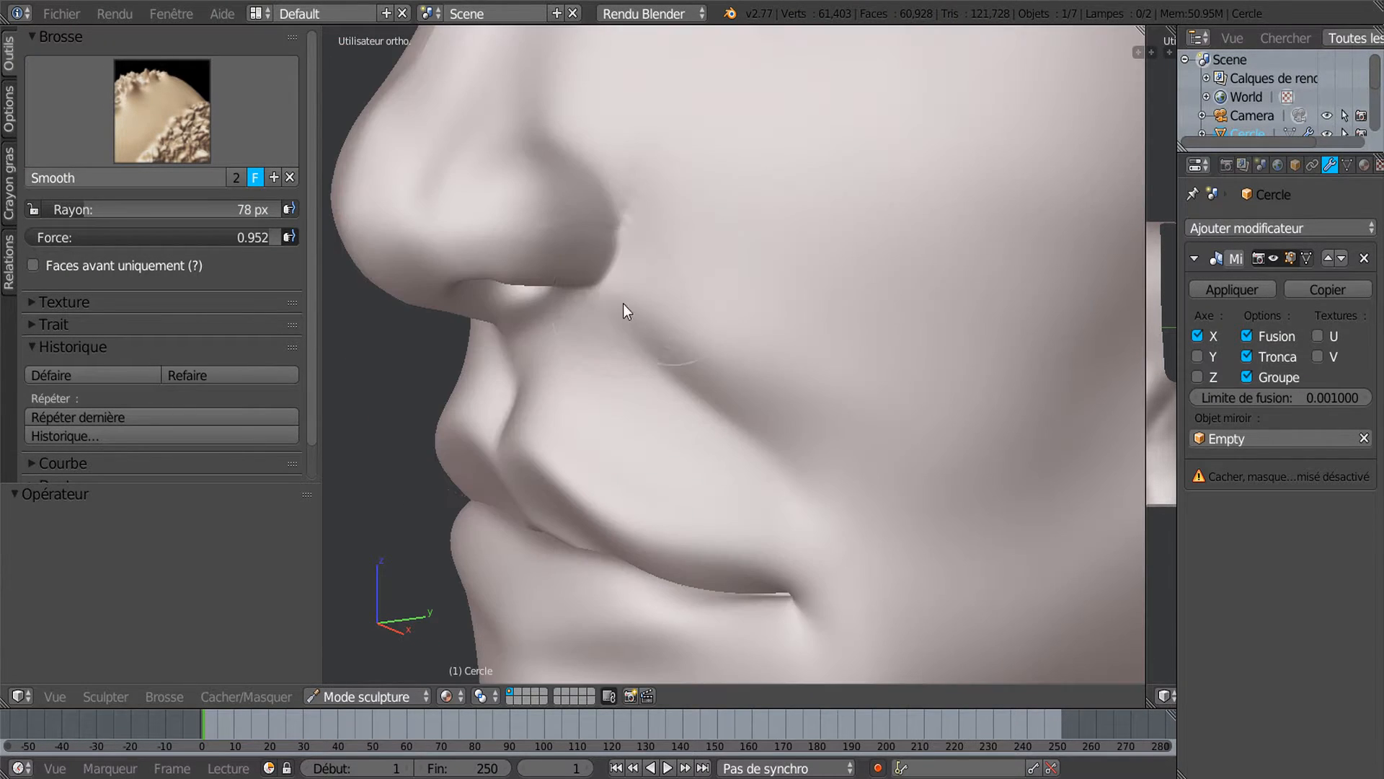
pyautogui.scroll(3, 649, 227)
pyautogui.moveTo(608, 239)
pyautogui.mouseDown()
pyautogui.moveTo(610, 197)
pyautogui.moveTo(610, 216)
pyautogui.mouseUp()
pyautogui.moveTo(613, 217); pyautogui.dragTo(729, 201, button='middle')
pyautogui.scroll(-5, 730, 202)
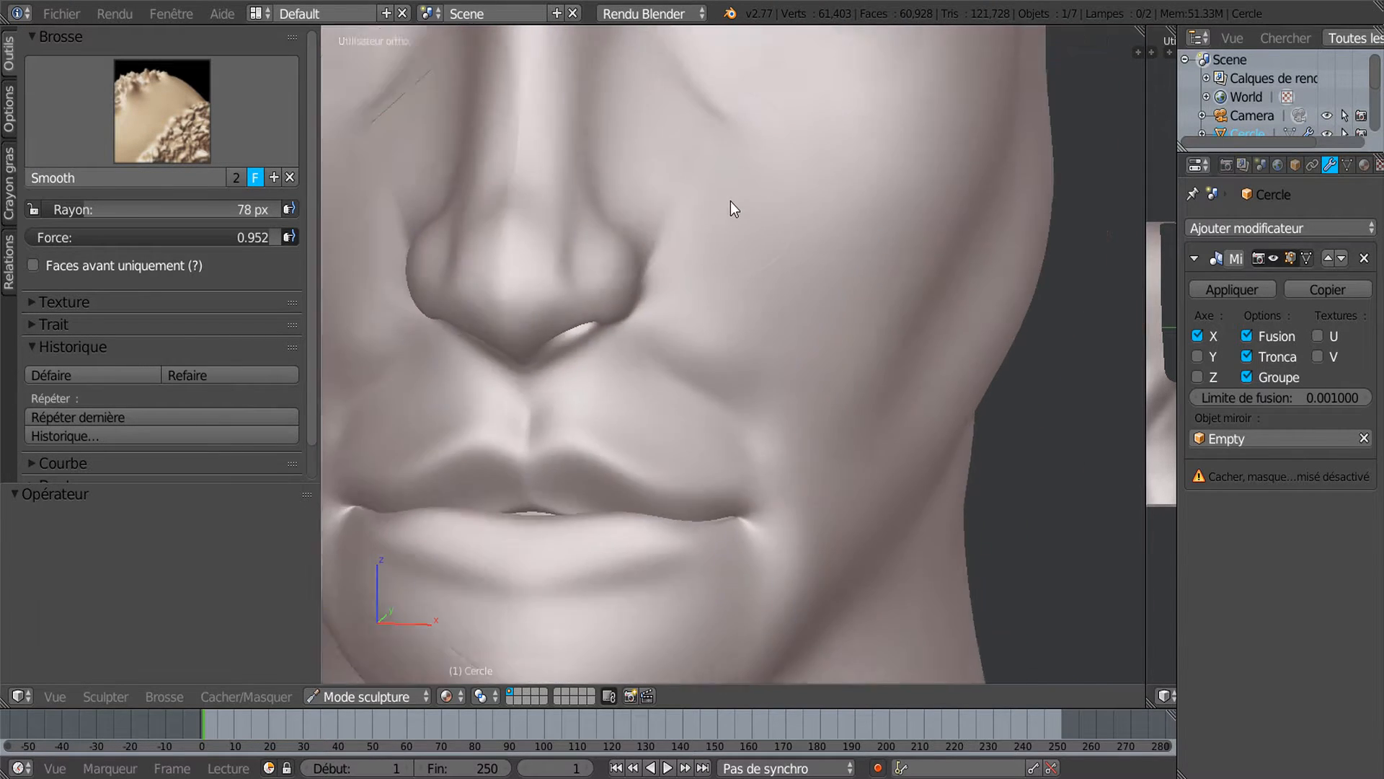
# Examine the nose and cheek from several angles, undoing and redoing recent strokes to compare the shapes.
pyautogui.scroll(4, 722, 194)
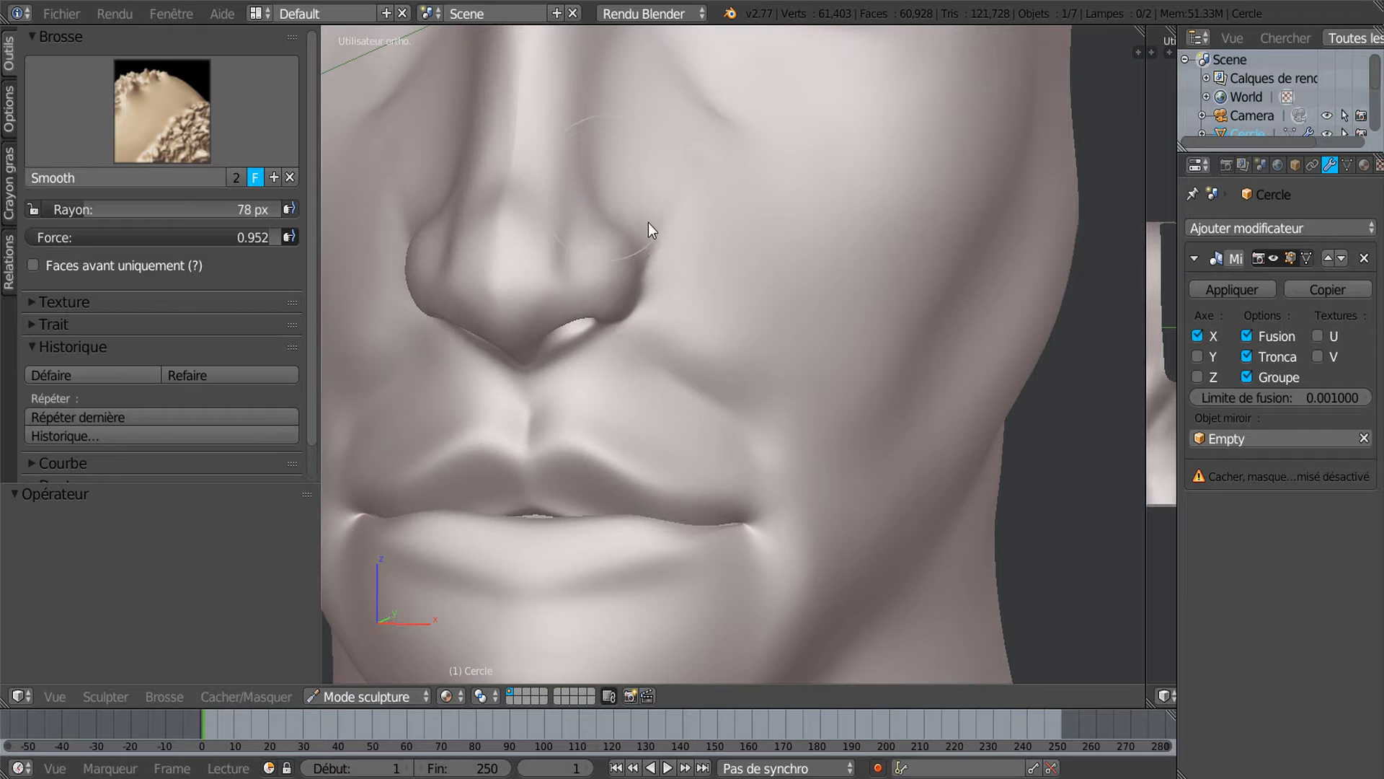
pyautogui.moveTo(652, 238)
pyautogui.mouseDown(button='middle')
pyautogui.moveTo(629, 235)
pyautogui.moveTo(642, 221)
pyautogui.moveTo(634, 236)
pyautogui.moveTo(725, 246)
pyautogui.moveTo(748, 284)
pyautogui.mouseUp(button='middle')
pyautogui.scroll(-2, 665, 235)
pyautogui.scroll(3, 663, 208)
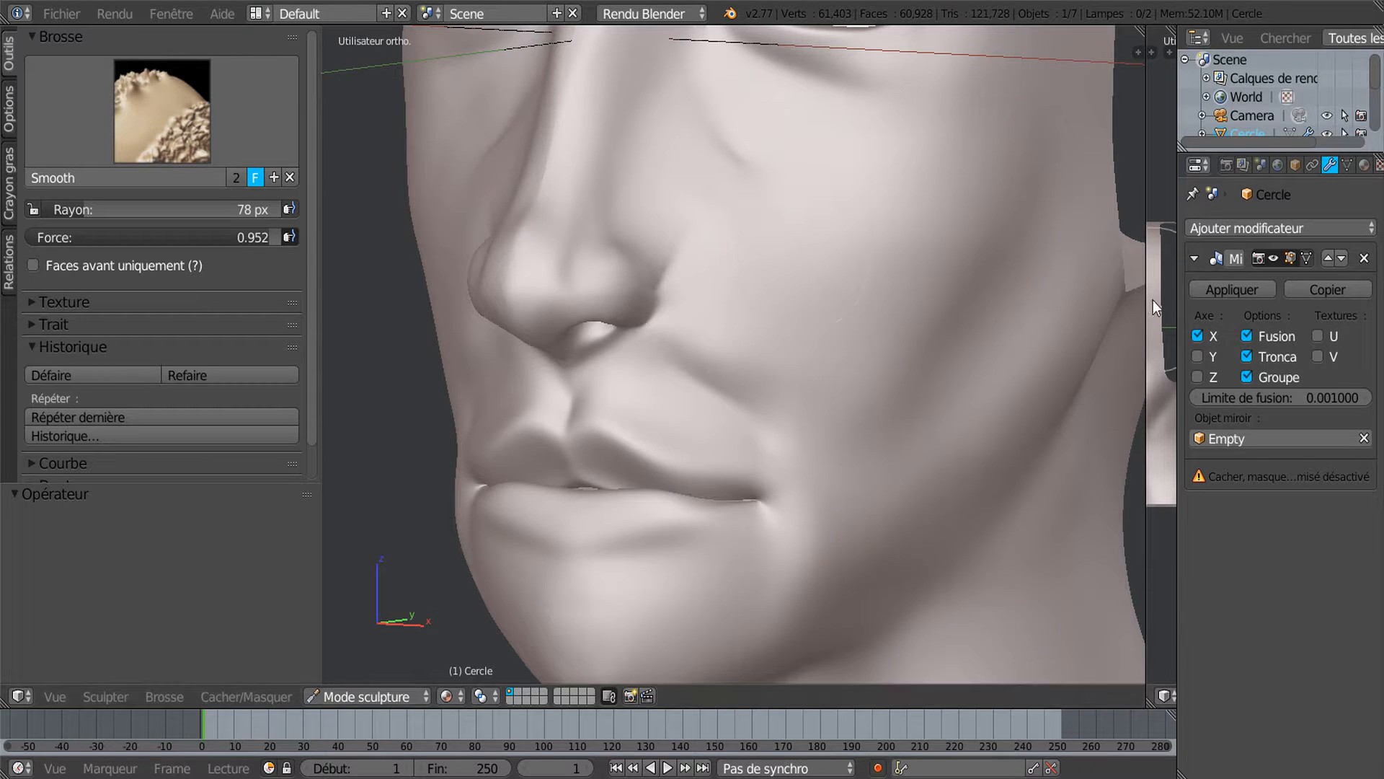
pyautogui.scroll(-3, 979, 272)
pyautogui.moveTo(841, 288); pyautogui.dragTo(887, 288, button='middle')
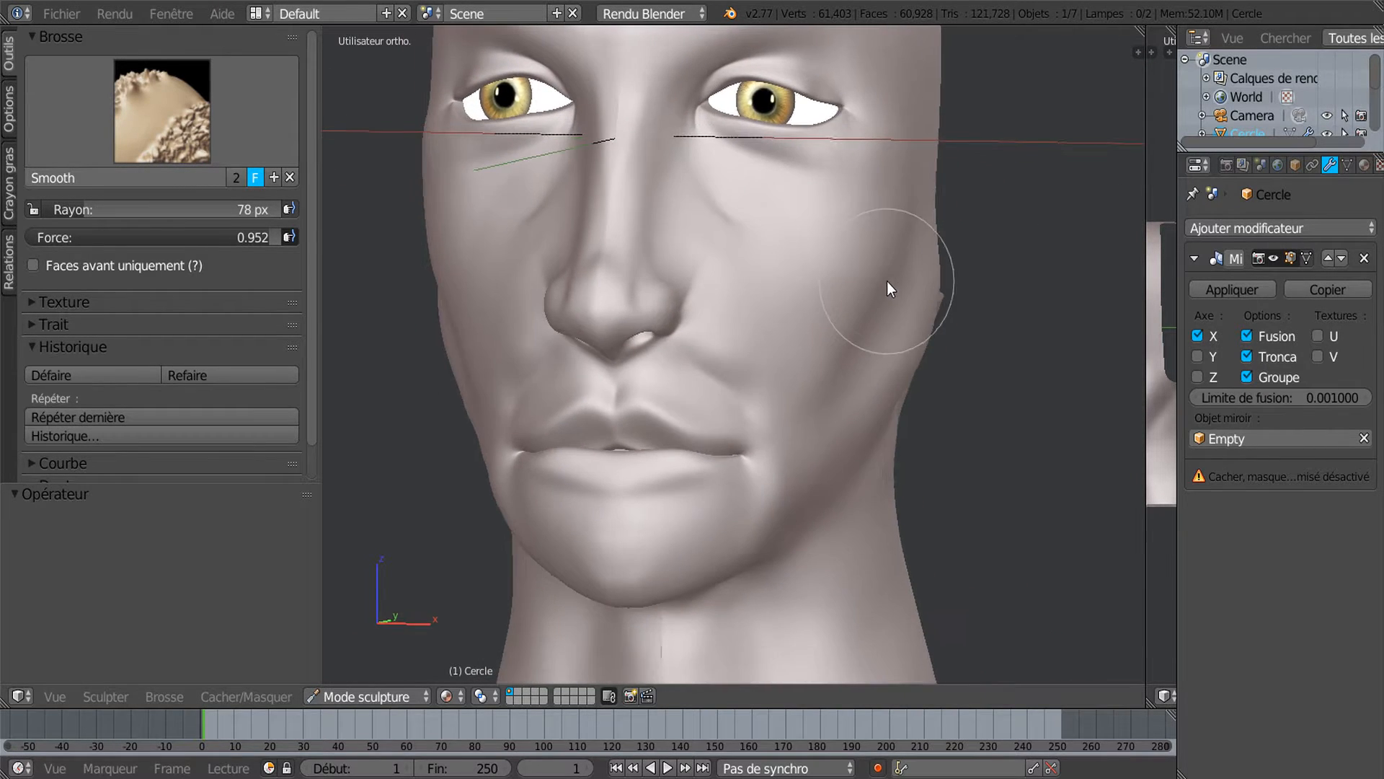
pyautogui.moveTo(733, 284); pyautogui.dragTo(712, 302, button='middle')
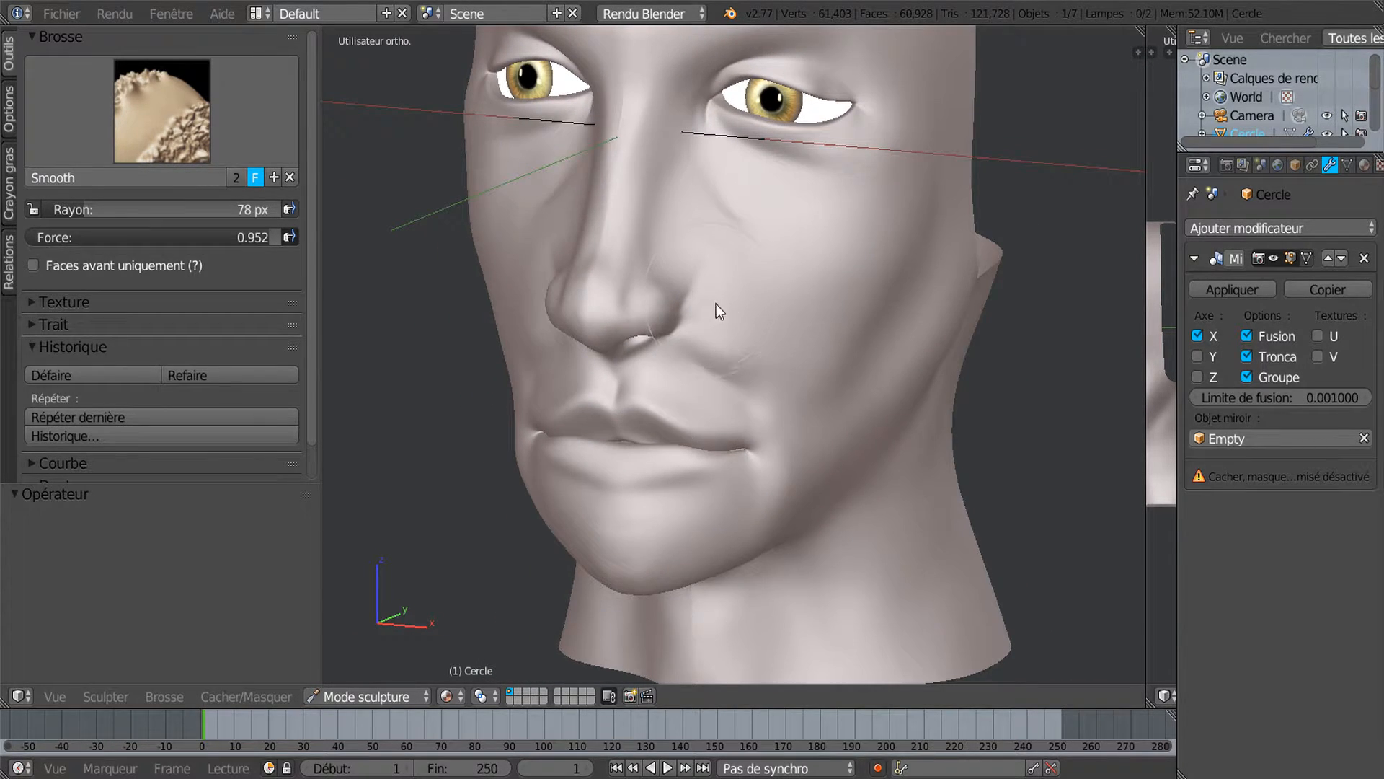
pyautogui.hotkey('ctrl', 'z')
pyautogui.hotkey('ctrl', 'shift', 'z')
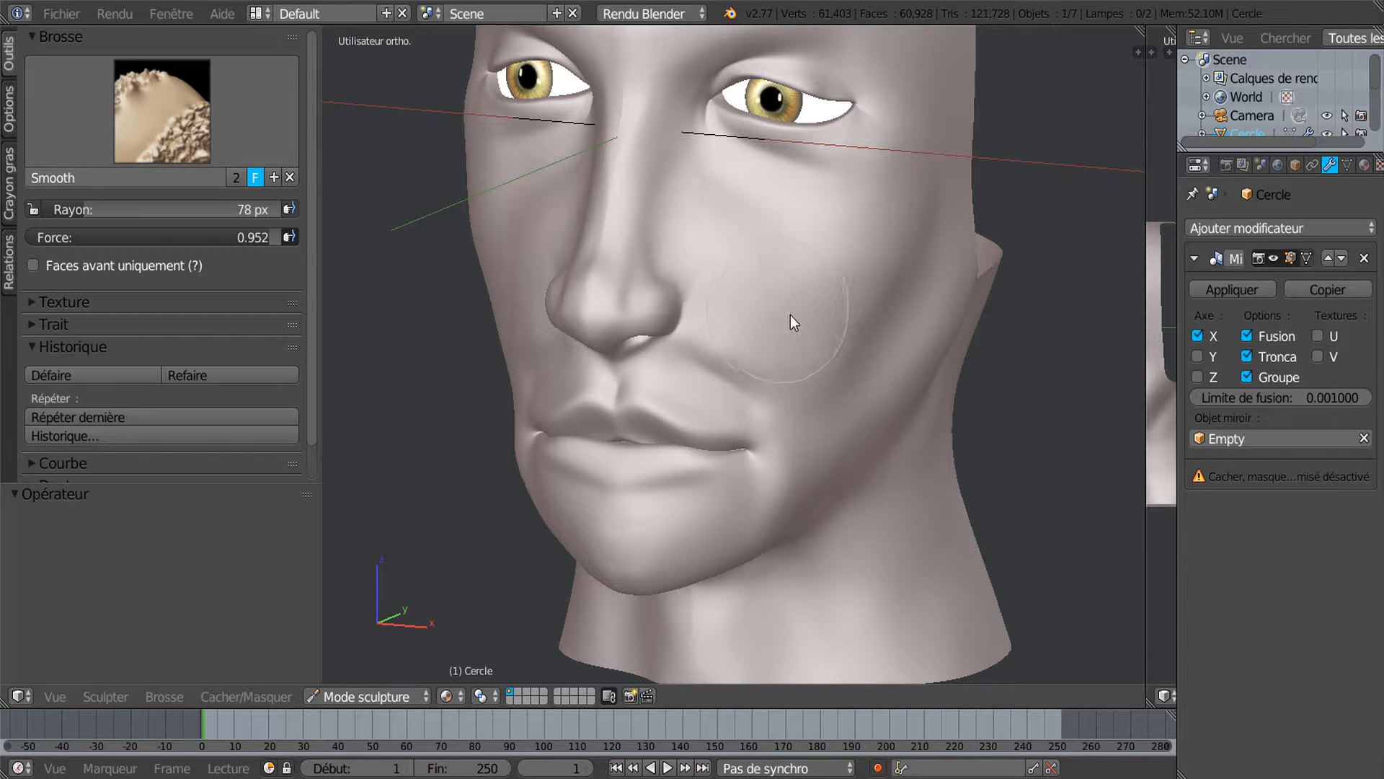
pyautogui.moveTo(790, 314)
pyautogui.mouseDown(button='middle')
pyautogui.moveTo(829, 314)
pyautogui.moveTo(789, 304)
pyautogui.mouseUp(button='middle')
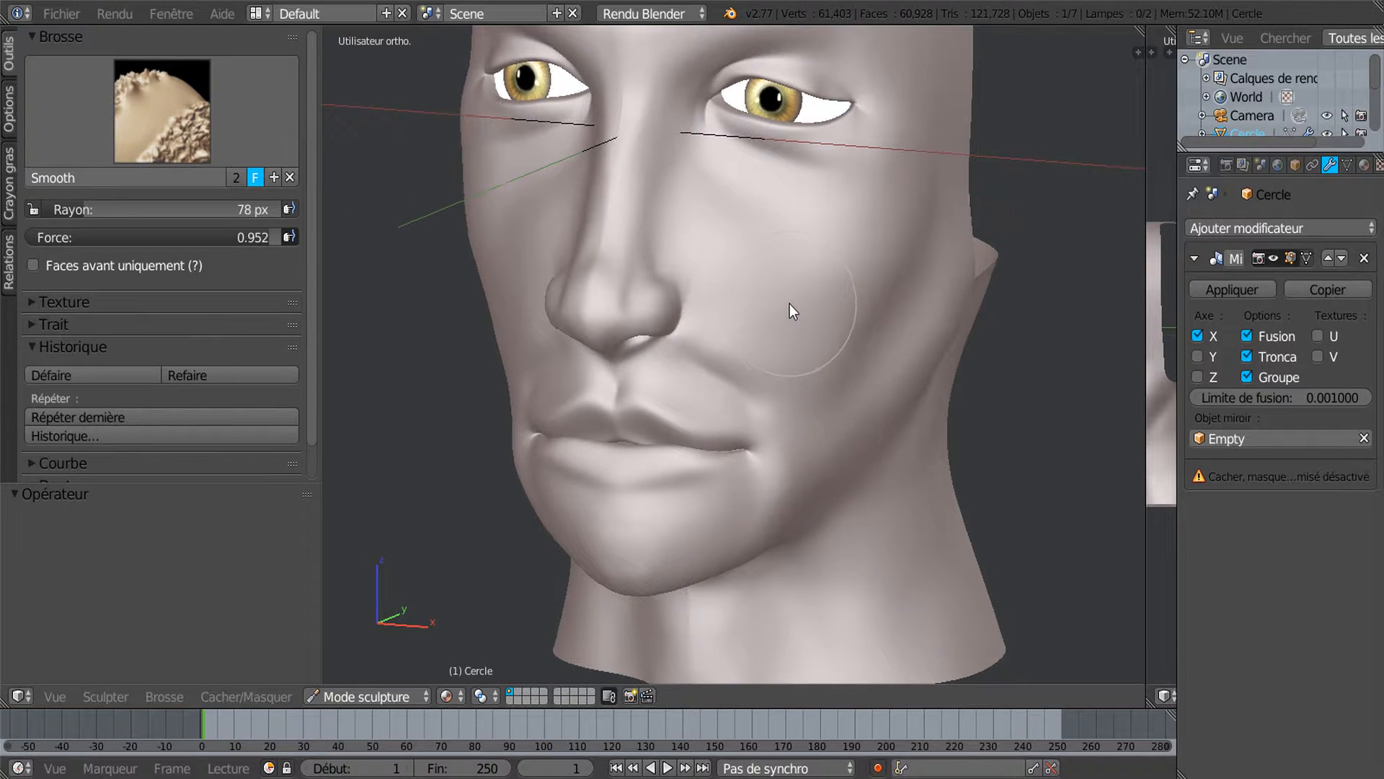
# Inspect the mesh topology around the nostril and mouth in Edit Mode, and return to Sculpt Mode.
pyautogui.scroll(4, 788, 305)
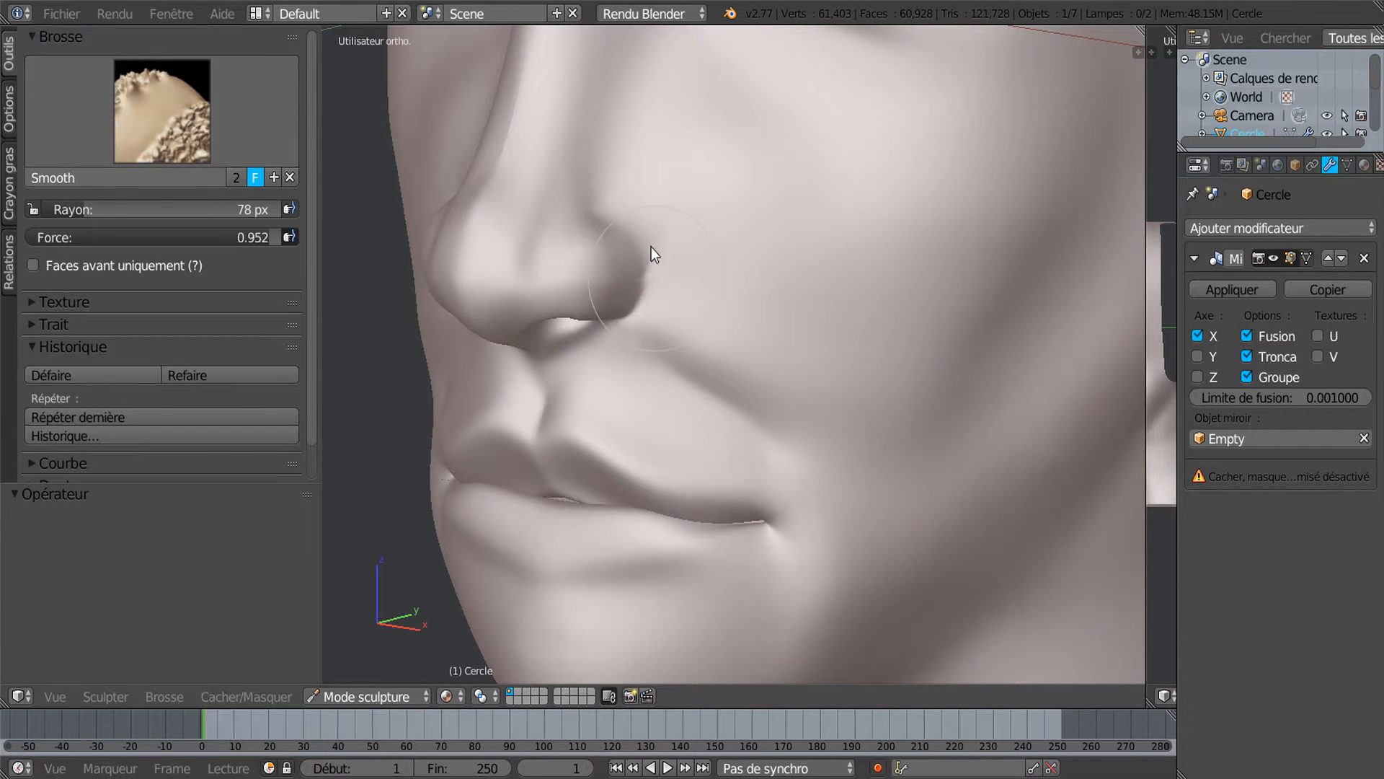
pyautogui.moveTo(674, 278); pyautogui.dragTo(809, 268, button='middle')
pyautogui.scroll(3, 892, 269)
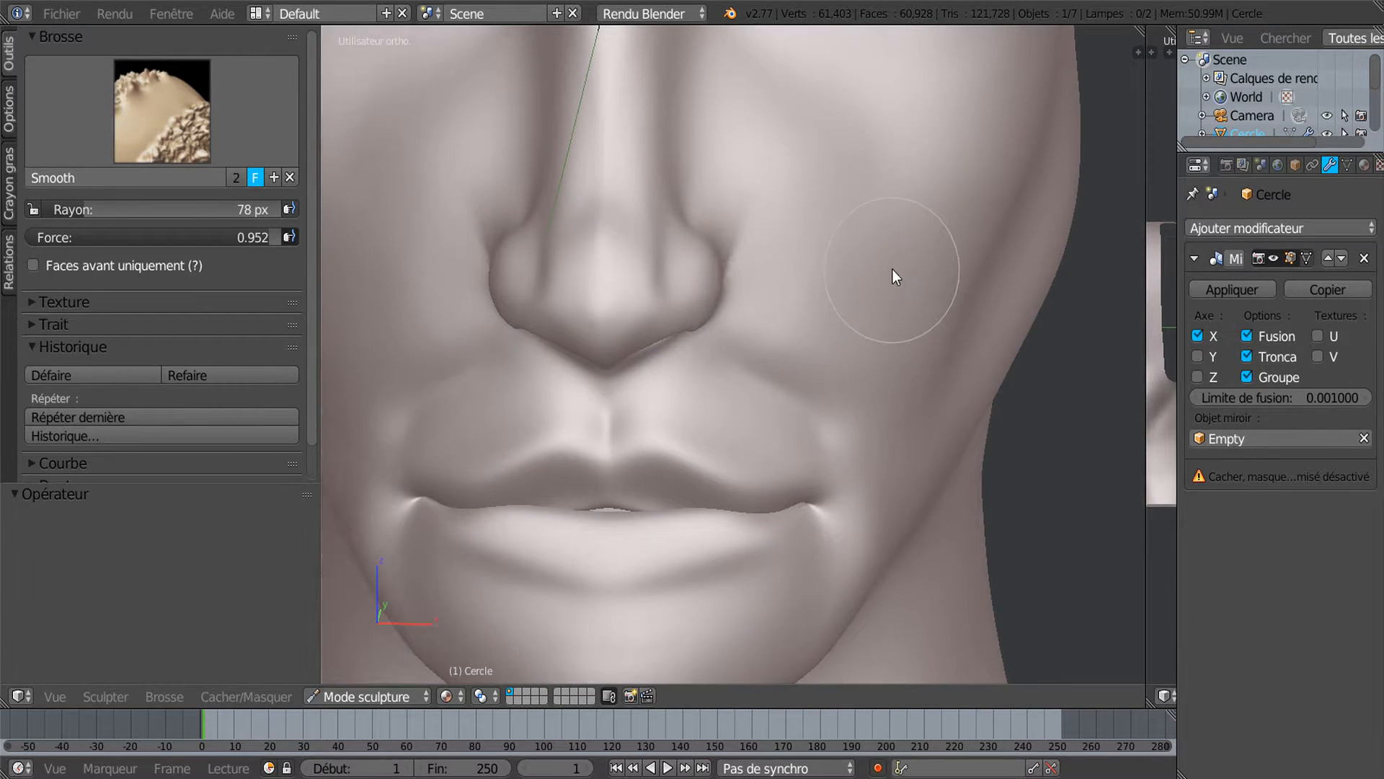
pyautogui.press('Tab')
pyautogui.moveTo(835, 285)
pyautogui.mouseDown(button='middle')
pyautogui.moveTo(757, 288)
pyautogui.moveTo(598, 262)
pyautogui.mouseUp(button='middle')
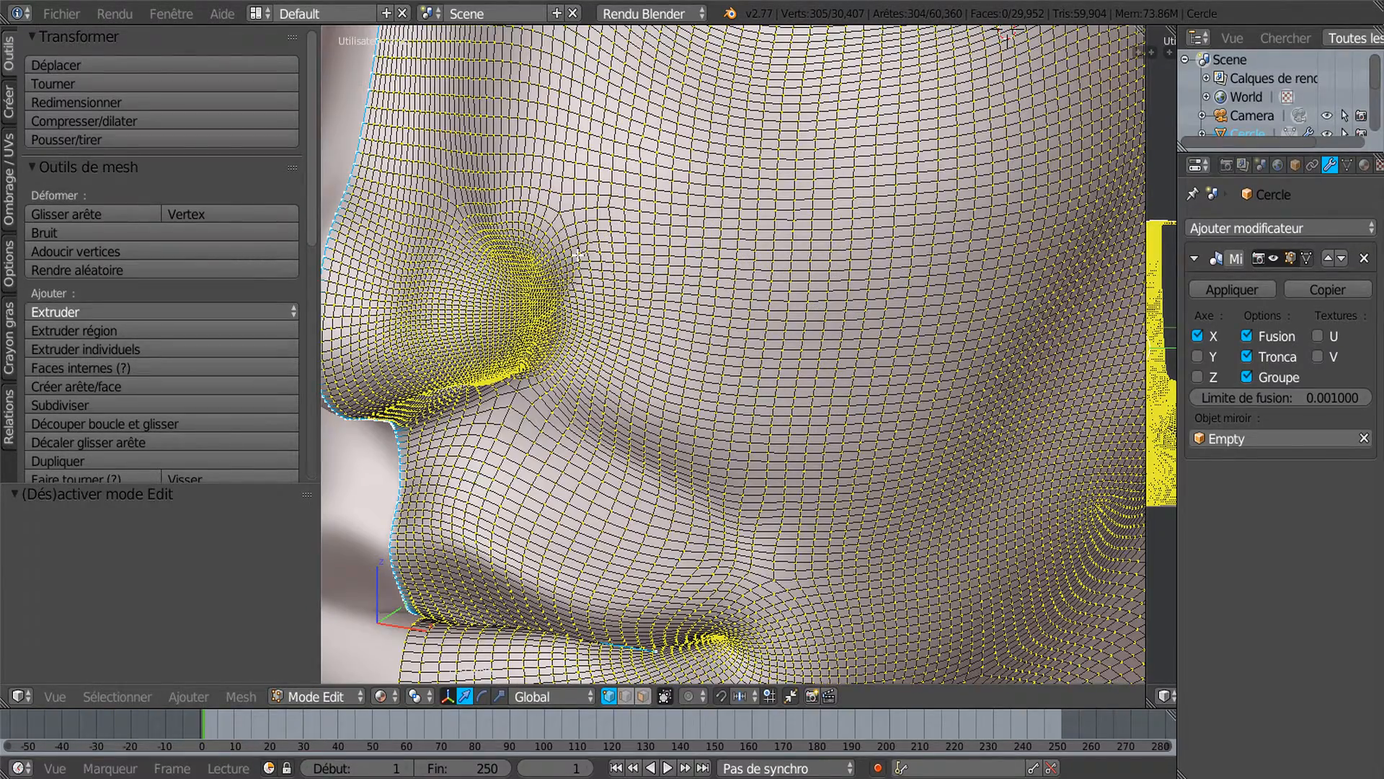
pyautogui.moveTo(901, 353); pyautogui.dragTo(1023, 357, button='middle')
pyautogui.press('Tab')
# Examine the junction between the nostril wing and the cheek from several angles and distances.
pyautogui.moveTo(894, 378)
pyautogui.mouseDown(button='middle')
pyautogui.moveTo(819, 387)
pyautogui.moveTo(921, 389)
pyautogui.moveTo(850, 392)
pyautogui.moveTo(880, 387)
pyautogui.mouseUp(button='middle')
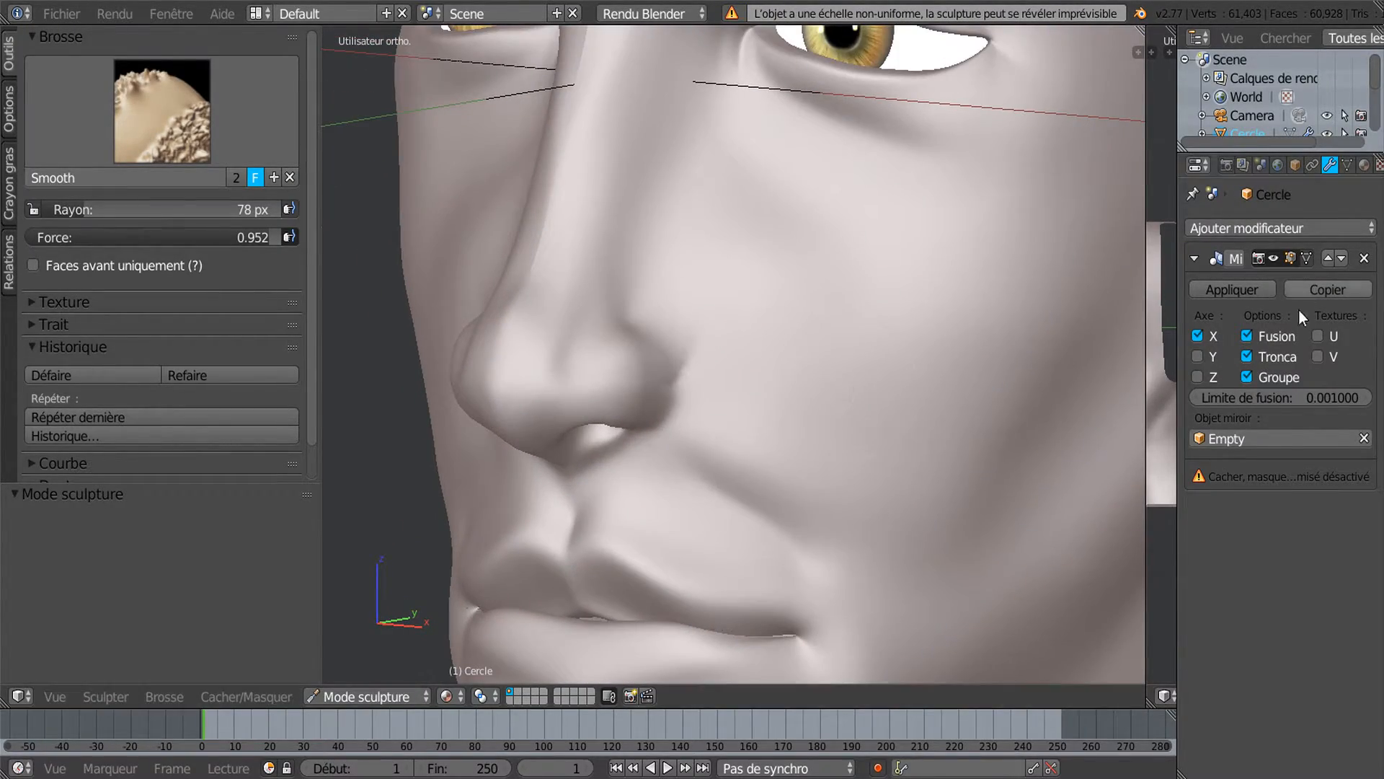
pyautogui.moveTo(921, 343); pyautogui.dragTo(890, 342, button='middle')
pyautogui.scroll(3, 688, 348)
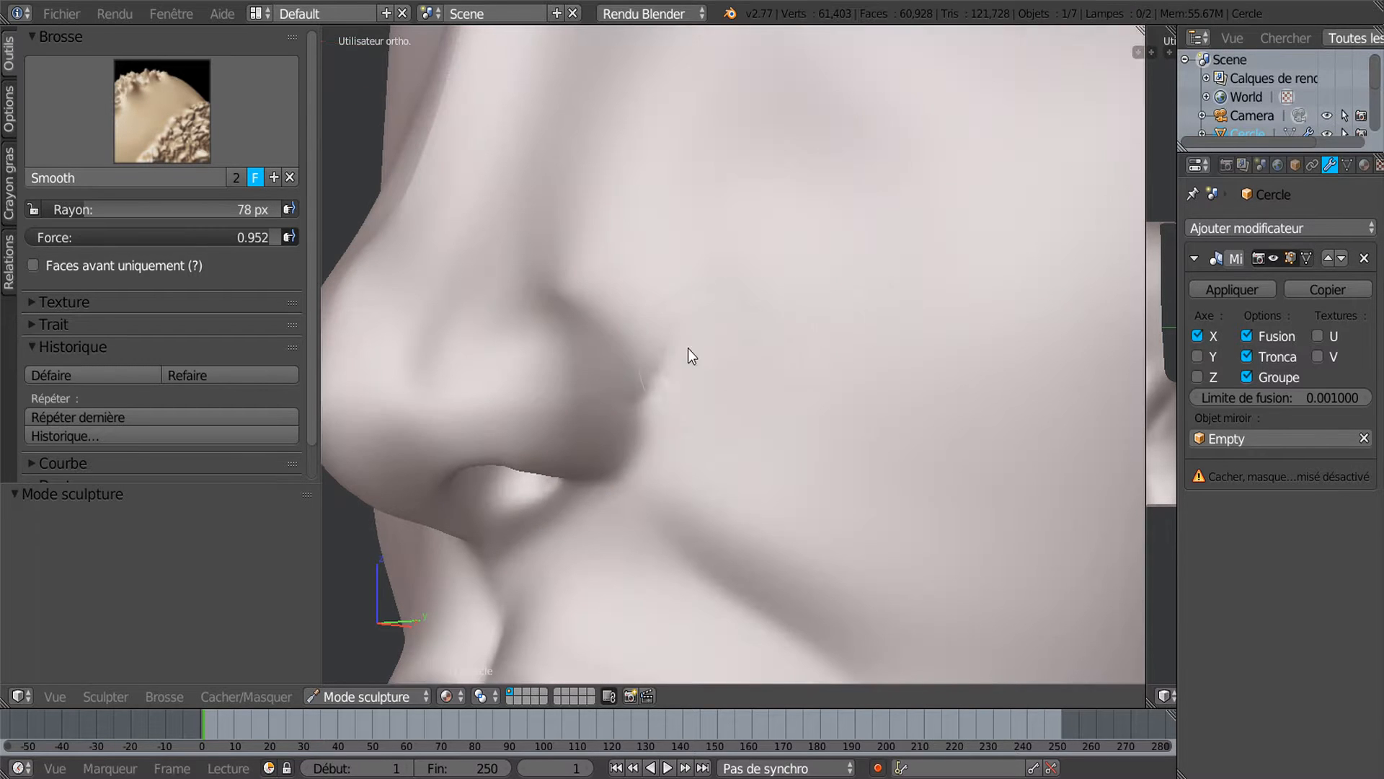
pyautogui.scroll(2, 714, 417)
pyautogui.scroll(-4, 713, 410)
pyautogui.moveTo(714, 411)
pyautogui.mouseDown(button='middle')
pyautogui.moveTo(876, 411)
pyautogui.moveTo(742, 392)
pyautogui.mouseUp(button='middle')
pyautogui.scroll(3, 733, 380)
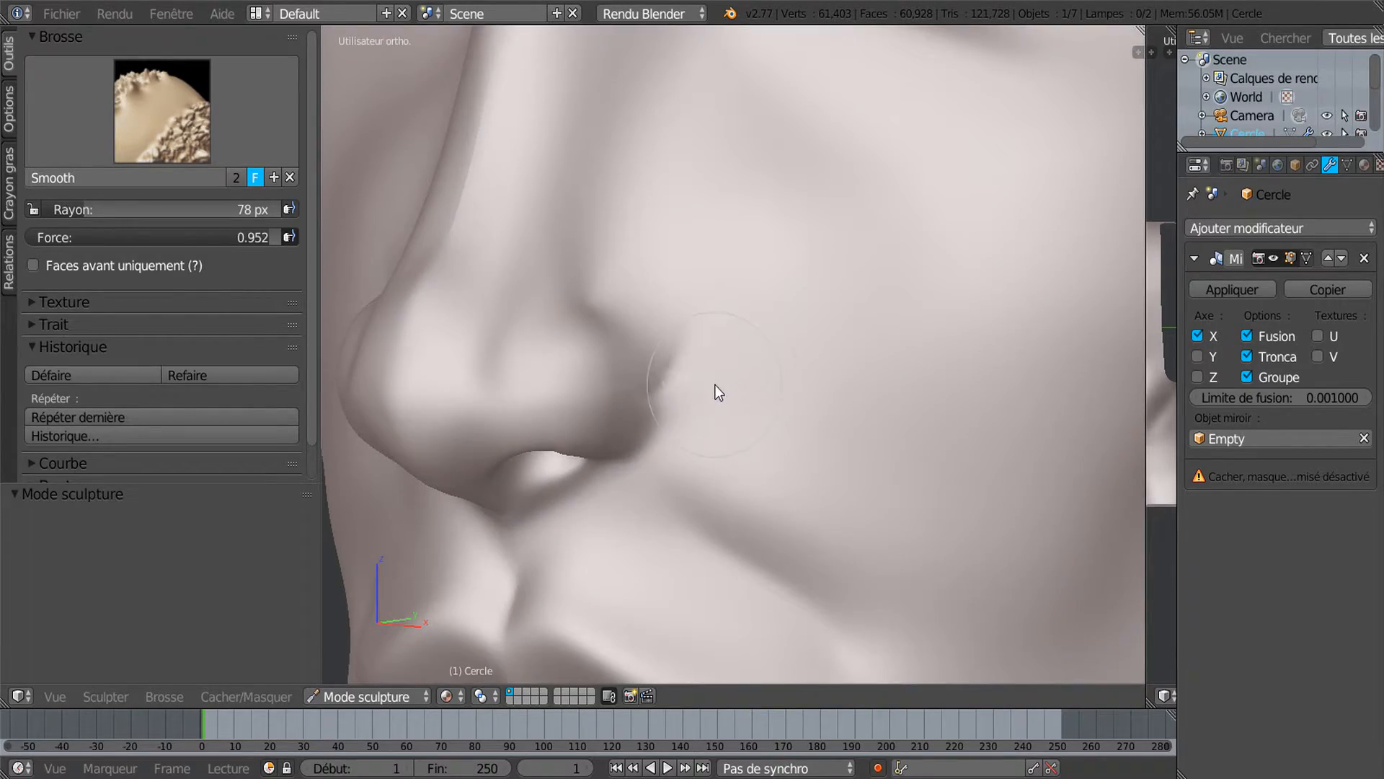
# In Edit Mode, slide a vertex on the nostril-cheek junction along its edge by a factor of 0.371.
pyautogui.press('Tab')
pyautogui.scroll(3, 700, 406)
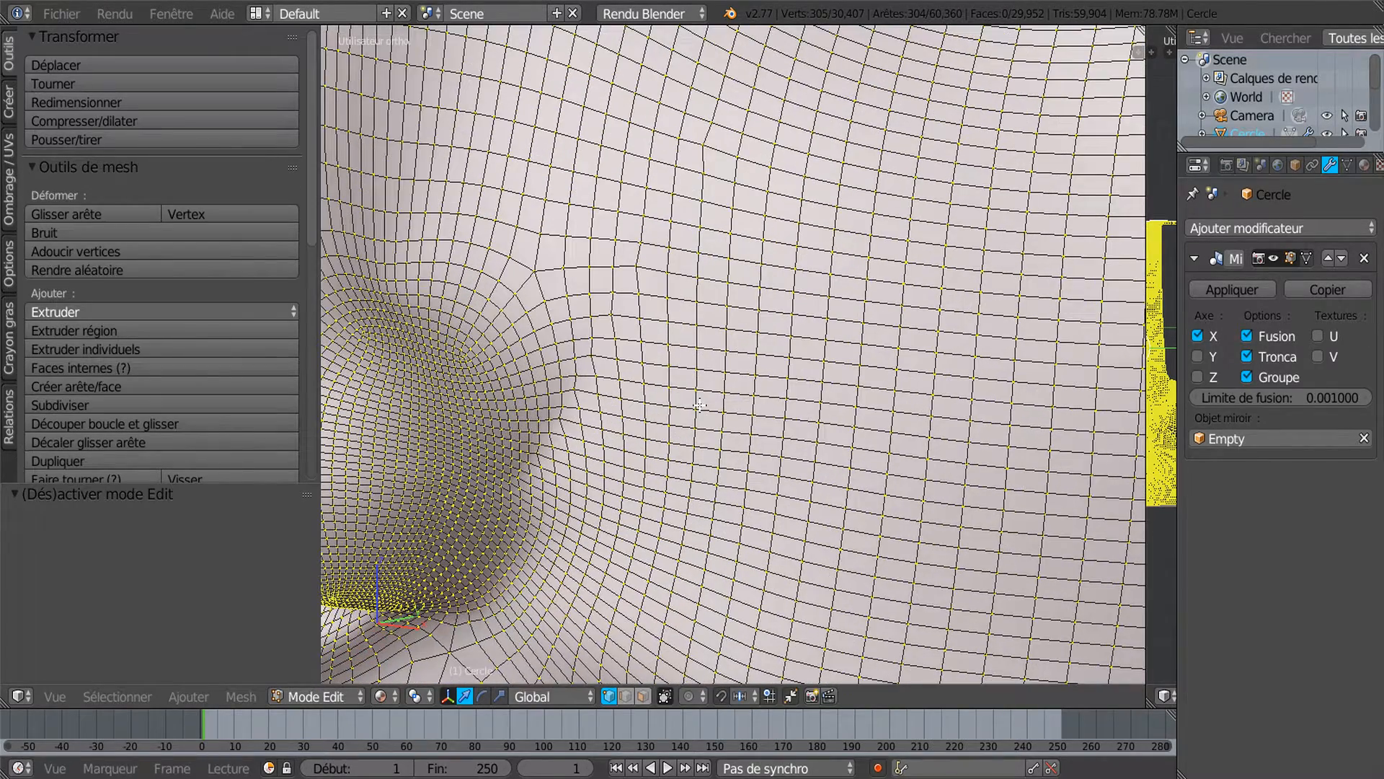
pyautogui.scroll(-2, 681, 406)
pyautogui.scroll(2, 801, 300)
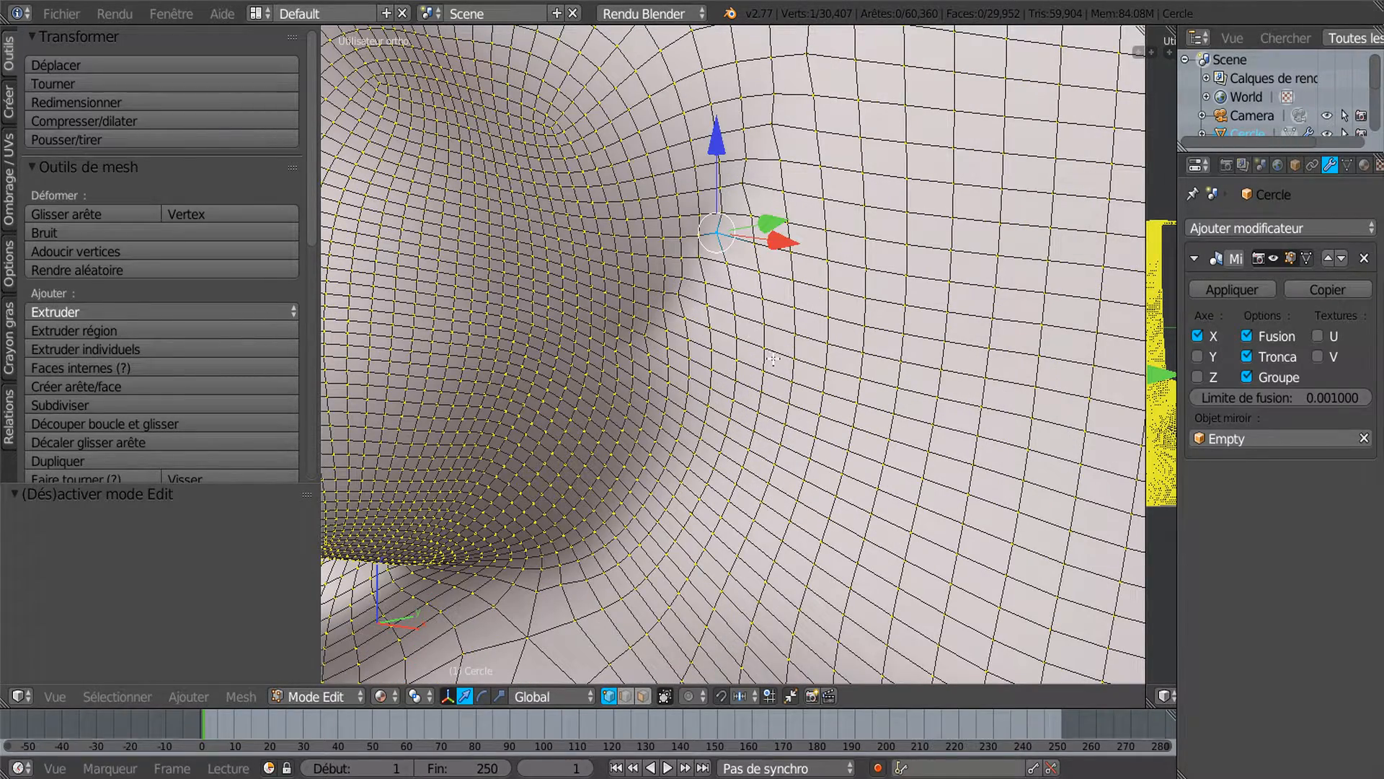
pyautogui.hotkey('shift', 'v')
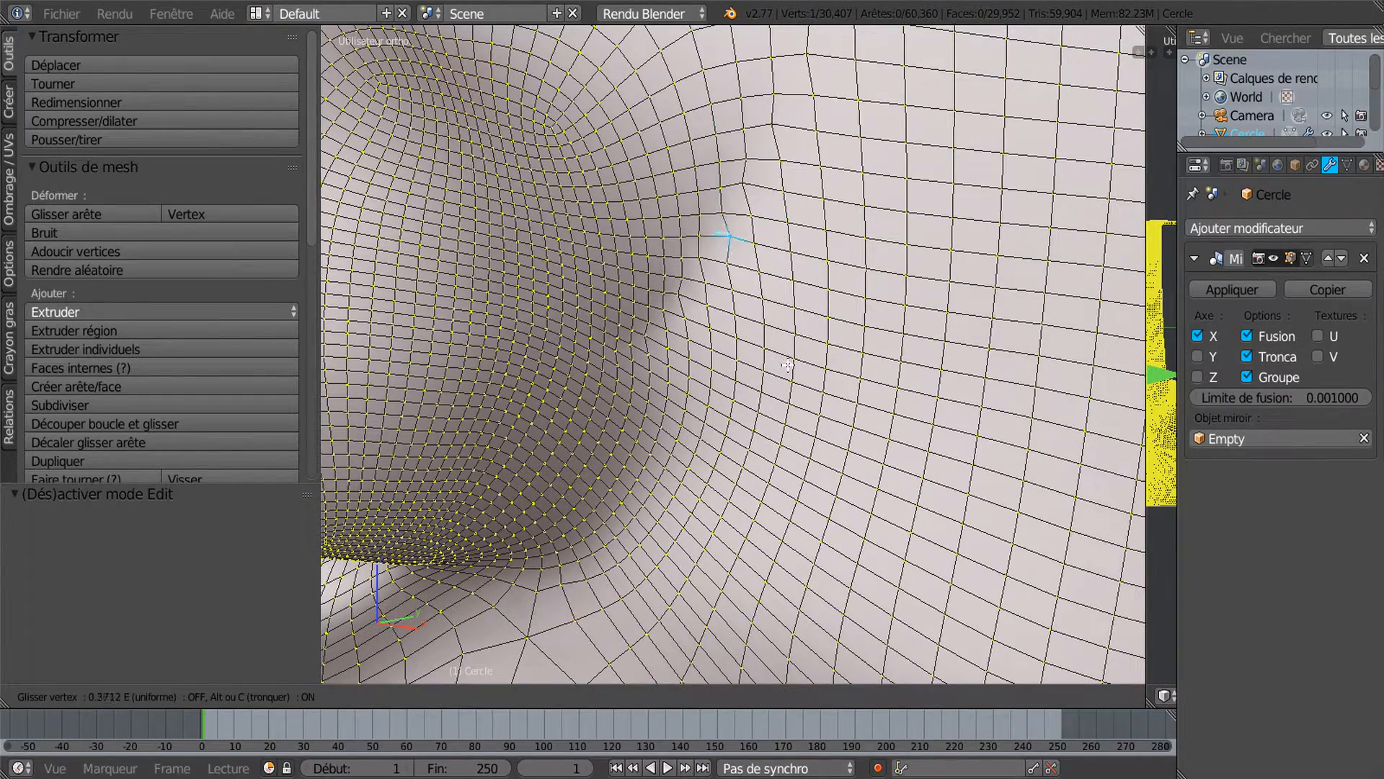
pyautogui.click(787, 366)
# Slide two more vertices along the nostril-cheek junction, by factors of about 0.362 and 0.233.
pyautogui.rightClick(702, 308)
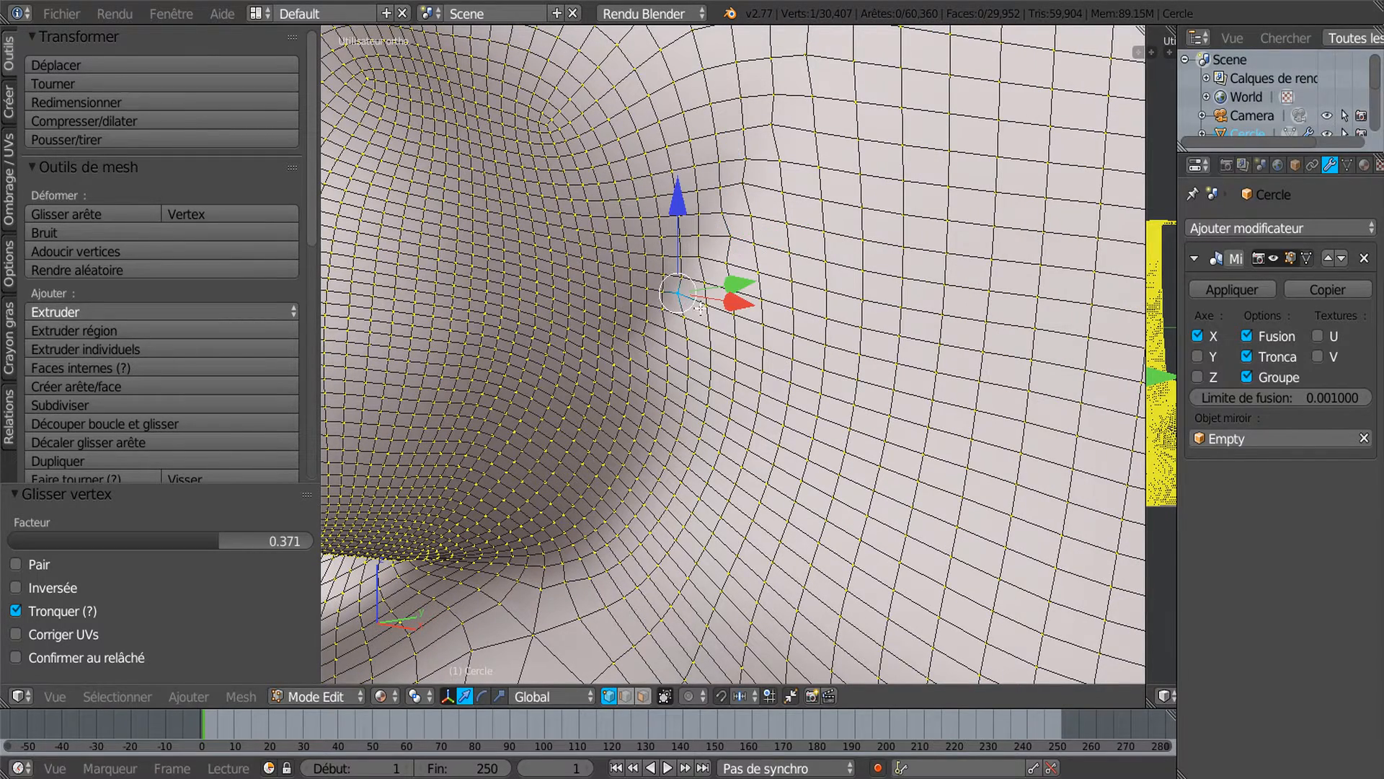
pyautogui.hotkey('shift', 'v')
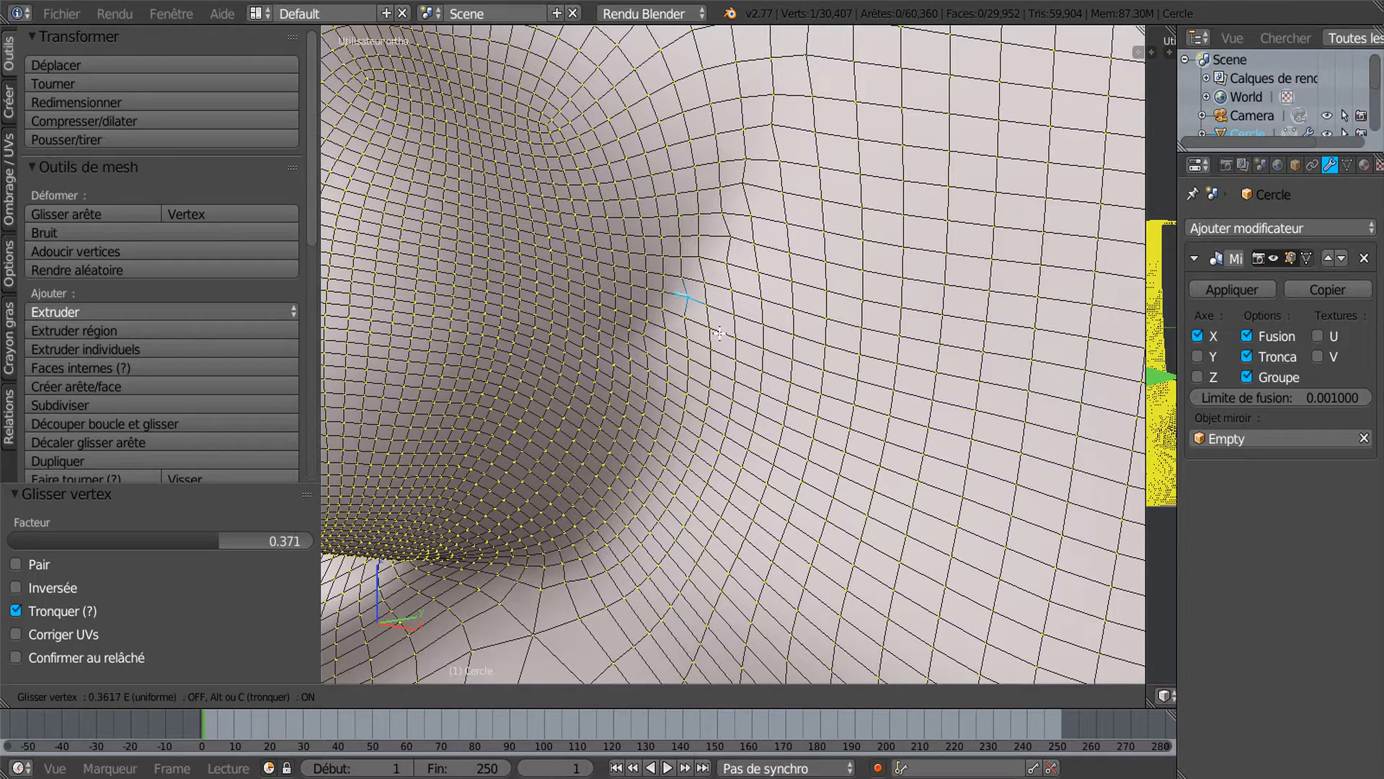
pyautogui.click(720, 333)
pyautogui.rightClick(750, 186)
pyautogui.hotkey('shift', 'v')
pyautogui.click(769, 196)
pyautogui.scroll(-1, 757, 315)
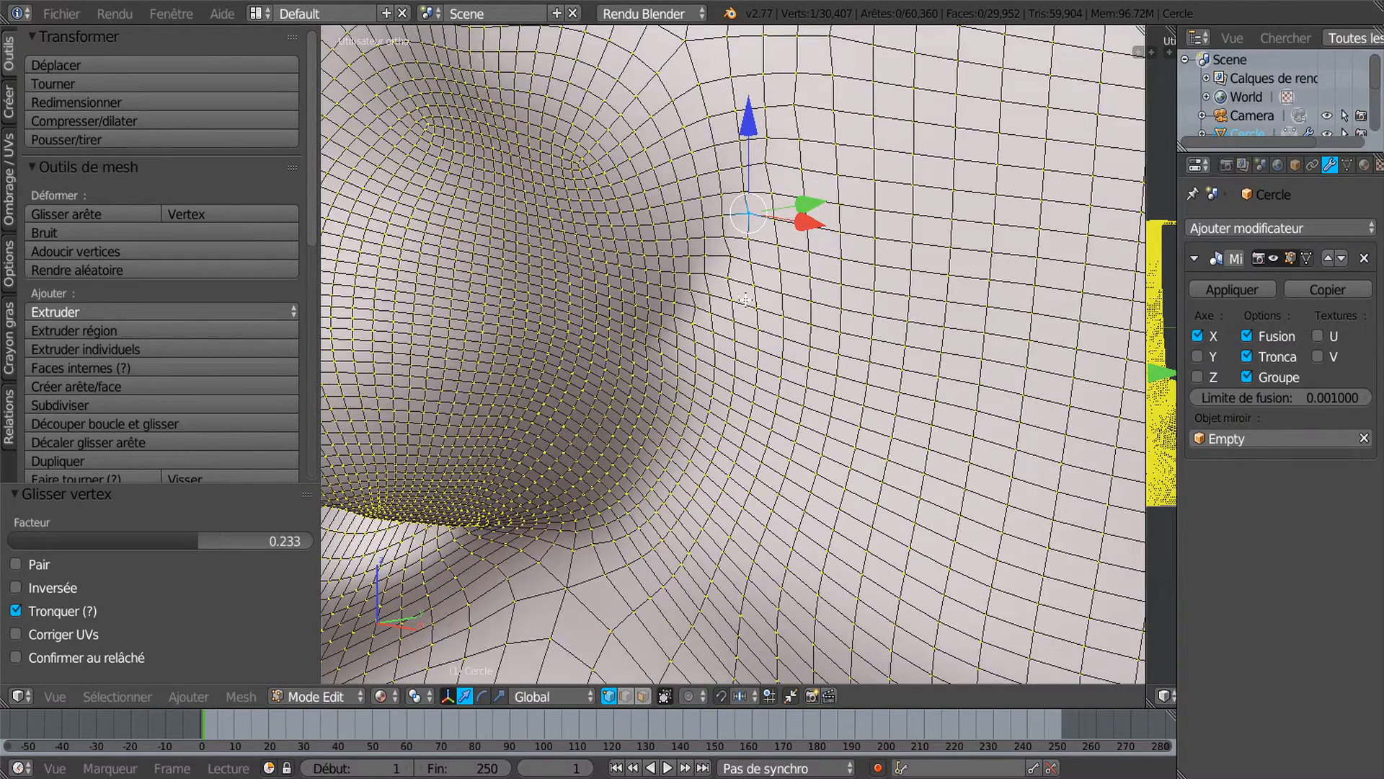
# Return the head to Sculpt Mode and examine the reworked nostril junction from several angles.
pyautogui.moveTo(747, 299); pyautogui.dragTo(711, 302, button='middle')
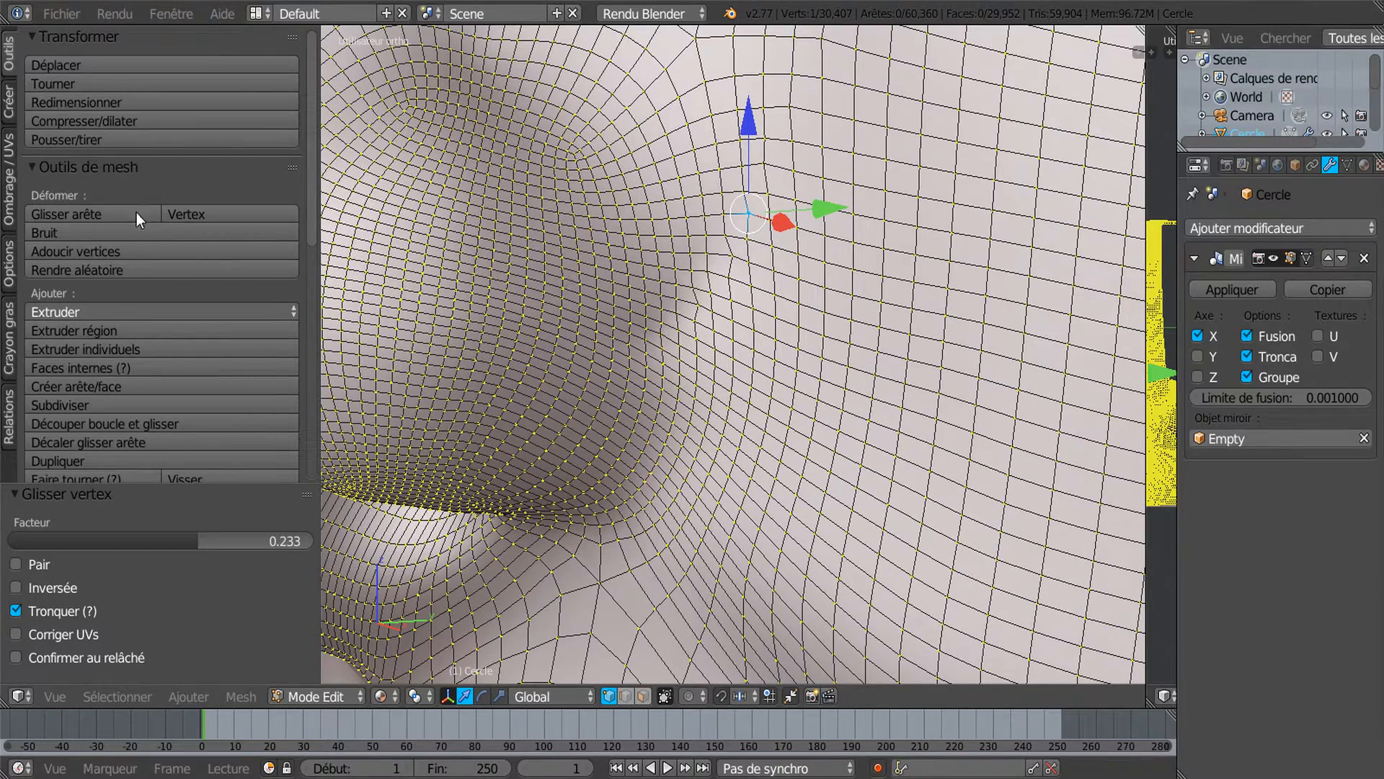
pyautogui.moveTo(618, 386); pyautogui.dragTo(643, 368, button='middle')
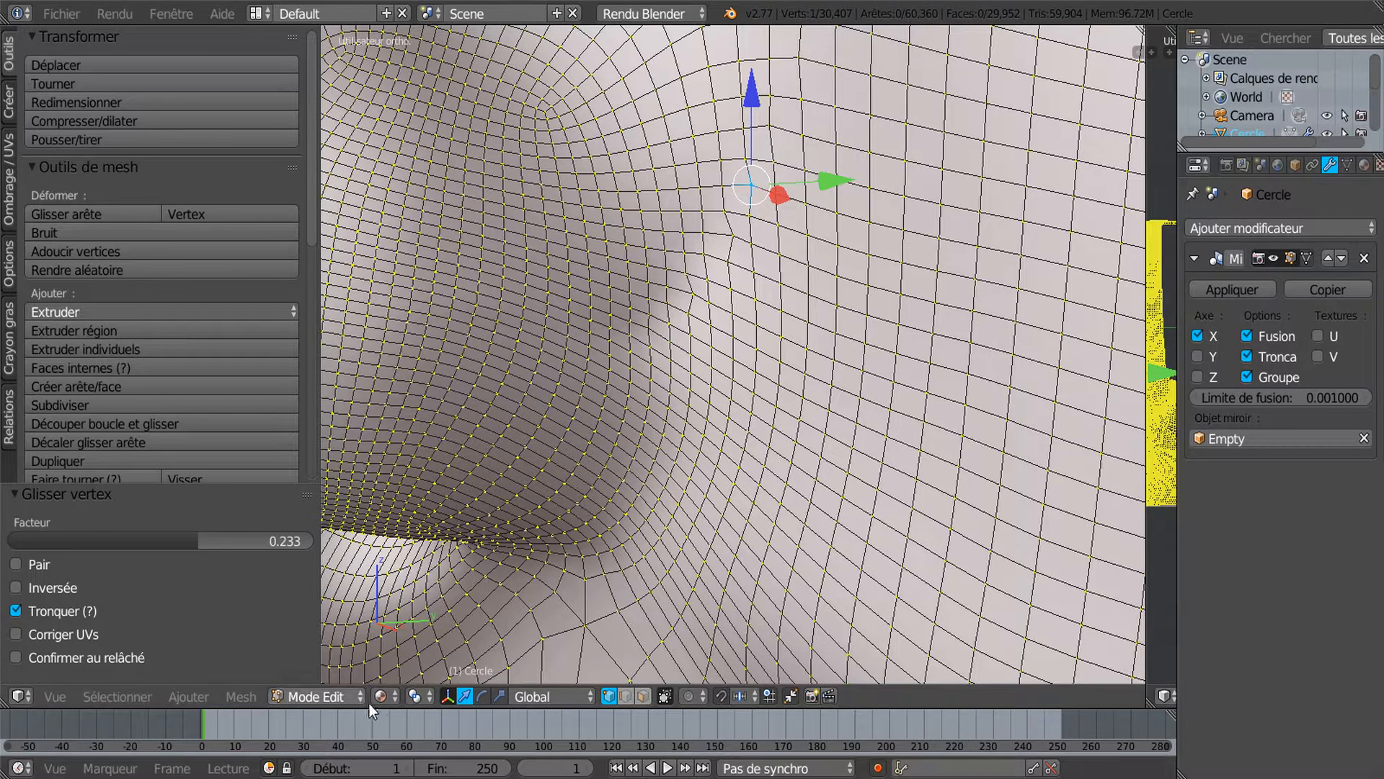
pyautogui.click(310, 695)
pyautogui.click(311, 635)
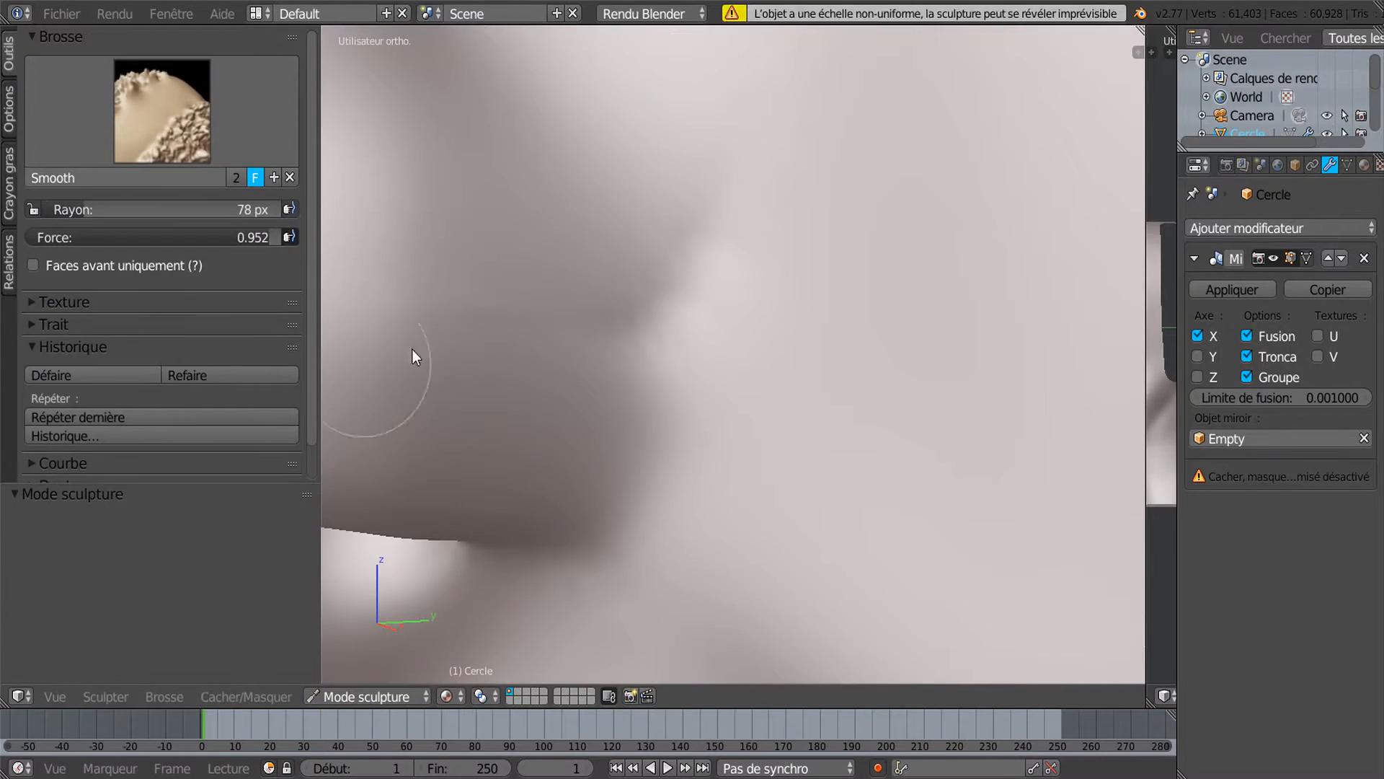
pyautogui.moveTo(742, 324); pyautogui.dragTo(668, 316, button='middle')
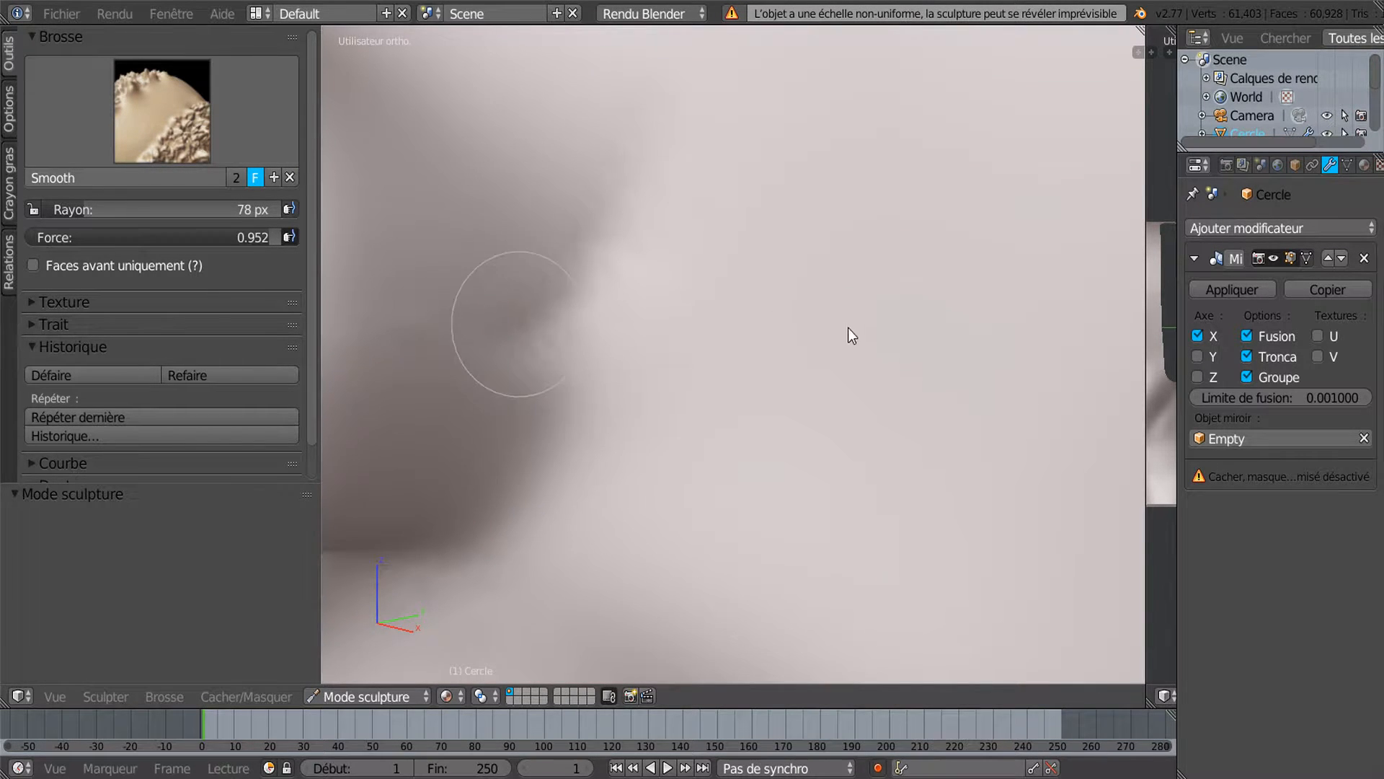
pyautogui.scroll(-6, 846, 332)
pyautogui.moveTo(787, 314); pyautogui.dragTo(770, 317, button='middle')
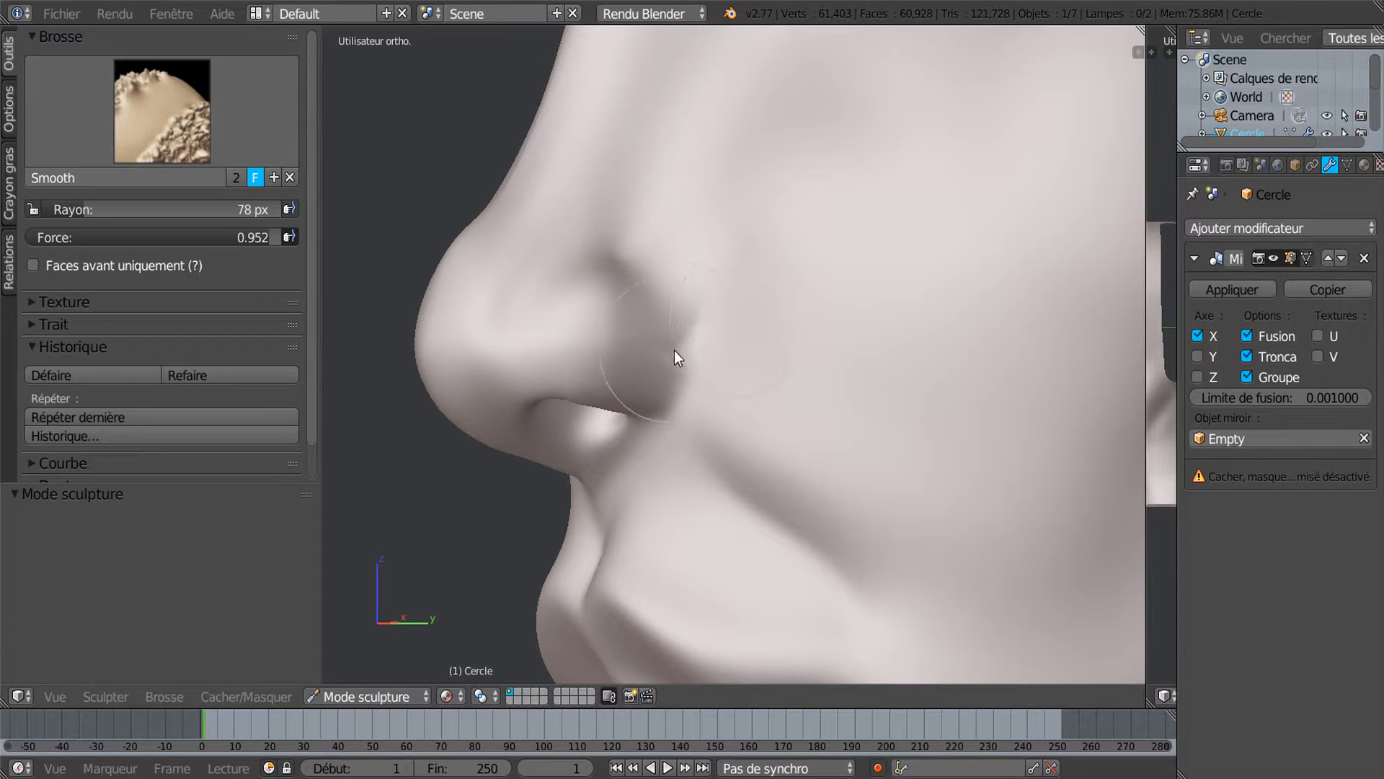
# Smooth the junction between the nostril wing and the cheek with the Smooth brush at 0.952 strength.
pyautogui.moveTo(851, 335); pyautogui.dragTo(909, 339, button='middle')
pyautogui.moveTo(729, 347)
pyautogui.mouseDown()
pyautogui.moveTo(692, 303)
pyautogui.moveTo(692, 340)
pyautogui.moveTo(680, 306)
pyautogui.moveTo(681, 353)
pyautogui.mouseUp()
pyautogui.moveTo(873, 314); pyautogui.dragTo(807, 321, button='middle')
pyautogui.moveTo(677, 333); pyautogui.dragTo(656, 375, button='middle')
pyautogui.moveTo(587, 338)
pyautogui.mouseDown(button='middle')
pyautogui.moveTo(853, 328)
pyautogui.moveTo(973, 362)
pyautogui.moveTo(830, 354)
pyautogui.mouseUp(button='middle')
pyautogui.scroll(-2, 850, 320)
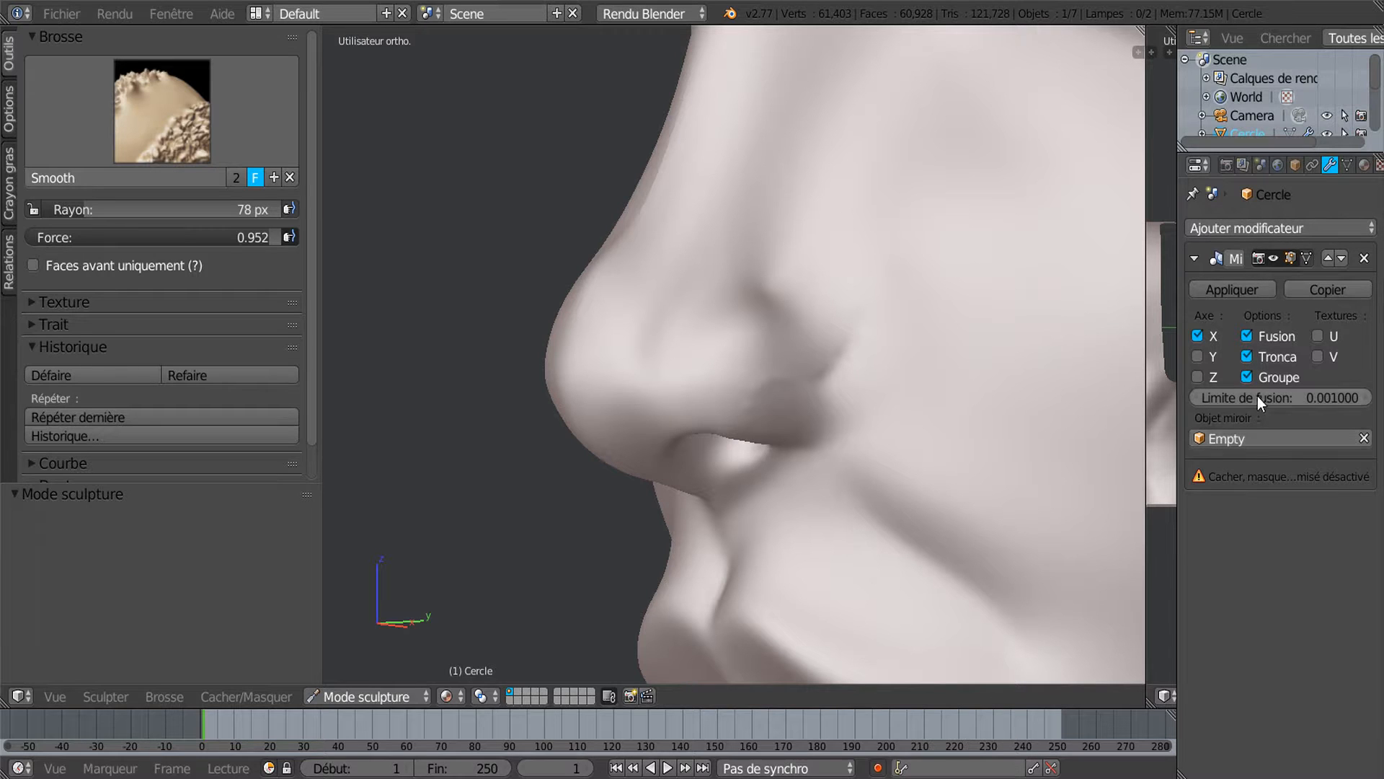
# Add a Catmull-Clark Subdivision Surface modifier at view level 1, apply it, and check the denser mesh in Edit Mode.
pyautogui.click(1317, 228)
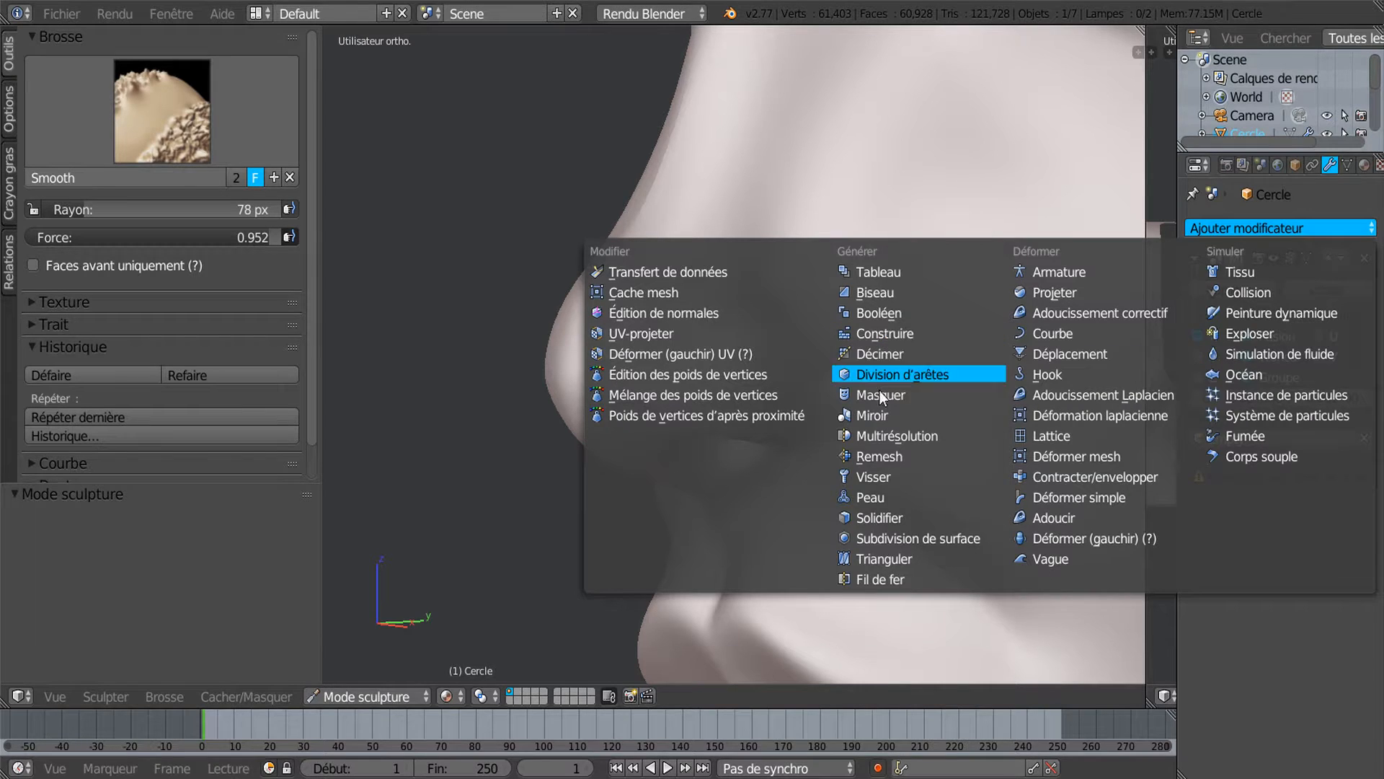
pyautogui.click(902, 536)
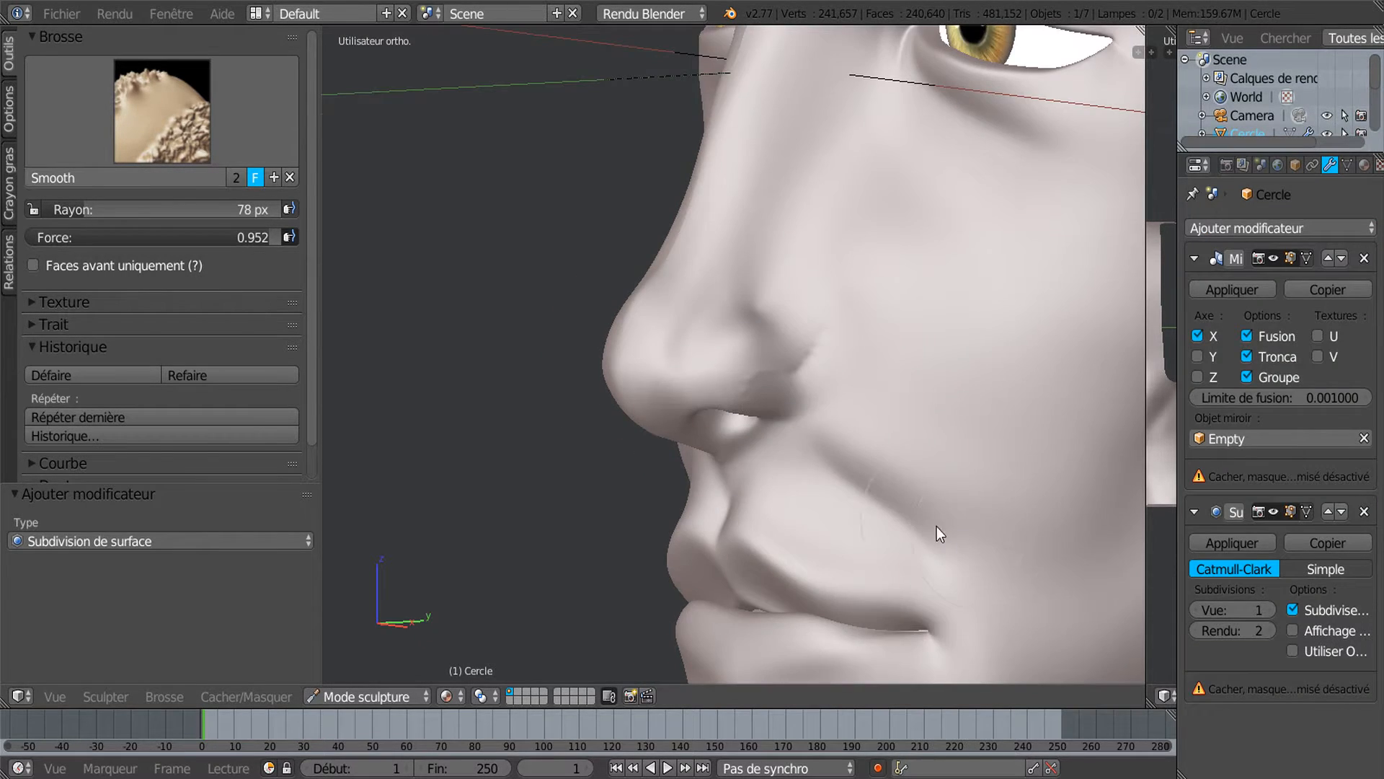
pyautogui.scroll(5, 937, 526)
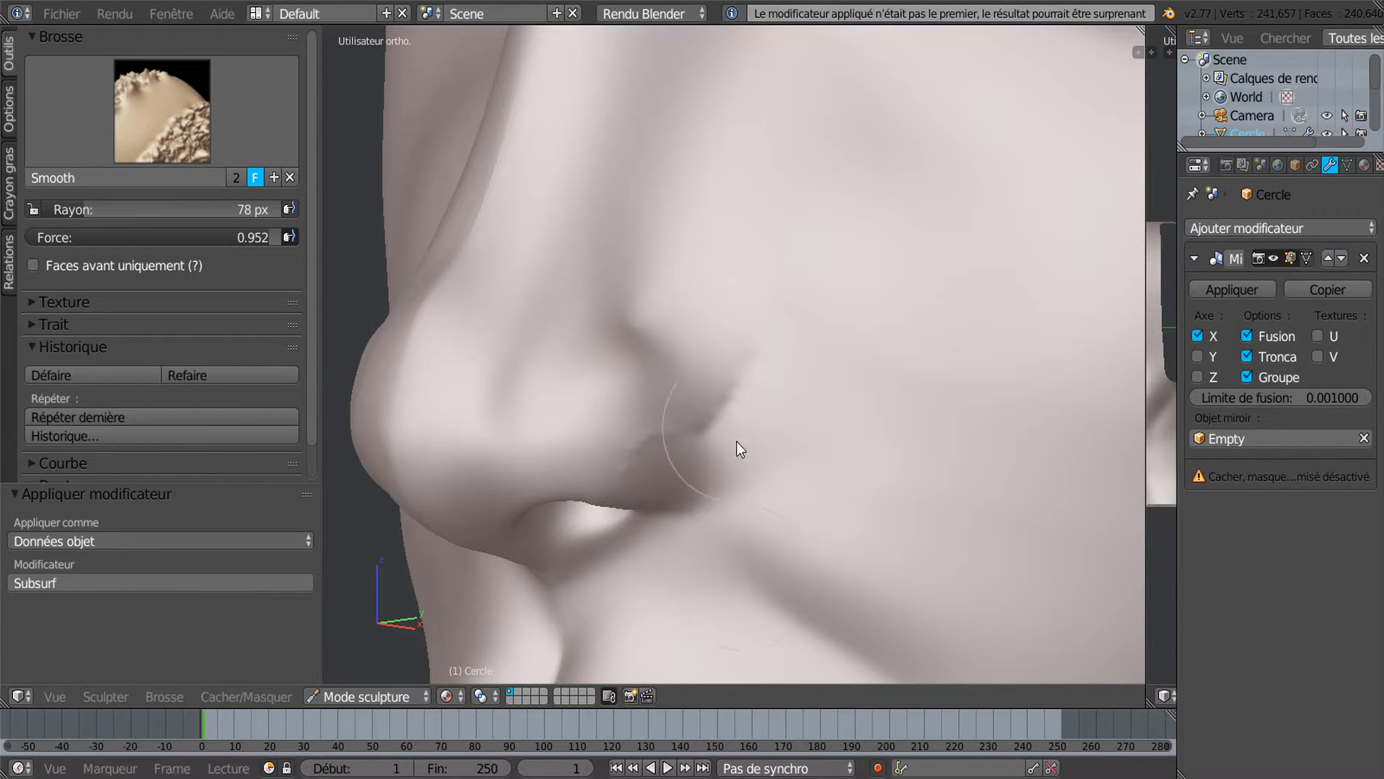
pyautogui.press('Tab')
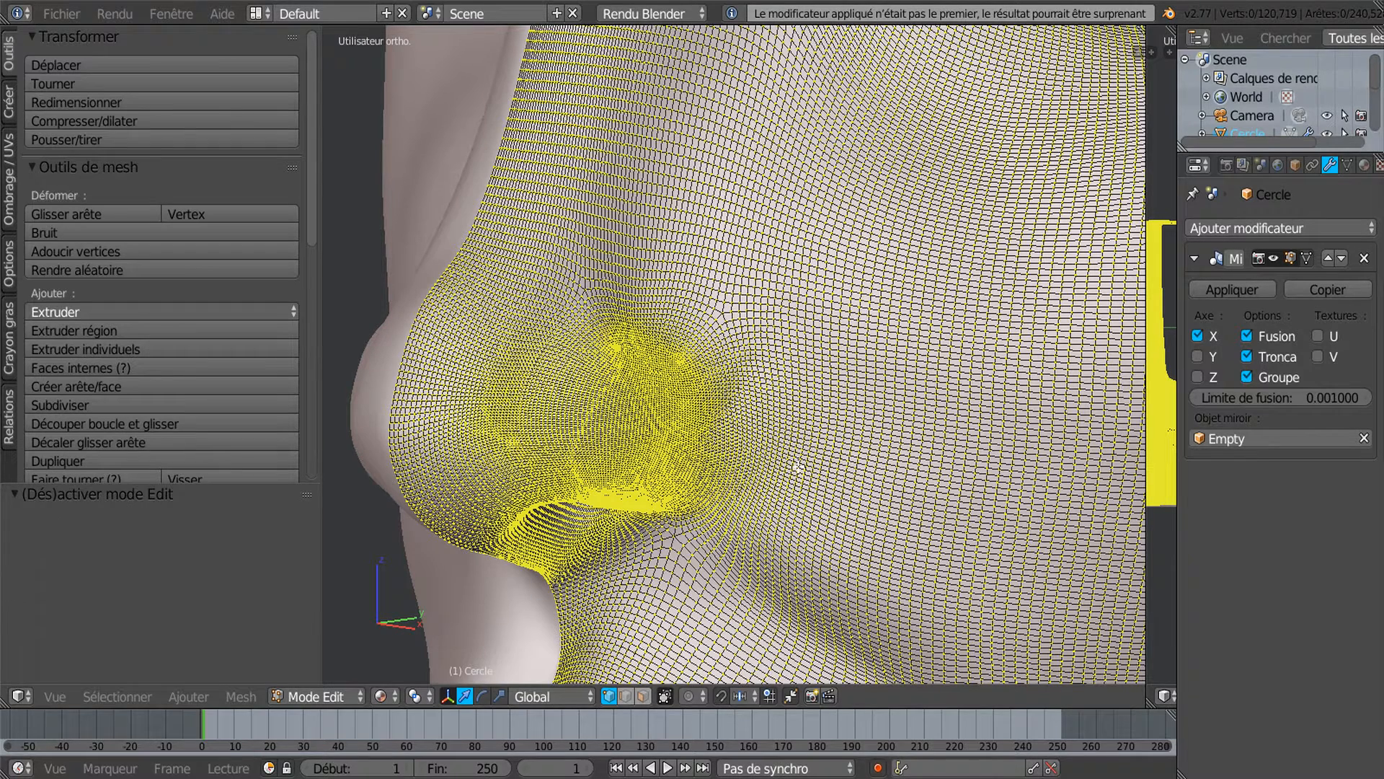
pyautogui.press('Tab')
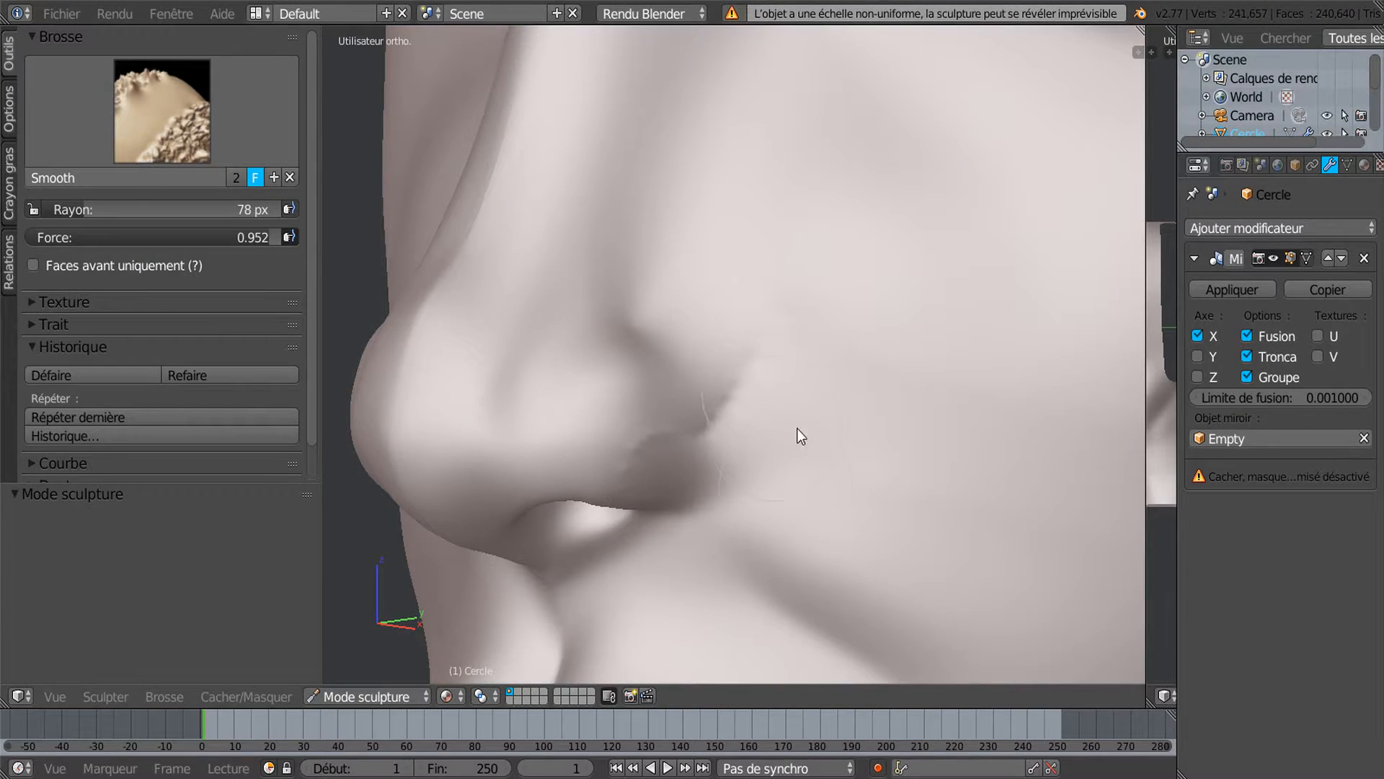
# Set the Smooth brush radius to 50 px and examine the nostril wing from the side and below.
pyautogui.scroll(2, 735, 412)
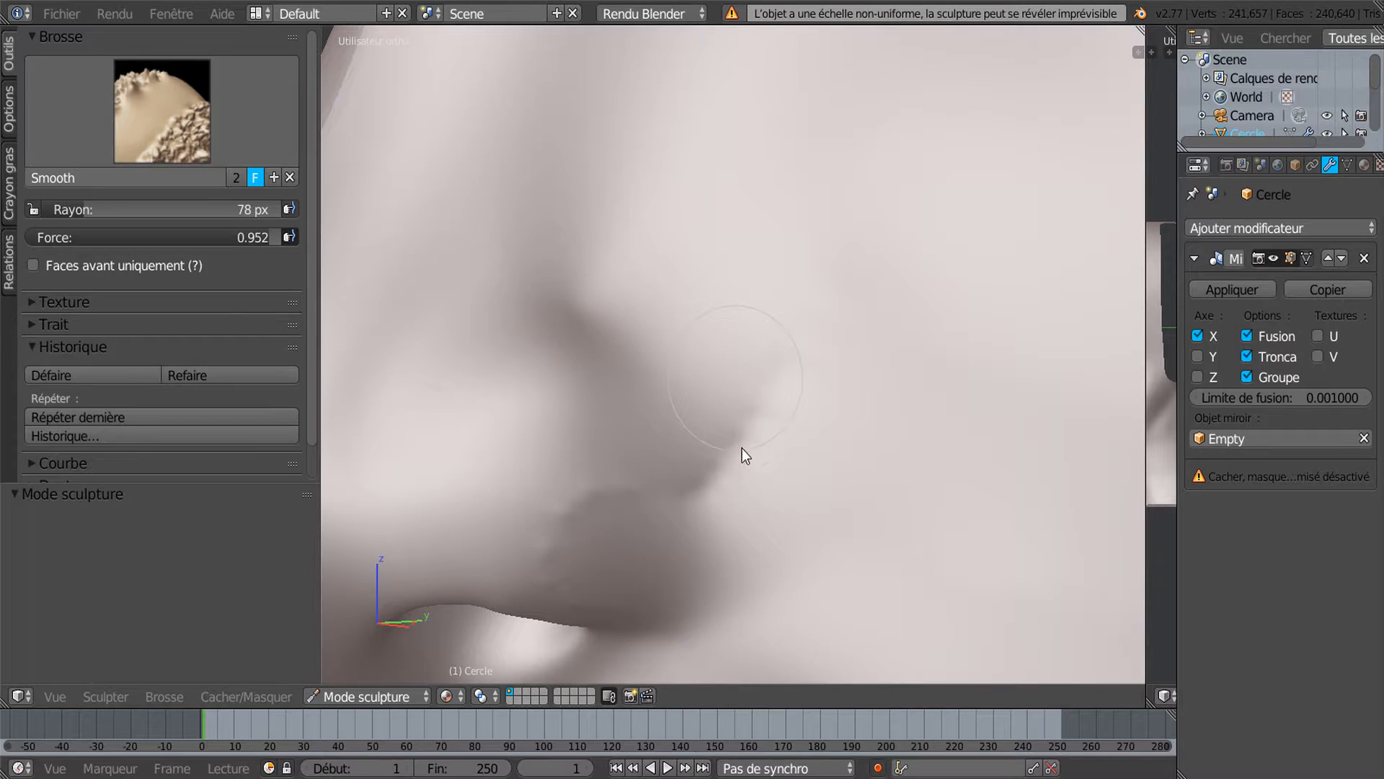
pyautogui.scroll(-3, 612, 491)
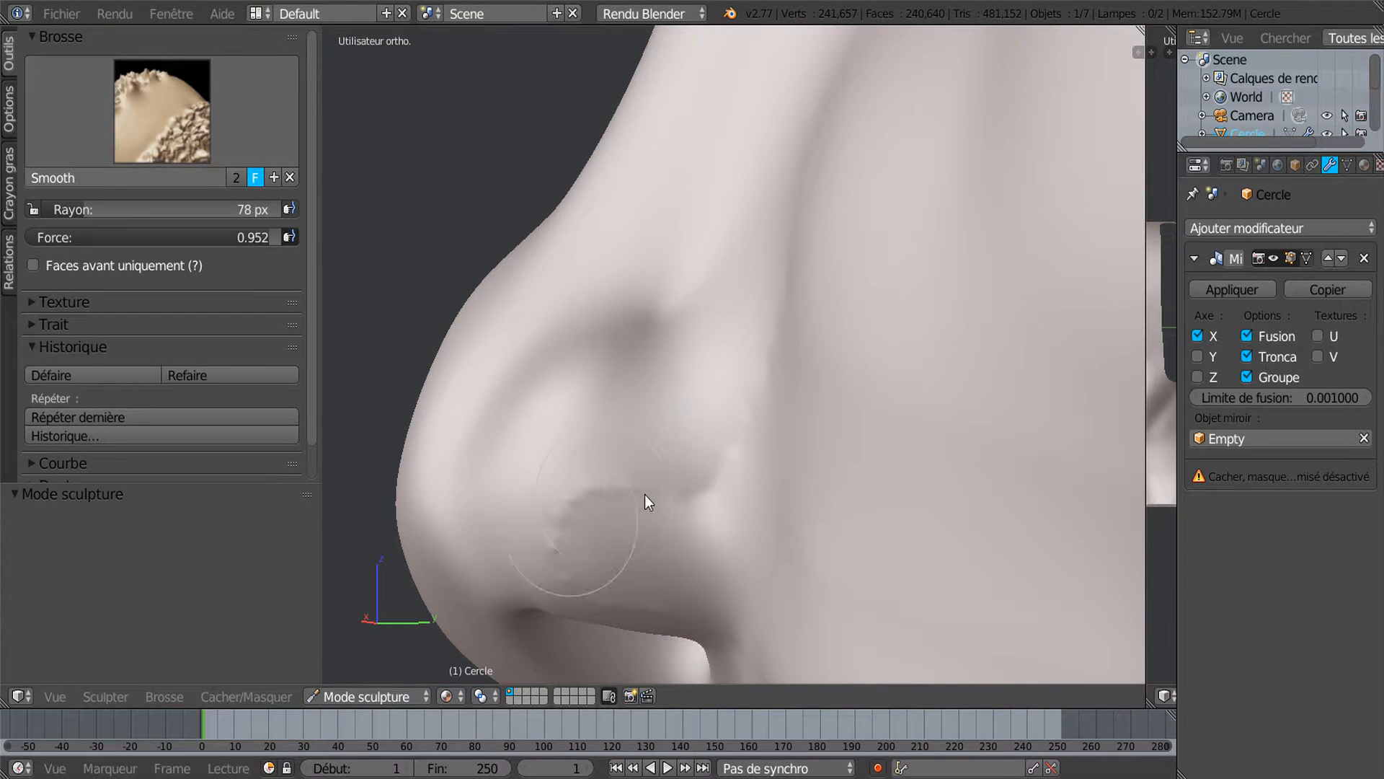
pyautogui.scroll(-1, 669, 482)
pyautogui.moveTo(668, 482); pyautogui.dragTo(1026, 464, button='middle')
pyautogui.press('f')
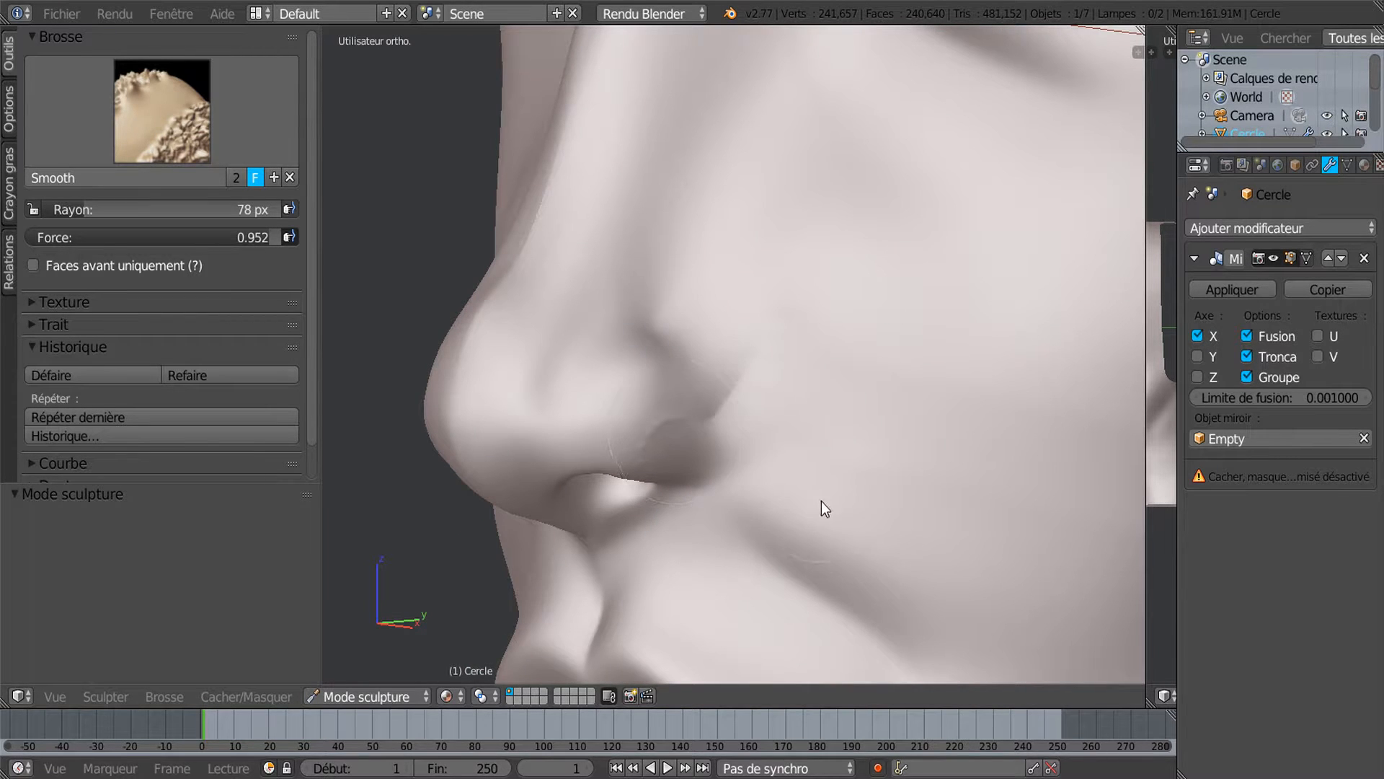
pyautogui.click(779, 482)
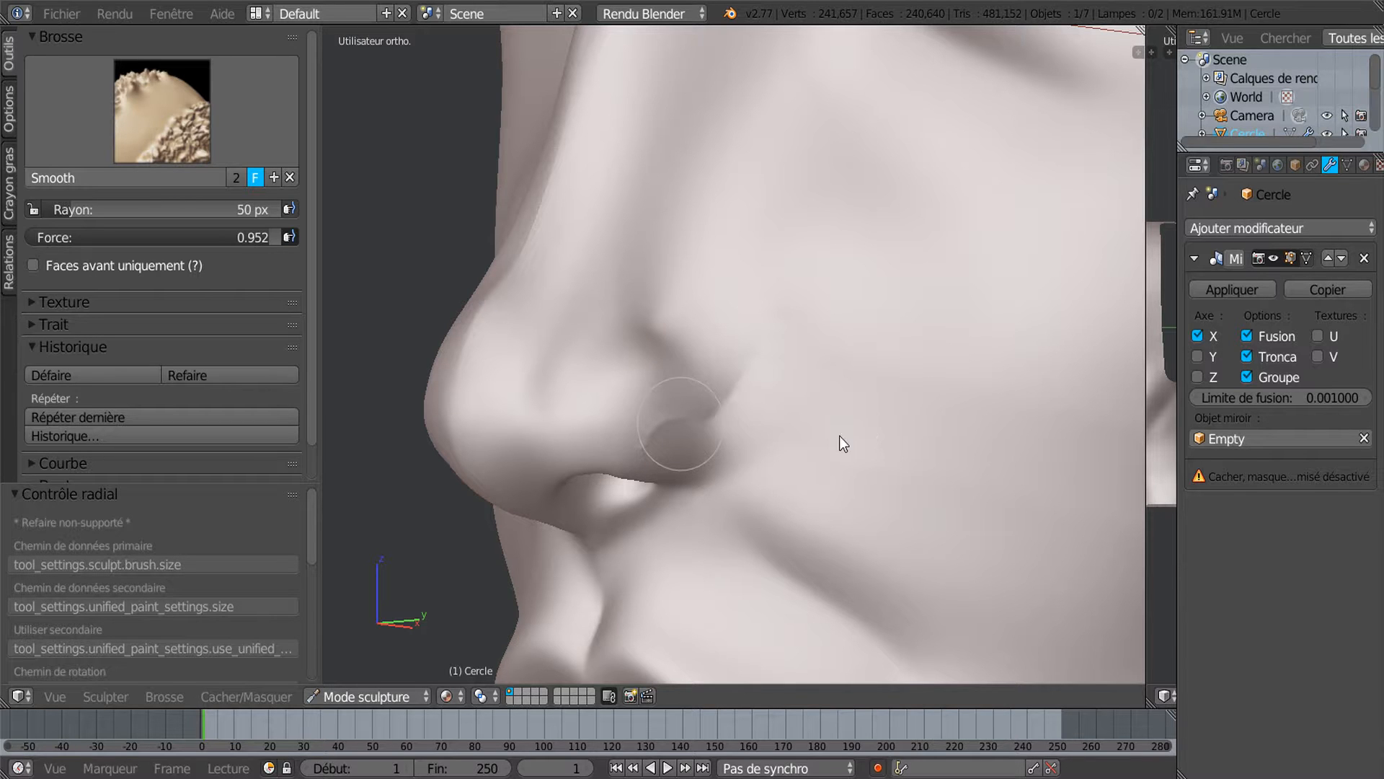
pyautogui.moveTo(703, 441); pyautogui.dragTo(1019, 382, button='middle')
pyautogui.moveTo(898, 399); pyautogui.dragTo(712, 397, button='middle')
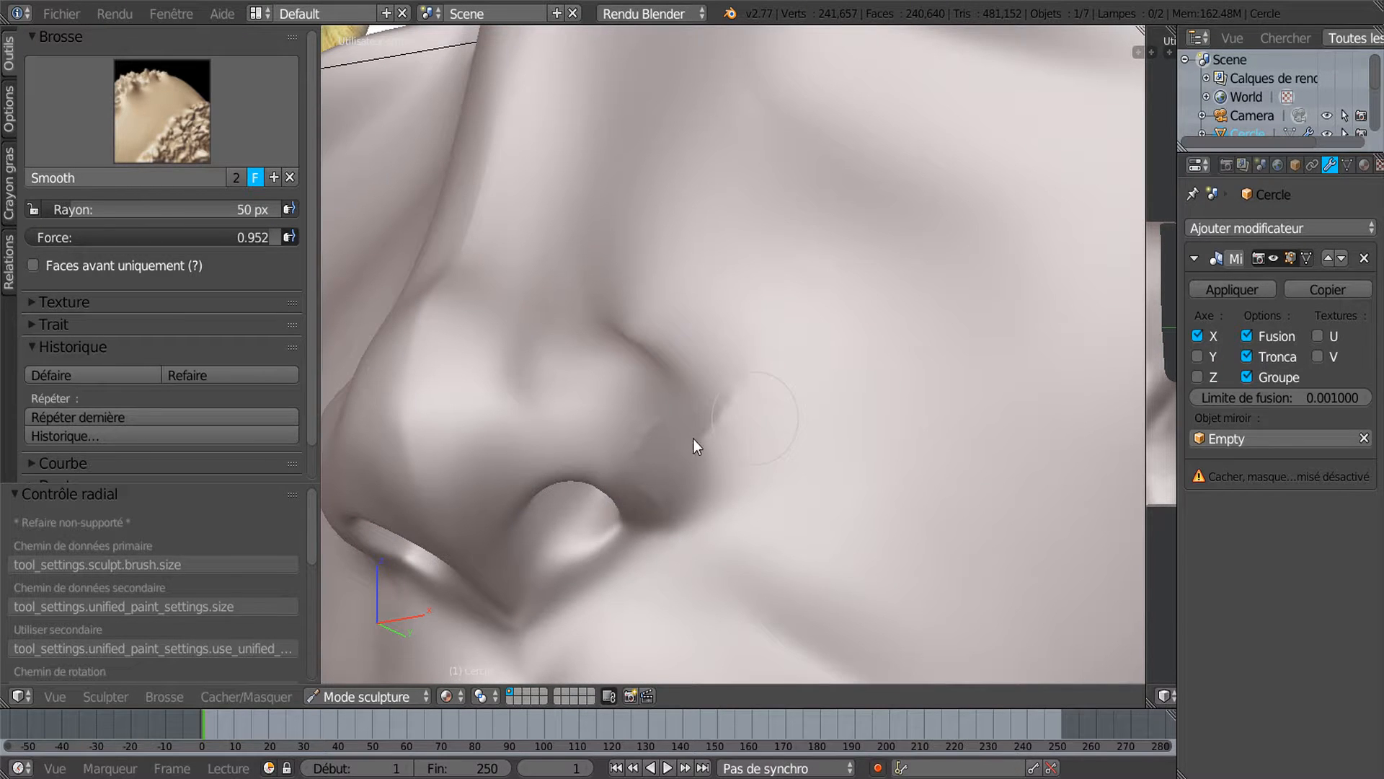
pyautogui.scroll(-2, 770, 459)
pyautogui.moveTo(768, 460); pyautogui.dragTo(694, 430, button='middle')
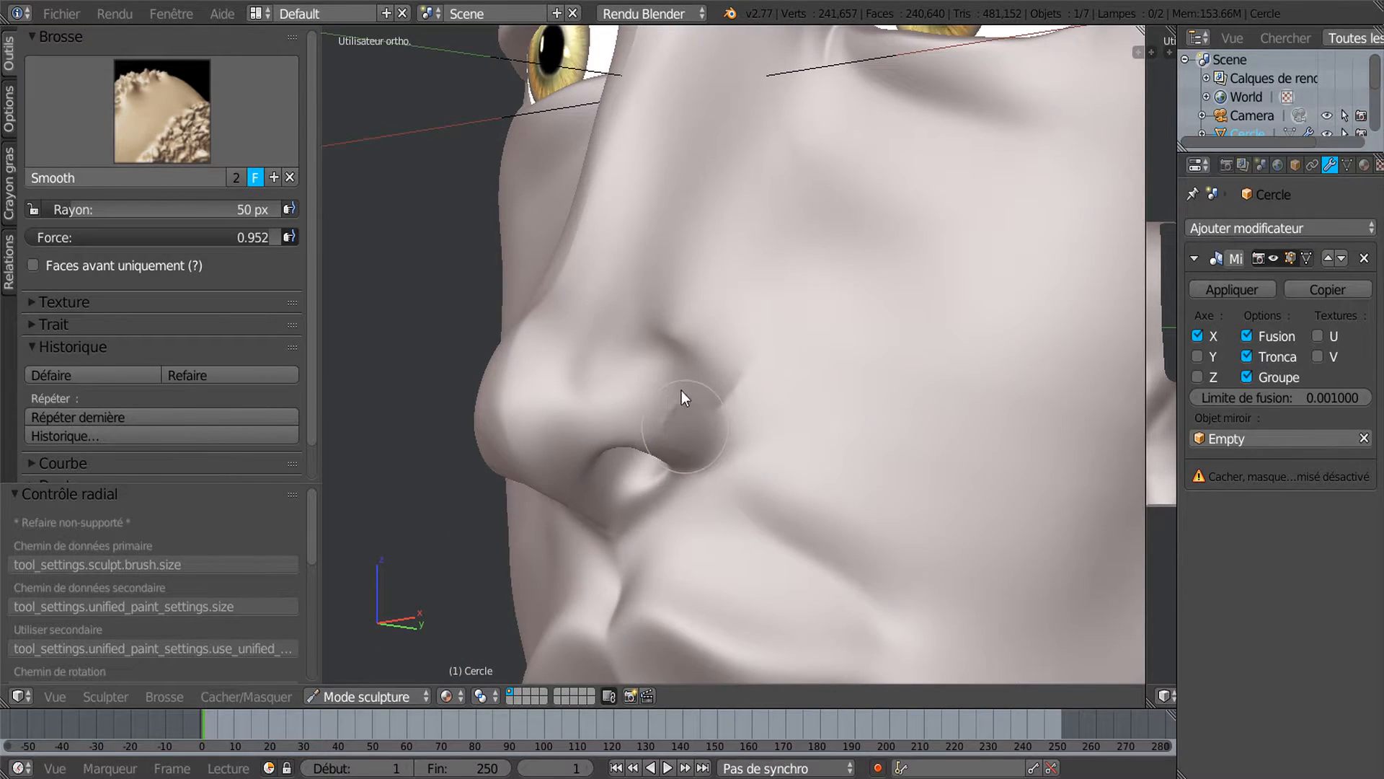
# Inflate the nostril wing with the Inflate/Deflate brush at 50 px radius and 0.111 strength.
pyautogui.click(161, 110)
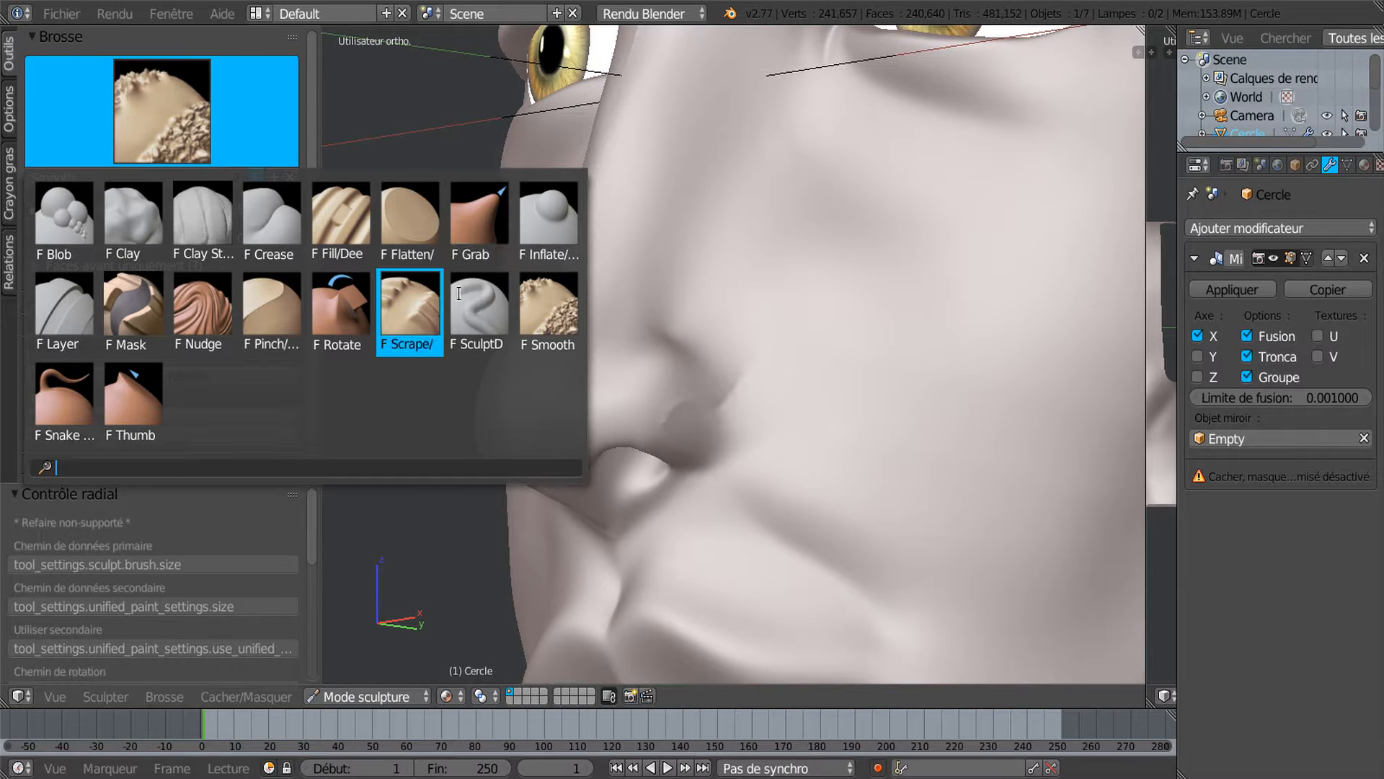
pyautogui.click(557, 232)
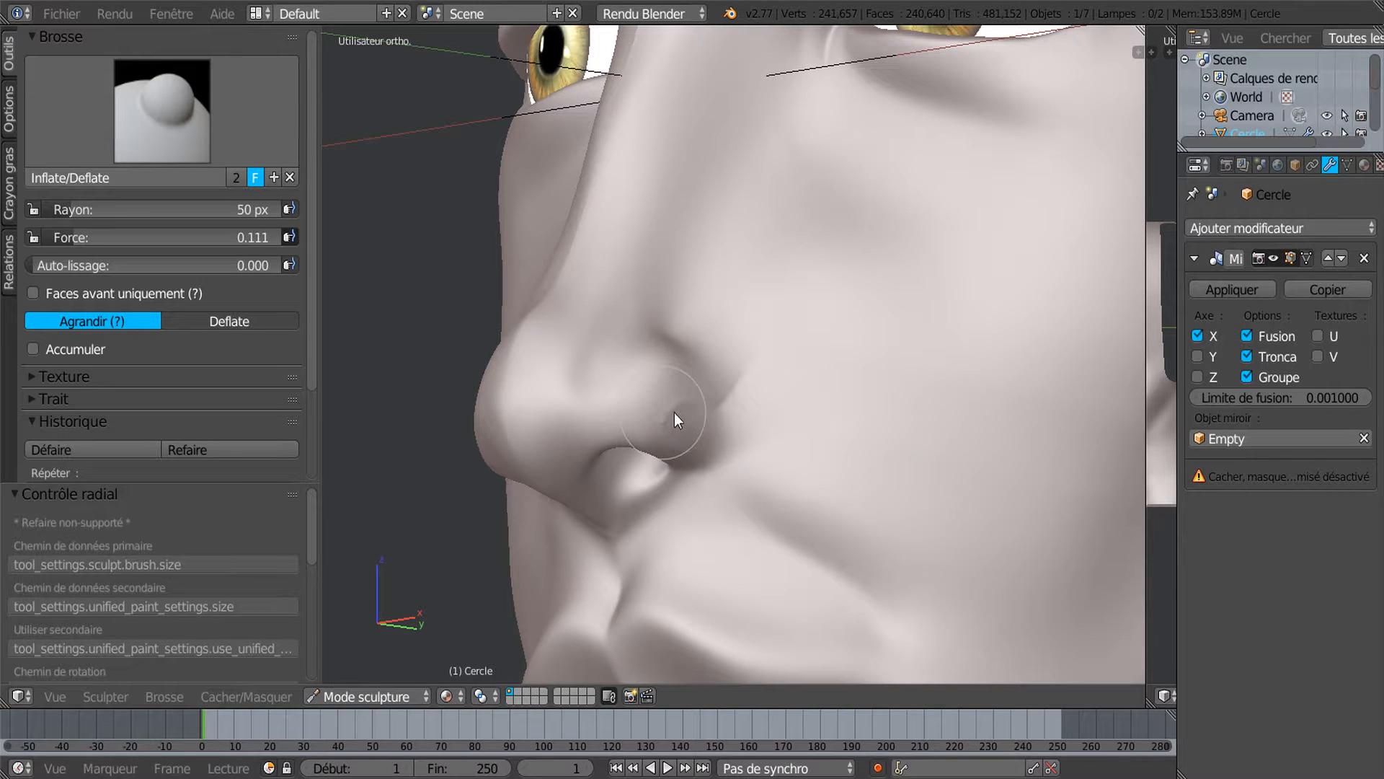
pyautogui.moveTo(816, 479); pyautogui.dragTo(836, 479, button='middle')
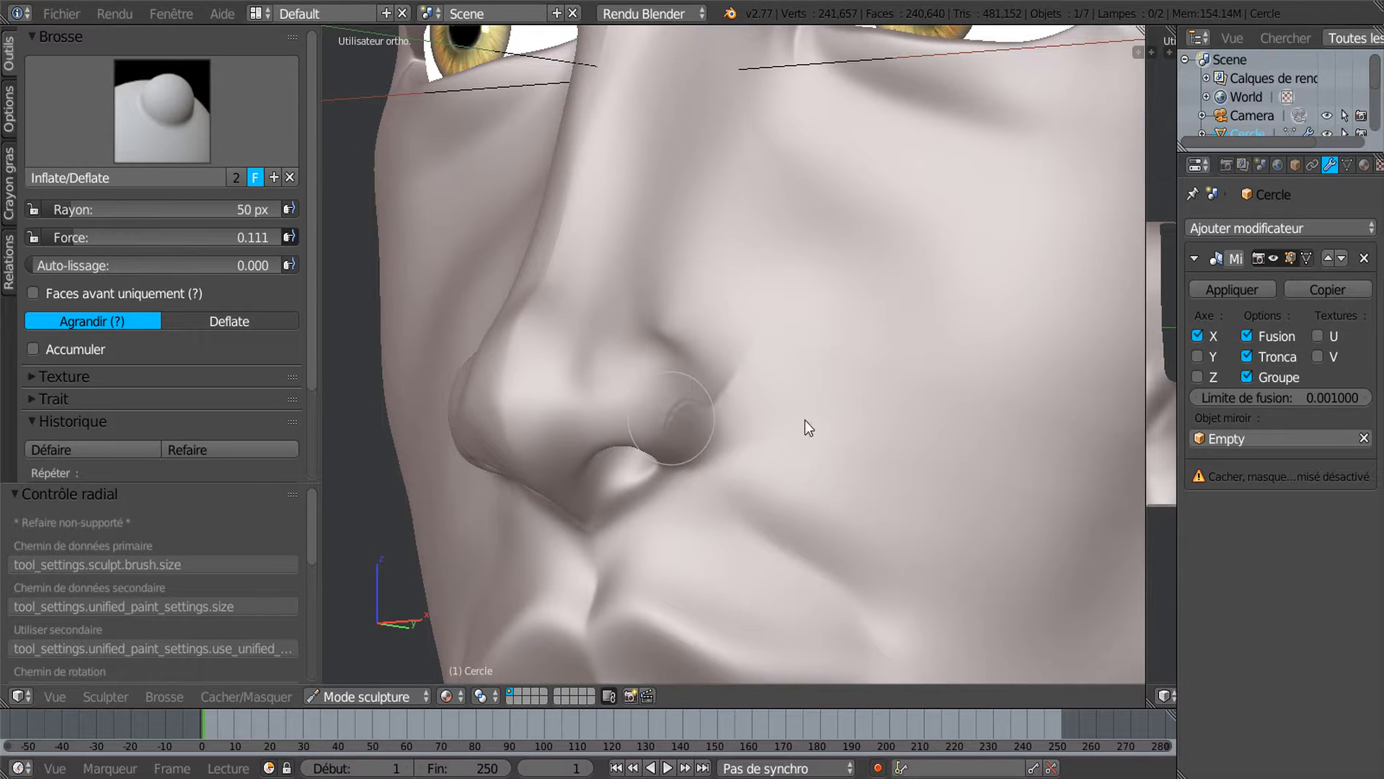
pyautogui.scroll(-3, 723, 468)
pyautogui.moveTo(784, 475); pyautogui.dragTo(755, 382, button='middle')
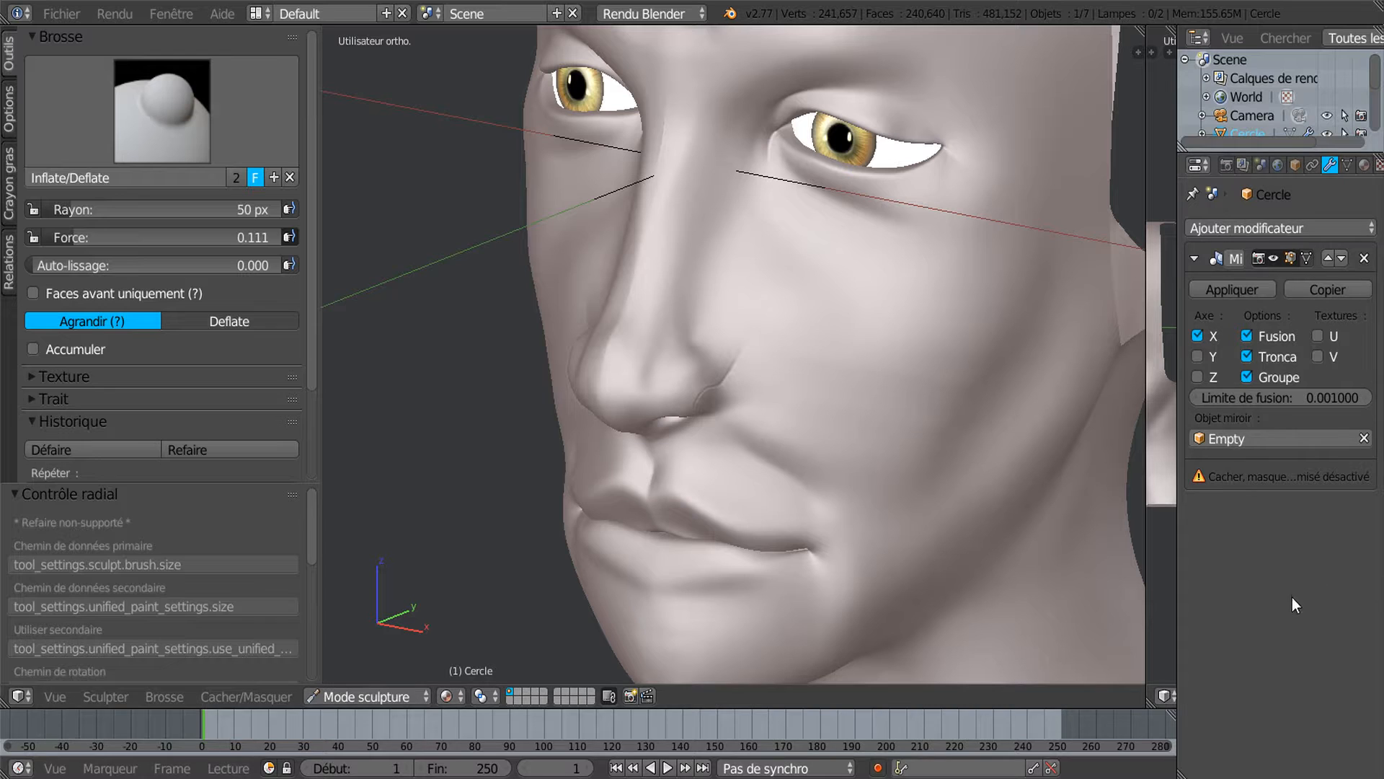
# Switch the head to Object Mode and undo the recent nostril edits and the applied subdivision.
pyautogui.hotkey('ctrl', 'z')
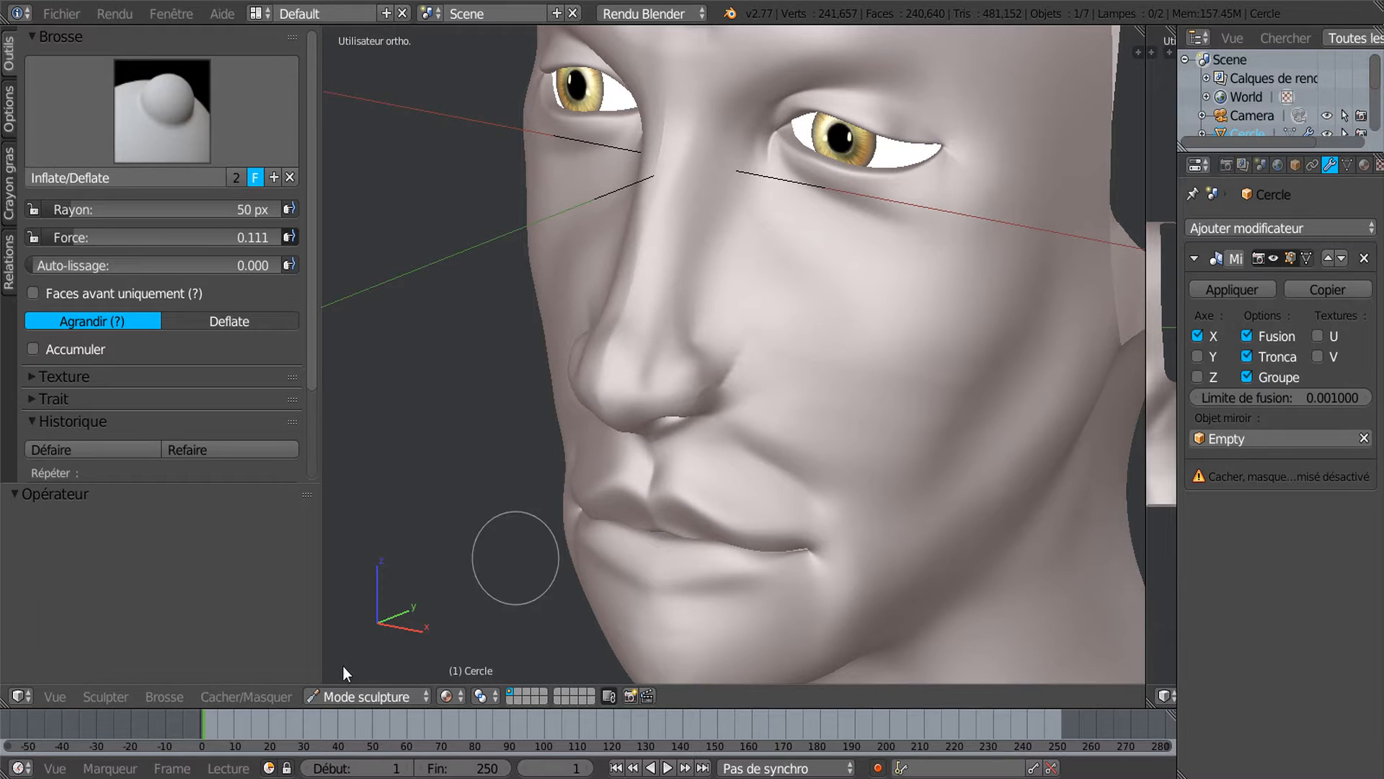
pyautogui.click(353, 697)
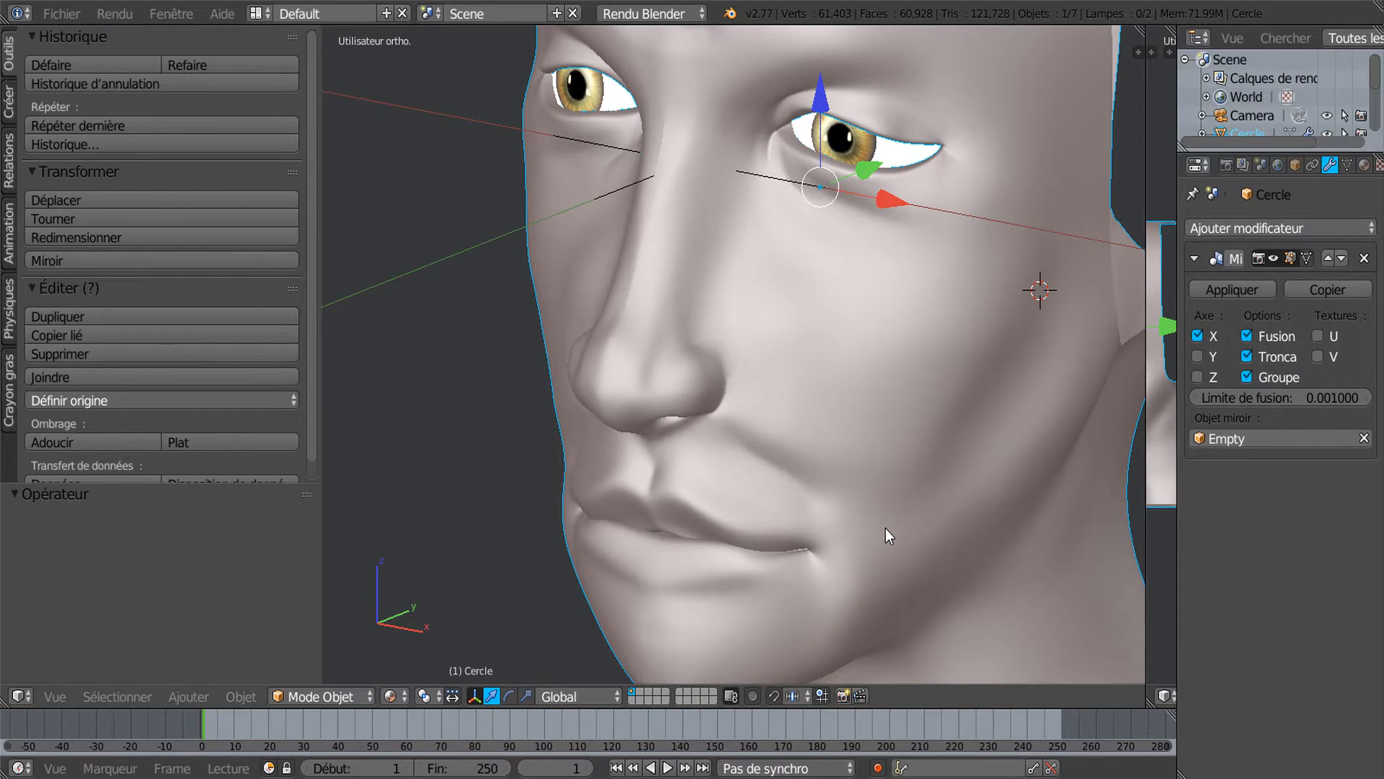
pyautogui.scroll(-3, 886, 529)
pyautogui.moveTo(885, 529); pyautogui.dragTo(891, 444, button='middle')
pyautogui.scroll(4, 866, 465)
pyautogui.scroll(-1, 854, 457)
# Inspect the mesh topology of the face in Edit Mode, and return to Object Mode.
pyautogui.press('Tab')
pyautogui.press('Tab')
pyautogui.press('Tab')
pyautogui.moveTo(937, 470); pyautogui.dragTo(858, 484, button='middle')
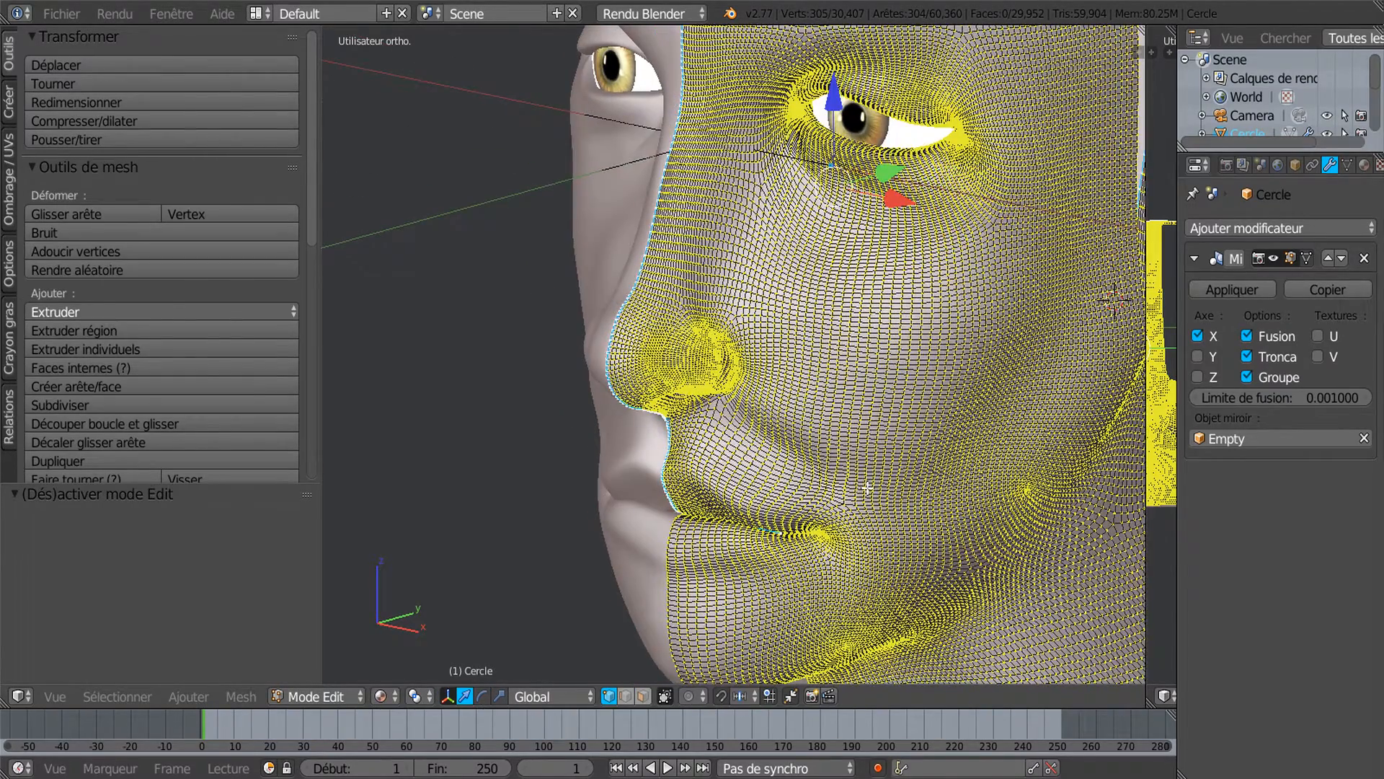
pyautogui.press('Tab')
# Inspect the nose and mouth up close, and switch the head to Sculpt Mode.
pyautogui.scroll(6, 853, 482)
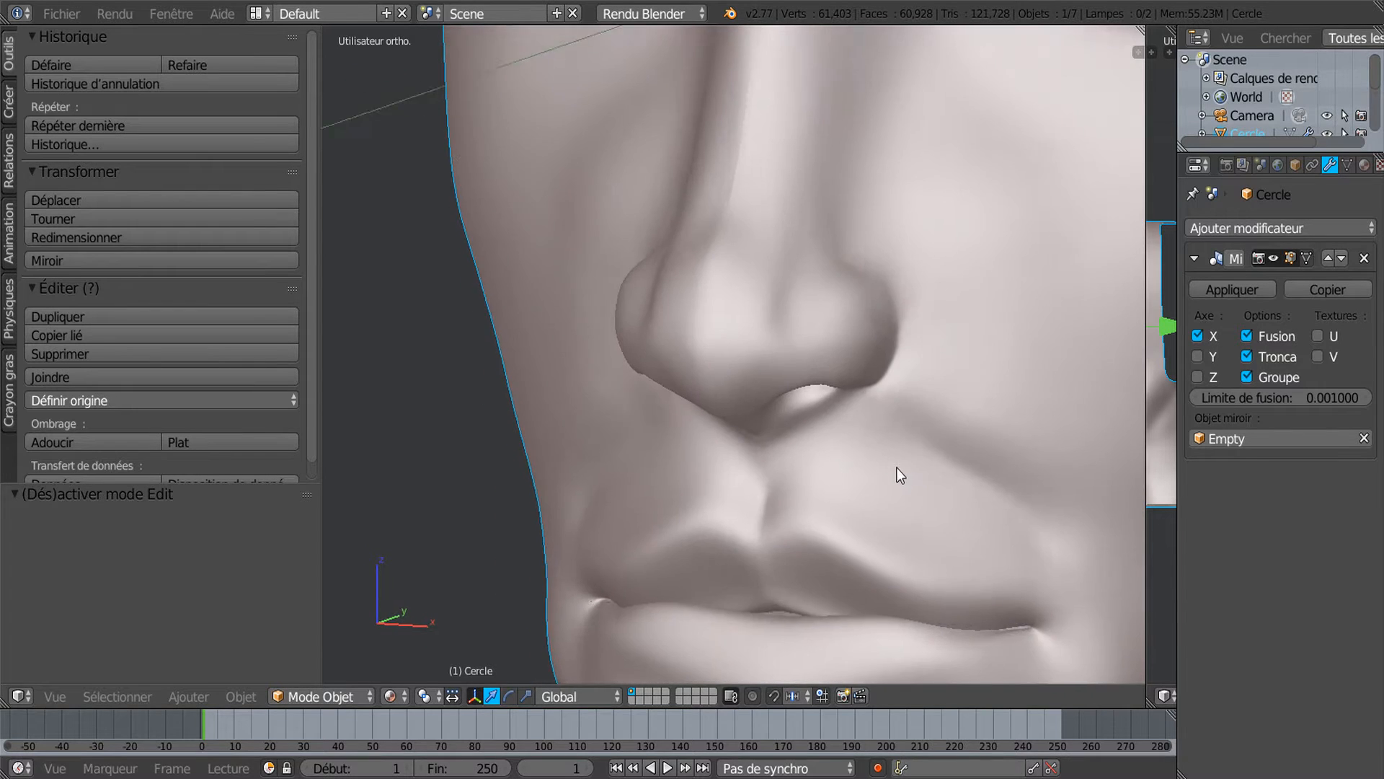
pyautogui.scroll(-4, 894, 472)
pyautogui.moveTo(894, 473); pyautogui.dragTo(801, 539, button='middle')
pyautogui.scroll(5, 938, 460)
pyautogui.click(317, 694)
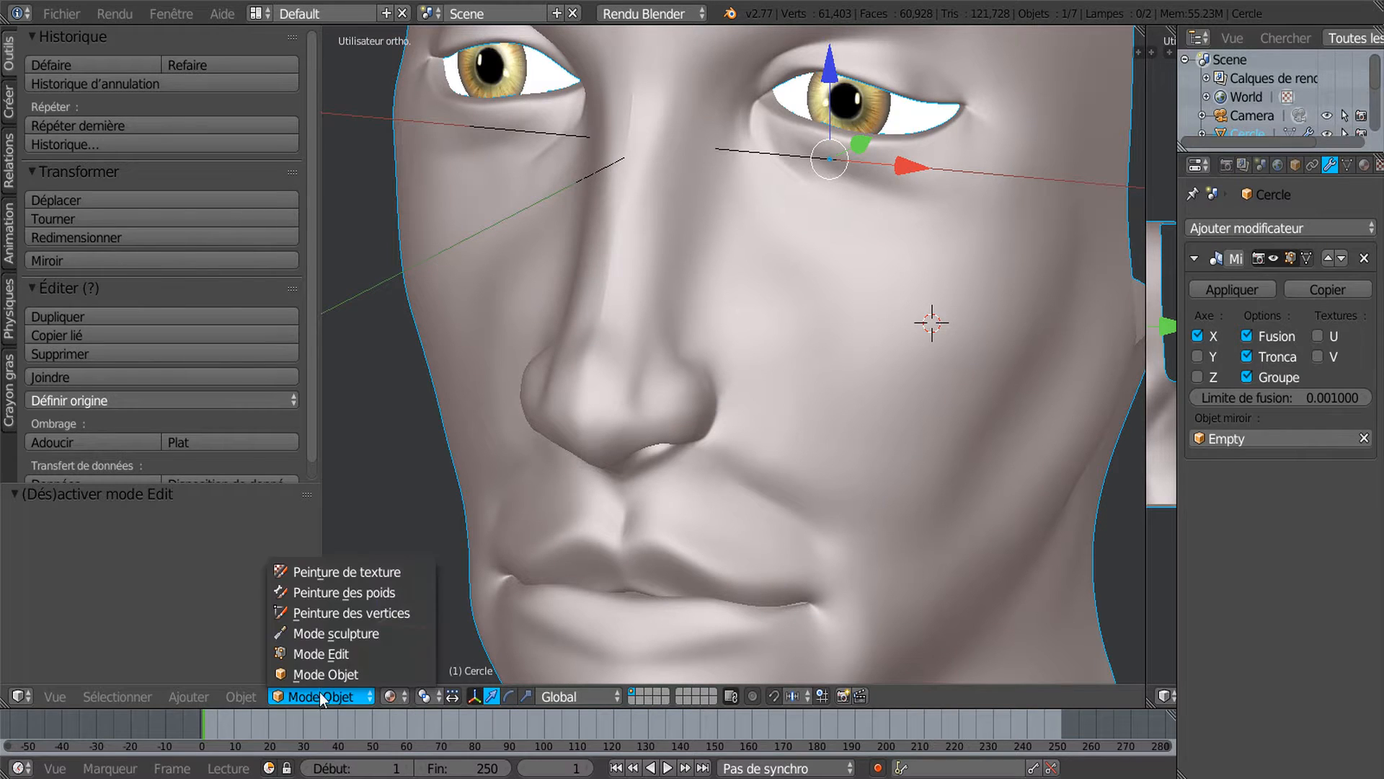
pyautogui.click(314, 634)
# Examine the sculpted face from several angles and check its mesh density in Edit Mode.
pyautogui.scroll(-2, 708, 528)
pyautogui.moveTo(708, 528); pyautogui.dragTo(690, 496, button='middle')
pyautogui.scroll(3, 729, 442)
pyautogui.moveTo(822, 460)
pyautogui.mouseDown(button='middle')
pyautogui.moveTo(842, 482)
pyautogui.moveTo(839, 435)
pyautogui.moveTo(844, 488)
pyautogui.moveTo(858, 439)
pyautogui.moveTo(912, 396)
pyautogui.moveTo(838, 447)
pyautogui.mouseUp(button='middle')
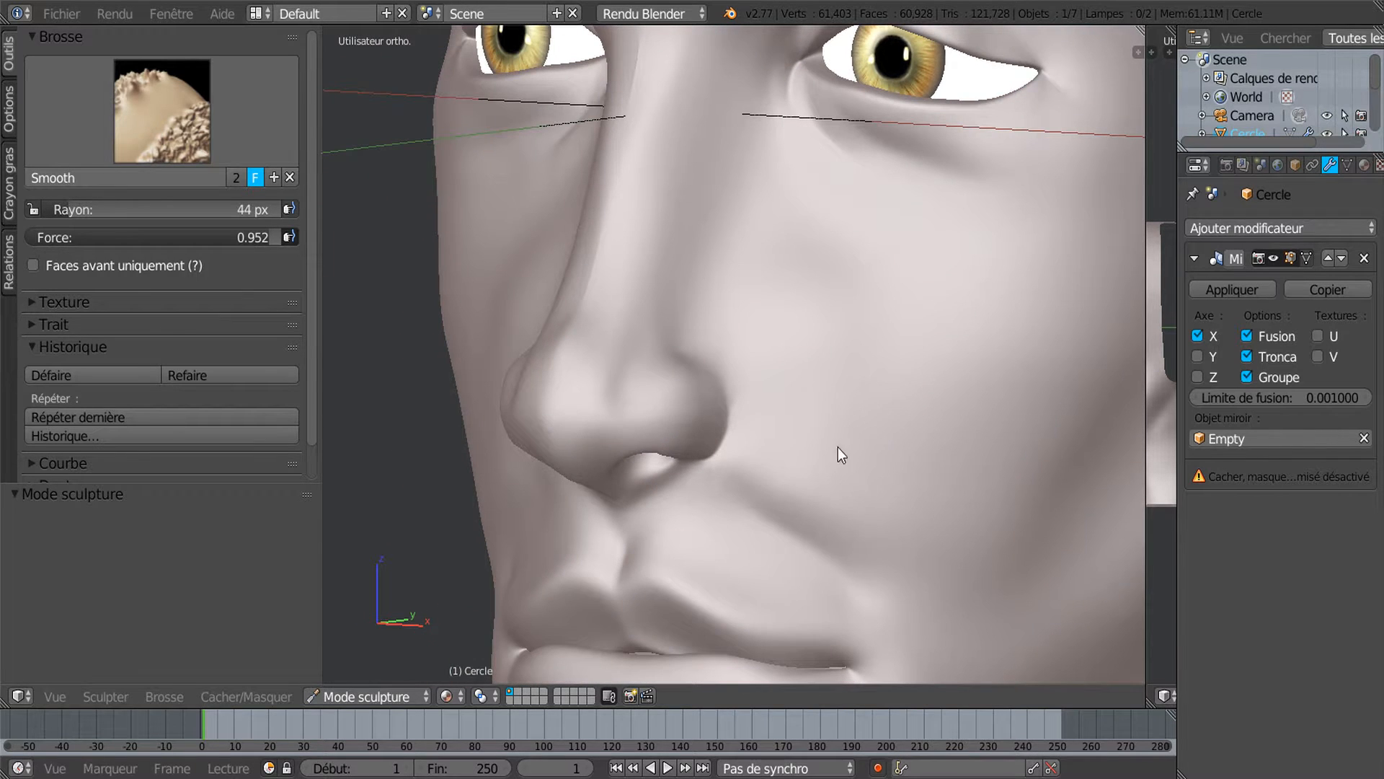
pyautogui.scroll(-4, 876, 548)
pyautogui.moveTo(882, 547); pyautogui.dragTo(778, 491, button='middle')
pyautogui.scroll(3, 708, 430)
pyautogui.moveTo(708, 430)
pyautogui.mouseDown(button='middle')
pyautogui.moveTo(844, 442)
pyautogui.moveTo(828, 416)
pyautogui.moveTo(824, 524)
pyautogui.moveTo(876, 525)
pyautogui.moveTo(858, 547)
pyautogui.moveTo(779, 427)
pyautogui.moveTo(788, 514)
pyautogui.moveTo(829, 486)
pyautogui.moveTo(820, 516)
pyautogui.moveTo(894, 425)
pyautogui.moveTo(803, 442)
pyautogui.moveTo(788, 425)
pyautogui.moveTo(849, 465)
pyautogui.moveTo(742, 470)
pyautogui.moveTo(742, 486)
pyautogui.mouseUp(button='middle')
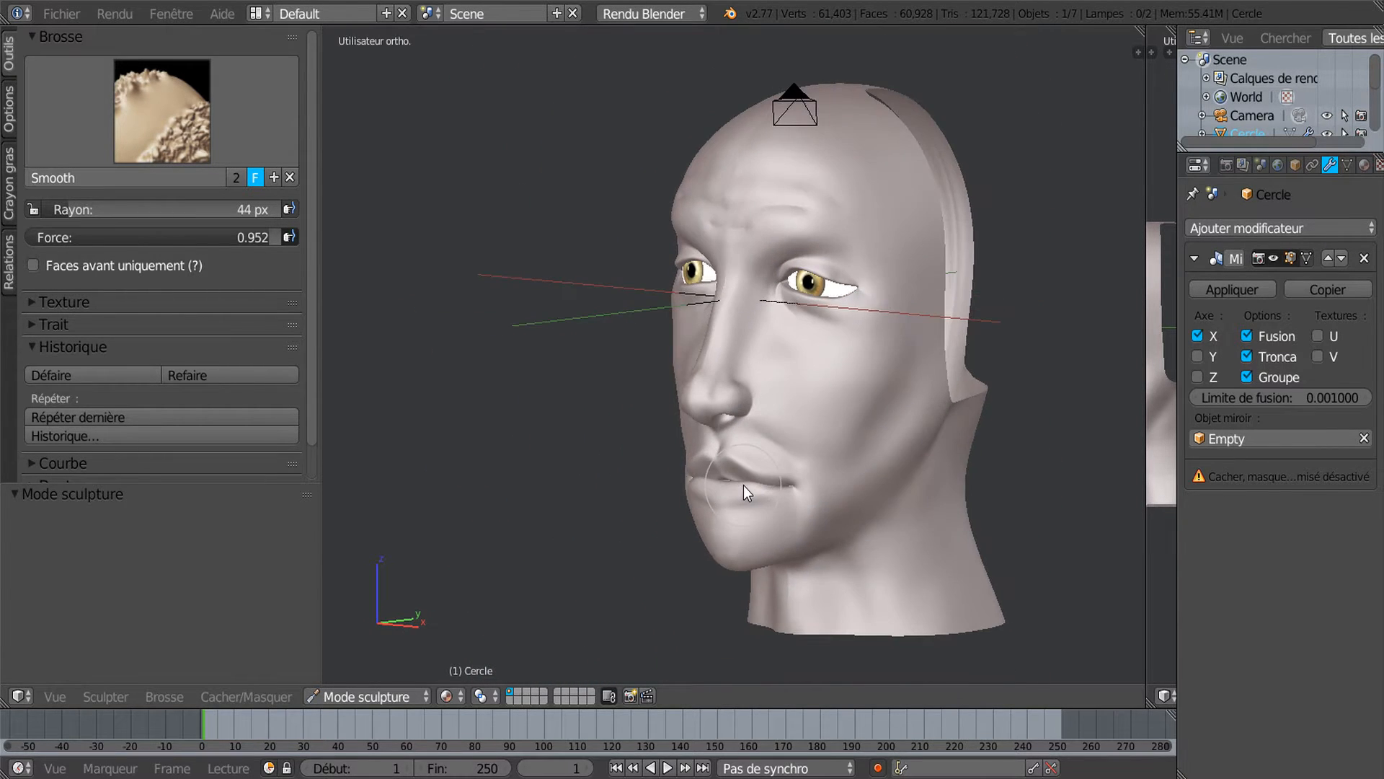
pyautogui.press('Tab')
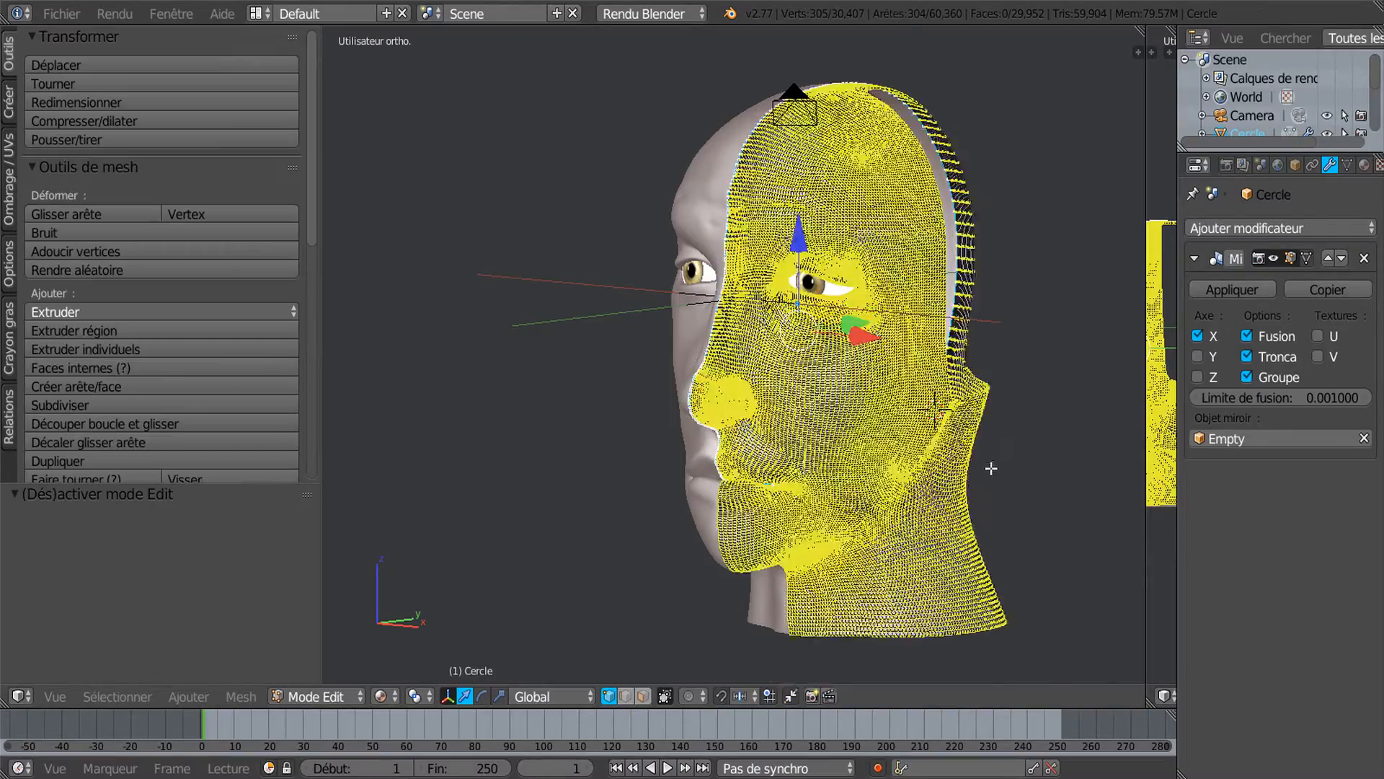
pyautogui.scroll(2, 991, 469)
pyautogui.moveTo(995, 469)
pyautogui.mouseDown(button='middle')
pyautogui.moveTo(930, 468)
pyautogui.moveTo(849, 402)
pyautogui.moveTo(962, 509)
pyautogui.mouseUp(button='middle')
pyautogui.press('Tab')
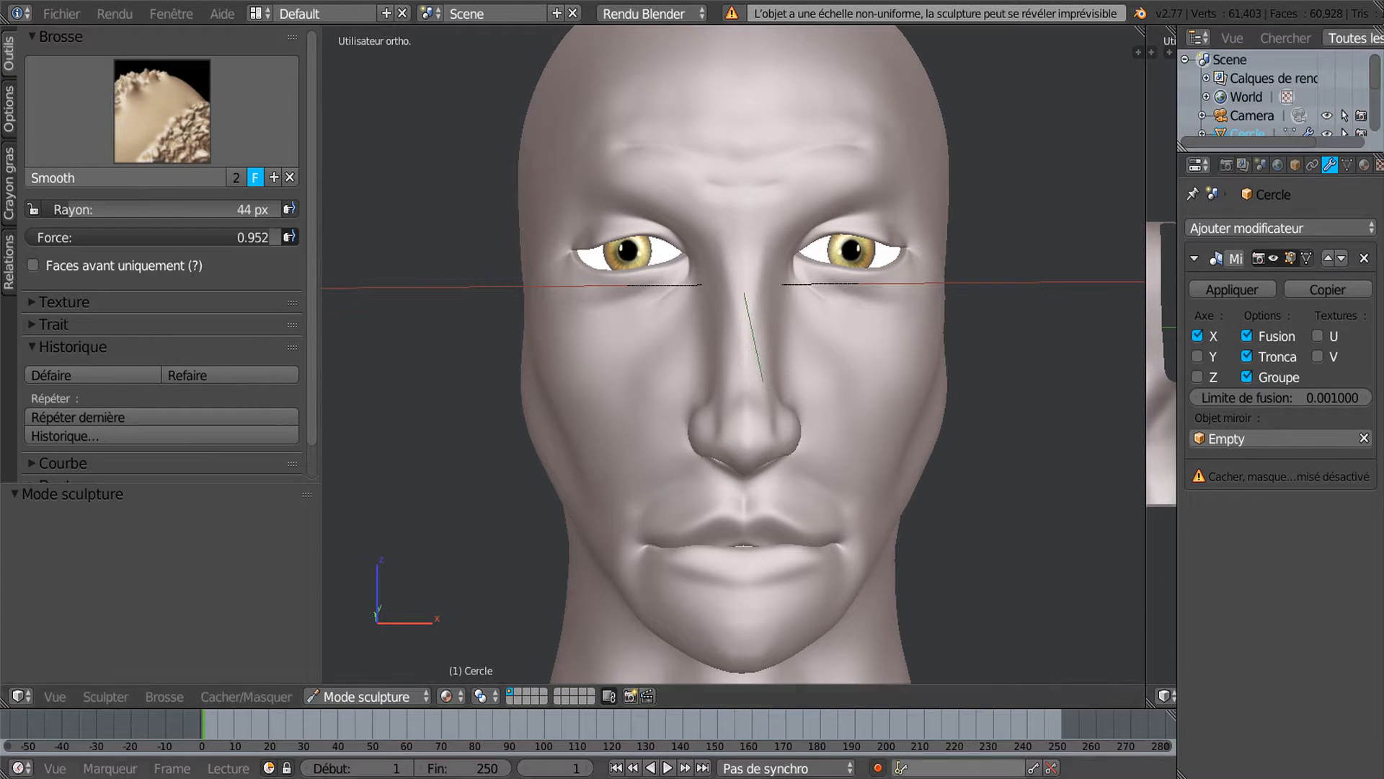
# Switch to the other Blender window with the smoother, closed bald head and examine it from the front and side.
pyautogui.moveTo(1039, 775)
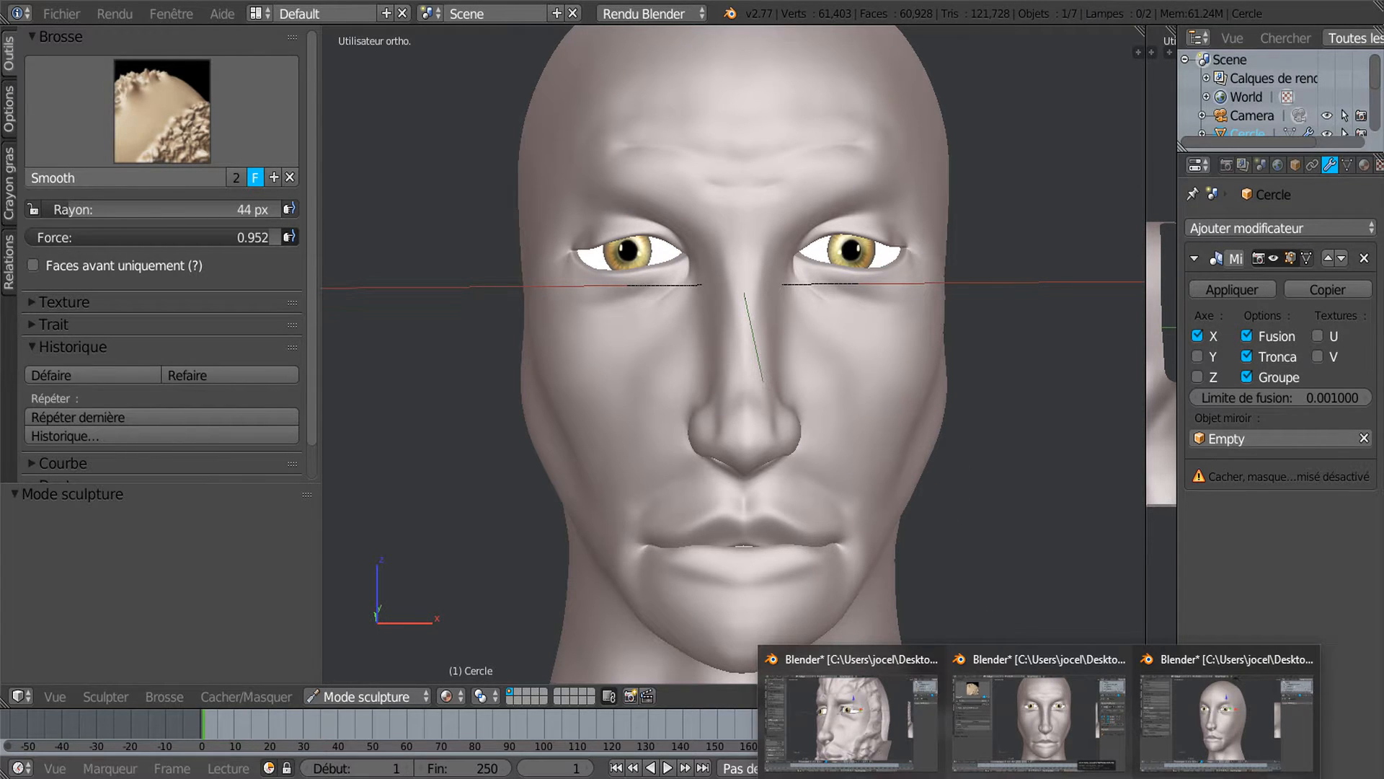
pyautogui.moveTo(1242, 734)
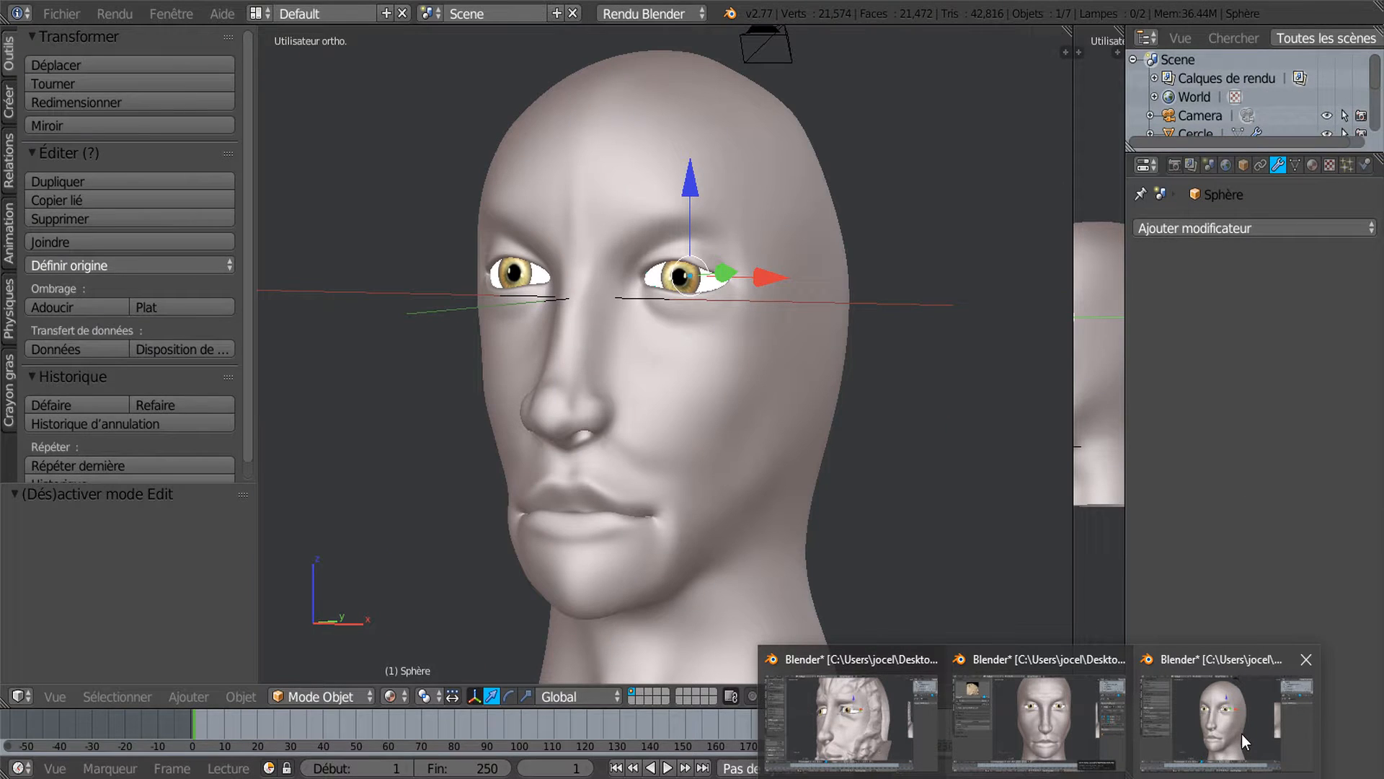
pyautogui.click(1235, 731)
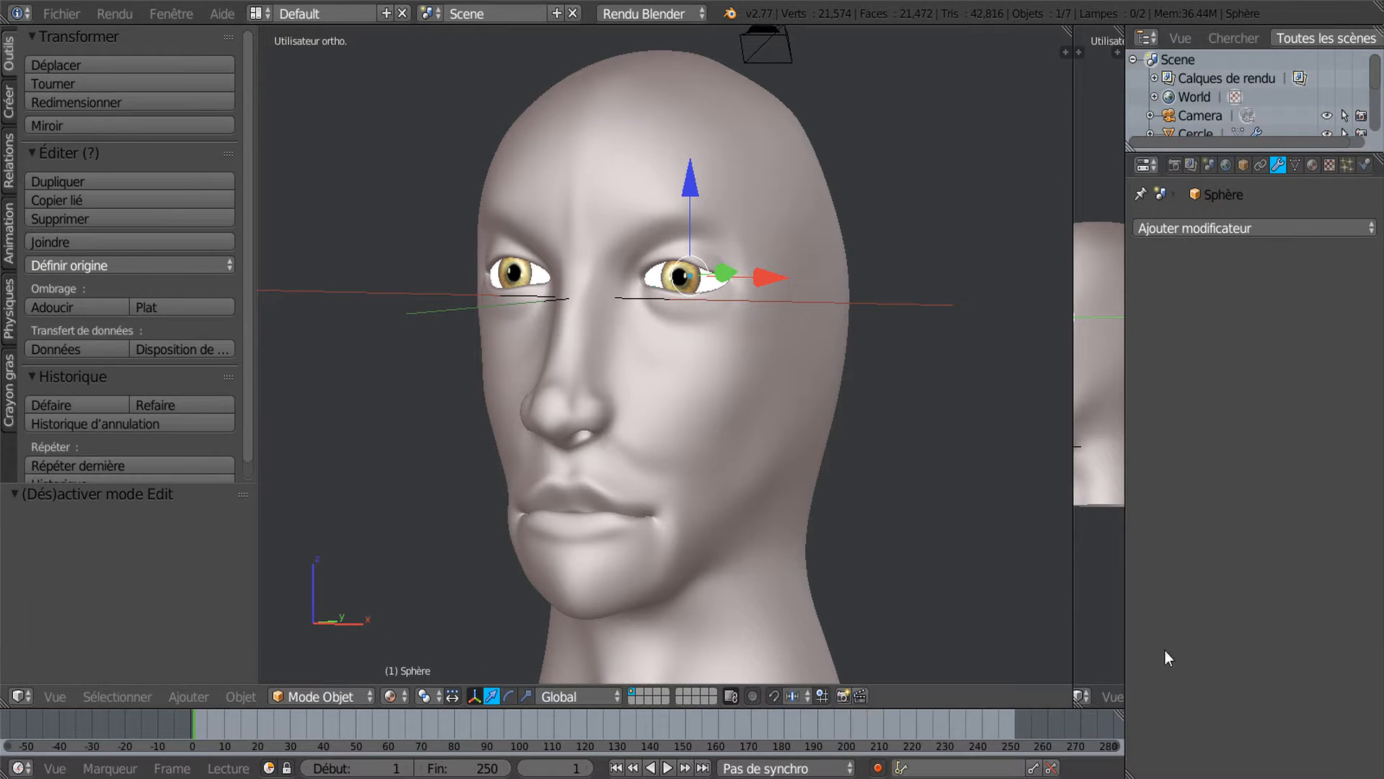
pyautogui.moveTo(930, 521); pyautogui.dragTo(752, 488, button='middle')
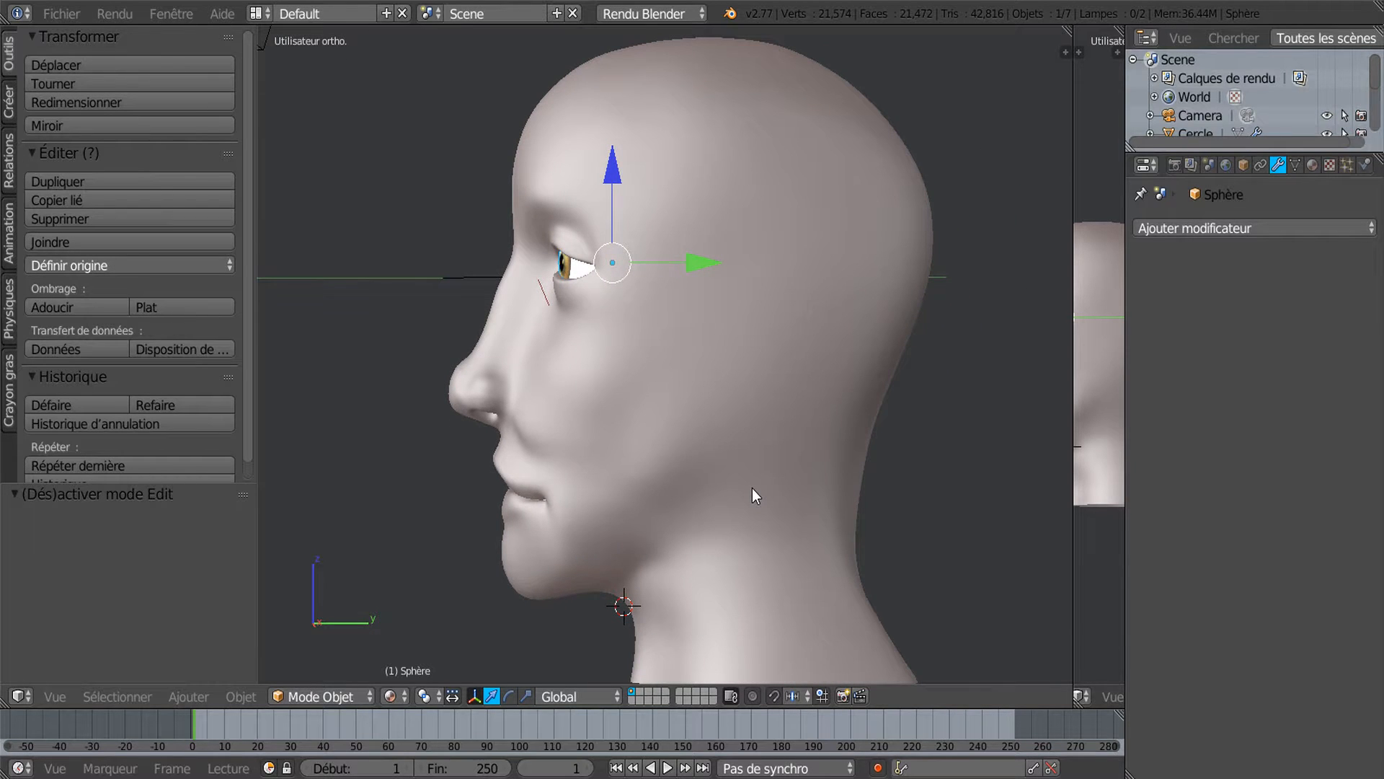
pyautogui.press('KP_3')
pyautogui.press('KP_1')
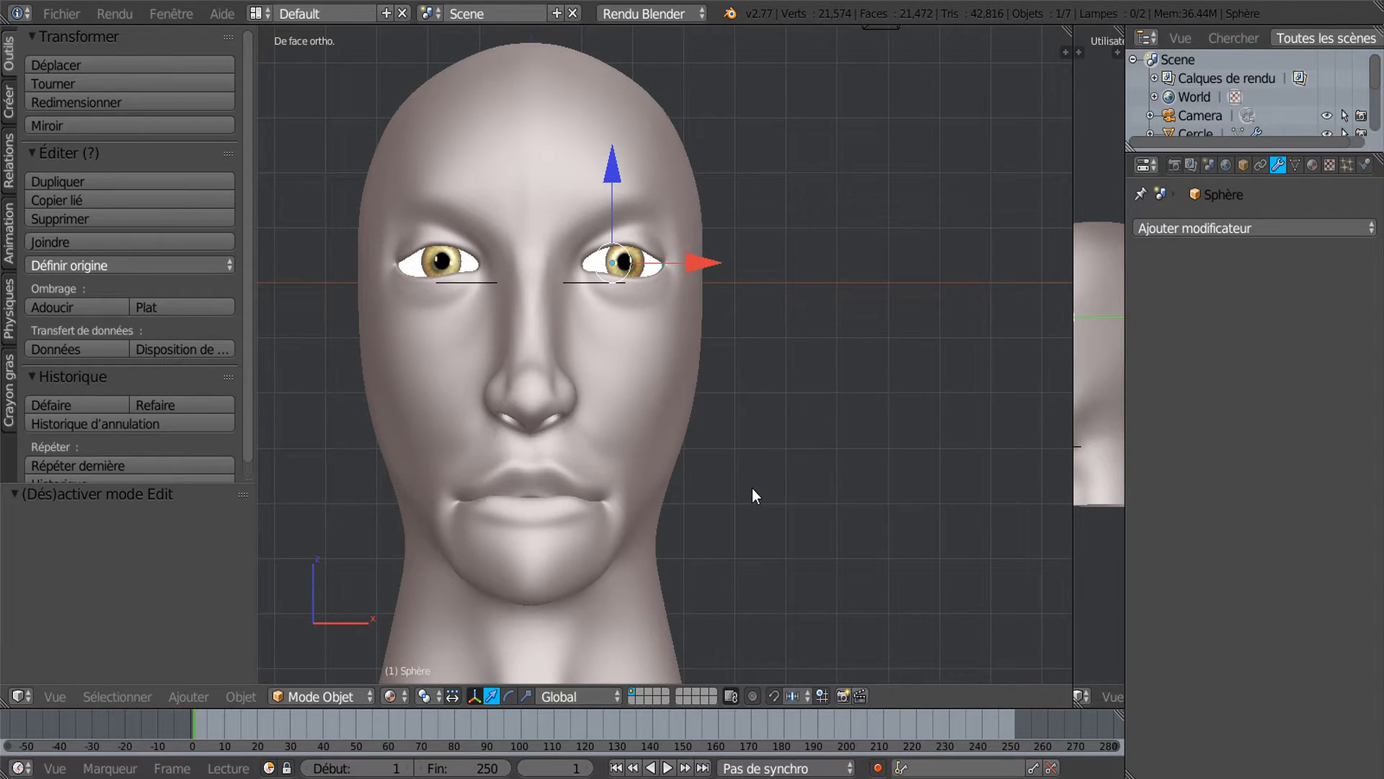
pyautogui.press('KP_3')
pyautogui.scroll(-3, 751, 487)
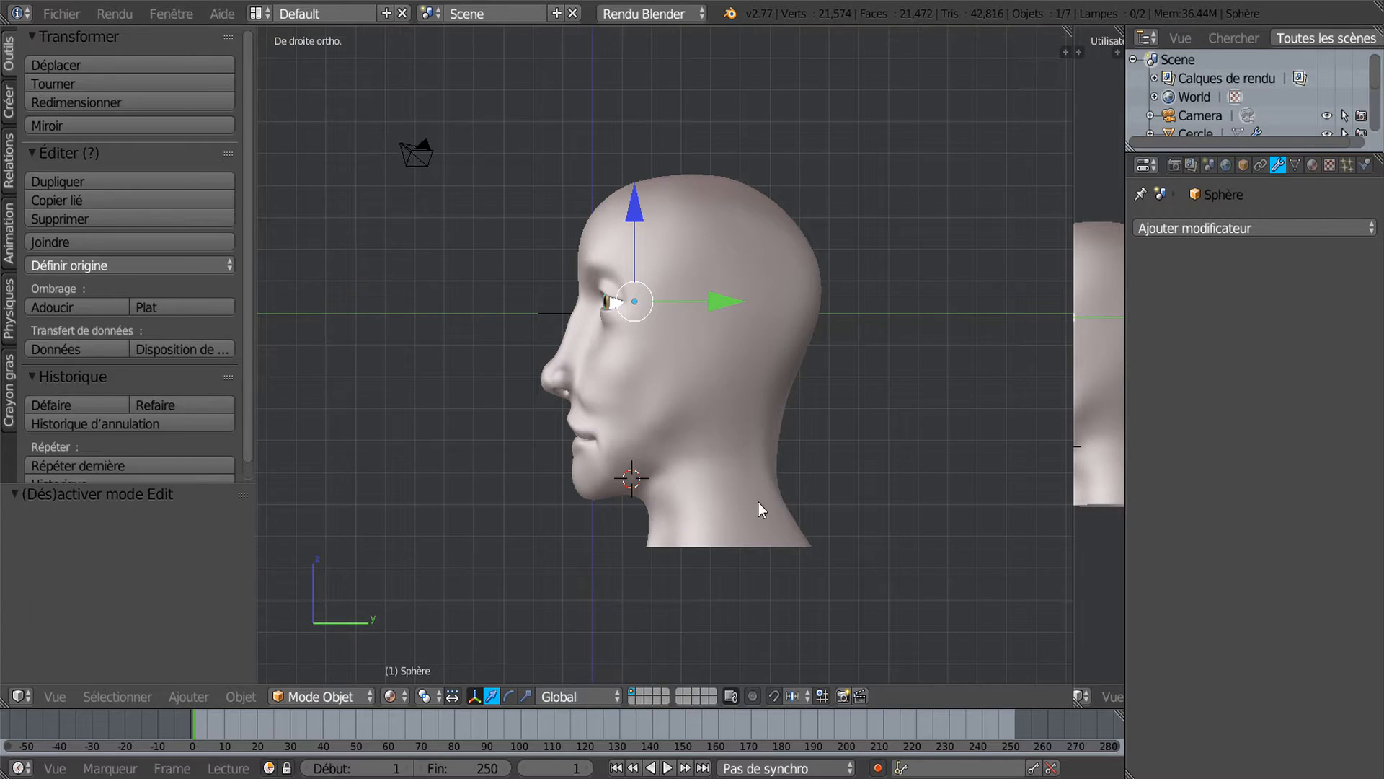
pyautogui.scroll(1, 759, 502)
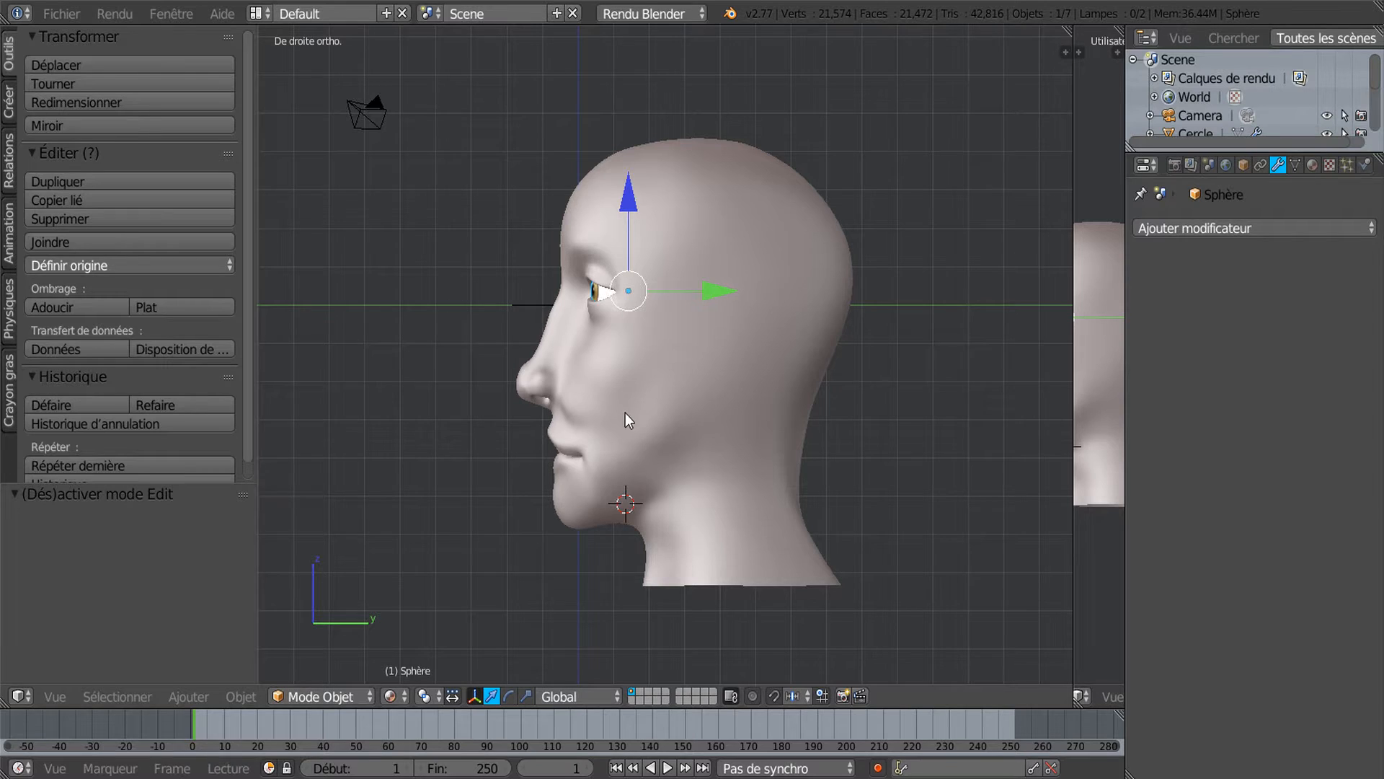
pyautogui.scroll(1, 625, 412)
pyautogui.scroll(-1, 743, 356)
# Enter Sculpt Mode and choose the Grab brush with a radius of 135 px.
pyautogui.click(344, 695)
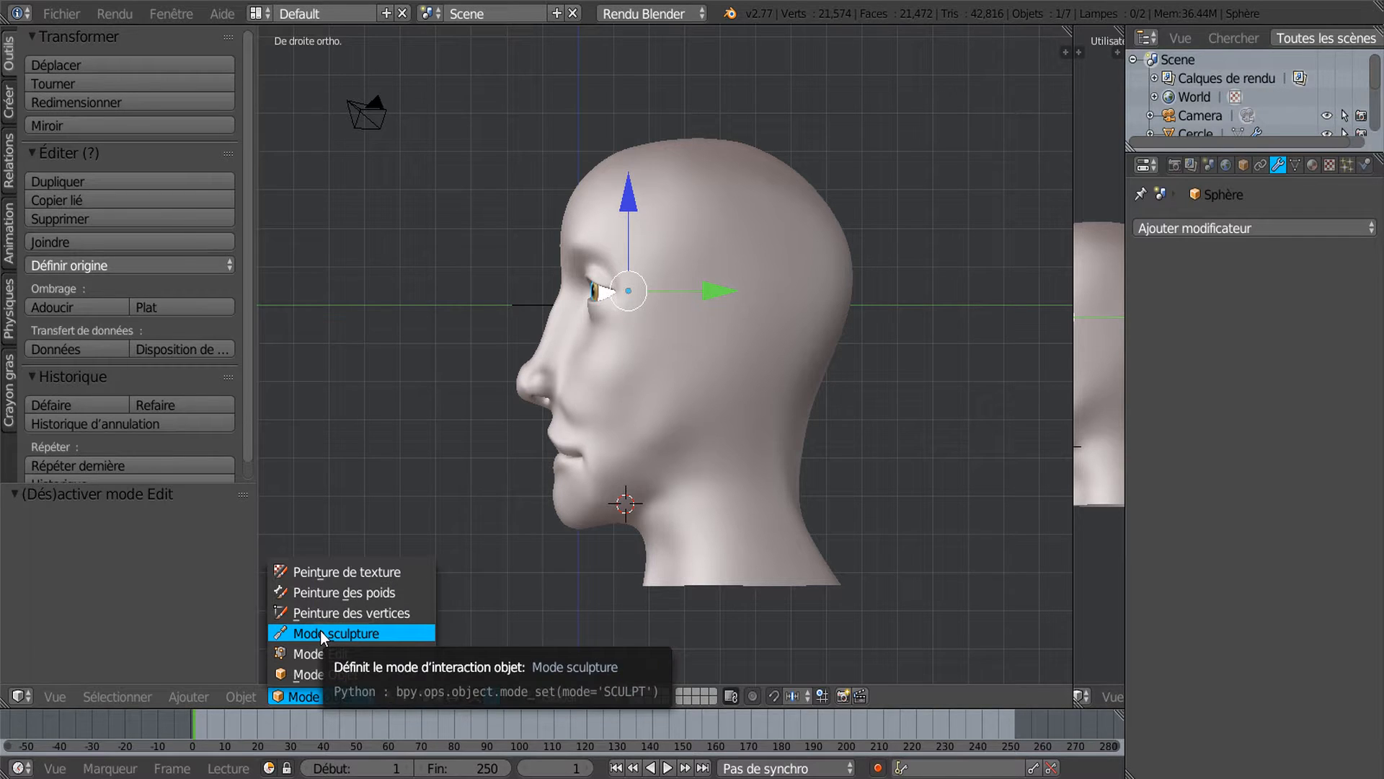
pyautogui.click(320, 632)
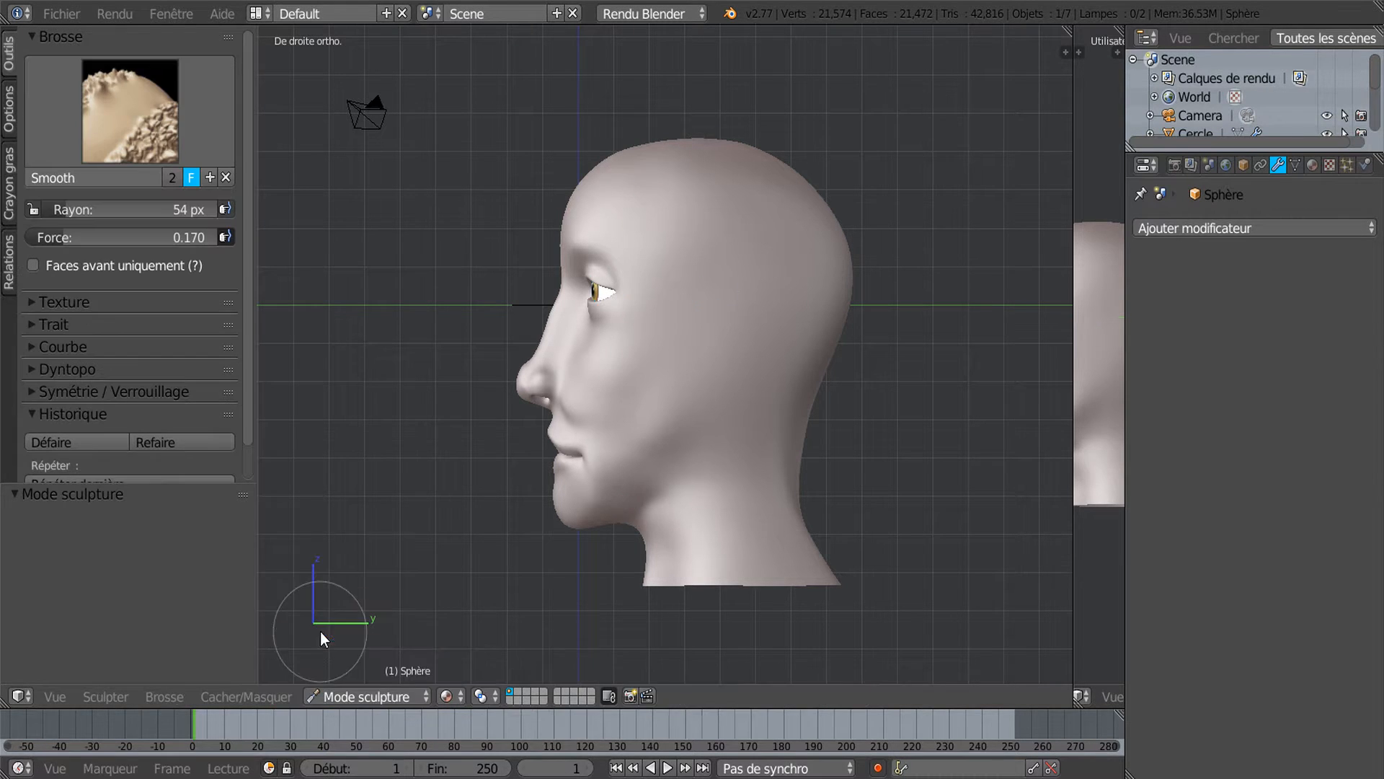
pyautogui.click(153, 132)
pyautogui.click(488, 227)
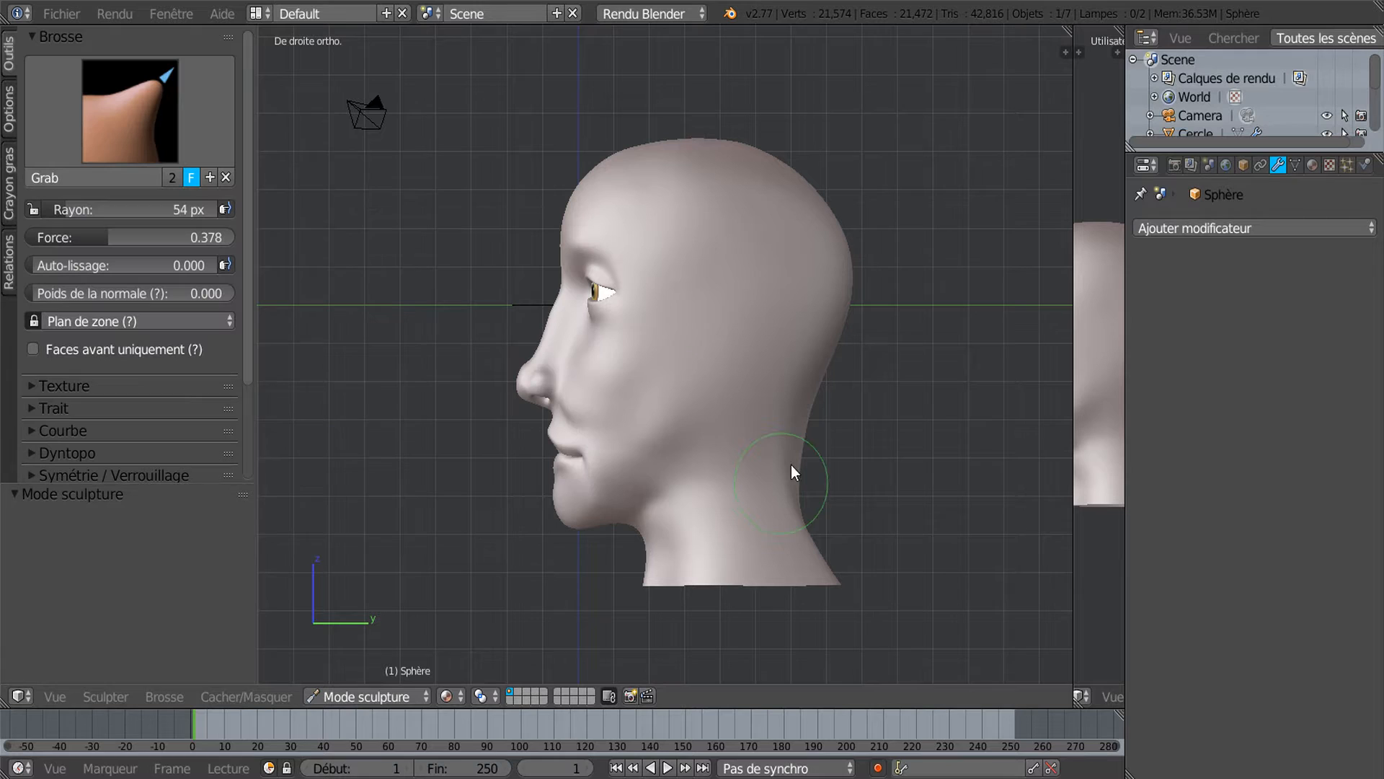
pyautogui.press('f')
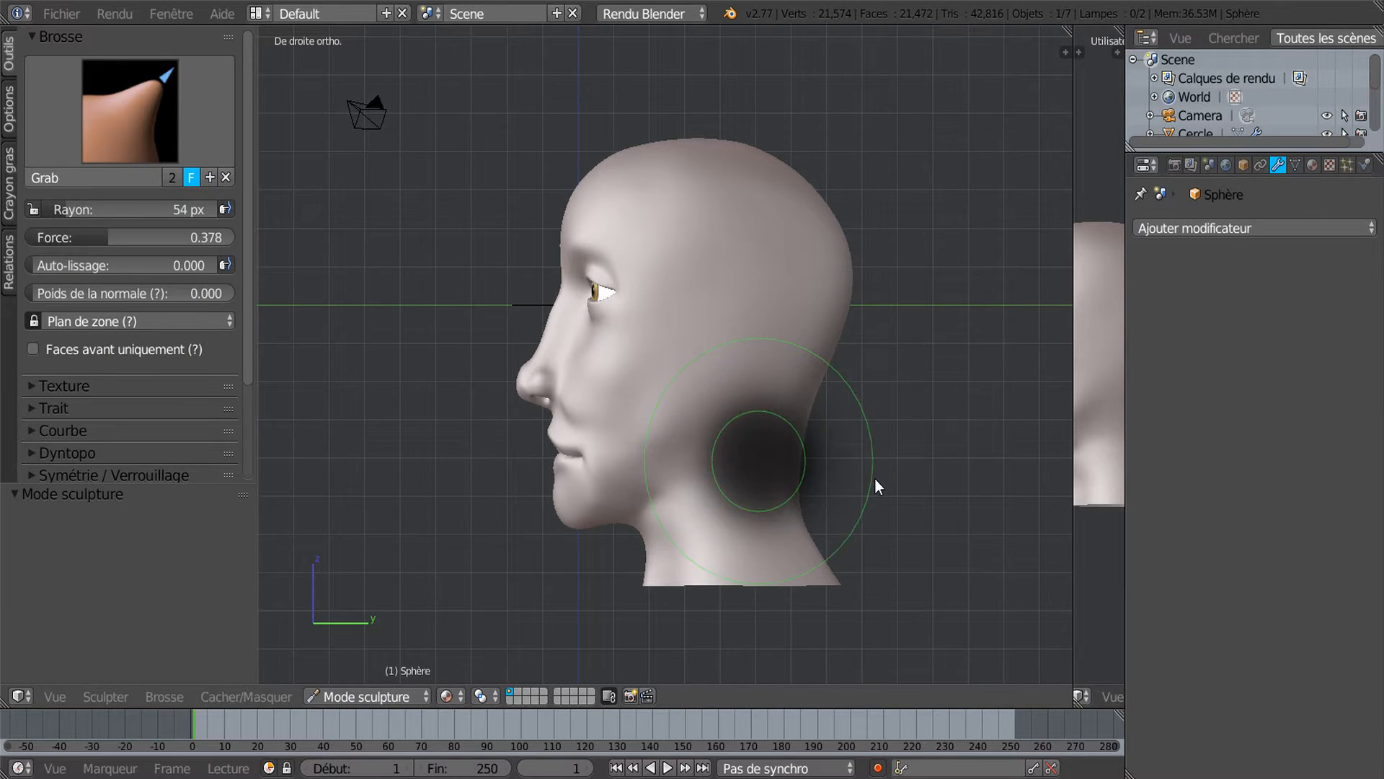
pyautogui.click(875, 478)
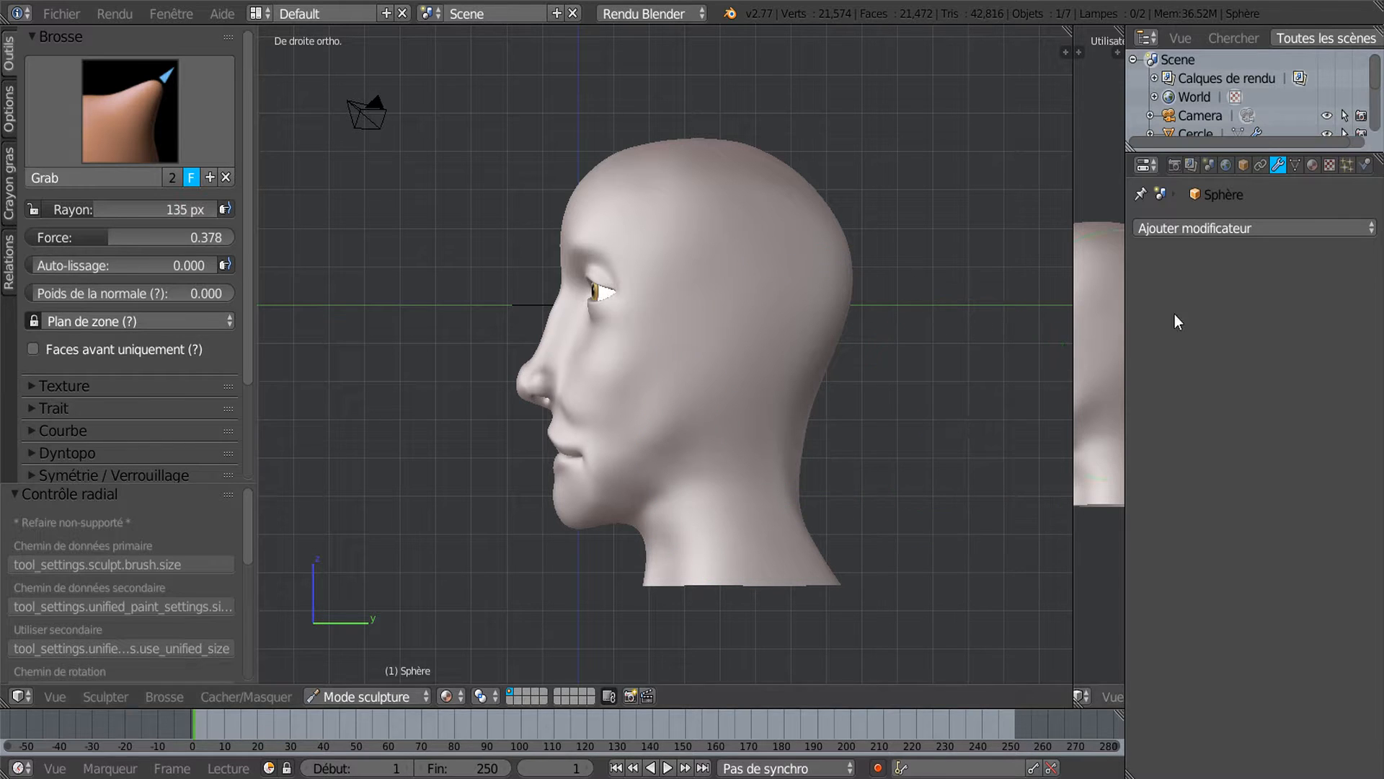
# Select the head mesh instead of the eyeball and put it in Sculpt Mode.
pyautogui.press('Tab')
pyautogui.press('Tab')
pyautogui.hotkey('ctrl', 'Tab')
pyautogui.rightClick(761, 397)
pyautogui.press('Tab')
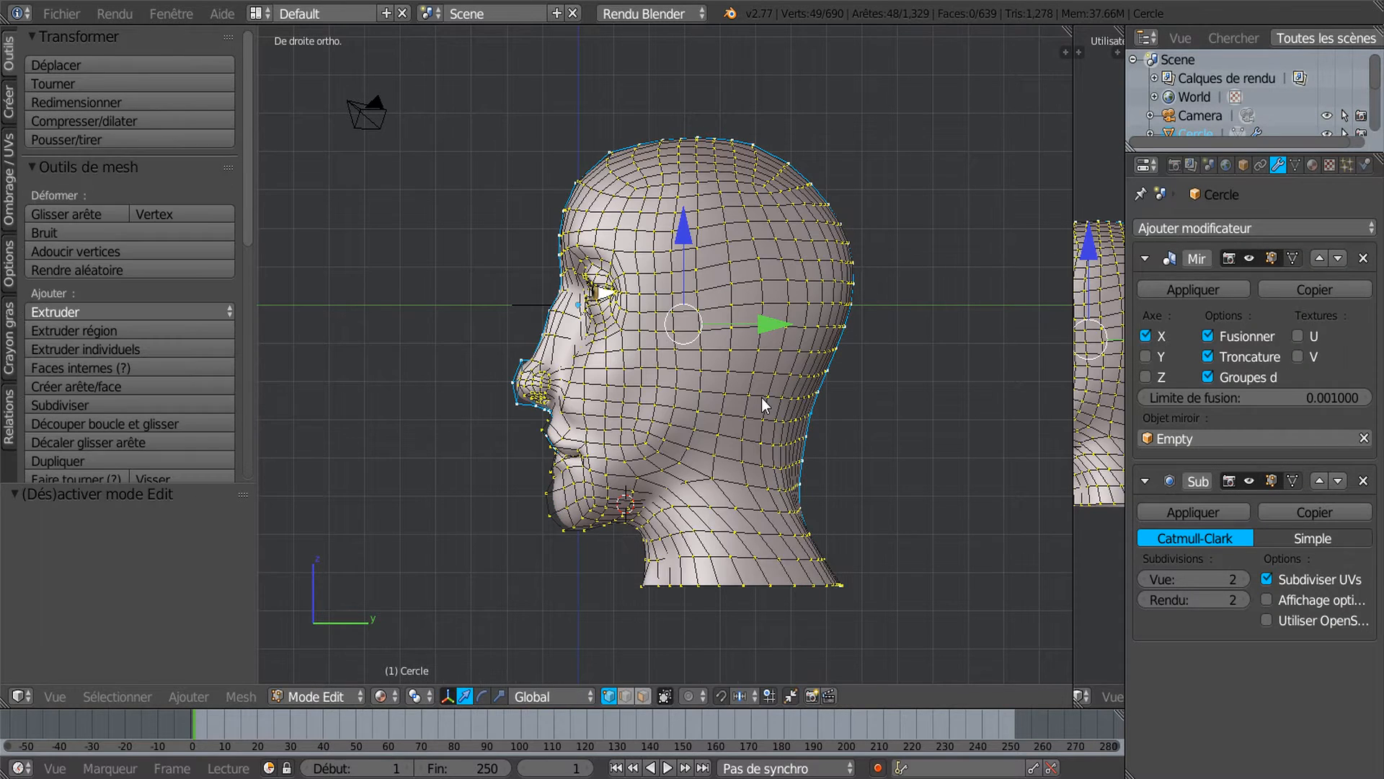
pyautogui.click(314, 696)
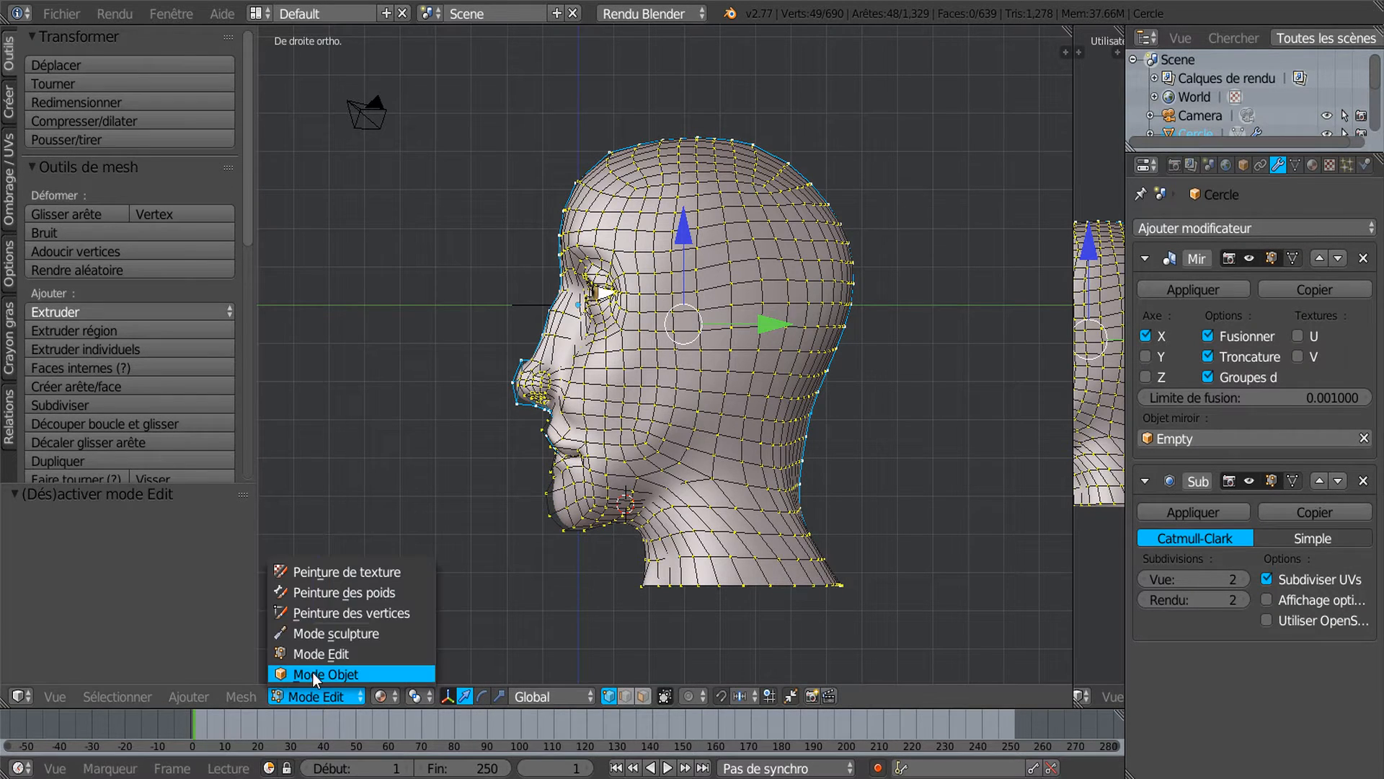
pyautogui.click(313, 672)
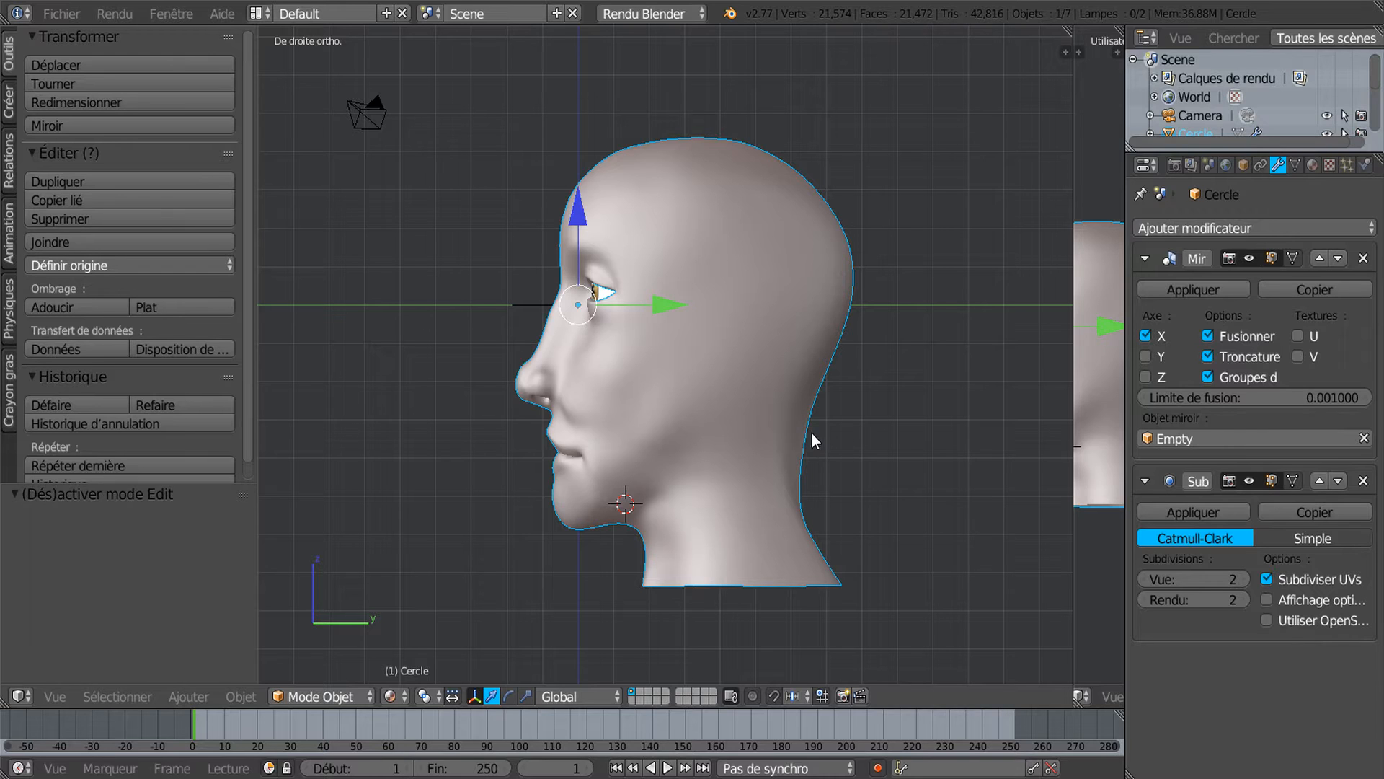
pyautogui.click(294, 696)
pyautogui.click(314, 633)
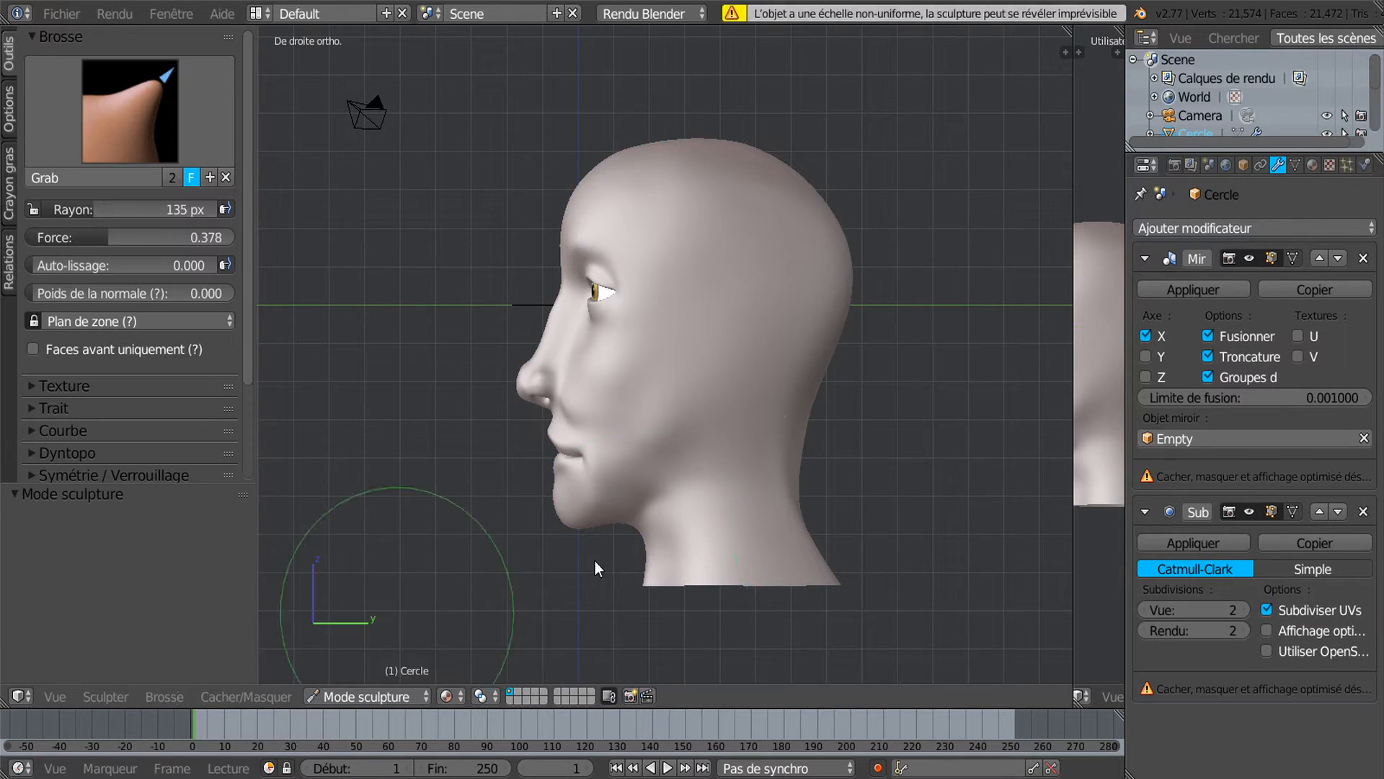
# Set the Grab brush radius to 176 px and pull the nape and the back of the skull outward.
pyautogui.moveTo(747, 458); pyautogui.dragTo(898, 473)
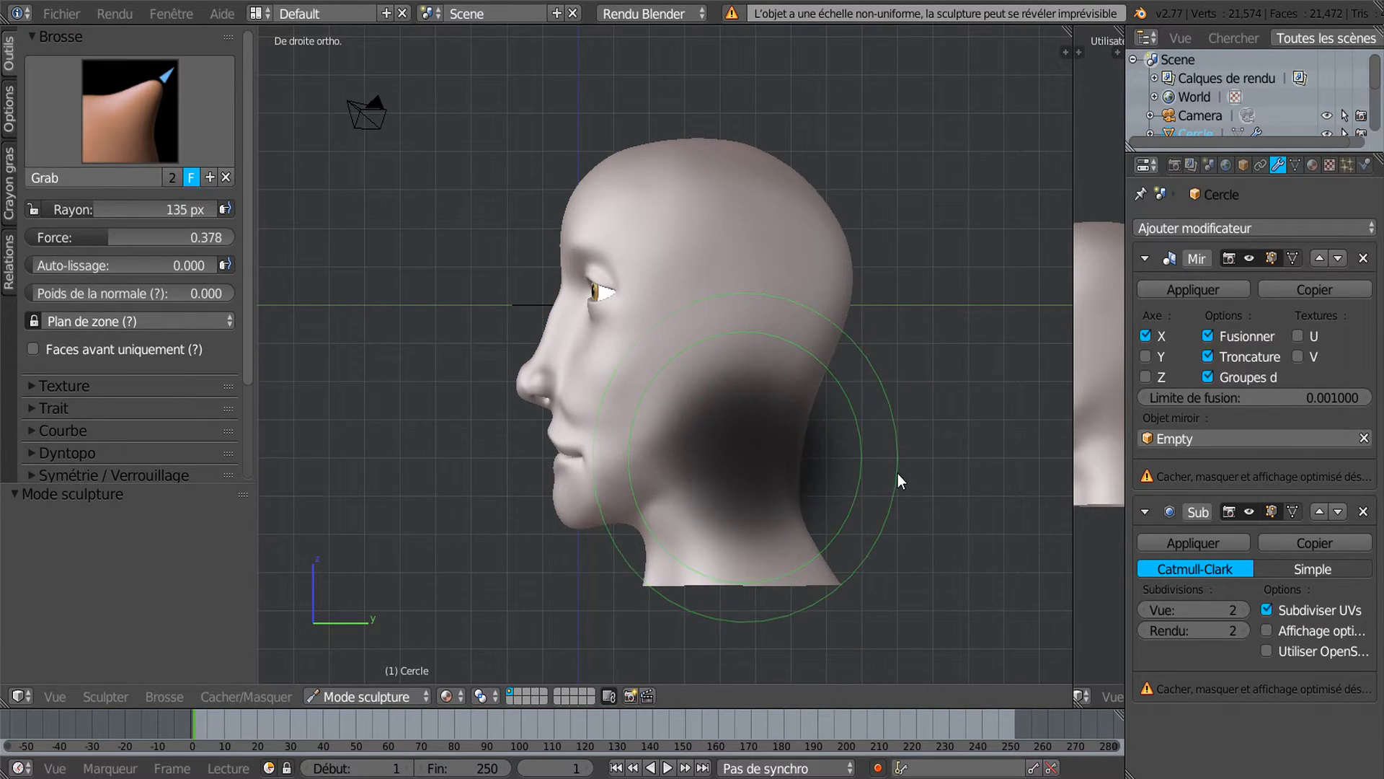
pyautogui.click(897, 473)
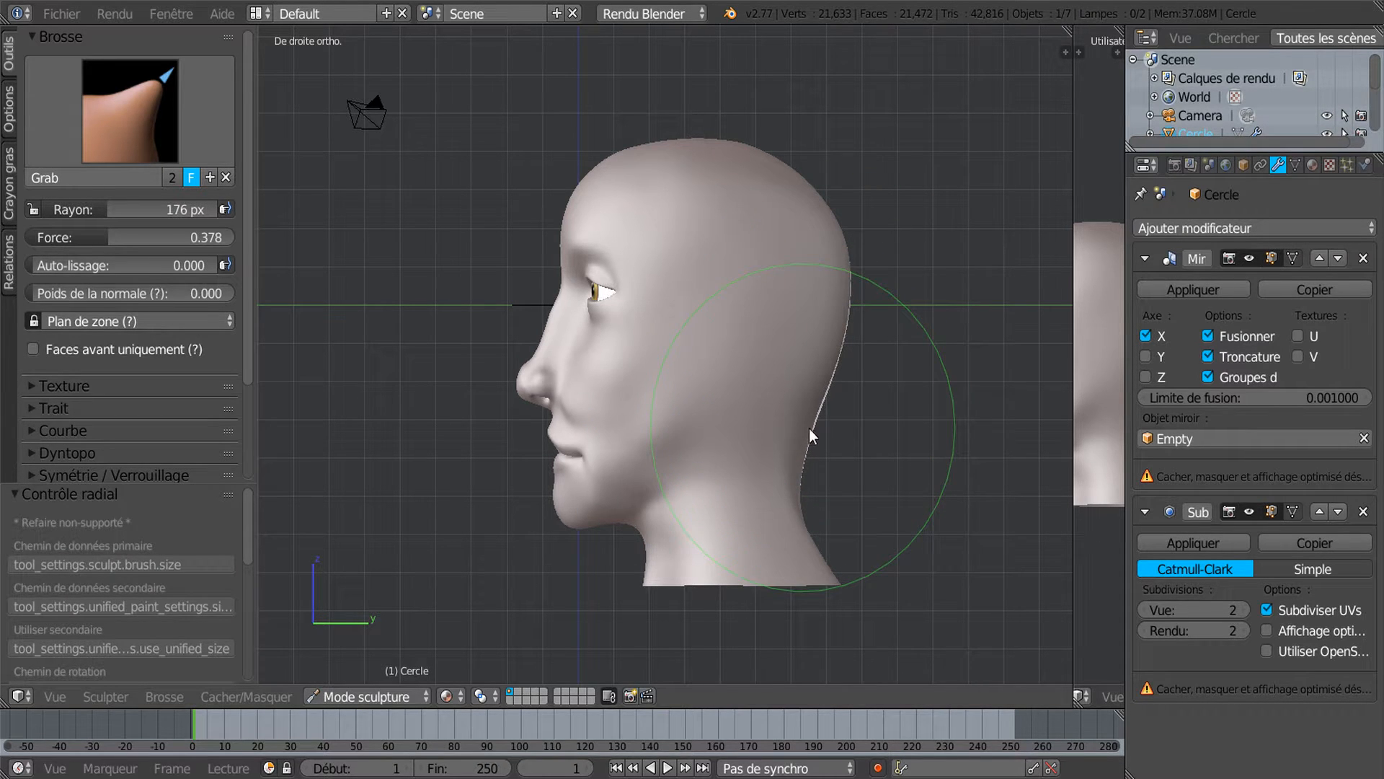
pyautogui.moveTo(797, 499); pyautogui.dragTo(820, 465)
pyautogui.moveTo(799, 193)
pyautogui.mouseDown()
pyautogui.moveTo(799, 170)
pyautogui.moveTo(812, 200)
pyautogui.mouseUp()
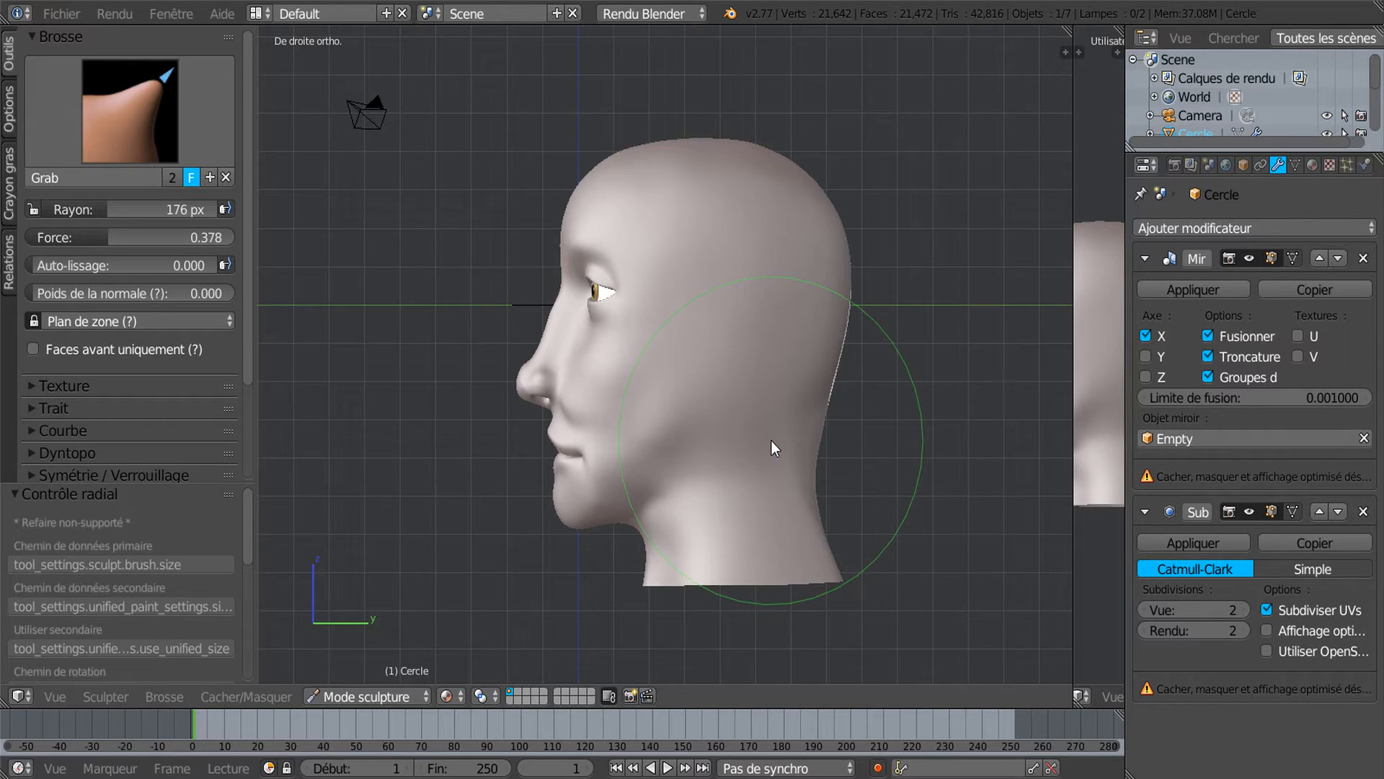
# Move the head's centre-line vertices 3.638 along X in Edit Mode to close the rear mirror seam, and return to Sculpt Mode.
pyautogui.moveTo(768, 443); pyautogui.dragTo(636, 453, button='middle')
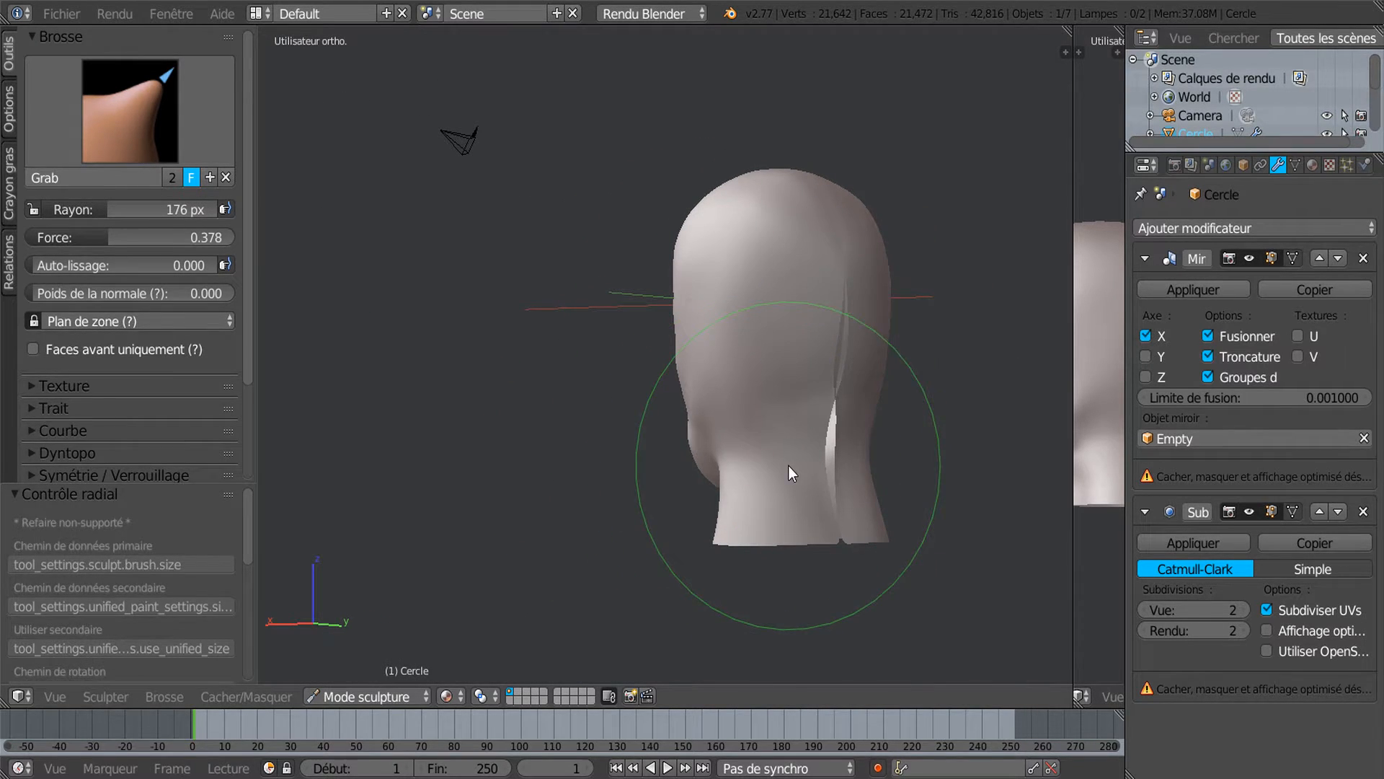
pyautogui.press('Tab')
pyautogui.scroll(2, 788, 466)
pyautogui.moveTo(953, 391); pyautogui.dragTo(843, 411, button='middle')
pyautogui.moveTo(747, 307); pyautogui.dragTo(591, 325)
pyautogui.scroll(3, 815, 508)
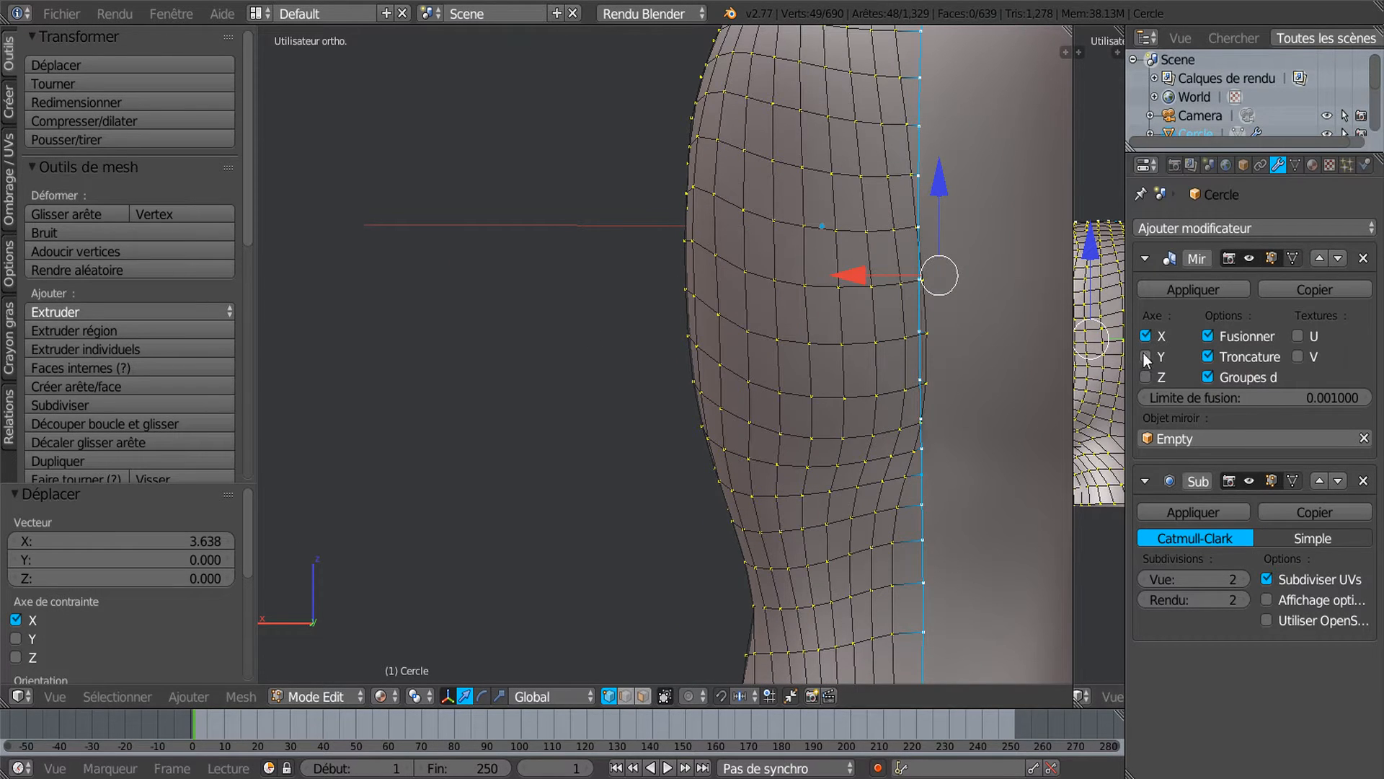
pyautogui.scroll(-3, 889, 507)
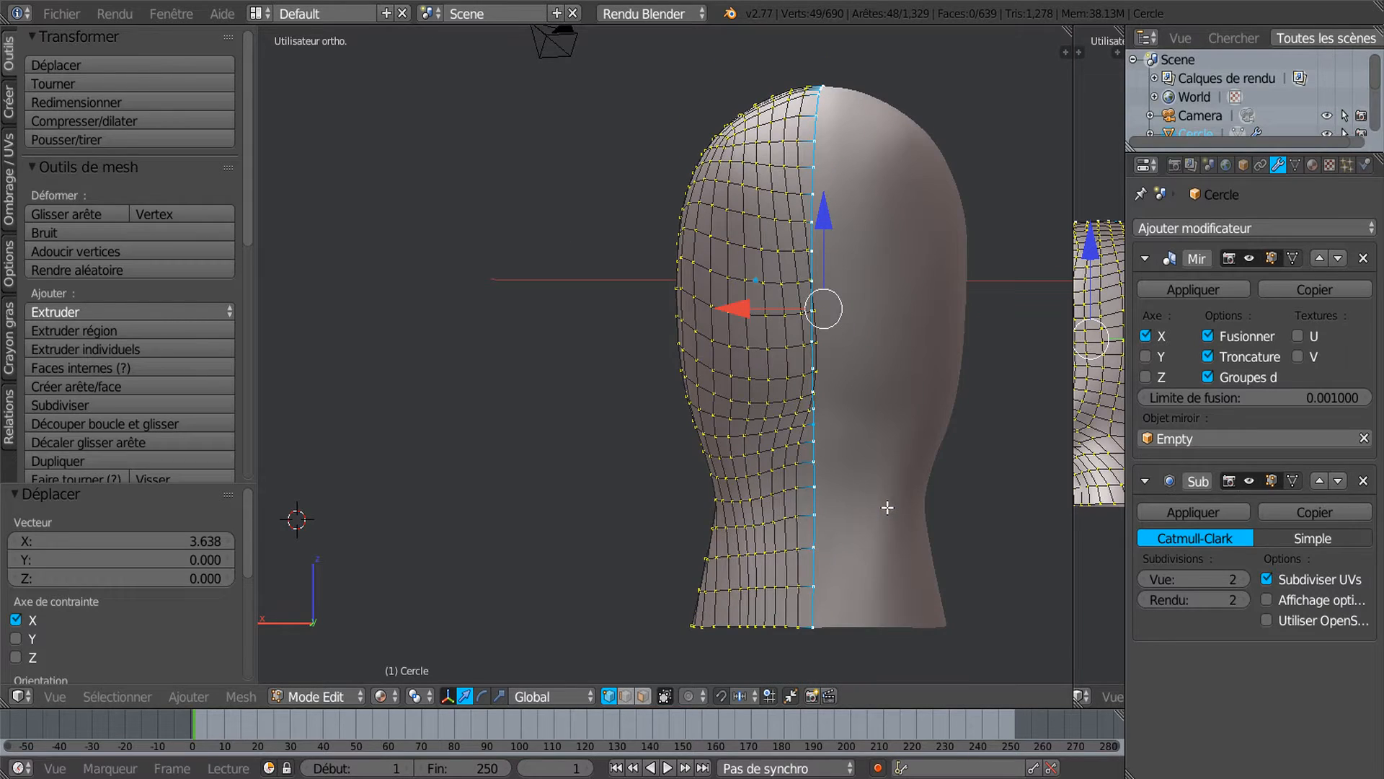
pyautogui.press('Tab')
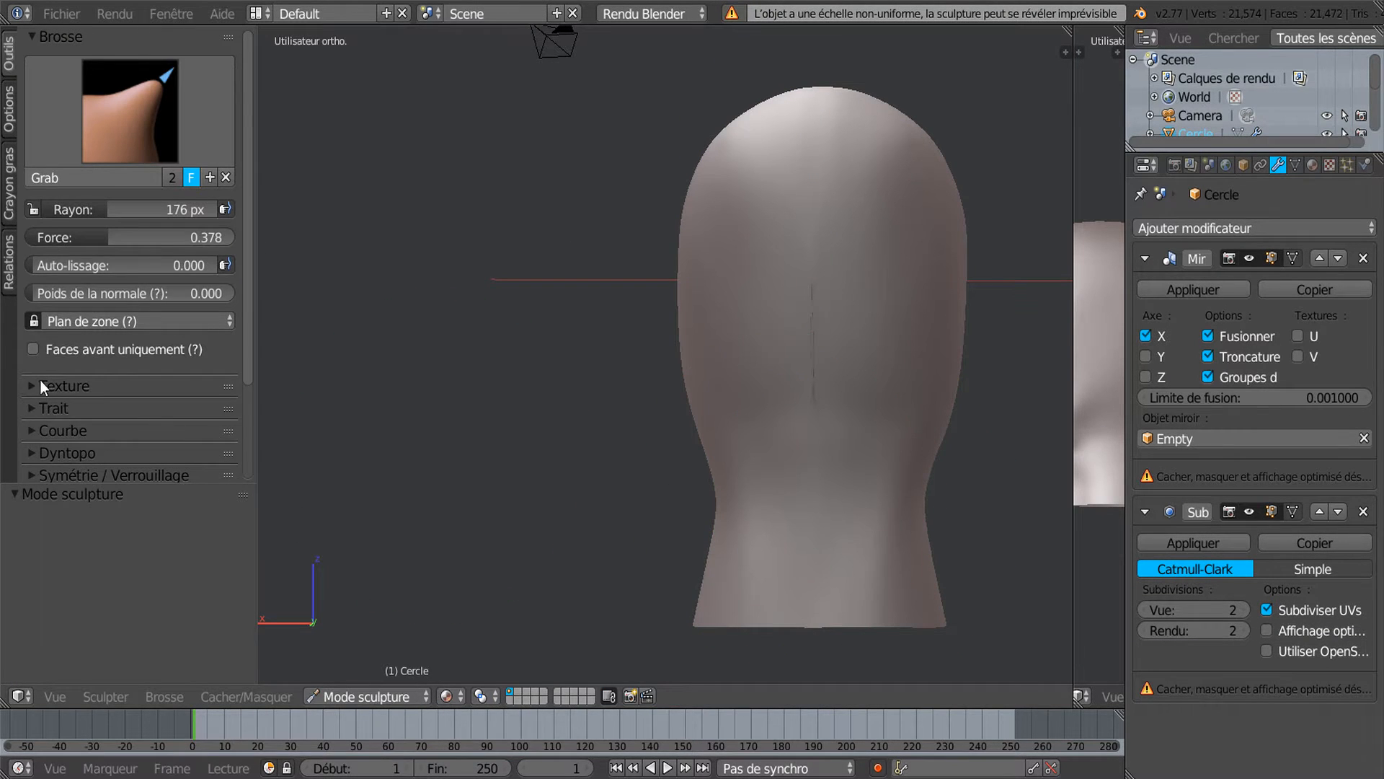
# Smooth the centre seam on the back of the head using the Smooth brush at 67 px radius.
pyautogui.click(137, 119)
pyautogui.click(548, 303)
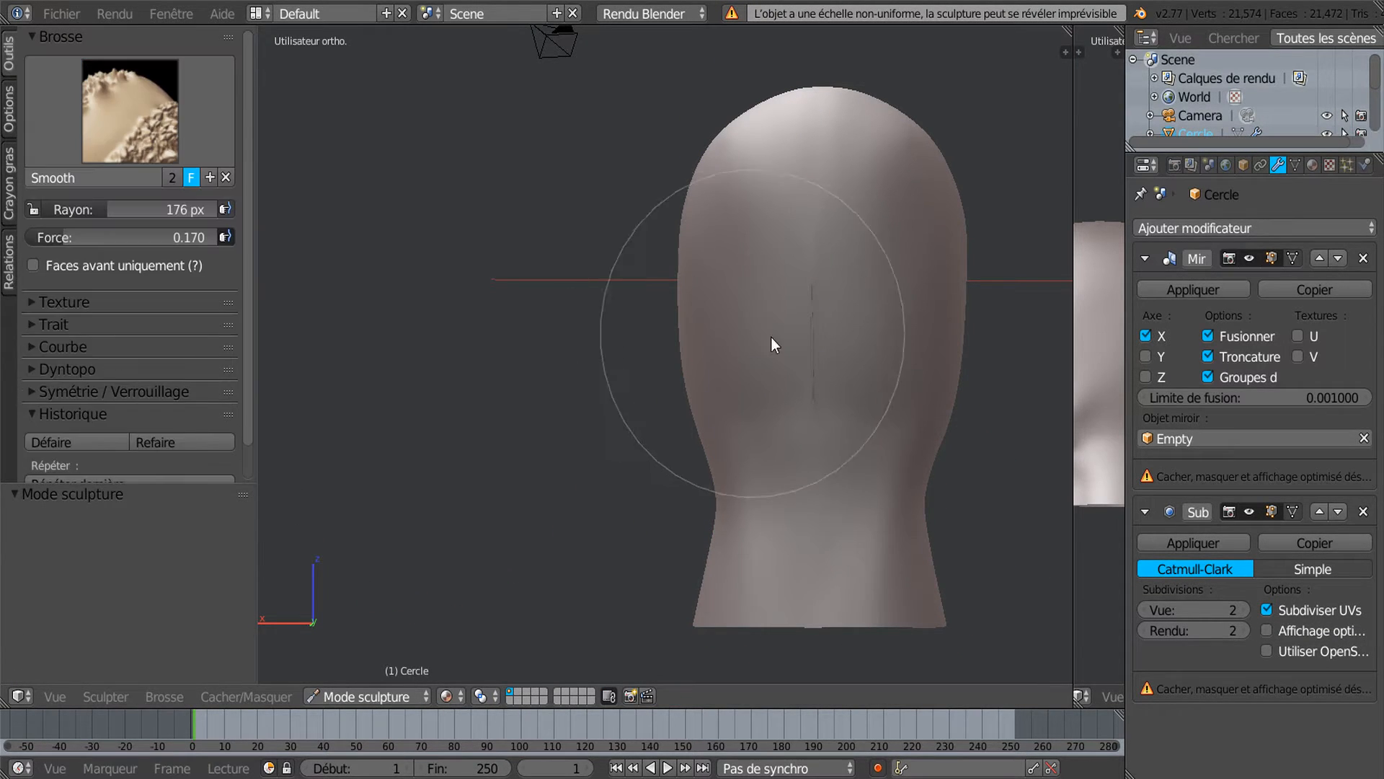
pyautogui.press('f')
pyautogui.click(783, 385)
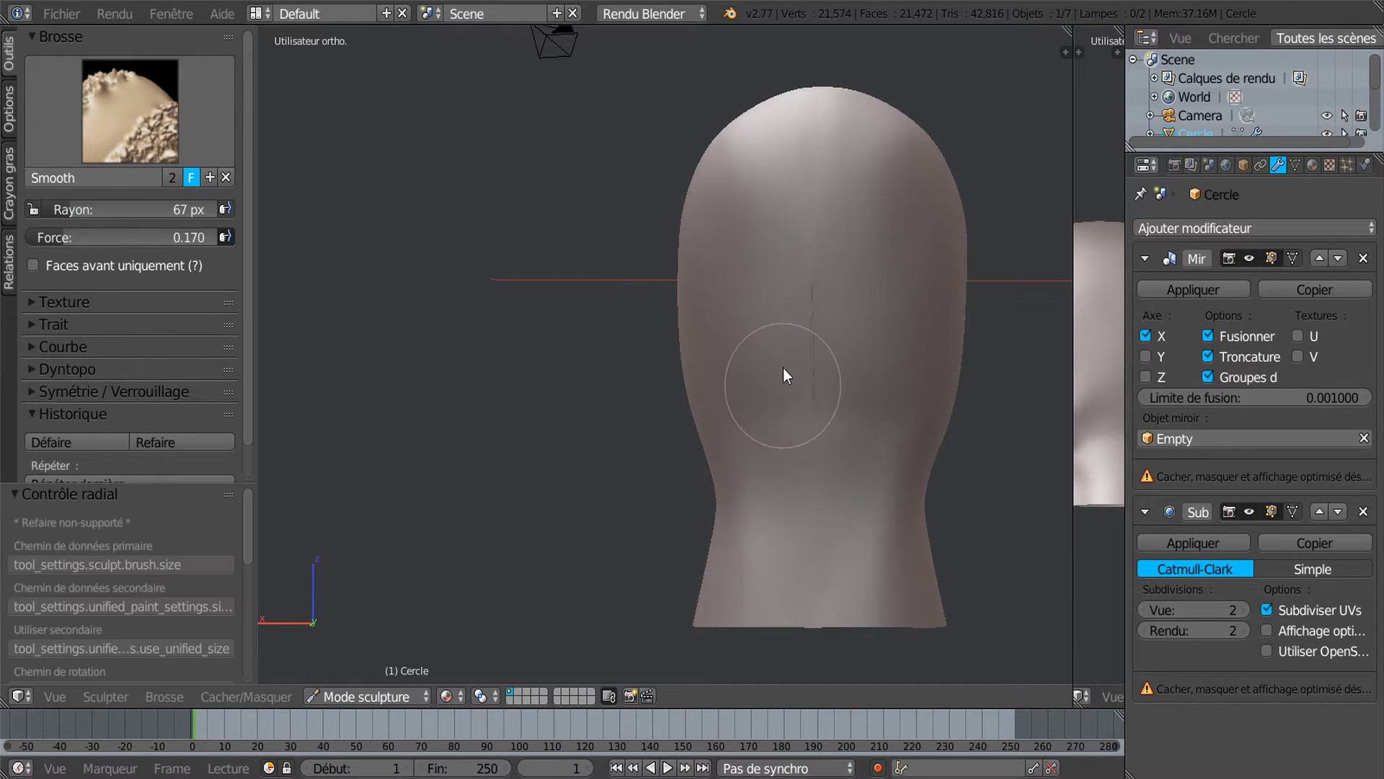
pyautogui.moveTo(801, 238)
pyautogui.mouseDown()
pyautogui.moveTo(820, 378)
pyautogui.moveTo(818, 313)
pyautogui.mouseUp()
# Examine the rear centre seam up close in Sculpt Mode and Edit Mode, and the head's mesh from the side.
pyautogui.moveTo(824, 308); pyautogui.dragTo(872, 306, button='middle')
pyautogui.scroll(5, 838, 400)
pyautogui.scroll(-5, 838, 400)
pyautogui.press('Tab')
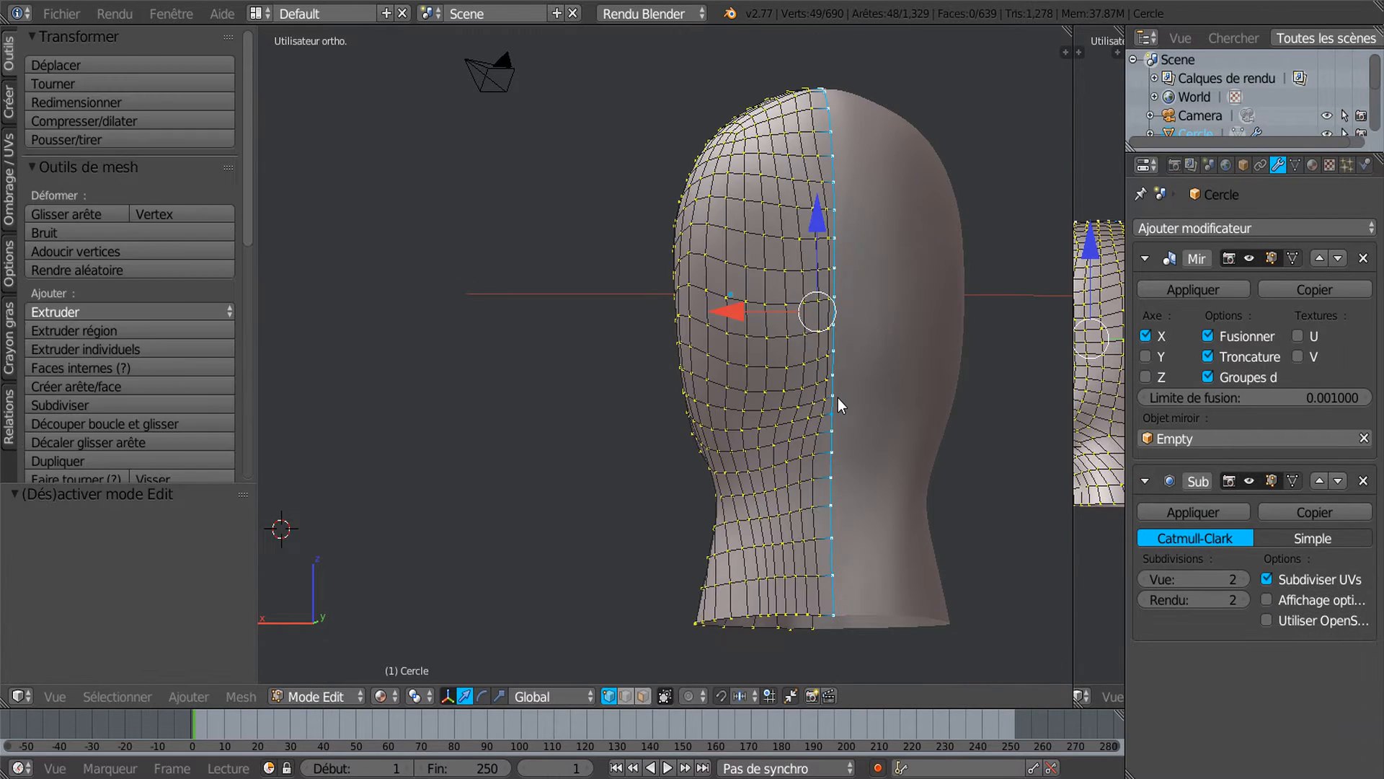
pyautogui.scroll(4, 838, 398)
pyautogui.scroll(-4, 838, 398)
pyautogui.moveTo(687, 437); pyautogui.dragTo(746, 425, button='middle')
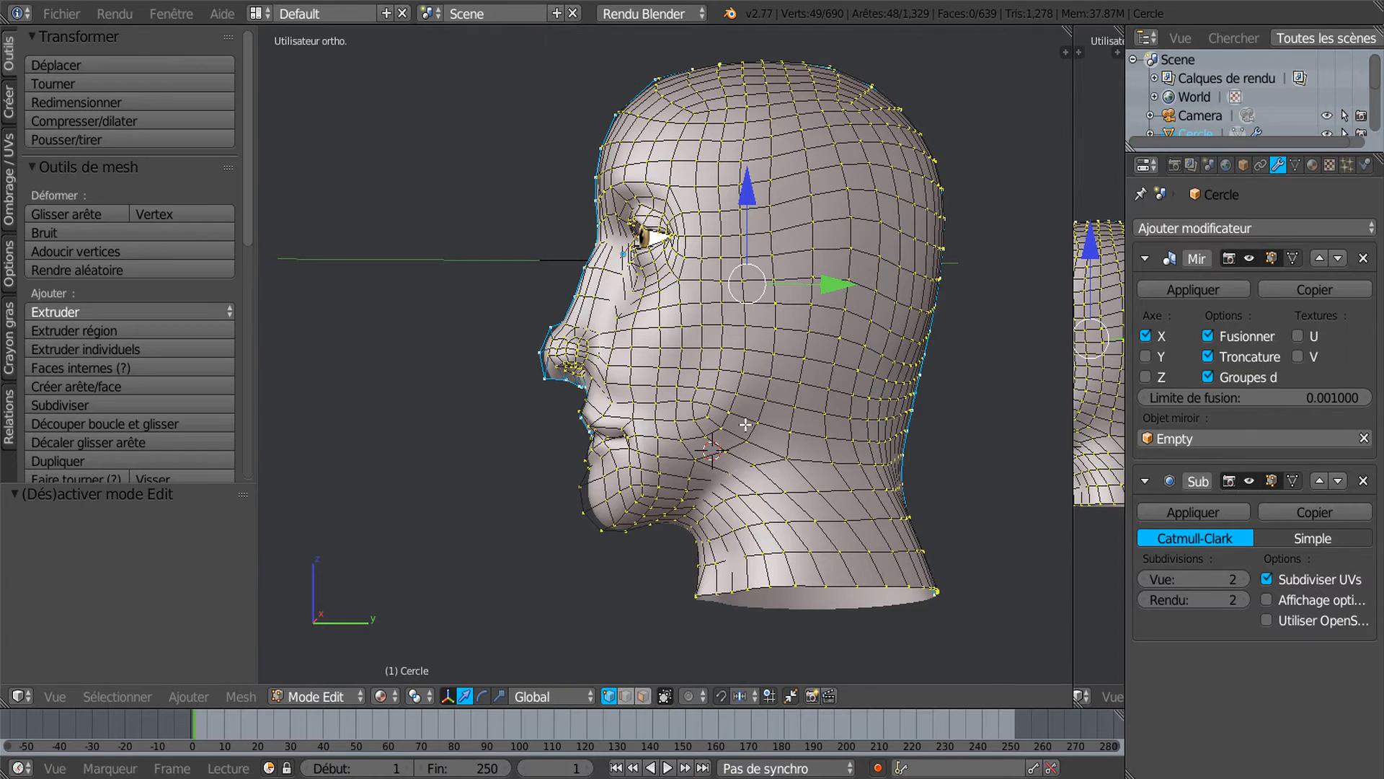
# Return to Sculpt Mode, choose the Grab brush and set its radius to 124 px.
pyautogui.press('KP_1')
pyautogui.press('KP_3')
pyautogui.press('Tab')
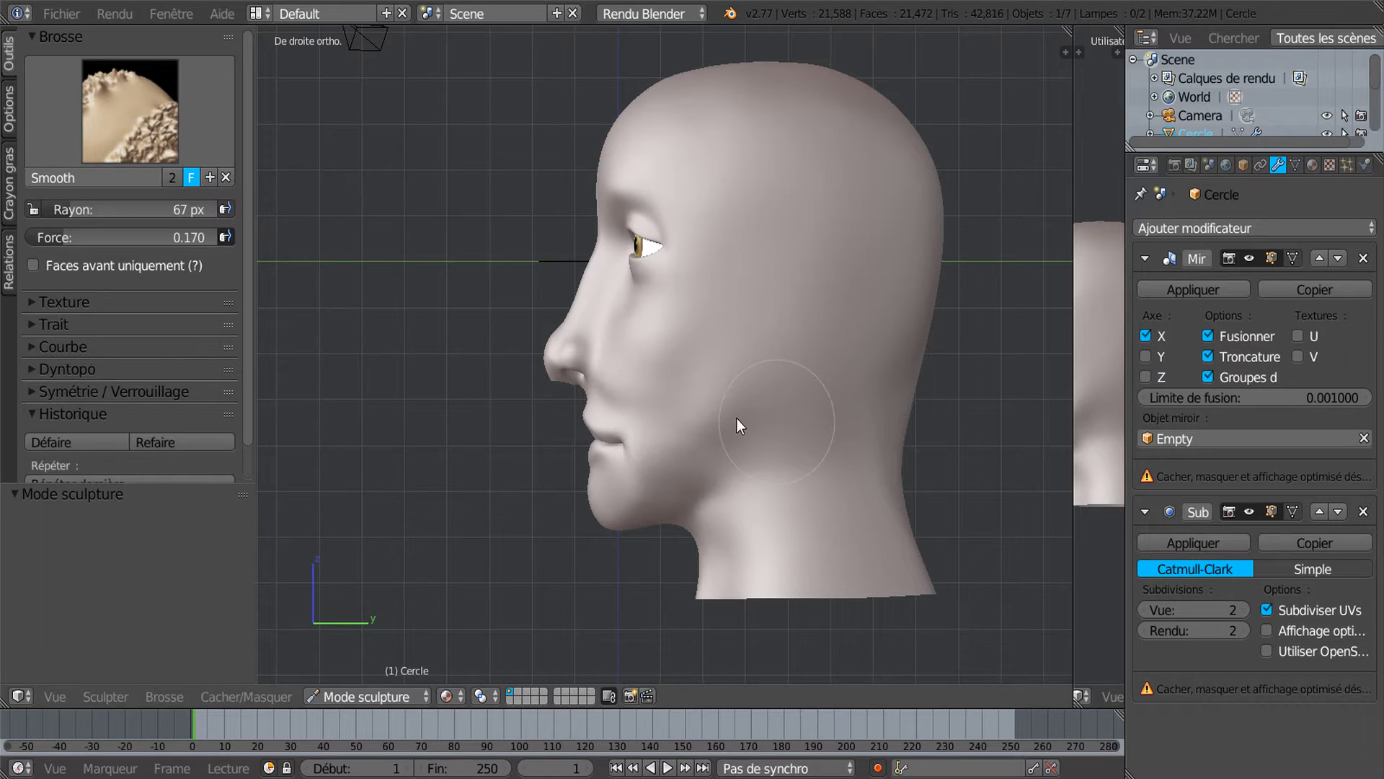
pyautogui.click(146, 114)
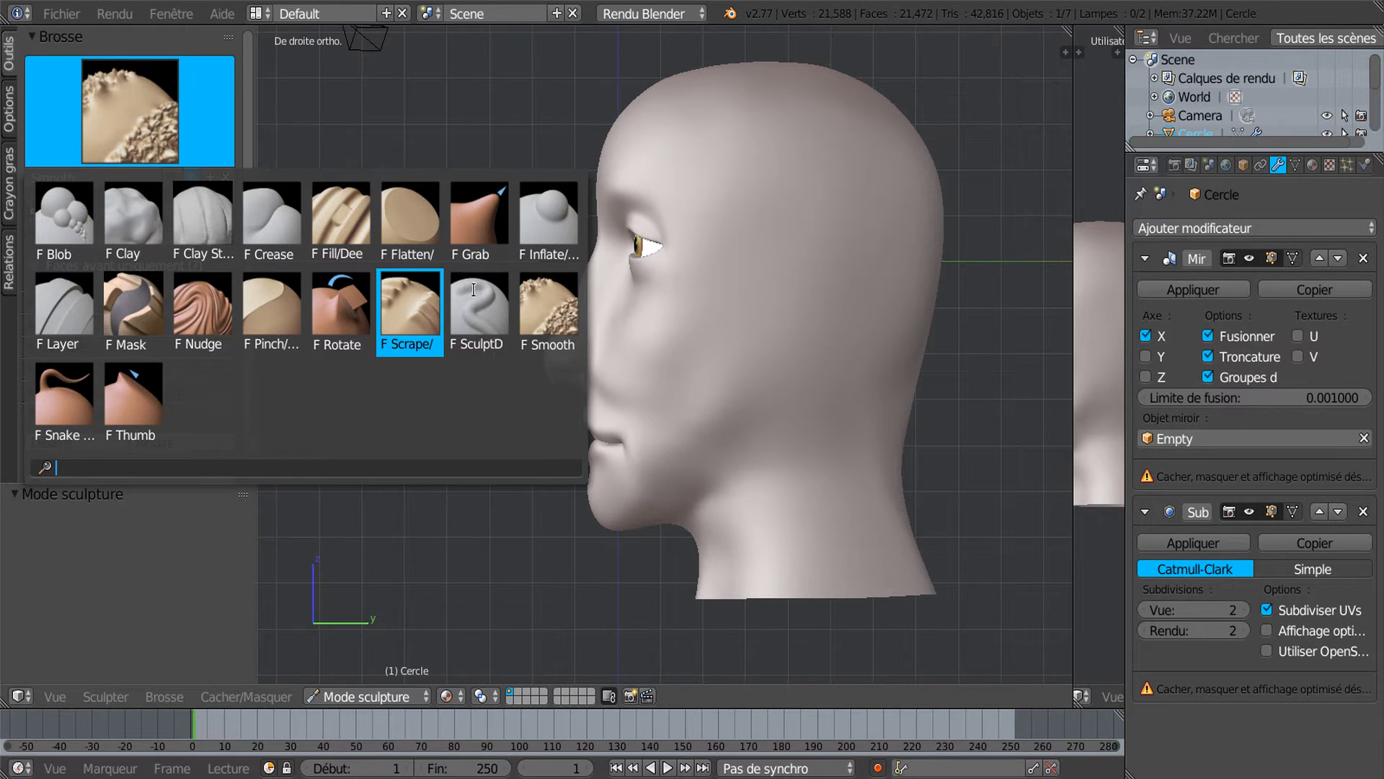
pyautogui.moveTo(785, 430)
pyautogui.mouseDown(button='middle')
pyautogui.moveTo(898, 441)
pyautogui.moveTo(841, 439)
pyautogui.mouseUp(button='middle')
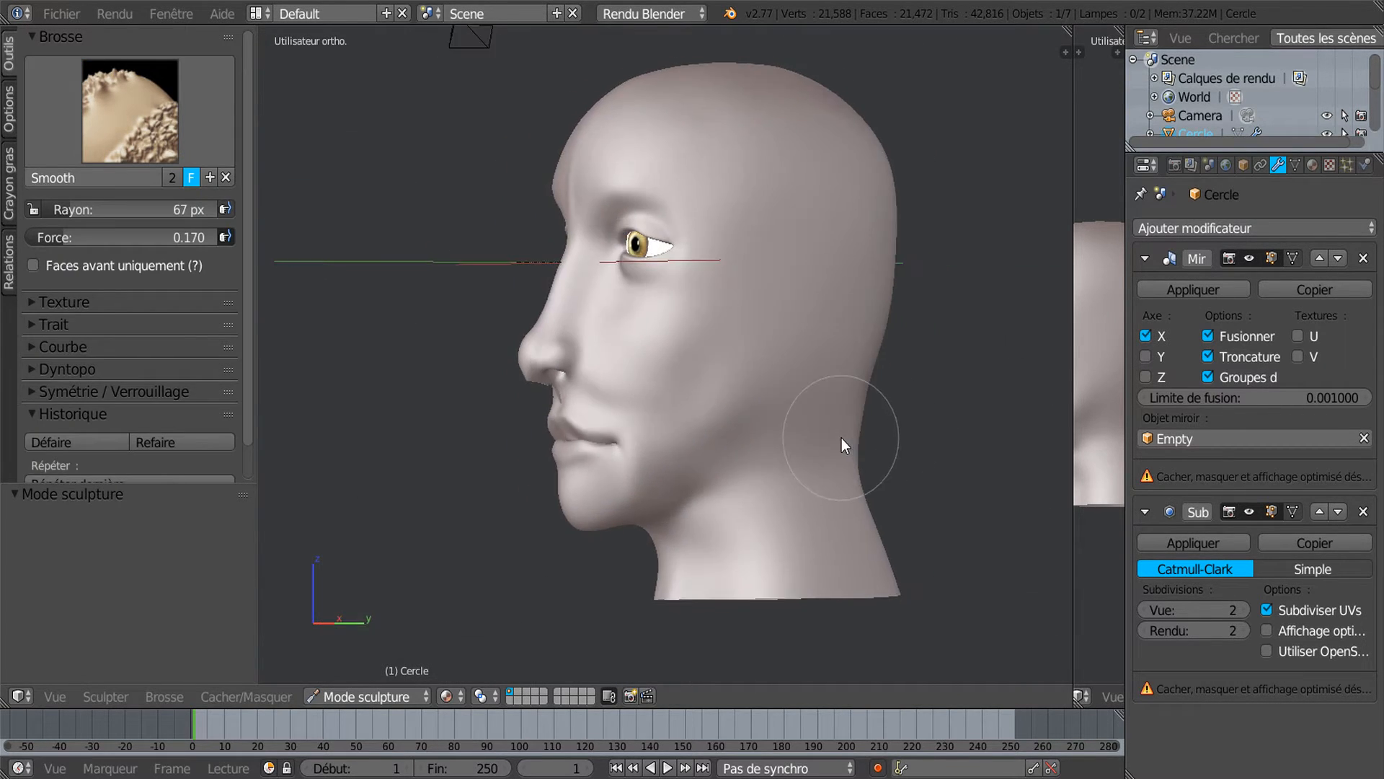
pyautogui.click(137, 108)
pyautogui.click(484, 231)
pyautogui.moveTo(692, 339)
pyautogui.mouseDown(button='middle')
pyautogui.moveTo(738, 345)
pyautogui.moveTo(739, 412)
pyautogui.mouseUp(button='middle')
pyautogui.scroll(4, 738, 415)
pyautogui.press('f')
pyautogui.click(829, 560)
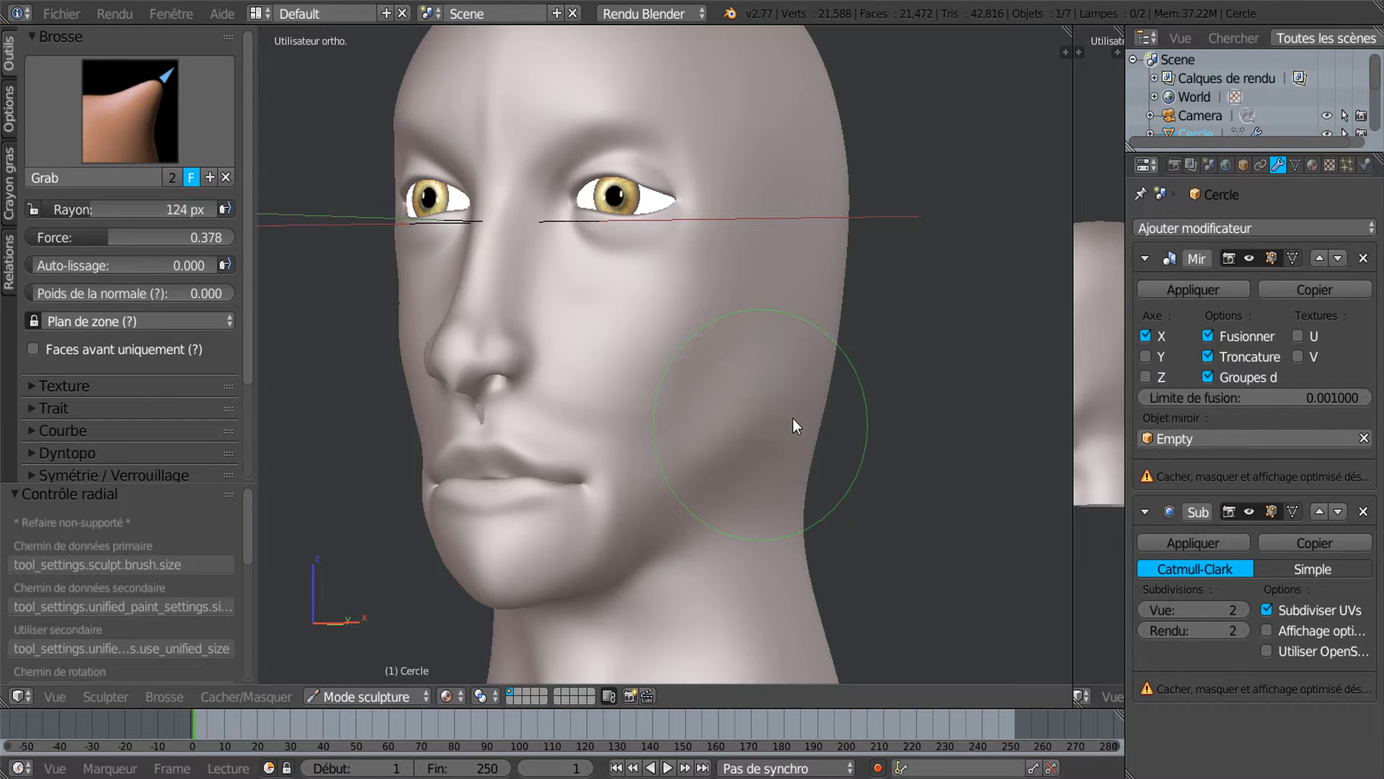
# Reshape the nape of the neck below the skull with the 124 px Grab brush.
pyautogui.moveTo(813, 422)
pyautogui.mouseDown(button='middle')
pyautogui.moveTo(779, 465)
pyautogui.moveTo(760, 447)
pyautogui.moveTo(905, 455)
pyautogui.mouseUp(button='middle')
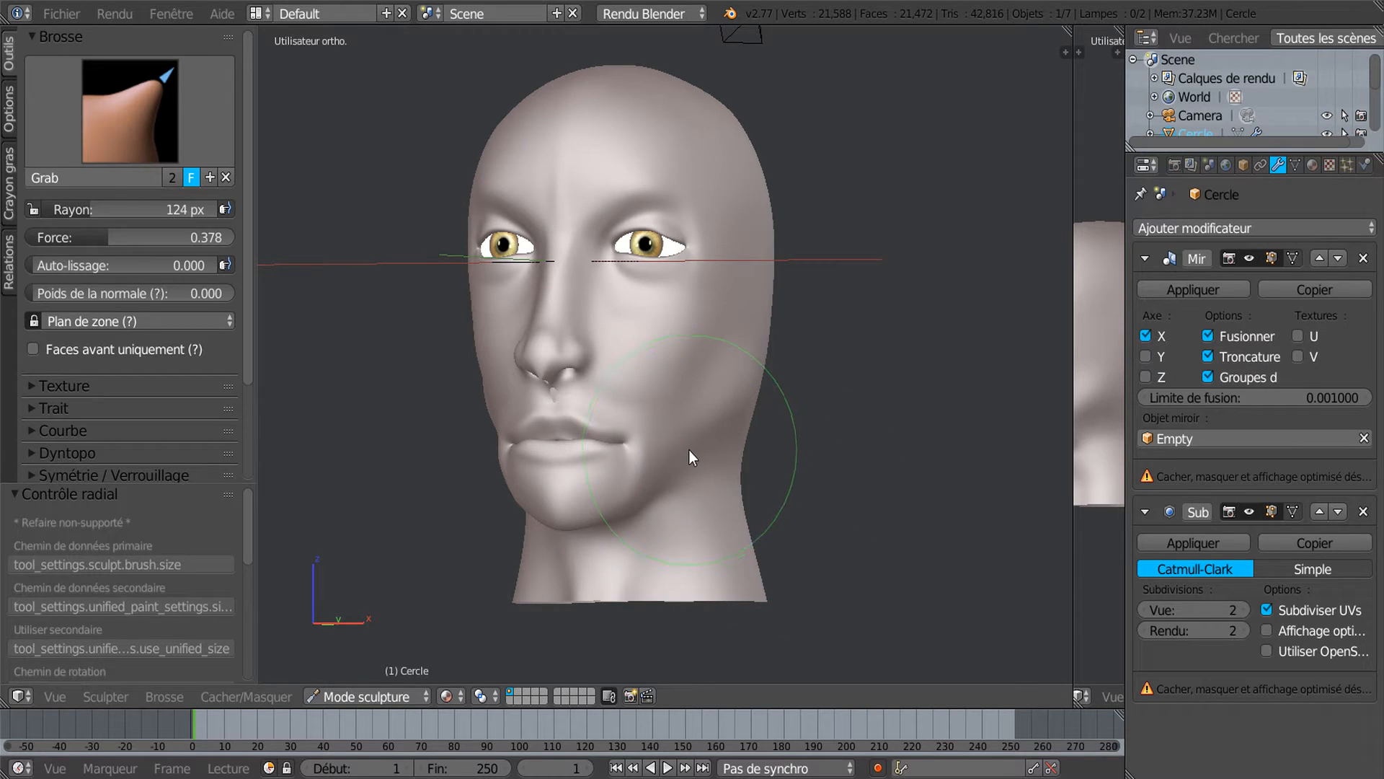
pyautogui.moveTo(700, 440)
pyautogui.mouseDown(button='middle')
pyautogui.moveTo(812, 456)
pyautogui.moveTo(601, 474)
pyautogui.mouseUp(button='middle')
pyautogui.scroll(3, 749, 479)
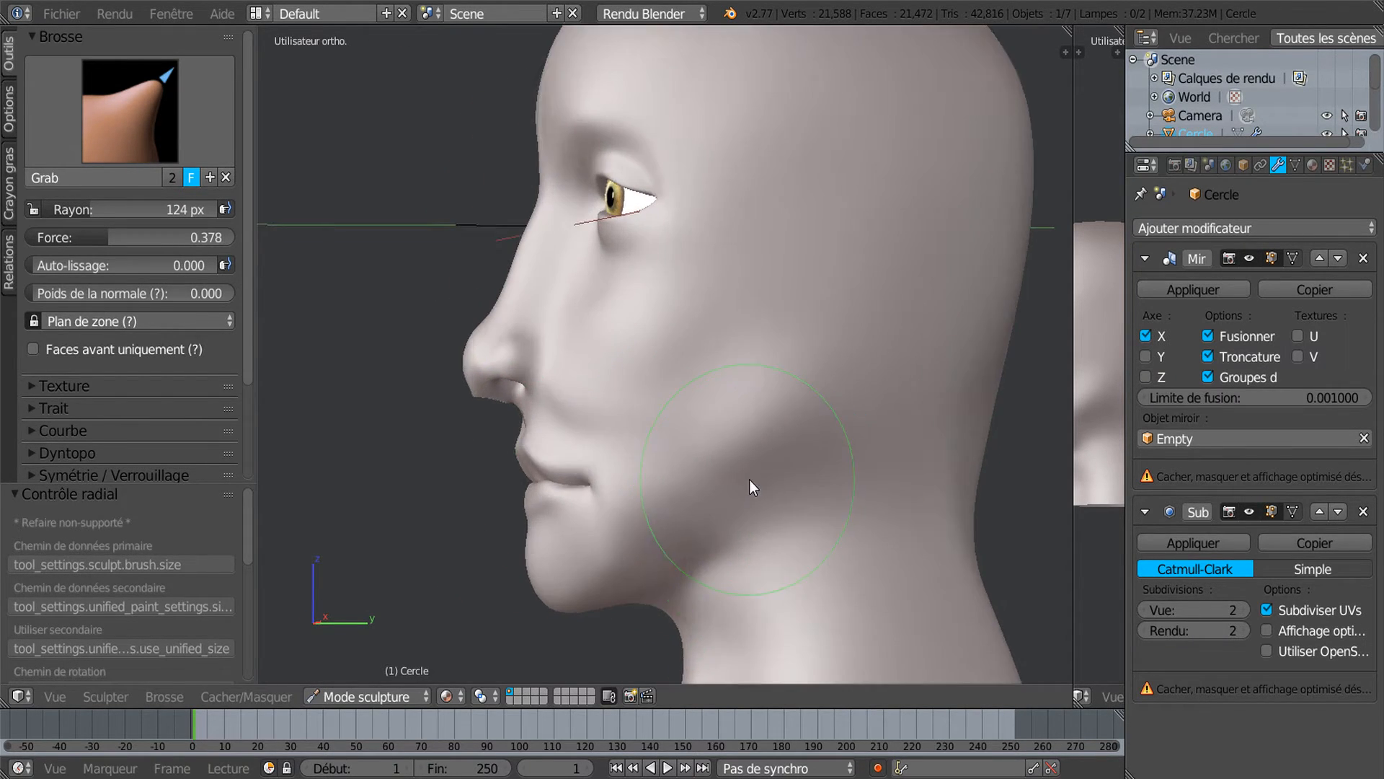
pyautogui.scroll(-3, 750, 476)
pyautogui.moveTo(764, 475); pyautogui.dragTo(846, 465, button='middle')
pyautogui.moveTo(829, 444); pyautogui.dragTo(842, 466)
pyautogui.moveTo(877, 501)
pyautogui.mouseDown(button='middle')
pyautogui.moveTo(829, 501)
pyautogui.moveTo(872, 495)
pyautogui.moveTo(821, 478)
pyautogui.moveTo(932, 450)
pyautogui.moveTo(911, 431)
pyautogui.moveTo(796, 422)
pyautogui.moveTo(828, 438)
pyautogui.mouseUp(button='middle')
pyautogui.scroll(2, 828, 439)
pyautogui.moveTo(838, 447); pyautogui.dragTo(833, 439)
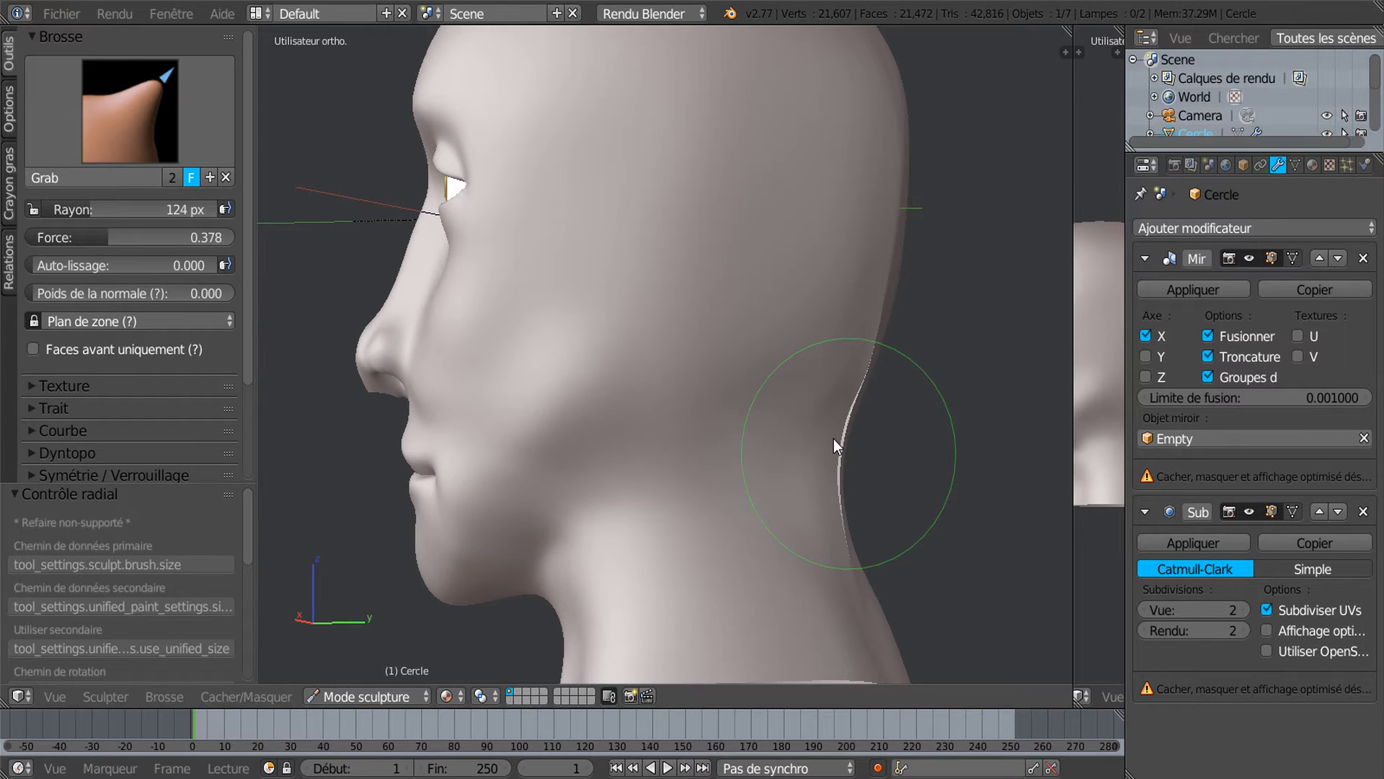
pyautogui.moveTo(875, 444)
pyautogui.mouseDown(button='middle')
pyautogui.moveTo(767, 456)
pyautogui.moveTo(897, 461)
pyautogui.mouseUp(button='middle')
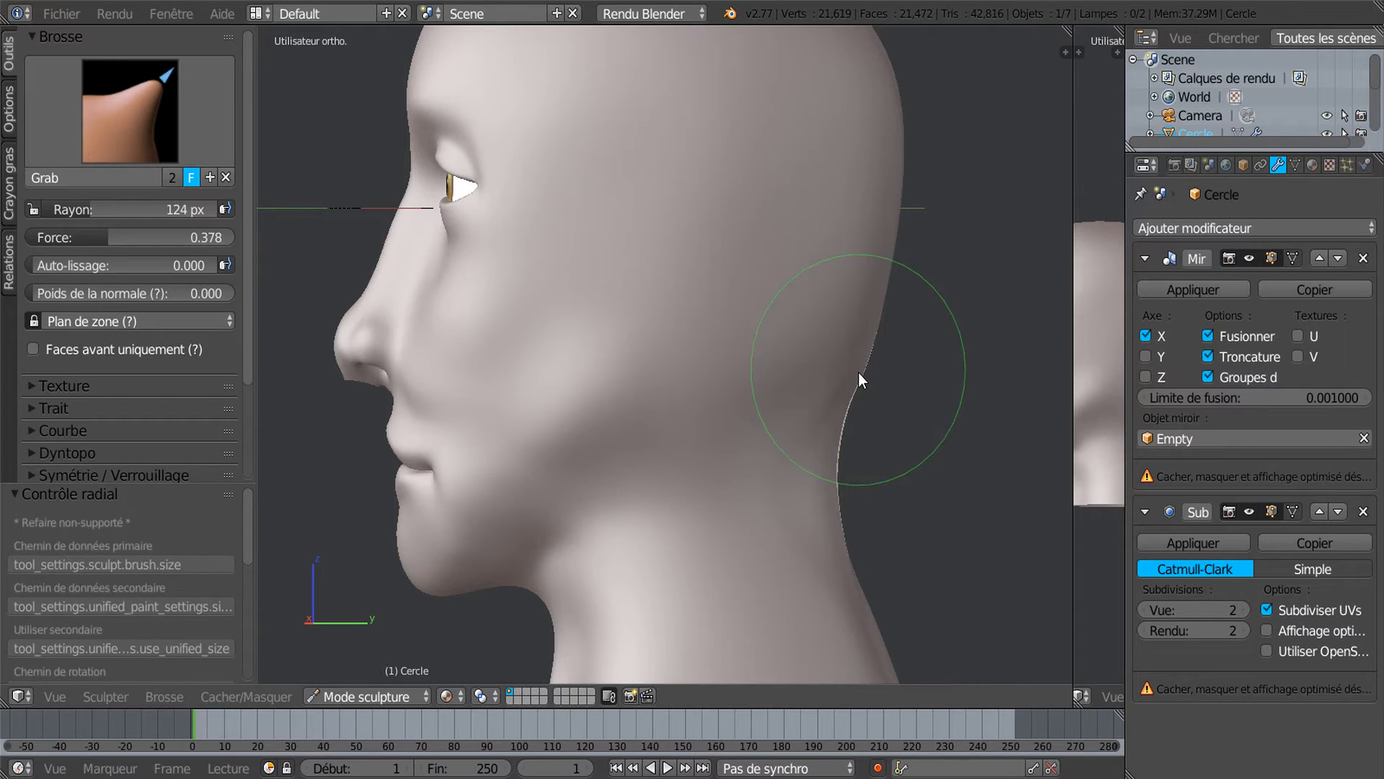
# Move the head's centre-line vertices along X in Edit Mode to close the rear mirror seam, and return to Sculpt Mode.
pyautogui.scroll(-3, 866, 386)
pyautogui.press('Tab')
pyautogui.scroll(3, 884, 414)
pyautogui.moveTo(884, 413); pyautogui.dragTo(638, 419, button='middle')
pyautogui.scroll(2, 638, 419)
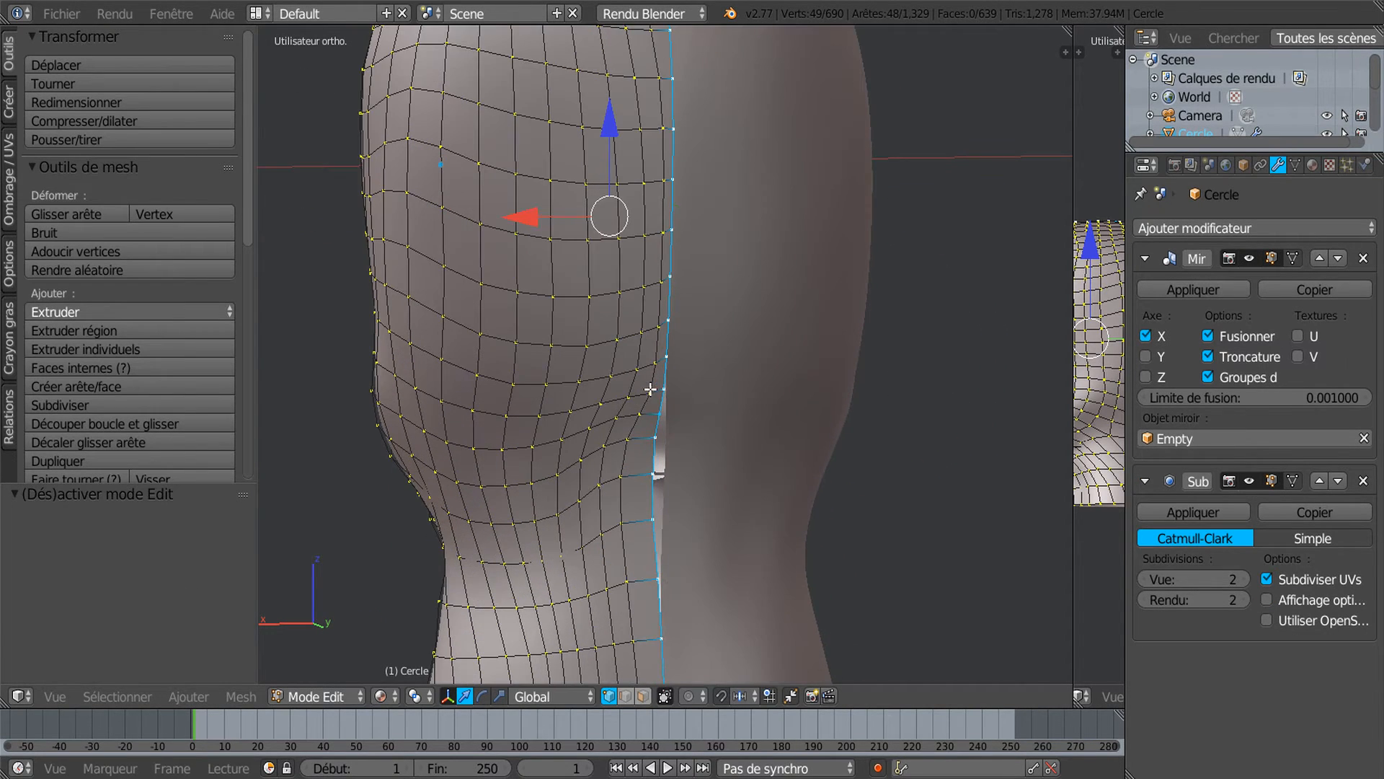
pyautogui.moveTo(529, 216); pyautogui.dragTo(495, 230)
pyautogui.scroll(-4, 477, 346)
pyautogui.moveTo(476, 349)
pyautogui.mouseDown(button='middle')
pyautogui.moveTo(775, 335)
pyautogui.moveTo(799, 374)
pyautogui.moveTo(843, 367)
pyautogui.moveTo(864, 394)
pyautogui.moveTo(803, 384)
pyautogui.moveTo(841, 399)
pyautogui.moveTo(854, 454)
pyautogui.mouseUp(button='middle')
pyautogui.press('Tab')
pyautogui.scroll(3, 774, 376)
pyautogui.scroll(-4, 844, 366)
# Compare the smoother head with the more detailed head in the other Blender window, from the front and three-quarter angles.
pyautogui.moveTo(1038, 778)
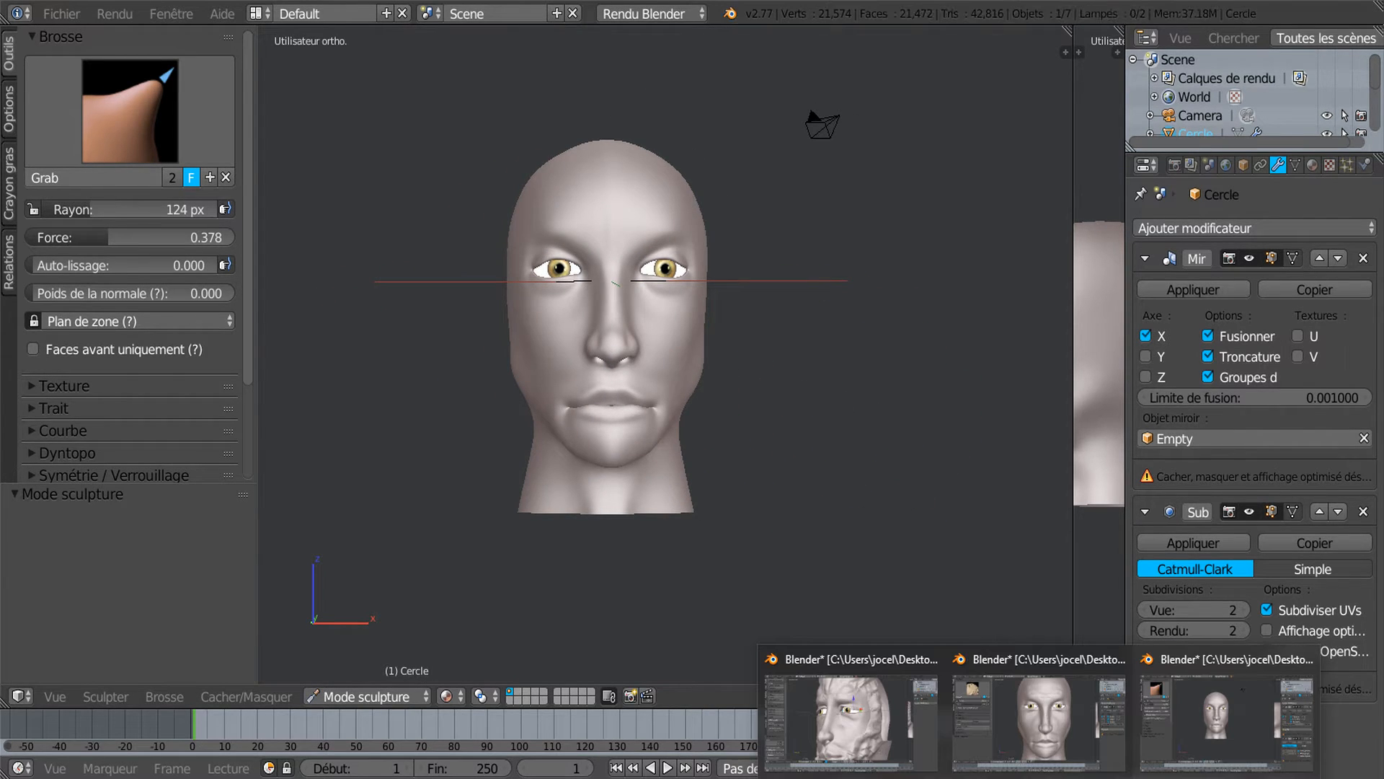
pyautogui.click(1028, 752)
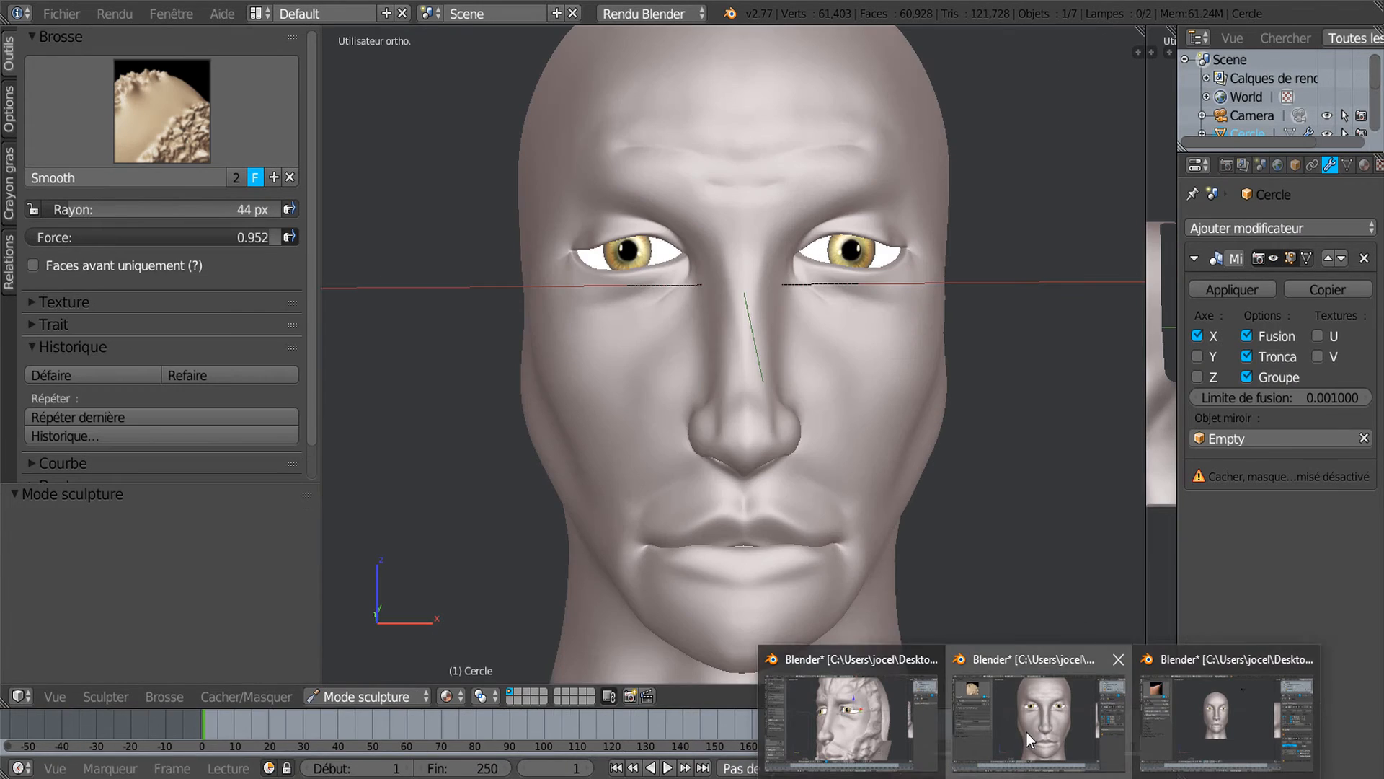
pyautogui.moveTo(776, 400)
pyautogui.mouseDown(button='middle')
pyautogui.moveTo(707, 414)
pyautogui.moveTo(816, 400)
pyautogui.moveTo(724, 414)
pyautogui.mouseUp(button='middle')
pyautogui.scroll(2, 723, 414)
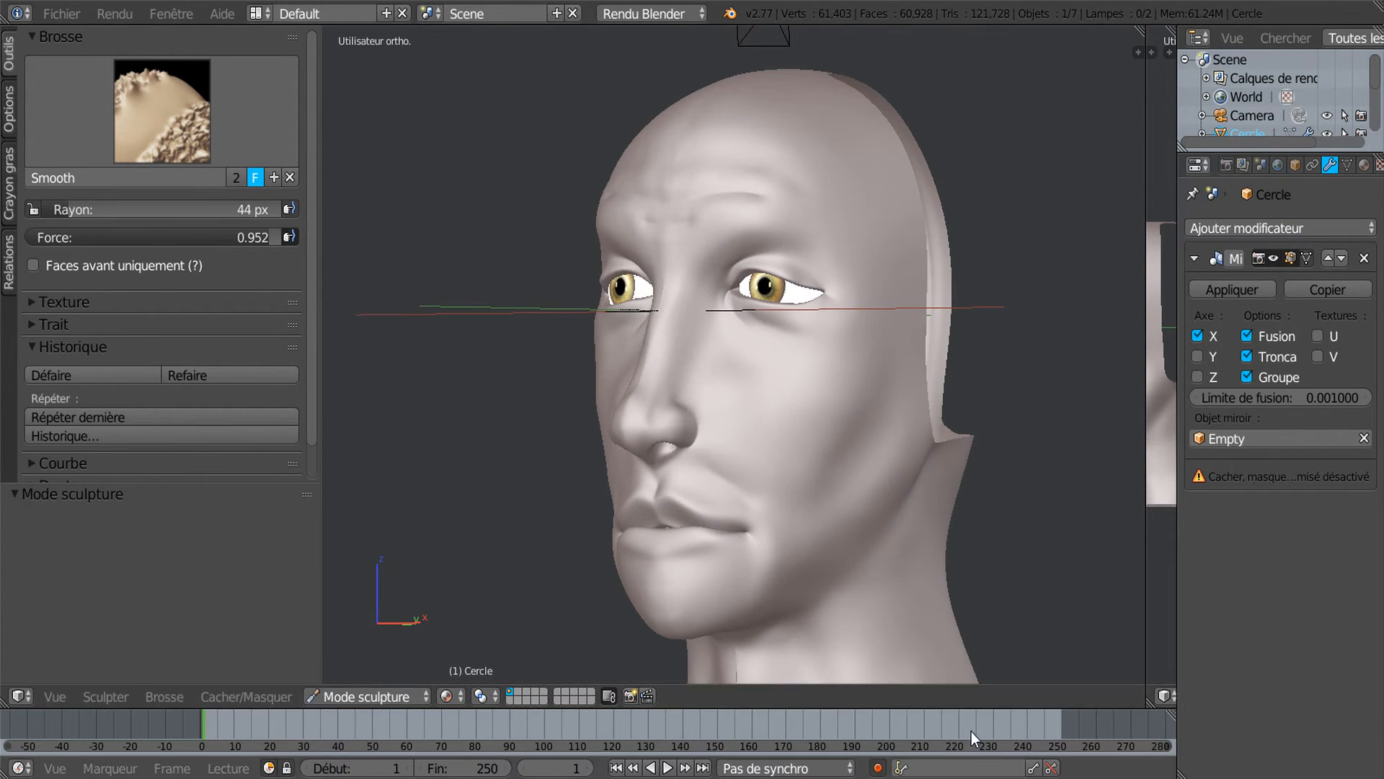
pyautogui.moveTo(1038, 778)
pyautogui.click(1175, 711)
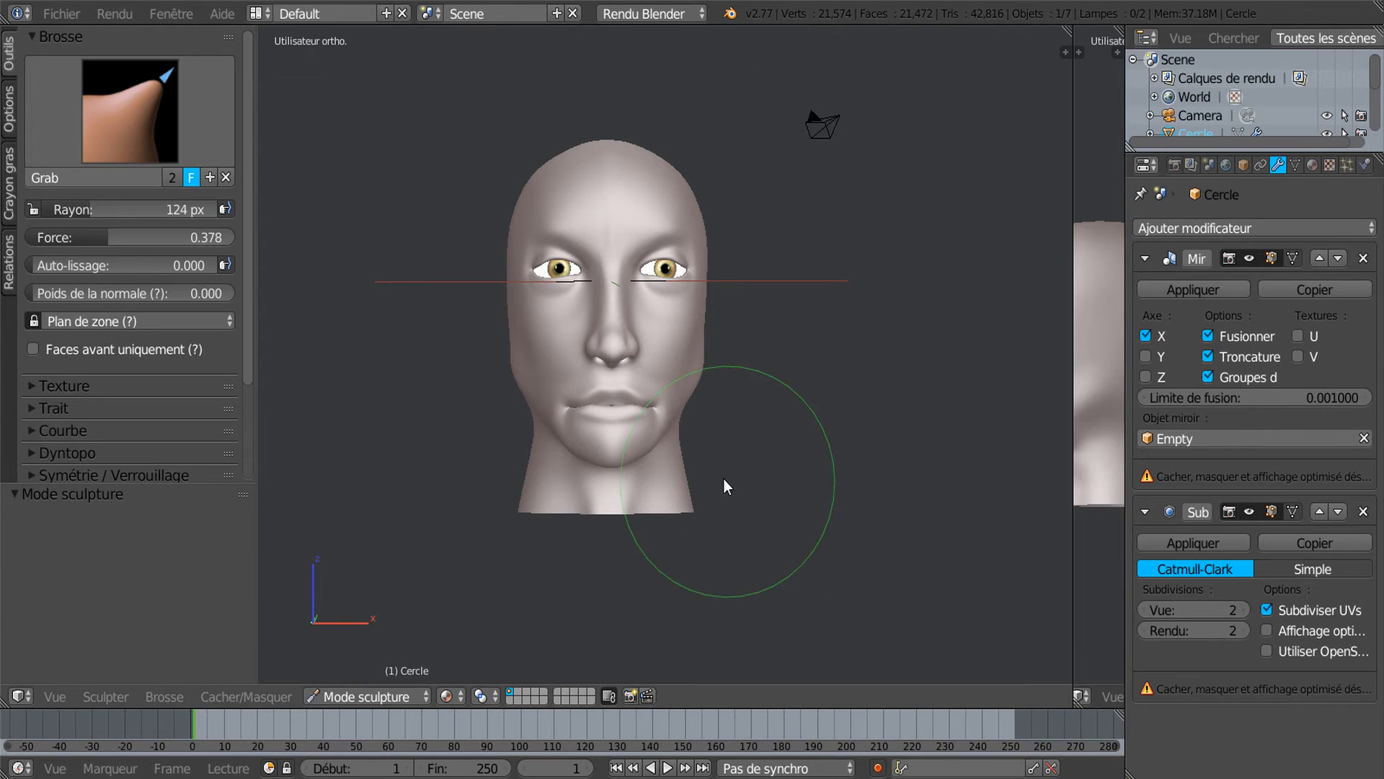
pyautogui.moveTo(590, 447); pyautogui.dragTo(633, 396, button='middle')
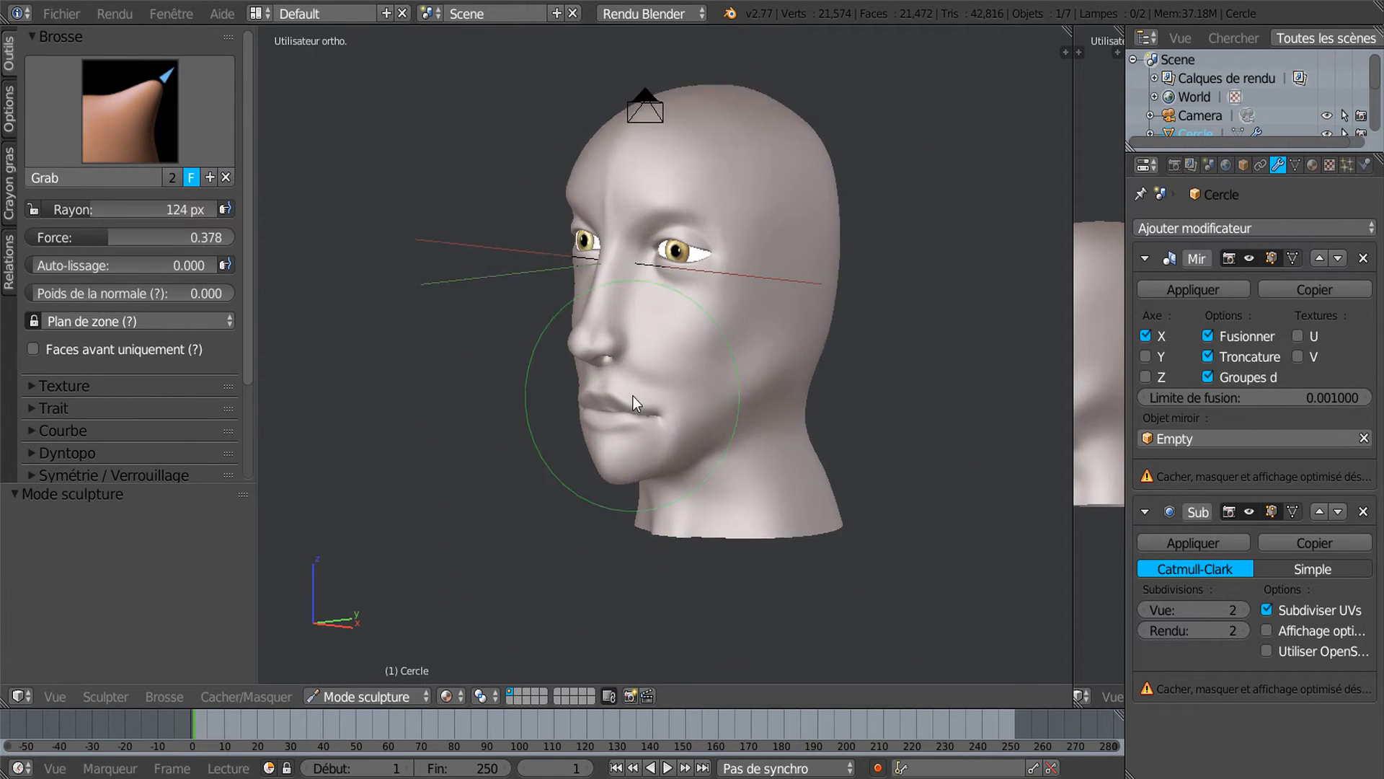
pyautogui.scroll(3, 633, 396)
pyautogui.moveTo(1039, 777)
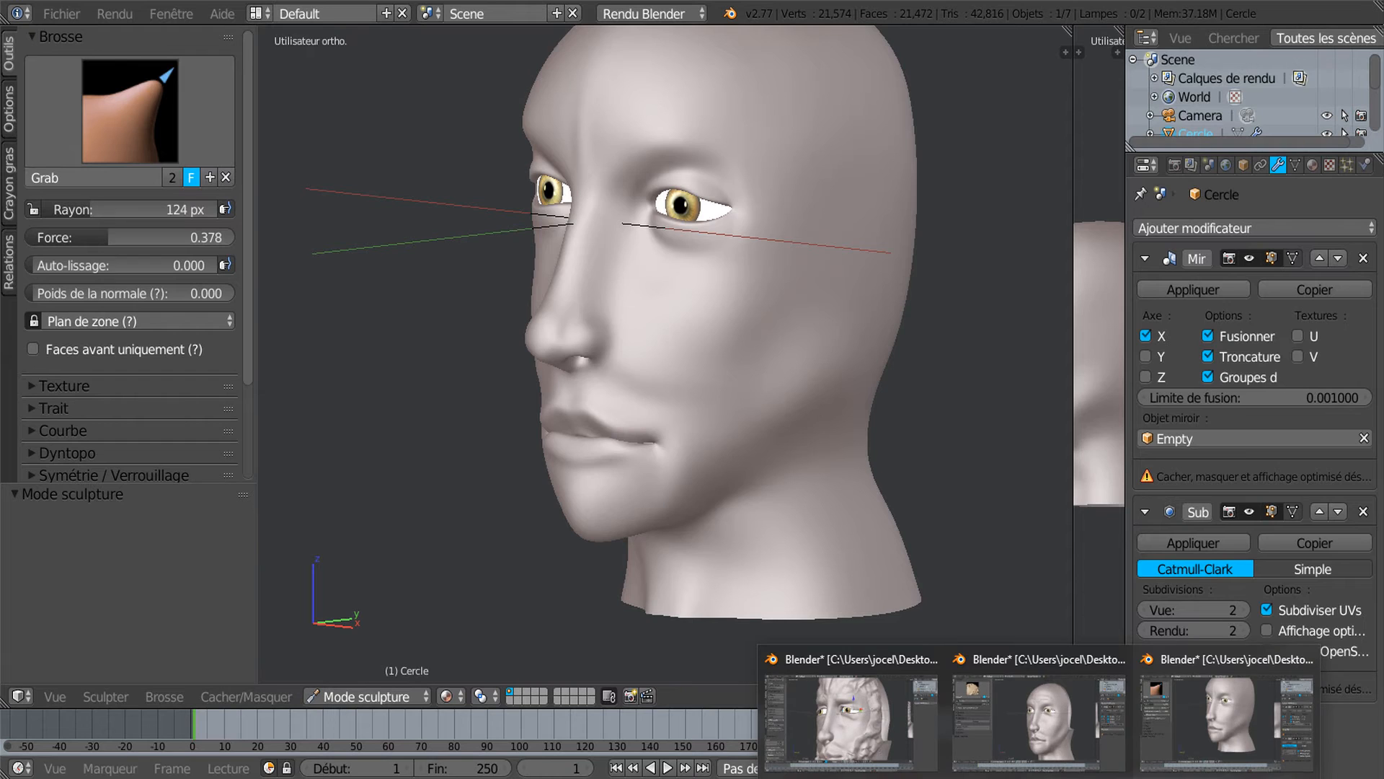
pyautogui.click(1032, 718)
pyautogui.moveTo(791, 547)
pyautogui.mouseDown(button='middle')
pyautogui.moveTo(707, 556)
pyautogui.moveTo(911, 293)
pyautogui.moveTo(859, 396)
pyautogui.moveTo(718, 506)
pyautogui.moveTo(829, 509)
pyautogui.mouseUp(button='middle')
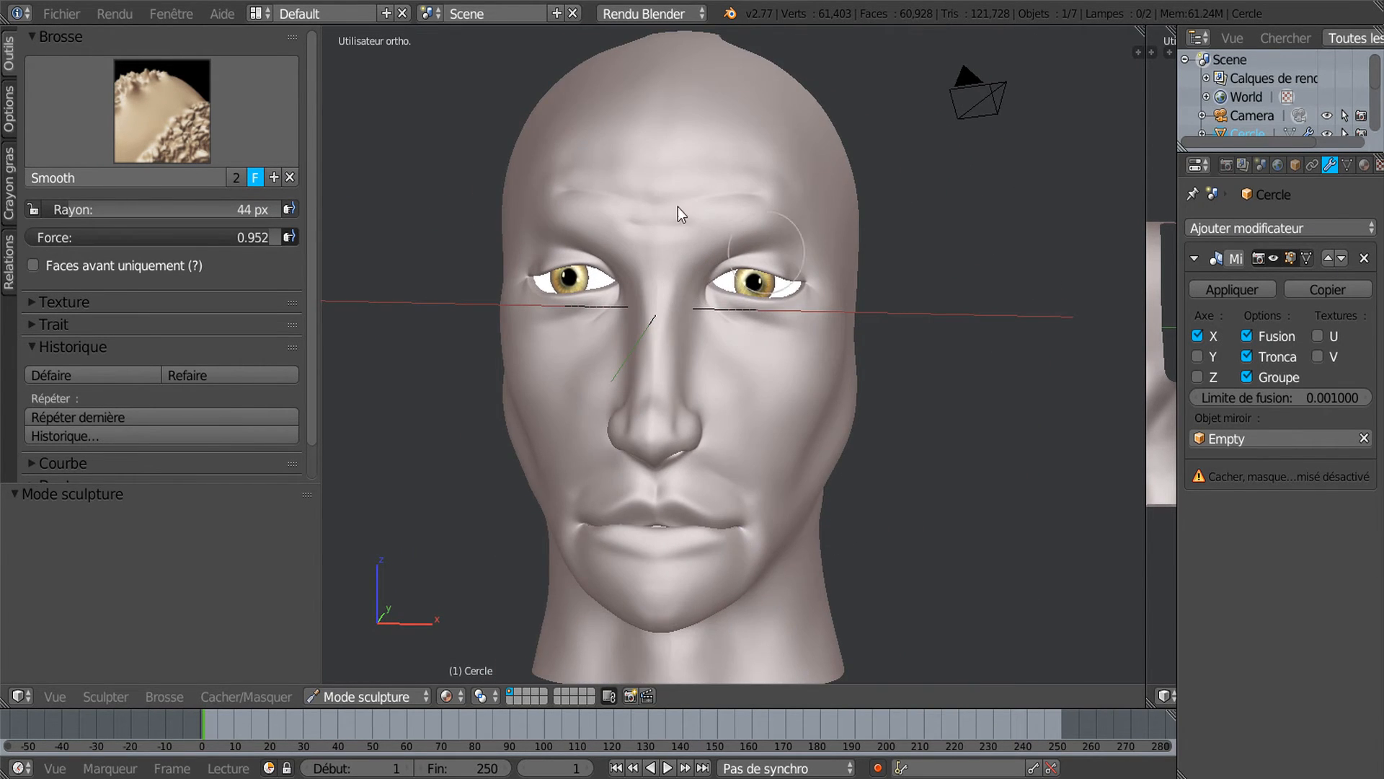
pyautogui.scroll(-3, 648, 381)
pyautogui.moveTo(1038, 778)
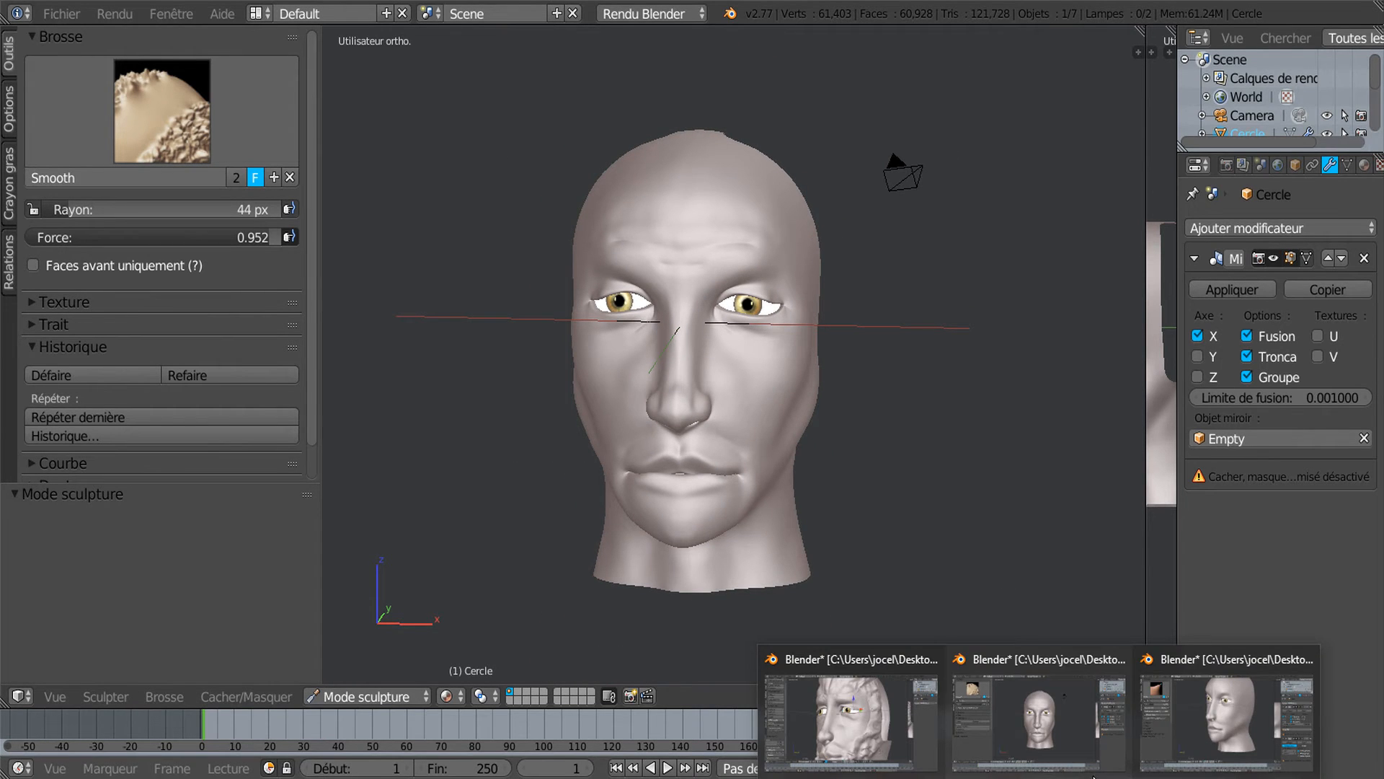
pyautogui.click(1192, 723)
pyautogui.moveTo(829, 370)
pyautogui.mouseDown(button='middle')
pyautogui.moveTo(856, 461)
pyautogui.moveTo(861, 444)
pyautogui.mouseUp(button='middle')
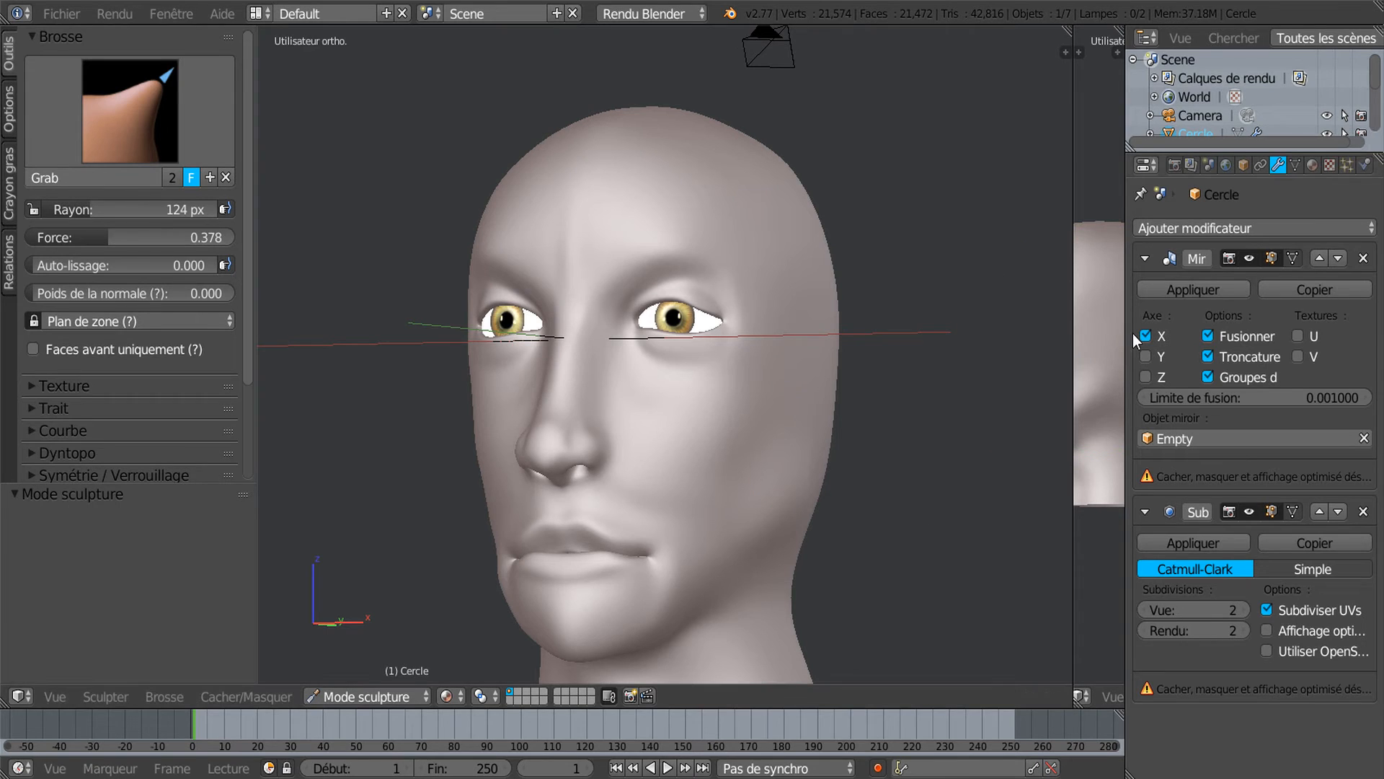
# Narrow the properties area and widen the main 3D view showing the head.
pyautogui.moveTo(1126, 335); pyautogui.dragTo(1179, 334)
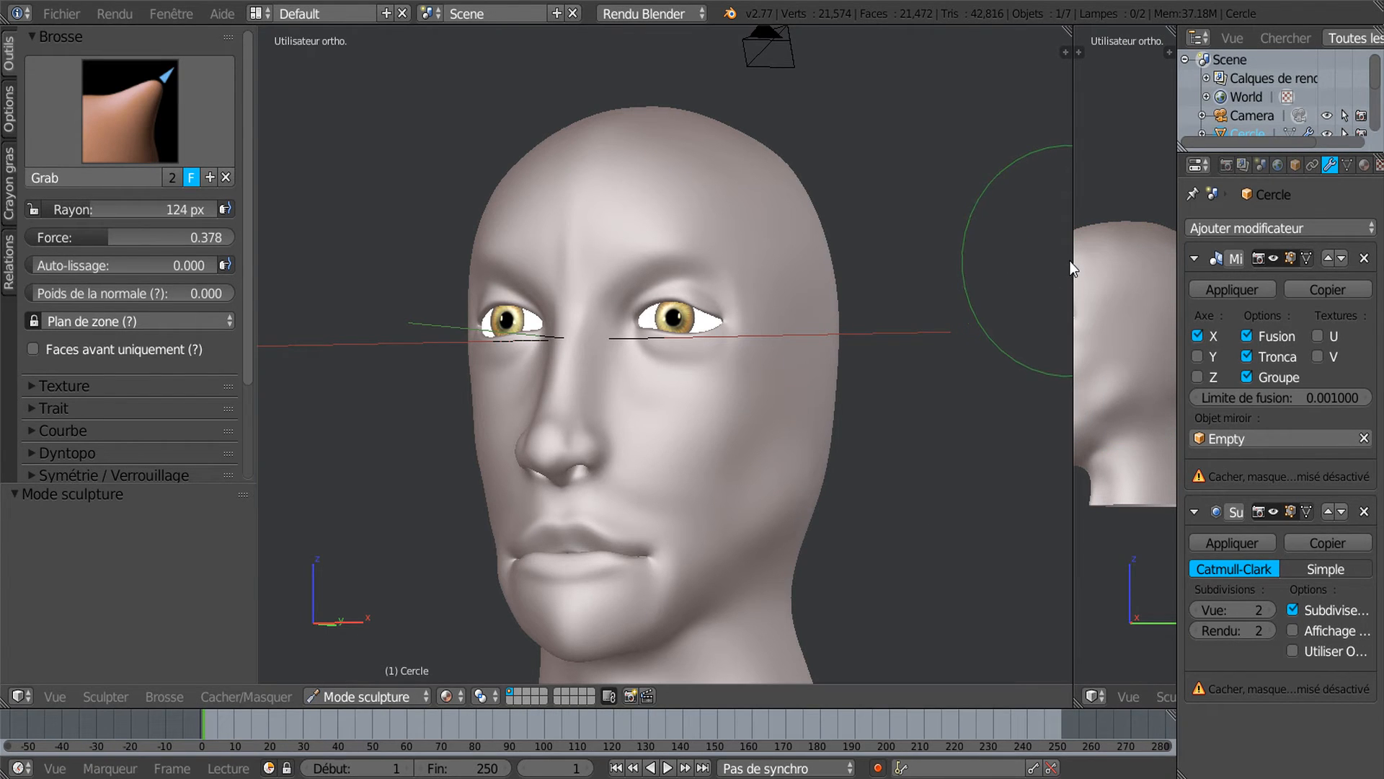
pyautogui.moveTo(1114, 261); pyautogui.dragTo(1149, 261)
pyautogui.moveTo(1017, 405)
pyautogui.mouseDown(button='middle')
pyautogui.moveTo(980, 435)
pyautogui.moveTo(949, 494)
pyautogui.moveTo(942, 416)
pyautogui.moveTo(829, 380)
pyautogui.moveTo(855, 407)
pyautogui.moveTo(934, 427)
pyautogui.moveTo(869, 418)
pyautogui.moveTo(885, 491)
pyautogui.moveTo(866, 483)
pyautogui.moveTo(875, 457)
pyautogui.mouseUp(button='middle')
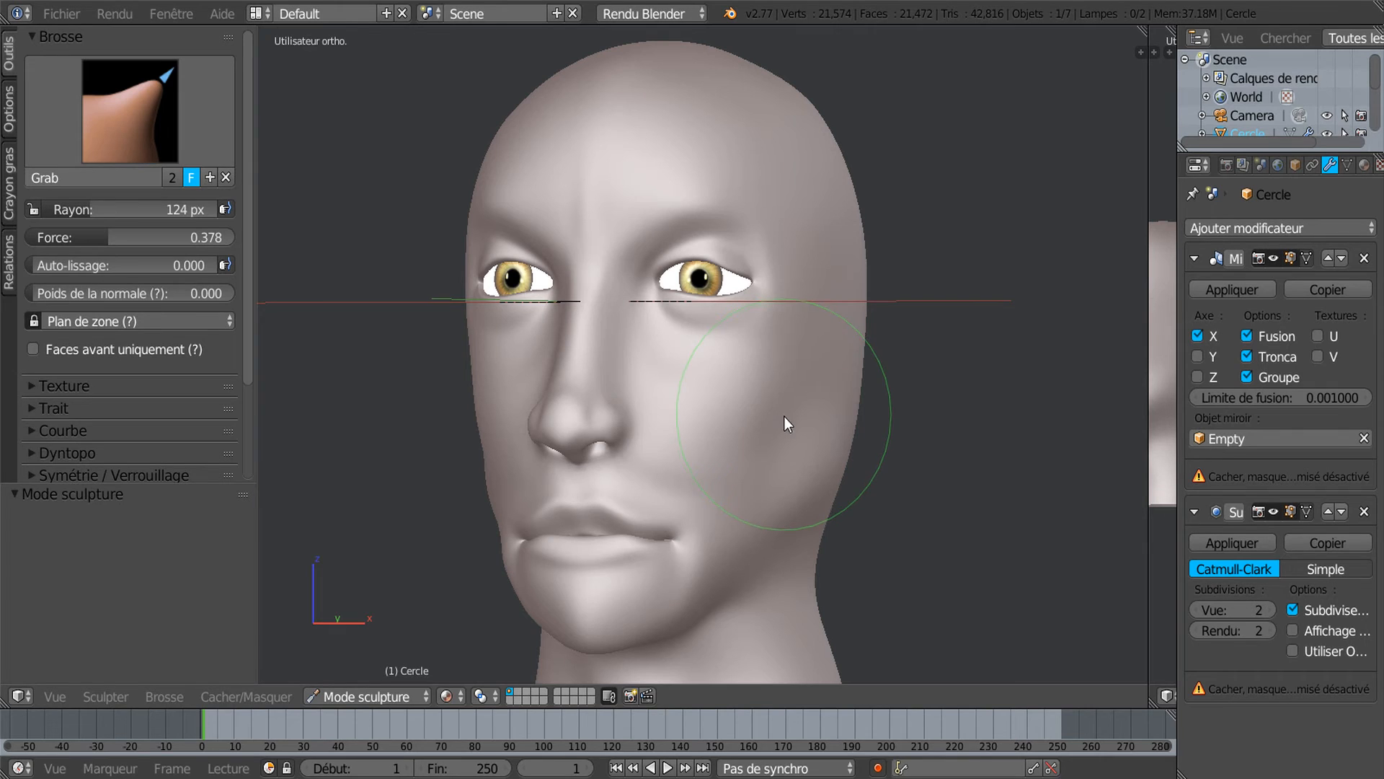
# Select the eye sphere in Object Mode and trackball-rotate it to turn the gaze sideways.
pyautogui.click(338, 697)
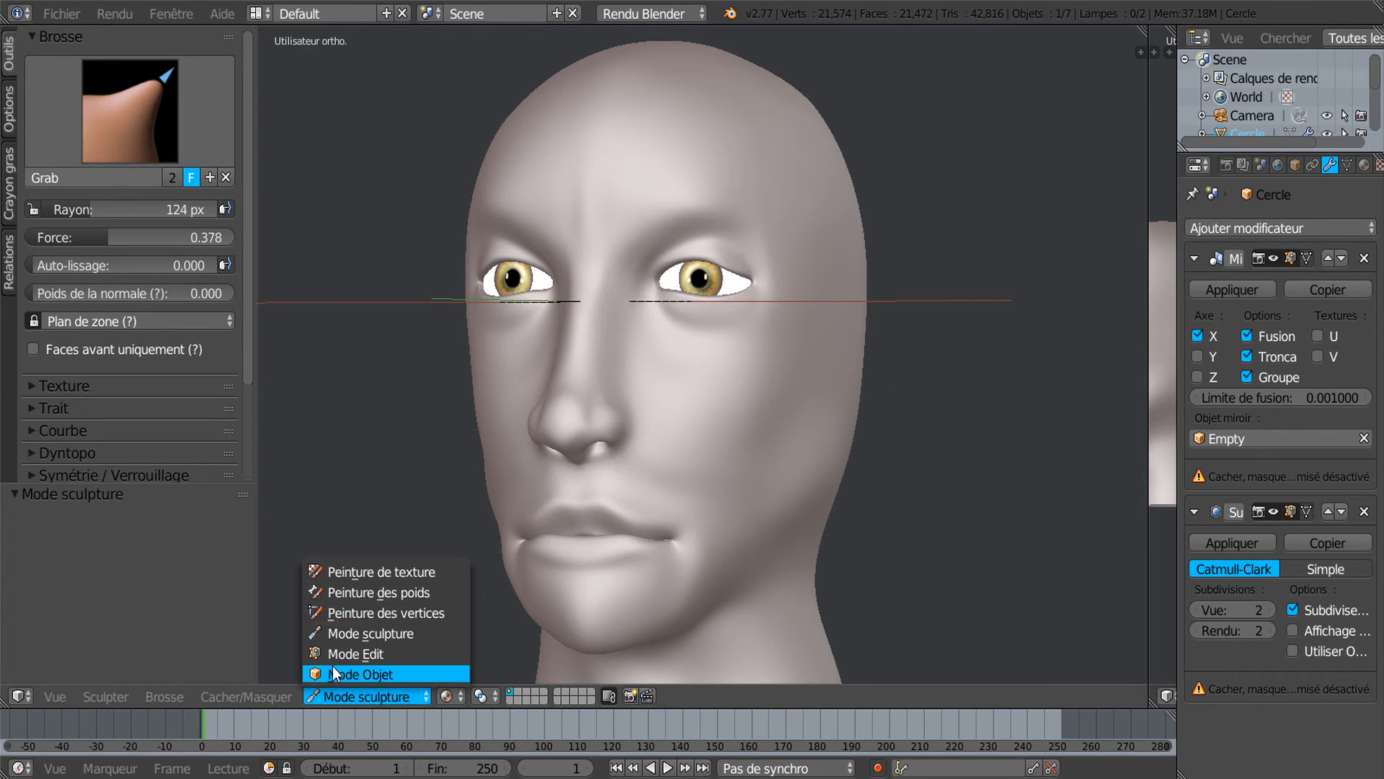
pyautogui.click(332, 666)
pyautogui.rightClick(688, 266)
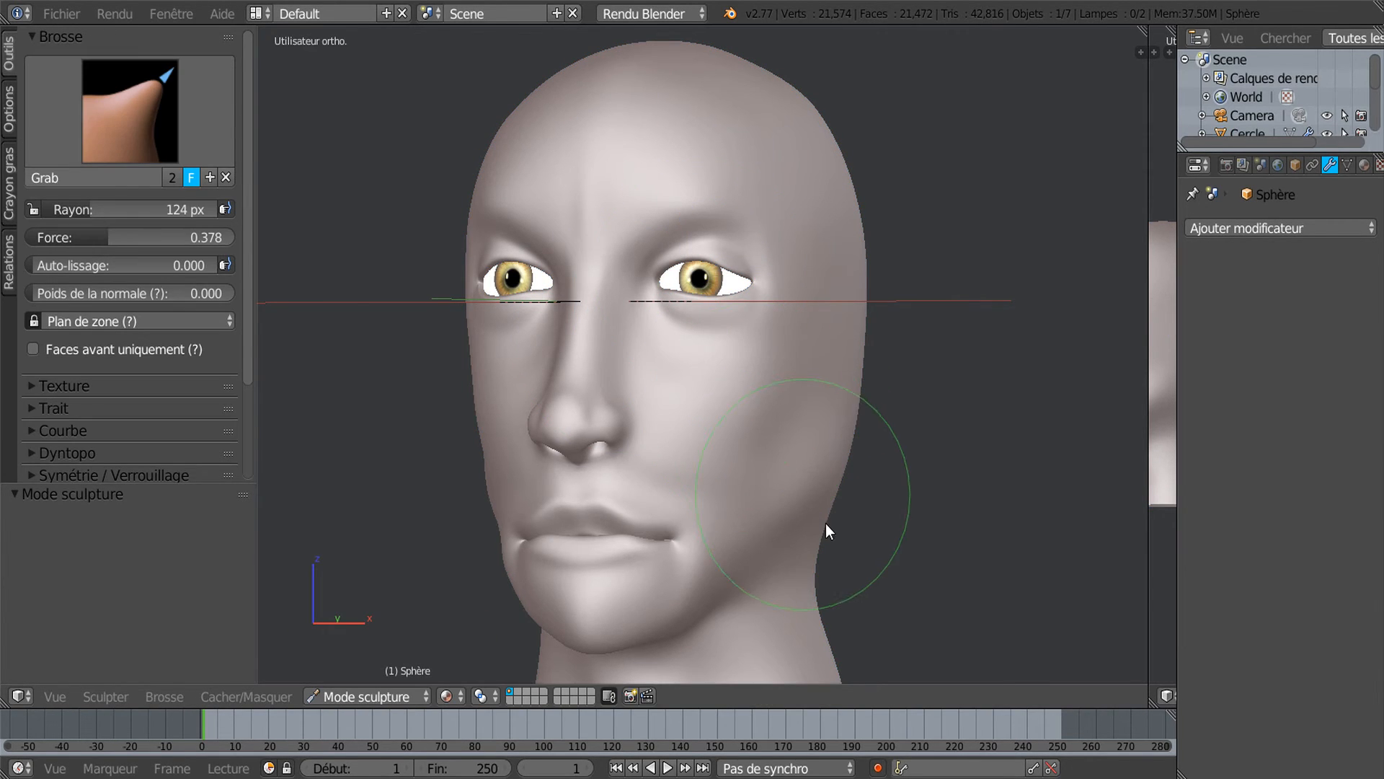
pyautogui.press('r')
pyautogui.click(321, 696)
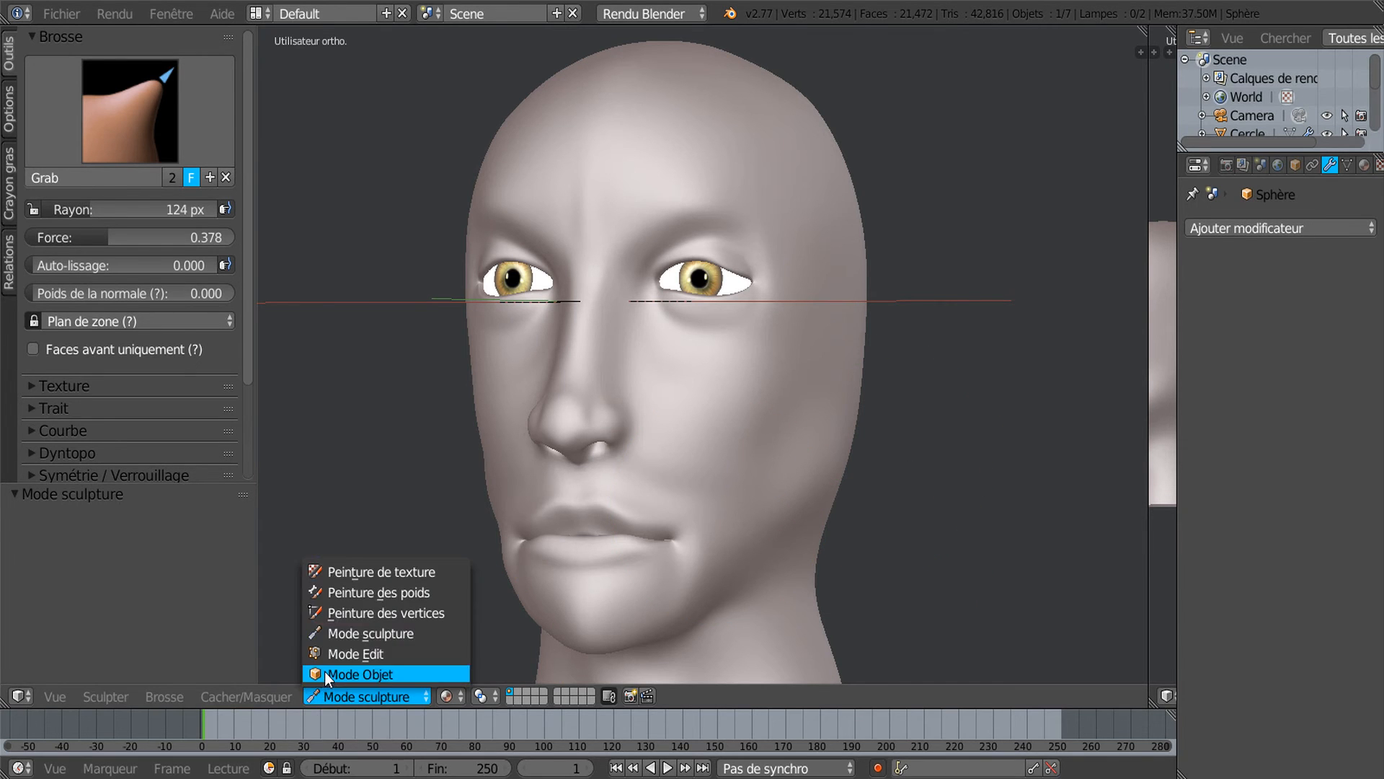
pyautogui.click(335, 668)
pyautogui.press('r')
pyautogui.press('r')
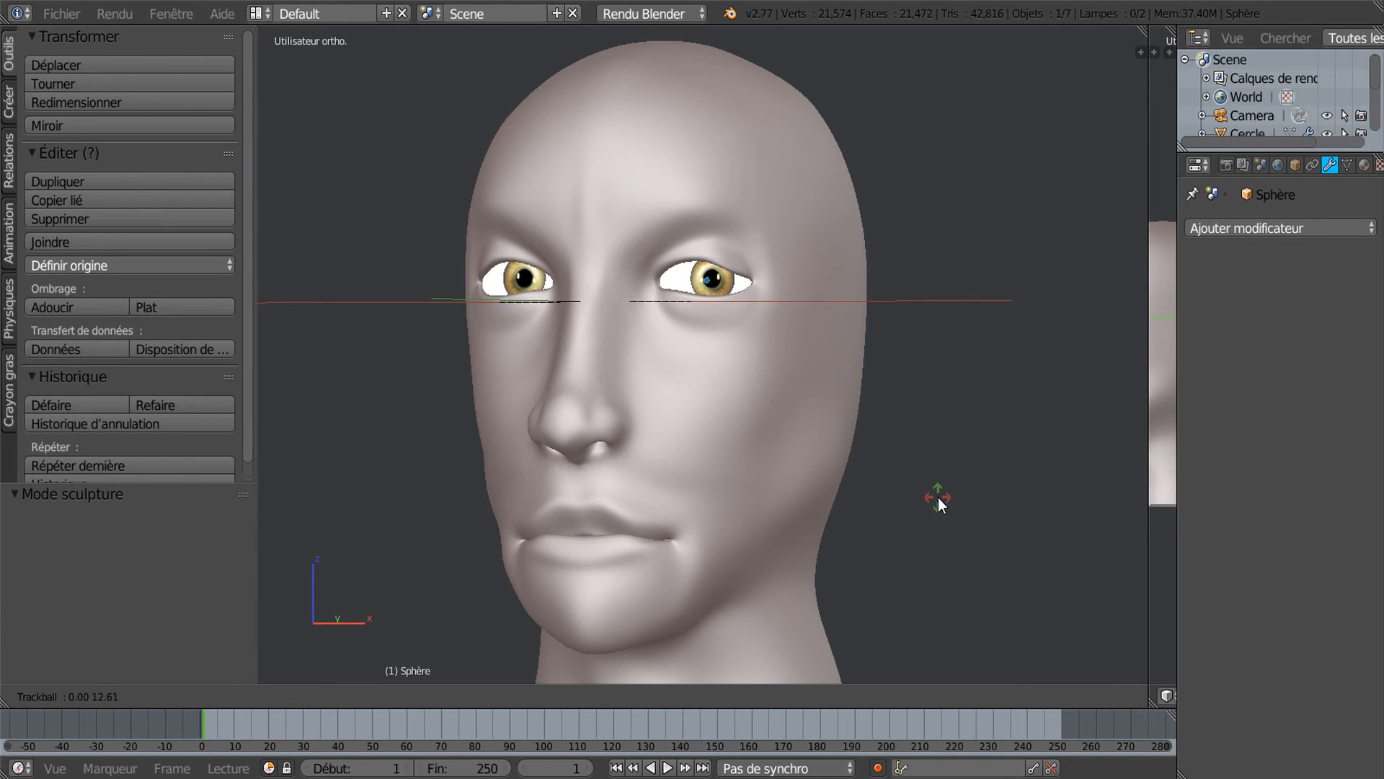
pyautogui.click(938, 497)
# Trackball-rotate the eye sphere by -1.146° and -19.481° to turn the gaze in the opposite direction.
pyautogui.scroll(2, 829, 503)
pyautogui.keyDown('shift'); pyautogui.moveTo(798, 503); pyautogui.dragTo(855, 531, button='middle'); pyautogui.keyUp('shift')
pyautogui.scroll(-1, 824, 504)
pyautogui.press('r')
pyautogui.press('r')
pyautogui.click(950, 528)
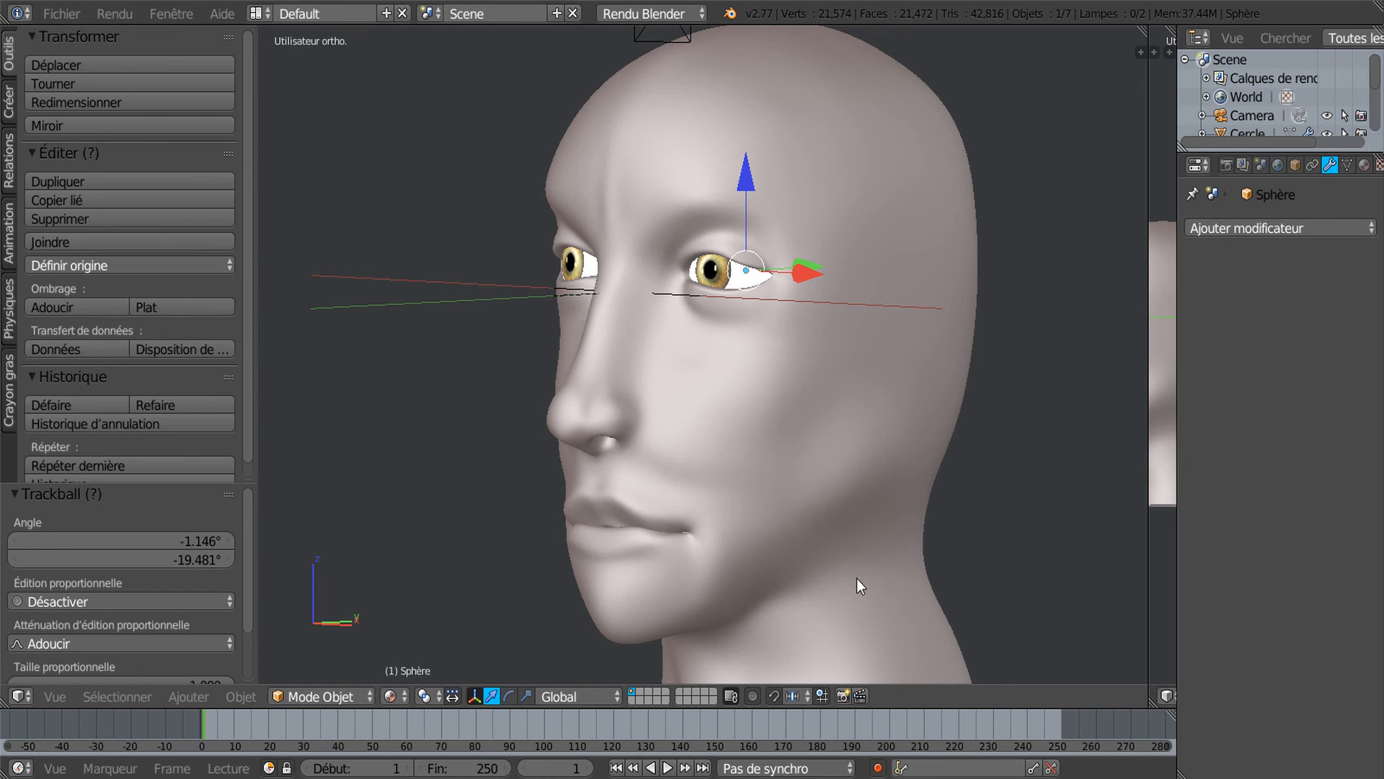
# Switch to the Blender window with the more detailed head and examine its face from the front.
pyautogui.moveTo(1038, 777)
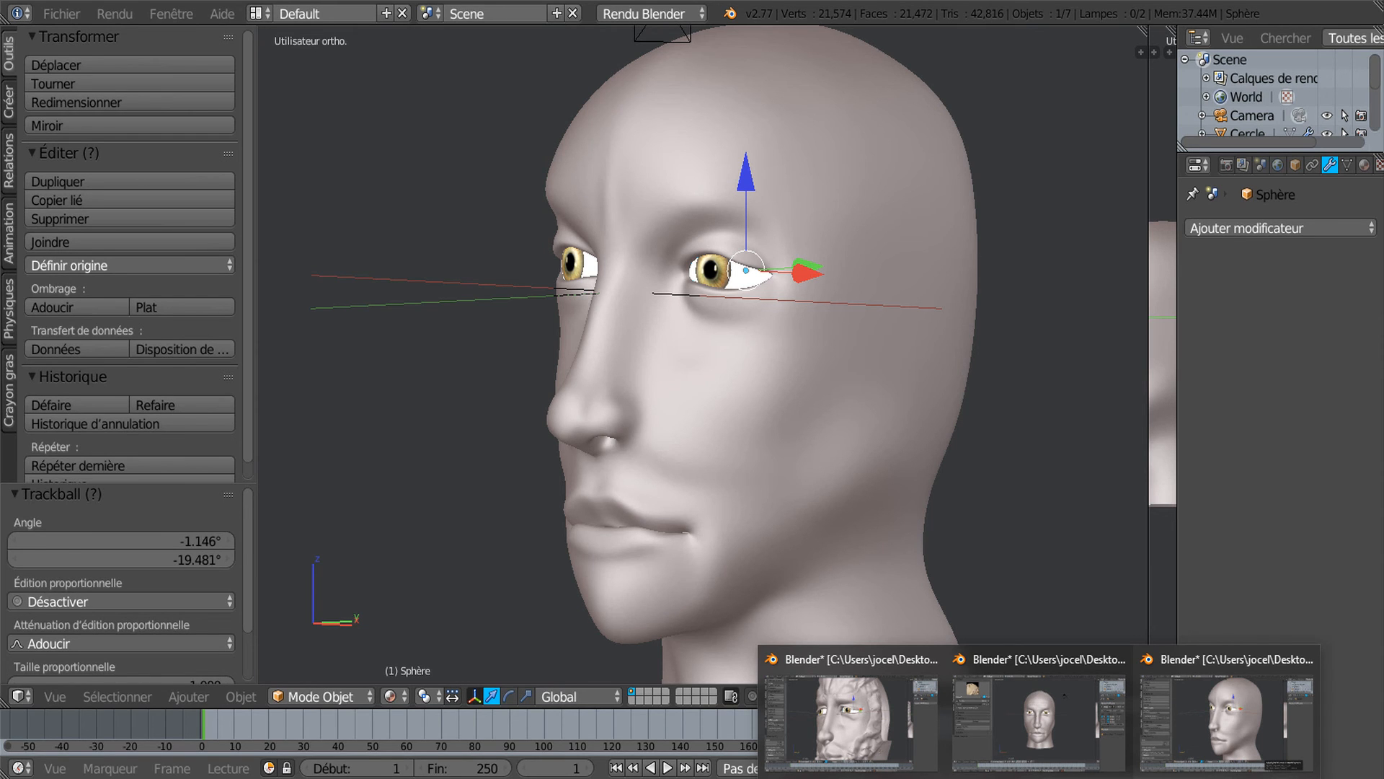
pyautogui.click(1041, 734)
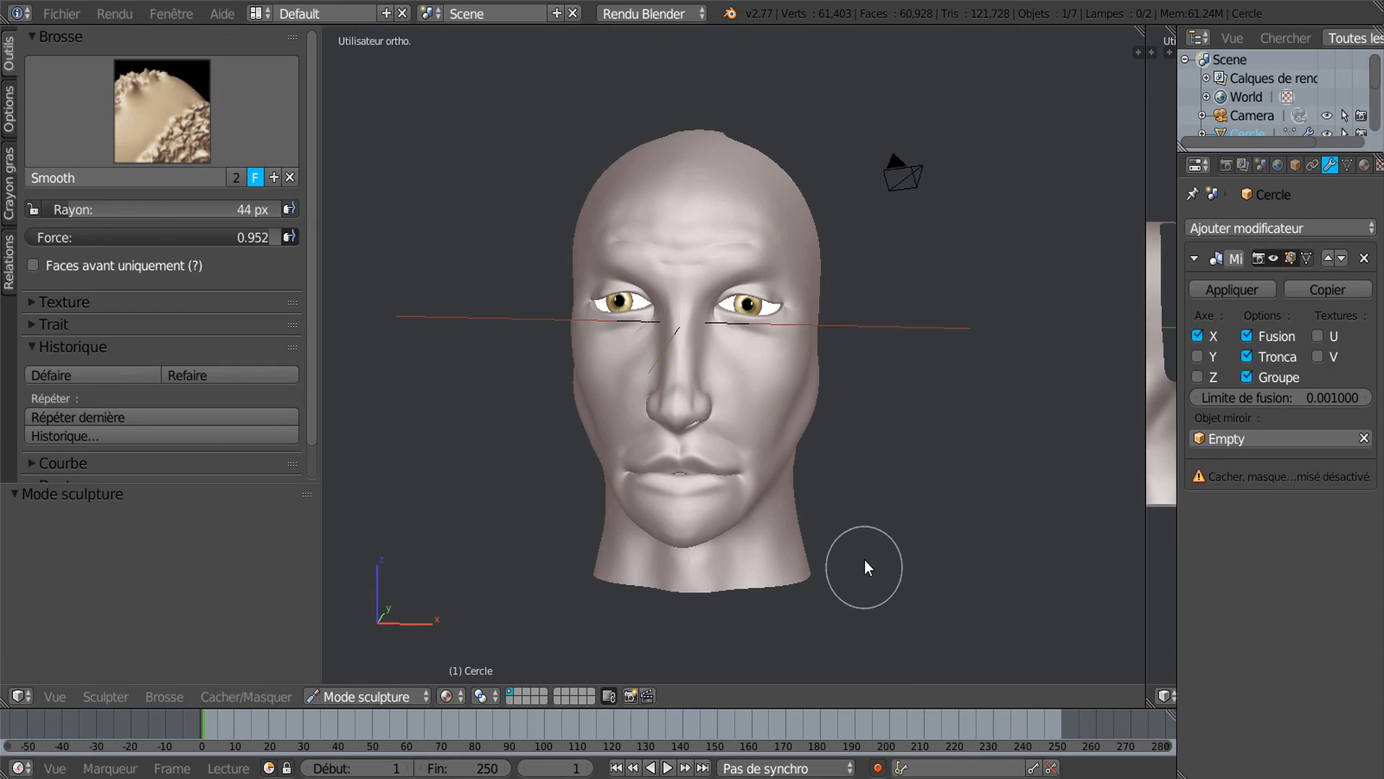
pyautogui.scroll(3, 865, 562)
pyautogui.moveTo(868, 565); pyautogui.dragTo(821, 539, button='middle')
pyautogui.scroll(2, 763, 532)
pyautogui.scroll(-2, 764, 532)
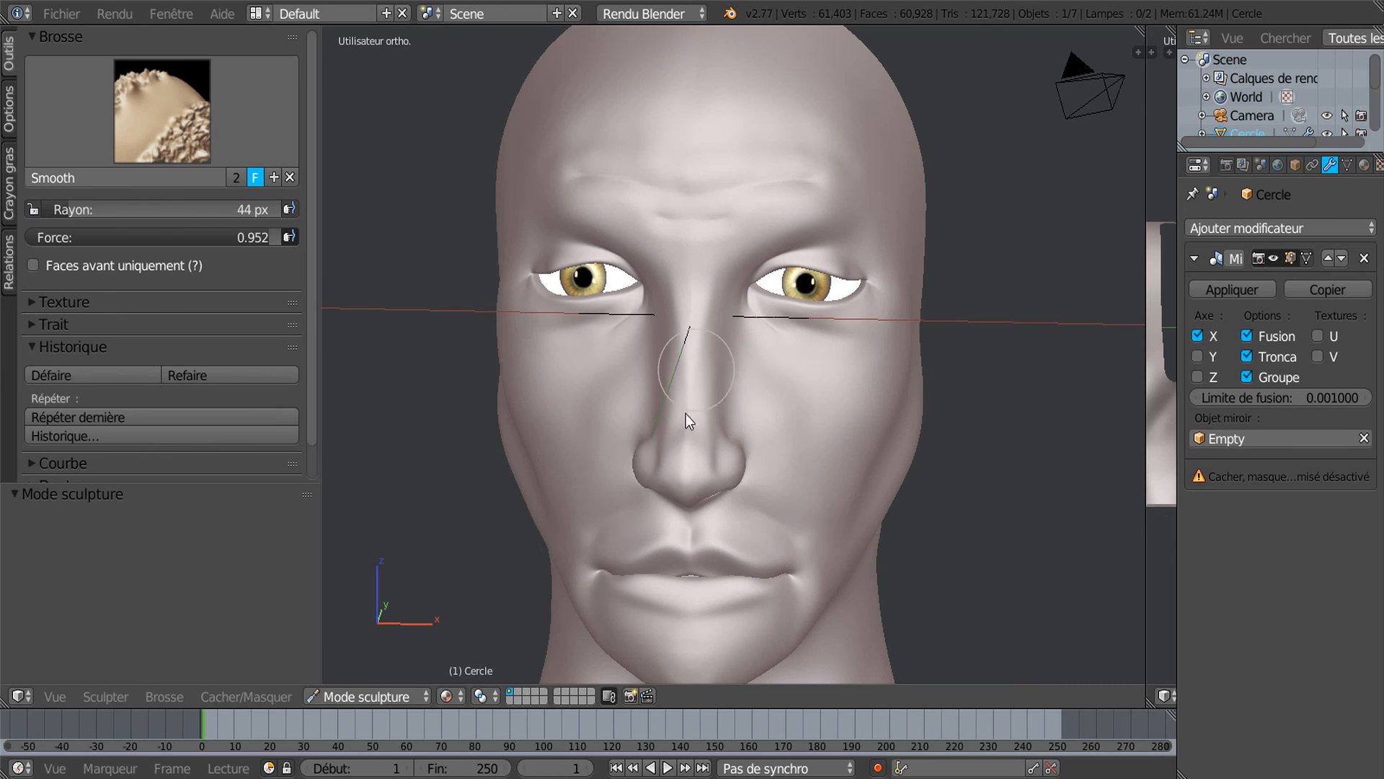
pyautogui.scroll(-1, 686, 414)
pyautogui.moveTo(690, 428); pyautogui.dragTo(674, 423, button='middle')
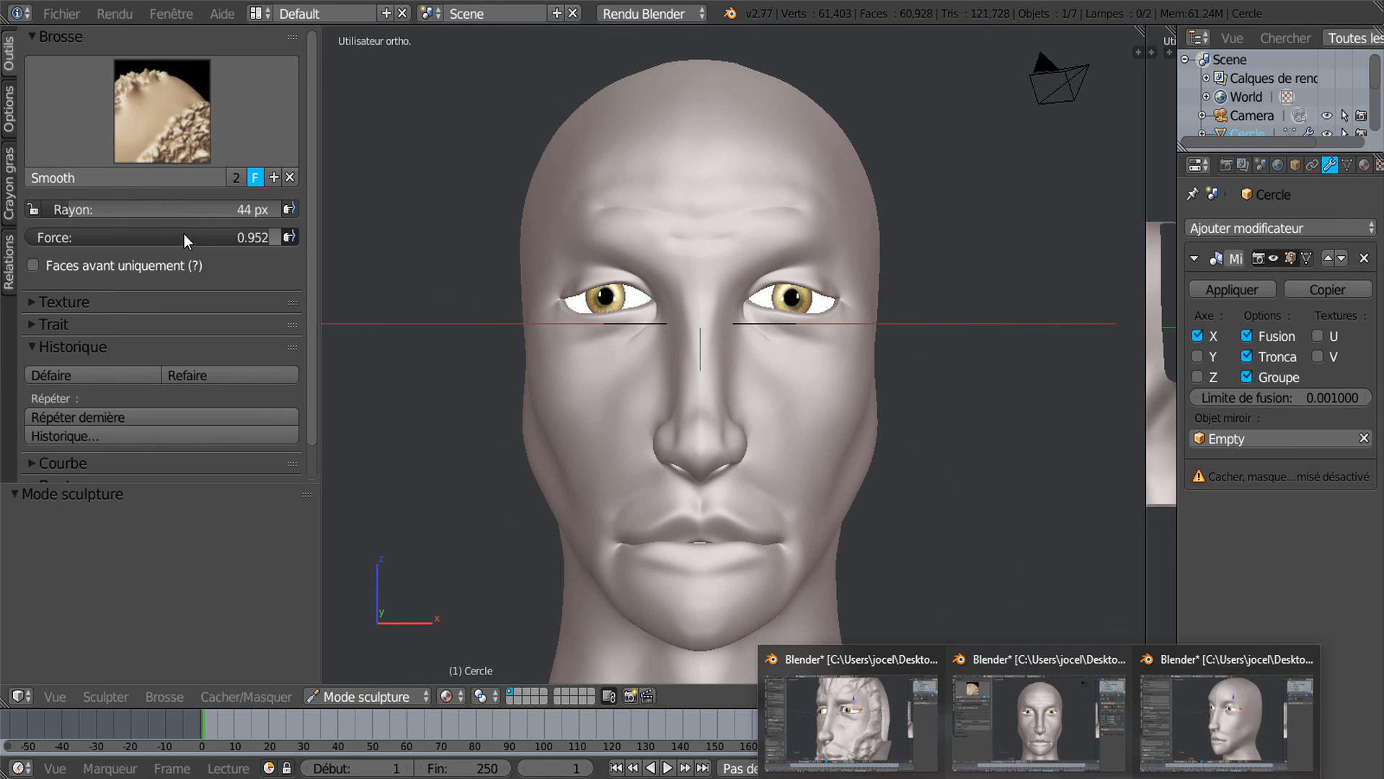
pyautogui.scroll(2, 946, 430)
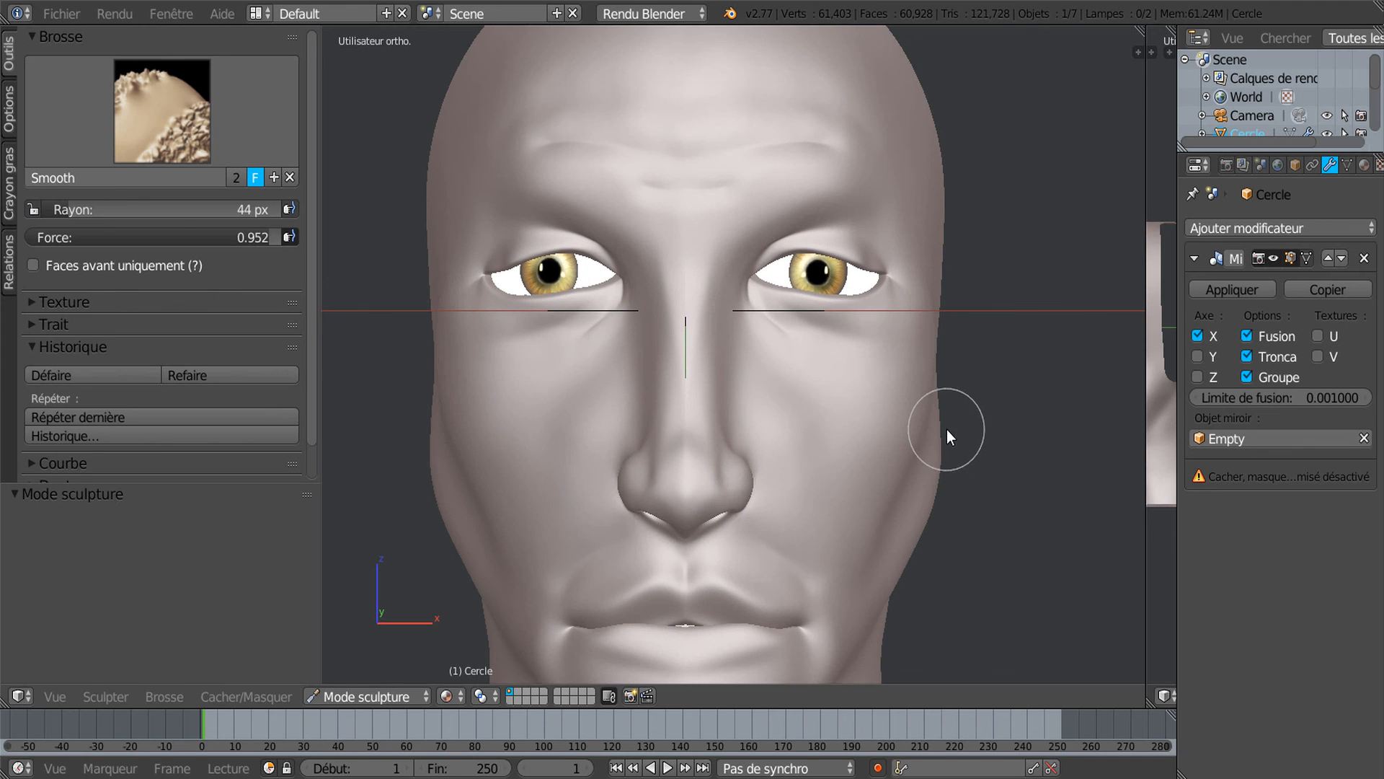